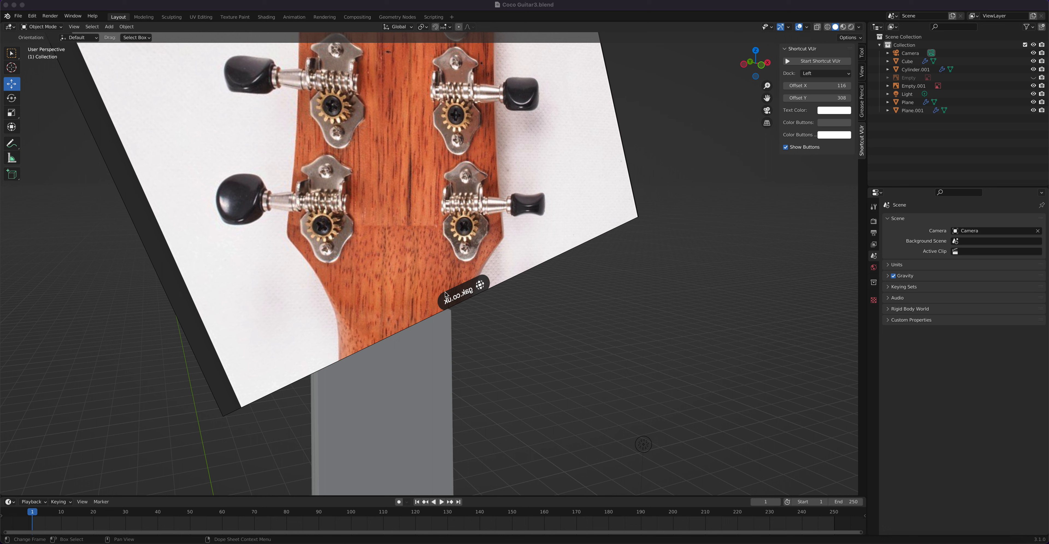
Step: Try moving the headstock reference image about 1.58 m along Y, to the back side of the guitar's headstock
{"action": "left_click", "coordinate": [466, 367]}
{"action": "key", "text": "ctrl+KP_1"}
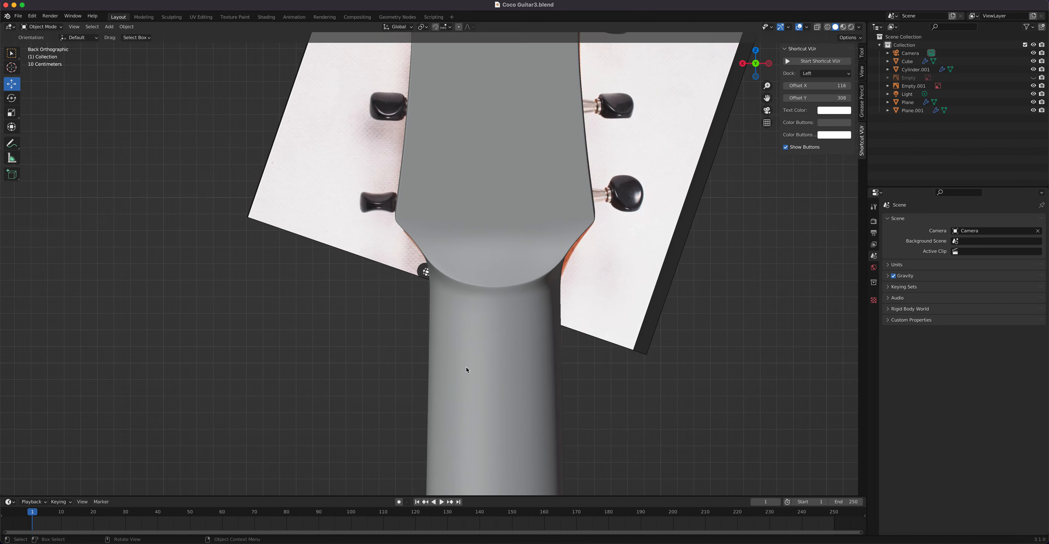
{"action": "key", "text": "KP_1"}
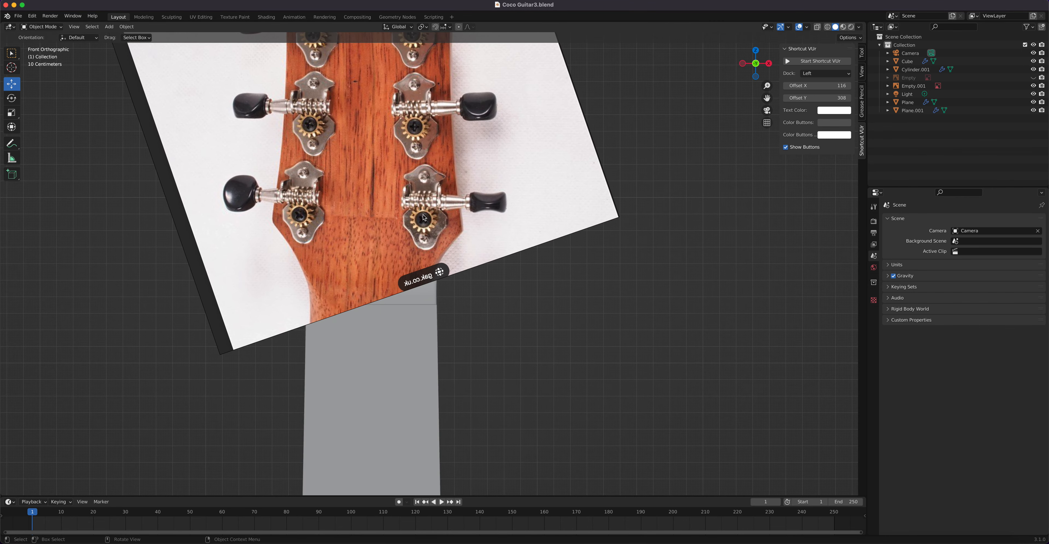
{"action": "scroll", "coordinate": [424, 218], "scroll_direction": "down", "scroll_amount": 5}
{"action": "scroll", "coordinate": [438, 178], "scroll_direction": "up", "scroll_amount": 2}
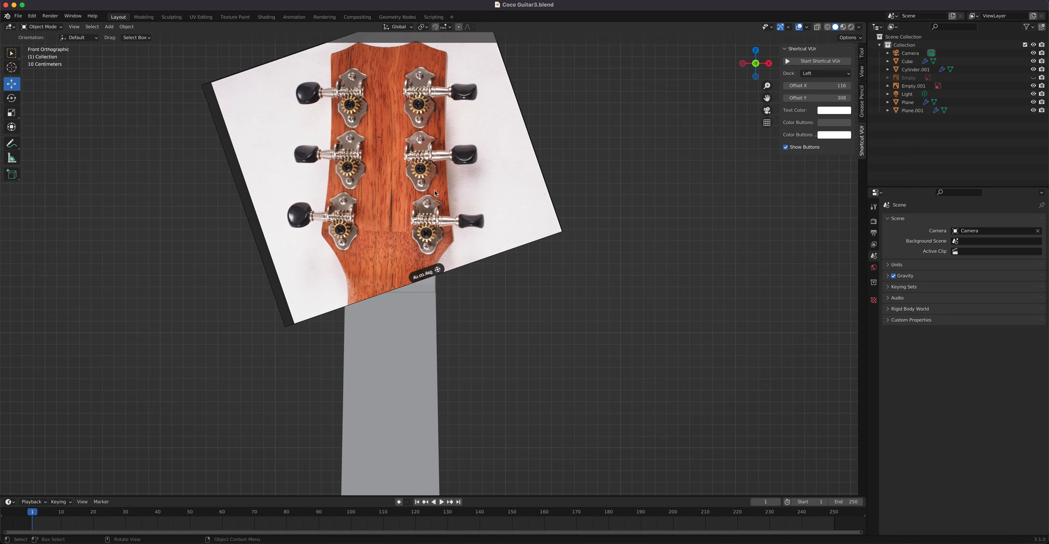
{"action": "middle_click_drag", "start_coordinate": [464, 210], "coordinate": [409, 241]}
{"action": "left_click", "coordinate": [419, 239]}
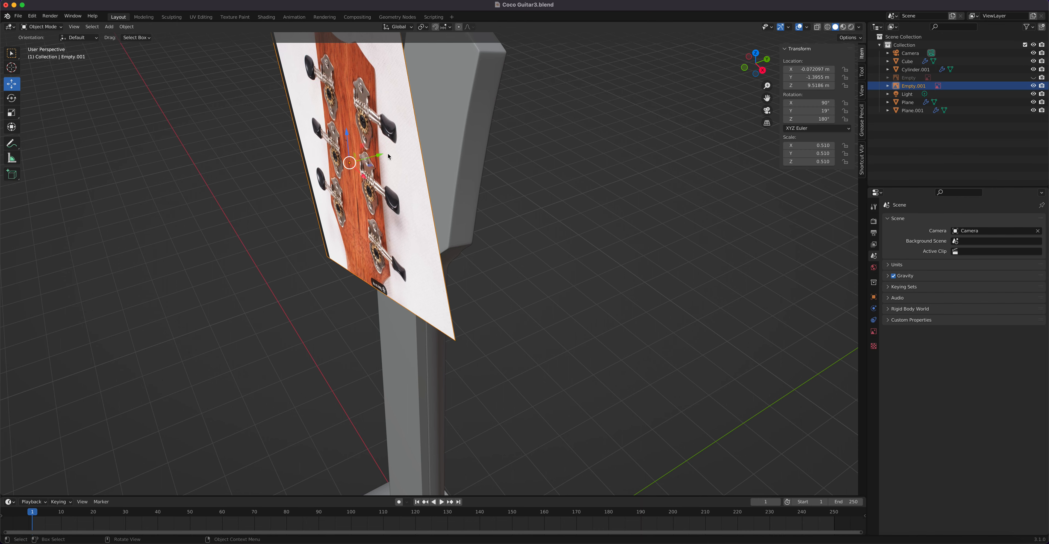
{"action": "left_click_drag", "start_coordinate": [388, 156], "coordinate": [545, 120]}
{"action": "key", "text": "ctrl+KP_1"}
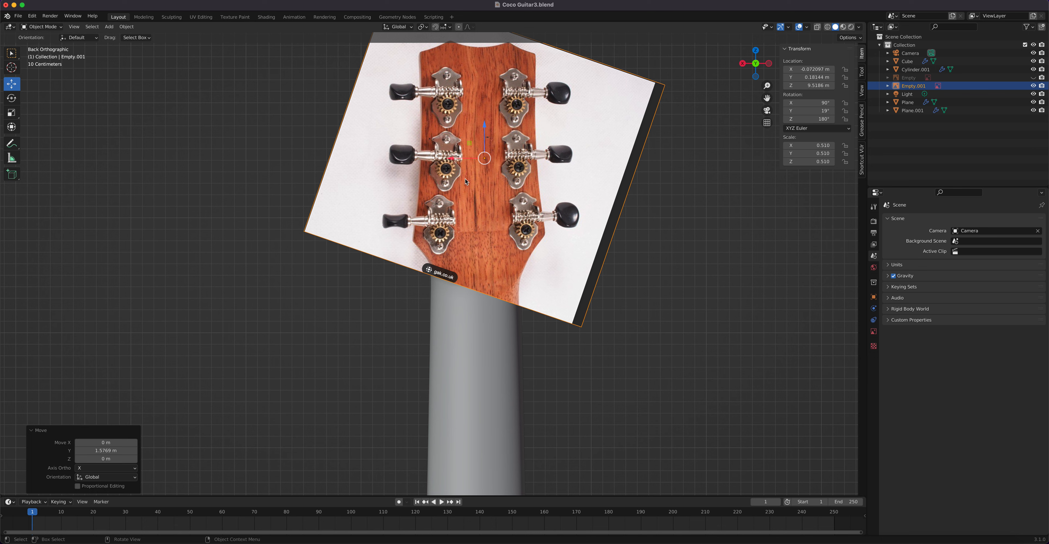
{"action": "key", "text": "ctrl+z"}
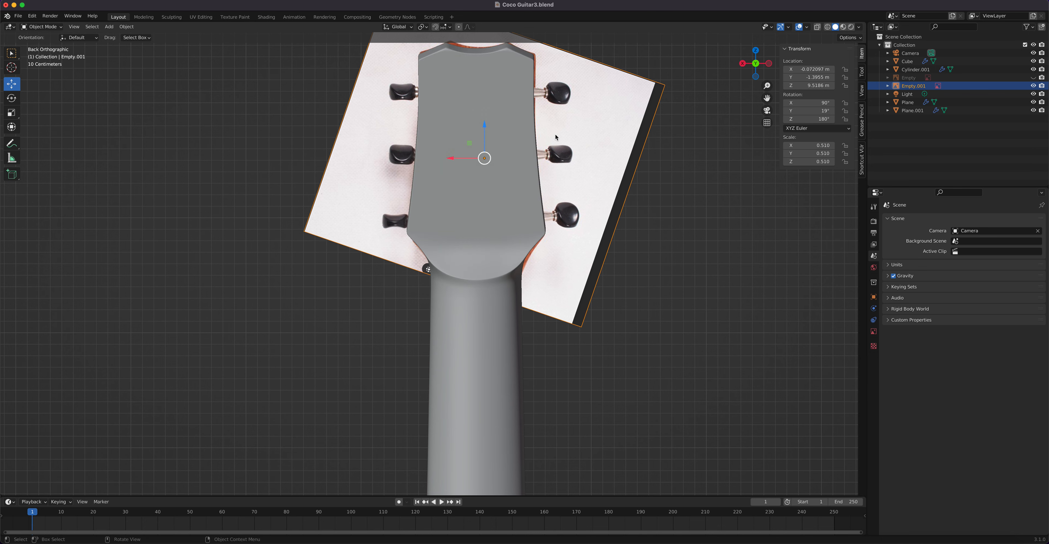
Step: Turn on X-ray display to see the tuner reference image through the back of the headstock
{"action": "left_click", "coordinate": [816, 27]}
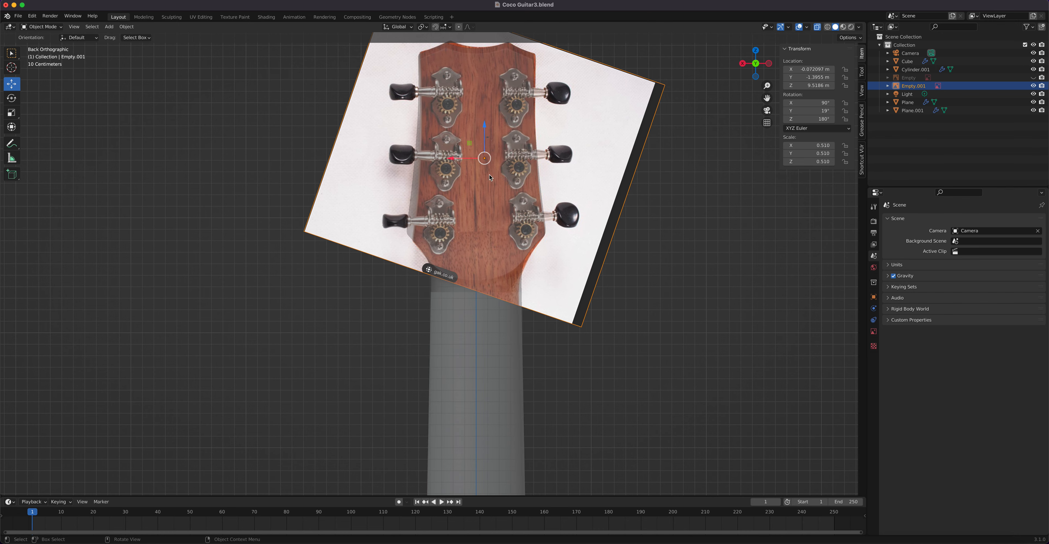
{"action": "scroll", "coordinate": [489, 178], "scroll_direction": "up", "scroll_amount": 4}
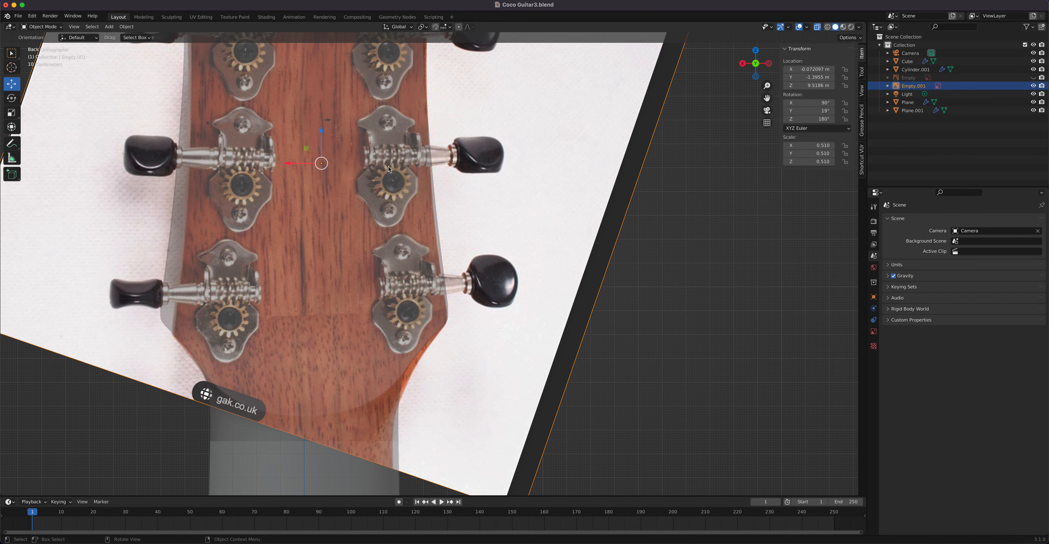
{"action": "scroll", "coordinate": [393, 166], "scroll_direction": "down", "scroll_amount": 5}
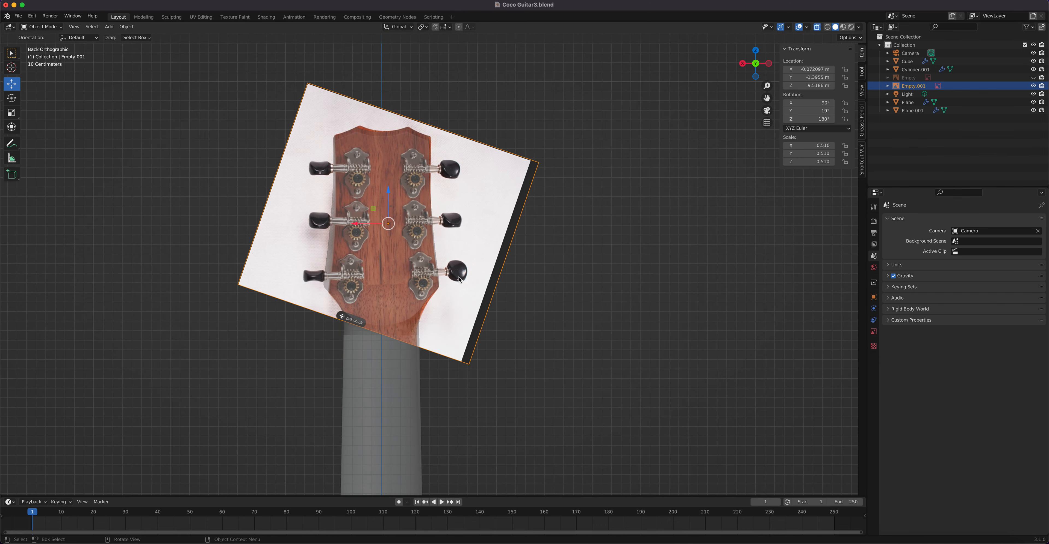
Step: Add a mesh cylinder with the default 32 vertices, 1 m radius and 2 m depth, and isolate it in local view
{"action": "key", "text": "shift+a"}
{"action": "mouse_move", "coordinate": [509, 298]}
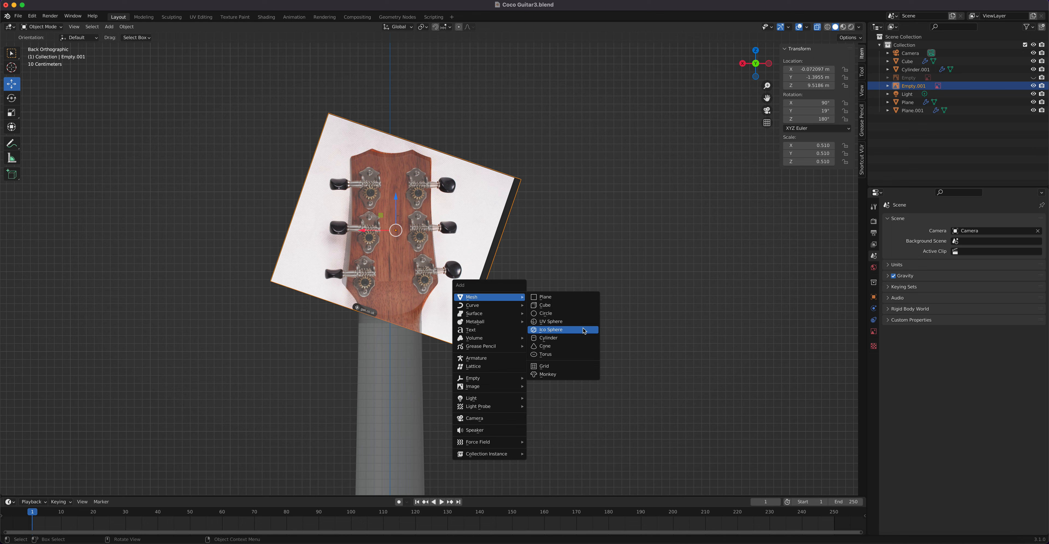
{"action": "left_click", "coordinate": [575, 338]}
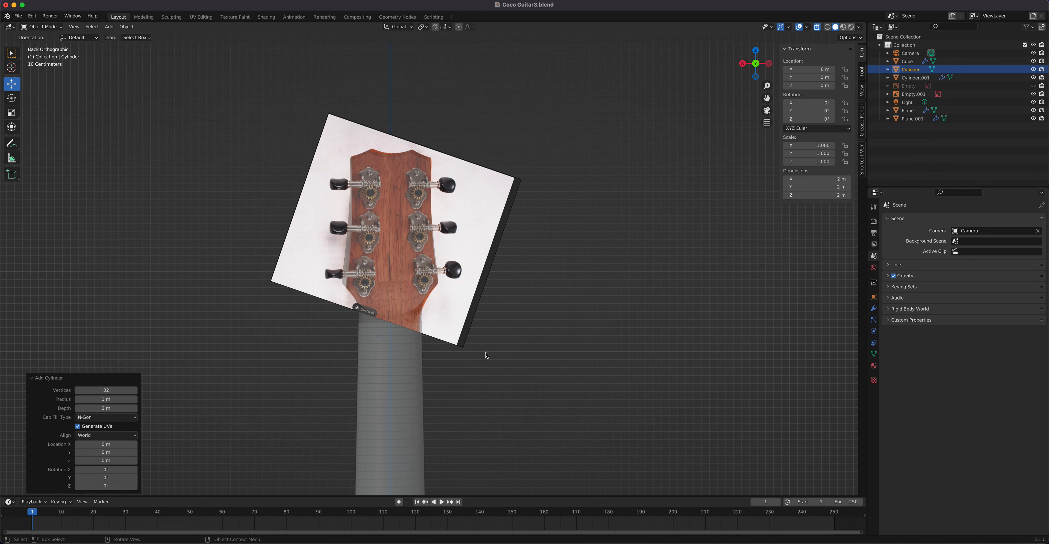
{"action": "key", "text": "KP_Divide"}
Step: Rotate the cylinder 90° about X and flatten it along Y into a disc about 0.26 m thick
{"action": "key", "text": "r"}
{"action": "type", "text": "x"}
{"action": "type", "text": "90"}
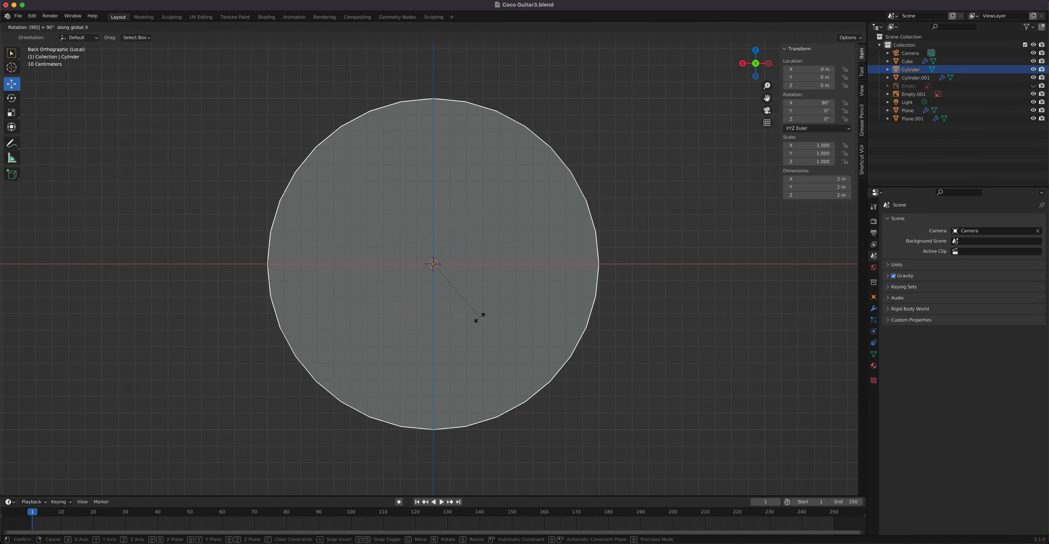
{"action": "key", "text": "Return"}
{"action": "middle_click_drag", "start_coordinate": [491, 286], "coordinate": [446, 319]}
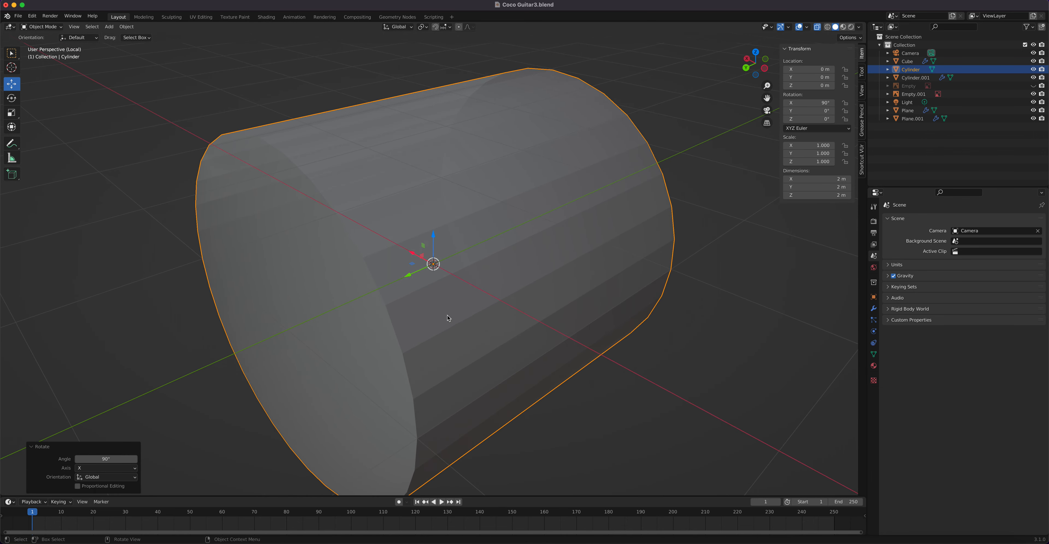
{"action": "key", "text": "s"}
{"action": "key", "text": "y"}
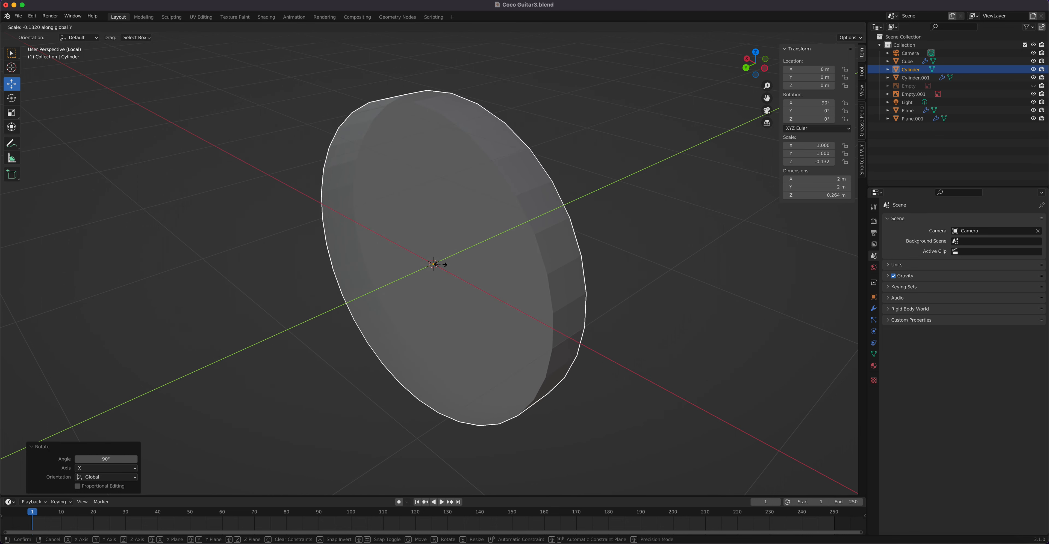
{"action": "left_click", "coordinate": [440, 265]}
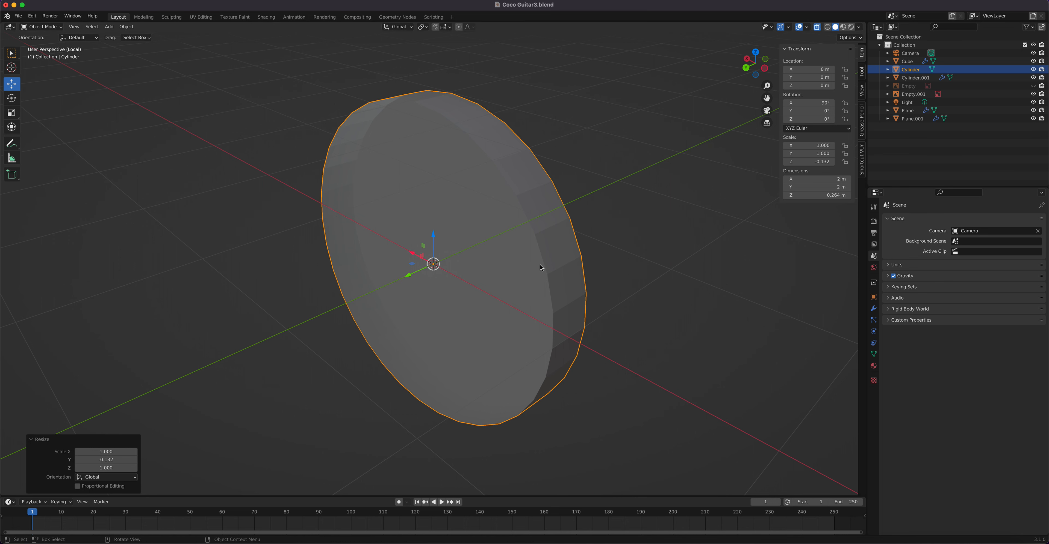
Step: Select the disc's front and back cap faces in Edit Mode and apply the object's scale
{"action": "key", "text": "Tab"}
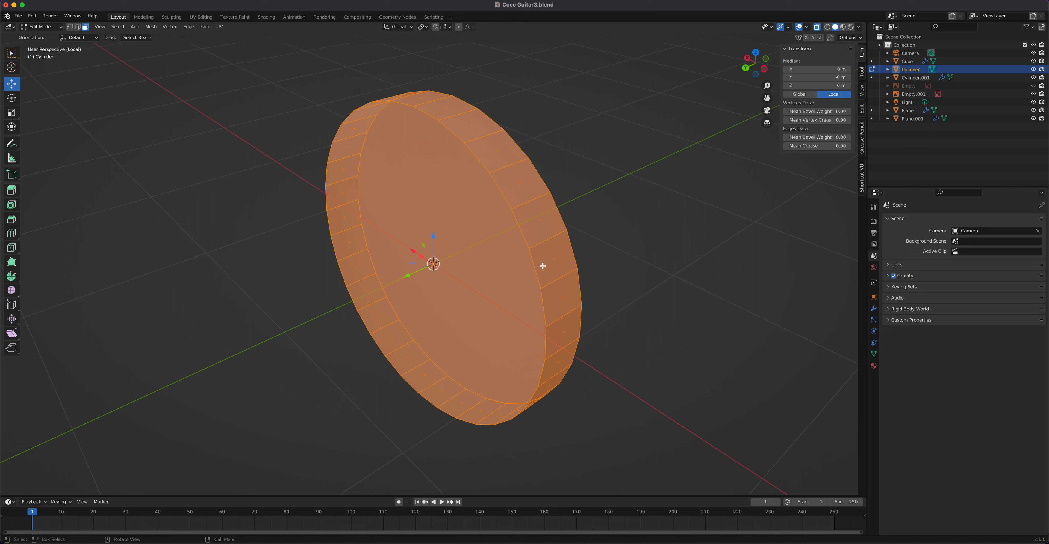
{"action": "left_click", "coordinate": [461, 257]}
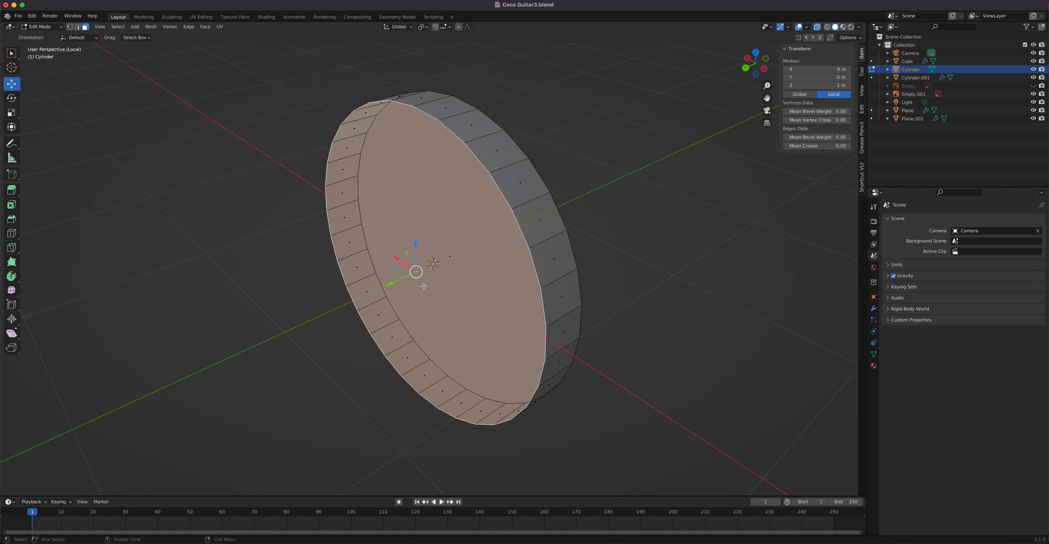
{"action": "middle_click_drag", "start_coordinate": [502, 280], "coordinate": [544, 279]}
{"action": "key", "text": "a"}
{"action": "key", "text": "Tab"}
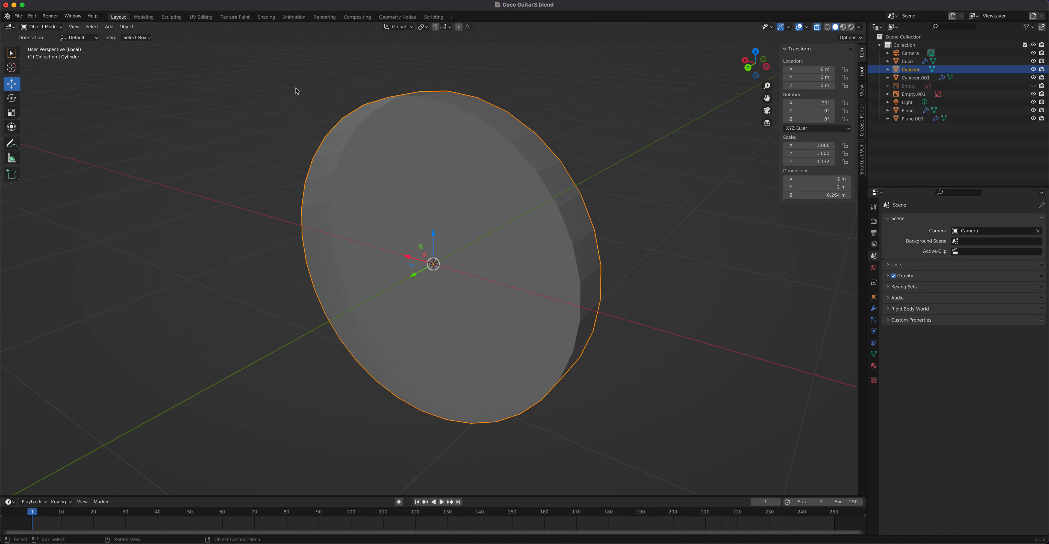
{"action": "left_click", "coordinate": [127, 27]}
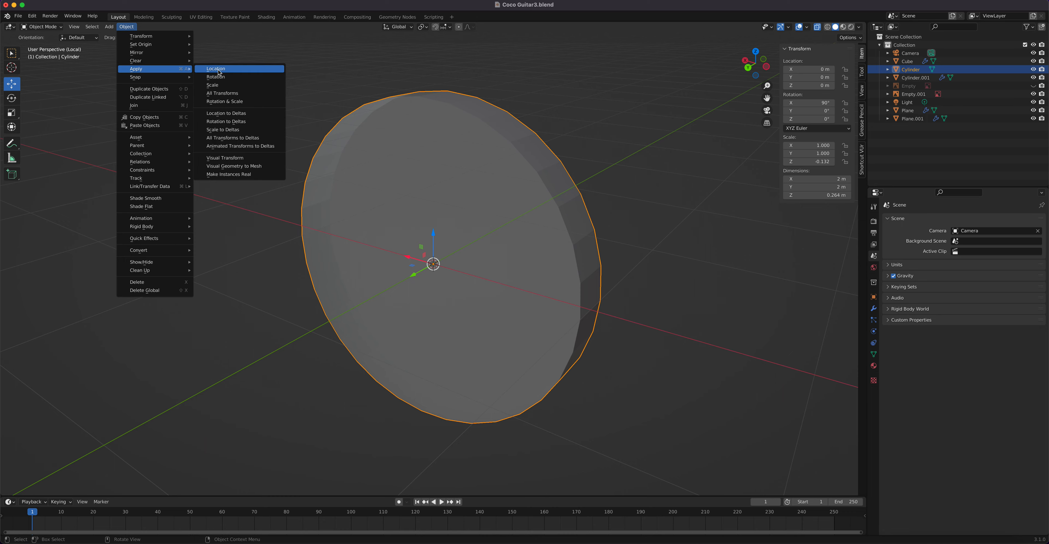
{"action": "left_click", "coordinate": [228, 85]}
Step: Inset the disc's front and back cap faces by about 0.12 m
{"action": "key", "text": "Tab"}
{"action": "mouse_move", "coordinate": [600, 226]}
{"action": "middle_mouse_down"}
{"action": "mouse_move", "coordinate": [527, 232]}
{"action": "mouse_move", "coordinate": [609, 216]}
{"action": "middle_mouse_up"}
{"action": "key", "text": "i"}
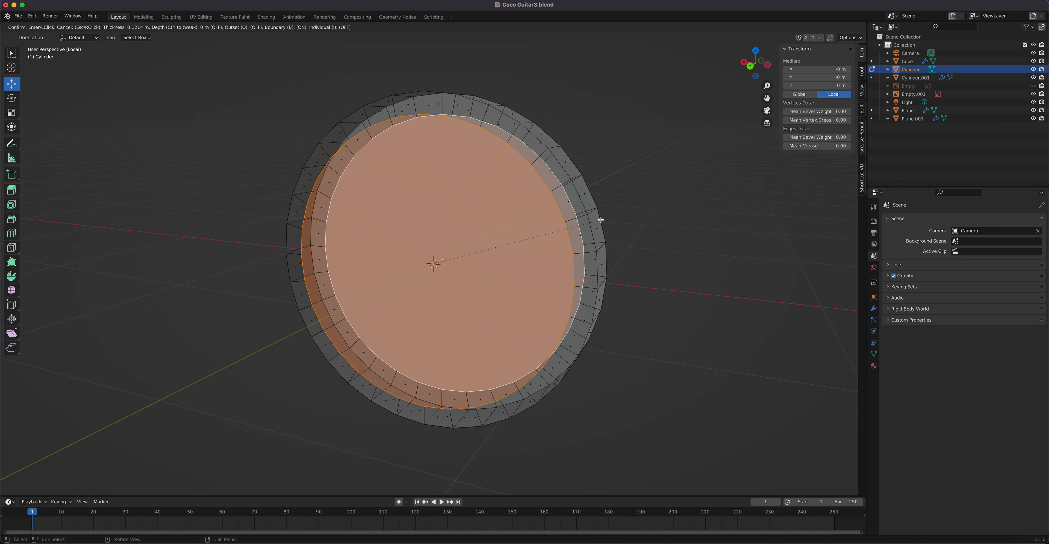
{"action": "left_click", "coordinate": [599, 221]}
{"action": "middle_click_drag", "start_coordinate": [598, 221], "coordinate": [546, 226]}
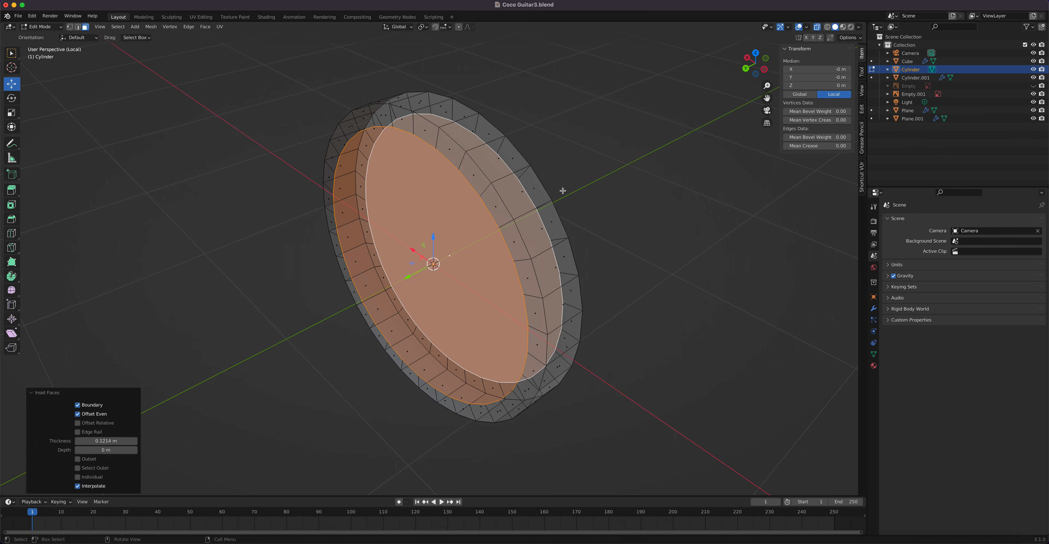
Step: Turn off X-ray display and select every other face all the way around the disc's outer rim
{"action": "left_click", "coordinate": [816, 27]}
{"action": "middle_click_drag", "start_coordinate": [487, 143], "coordinate": [541, 177]}
{"action": "left_click", "coordinate": [448, 123]}
{"action": "left_click", "coordinate": [517, 152], "text": "shift"}
{"action": "left_click", "coordinate": [541, 178], "text": "shift"}
{"action": "left_click", "coordinate": [558, 257], "text": "shift"}
{"action": "middle_click_drag", "start_coordinate": [559, 257], "coordinate": [492, 284]}
{"action": "left_click", "coordinate": [579, 251], "text": "shift"}
{"action": "left_click", "coordinate": [546, 235], "text": "shift"}
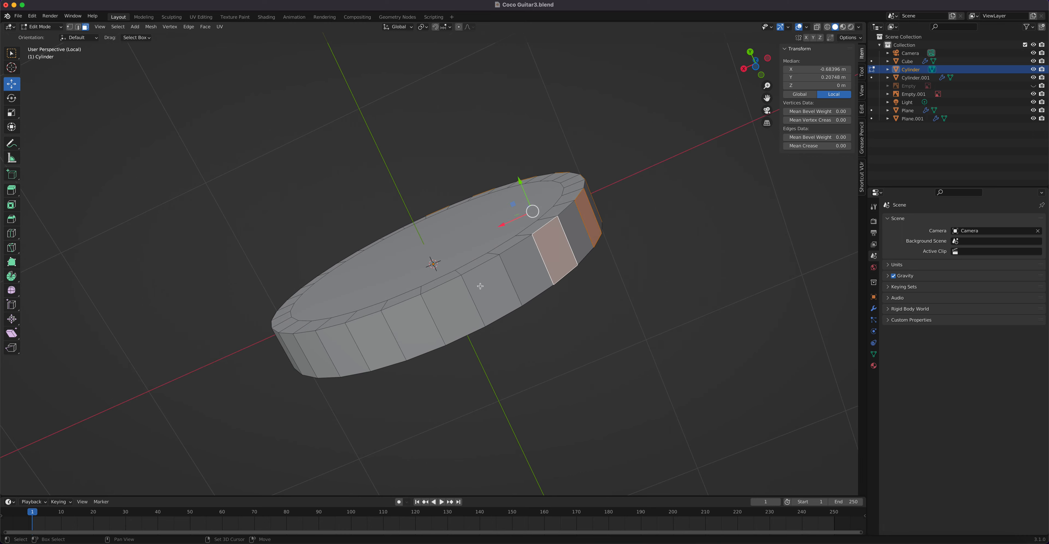
{"action": "left_click", "coordinate": [484, 287], "text": "shift"}
{"action": "left_click", "coordinate": [417, 332], "text": "shift"}
{"action": "middle_click_drag", "start_coordinate": [417, 332], "coordinate": [560, 313]}
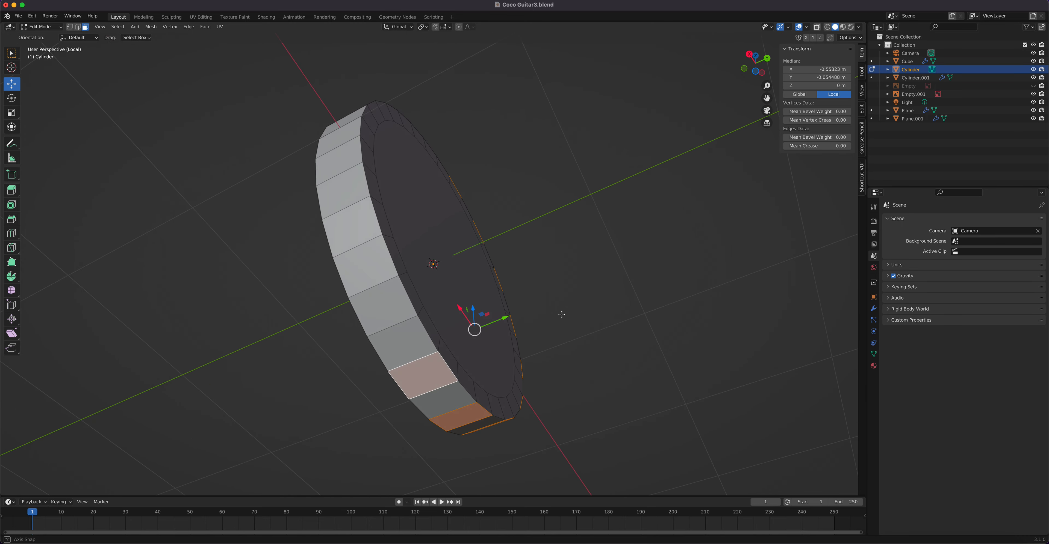
{"action": "left_click", "coordinate": [387, 302], "text": "shift"}
{"action": "left_click", "coordinate": [354, 230], "text": "shift"}
{"action": "middle_click_drag", "start_coordinate": [353, 230], "coordinate": [500, 271]}
{"action": "left_click", "coordinate": [499, 271], "text": "shift"}
{"action": "left_click", "coordinate": [482, 193], "text": "shift"}
{"action": "middle_click_drag", "start_coordinate": [482, 194], "coordinate": [516, 243]}
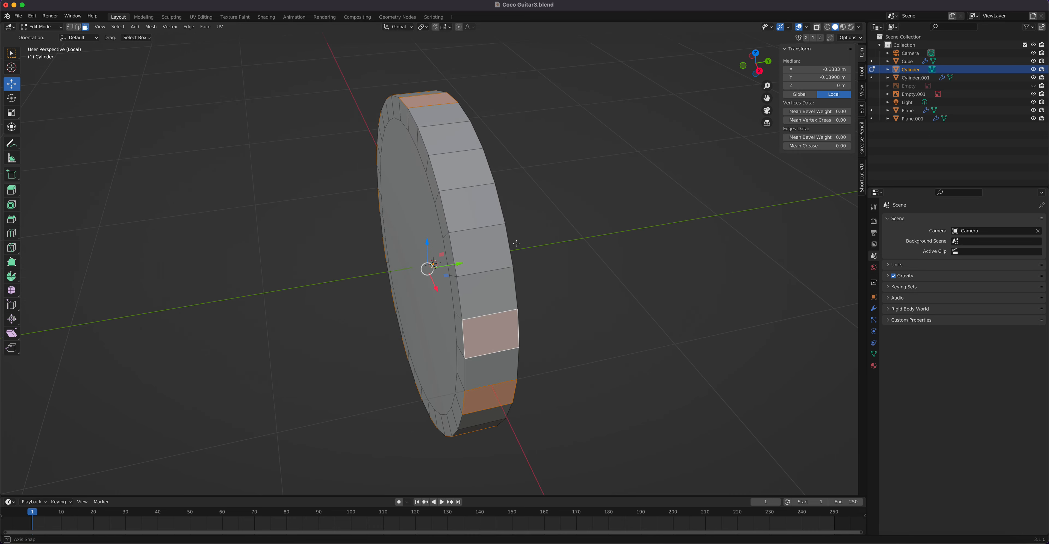
{"action": "left_click", "coordinate": [482, 250], "text": "shift"}
{"action": "left_click", "coordinate": [458, 178], "text": "shift"}
{"action": "middle_click_drag", "start_coordinate": [458, 178], "coordinate": [461, 145]}
{"action": "left_click", "coordinate": [350, 253], "text": "shift"}
{"action": "left_click", "coordinate": [350, 213], "text": "shift"}
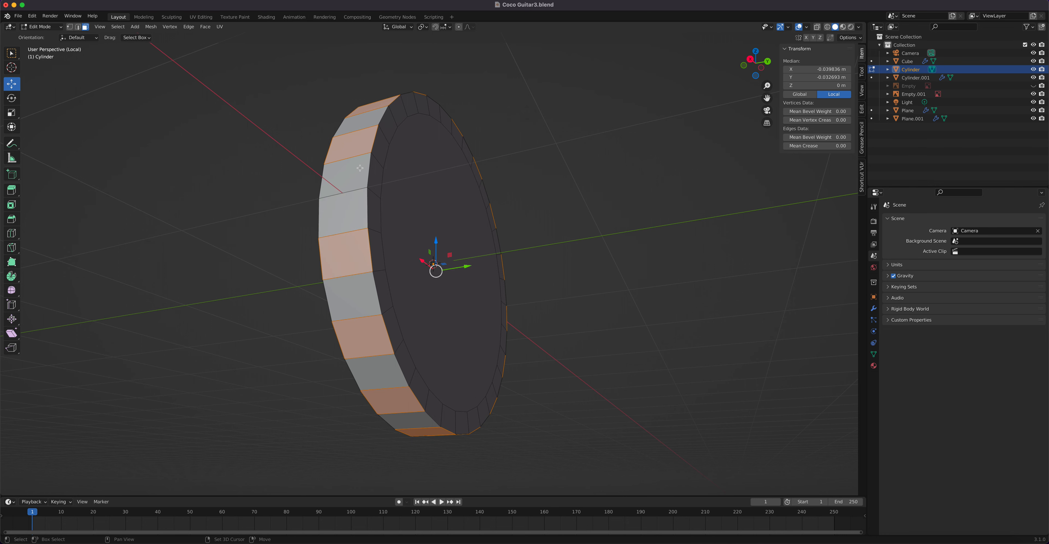
{"action": "left_click", "coordinate": [357, 168], "text": "shift"}
{"action": "left_click", "coordinate": [360, 143], "text": "shift"}
{"action": "left_click", "coordinate": [363, 122], "text": "shift"}
{"action": "middle_click_drag", "start_coordinate": [423, 107], "coordinate": [445, 203]}
{"action": "left_click", "coordinate": [396, 218], "text": "shift"}
{"action": "left_click", "coordinate": [401, 189], "text": "shift"}
{"action": "left_click", "coordinate": [411, 155], "text": "shift"}
{"action": "left_click", "coordinate": [422, 129], "text": "shift"}
{"action": "middle_click_drag", "start_coordinate": [423, 131], "coordinate": [453, 200]}
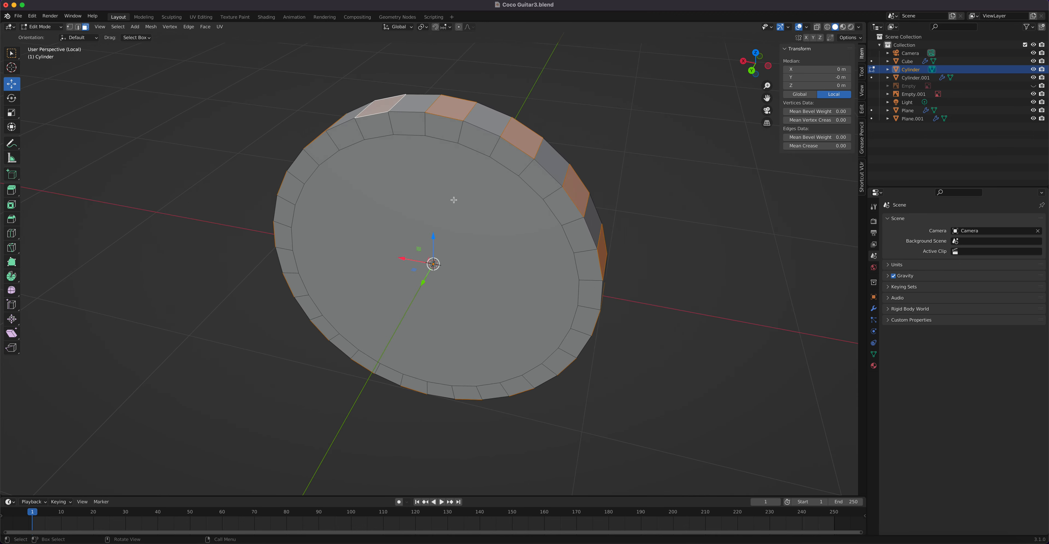
Step: Extrude the selected rim faces radially outward in front view, scaling them by about 1.62 to form gear teeth
{"action": "key", "text": "KP_1"}
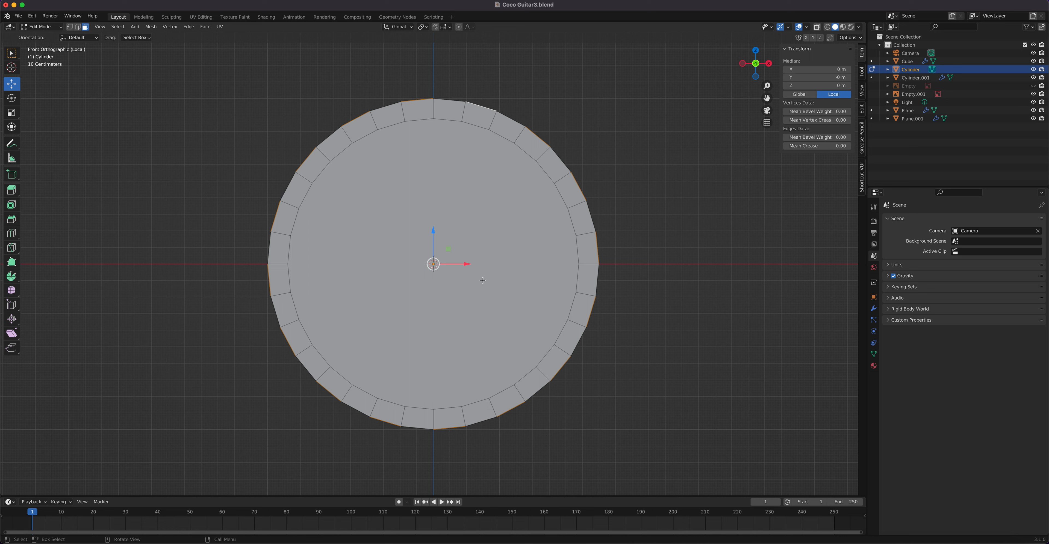
{"action": "key", "text": "g"}
{"action": "key", "text": "z"}
{"action": "key", "text": "z"}
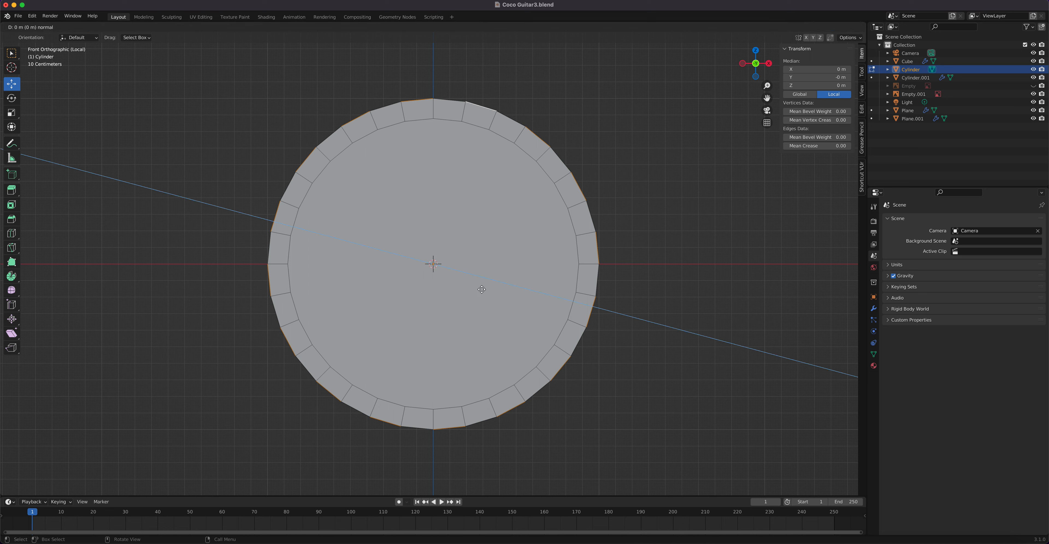
{"action": "key", "text": "s"}
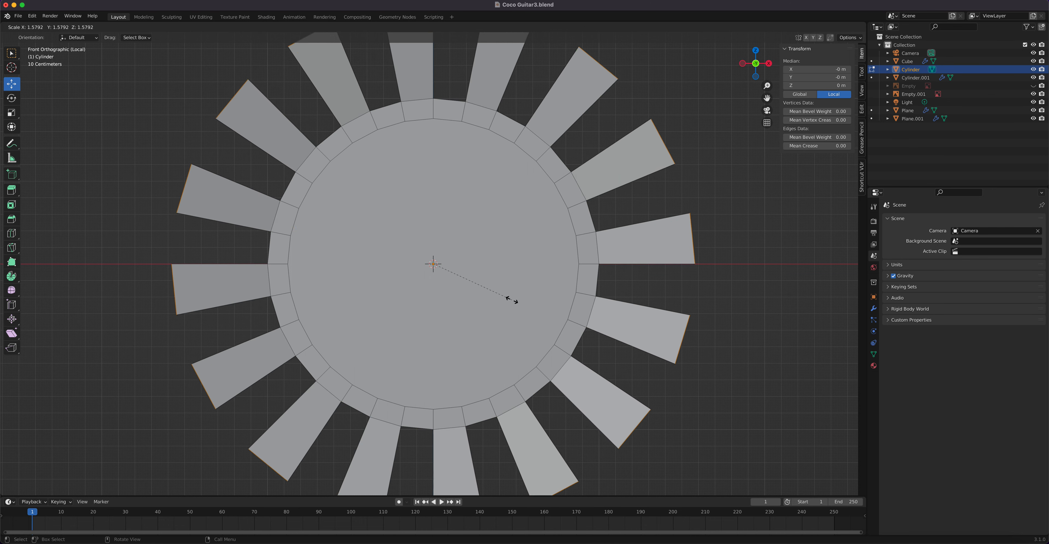
{"action": "left_click", "coordinate": [513, 302]}
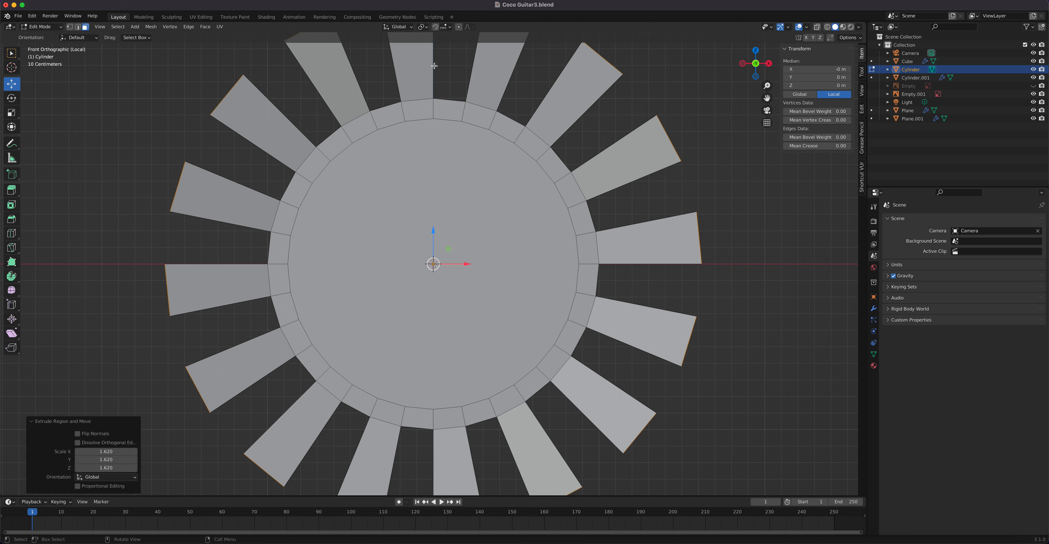
Step: Set the pivot point to Individual Origins and scale down the end faces of the gear teeth to taper them
{"action": "left_click", "coordinate": [423, 26]}
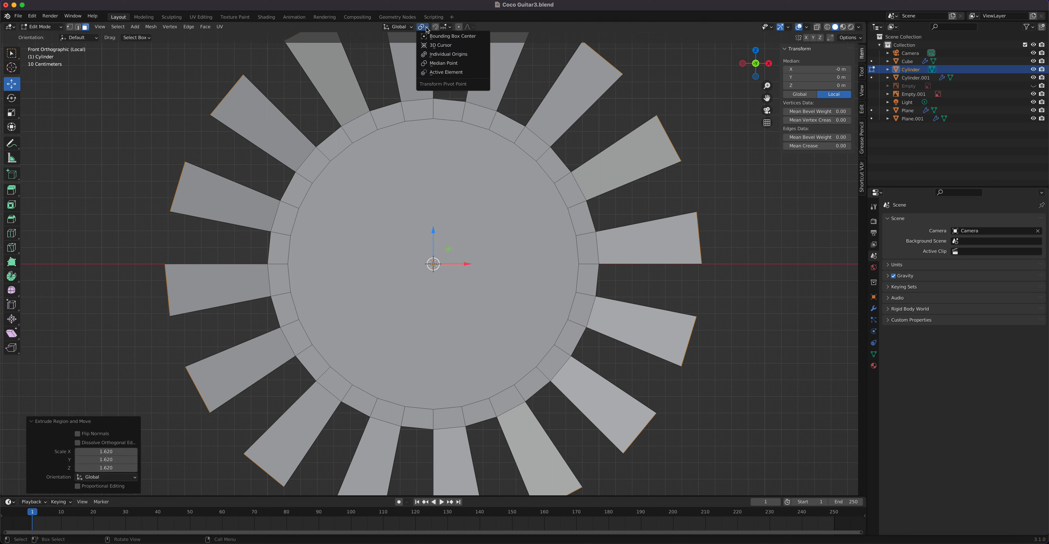
{"action": "left_click", "coordinate": [437, 55]}
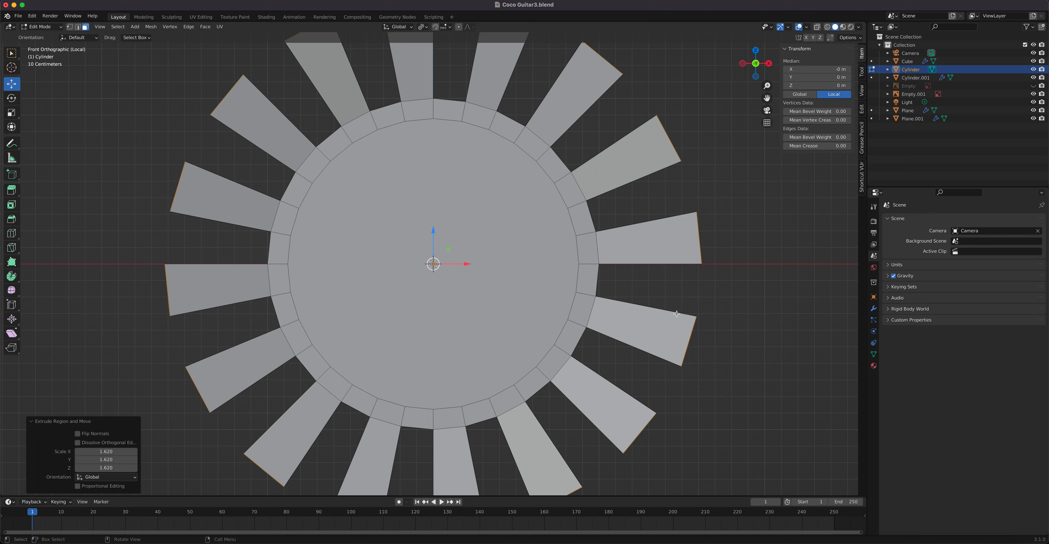
{"action": "key", "text": "s"}
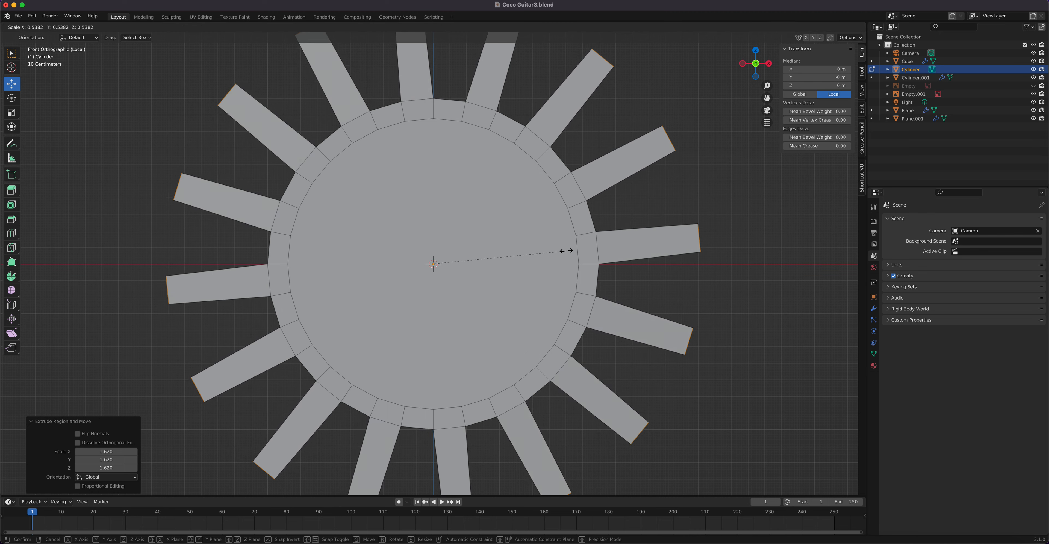
{"action": "left_click", "coordinate": [526, 246]}
Step: Bridge the gear's front and back inner cap faces to open a centre hole, and return to Object Mode in front view
{"action": "middle_click_drag", "start_coordinate": [600, 238], "coordinate": [541, 246]}
{"action": "left_click", "coordinate": [451, 244]}
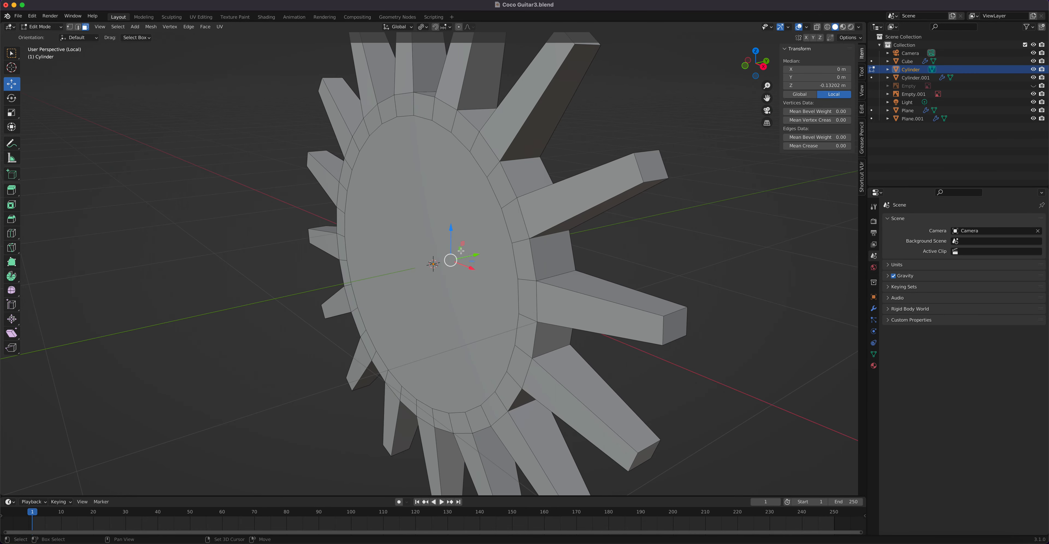
{"action": "left_click", "coordinate": [461, 251], "text": "shift"}
{"action": "right_click", "coordinate": [460, 251]}
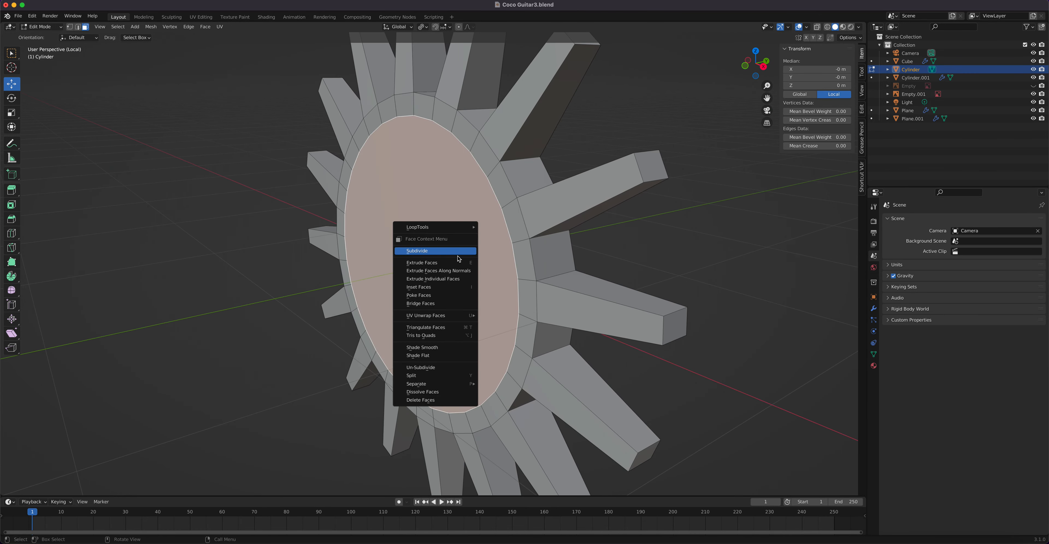
{"action": "left_click", "coordinate": [448, 304]}
{"action": "middle_click_drag", "start_coordinate": [447, 303], "coordinate": [388, 205]}
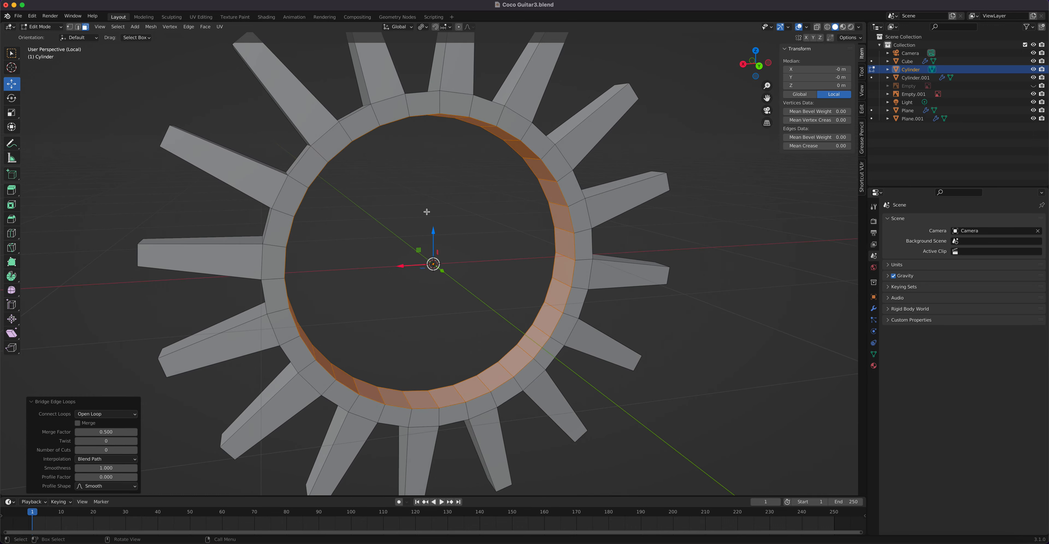
{"action": "key", "text": "KP_1"}
{"action": "key", "text": "Tab"}
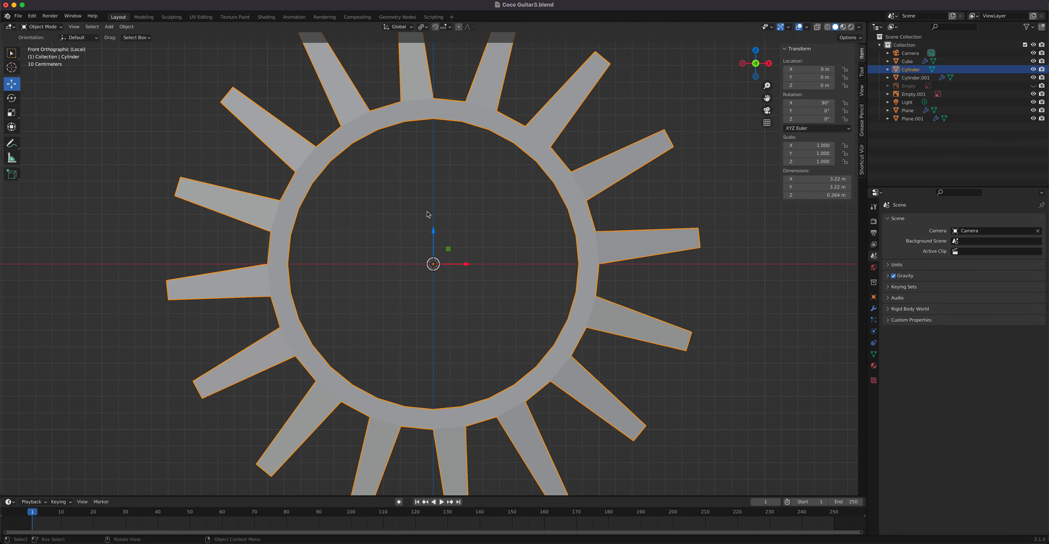
Step: Leave local view, turn on X-ray and move the gear about 9.70 m up in Z over the headstock reference in back view
{"action": "scroll", "coordinate": [427, 213], "scroll_direction": "down", "scroll_amount": 10}
{"action": "key", "text": "KP_Divide"}
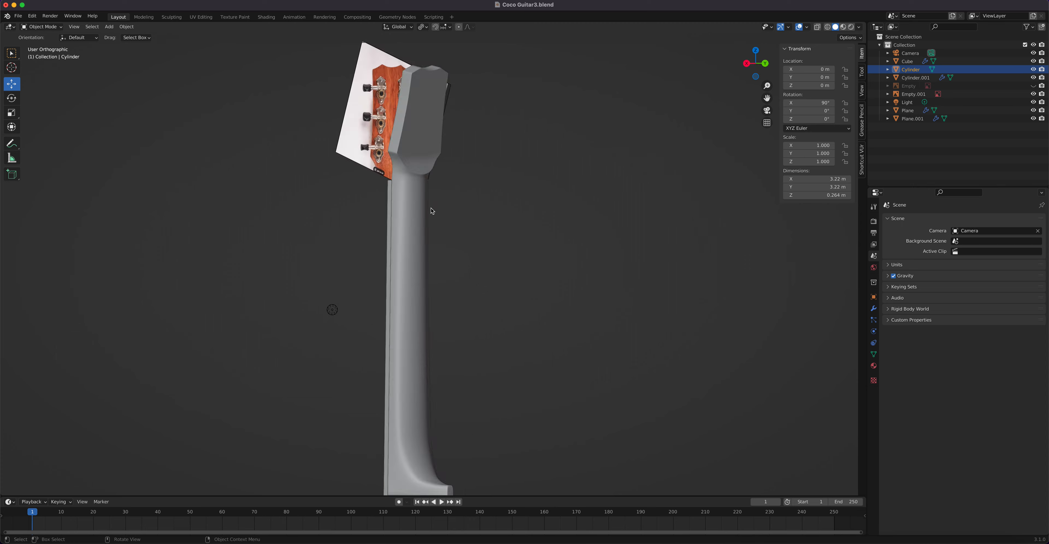
{"action": "key", "text": "alt+z"}
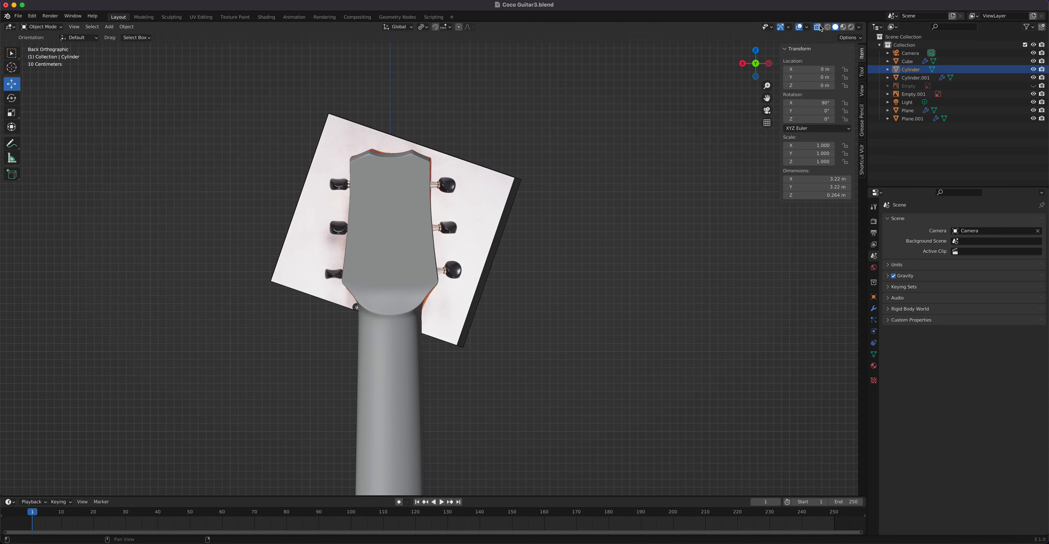
{"action": "scroll", "coordinate": [565, 321], "scroll_direction": "down", "scroll_amount": 4}
{"action": "scroll", "coordinate": [562, 328], "scroll_direction": "down", "scroll_amount": 2}
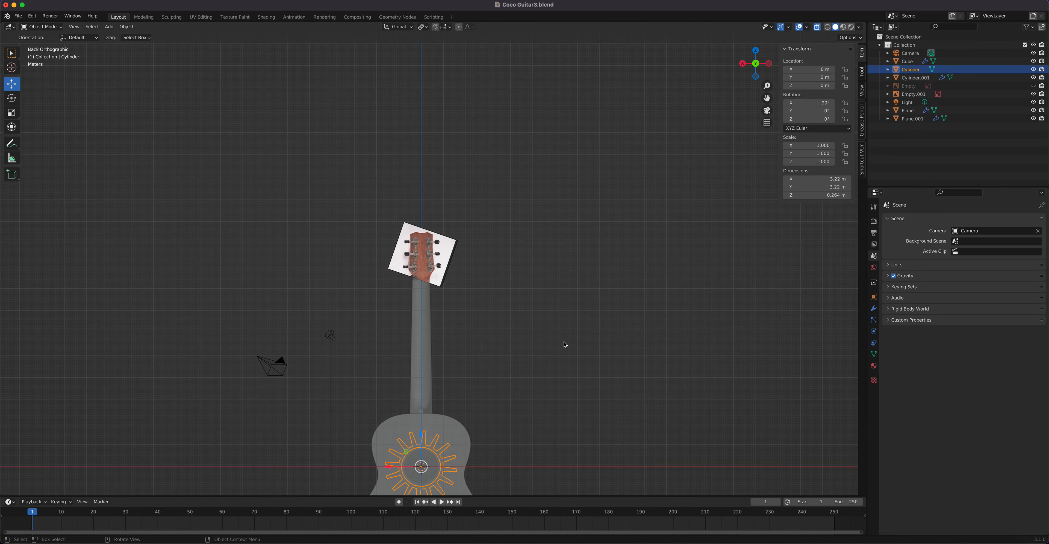
{"action": "key", "text": "g"}
{"action": "left_click", "coordinate": [521, 226]}
{"action": "scroll", "coordinate": [521, 227], "scroll_direction": "up", "scroll_amount": 8}
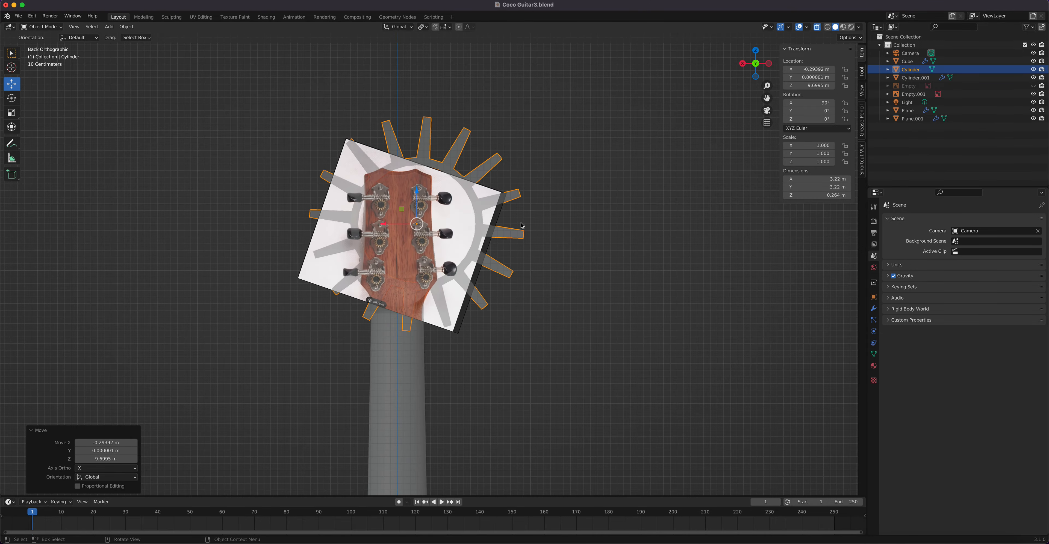
Step: Scale the gear down to about 0.074 in back view
{"action": "middle_click_drag", "start_coordinate": [445, 176], "coordinate": [475, 246]}
{"action": "key", "text": "KP_1"}
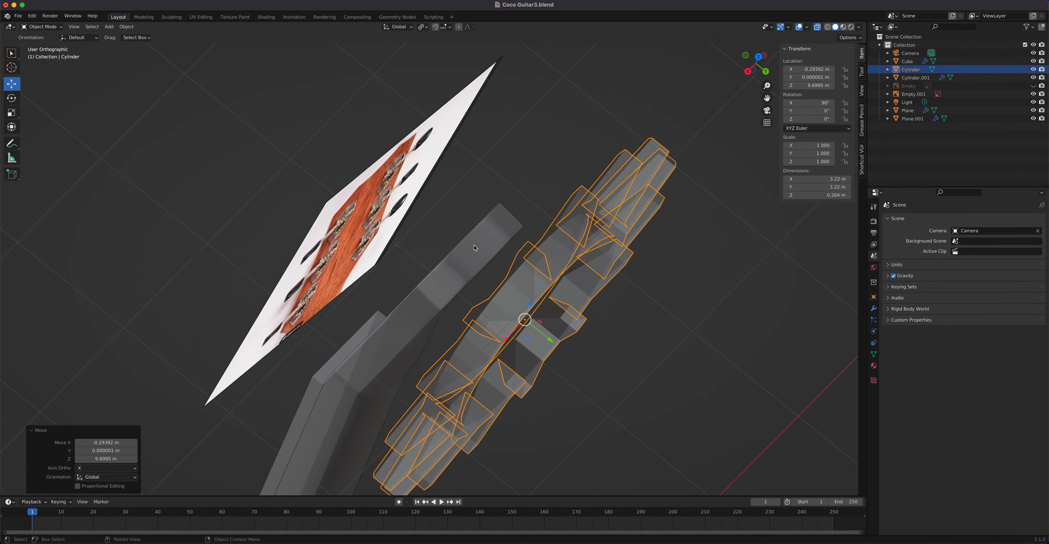
{"action": "key", "text": "ctrl+KP_1"}
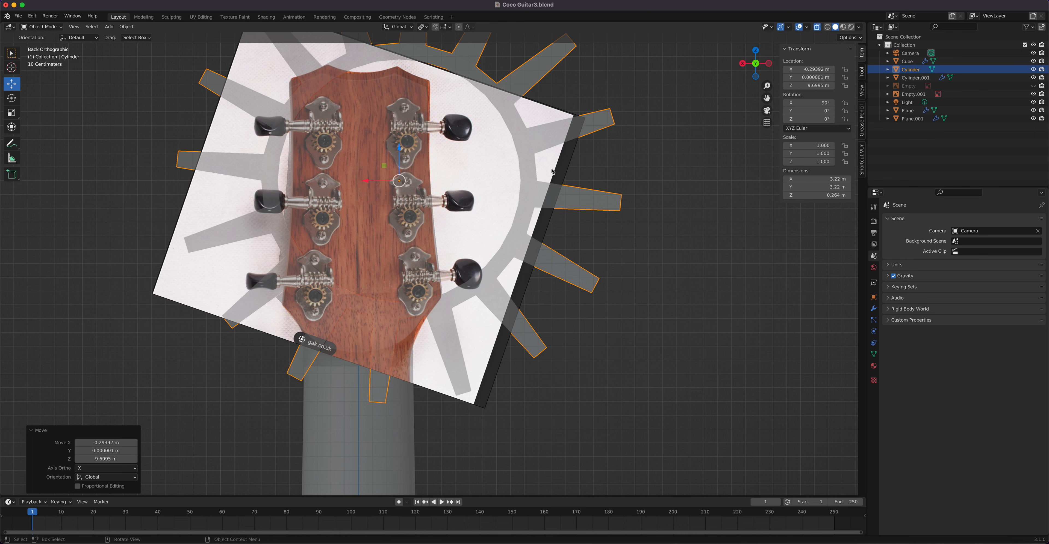
{"action": "key", "text": "s"}
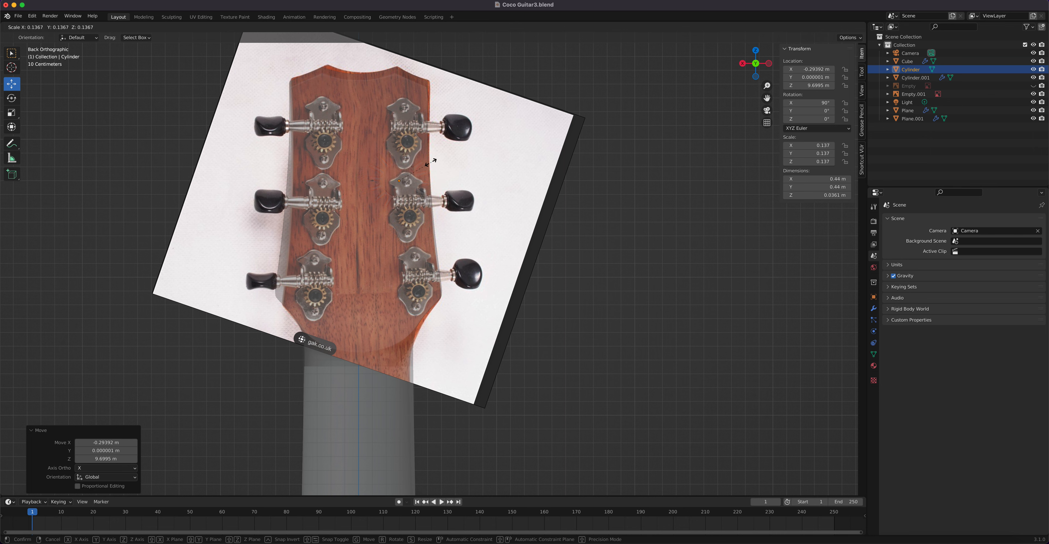
{"action": "left_click", "coordinate": [415, 170]}
Step: Move the small gear onto the brass gear of the upper-right tuning machine, by about -0.061 m in X and 0.281 m in Z
{"action": "scroll", "coordinate": [416, 147], "scroll_direction": "up", "scroll_amount": 5}
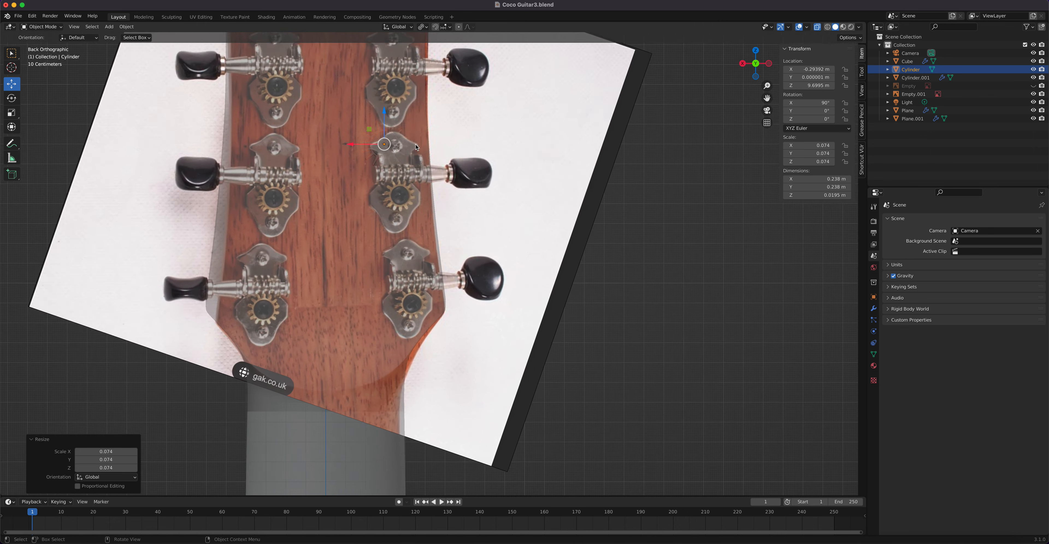
{"action": "middle_click_drag", "start_coordinate": [394, 107], "coordinate": [437, 249], "text": "shift"}
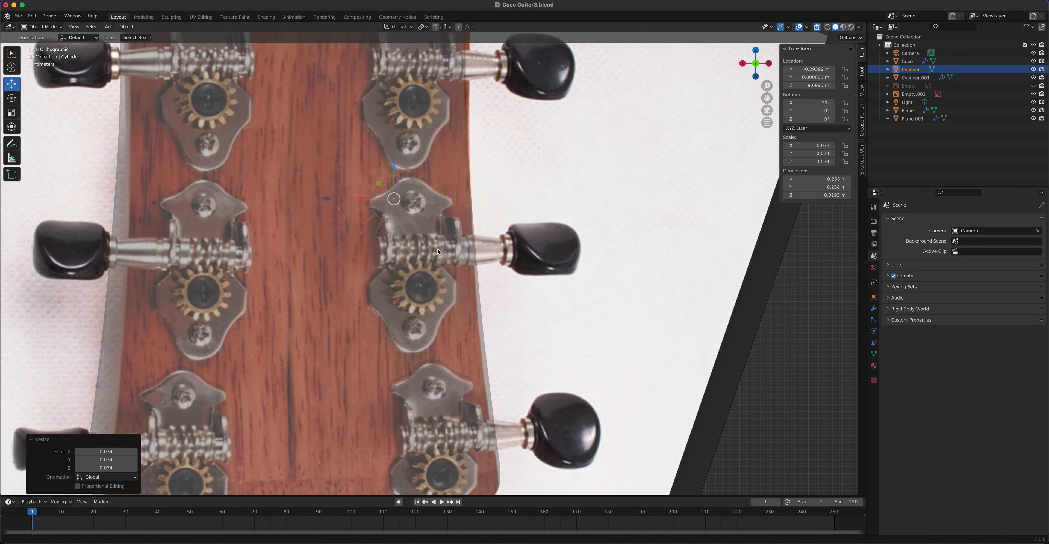
{"action": "scroll", "coordinate": [404, 204], "scroll_direction": "up", "scroll_amount": 4}
{"action": "middle_click_drag", "start_coordinate": [408, 157], "coordinate": [458, 279], "text": "shift"}
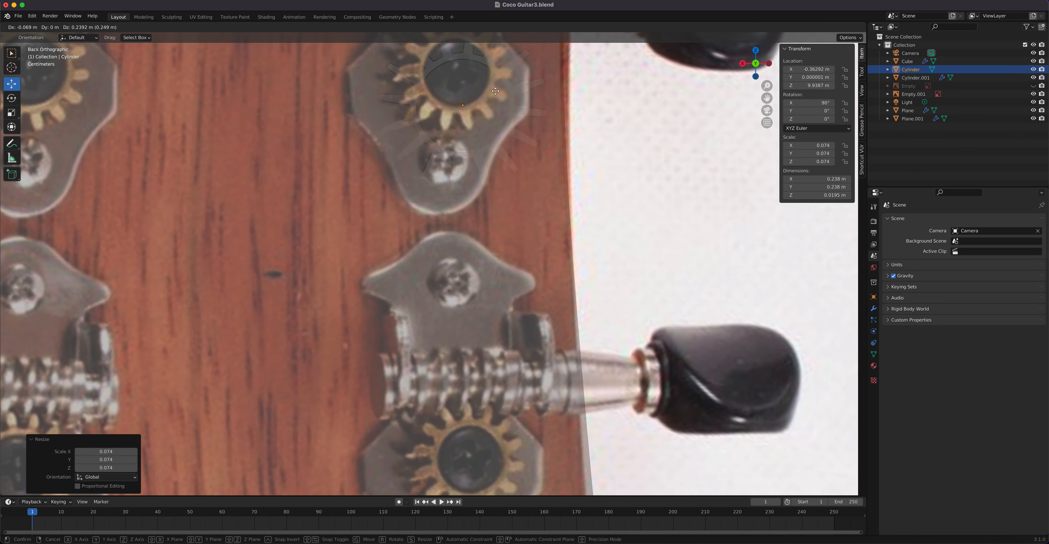
{"action": "left_click", "coordinate": [513, 136]}
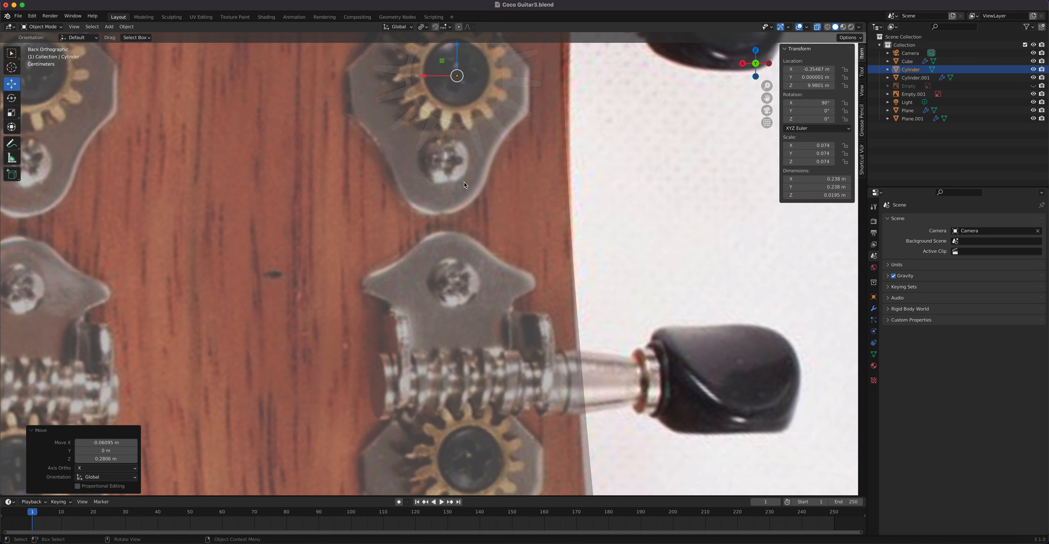
Step: Scale the gear by about 0.739 to match the reference gear and nudge it about 0.002 m up to centre it
{"action": "middle_click_drag", "start_coordinate": [464, 185], "coordinate": [456, 291], "text": "shift"}
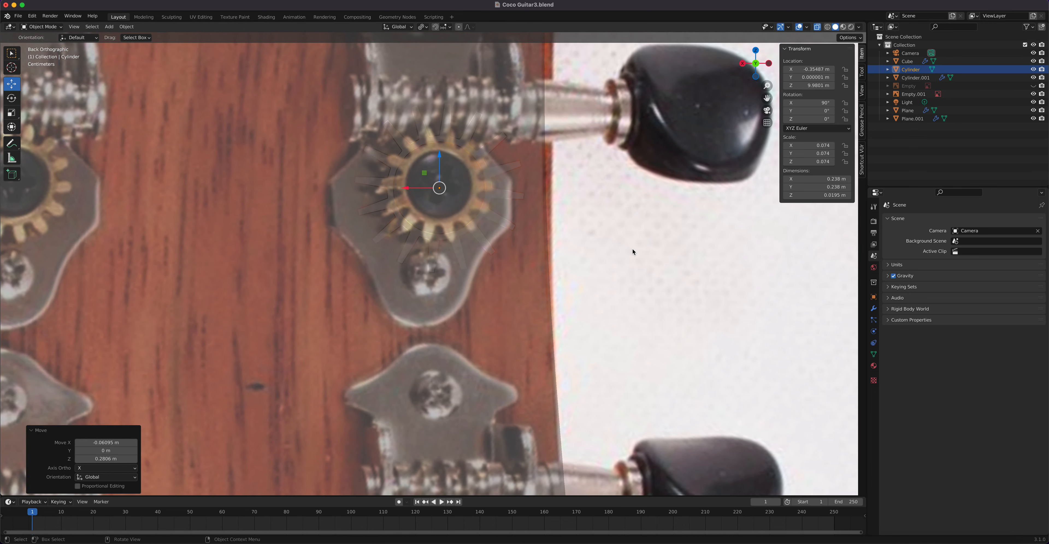
{"action": "key", "text": "s"}
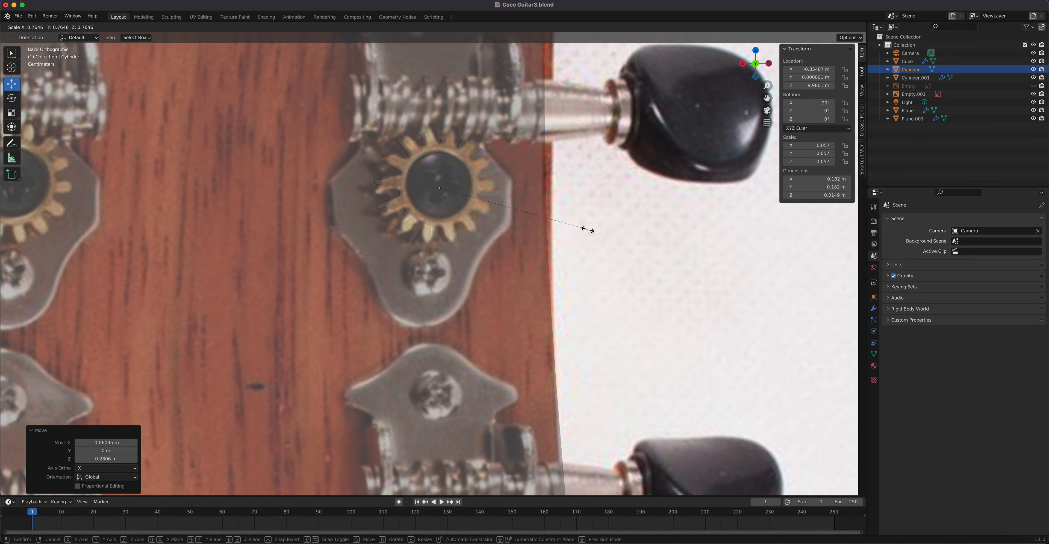
{"action": "left_click", "coordinate": [583, 227]}
{"action": "scroll", "coordinate": [477, 206], "scroll_direction": "up", "scroll_amount": 1}
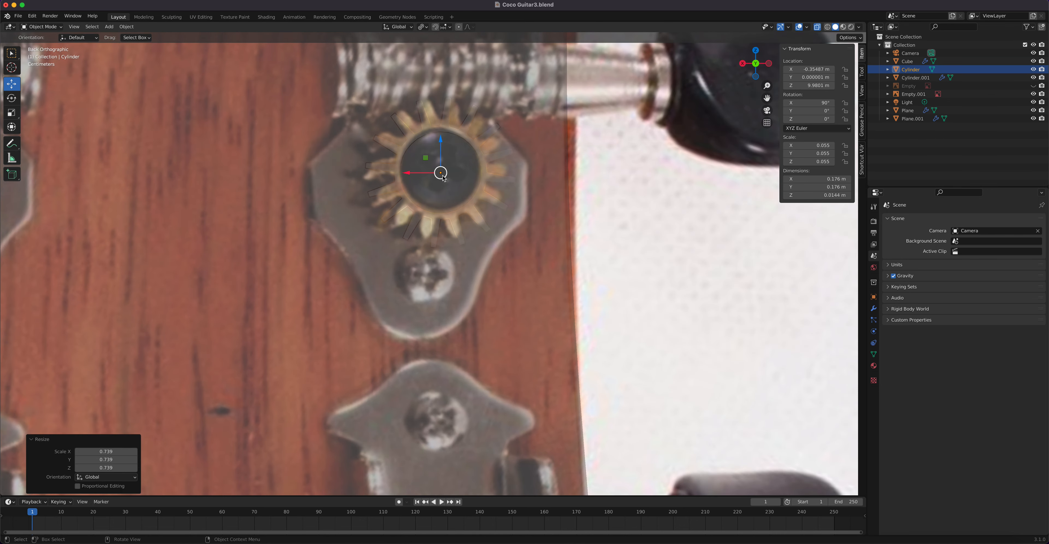
{"action": "key", "text": "g"}
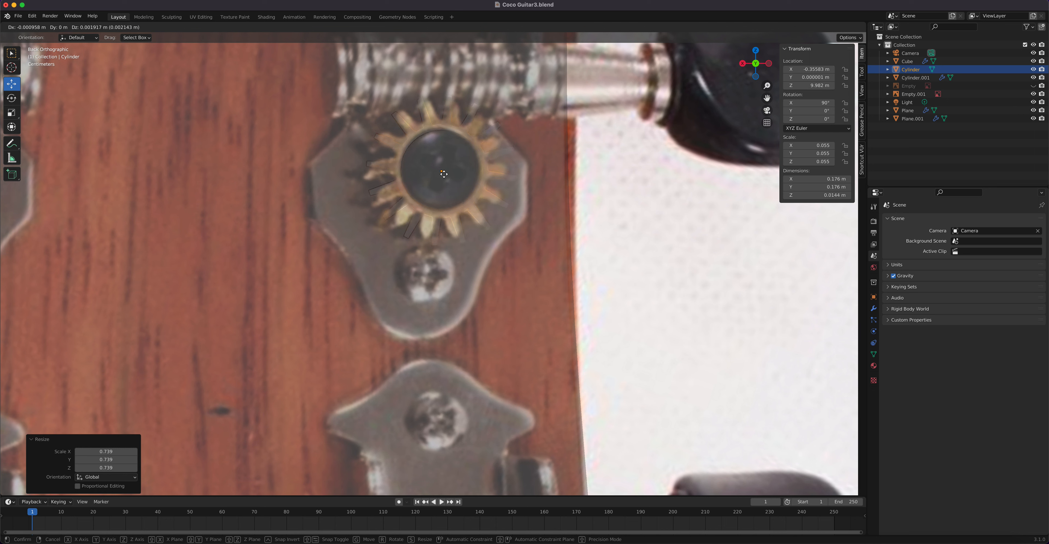
{"action": "left_click", "coordinate": [444, 174]}
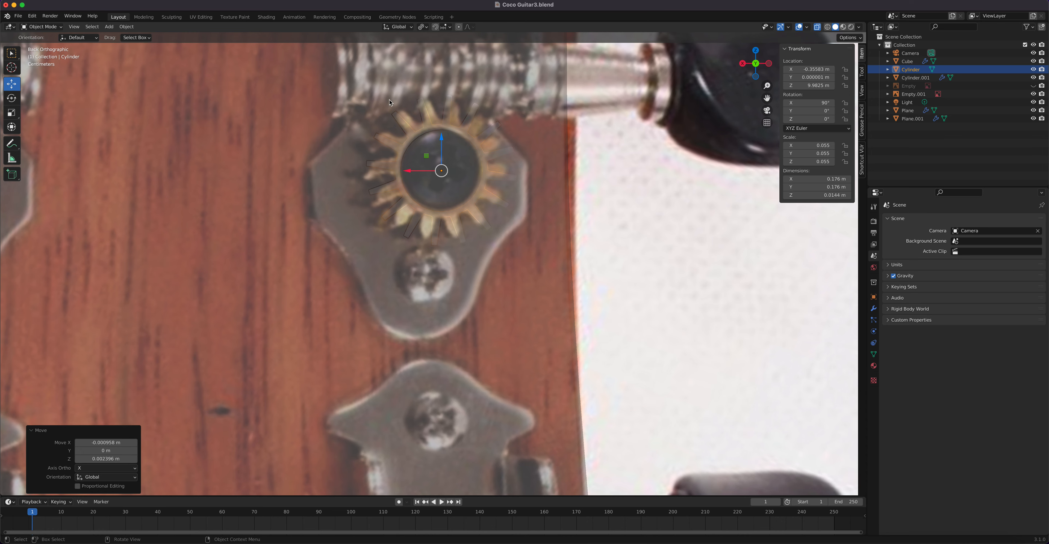
Step: Add a 2 m cube mesh to the scene and isolate it in local view
{"action": "scroll", "coordinate": [470, 199], "scroll_direction": "down", "scroll_amount": 15}
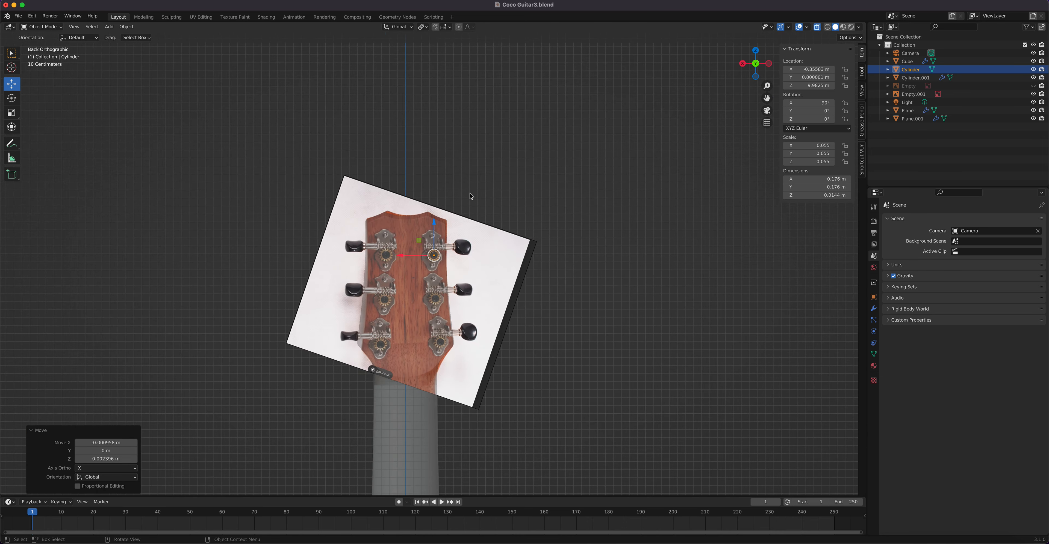
{"action": "middle_click_drag", "start_coordinate": [488, 106], "coordinate": [489, 179], "text": "shift"}
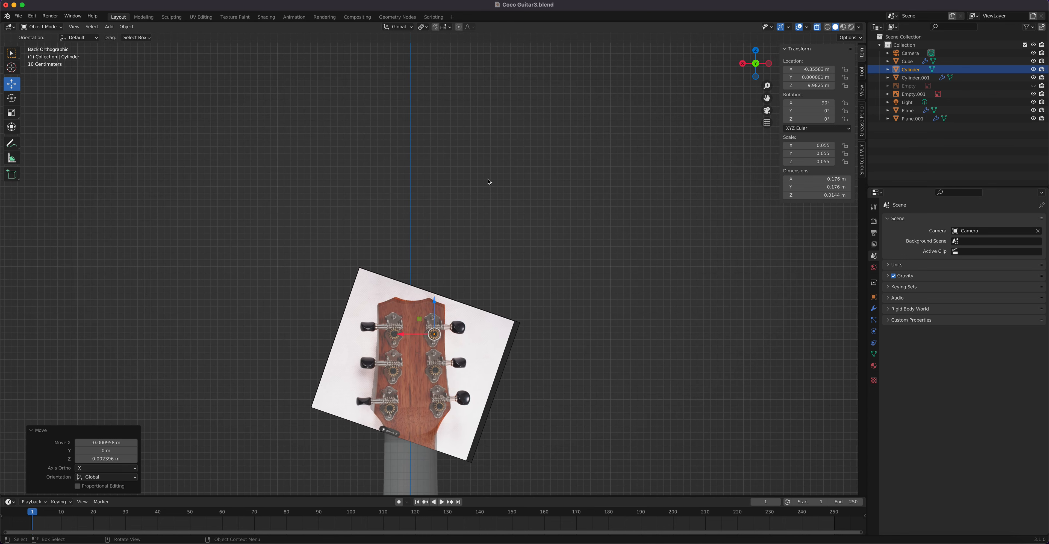
{"action": "key", "text": "shift+a"}
{"action": "mouse_move", "coordinate": [484, 185]}
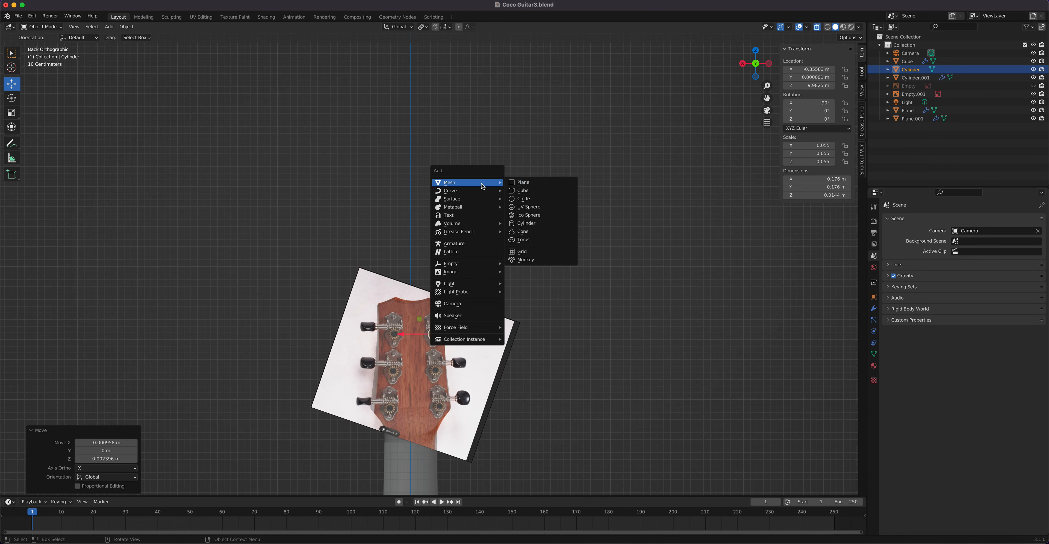
{"action": "left_click", "coordinate": [537, 193]}
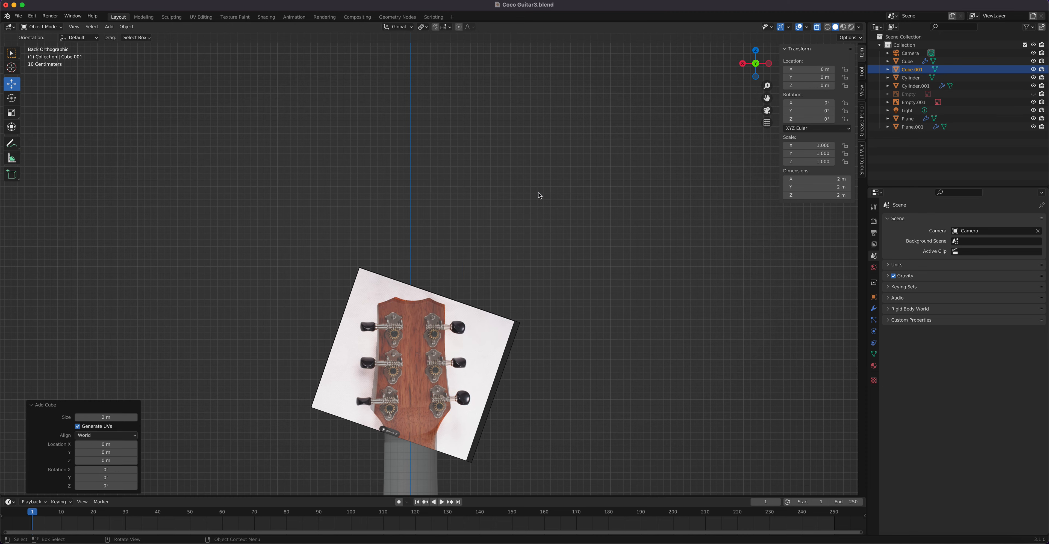
{"action": "scroll", "coordinate": [548, 263], "scroll_direction": "down", "scroll_amount": 10}
{"action": "scroll", "coordinate": [512, 293], "scroll_direction": "up", "scroll_amount": 2}
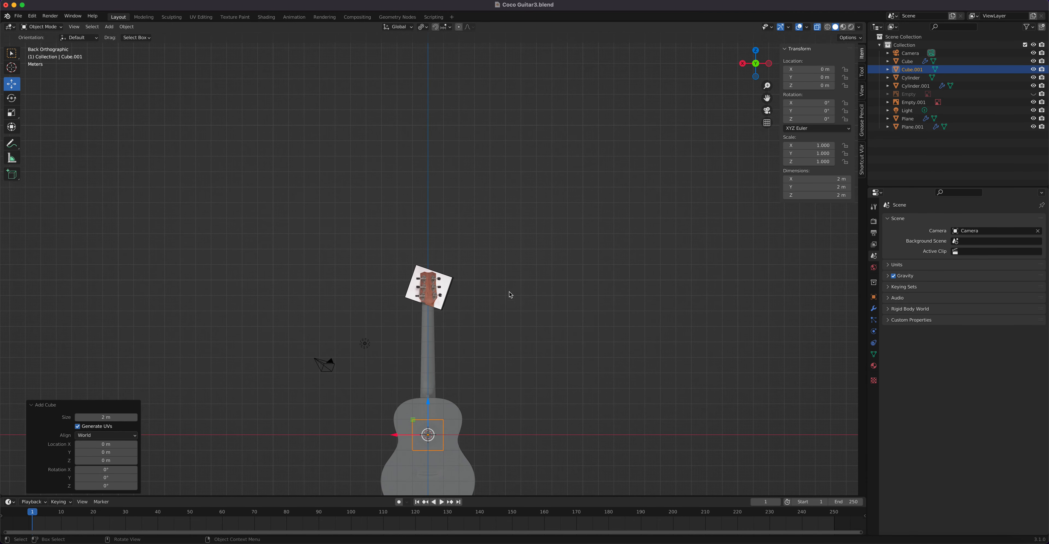
{"action": "key", "text": "KP_Divide"}
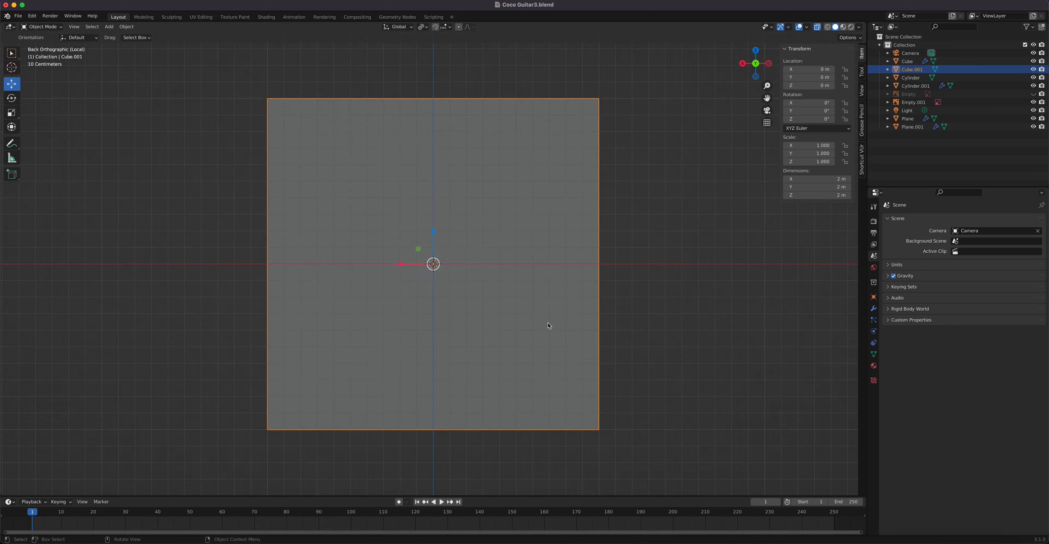
Step: Merge all of the cube's vertices at center in Edit Mode, and delete the collapsed object in Object Mode
{"action": "key", "text": "Tab"}
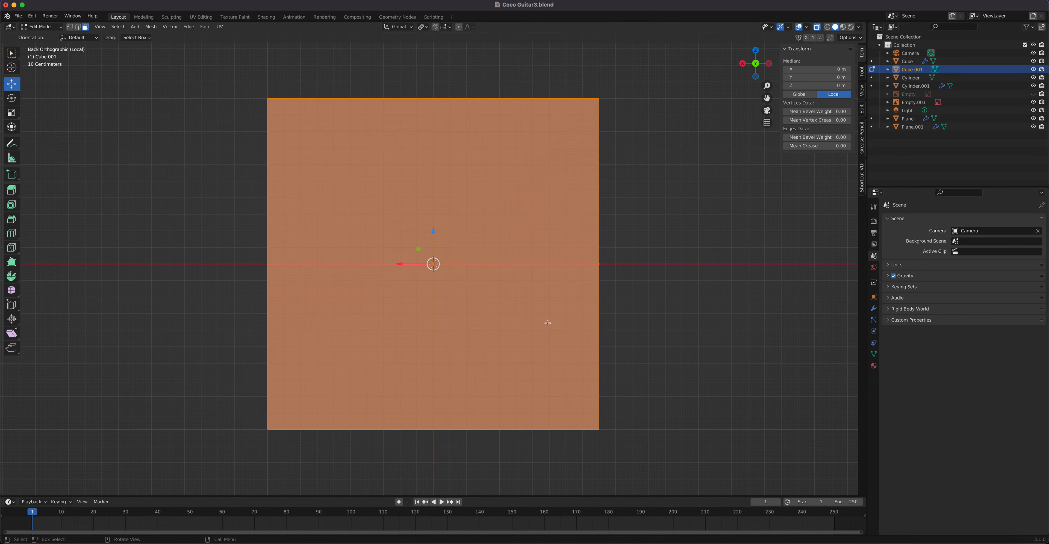
{"action": "key", "text": "m"}
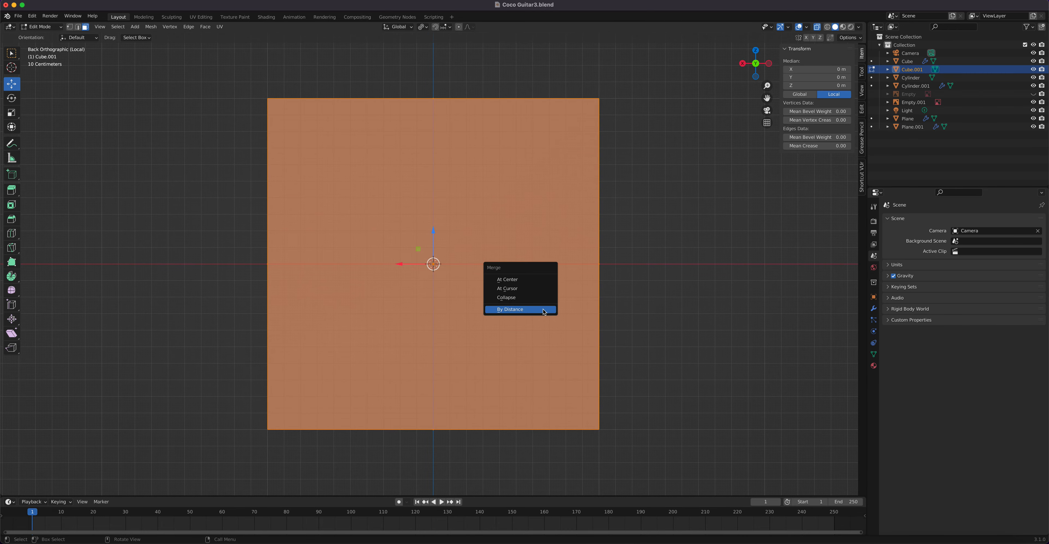
{"action": "left_click", "coordinate": [524, 280]}
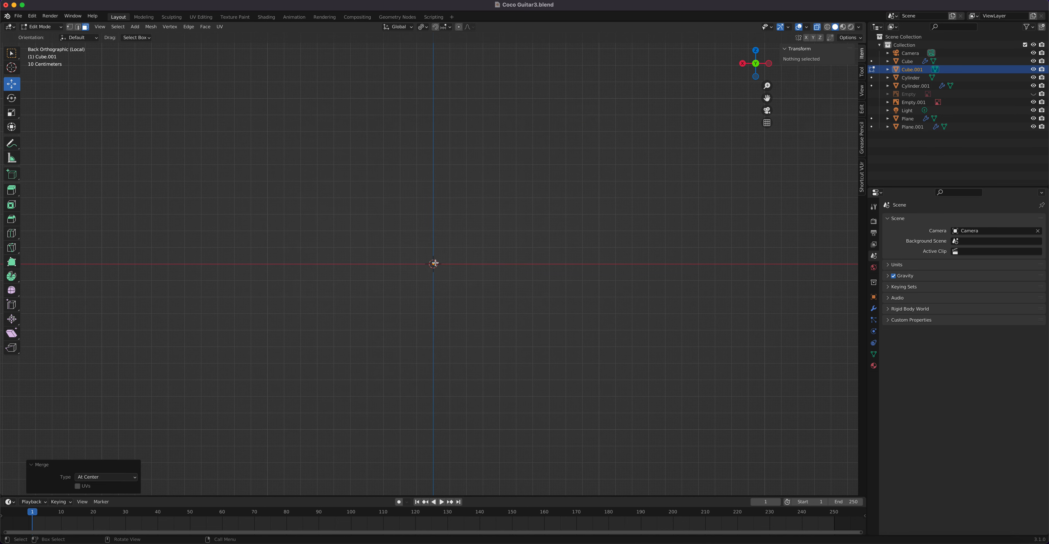
{"action": "left_click", "coordinate": [360, 219]}
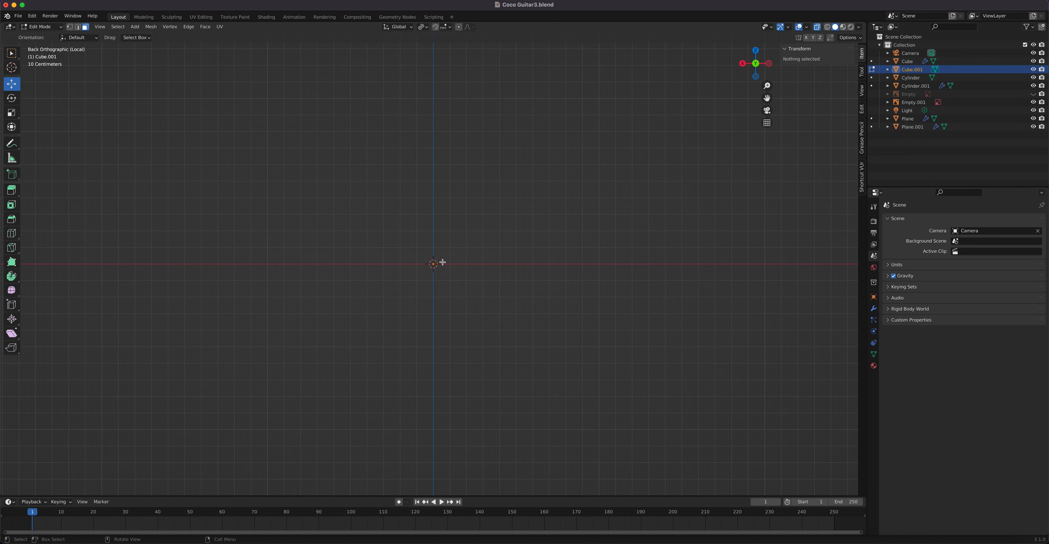
{"action": "left_click_drag", "start_coordinate": [416, 257], "coordinate": [457, 291]}
{"action": "key", "text": "Tab"}
{"action": "key", "text": "Delete"}
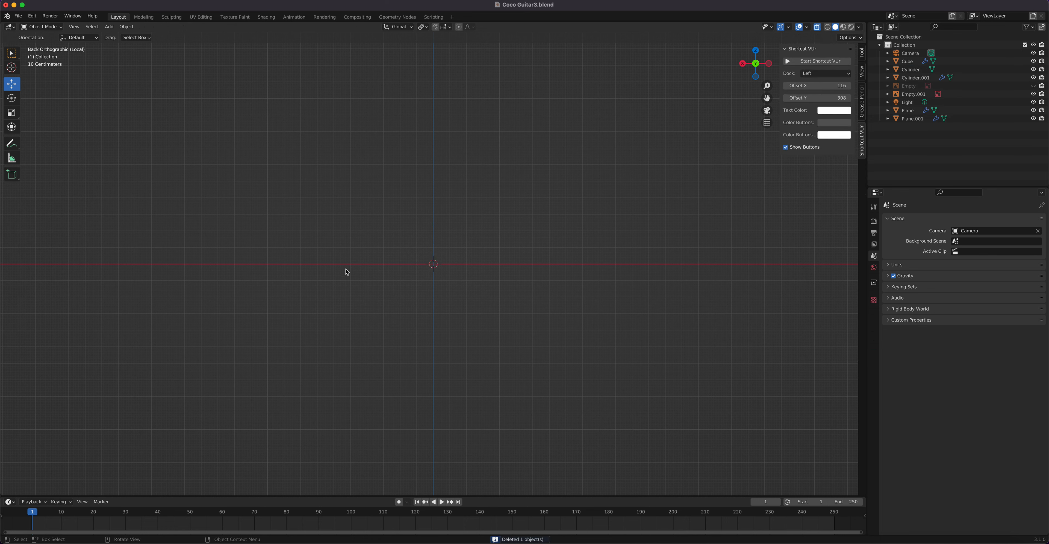
Step: Save the Coco Guitar3.blend file and create a new file with the default scene
{"action": "key", "text": "super+s"}
{"action": "left_click", "coordinate": [18, 17]}
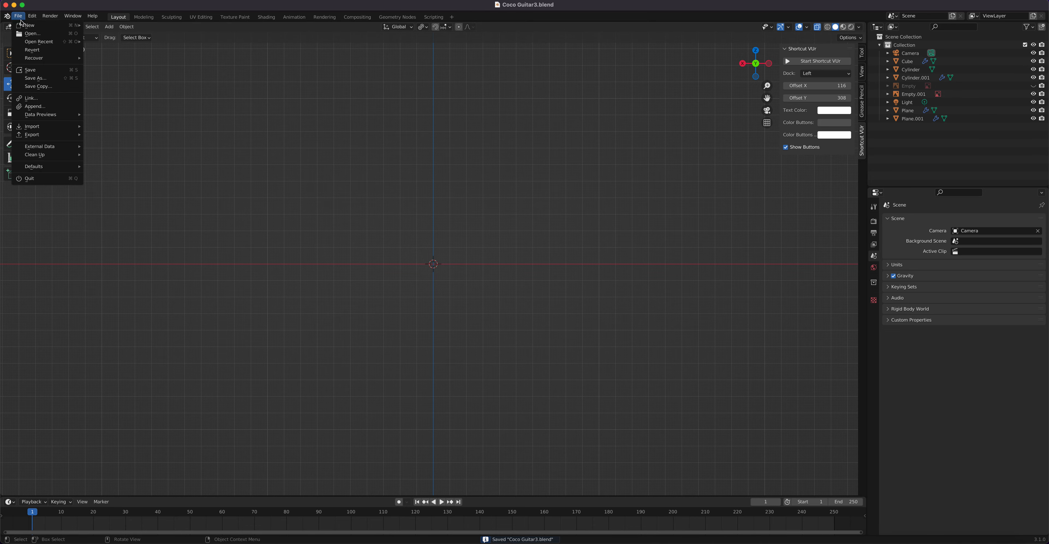
{"action": "mouse_move", "coordinate": [24, 25]}
{"action": "left_click", "coordinate": [101, 27]}
Step: Merge all vertices of the default cube at center in Edit Mode, working in the front view
{"action": "middle_click_drag", "start_coordinate": [476, 264], "coordinate": [548, 257]}
{"action": "scroll", "coordinate": [517, 265], "scroll_direction": "up", "scroll_amount": 2}
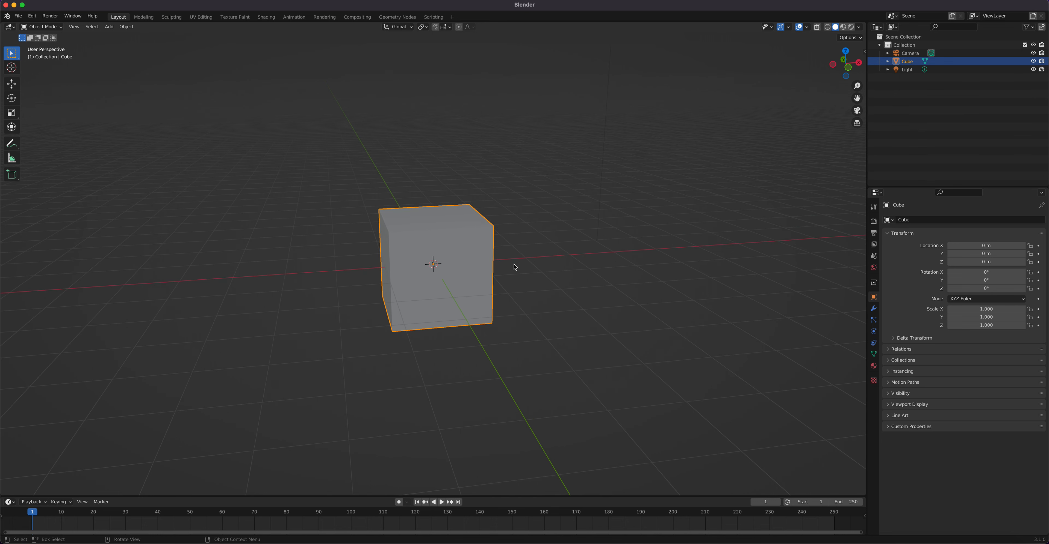
{"action": "key", "text": "Tab"}
{"action": "key", "text": "KP_1"}
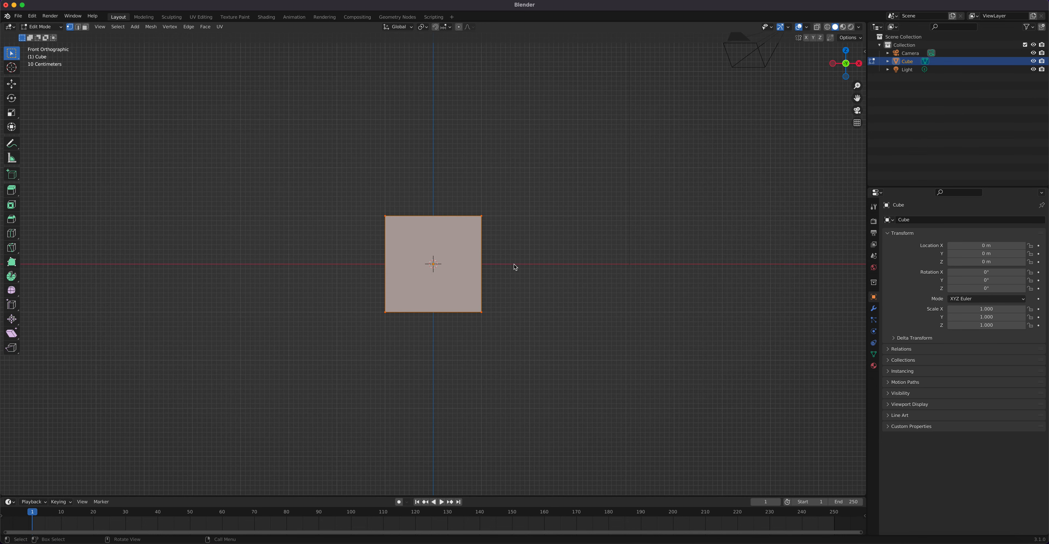
{"action": "key", "text": "m"}
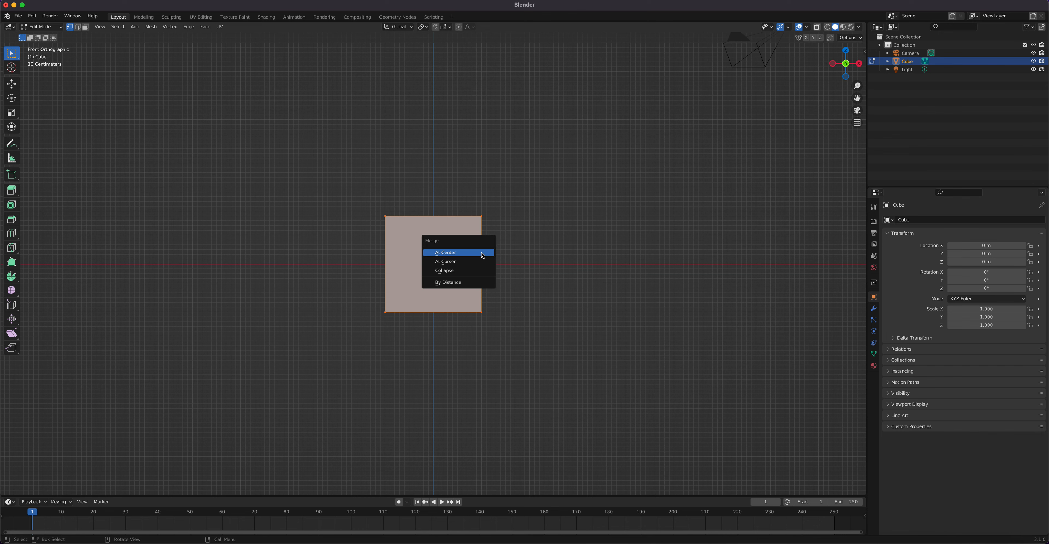
{"action": "left_click", "coordinate": [481, 253]}
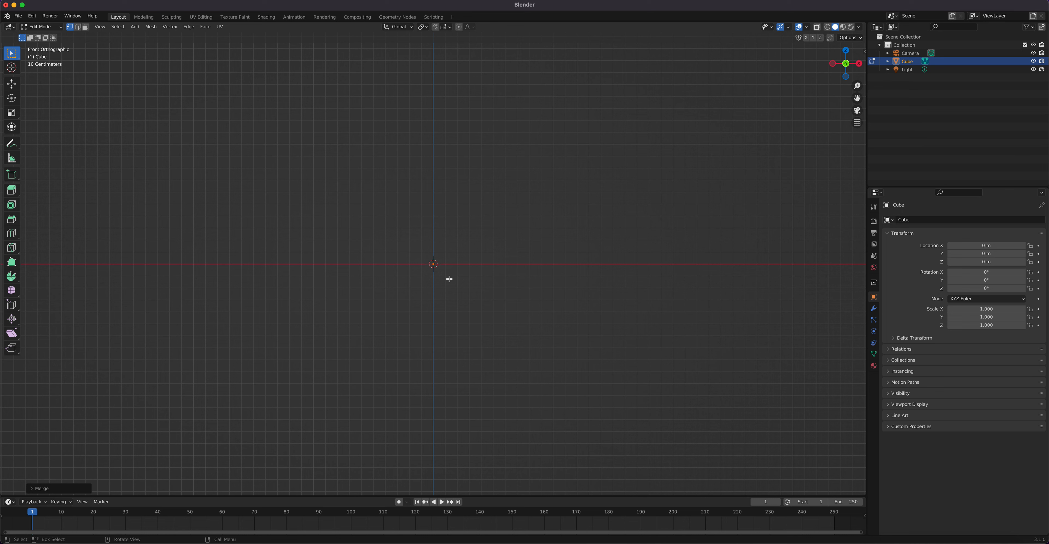
Step: Extrude the vertex about 0.7 m along negative X, and continue extruding into a tapered tooth outline with short risers below and above it
{"action": "key", "text": "e"}
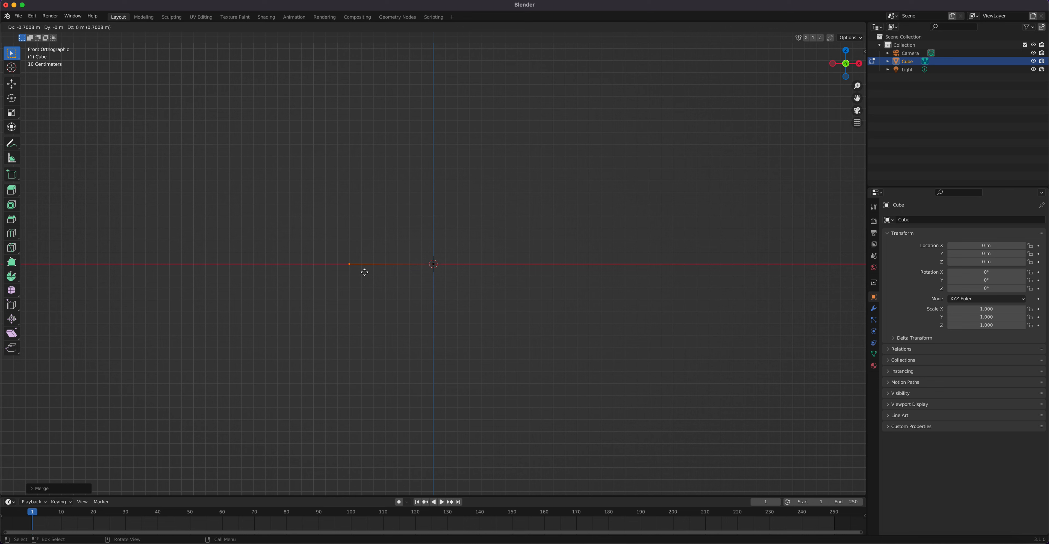
{"action": "left_click", "coordinate": [364, 272]}
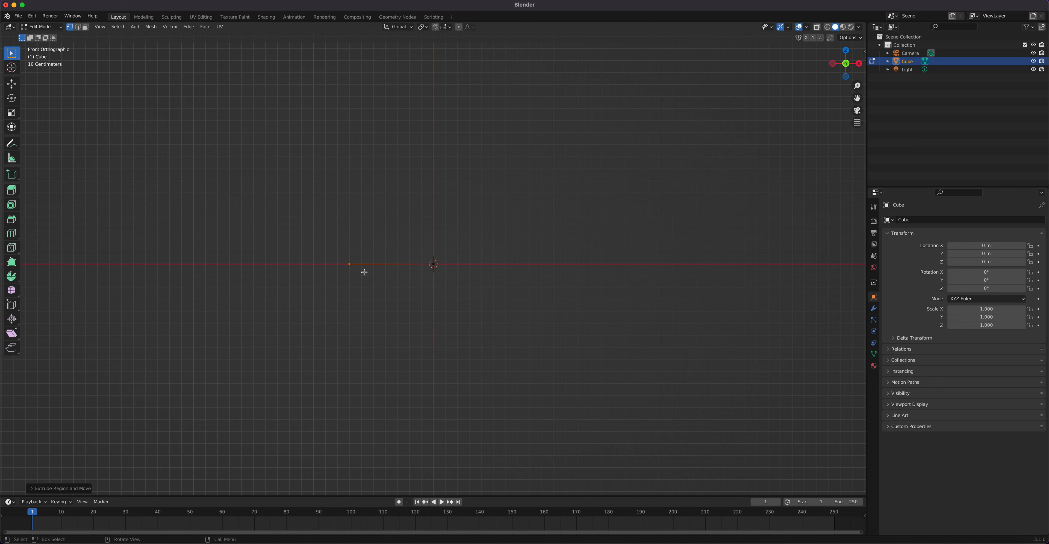
{"action": "key", "text": "e"}
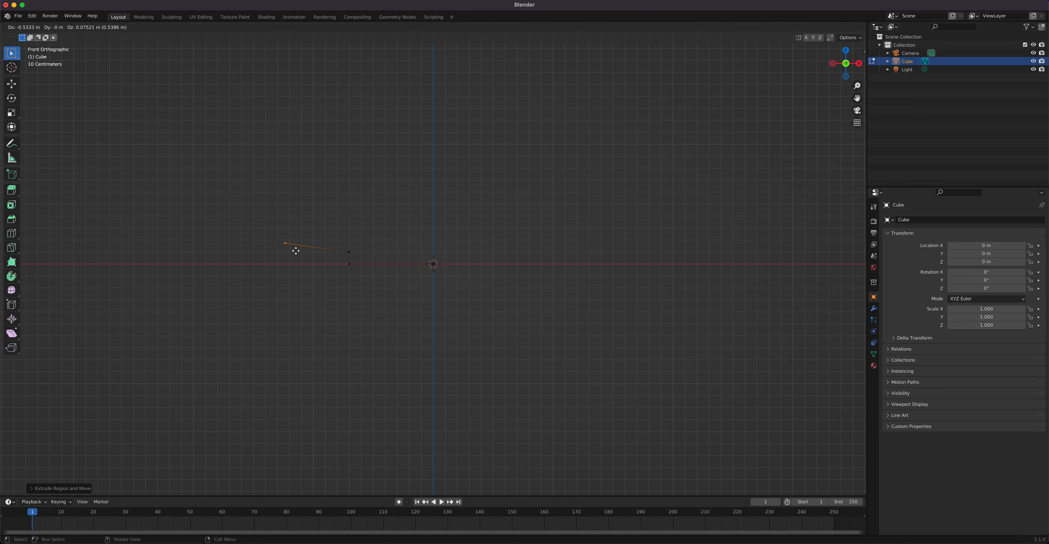
{"action": "left_click", "coordinate": [268, 250]}
{"action": "key", "text": "e"}
{"action": "left_click", "coordinate": [366, 237]}
{"action": "key", "text": "e"}
{"action": "left_click", "coordinate": [364, 224]}
{"action": "scroll", "coordinate": [361, 248], "scroll_direction": "up", "scroll_amount": 7}
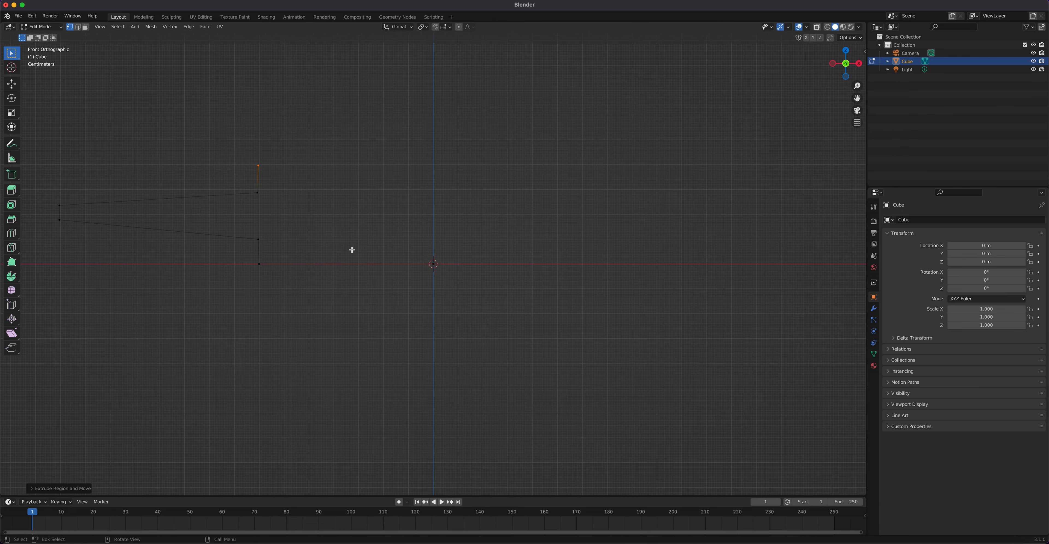
Step: Align the four inner vertices of the tooth profile vertically by scaling them to 0 along X
{"action": "left_click_drag", "start_coordinate": [451, 323], "coordinate": [316, 56]}
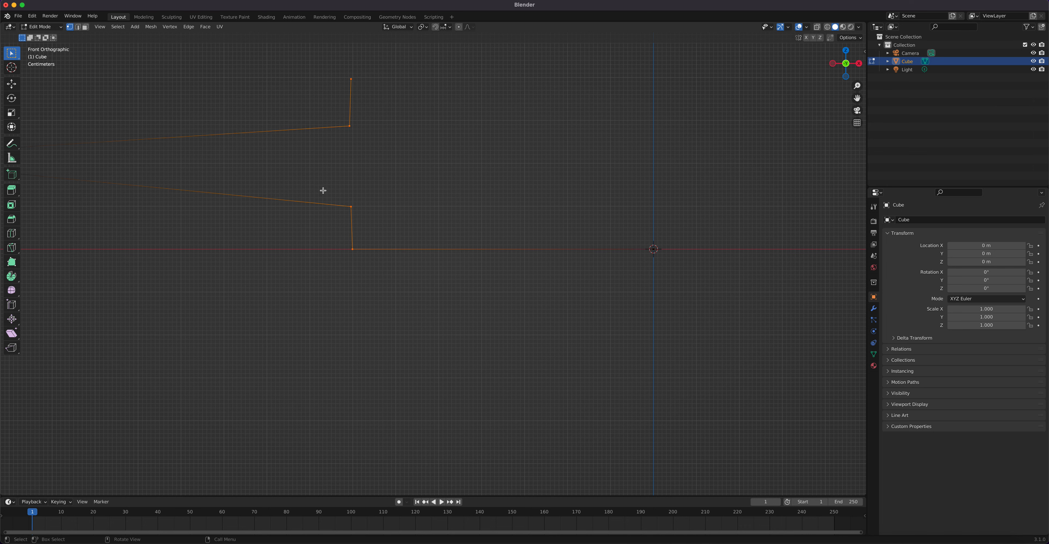
{"action": "key", "text": "s"}
{"action": "key", "text": "x"}
{"action": "key", "text": "0"}
{"action": "key", "text": "Return"}
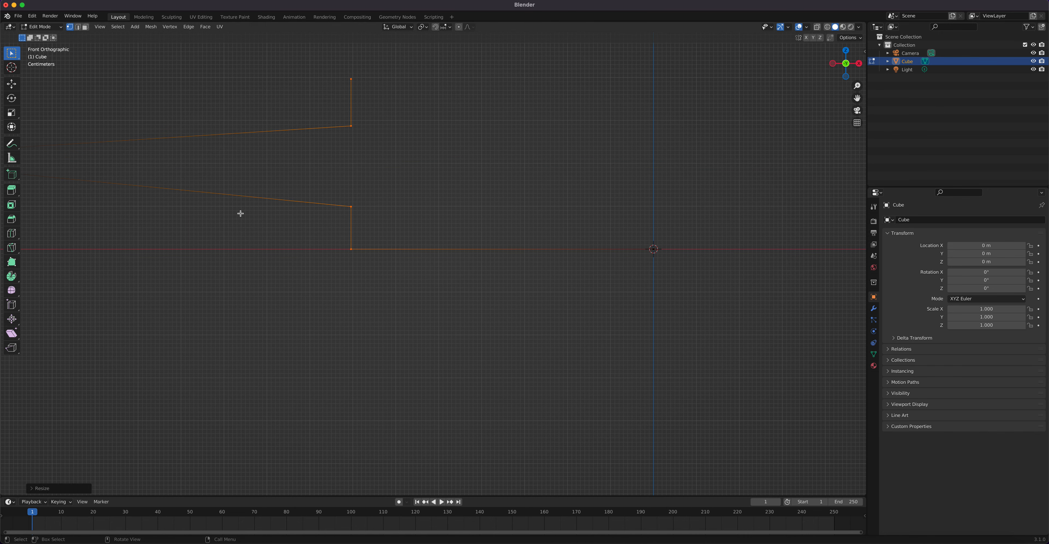
Step: Align the two vertices at the tooth's outer tip vertically by scaling them to 0 along X
{"action": "middle_click_drag", "start_coordinate": [253, 208], "coordinate": [439, 246], "text": "shift"}
{"action": "left_click_drag", "start_coordinate": [179, 182], "coordinate": [220, 235]}
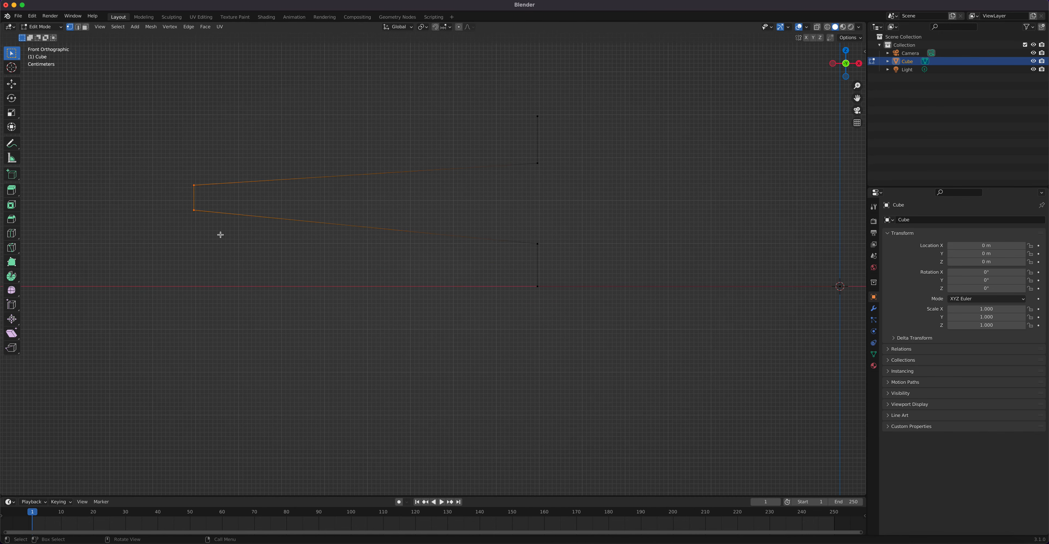
{"action": "key", "text": "s"}
{"action": "key", "text": "x"}
{"action": "key", "text": "0"}
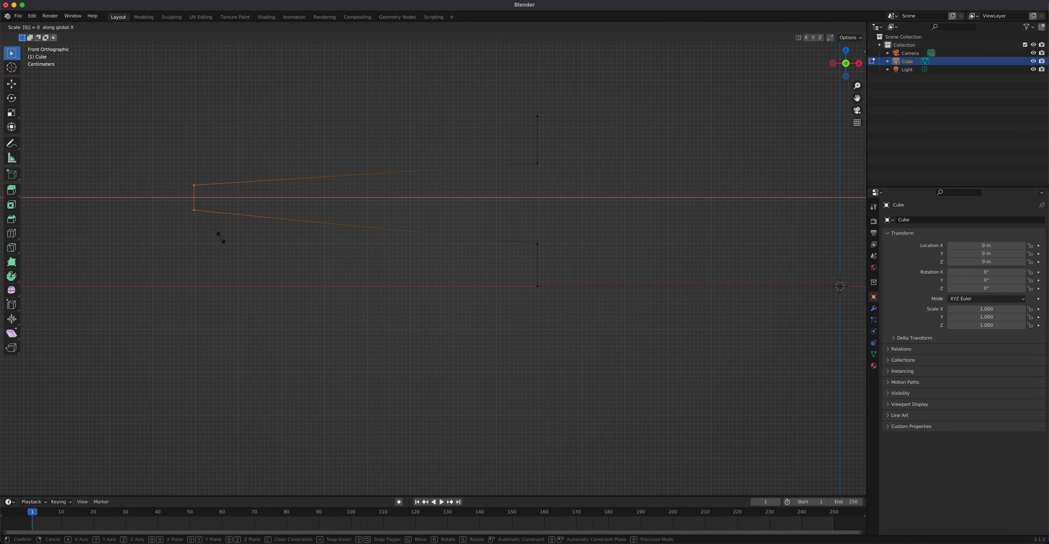
{"action": "key", "text": "Return"}
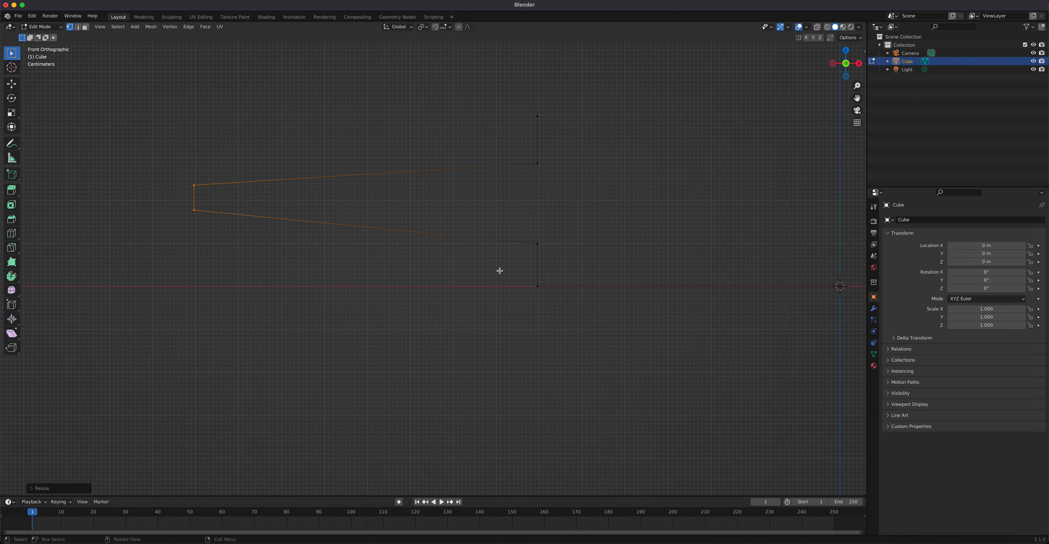
Step: Try deleting the profile's vertex at the world origin, and undo the deletion
{"action": "key", "text": "Tab"}
{"action": "scroll", "coordinate": [553, 272], "scroll_direction": "down", "scroll_amount": 3}
{"action": "scroll", "coordinate": [534, 254], "scroll_direction": "up", "scroll_amount": 2}
{"action": "middle_click_drag", "start_coordinate": [536, 251], "coordinate": [399, 301], "text": "shift"}
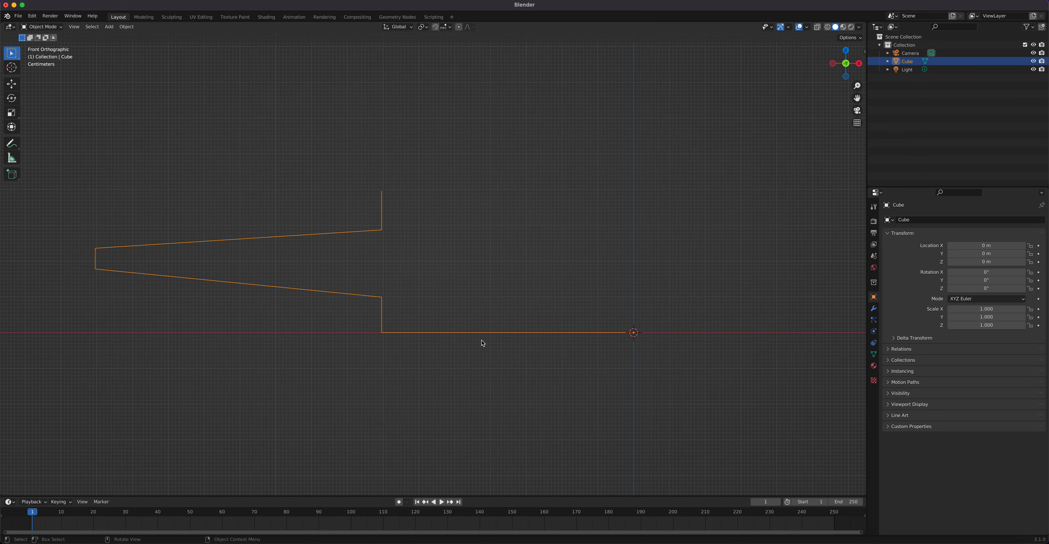
{"action": "key", "text": "Tab"}
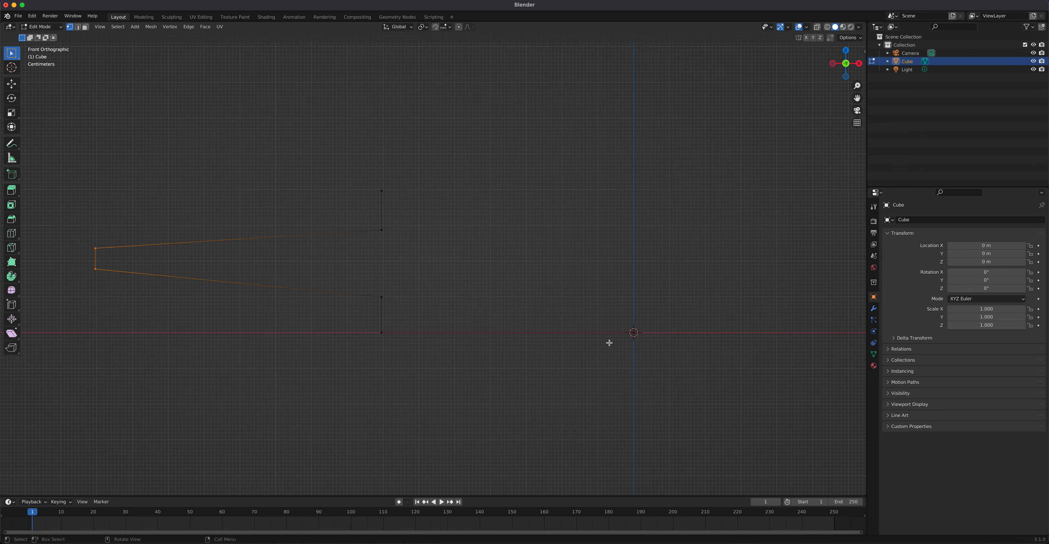
{"action": "left_click_drag", "start_coordinate": [606, 309], "coordinate": [652, 352]}
{"action": "key", "text": "x"}
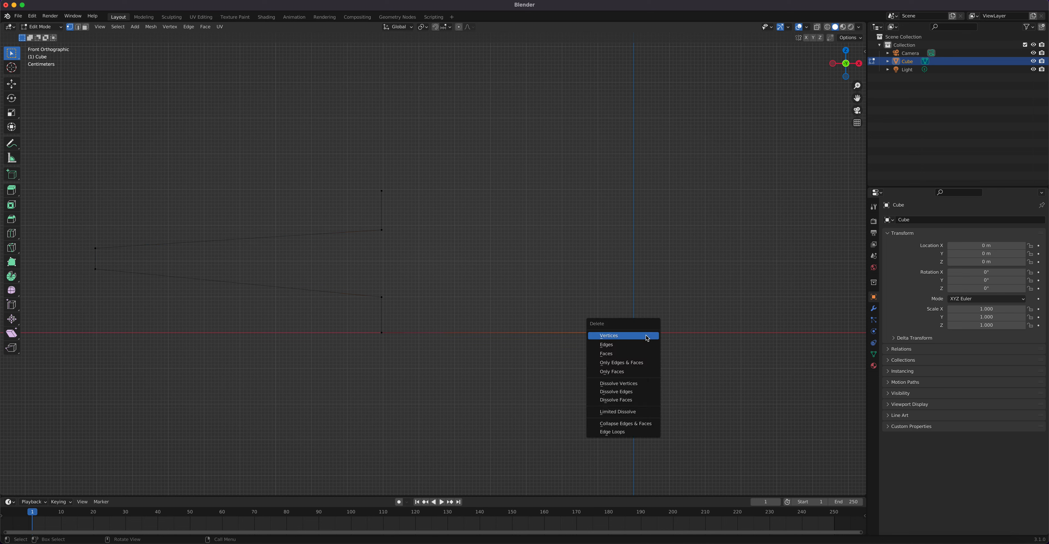
{"action": "left_click", "coordinate": [647, 338]}
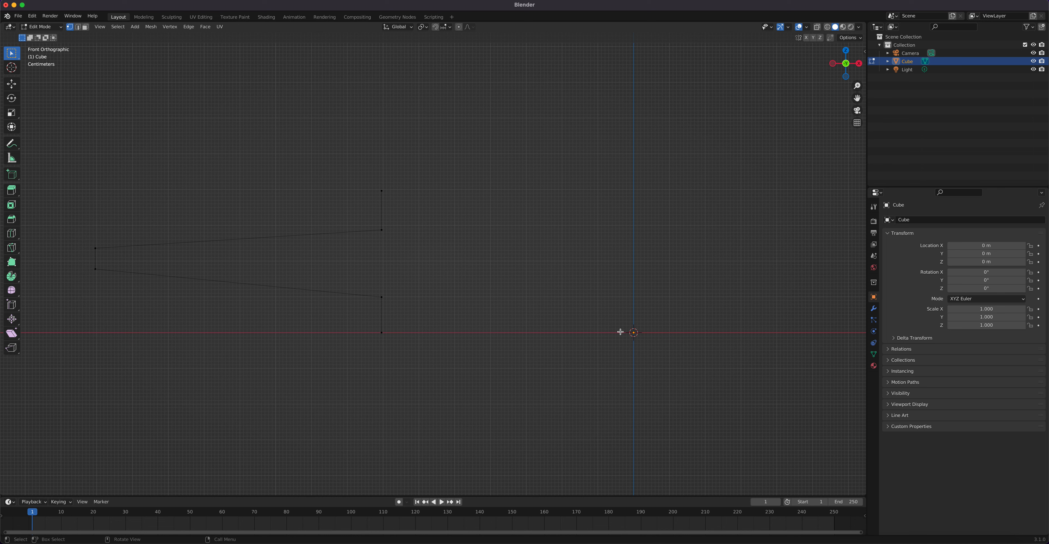
{"action": "key", "text": "ctrl+z"}
Step: Merge the origin vertex into the profile's lowest inner corner vertex to remove the horizontal edge
{"action": "left_click", "coordinate": [388, 338], "text": "shift"}
{"action": "key", "text": "m"}
{"action": "left_click", "coordinate": [503, 384]}
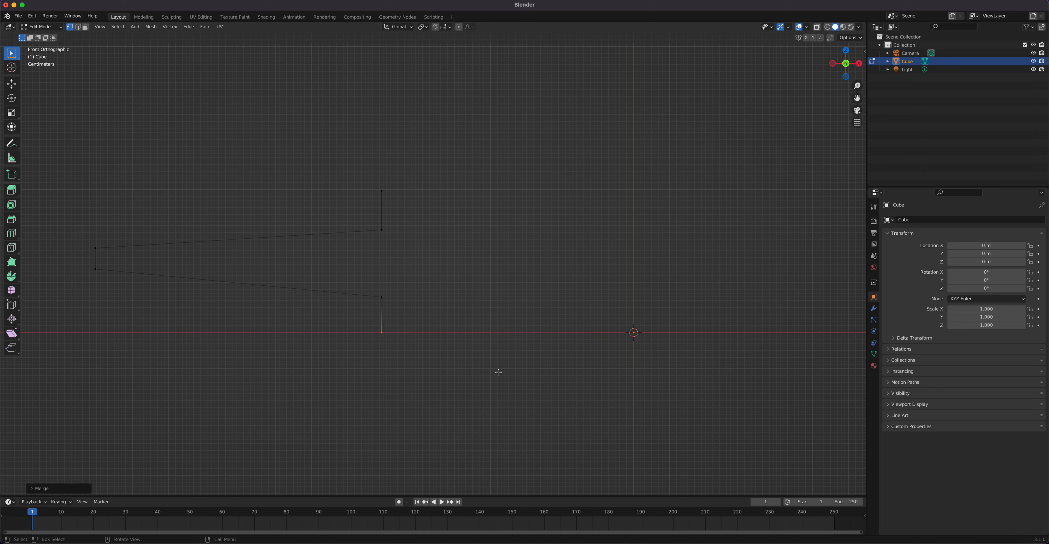
Step: Return to Object Mode and add a Screw modifier to the tooth profile
{"action": "key", "text": "Tab"}
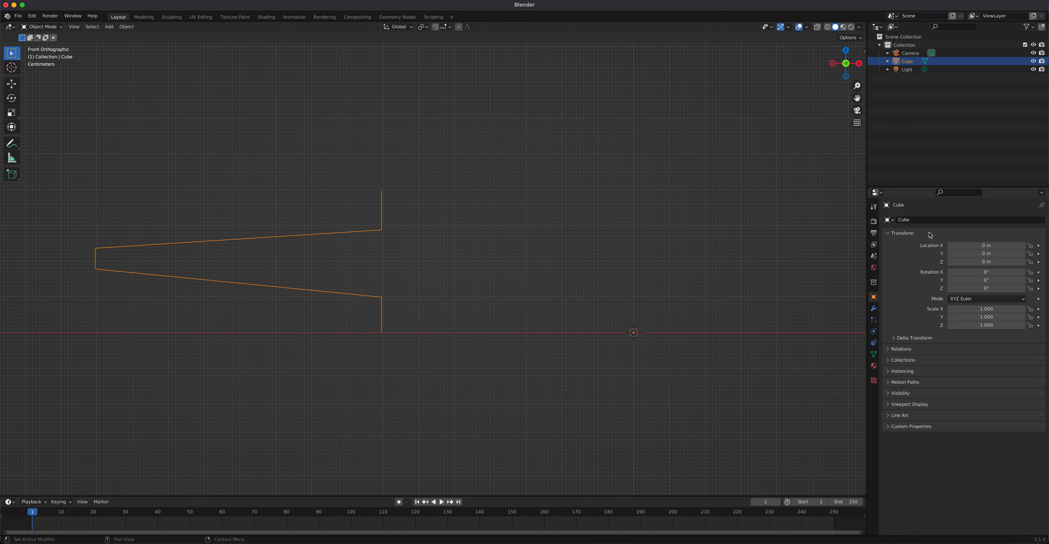
{"action": "left_click", "coordinate": [873, 308]}
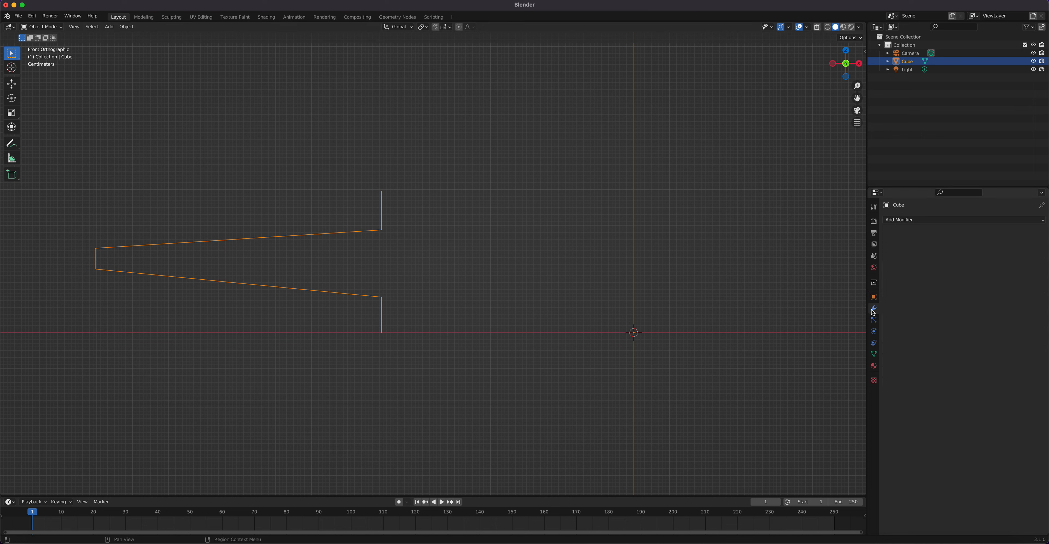
{"action": "left_click", "coordinate": [899, 219]}
{"action": "left_click", "coordinate": [873, 341]}
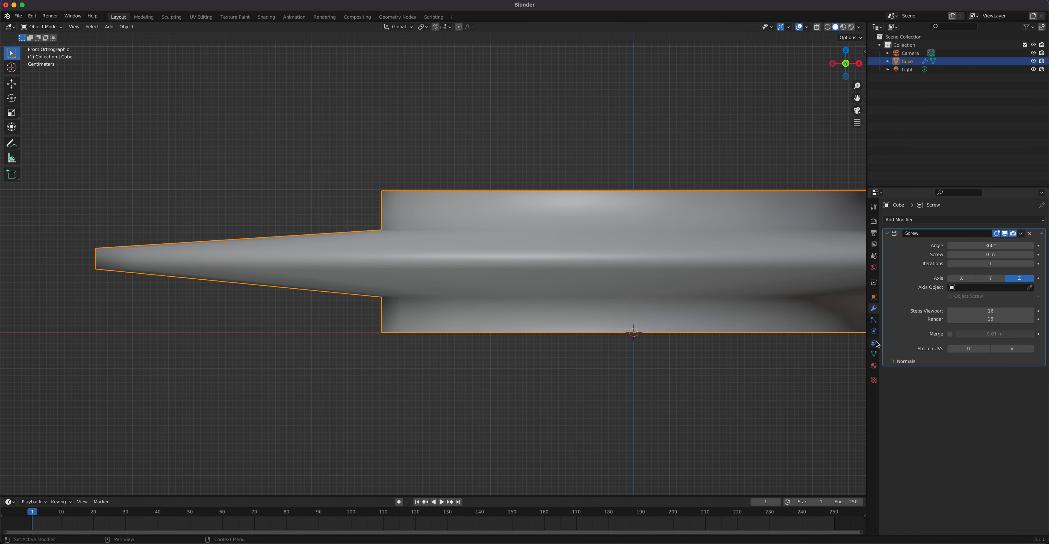
{"action": "scroll", "coordinate": [624, 261], "scroll_direction": "down", "scroll_amount": 4}
{"action": "middle_click_drag", "start_coordinate": [623, 260], "coordinate": [565, 300]}
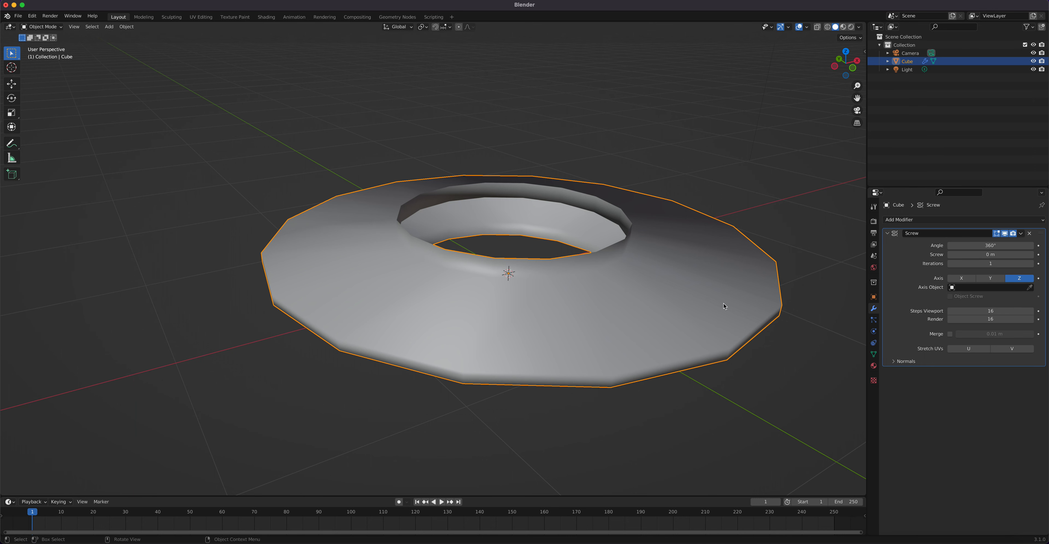
Step: Set the Screw modifier's screw offset to 0.66 m so the profile winds into a helix
{"action": "key", "text": "KP_1"}
{"action": "mouse_move", "coordinate": [984, 256]}
{"action": "left_mouse_down"}
{"action": "mouse_move", "coordinate": [1028, 256]}
{"action": "mouse_move", "coordinate": [977, 255]}
{"action": "left_mouse_up"}
{"action": "left_click", "coordinate": [1031, 255]}
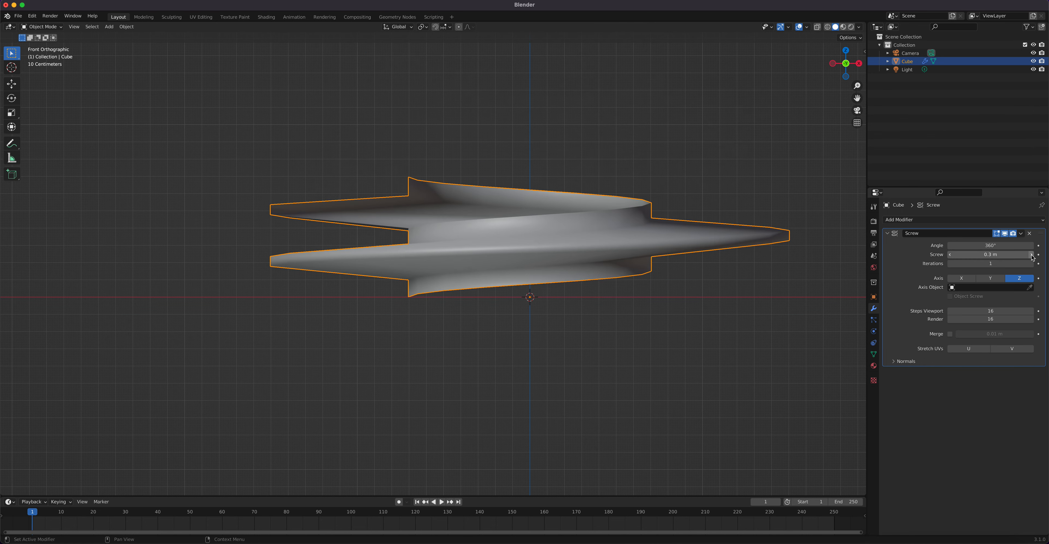
{"action": "middle_click_drag", "start_coordinate": [531, 238], "coordinate": [590, 246]}
{"action": "scroll", "coordinate": [502, 230], "scroll_direction": "up", "scroll_amount": 5}
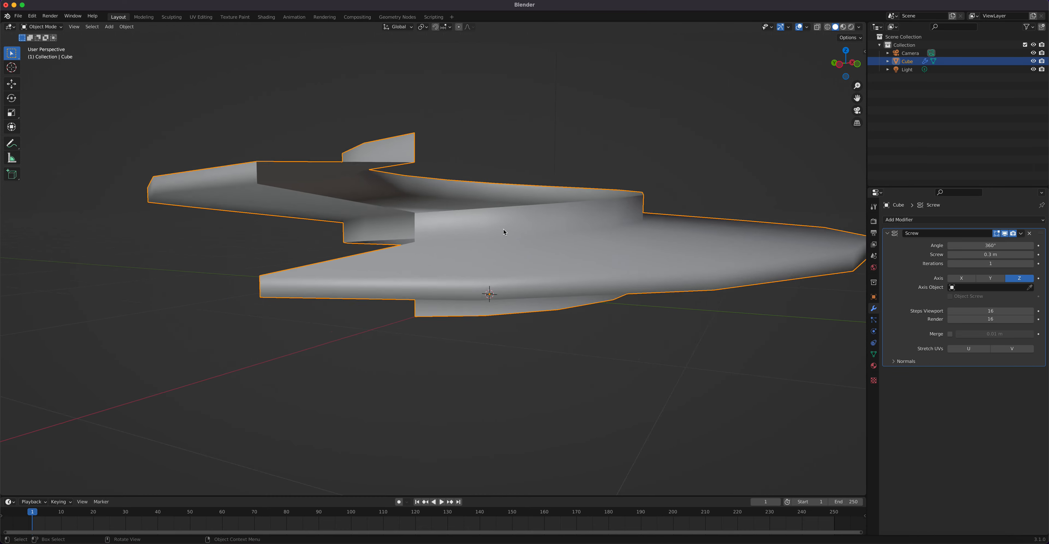
{"action": "left_click_drag", "start_coordinate": [981, 255], "coordinate": [985, 255]}
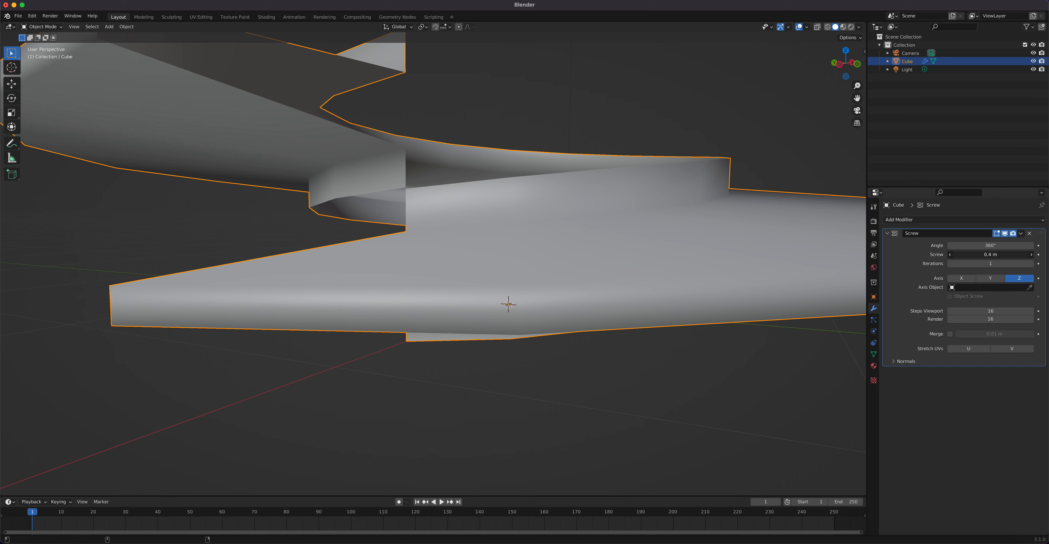
{"action": "left_click_drag", "start_coordinate": [986, 255], "coordinate": [989, 255]}
{"action": "scroll", "coordinate": [600, 218], "scroll_direction": "down", "scroll_amount": 5}
{"action": "mouse_move", "coordinate": [599, 218]}
{"action": "middle_mouse_down"}
{"action": "mouse_move", "coordinate": [632, 227]}
{"action": "mouse_move", "coordinate": [468, 219]}
{"action": "mouse_move", "coordinate": [701, 217]}
{"action": "mouse_move", "coordinate": [591, 216]}
{"action": "middle_mouse_up"}
{"action": "left_click", "coordinate": [1032, 255]}
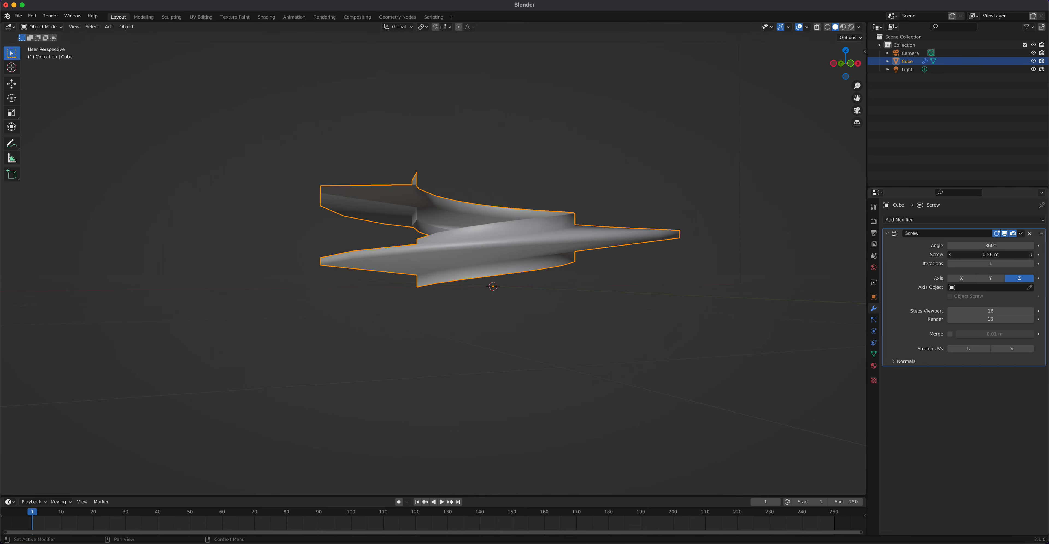
{"action": "left_click", "coordinate": [1032, 255]}
{"action": "middle_click_drag", "start_coordinate": [691, 228], "coordinate": [632, 239]}
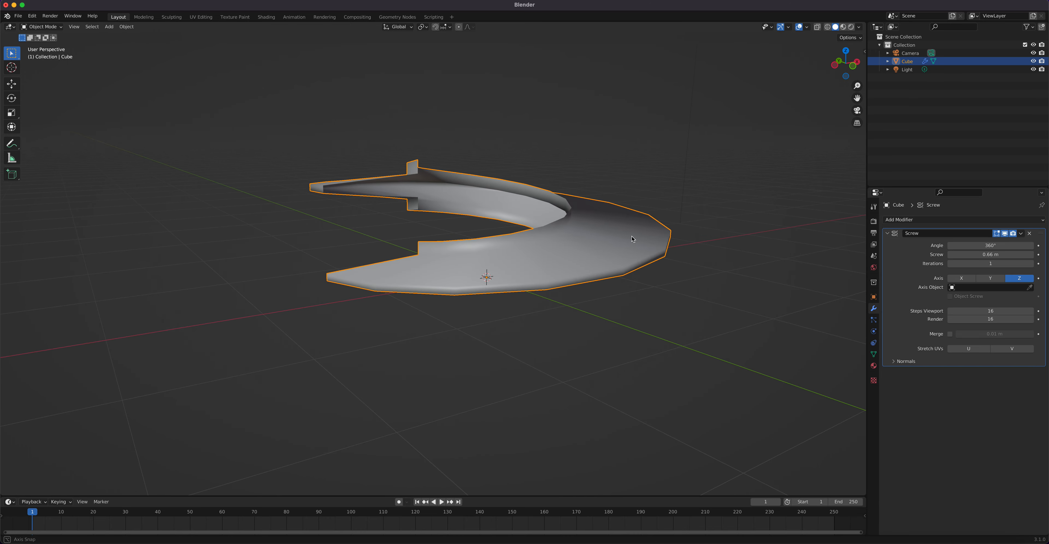
Step: Set the Screw modifier's iterations to 4
{"action": "left_click", "coordinate": [1032, 264]}
{"action": "left_click", "coordinate": [1032, 263]}
{"action": "left_click", "coordinate": [1032, 265]}
{"action": "middle_click_drag", "start_coordinate": [609, 276], "coordinate": [602, 341], "text": "shift"}
{"action": "scroll", "coordinate": [553, 148], "scroll_direction": "down", "scroll_amount": 4}
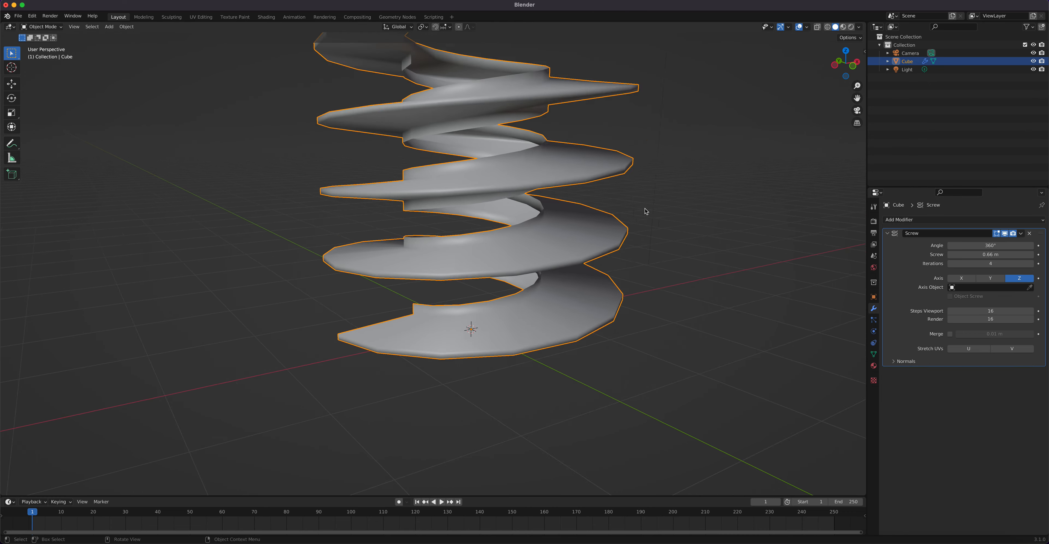
{"action": "mouse_move", "coordinate": [515, 212]}
{"action": "middle_mouse_down"}
{"action": "mouse_move", "coordinate": [554, 228]}
{"action": "mouse_move", "coordinate": [536, 221]}
{"action": "mouse_move", "coordinate": [583, 218]}
{"action": "mouse_move", "coordinate": [518, 213]}
{"action": "middle_mouse_up"}
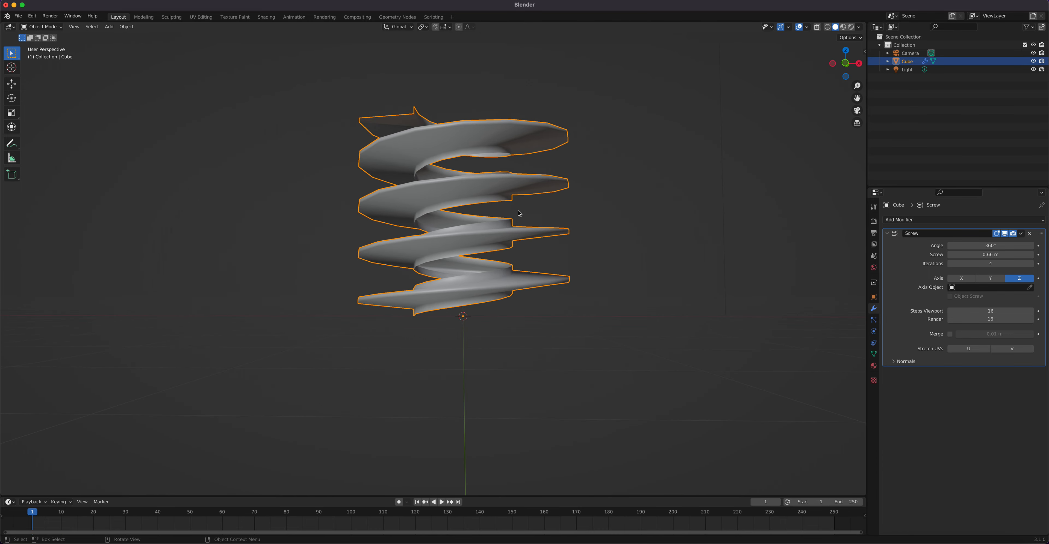
Step: Enable X-ray in Edit Mode and raise the profile's upper three vertices, followed by the tooth's two lower vertices, slightly along Z
{"action": "key", "text": "KP_1"}
{"action": "key", "text": "Tab"}
{"action": "scroll", "coordinate": [429, 247], "scroll_direction": "up", "scroll_amount": 4}
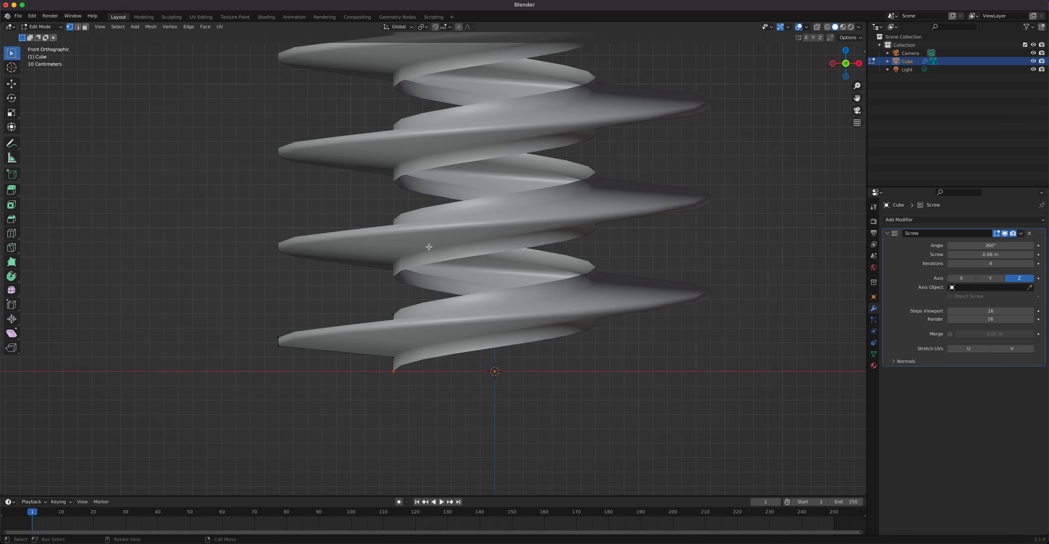
{"action": "left_click", "coordinate": [816, 27]}
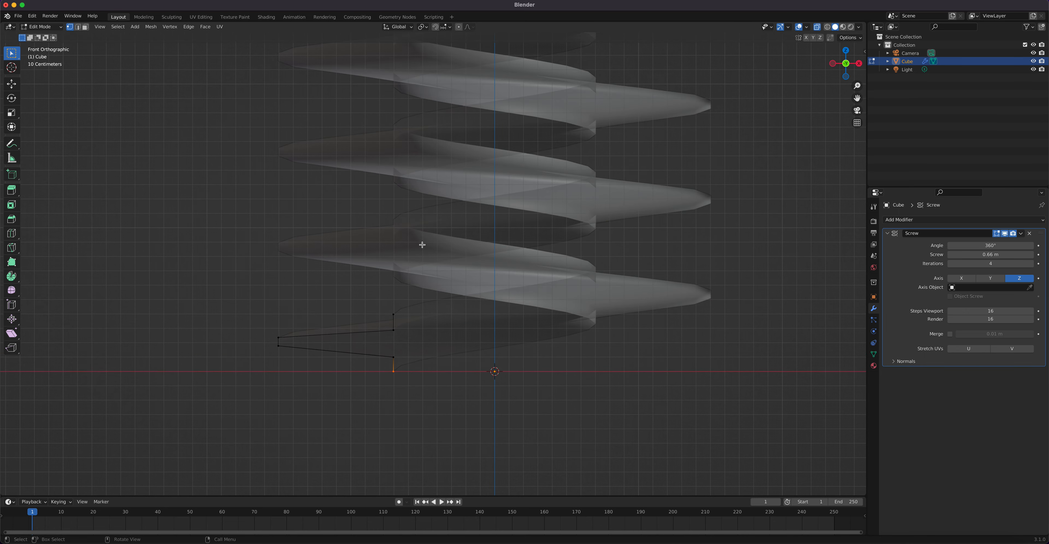
{"action": "left_click_drag", "start_coordinate": [248, 299], "coordinate": [423, 342]}
{"action": "left_click", "coordinate": [11, 84]}
{"action": "mouse_move", "coordinate": [356, 293]}
{"action": "left_mouse_down"}
{"action": "mouse_move", "coordinate": [359, 267]}
{"action": "mouse_move", "coordinate": [355, 284]}
{"action": "left_mouse_up"}
{"action": "left_click_drag", "start_coordinate": [274, 341], "coordinate": [445, 367]}
{"action": "left_click_drag", "start_coordinate": [336, 318], "coordinate": [337, 306]}
Step: Raise all profile vertices except the lowest one along Z, and lower the four tooth vertices to lengthen the upper riser between coils
{"action": "left_click_drag", "start_coordinate": [231, 302], "coordinate": [419, 359]}
{"action": "left_click_drag", "start_coordinate": [347, 291], "coordinate": [347, 265]}
{"action": "left_click_drag", "start_coordinate": [425, 340], "coordinate": [251, 281]}
{"action": "left_click_drag", "start_coordinate": [336, 274], "coordinate": [336, 293]}
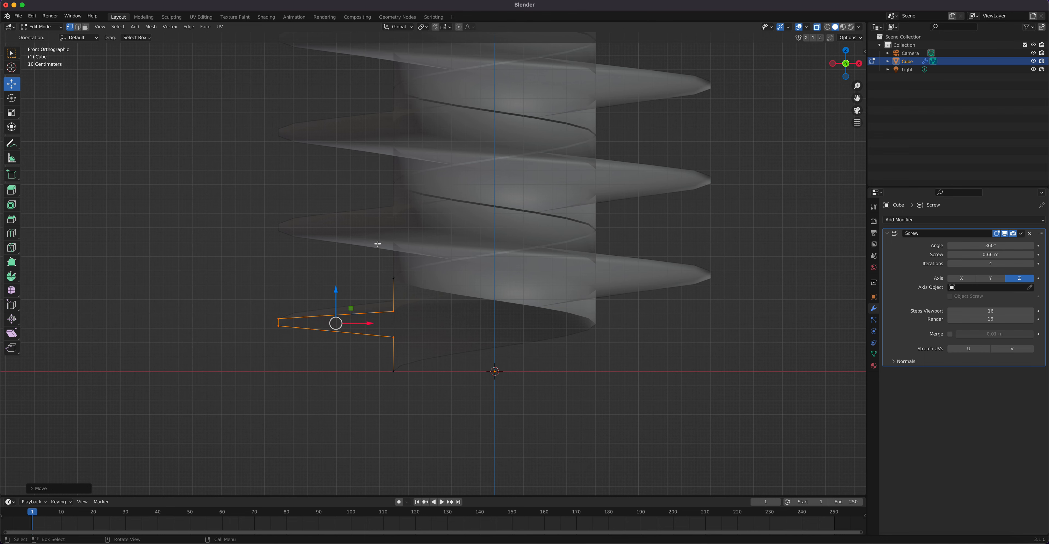
Step: Turn off X-ray and inspect the threaded screw shape and the seams between its coils
{"action": "middle_click_drag", "start_coordinate": [324, 292], "coordinate": [351, 307]}
{"action": "scroll", "coordinate": [384, 302], "scroll_direction": "down", "scroll_amount": 10}
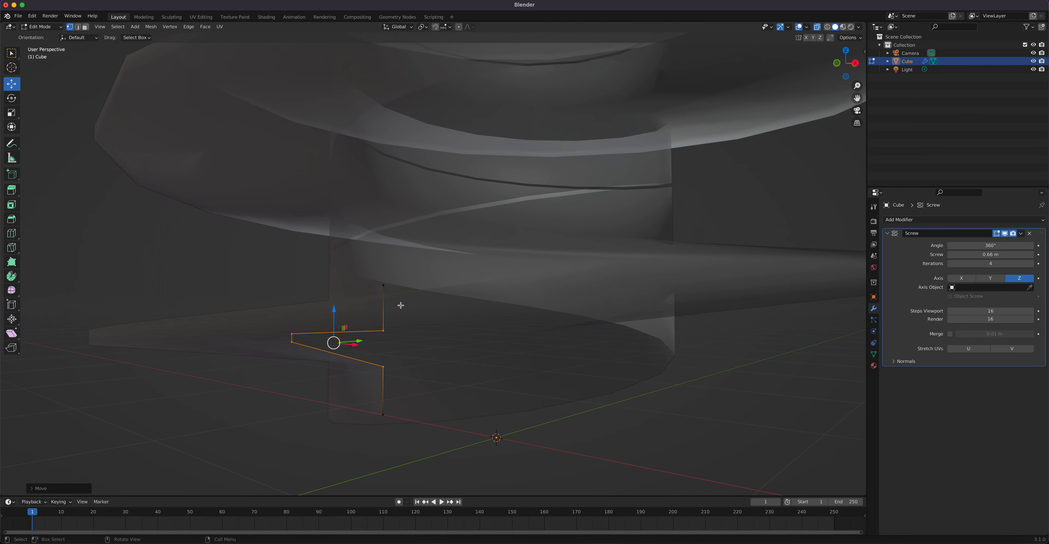
{"action": "middle_click_drag", "start_coordinate": [498, 250], "coordinate": [503, 247]}
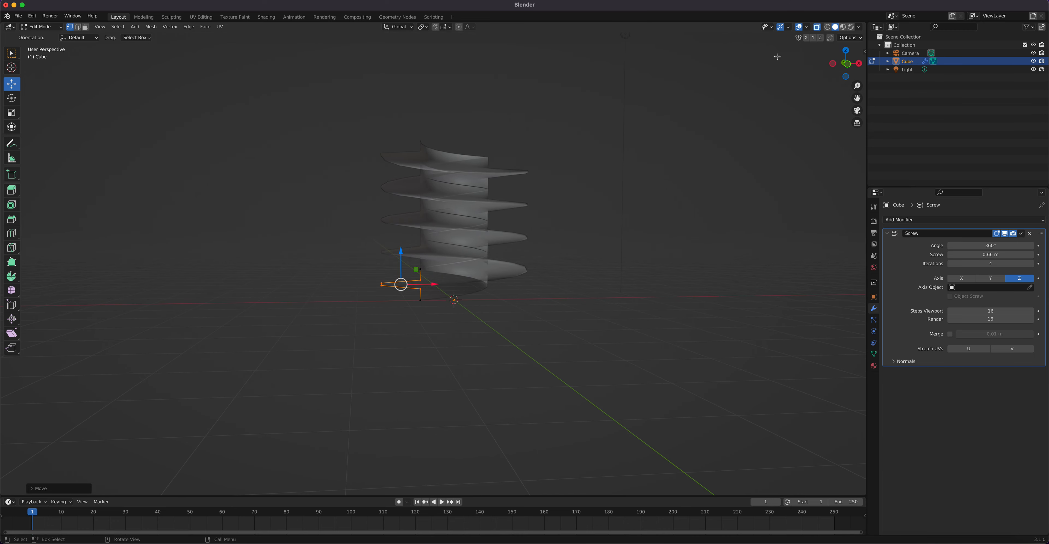
{"action": "left_click", "coordinate": [817, 27]}
{"action": "scroll", "coordinate": [489, 256], "scroll_direction": "up", "scroll_amount": 6}
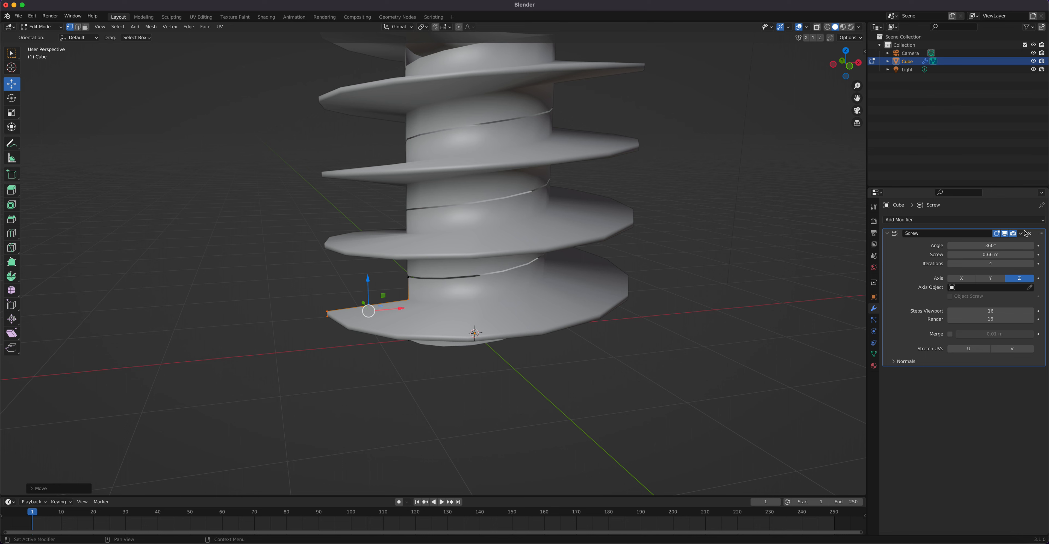
Step: Switch to Object Mode and apply the Screw modifier to the threaded mesh
{"action": "left_click", "coordinate": [1020, 233]}
{"action": "key", "text": "Tab"}
{"action": "left_click", "coordinate": [1019, 233]}
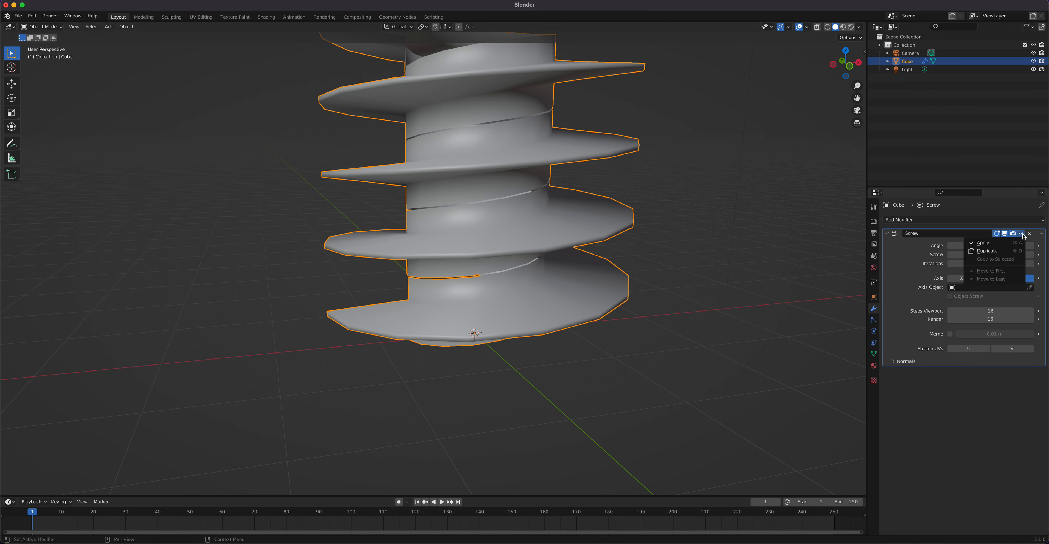
{"action": "left_click", "coordinate": [993, 243]}
Step: Merge all of the screw's vertices by distance in Edit Mode, using a merge distance of 0.0201 m, and return to Object Mode
{"action": "key", "text": "Tab"}
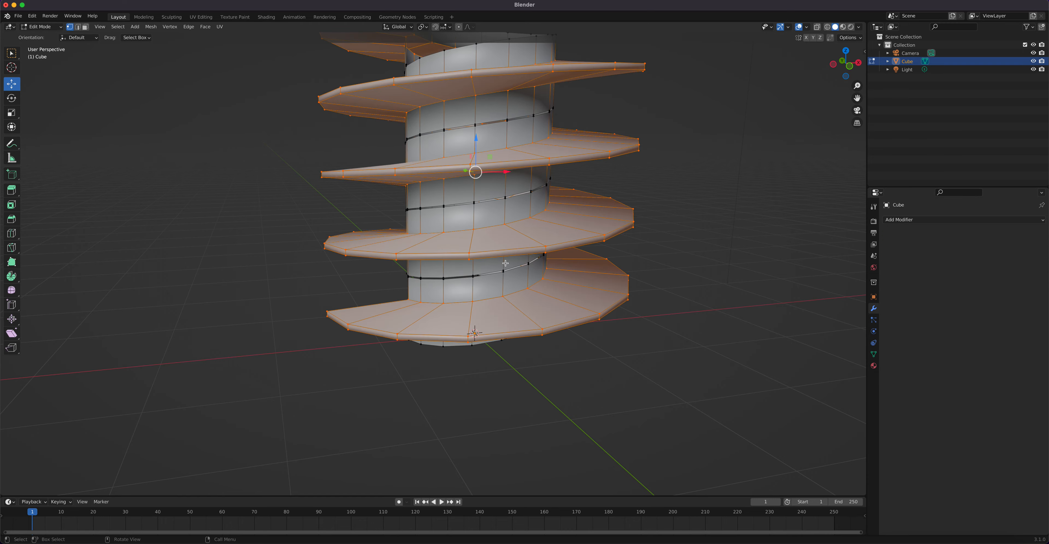
{"action": "scroll", "coordinate": [493, 255], "scroll_direction": "up", "scroll_amount": 3}
{"action": "mouse_move", "coordinate": [492, 255]}
{"action": "middle_mouse_down"}
{"action": "mouse_move", "coordinate": [554, 248]}
{"action": "mouse_move", "coordinate": [492, 266]}
{"action": "middle_mouse_up"}
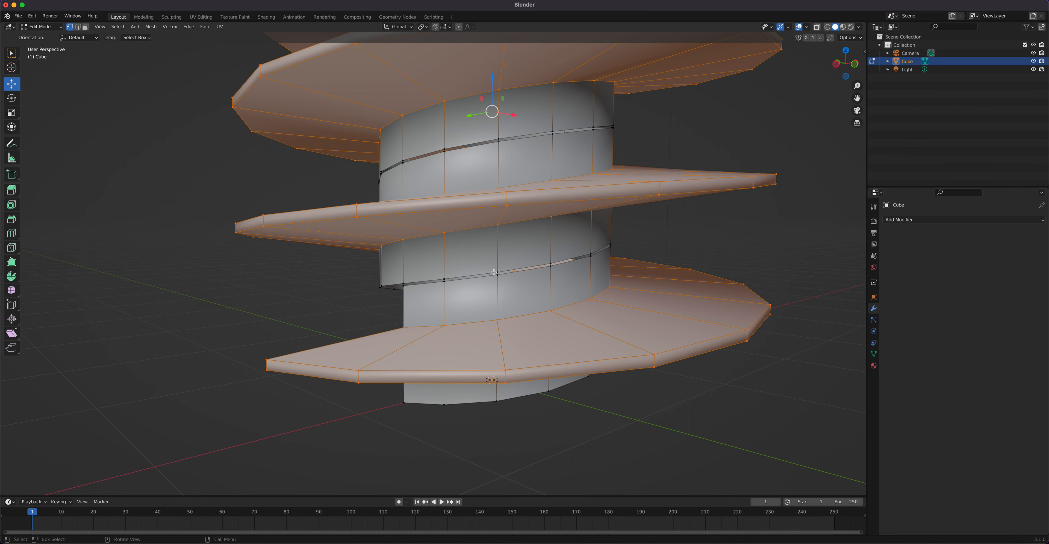
{"action": "key", "text": "a"}
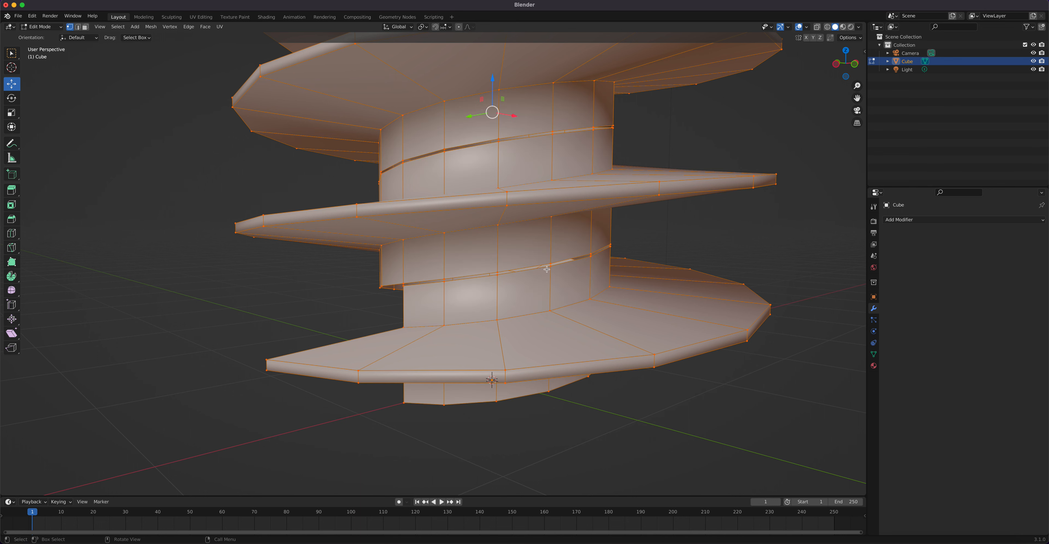
{"action": "scroll", "coordinate": [555, 269], "scroll_direction": "down", "scroll_amount": 2}
{"action": "scroll", "coordinate": [515, 275], "scroll_direction": "up", "scroll_amount": 2}
{"action": "scroll", "coordinate": [512, 273], "scroll_direction": "up", "scroll_amount": 2}
{"action": "key", "text": "m"}
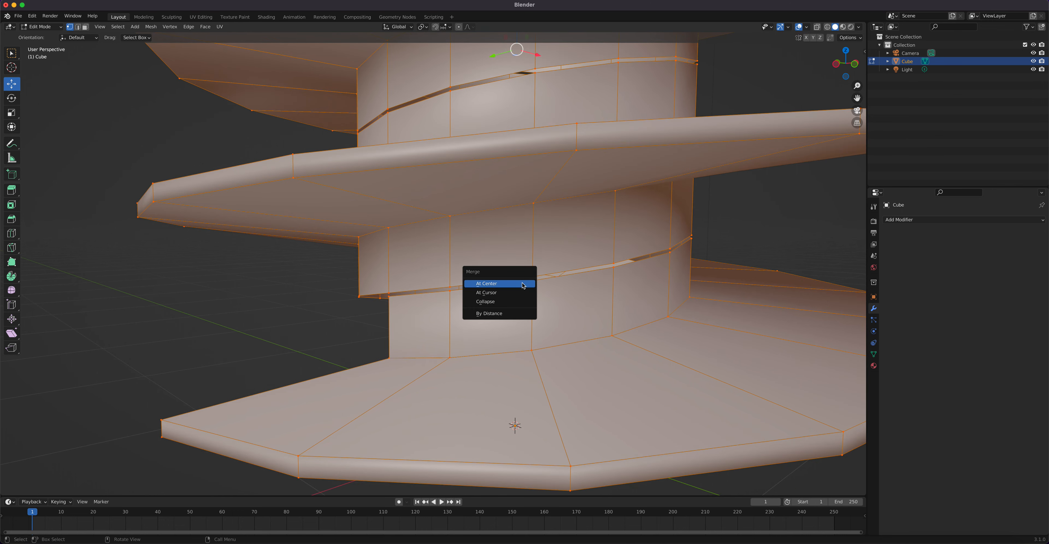
{"action": "left_click", "coordinate": [516, 314]}
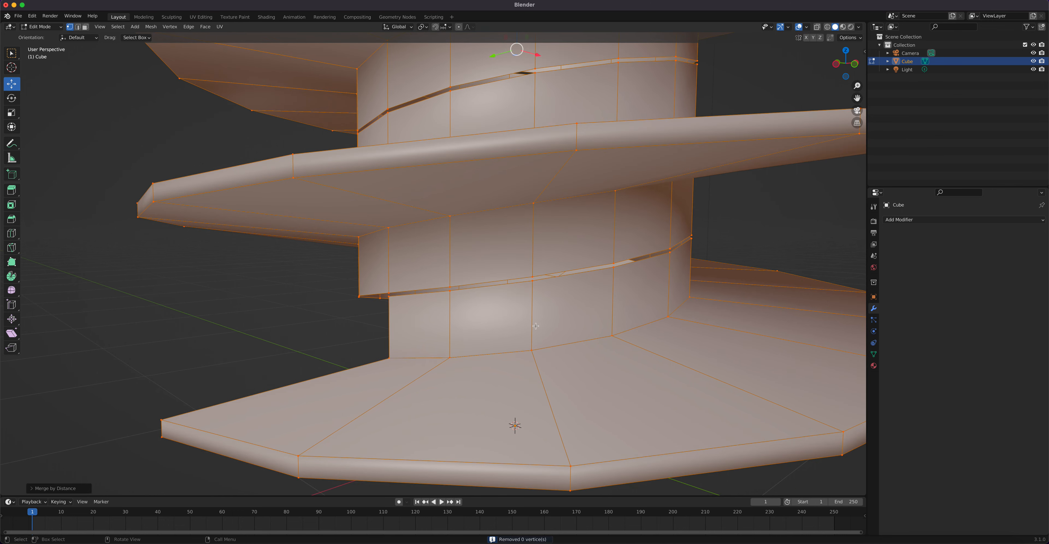
{"action": "left_click", "coordinate": [31, 490]}
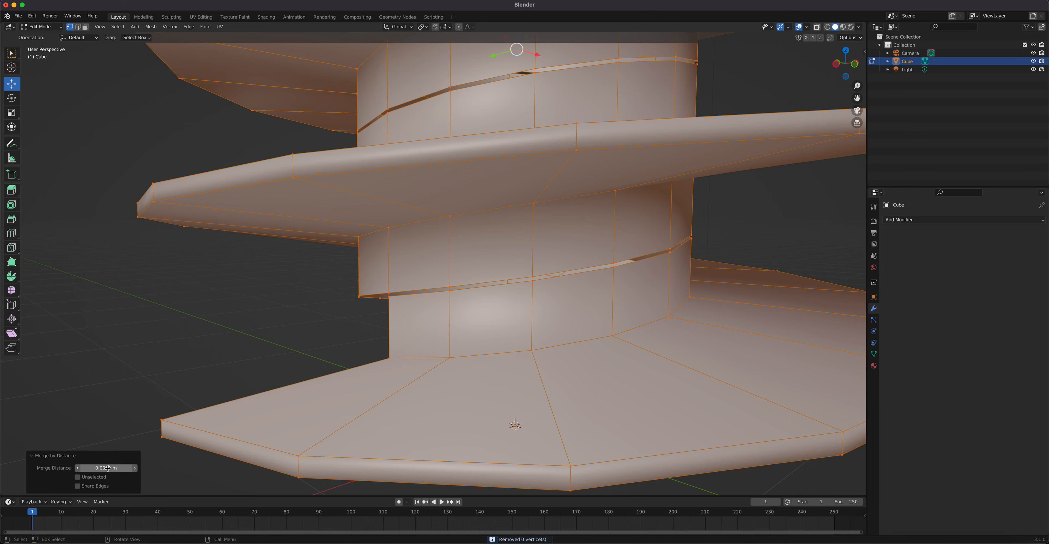
{"action": "left_click", "coordinate": [135, 469]}
{"action": "left_click", "coordinate": [135, 469]}
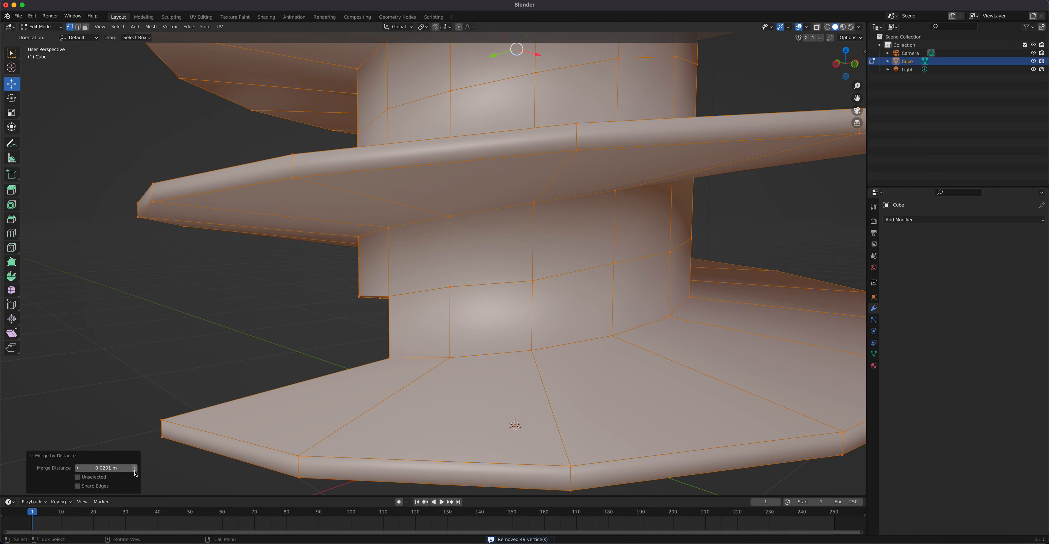
{"action": "scroll", "coordinate": [488, 248], "scroll_direction": "down", "scroll_amount": 4}
{"action": "middle_click_drag", "start_coordinate": [590, 211], "coordinate": [529, 236]}
{"action": "key", "text": "Tab"}
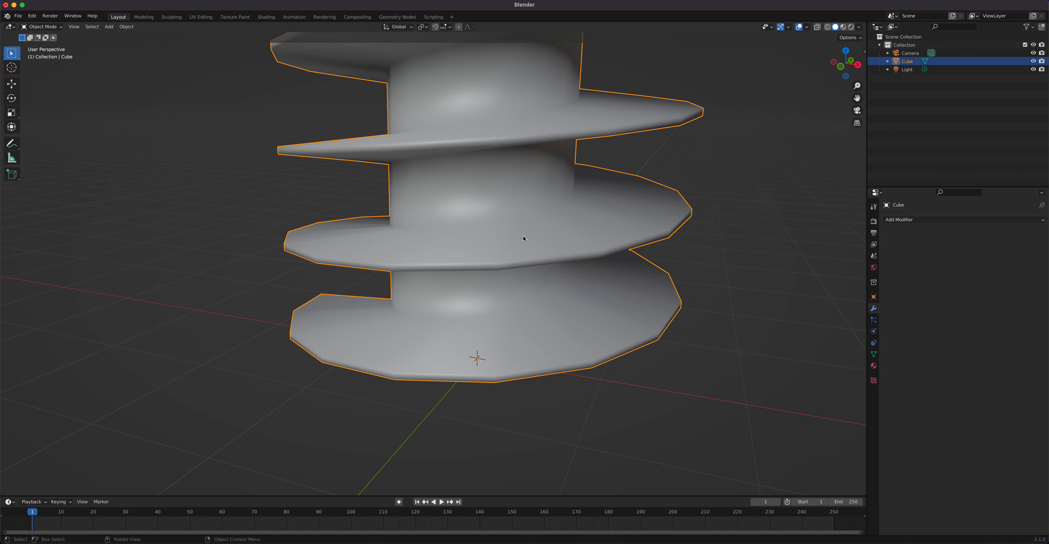
Step: Shade the screw smooth and add a Subdivision Surface modifier to it
{"action": "scroll", "coordinate": [528, 236], "scroll_direction": "down", "scroll_amount": 4}
{"action": "scroll", "coordinate": [494, 236], "scroll_direction": "up", "scroll_amount": 2}
{"action": "right_click", "coordinate": [494, 236]}
{"action": "left_click", "coordinate": [483, 231]}
{"action": "left_click", "coordinate": [908, 220]}
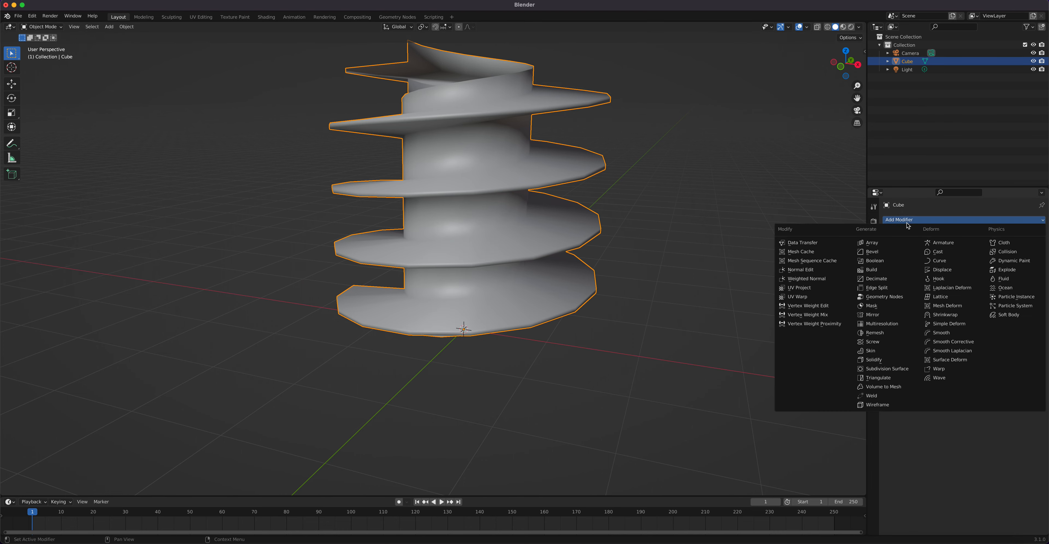
{"action": "left_click", "coordinate": [907, 372]}
{"action": "mouse_move", "coordinate": [522, 225]}
{"action": "middle_mouse_down"}
{"action": "mouse_move", "coordinate": [521, 252]}
{"action": "mouse_move", "coordinate": [518, 222]}
{"action": "middle_mouse_up"}
{"action": "scroll", "coordinate": [518, 222], "scroll_direction": "up", "scroll_amount": 2}
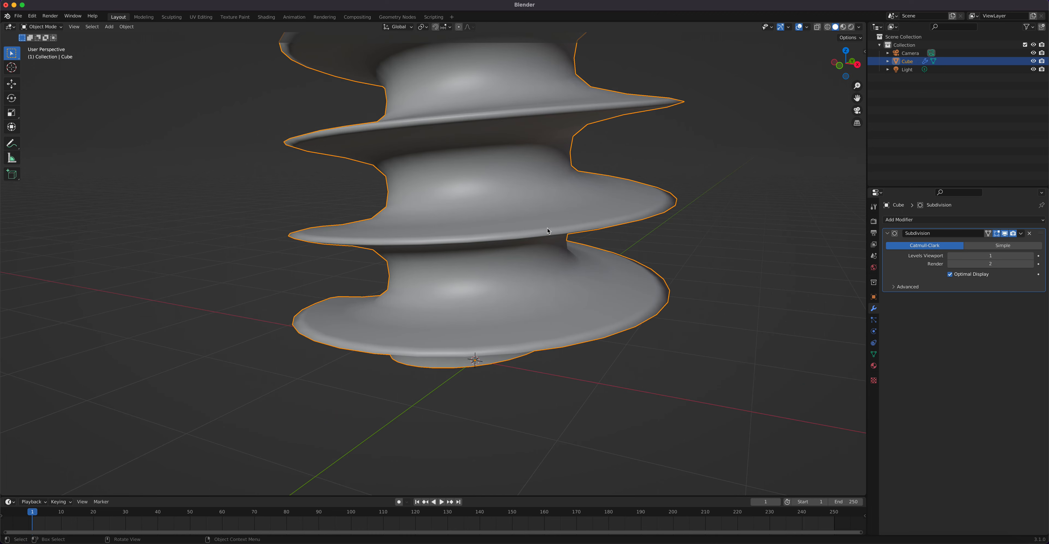
Step: Add two evenly spaced loop cuts along the outer rim of the thread and check the result in Object Mode
{"action": "key", "text": "Tab"}
{"action": "middle_click_drag", "start_coordinate": [425, 329], "coordinate": [422, 316]}
{"action": "scroll", "coordinate": [422, 316], "scroll_direction": "up", "scroll_amount": 2}
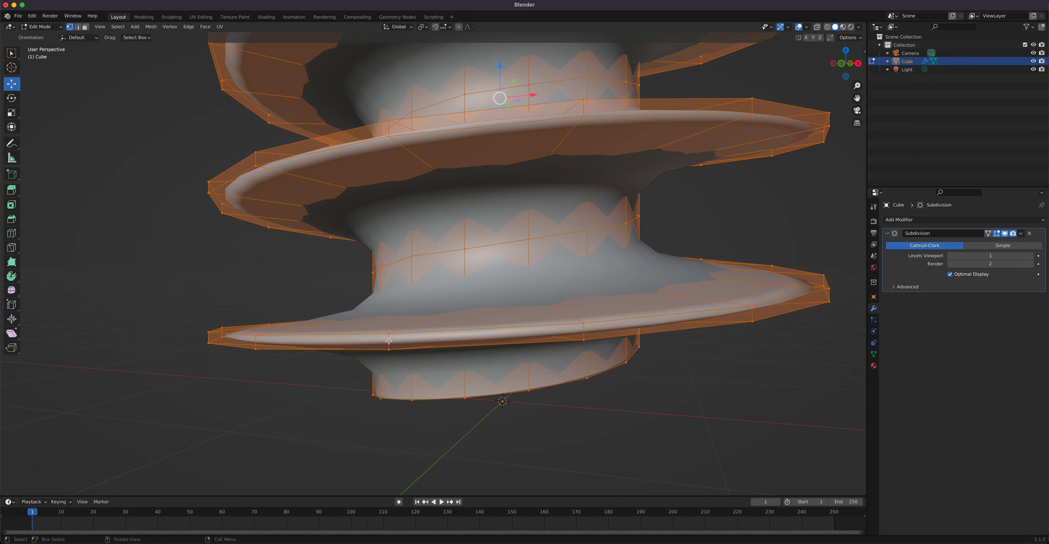
{"action": "key", "text": "ctrl+r"}
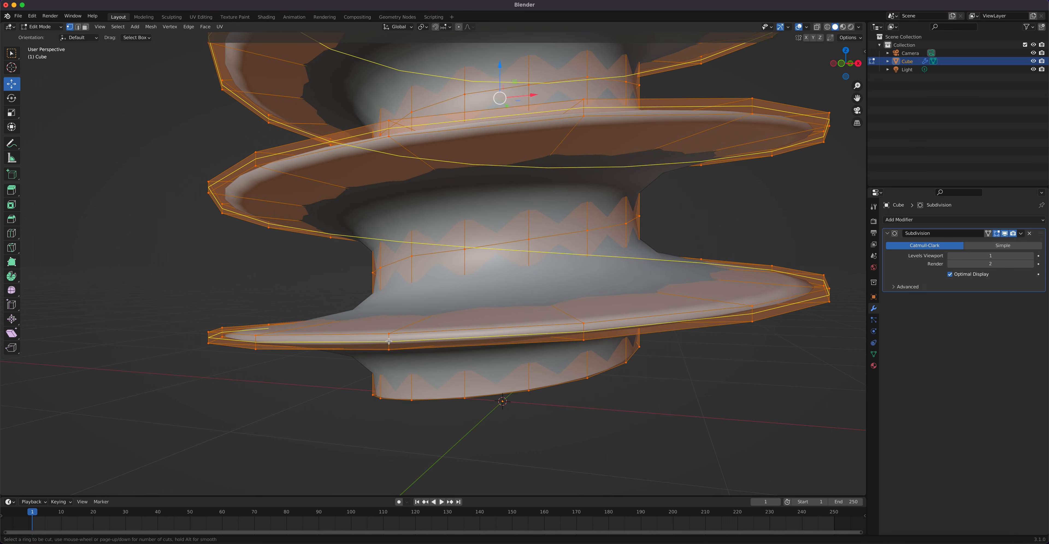
{"action": "scroll", "coordinate": [388, 342], "scroll_direction": "up", "scroll_amount": 1}
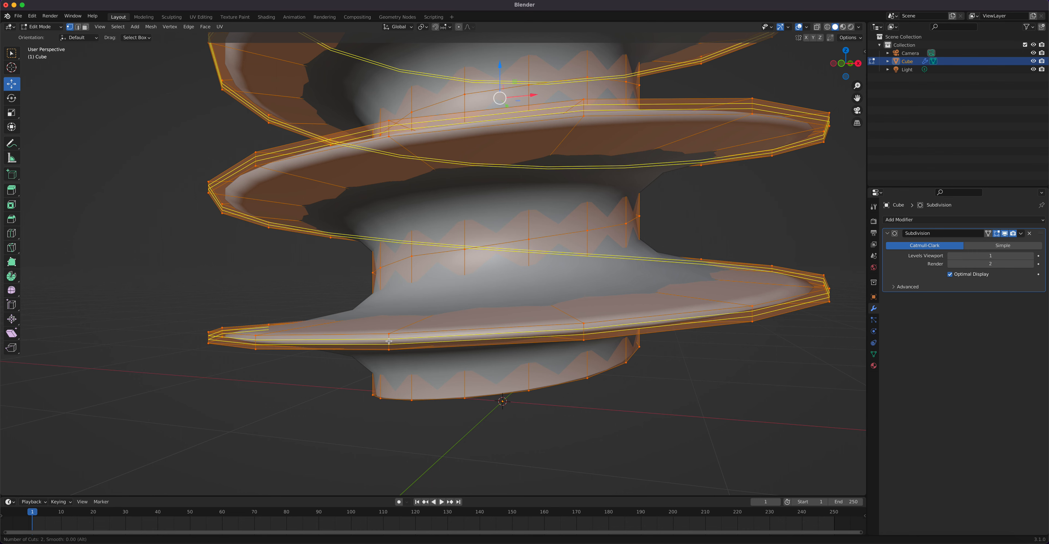
{"action": "left_click", "coordinate": [388, 342]}
{"action": "right_click", "coordinate": [389, 342]}
{"action": "key", "text": "Tab"}
{"action": "middle_click_drag", "start_coordinate": [506, 293], "coordinate": [507, 311]}
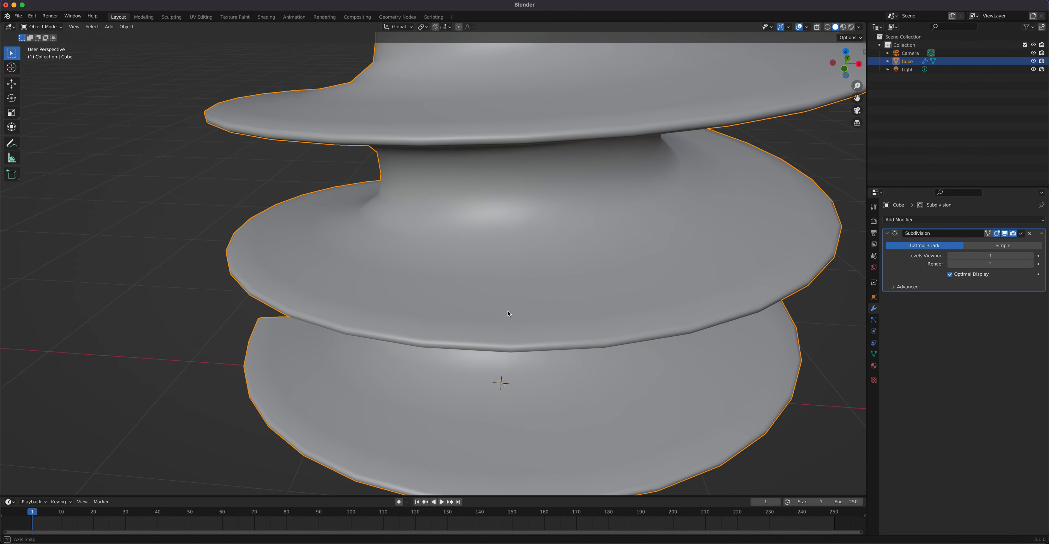
{"action": "middle_click_drag", "start_coordinate": [590, 321], "coordinate": [571, 301]}
{"action": "middle_click_drag", "start_coordinate": [488, 237], "coordinate": [416, 228]}
Step: Add a loop cut around the screw's core and slide it down close to the thread below, at a factor of about 0.791
{"action": "key", "text": "Tab"}
{"action": "key", "text": "ctrl+r"}
{"action": "left_click", "coordinate": [440, 188]}
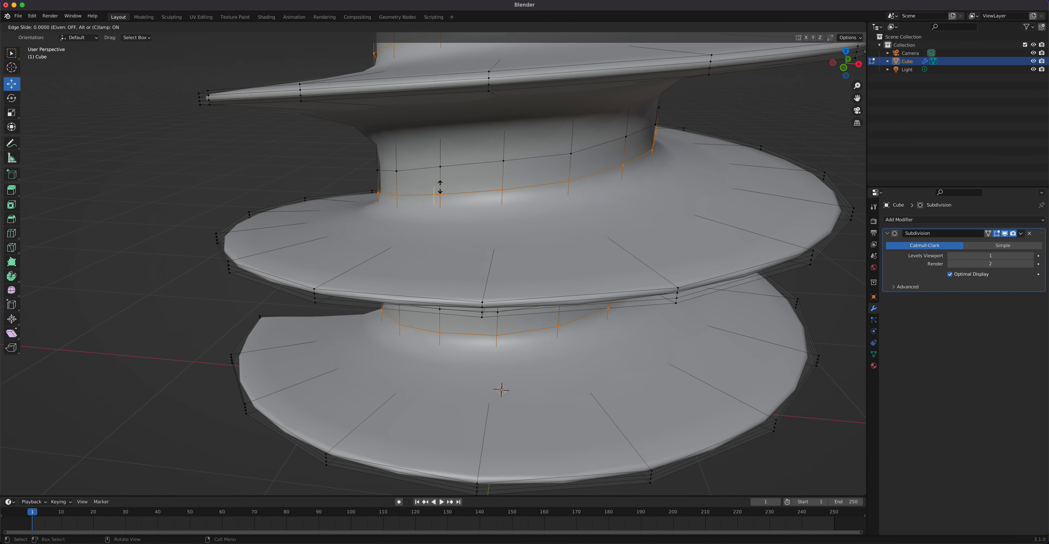
{"action": "left_click", "coordinate": [437, 214]}
{"action": "middle_click_drag", "start_coordinate": [438, 214], "coordinate": [490, 247]}
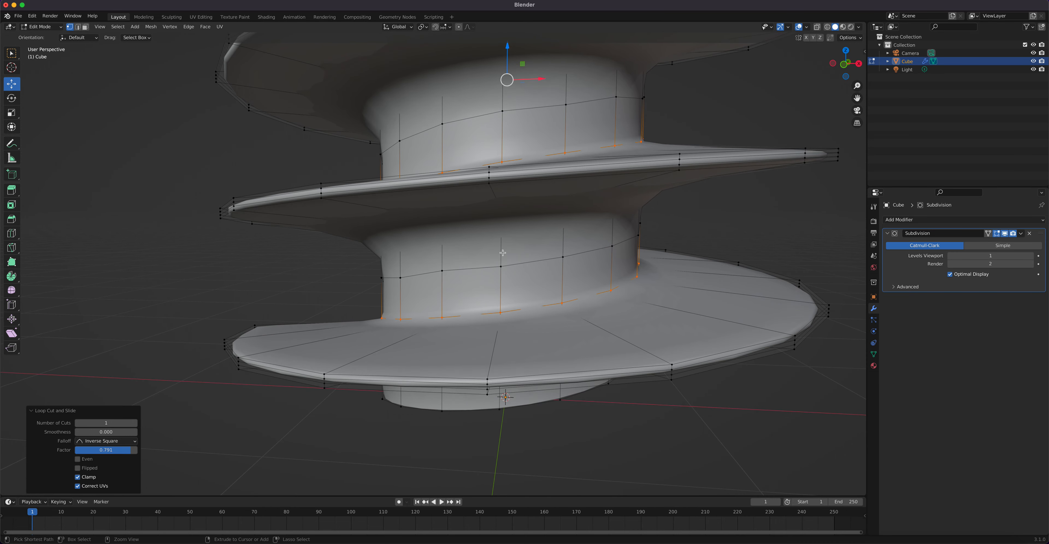
{"action": "right_click", "coordinate": [502, 252]}
{"action": "key", "text": "Escape"}
Step: Add another loop cut around the core and slide it up close to the thread above, at a factor of about -0.748
{"action": "key", "text": "ctrl+r"}
{"action": "left_click", "coordinate": [500, 259]}
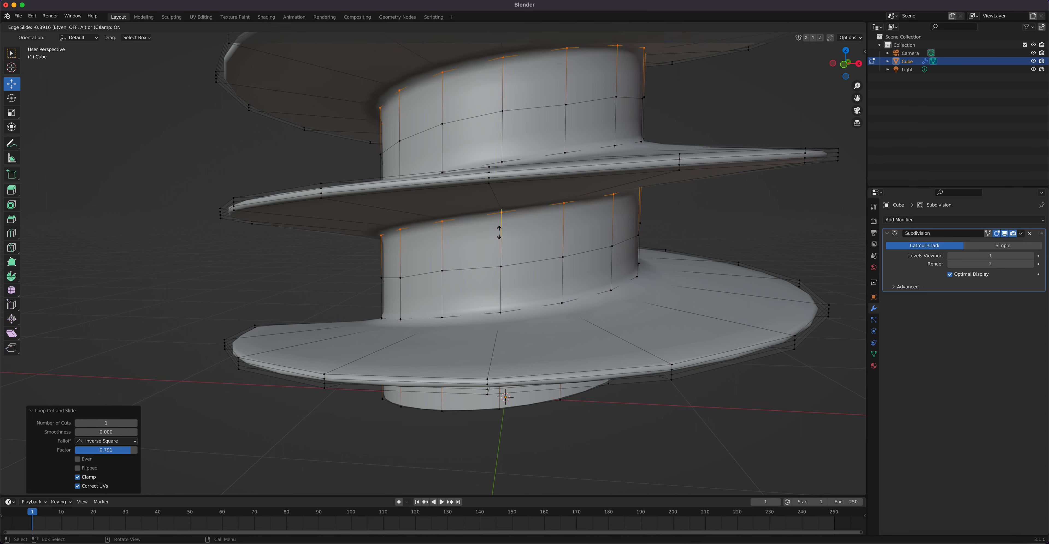
{"action": "left_click", "coordinate": [499, 229]}
{"action": "middle_click_drag", "start_coordinate": [499, 229], "coordinate": [478, 251]}
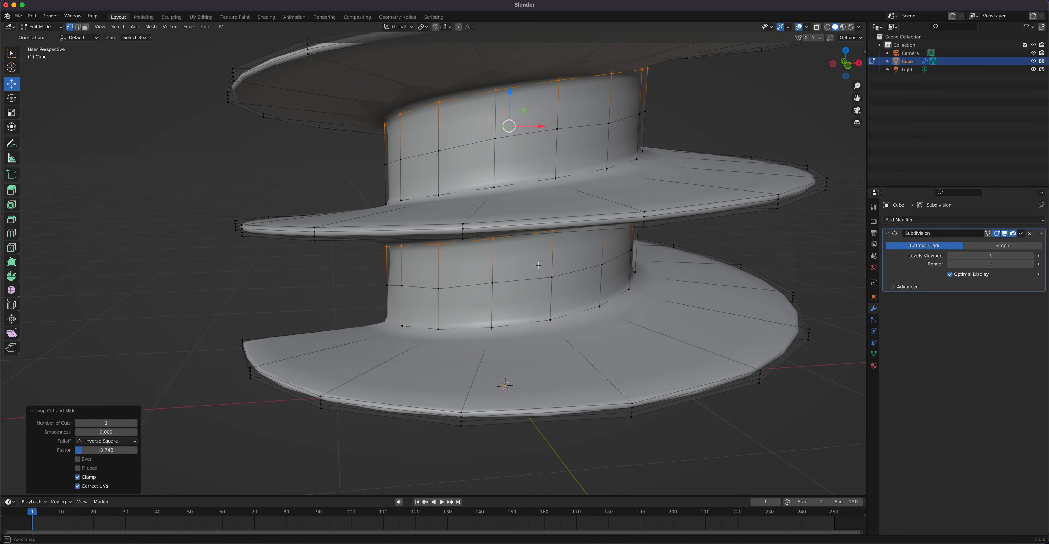
{"action": "scroll", "coordinate": [479, 252], "scroll_direction": "up", "scroll_amount": 2}
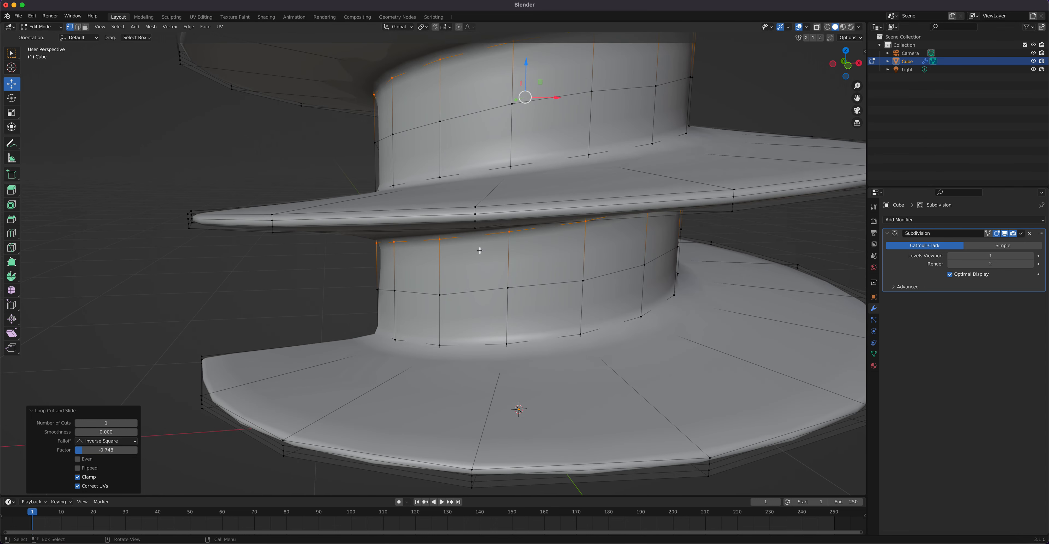
Step: Select the upper and lower edge loops of the thread's outer rim and raise their mean crease to sharpen them
{"action": "left_click", "coordinate": [477, 208], "text": "alt"}
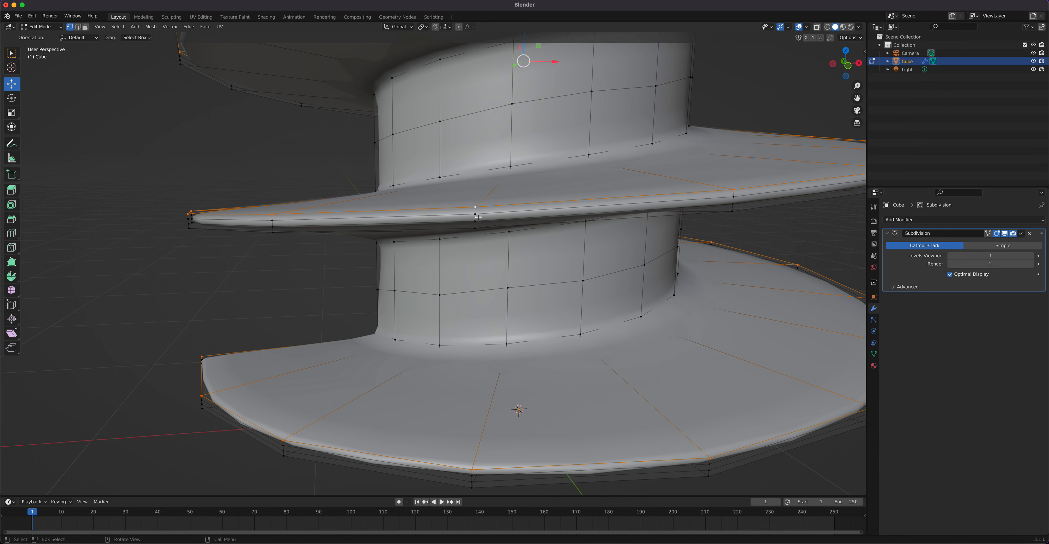
{"action": "scroll", "coordinate": [477, 217], "scroll_direction": "up", "scroll_amount": 2}
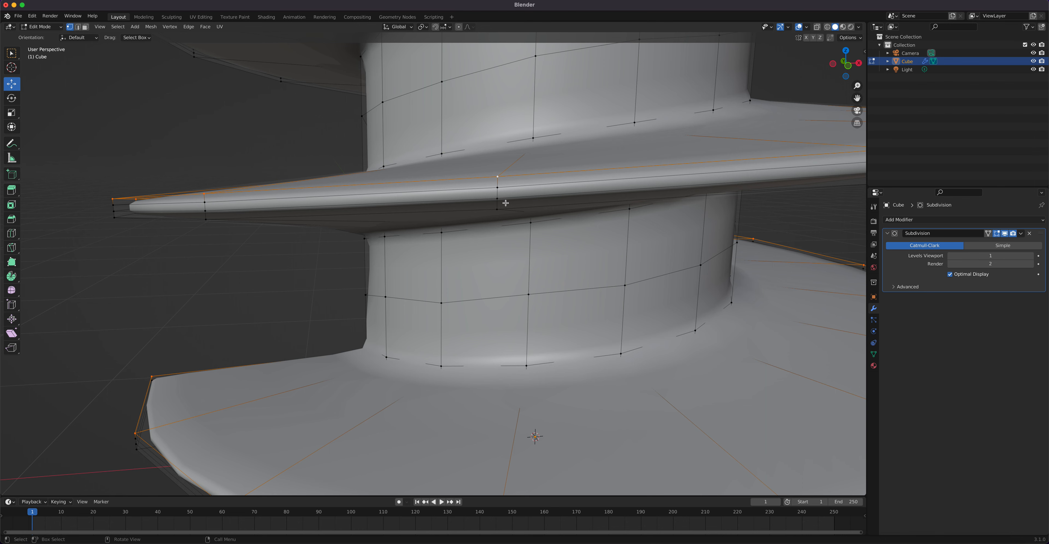
{"action": "middle_click_drag", "start_coordinate": [505, 201], "coordinate": [491, 207]}
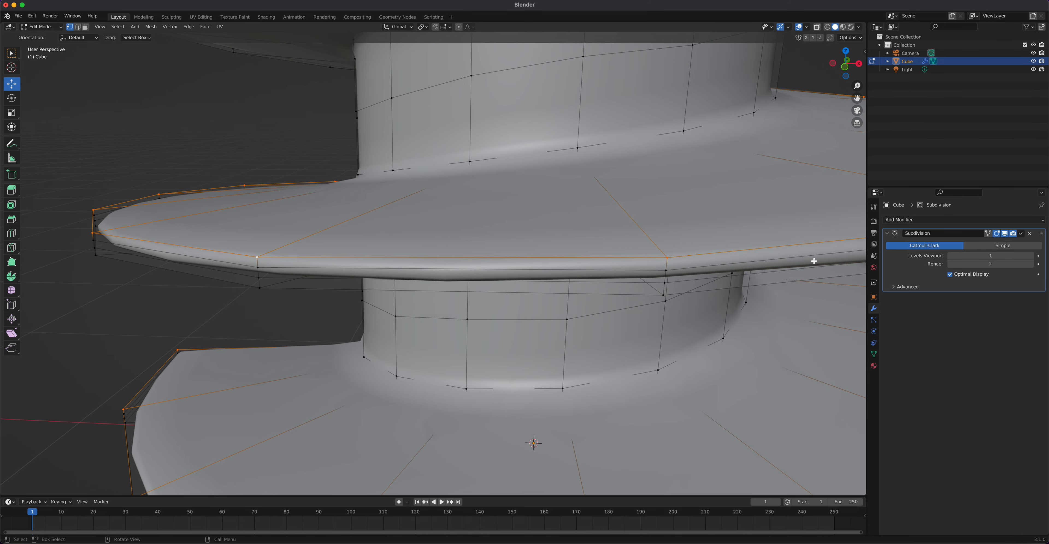
{"action": "key", "text": "2"}
{"action": "left_click", "coordinate": [576, 257]}
{"action": "left_click", "coordinate": [565, 266], "text": "alt"}
{"action": "left_click", "coordinate": [324, 288], "text": "alt+shift"}
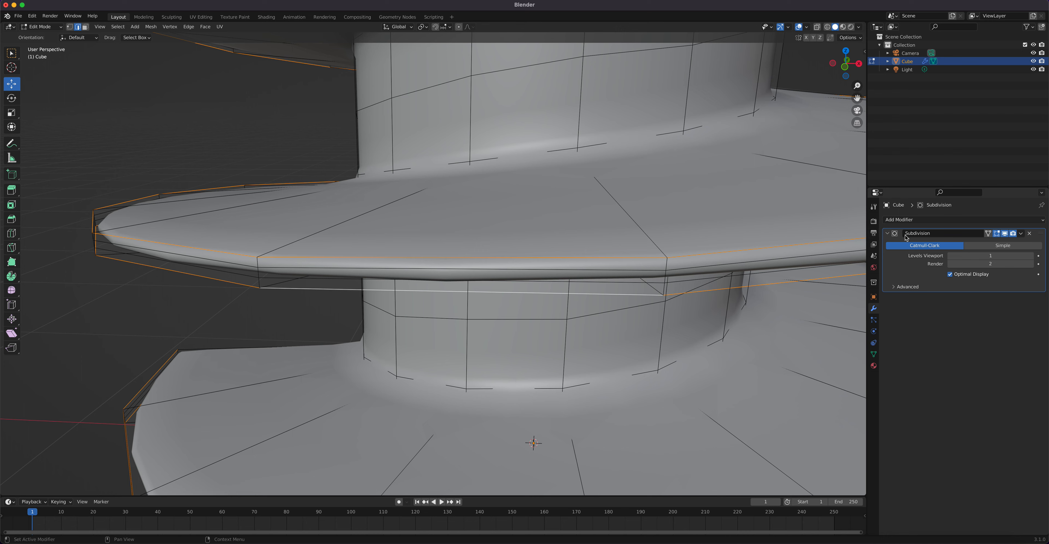
{"action": "key", "text": "n"}
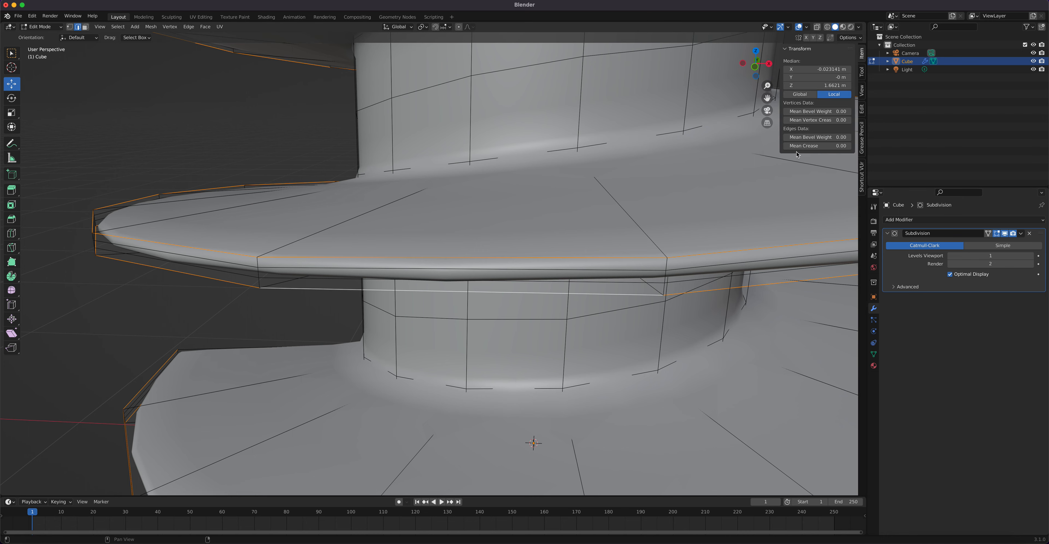
{"action": "left_click_drag", "start_coordinate": [800, 146], "coordinate": [838, 146]}
{"action": "key", "text": "Tab"}
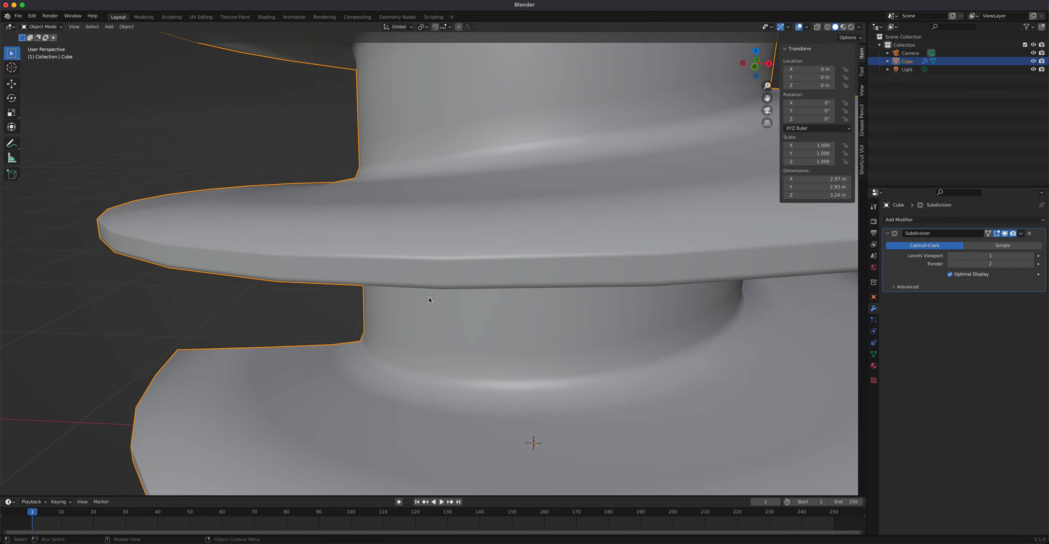
{"action": "scroll", "coordinate": [429, 297], "scroll_direction": "down", "scroll_amount": 6}
{"action": "middle_click_drag", "start_coordinate": [431, 292], "coordinate": [475, 246]}
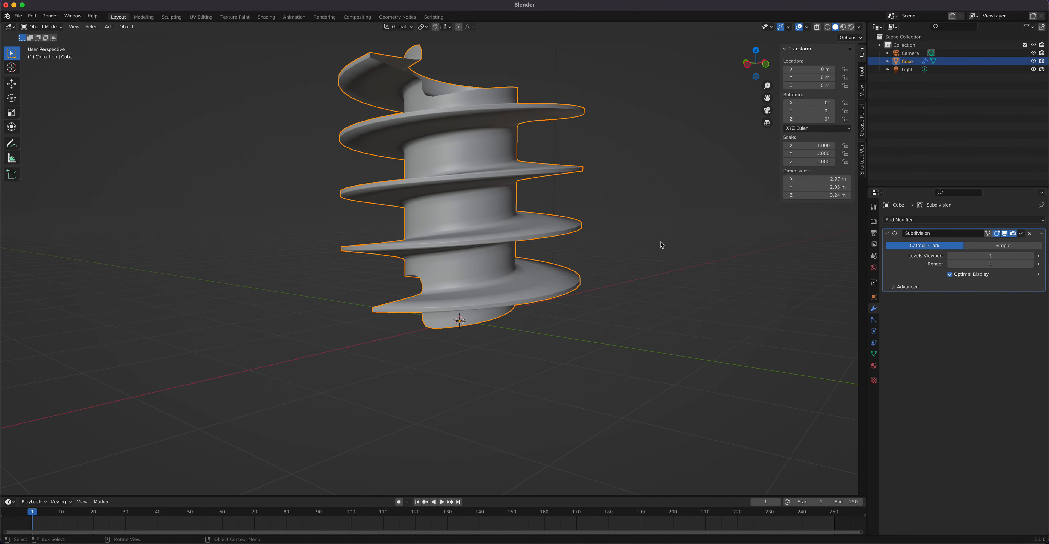
Step: Copy the screw object and open the recent file Coco Guitar3.blend without saving the current file
{"action": "key", "text": "ctrl+c"}
{"action": "left_click", "coordinate": [17, 17]}
{"action": "mouse_move", "coordinate": [42, 42]}
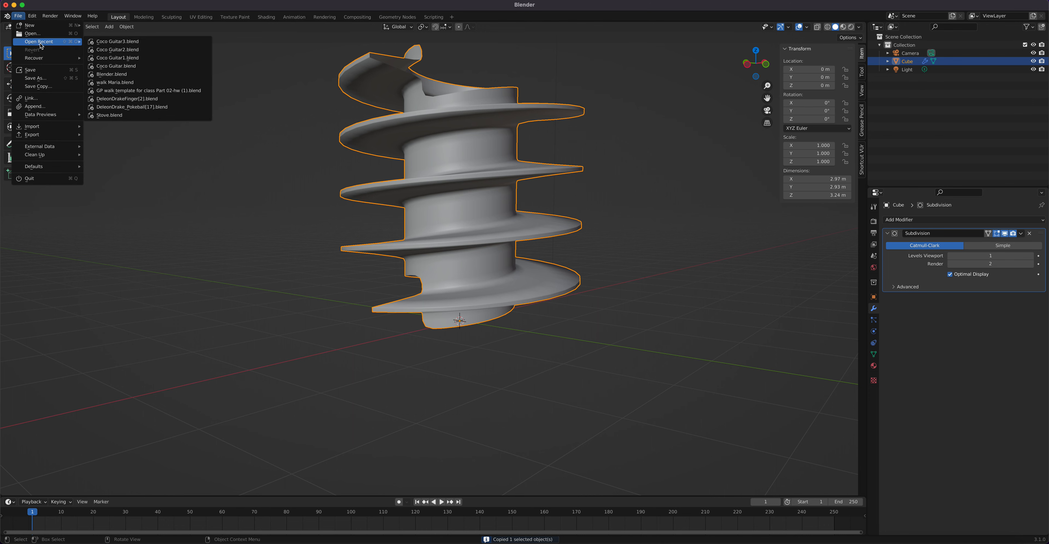
{"action": "left_click", "coordinate": [112, 42]}
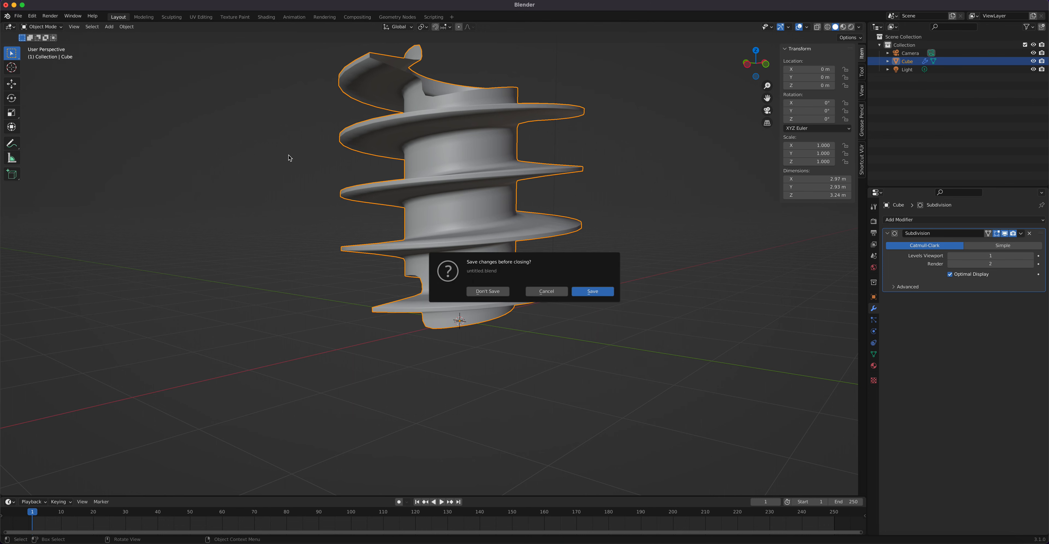
{"action": "left_click", "coordinate": [499, 294]}
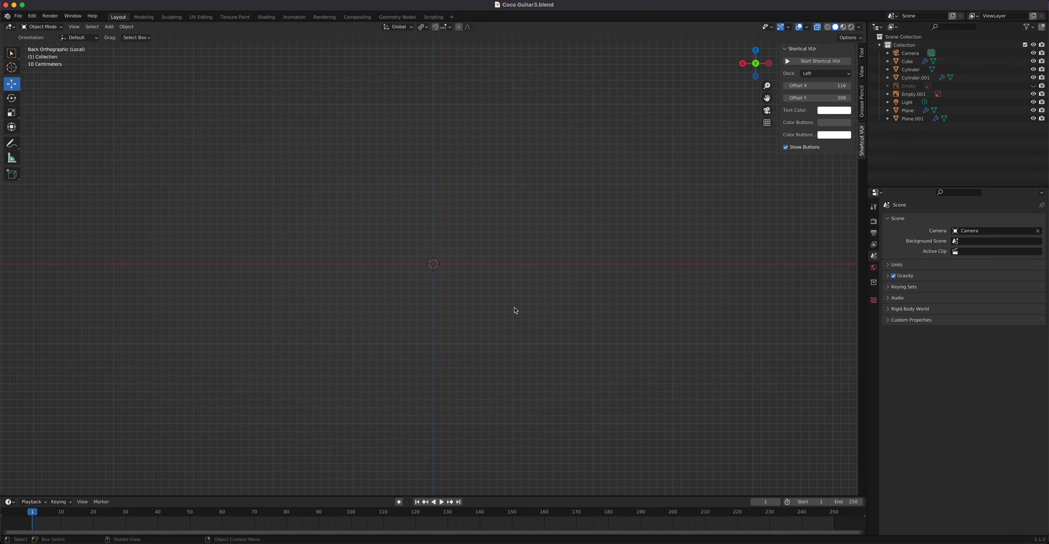
Step: Exit local view, paste the screw into the guitar scene and move it about 7.54 m up Z and -0.24 m along X onto the headstock
{"action": "key", "text": "KP_Divide"}
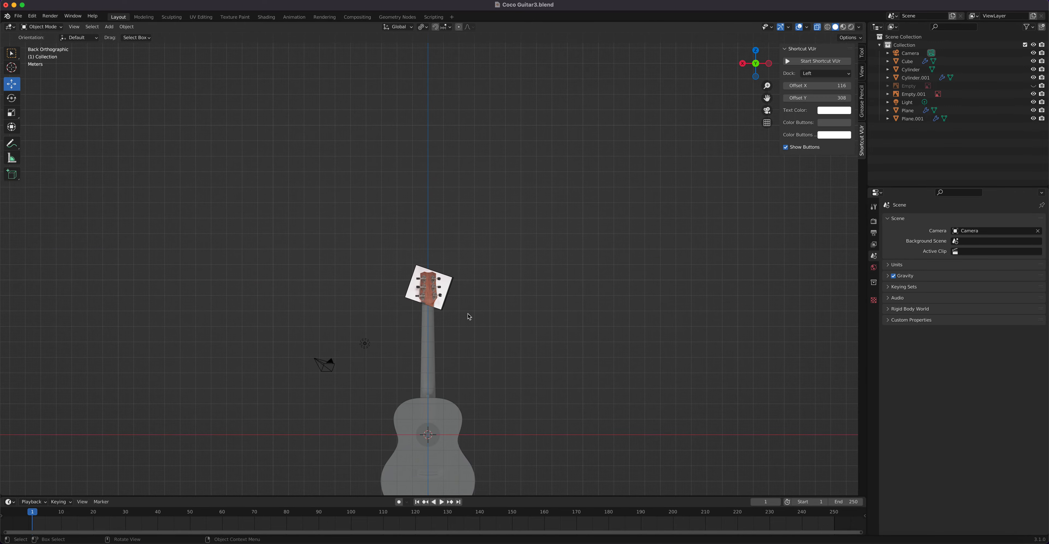
{"action": "key", "text": "ctrl+v"}
{"action": "scroll", "coordinate": [443, 397], "scroll_direction": "up", "scroll_amount": 3}
{"action": "scroll", "coordinate": [444, 397], "scroll_direction": "down", "scroll_amount": 3}
{"action": "left_click", "coordinate": [445, 394]}
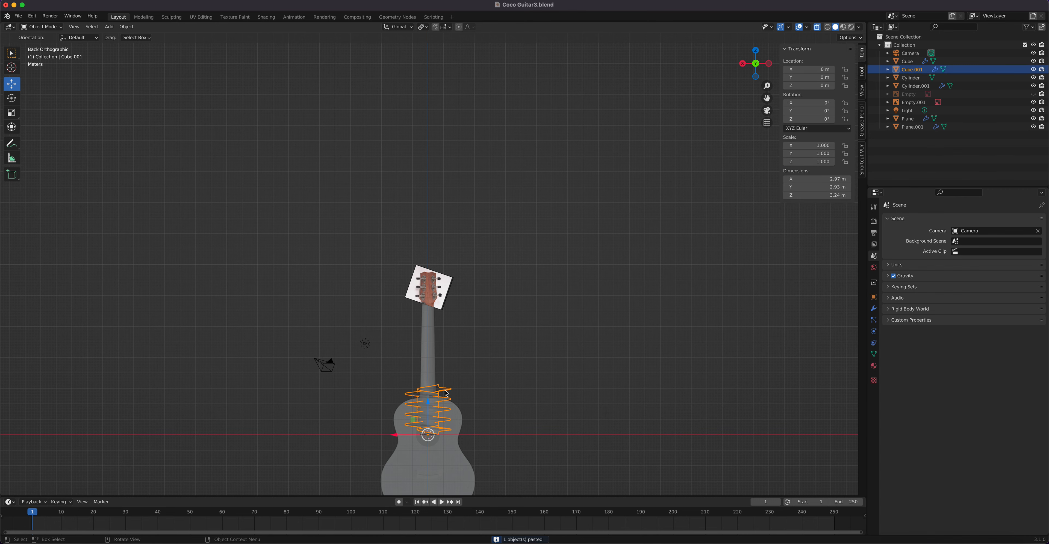
{"action": "left_click_drag", "start_coordinate": [445, 390], "coordinate": [443, 276]}
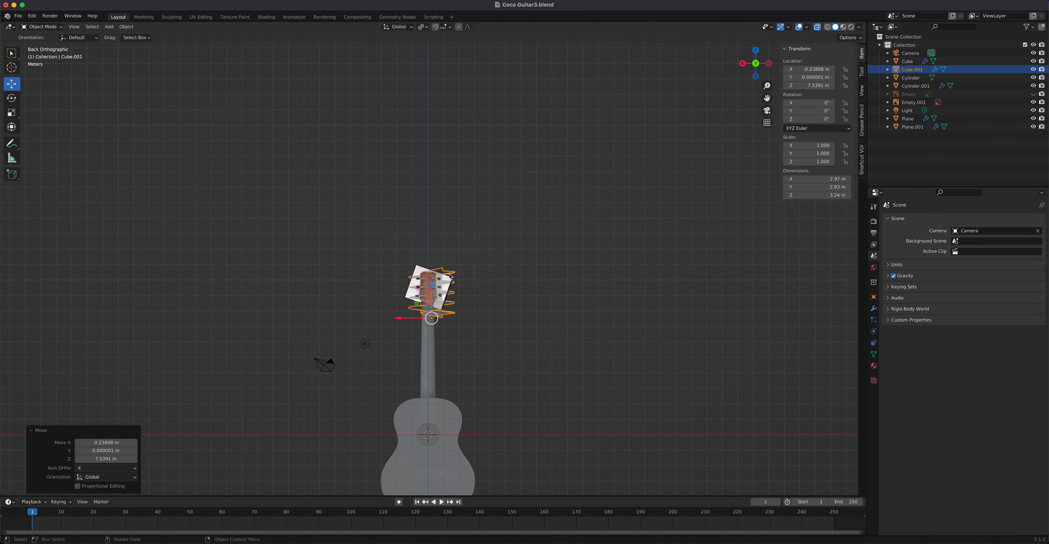
Step: Set the pasted screw's origin to its geometry
{"action": "scroll", "coordinate": [443, 276], "scroll_direction": "up", "scroll_amount": 5}
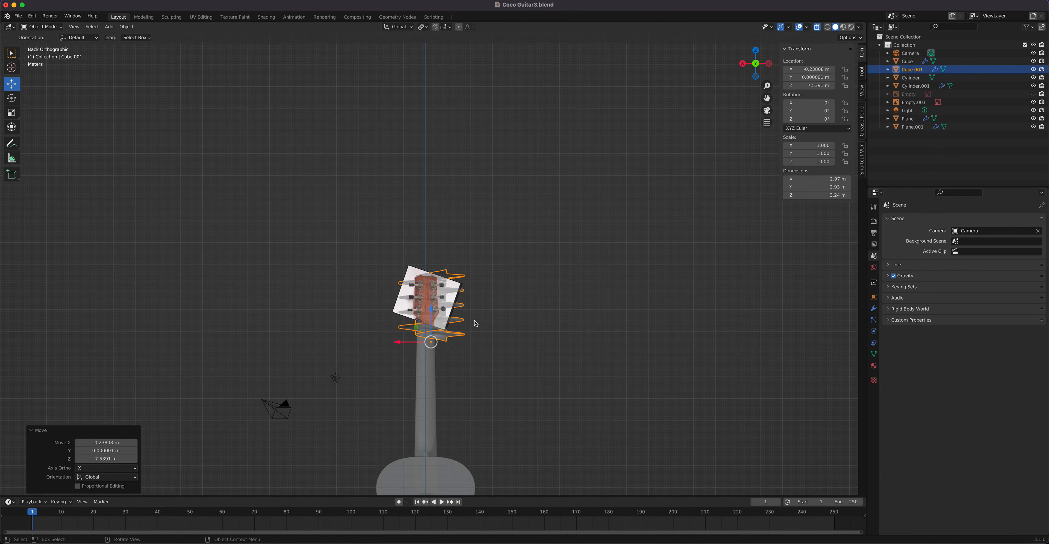
{"action": "left_click", "coordinate": [122, 28]}
{"action": "mouse_move", "coordinate": [143, 46]}
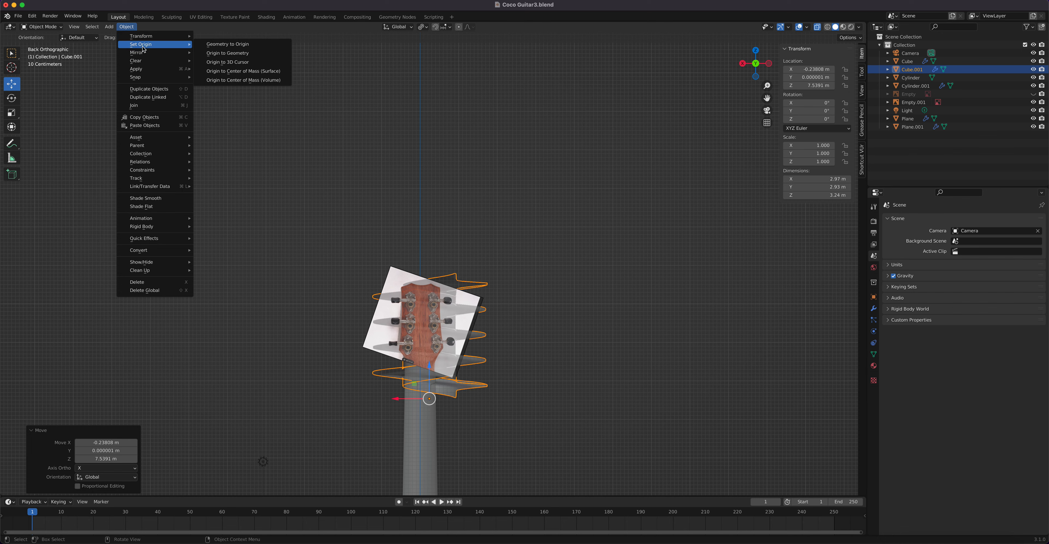
{"action": "left_click", "coordinate": [243, 55]}
{"action": "scroll", "coordinate": [474, 325], "scroll_direction": "up", "scroll_amount": 5}
{"action": "middle_click_drag", "start_coordinate": [482, 339], "coordinate": [471, 148], "text": "shift"}
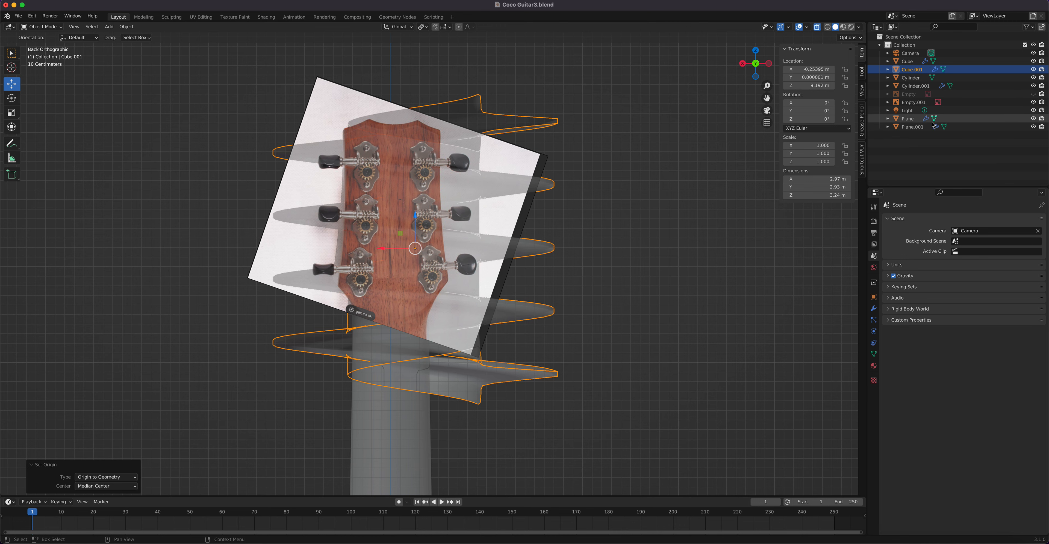
{"action": "scroll", "coordinate": [570, 160], "scroll_direction": "up", "scroll_amount": 2}
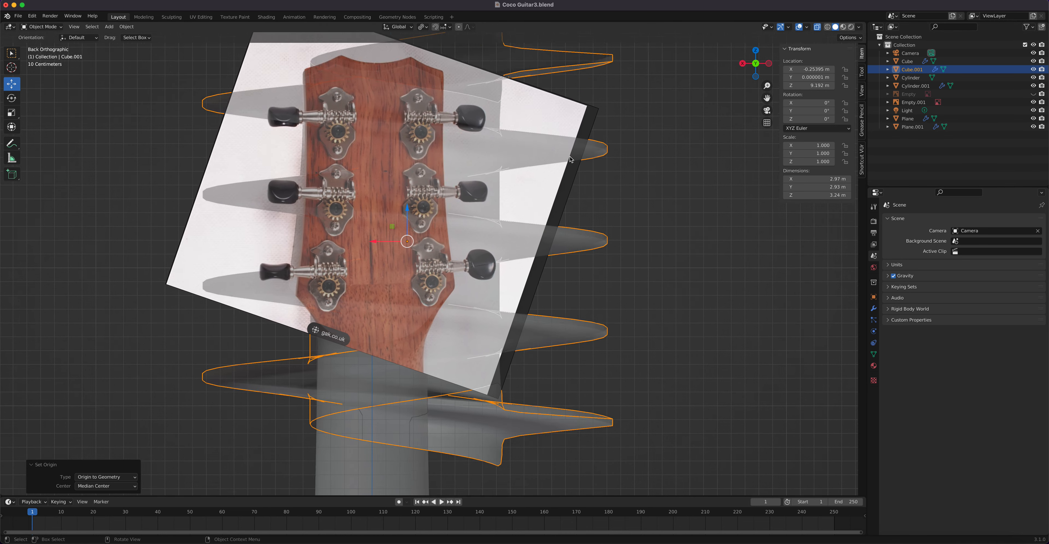
{"action": "scroll", "coordinate": [528, 147], "scroll_direction": "down", "scroll_amount": 1}
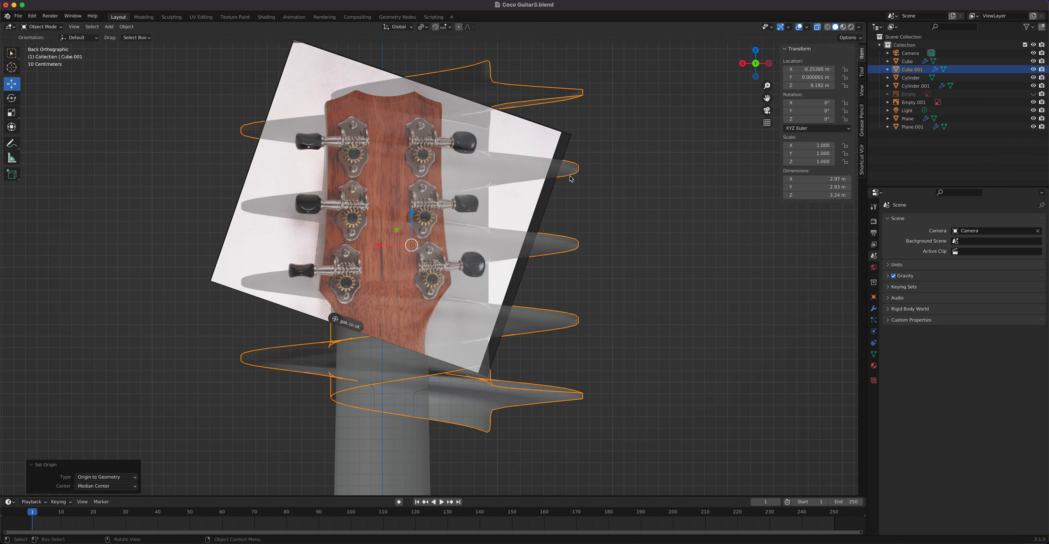
Step: Select the screw together with the small tuner gear and isolate both in local view
{"action": "middle_click_drag", "start_coordinate": [572, 179], "coordinate": [462, 209]}
{"action": "left_click", "coordinate": [915, 85]}
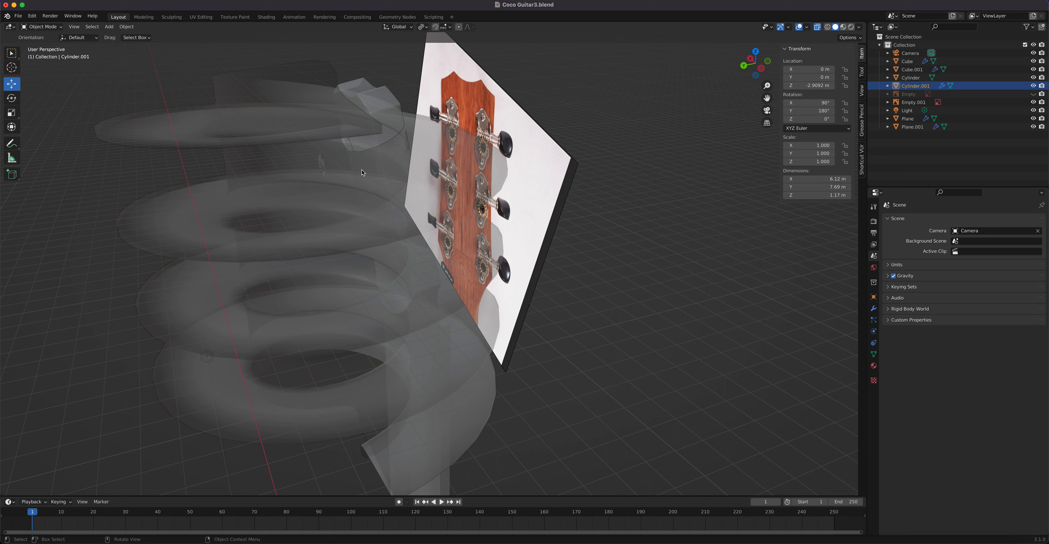
{"action": "left_click", "coordinate": [172, 141], "text": "shift"}
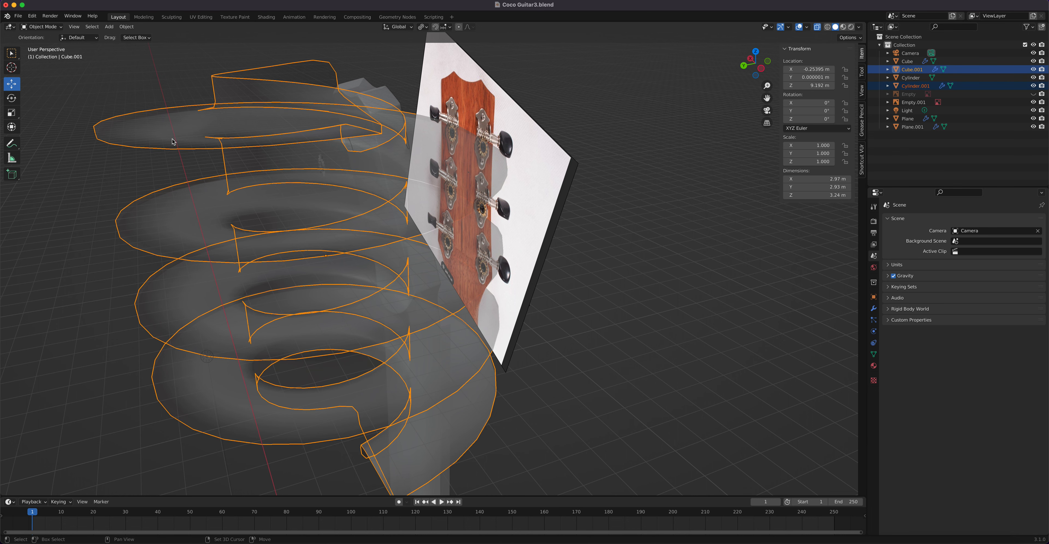
{"action": "left_click", "coordinate": [326, 167]}
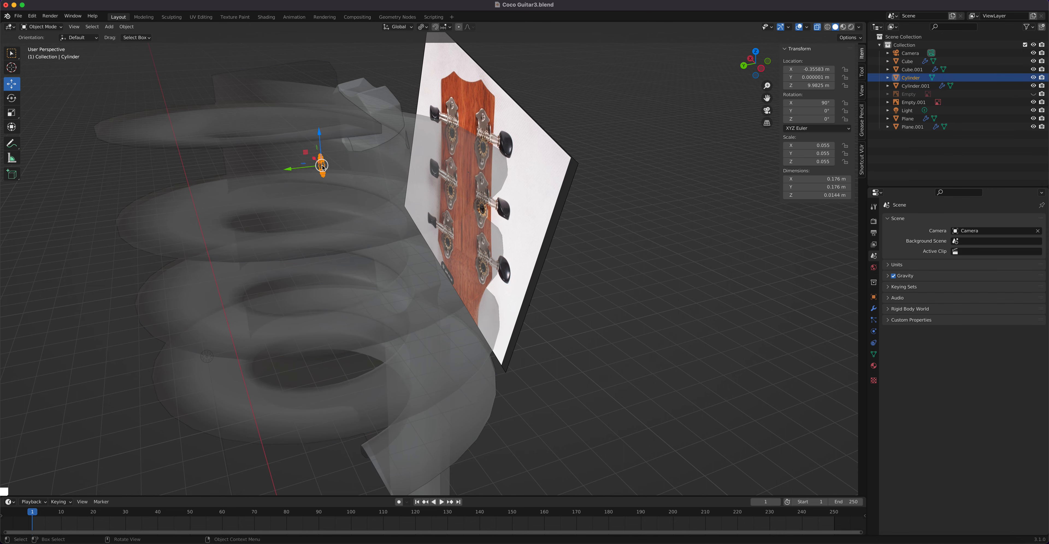
{"action": "left_click", "coordinate": [278, 131], "text": "shift"}
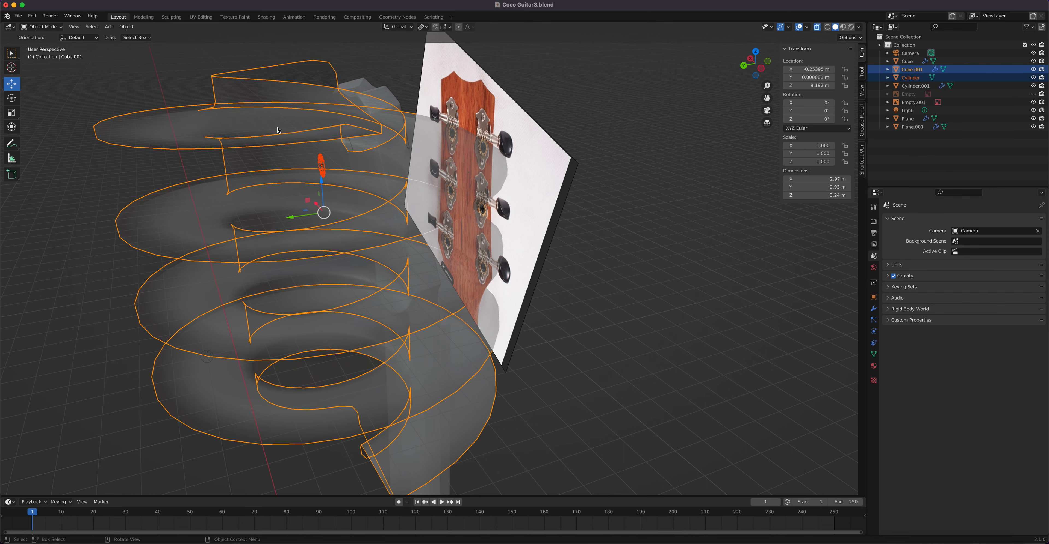
{"action": "key", "text": "KP_Divide"}
{"action": "middle_click_drag", "start_coordinate": [350, 188], "coordinate": [424, 178]}
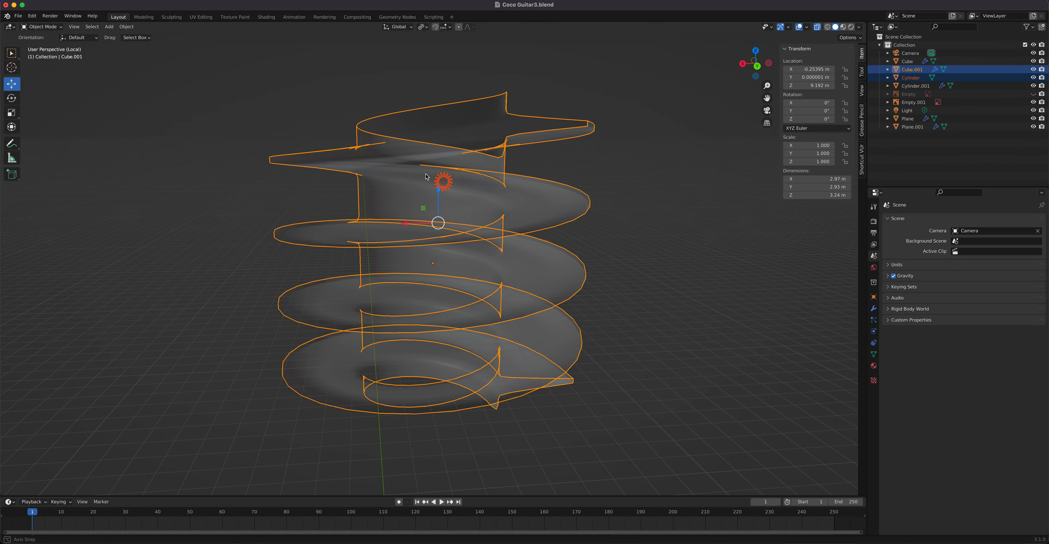
Step: Unhide the Empty reference image, reselect the screw and the small gear, and leave local view
{"action": "left_click", "coordinate": [953, 96], "text": "shift"}
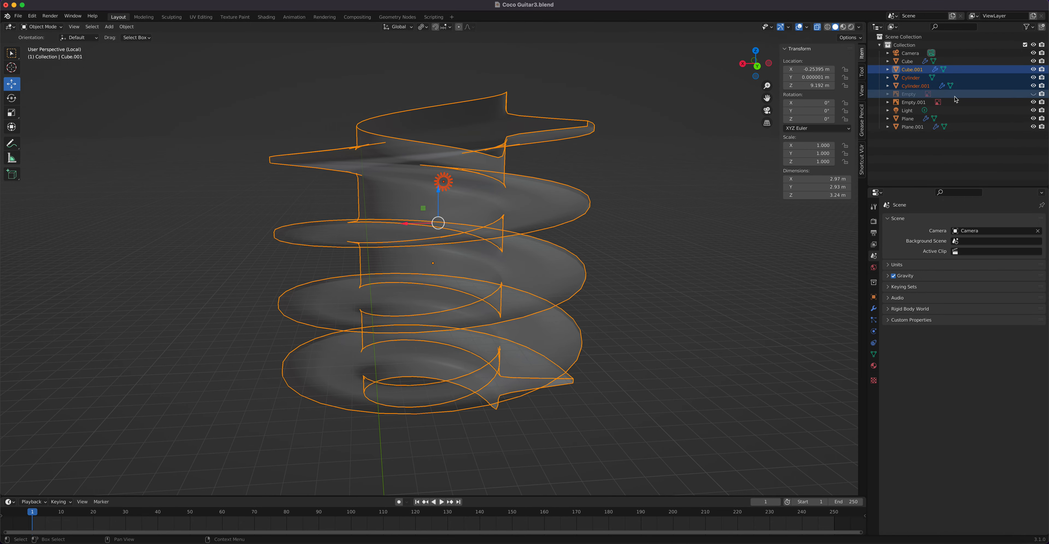
{"action": "left_click", "coordinate": [955, 96]}
{"action": "left_click", "coordinate": [1033, 94]}
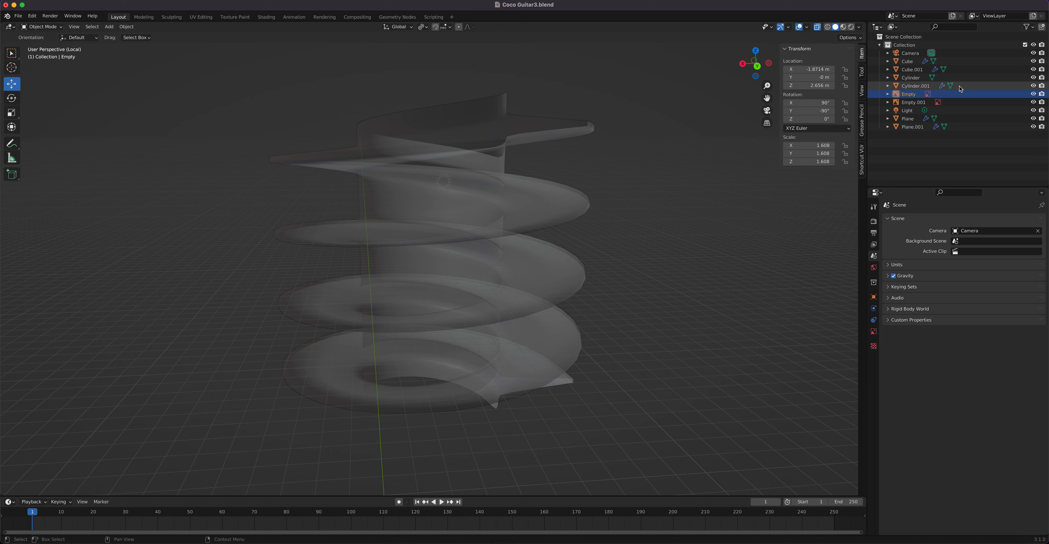
{"action": "left_click", "coordinate": [966, 88], "text": "shift"}
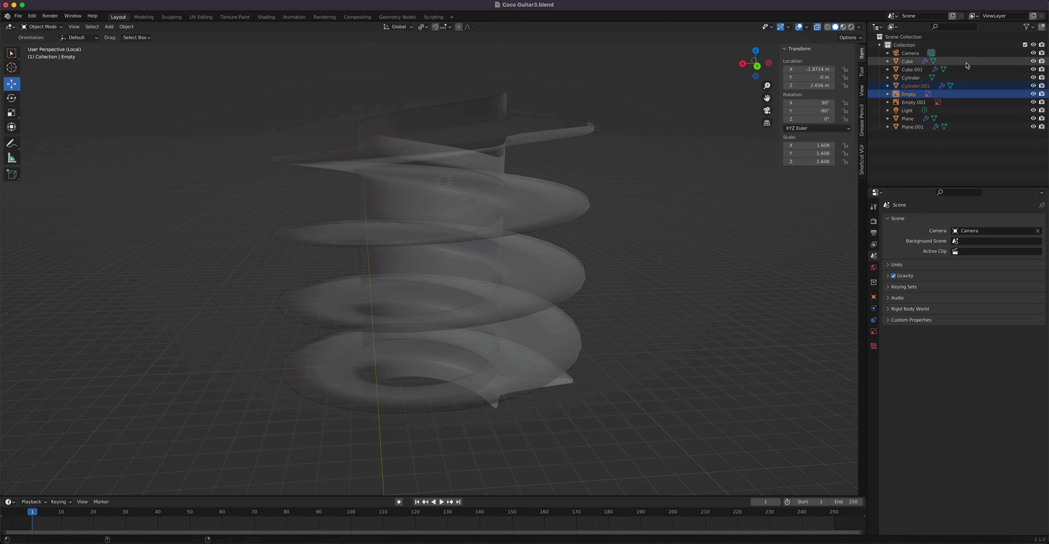
{"action": "left_click", "coordinate": [529, 188]}
{"action": "left_click_drag", "start_coordinate": [410, 157], "coordinate": [465, 210]}
{"action": "key", "text": "KP_Divide"}
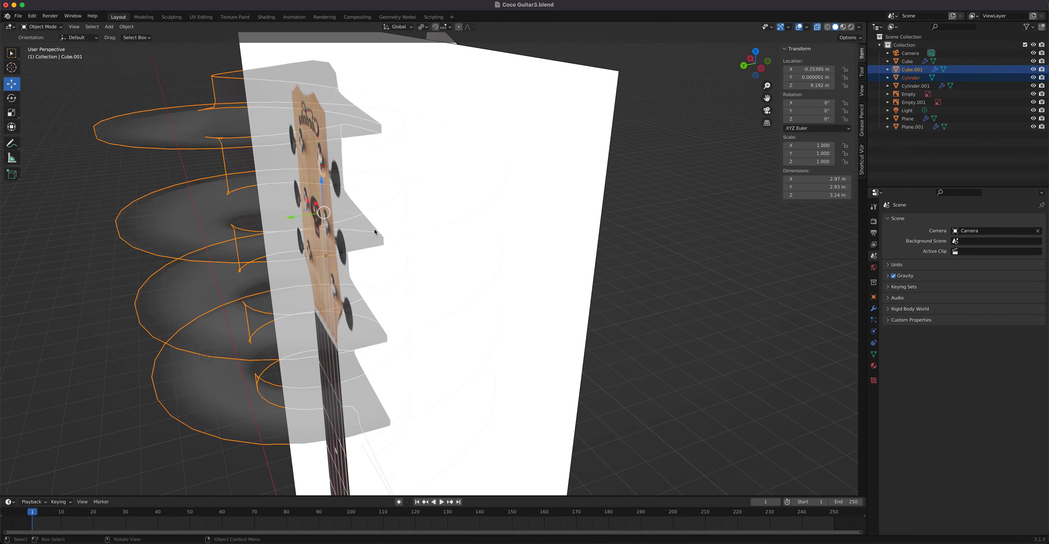
Step: Add the headstock photo Empty.001 to the selected screw and gear, isolate all three in local view, and frame them from the back
{"action": "middle_click_drag", "start_coordinate": [374, 222], "coordinate": [425, 248]}
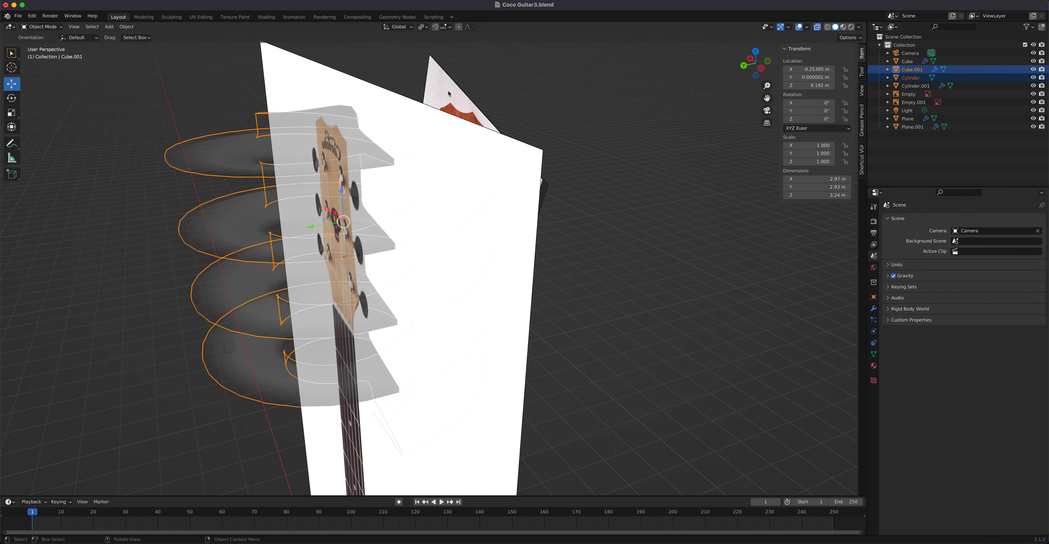
{"action": "left_click", "coordinate": [463, 98], "text": "shift"}
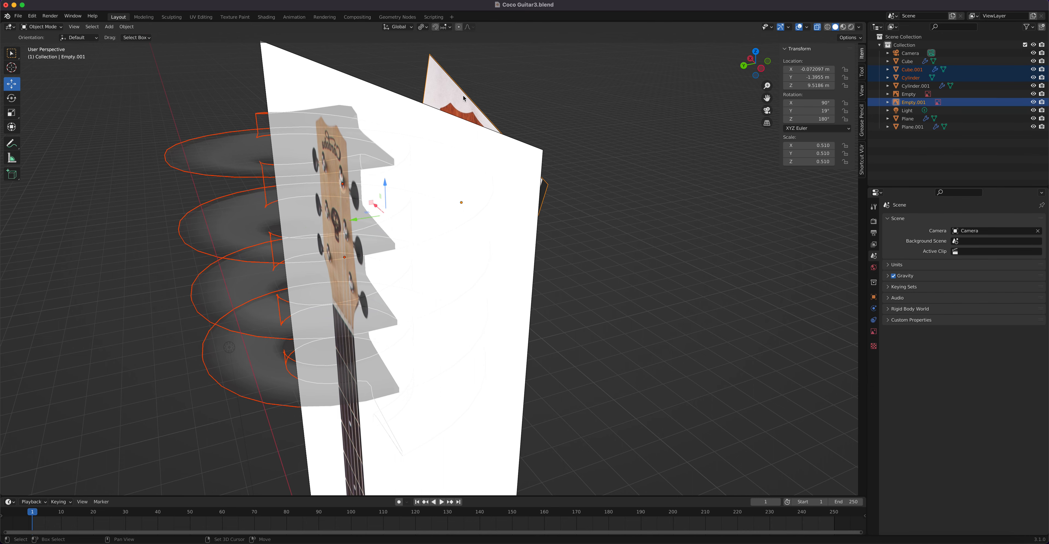
{"action": "key", "text": "KP_Divide"}
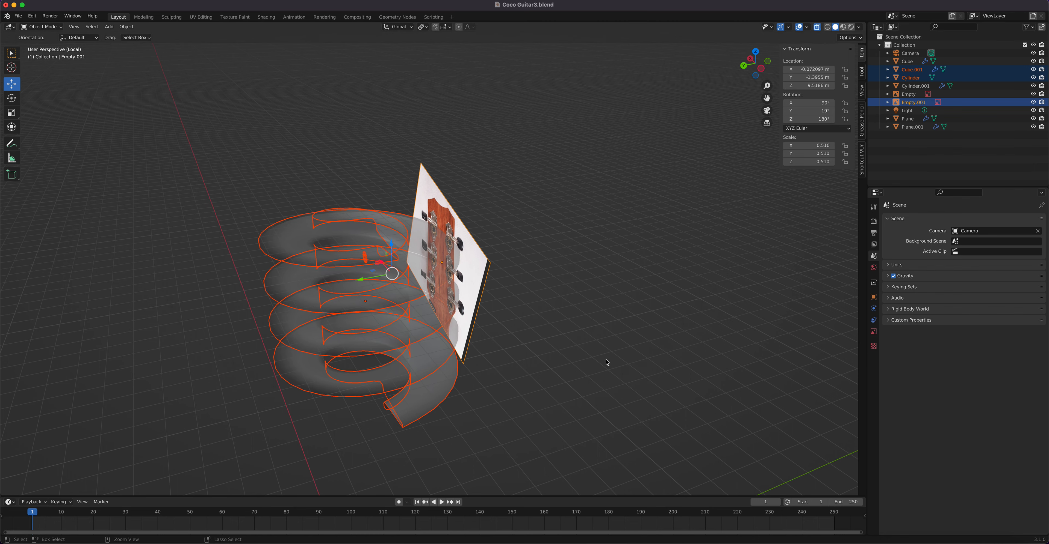
{"action": "key", "text": "ctrl+KP_1"}
{"action": "key", "text": "KP_Decimal"}
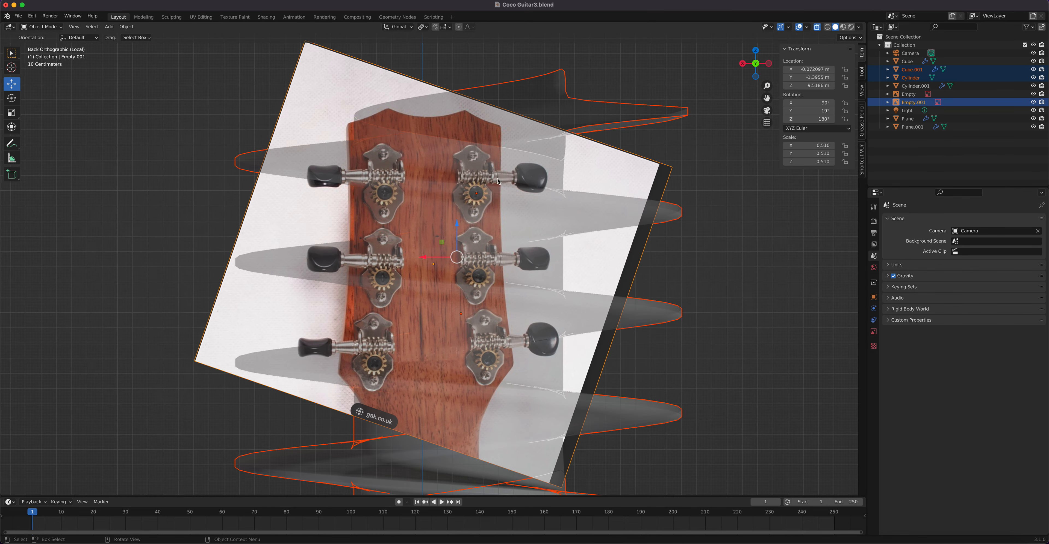
Step: Select only the screw and show the viewport in wireframe shading with X-ray turned off
{"action": "left_click", "coordinate": [624, 103]}
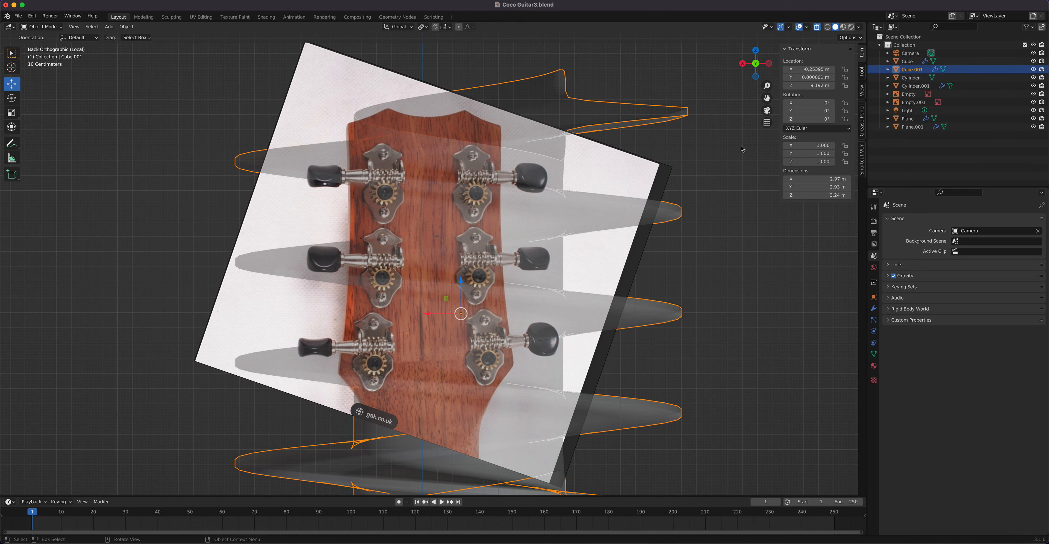
{"action": "left_click", "coordinate": [827, 27]}
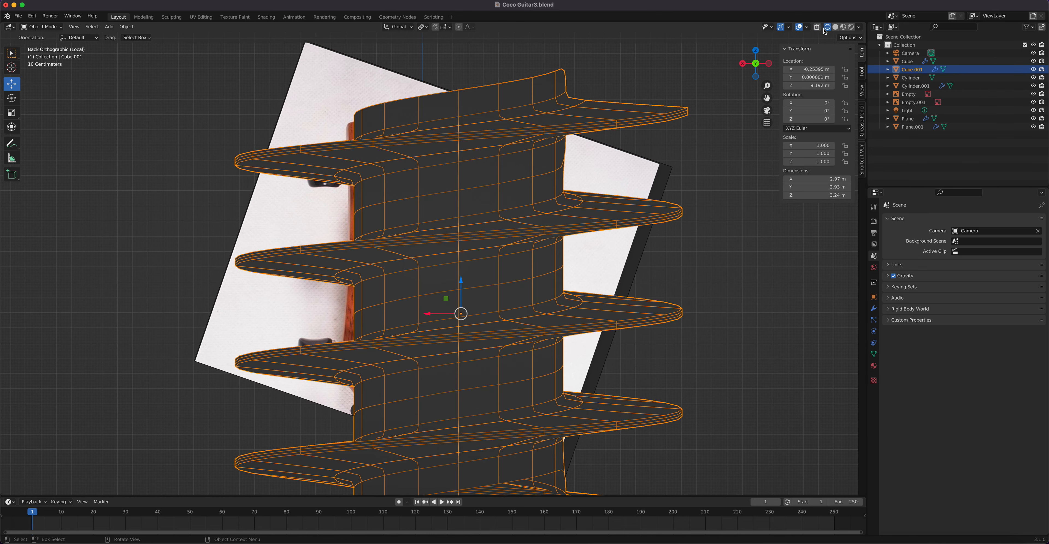
{"action": "left_click", "coordinate": [835, 26]}
{"action": "left_click", "coordinate": [817, 27]}
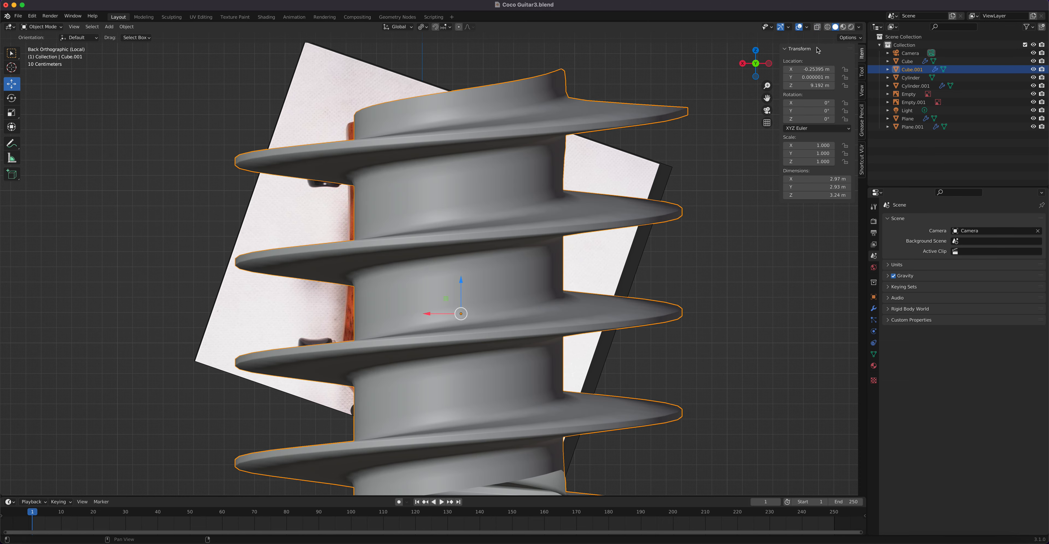
{"action": "left_click", "coordinate": [827, 27]}
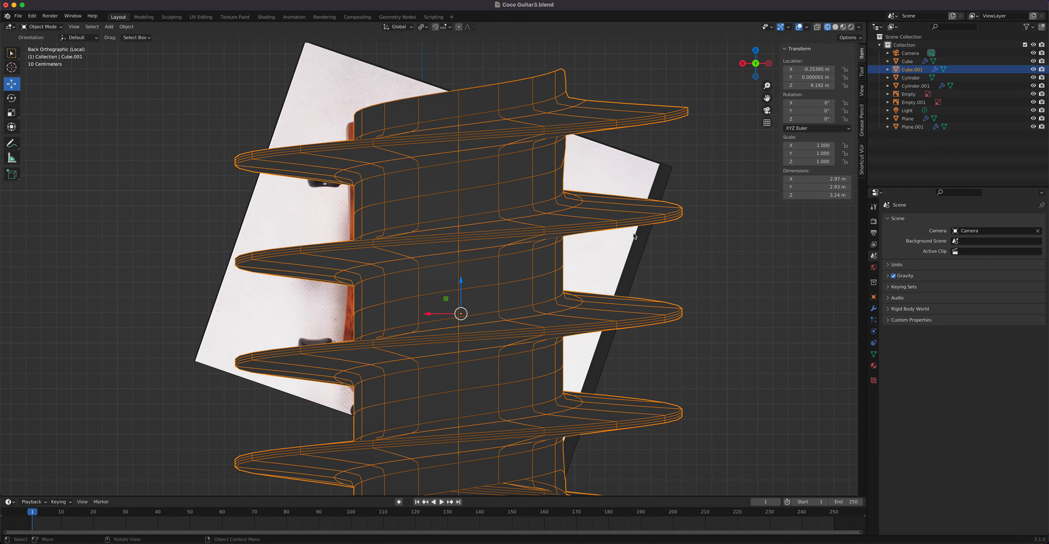
Step: Scale the screw to about 0.148, rotate it -90° in the back view, and set its X rotation to 0°
{"action": "key", "text": "s"}
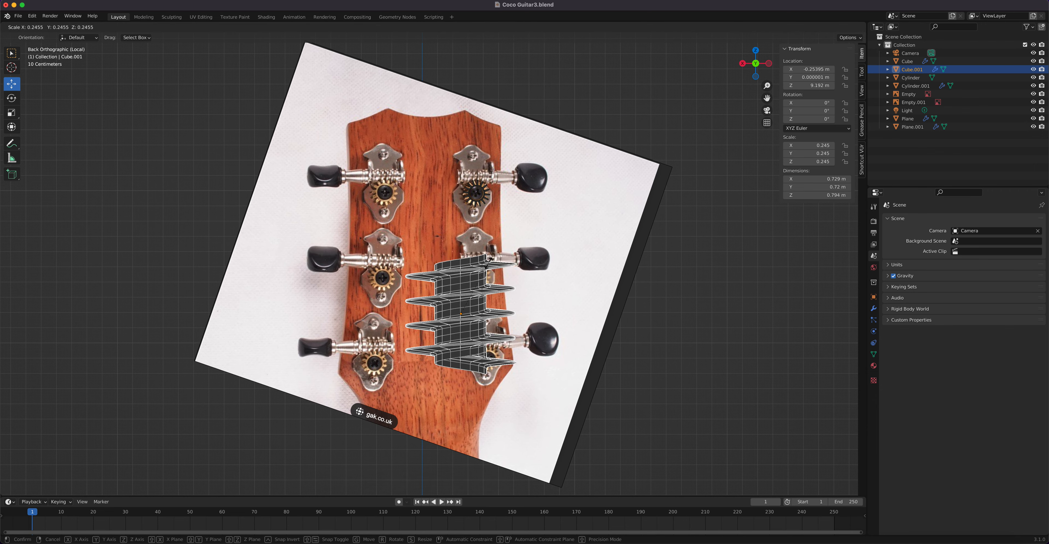
{"action": "left_click", "coordinate": [495, 310]}
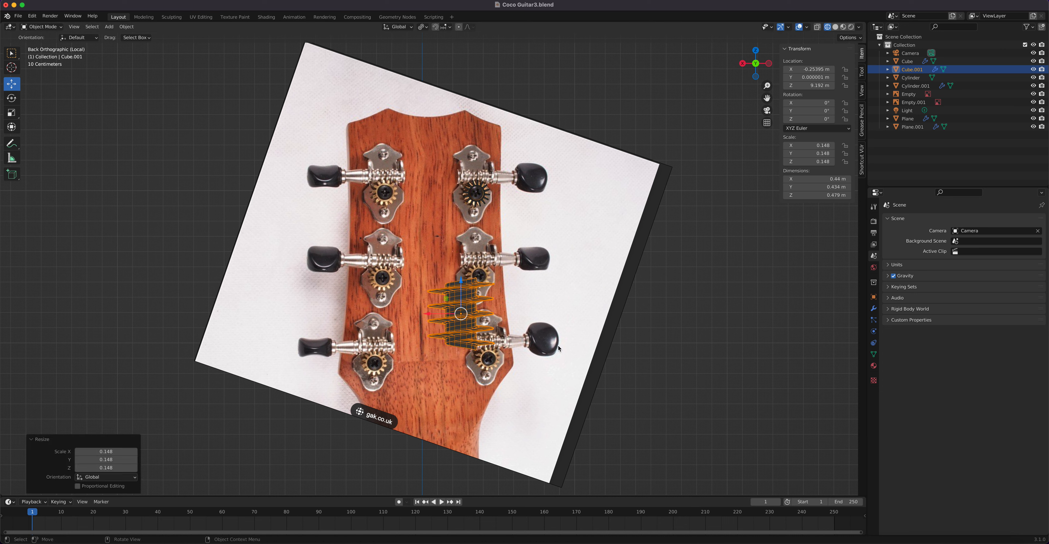
{"action": "key", "text": "r"}
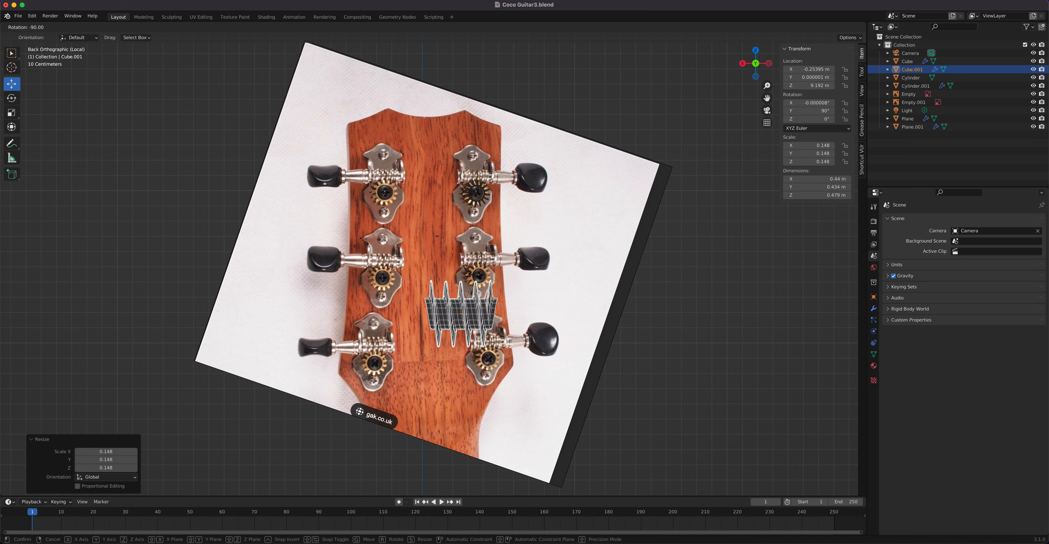
{"action": "left_click", "coordinate": [470, 274]}
{"action": "left_click", "coordinate": [813, 103]}
{"action": "type", "text": "0"}
{"action": "key", "text": "Return"}
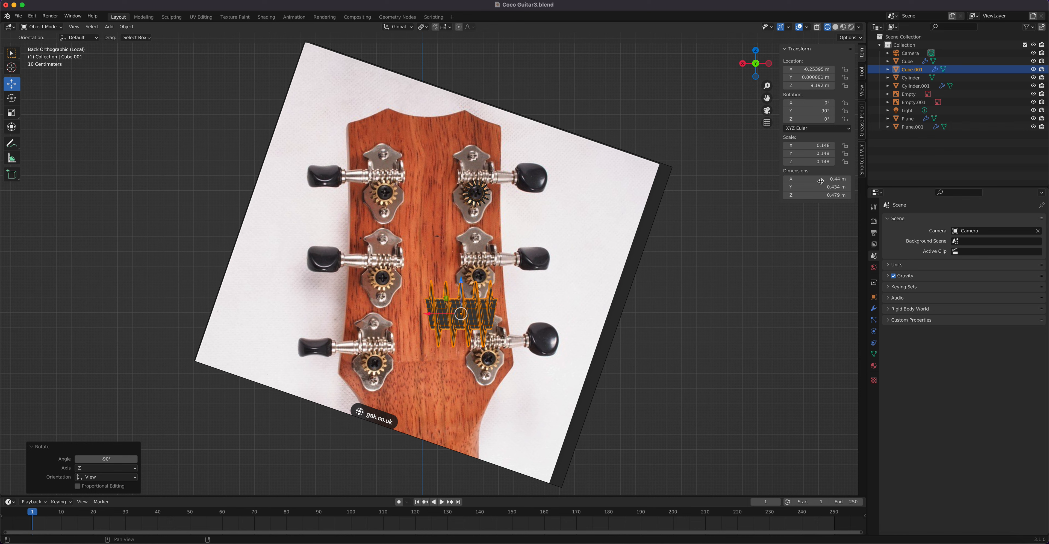
Step: Scale the screw by about 0.483 and move it about -0.094 m in X and 0.903 m in Z onto the top tuner above the gear
{"action": "key", "text": "s"}
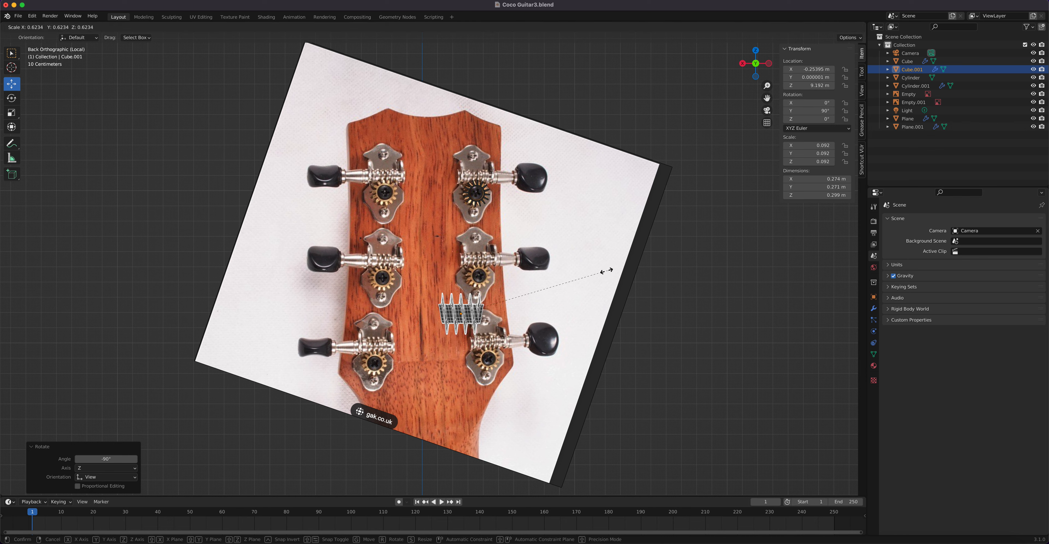
{"action": "left_click", "coordinate": [575, 284]}
{"action": "key", "text": "g"}
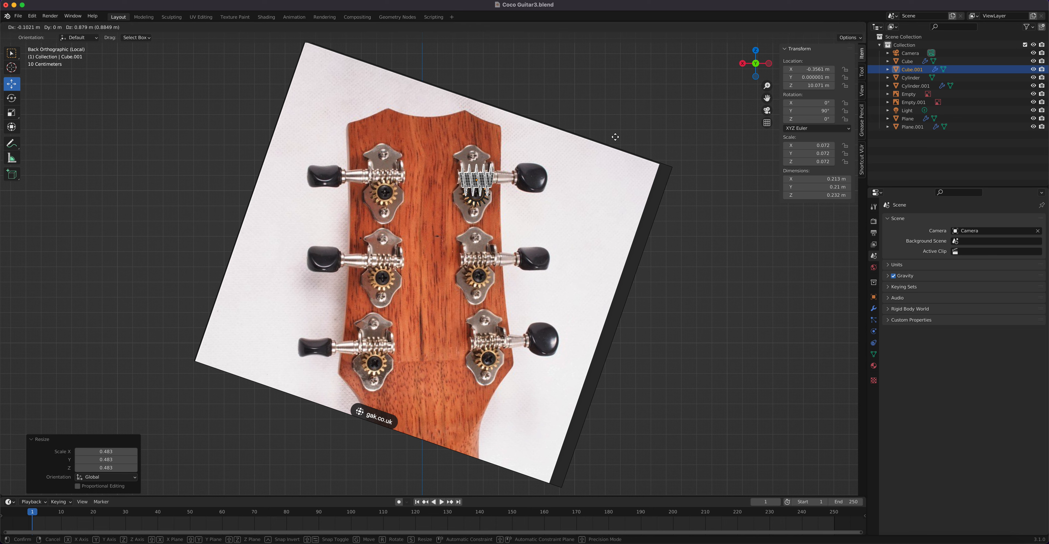
{"action": "left_click", "coordinate": [546, 180]}
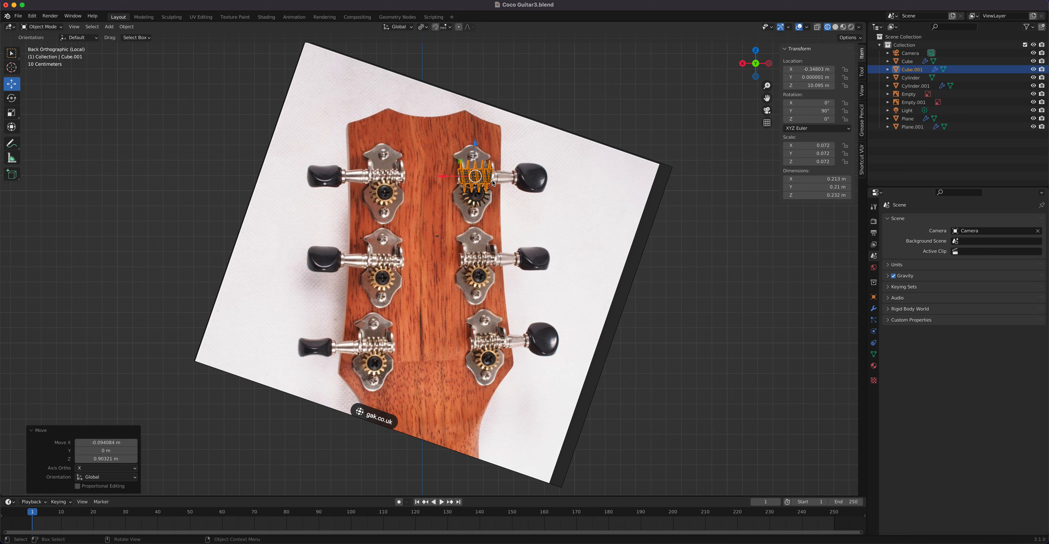
Step: Turn on X-ray and scale the screw by about 0.429 towards the size of the worm in the photo
{"action": "scroll", "coordinate": [501, 181], "scroll_direction": "up", "scroll_amount": 4}
{"action": "middle_click_drag", "start_coordinate": [519, 115], "coordinate": [487, 215], "text": "shift"}
{"action": "left_click", "coordinate": [817, 27]}
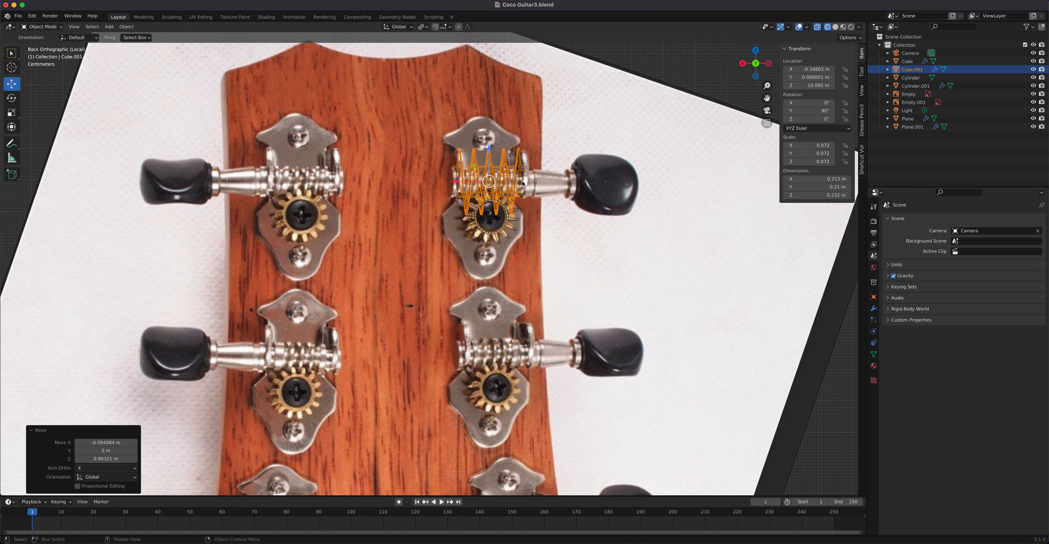
{"action": "key", "text": "s"}
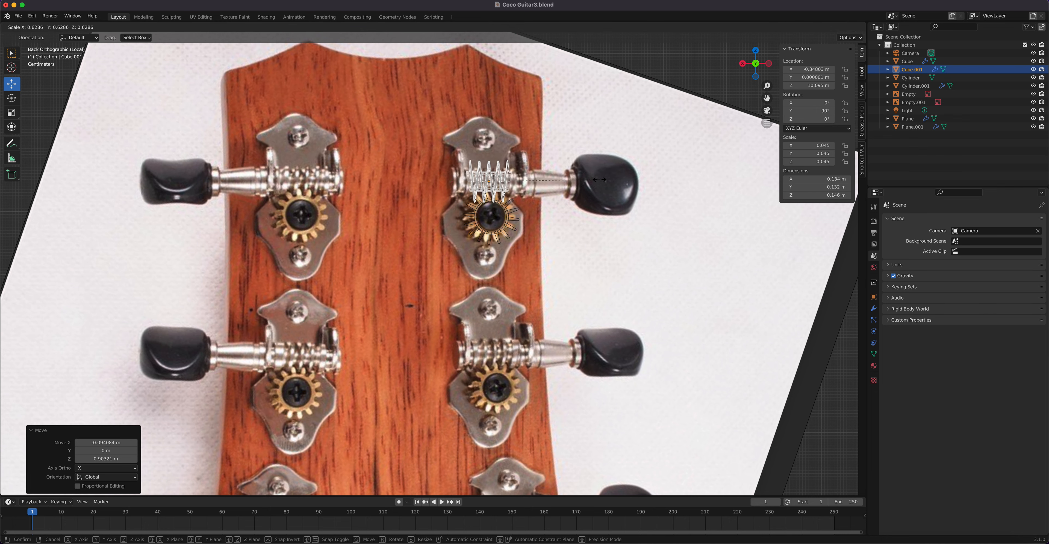
{"action": "left_click", "coordinate": [561, 185]}
Step: Stretch the screw by about 1.6 along global X and shift it about 0.012 m along X to fit the photographed worm
{"action": "scroll", "coordinate": [488, 205], "scroll_direction": "up", "scroll_amount": 2}
{"action": "scroll", "coordinate": [488, 206], "scroll_direction": "up", "scroll_amount": 2}
{"action": "middle_click_drag", "start_coordinate": [593, 128], "coordinate": [503, 243], "text": "shift"}
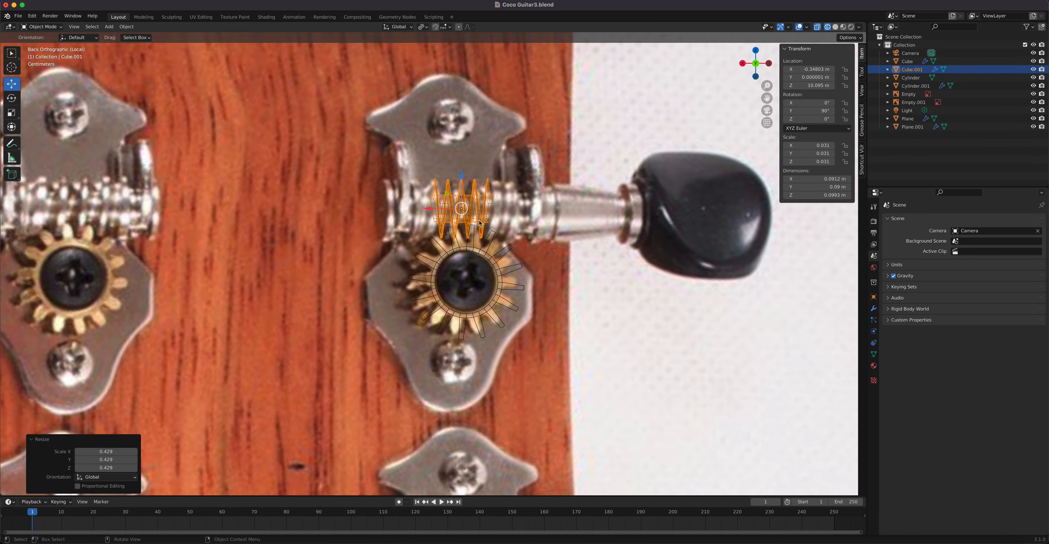
{"action": "key", "text": "s"}
{"action": "key", "text": "x"}
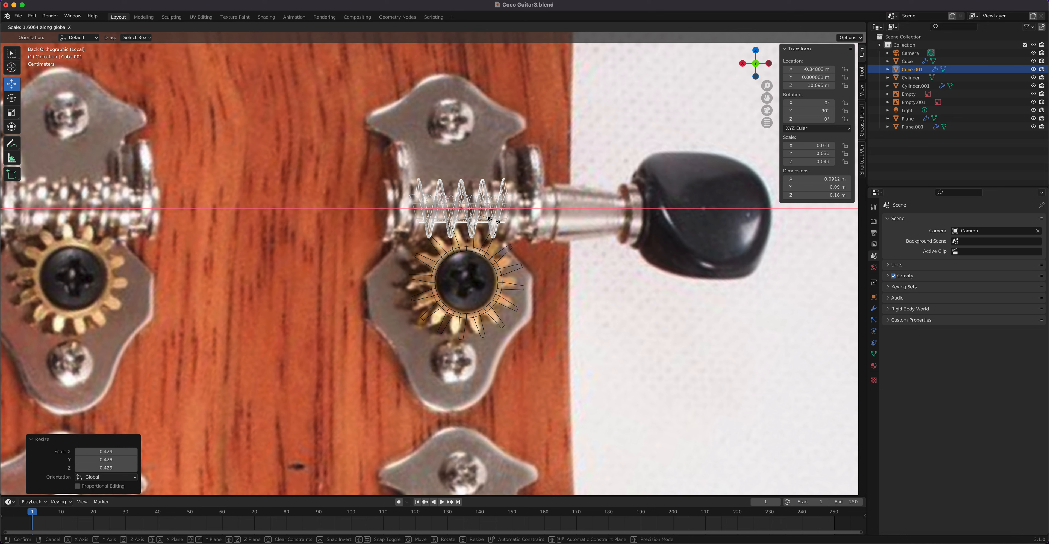
{"action": "left_click", "coordinate": [490, 219]}
{"action": "left_click_drag", "start_coordinate": [438, 209], "coordinate": [418, 208]}
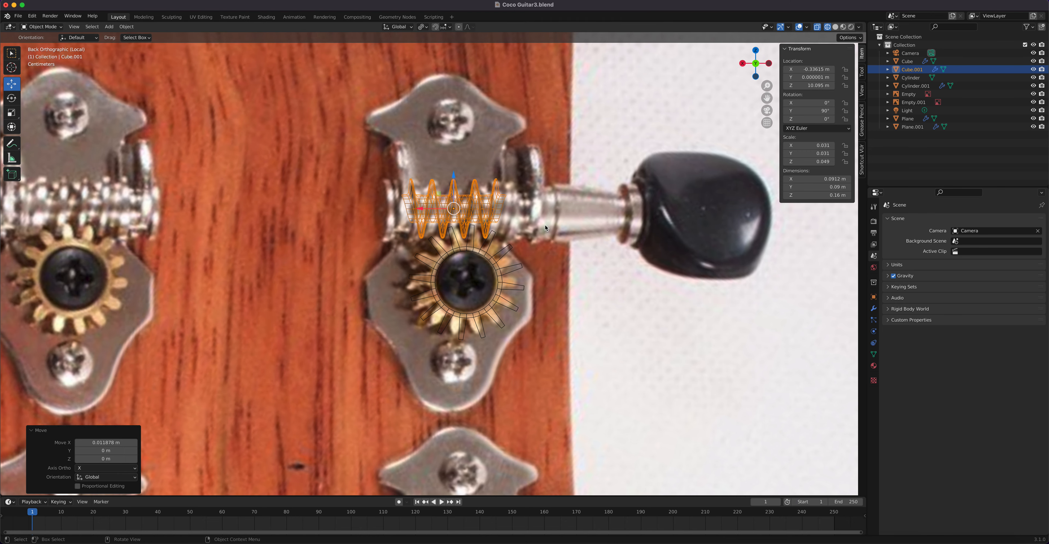
{"action": "scroll", "coordinate": [544, 234], "scroll_direction": "down", "scroll_amount": 1}
{"action": "middle_click_drag", "start_coordinate": [543, 235], "coordinate": [453, 265]}
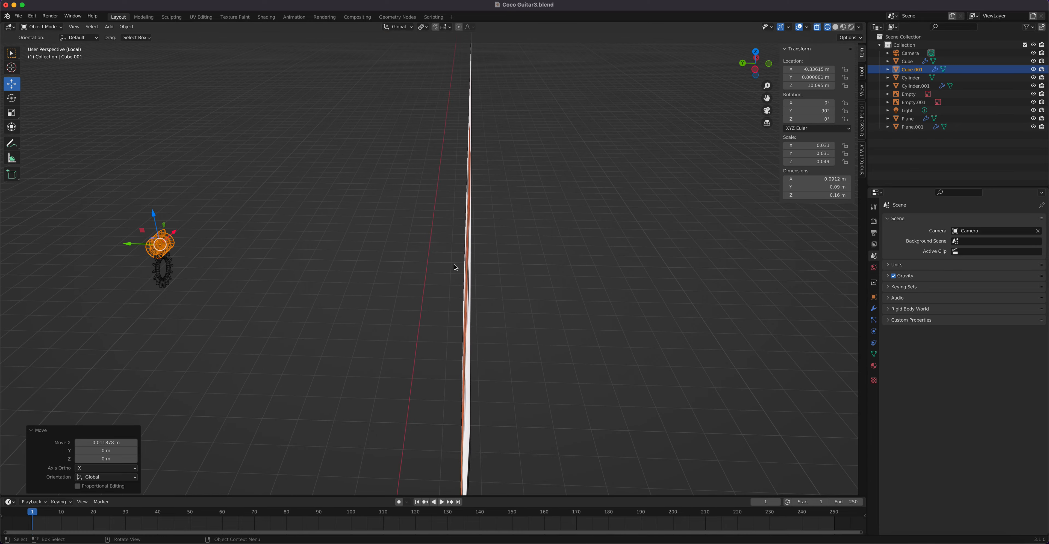
Step: Scale the worm screw down by about 0.936 in the back view to match the photographed worm
{"action": "middle_click_drag", "start_coordinate": [251, 255], "coordinate": [198, 258]}
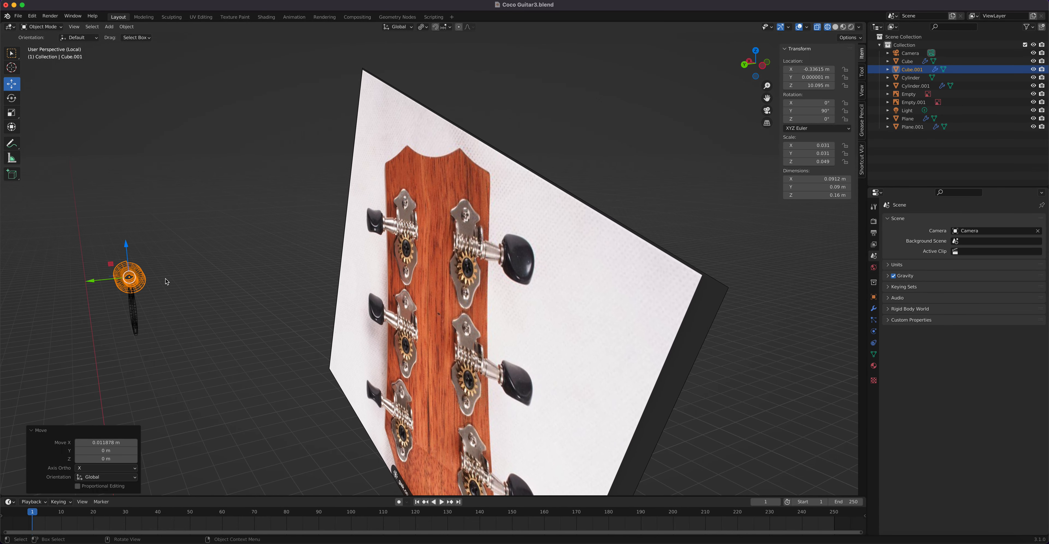
{"action": "scroll", "coordinate": [167, 282], "scroll_direction": "up", "scroll_amount": 2}
{"action": "scroll", "coordinate": [142, 284], "scroll_direction": "down", "scroll_amount": 3}
{"action": "middle_click_drag", "start_coordinate": [131, 281], "coordinate": [174, 273]}
{"action": "scroll", "coordinate": [166, 269], "scroll_direction": "up", "scroll_amount": 3}
{"action": "key", "text": "KP_1"}
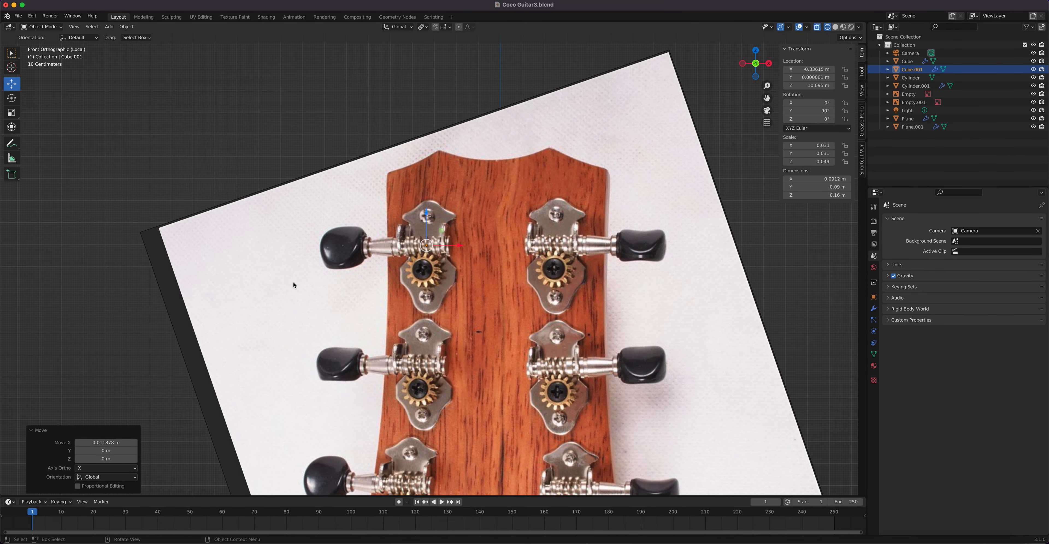
{"action": "key", "text": "ctrl+KP_1"}
{"action": "scroll", "coordinate": [427, 261], "scroll_direction": "up", "scroll_amount": 8}
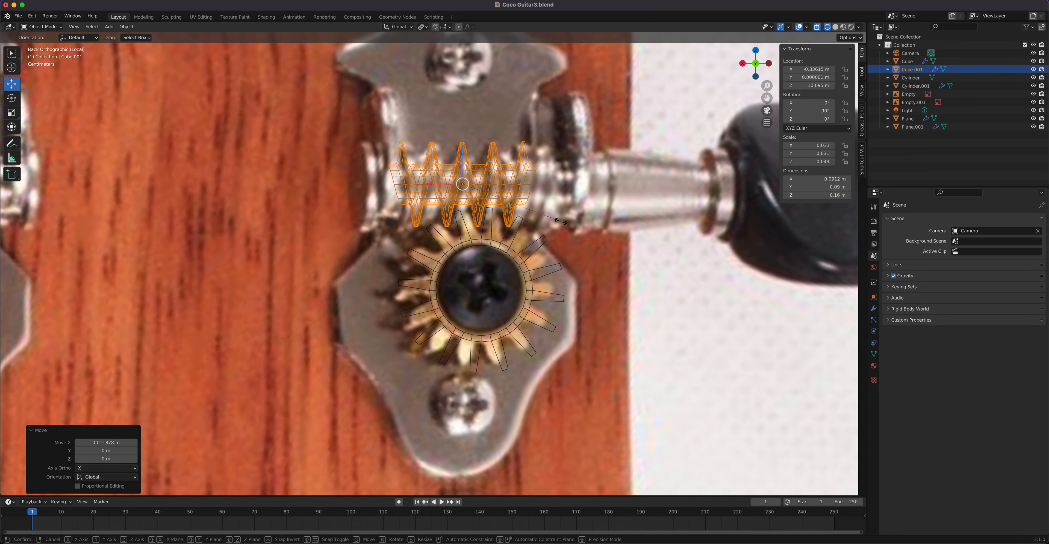
{"action": "key", "text": "s"}
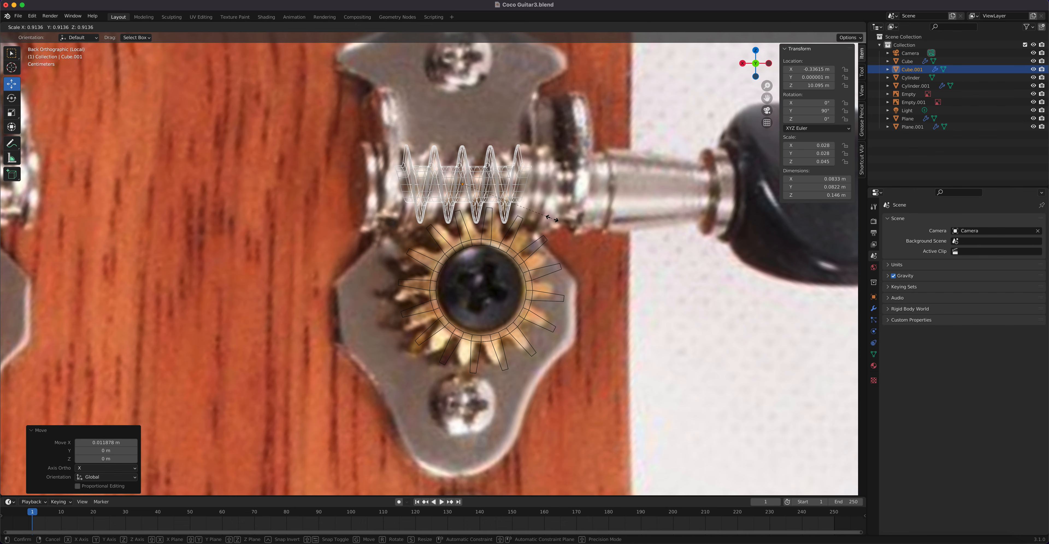
{"action": "left_click", "coordinate": [556, 223]}
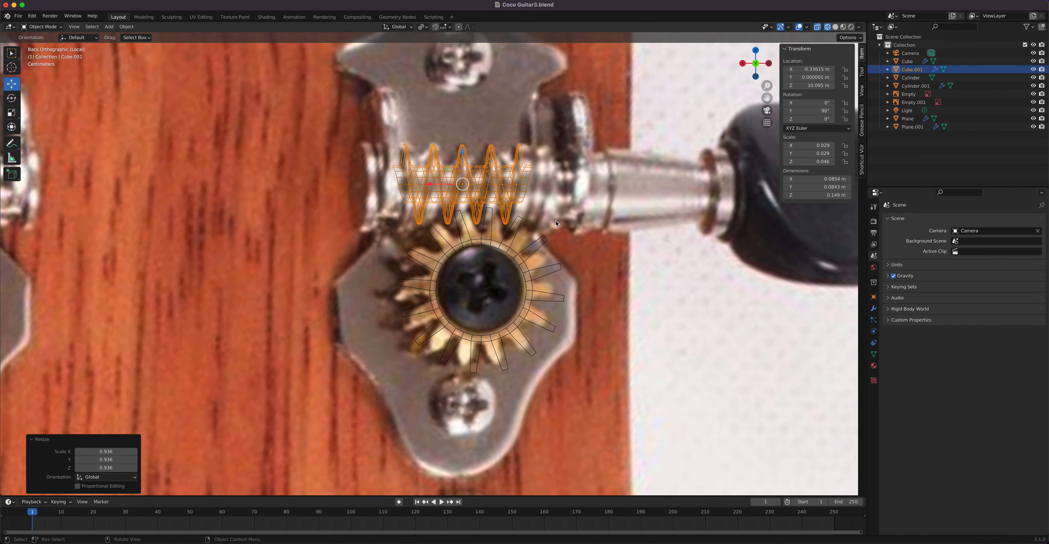
Step: Select the small gear below the screw and thicken it by about 4.355 along global Y in the side view
{"action": "middle_click_drag", "start_coordinate": [505, 243], "coordinate": [406, 252]}
{"action": "scroll", "coordinate": [406, 253], "scroll_direction": "down", "scroll_amount": 1}
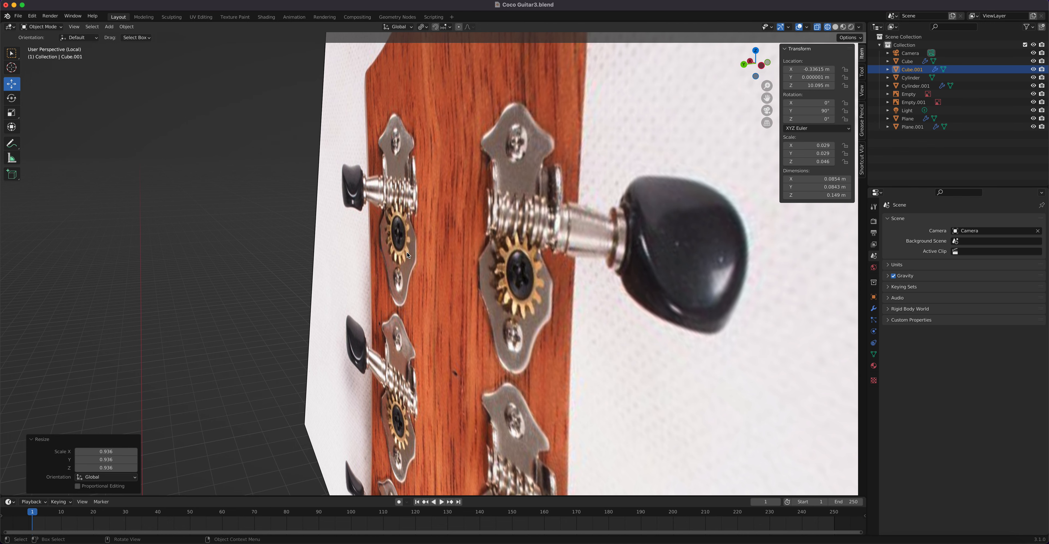
{"action": "scroll", "coordinate": [428, 286], "scroll_direction": "down", "scroll_amount": 4}
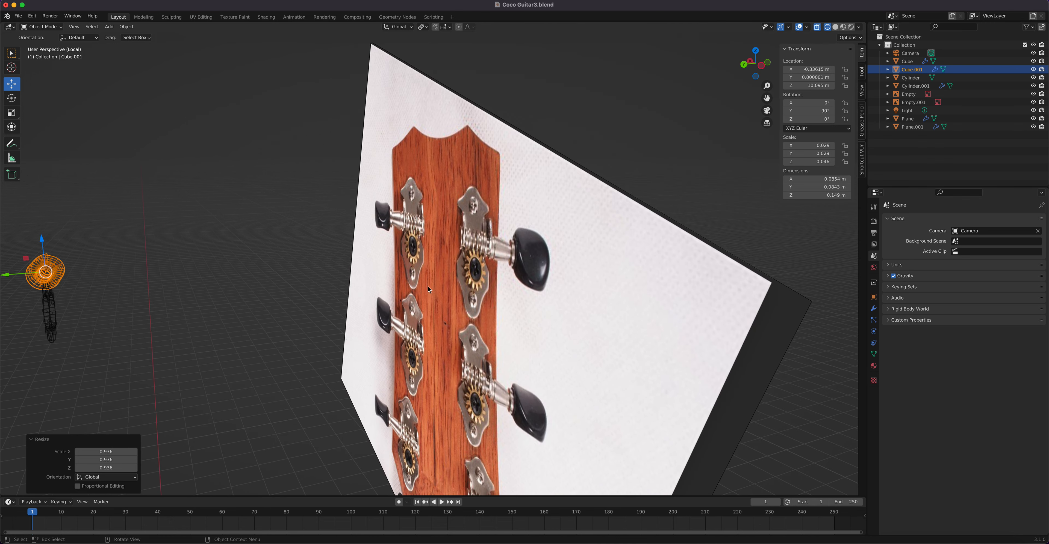
{"action": "left_click", "coordinate": [49, 321]}
{"action": "key", "text": "KP_3"}
{"action": "scroll", "coordinate": [743, 284], "scroll_direction": "up", "scroll_amount": 2}
{"action": "middle_click_drag", "start_coordinate": [755, 276], "coordinate": [340, 257], "text": "shift"}
{"action": "scroll", "coordinate": [472, 258], "scroll_direction": "up", "scroll_amount": 5}
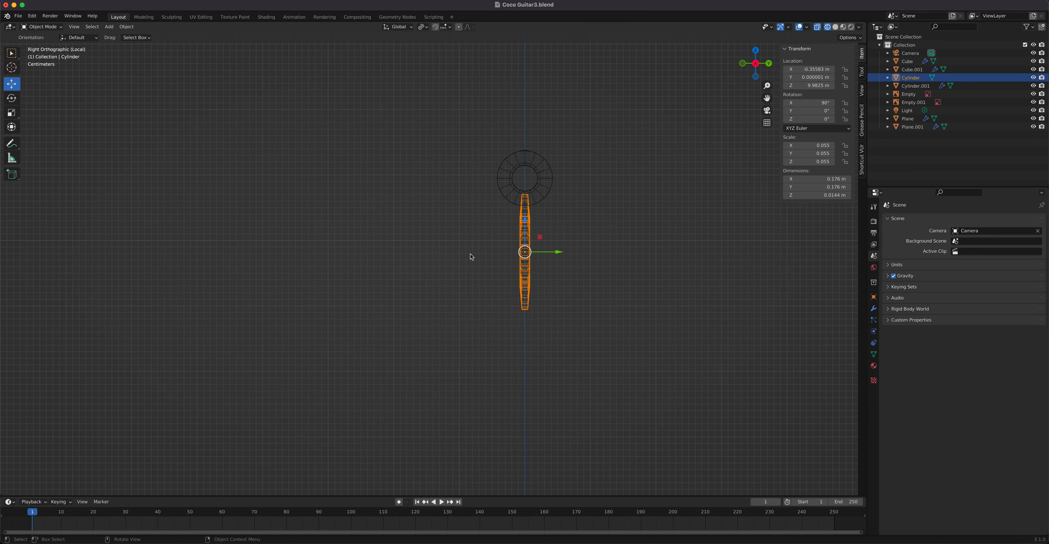
{"action": "key", "text": "s"}
{"action": "key", "text": "y"}
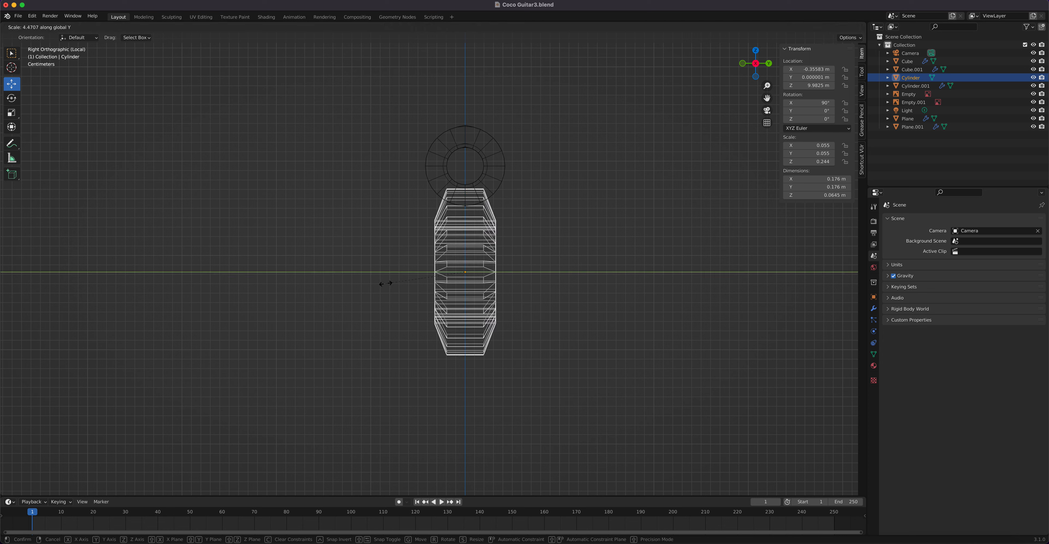
{"action": "left_click", "coordinate": [387, 284]}
{"action": "middle_click_drag", "start_coordinate": [511, 241], "coordinate": [517, 244]}
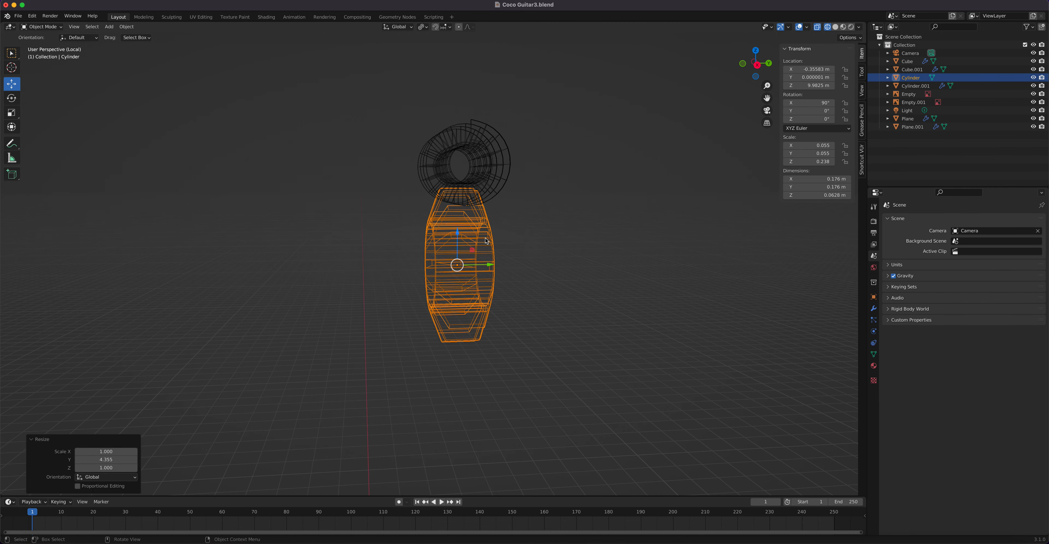
Step: Open the gear's mesh in Edit Mode and select an edge at one tooth tip
{"action": "key", "text": "Tab"}
{"action": "middle_click_drag", "start_coordinate": [591, 252], "coordinate": [588, 271]}
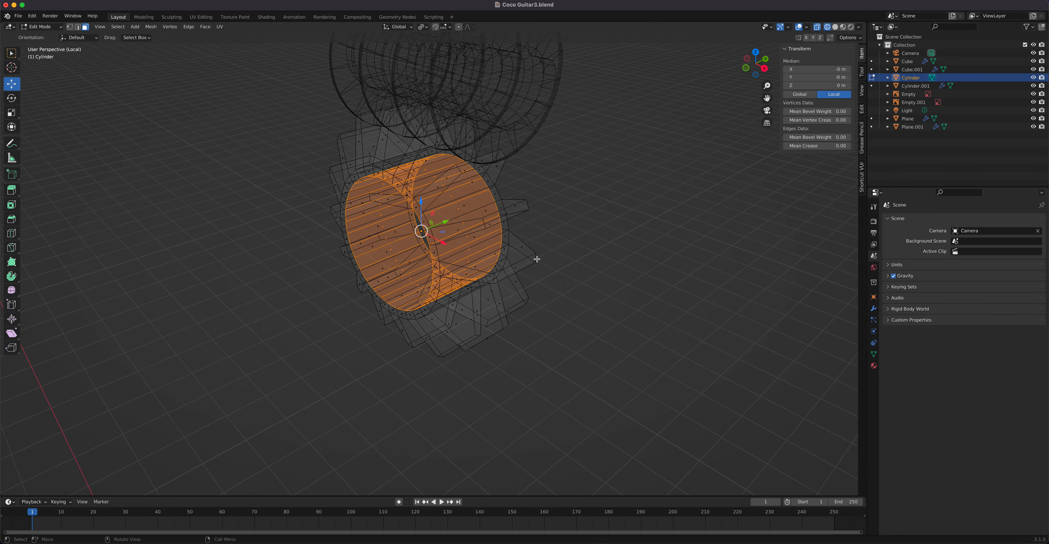
{"action": "key", "text": "2"}
{"action": "left_click", "coordinate": [529, 248]}
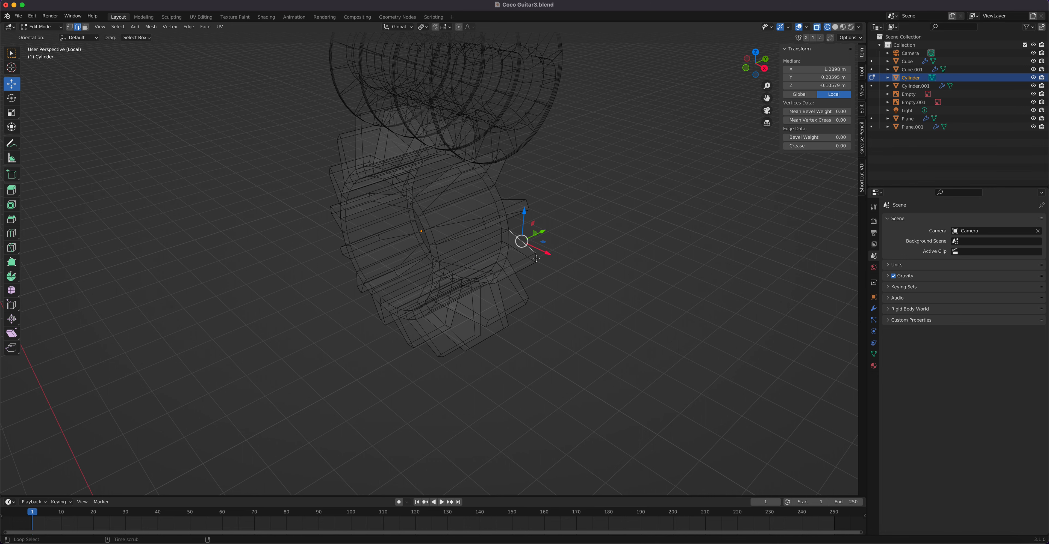
{"action": "left_click_drag", "start_coordinate": [522, 241], "coordinate": [535, 257]}
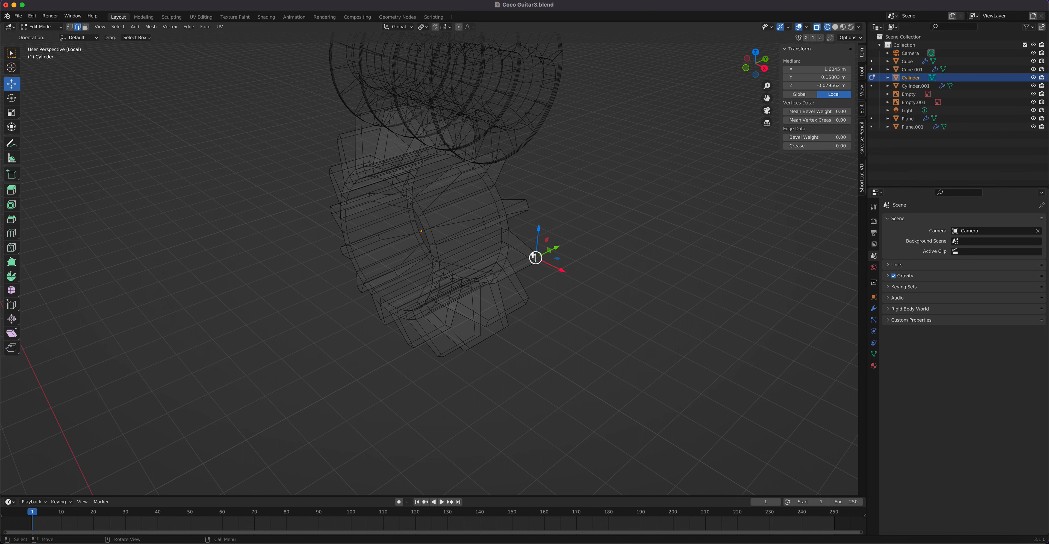
Step: Taper the gear teeth by scaling the tip vertices on both sides by about 0.459 along global Y, and leave Edit Mode
{"action": "key", "text": "KP_1"}
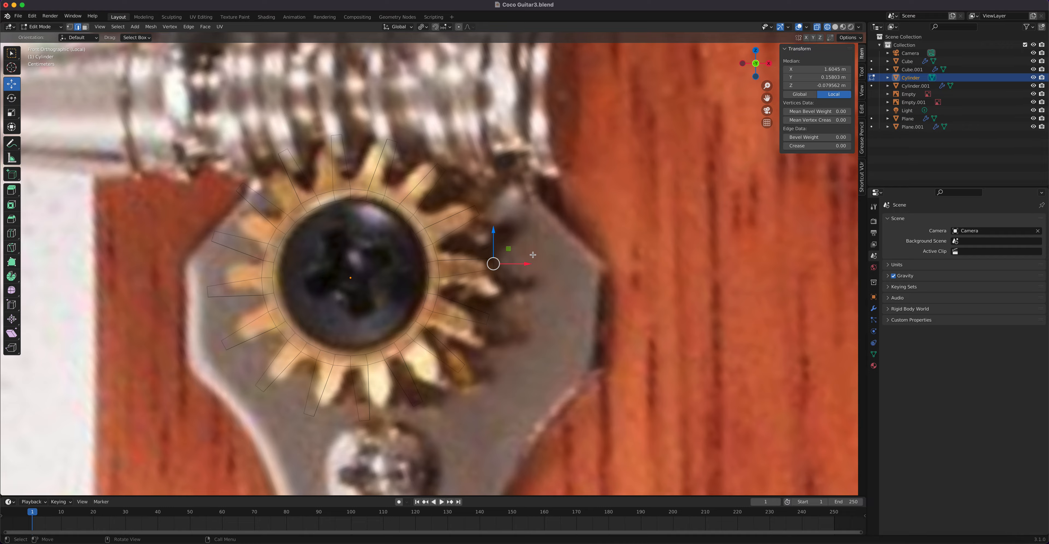
{"action": "key", "text": "KP_3"}
{"action": "key", "text": "1"}
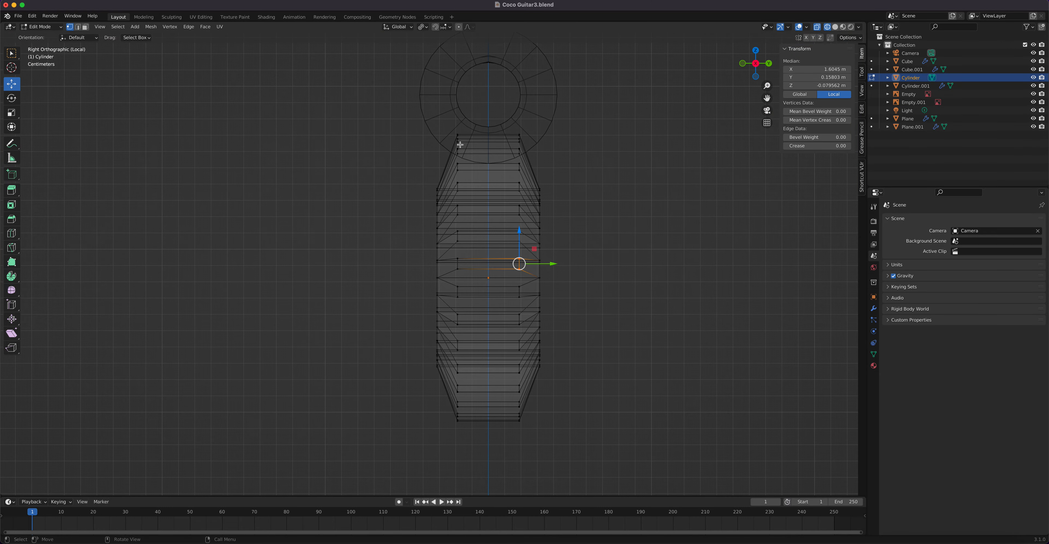
{"action": "left_click_drag", "start_coordinate": [453, 126], "coordinate": [472, 455]}
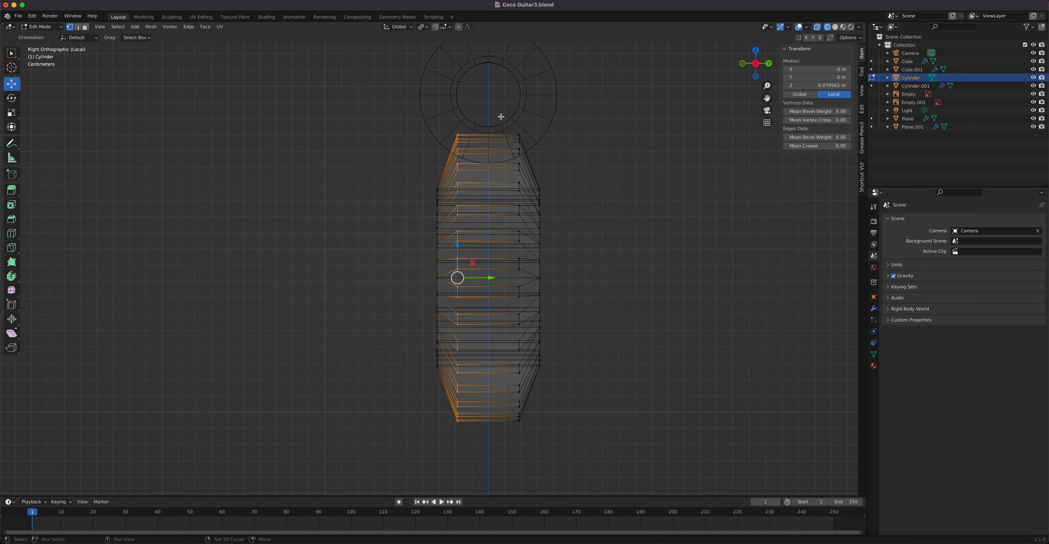
{"action": "left_click_drag", "start_coordinate": [501, 116], "coordinate": [525, 457], "text": "shift"}
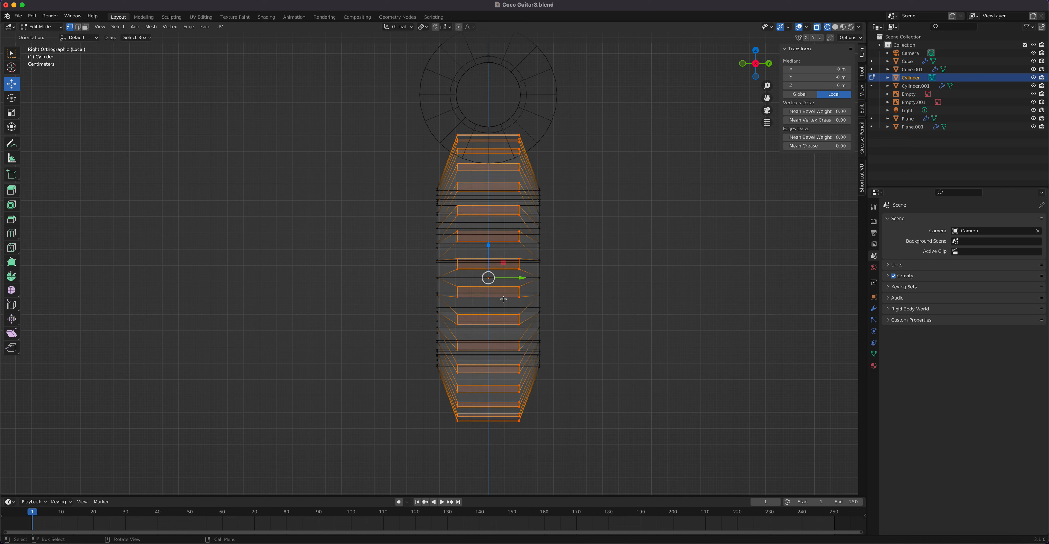
{"action": "key", "text": "s"}
{"action": "key", "text": "x"}
{"action": "key", "text": "y"}
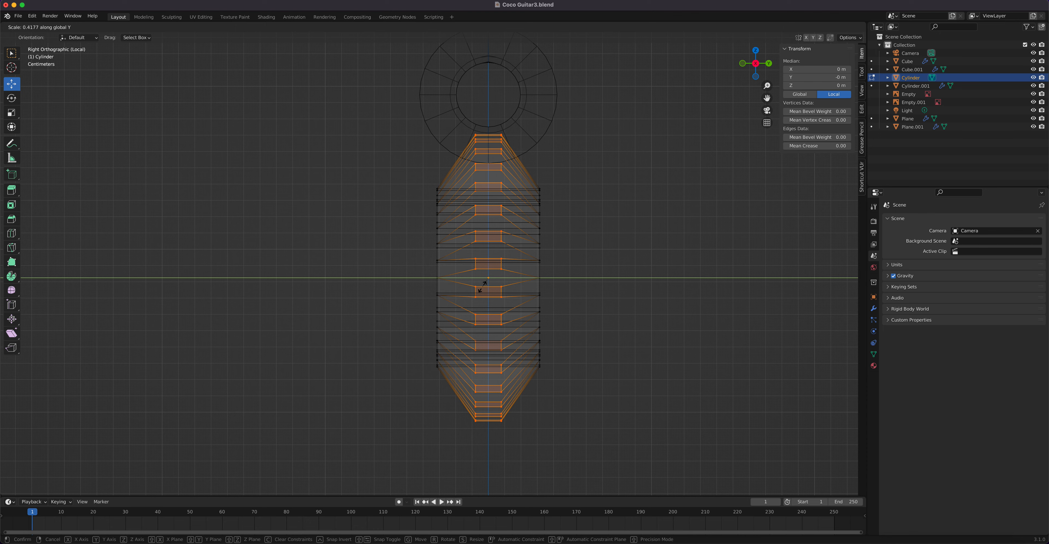
{"action": "left_click", "coordinate": [486, 287]}
{"action": "middle_click_drag", "start_coordinate": [490, 283], "coordinate": [590, 279]}
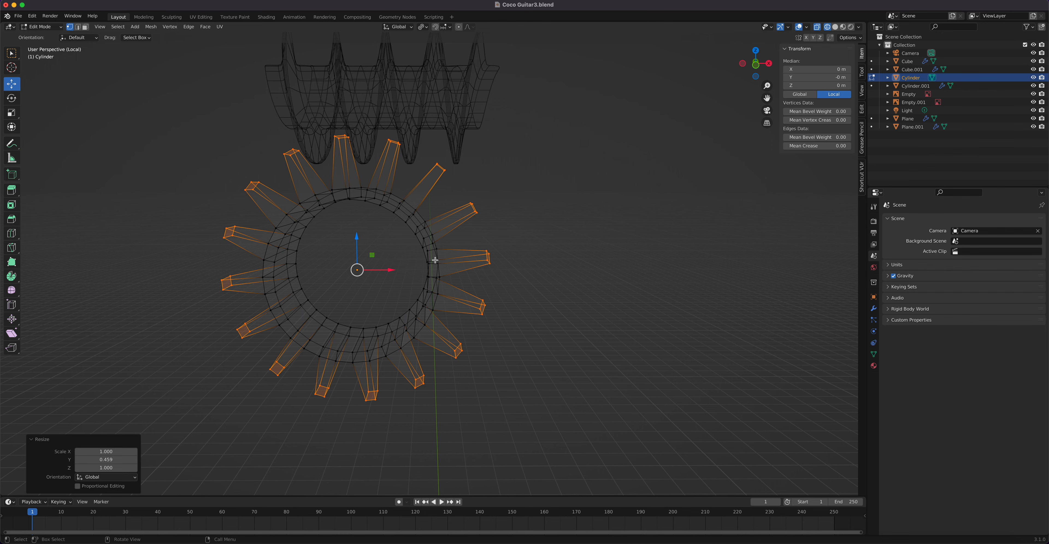
{"action": "key", "text": "KP_3"}
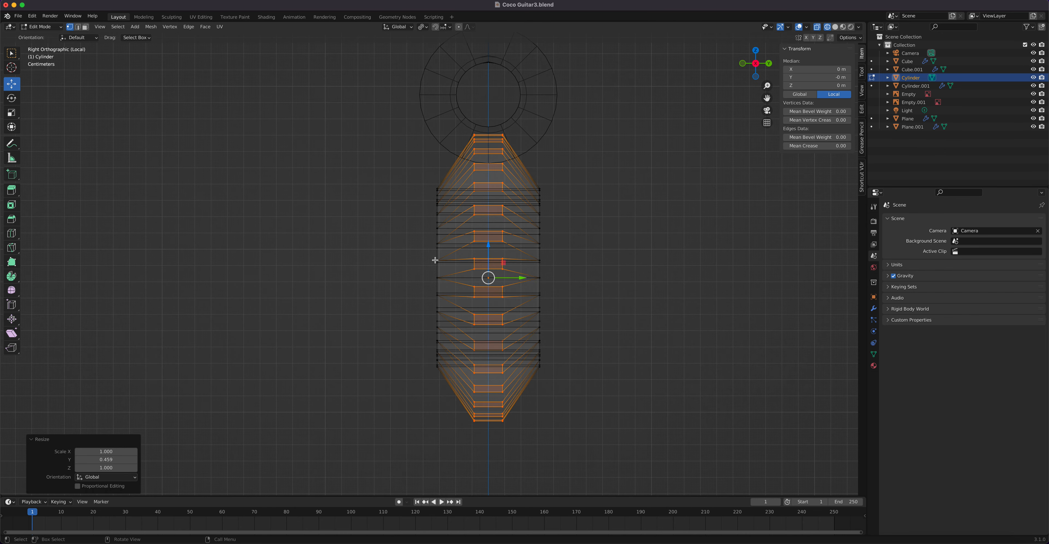
{"action": "key", "text": "ctrl+KP_1"}
{"action": "key", "text": "ctrl+KP_1"}
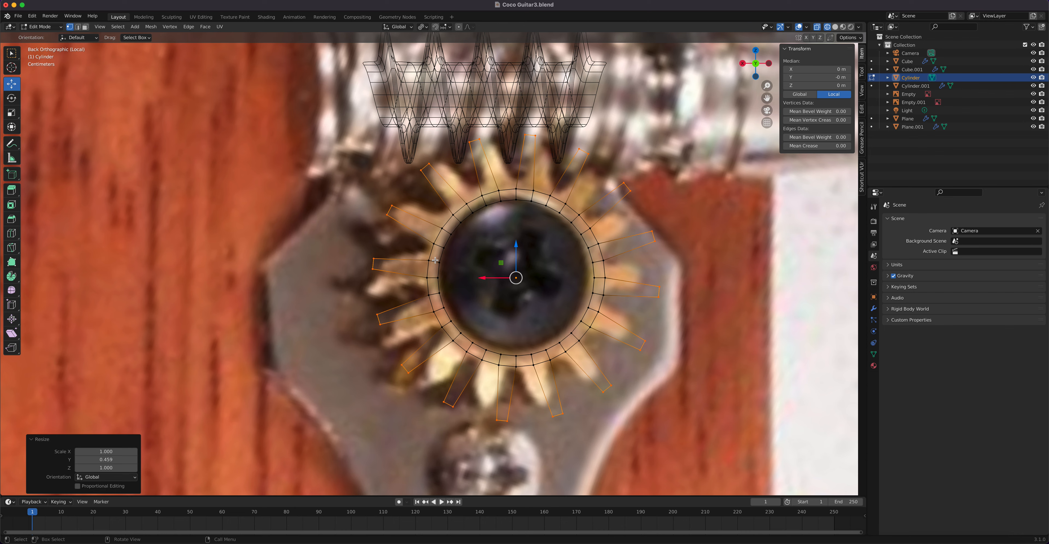
{"action": "scroll", "coordinate": [484, 203], "scroll_direction": "down", "scroll_amount": 4}
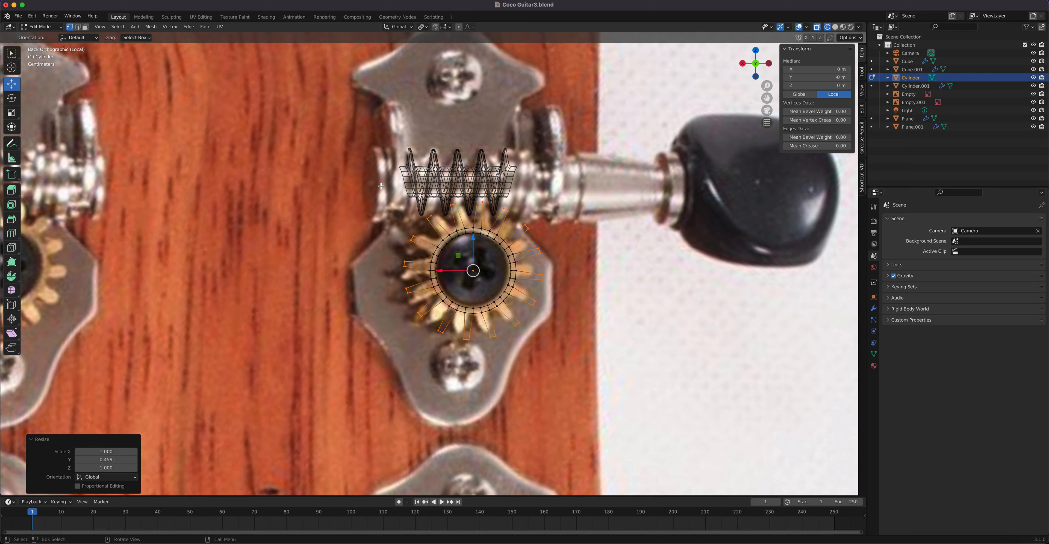
{"action": "key", "text": "Tab"}
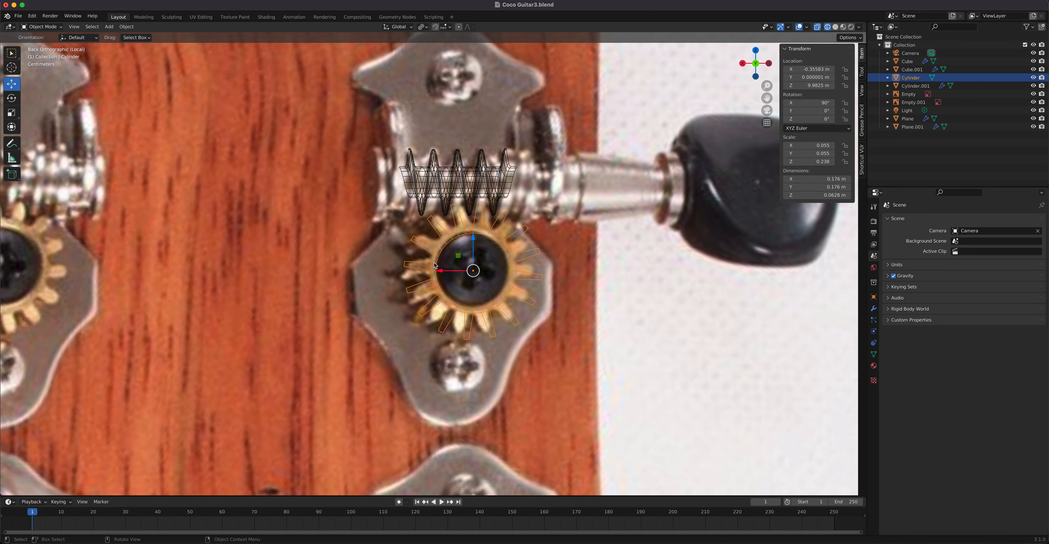
Step: Add a cylinder mesh and move it about 10.003 m along Z up to the headstock photo
{"action": "key", "text": "shift+a"}
{"action": "mouse_move", "coordinate": [436, 279]}
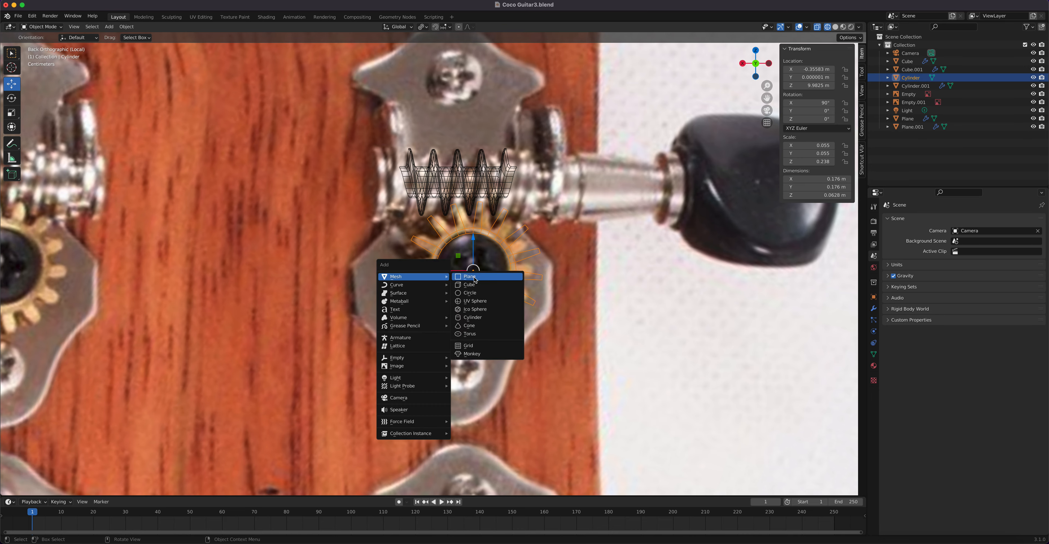
{"action": "left_click", "coordinate": [474, 318]}
{"action": "scroll", "coordinate": [386, 299], "scroll_direction": "down", "scroll_amount": 15}
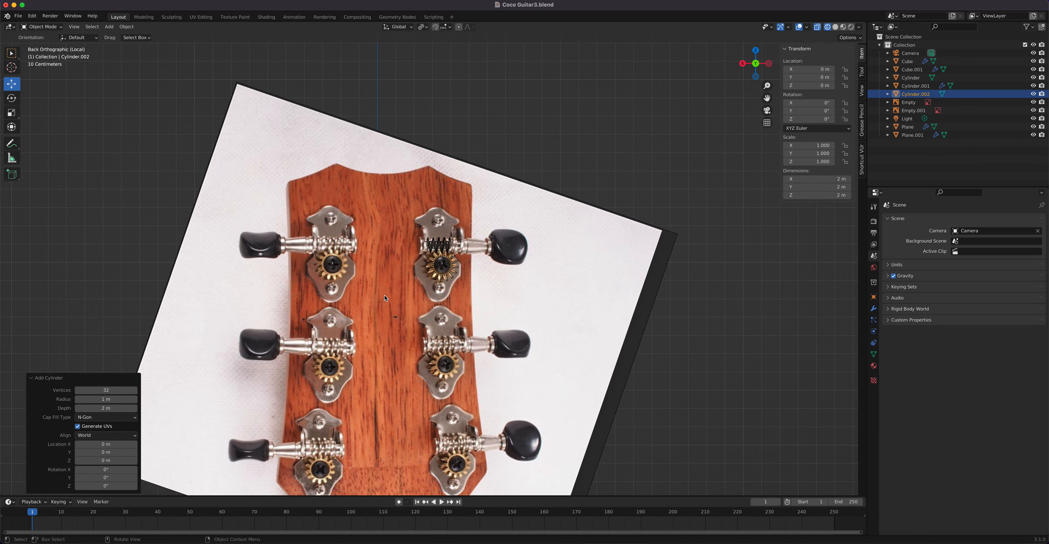
{"action": "scroll", "coordinate": [386, 299], "scroll_direction": "up", "scroll_amount": 5}
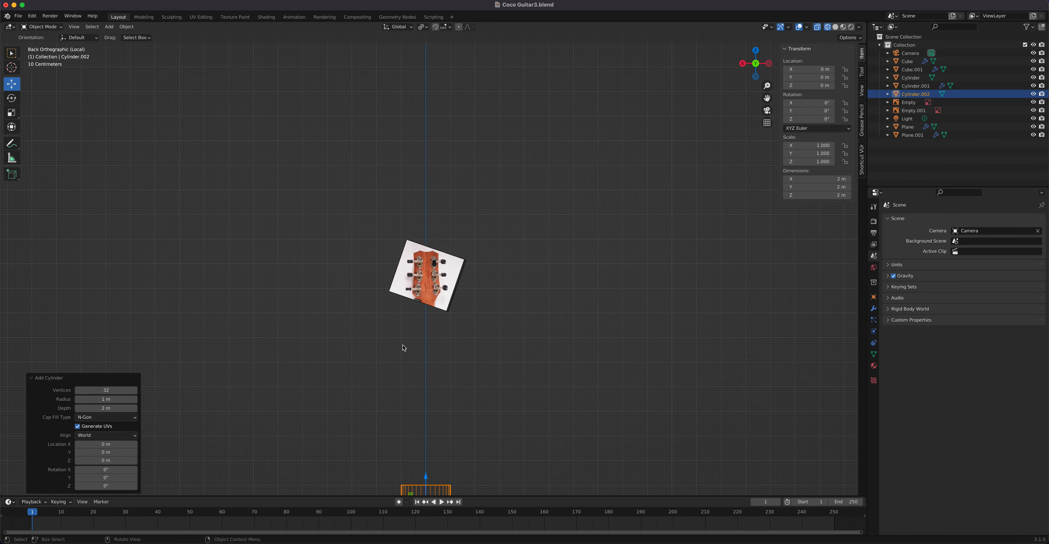
{"action": "left_click_drag", "start_coordinate": [430, 478], "coordinate": [436, 204]}
Step: Rotate the new cylinder -90° about global Y and scale it uniformly by about 0.071
{"action": "scroll", "coordinate": [436, 231], "scroll_direction": "up", "scroll_amount": 10}
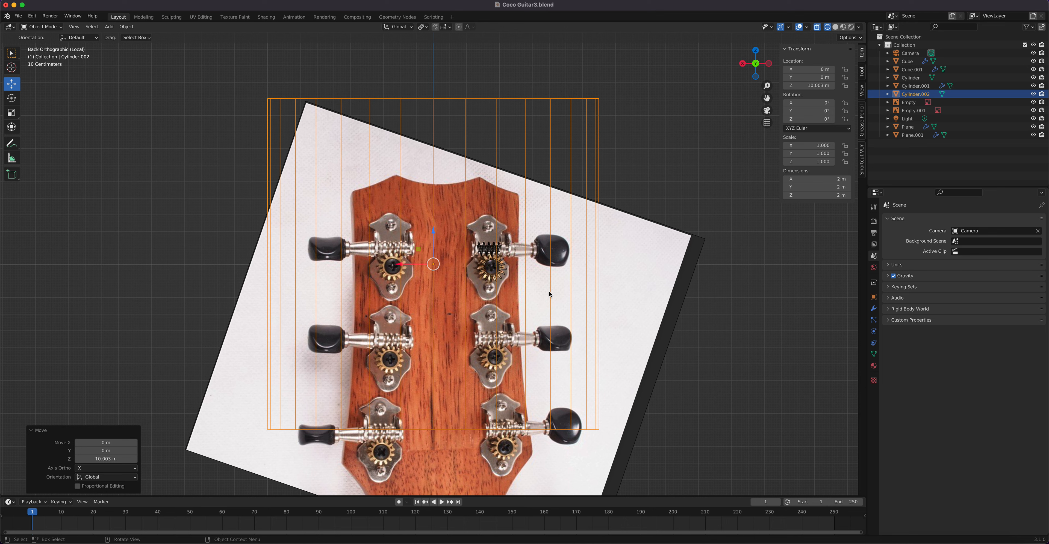
{"action": "key", "text": "r"}
{"action": "type", "text": "y-90"}
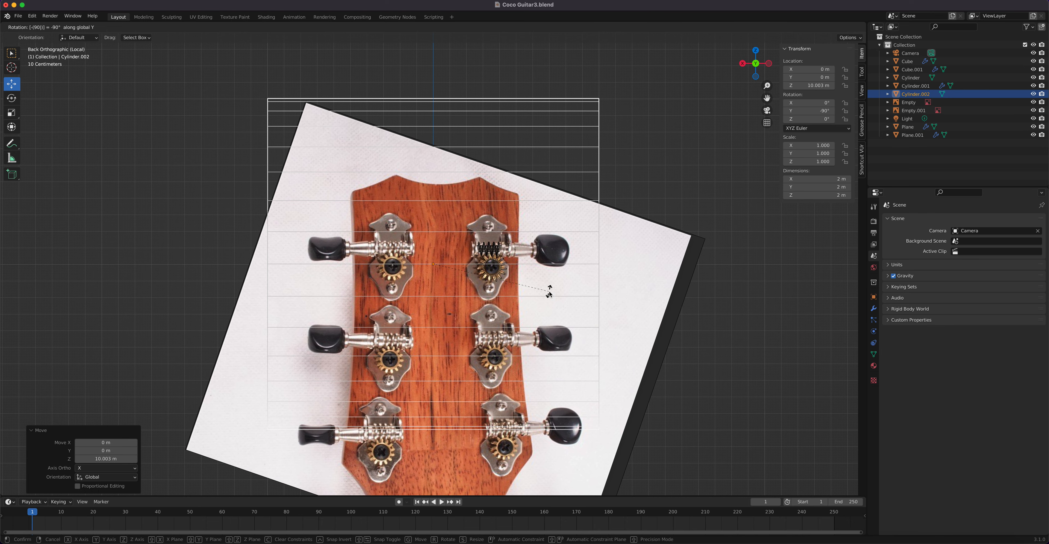
{"action": "key", "text": "Return"}
{"action": "key", "text": "s"}
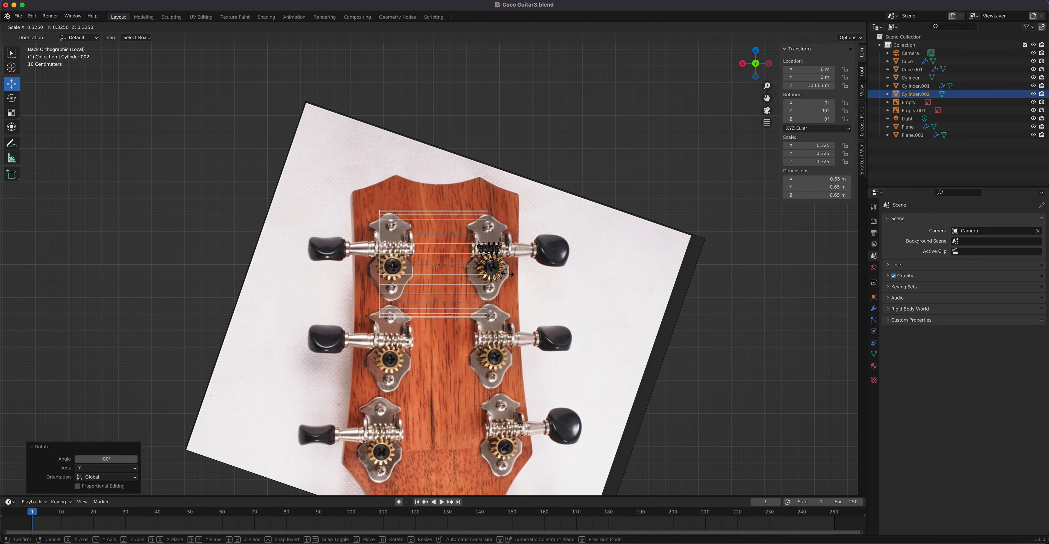
{"action": "left_click", "coordinate": [449, 264]}
Step: Move the cylinder about -0.237 m in X and 0.086 m in Z to the worm's inner end and scale it by about 0.71
{"action": "scroll", "coordinate": [461, 271], "scroll_direction": "up", "scroll_amount": 6}
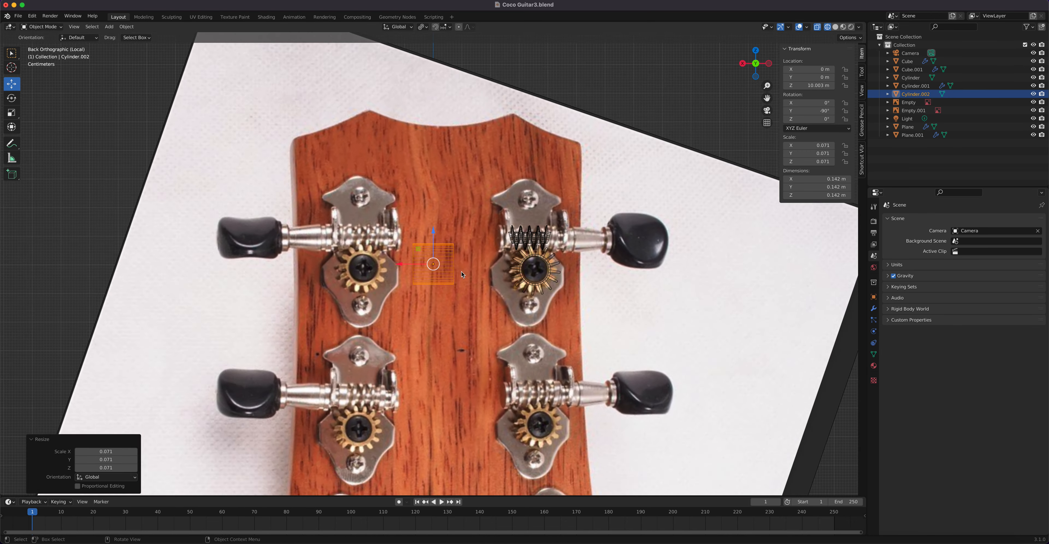
{"action": "key", "text": "g"}
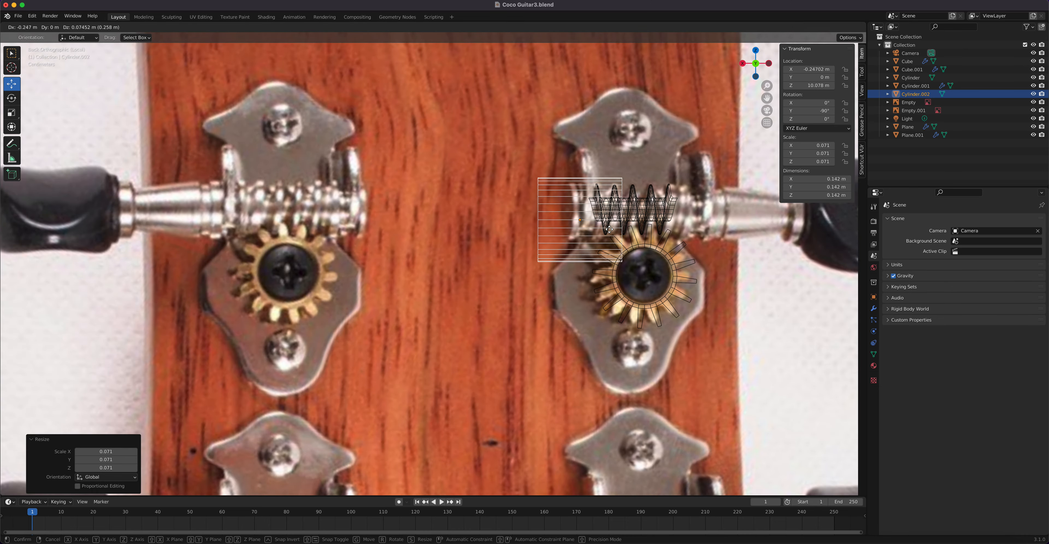
{"action": "left_click", "coordinate": [603, 222]}
{"action": "scroll", "coordinate": [604, 224], "scroll_direction": "up", "scroll_amount": 3}
{"action": "middle_click_drag", "start_coordinate": [688, 209], "coordinate": [445, 308], "text": "shift"}
{"action": "key", "text": "s"}
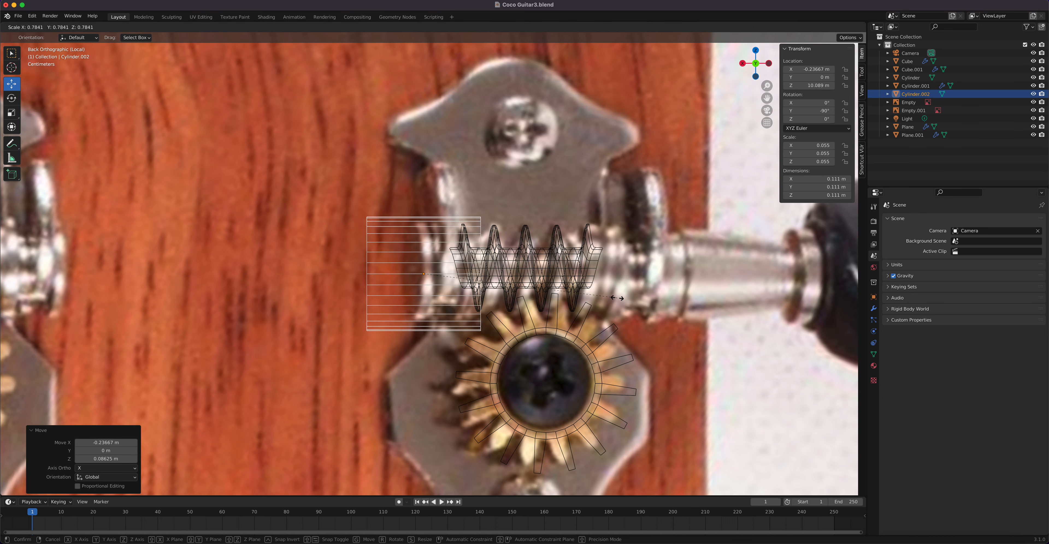
{"action": "left_click", "coordinate": [598, 293]}
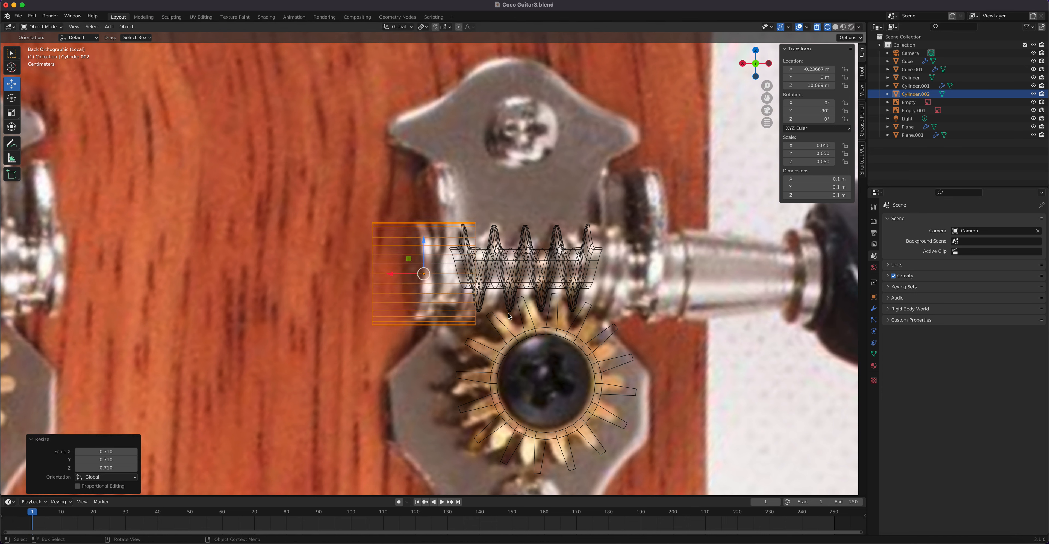
Step: Flatten the cylinder into a thin disc by scaling it about 0.156 along global X
{"action": "key", "text": "s"}
{"action": "key", "text": "x"}
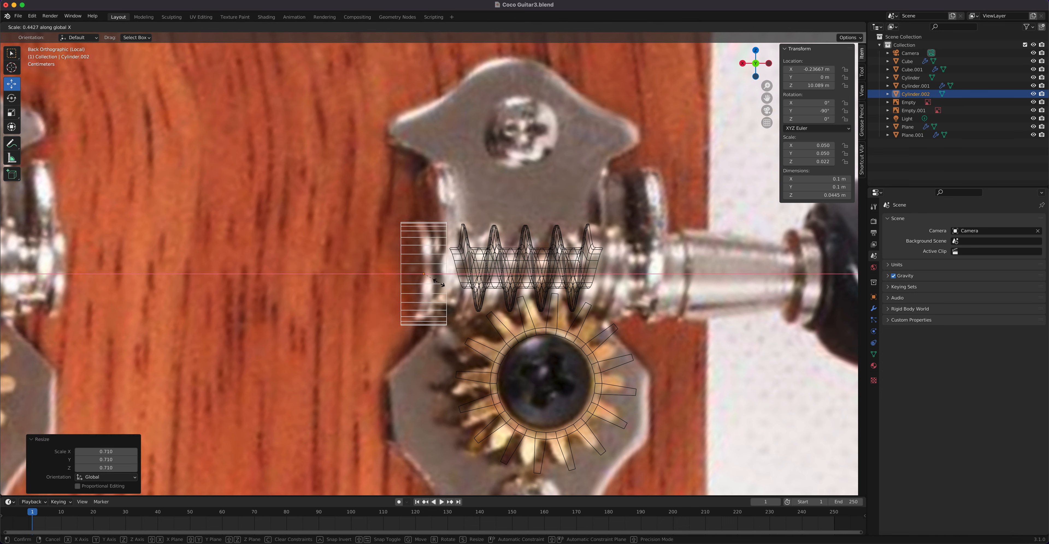
{"action": "left_click", "coordinate": [424, 274]}
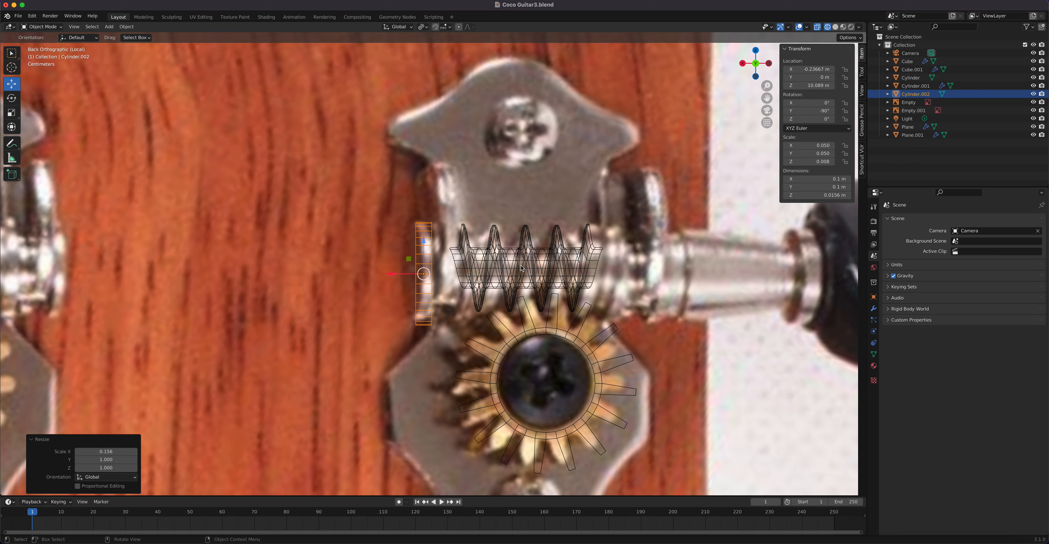
Step: Move the thin disc about -0.011 m along X at the worm's inner end and apply its scale
{"action": "left_click_drag", "start_coordinate": [393, 273], "coordinate": [404, 273]}
{"action": "key", "text": "KP_5"}
{"action": "middle_click_drag", "start_coordinate": [492, 271], "coordinate": [444, 275]}
{"action": "scroll", "coordinate": [441, 275], "scroll_direction": "up", "scroll_amount": 1}
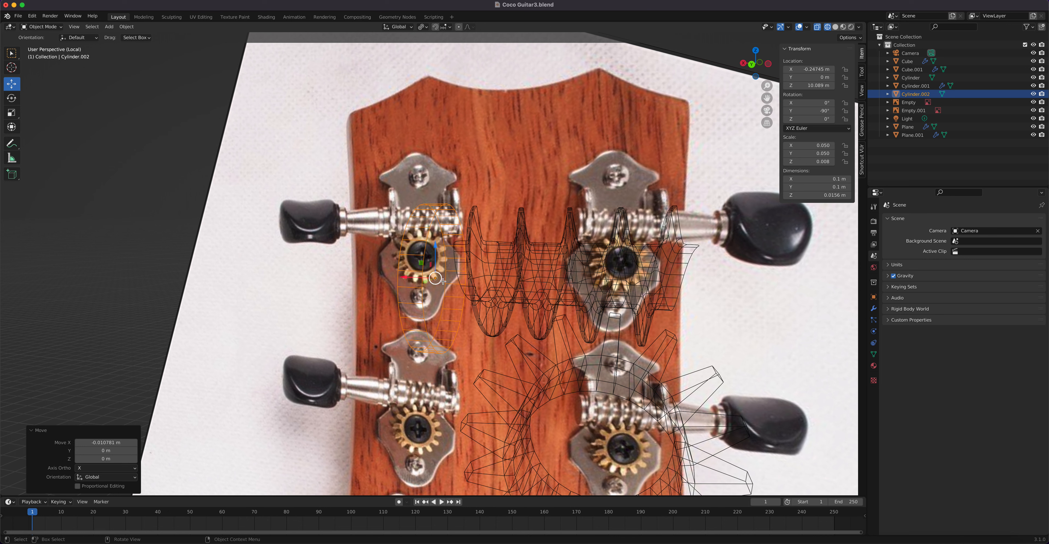
{"action": "key", "text": "Tab"}
{"action": "key", "text": "Tab"}
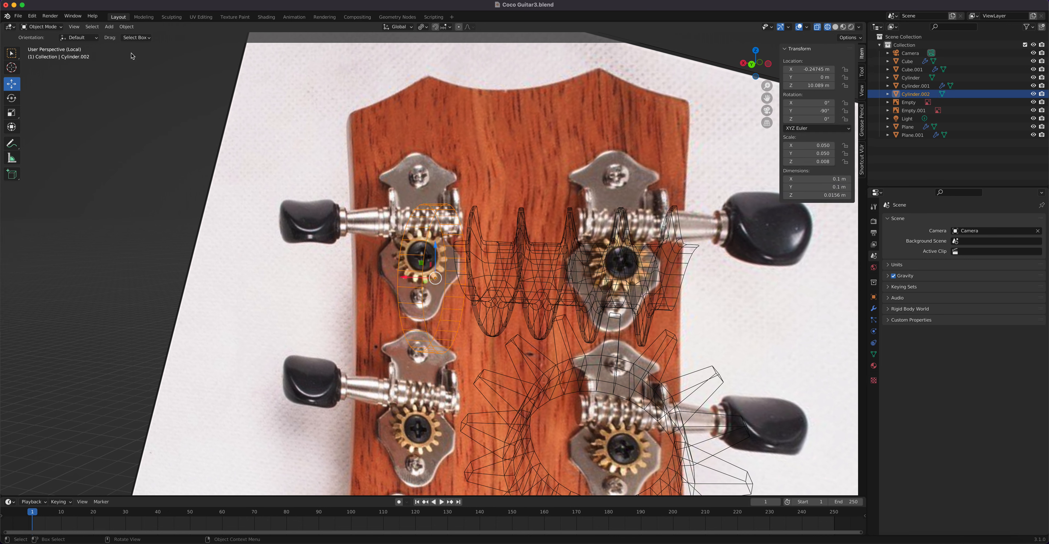
{"action": "left_click", "coordinate": [125, 28]}
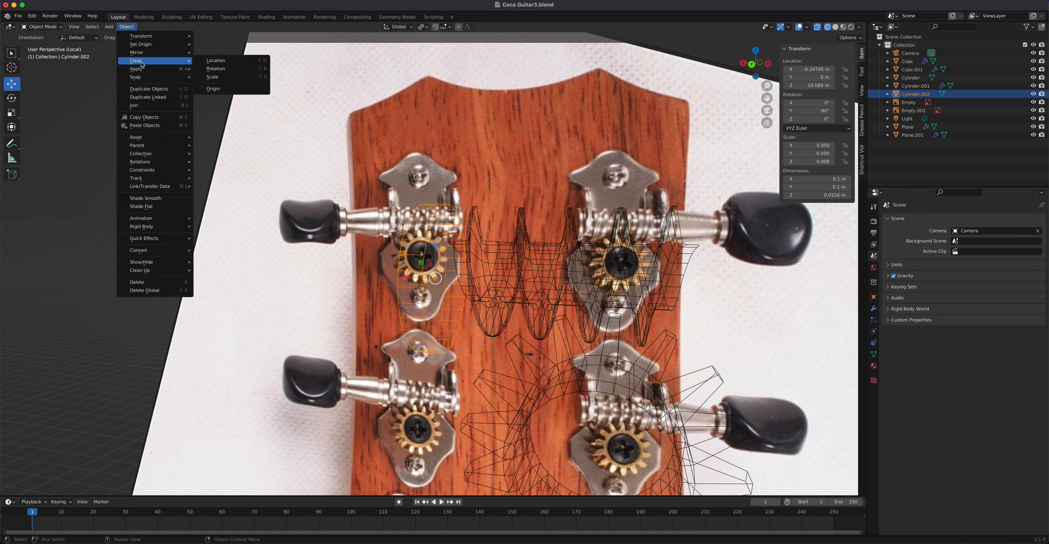
{"action": "left_click", "coordinate": [216, 87]}
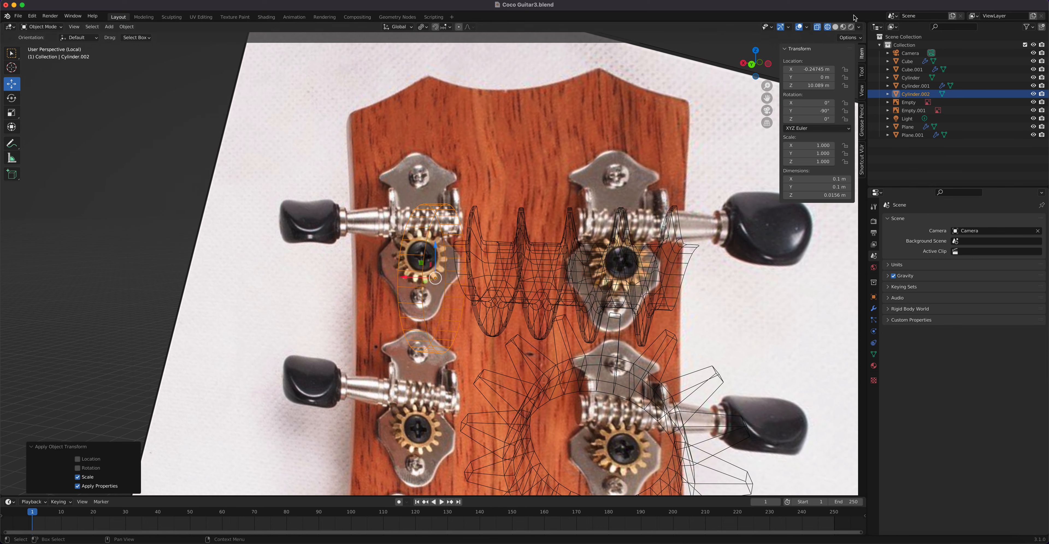
Step: With X-ray shading off, inset the disc's round face that points toward the worm by about 0.023 m
{"action": "key", "text": "alt+z"}
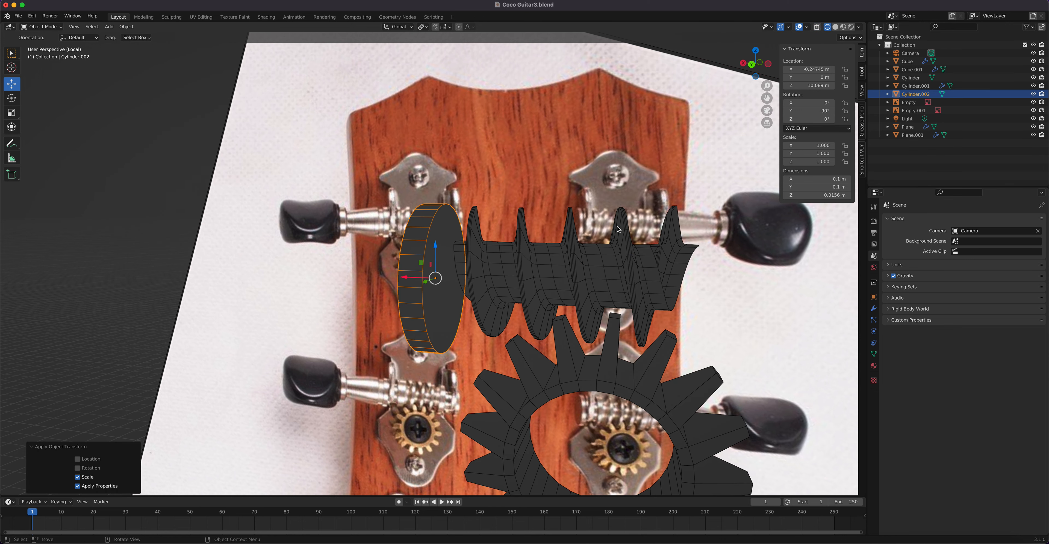
{"action": "left_click", "coordinate": [441, 292]}
{"action": "left_click", "coordinate": [441, 292]}
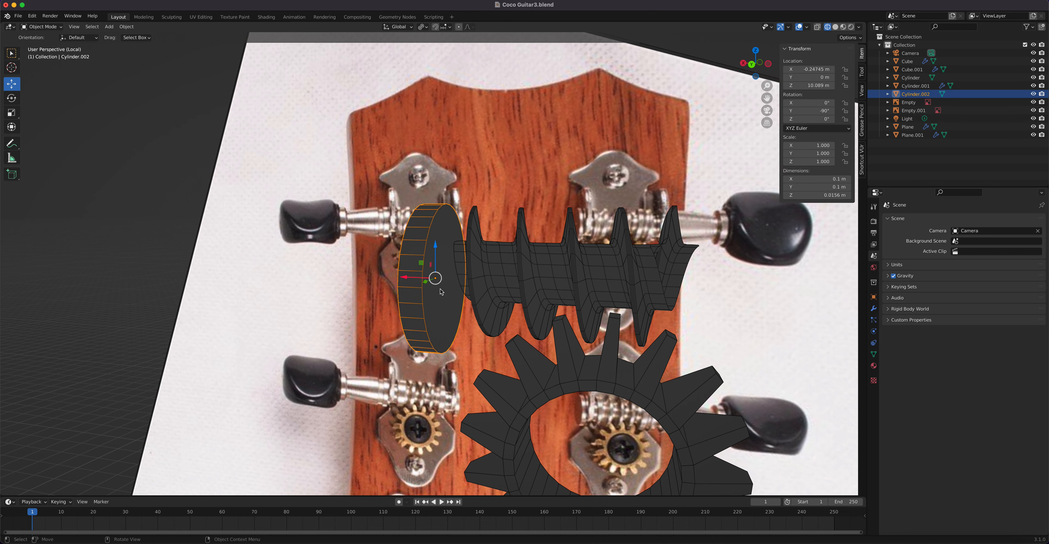
{"action": "key", "text": "Tab"}
{"action": "key", "text": "3"}
{"action": "left_click", "coordinate": [439, 289]}
{"action": "middle_click_drag", "start_coordinate": [496, 293], "coordinate": [510, 296]}
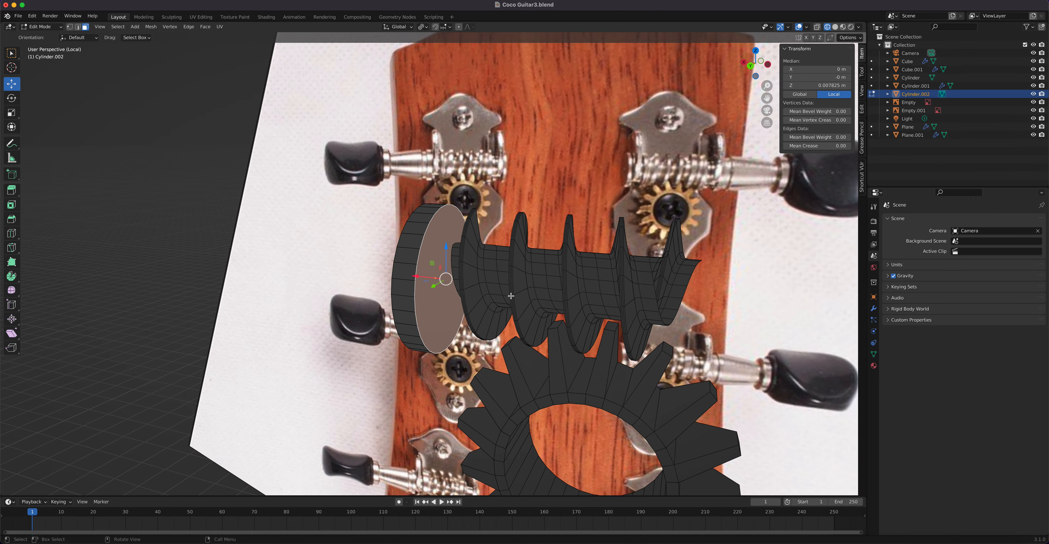
{"action": "key", "text": "i"}
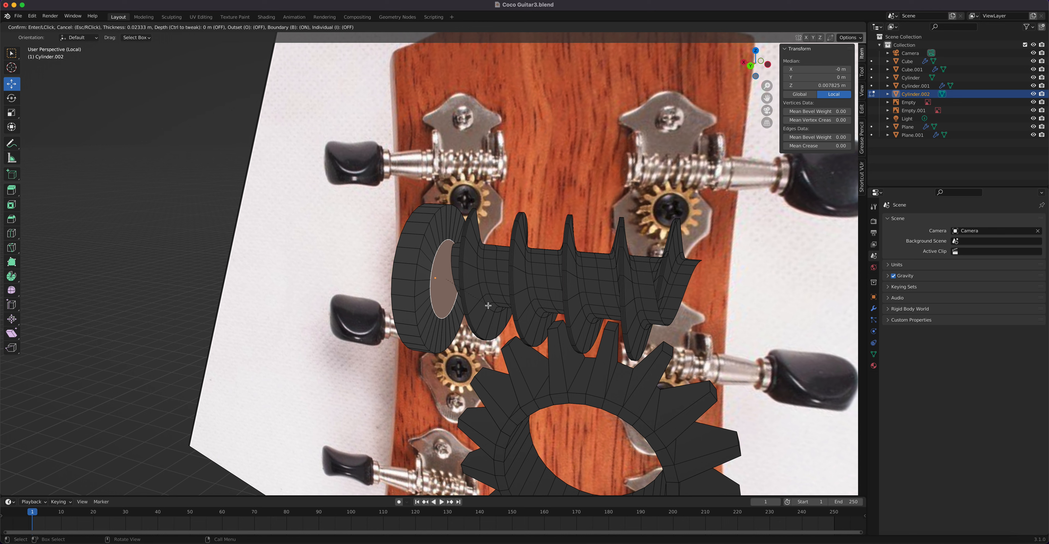
{"action": "left_click", "coordinate": [488, 303]}
Step: Extrude the inset face about 0.16 m through the worm, then pull its end back to the worm's middle
{"action": "key", "text": "e"}
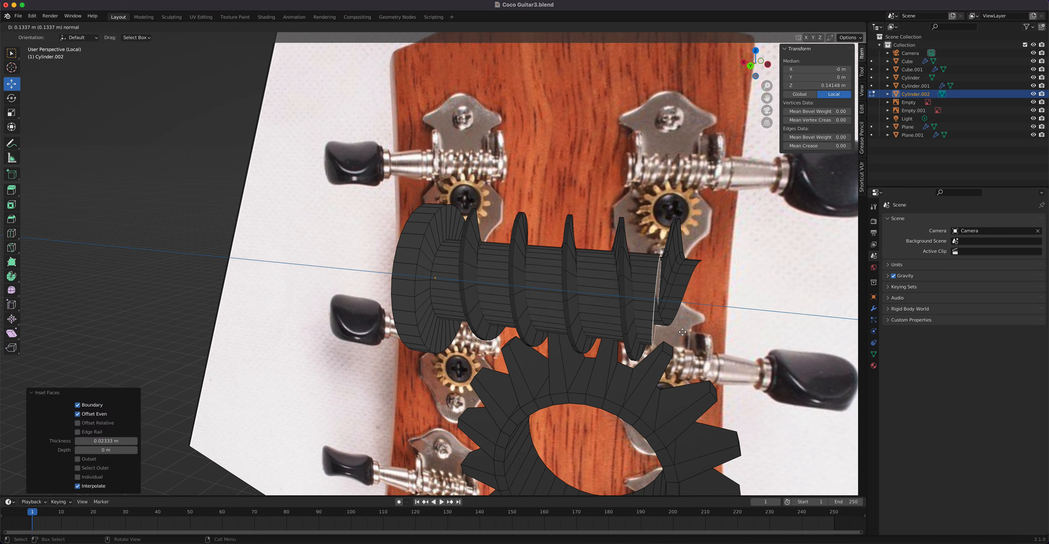
{"action": "left_click", "coordinate": [723, 334]}
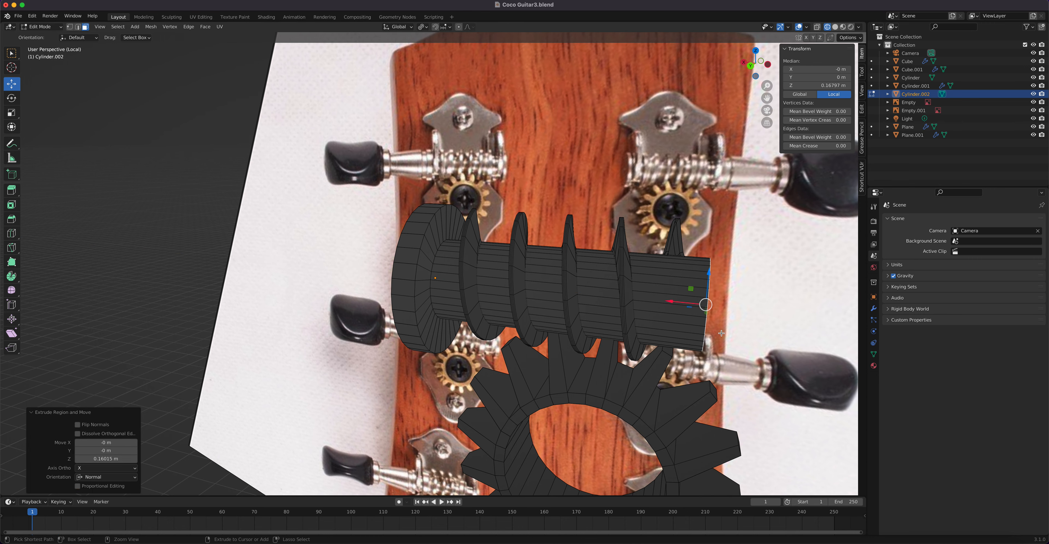
{"action": "key", "text": "ctrl+KP_1"}
{"action": "scroll", "coordinate": [707, 317], "scroll_direction": "up", "scroll_amount": 1}
{"action": "middle_click_drag", "start_coordinate": [707, 317], "coordinate": [567, 291], "text": "shift"}
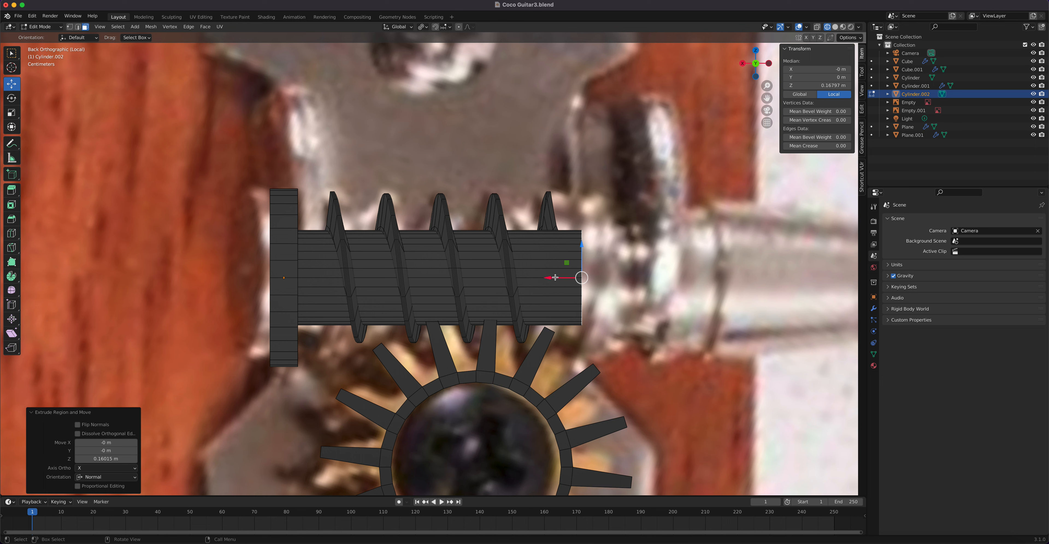
{"action": "left_click_drag", "start_coordinate": [555, 277], "coordinate": [387, 275]}
{"action": "key", "text": "Tab"}
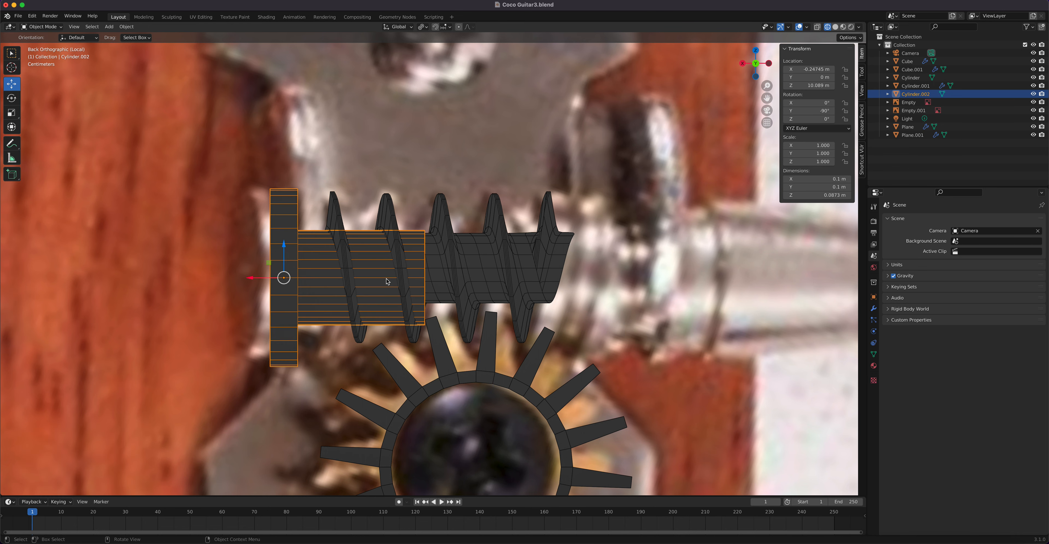
Step: Duplicate the disc with its half shaft and rotate the copy -180° in the back view
{"action": "key", "text": "shift+d"}
{"action": "key", "text": "r"}
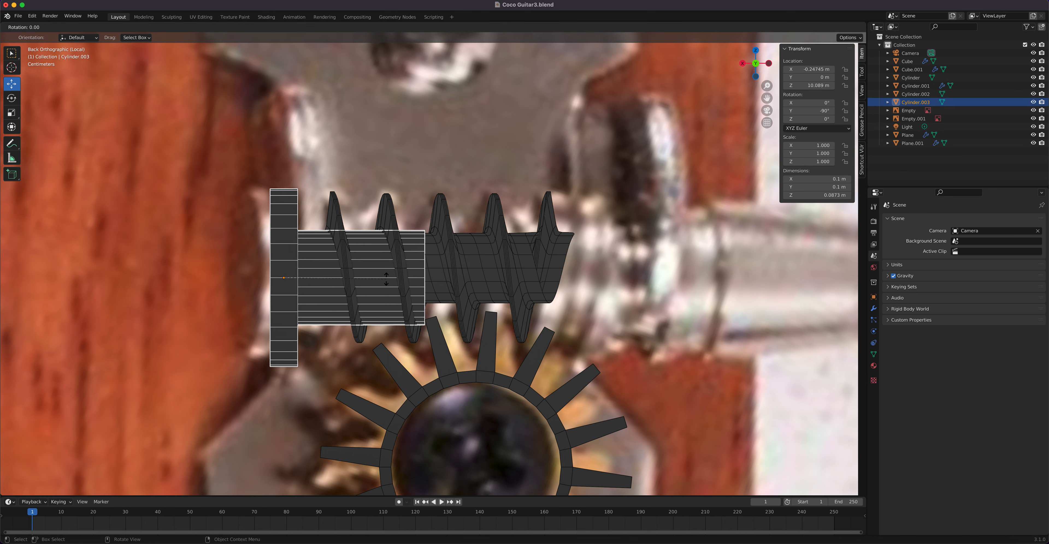
{"action": "key", "text": "ctrl"}
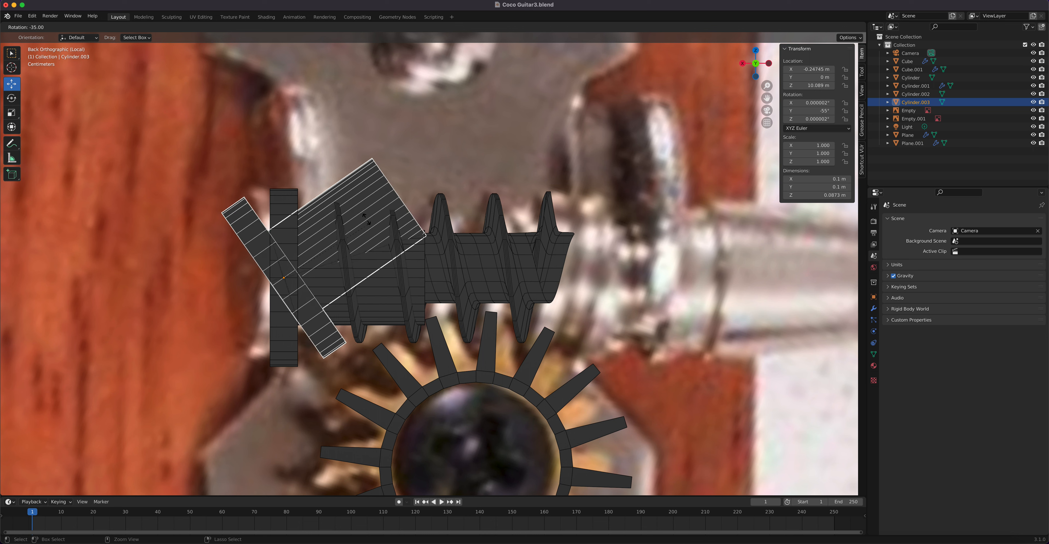
{"action": "left_click", "coordinate": [247, 277]}
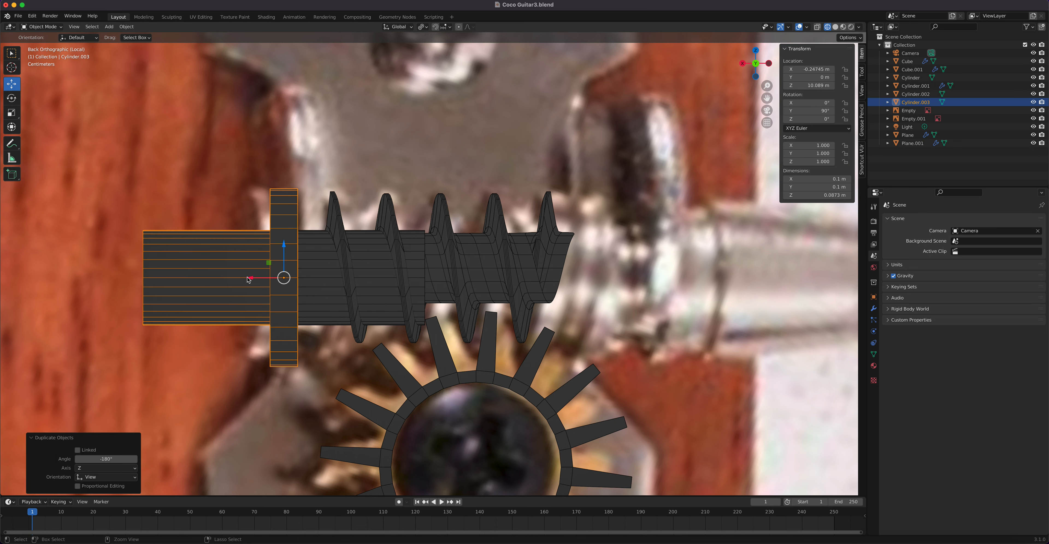
Step: Move the rotated copy about -0.159 m along X so its shaft end meets the original's shaft end
{"action": "key", "text": "g"}
{"action": "key", "text": "x"}
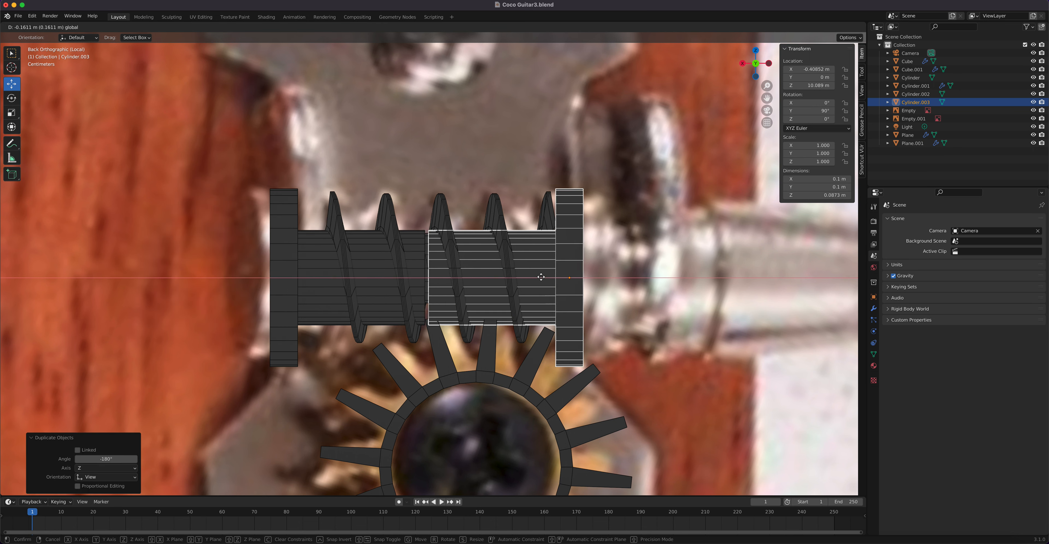
{"action": "left_click", "coordinate": [536, 277]}
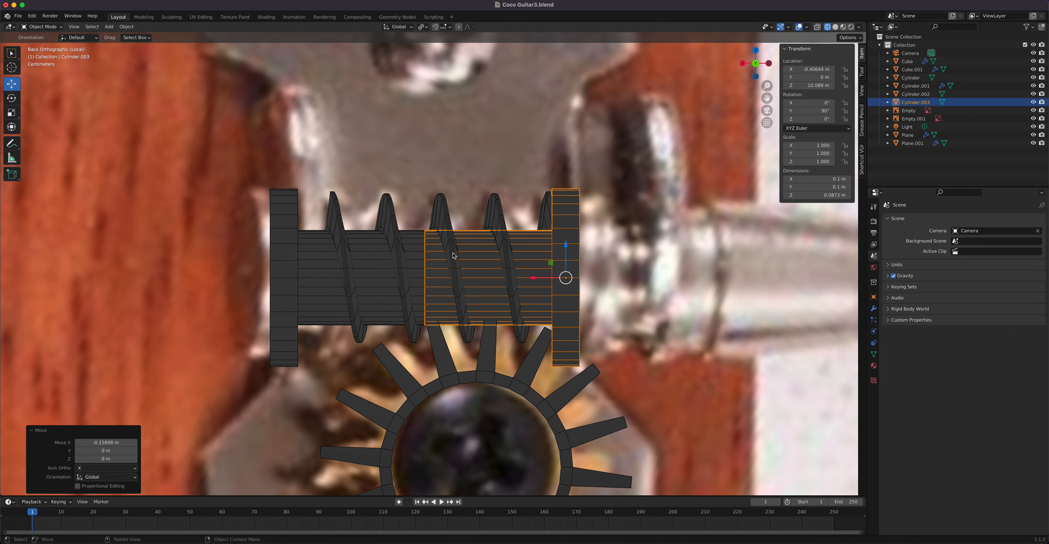
Step: Join the two disc-and-shaft halves into one object
{"action": "scroll", "coordinate": [448, 253], "scroll_direction": "up", "scroll_amount": 4}
{"action": "left_click", "coordinate": [421, 237], "text": "shift"}
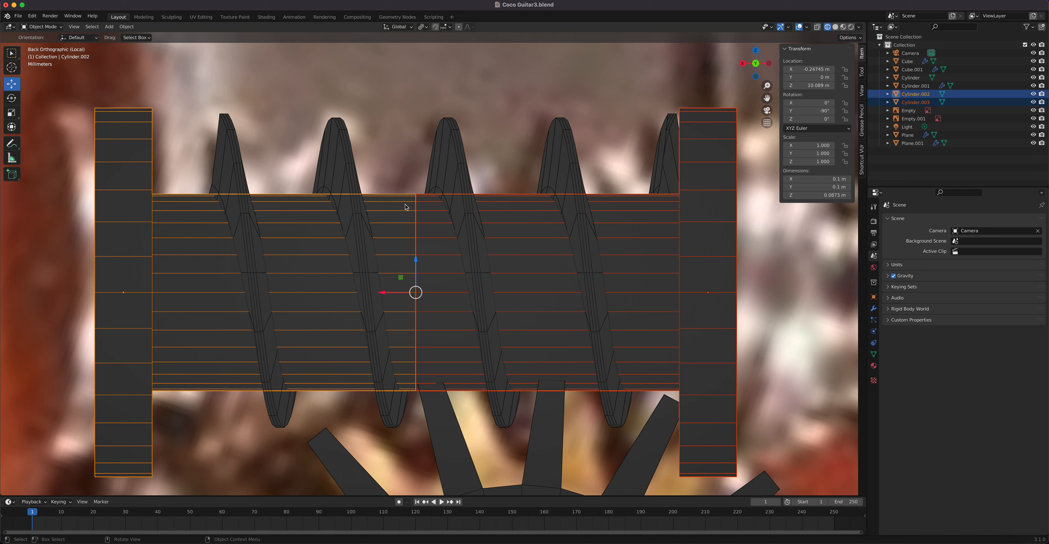
{"action": "key", "text": "ctrl+j"}
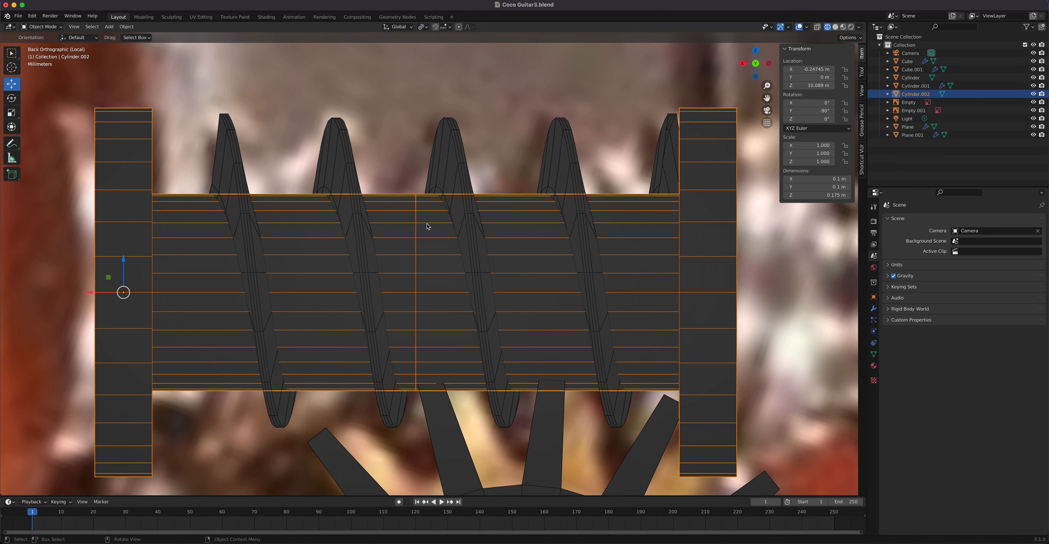
Step: Merge all vertices of the joined spool by distance with a merge distance of 0.0001 m
{"action": "key", "text": "Tab"}
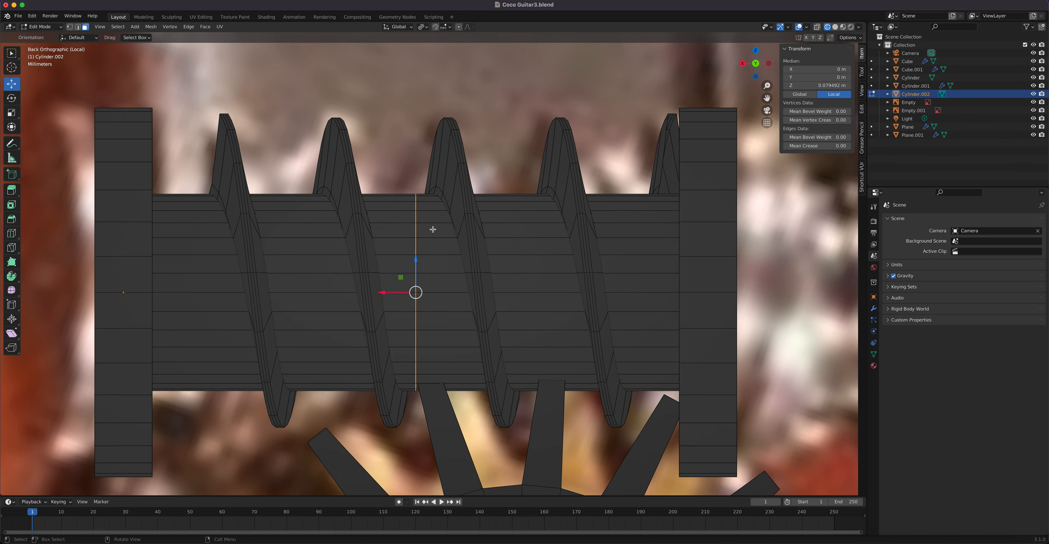
{"action": "key", "text": "1"}
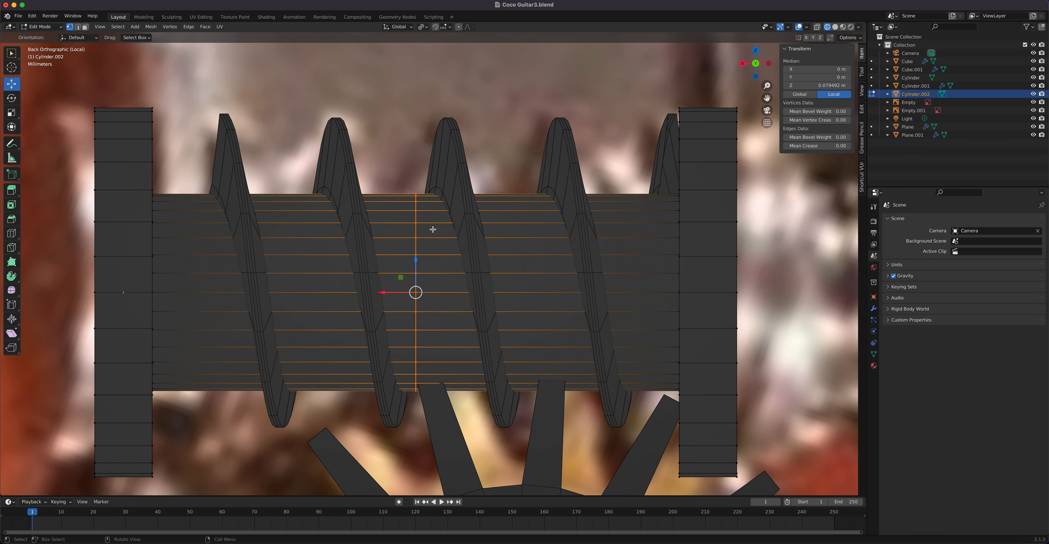
{"action": "key", "text": "a"}
{"action": "key", "text": "m"}
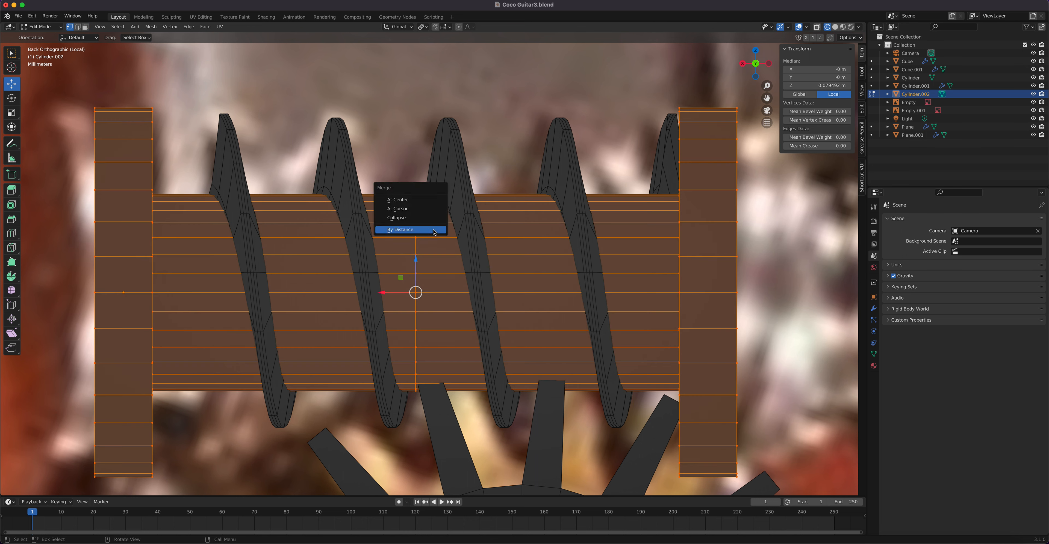
{"action": "left_click", "coordinate": [433, 229]}
{"action": "left_click", "coordinate": [134, 469]}
{"action": "left_click", "coordinate": [77, 468]}
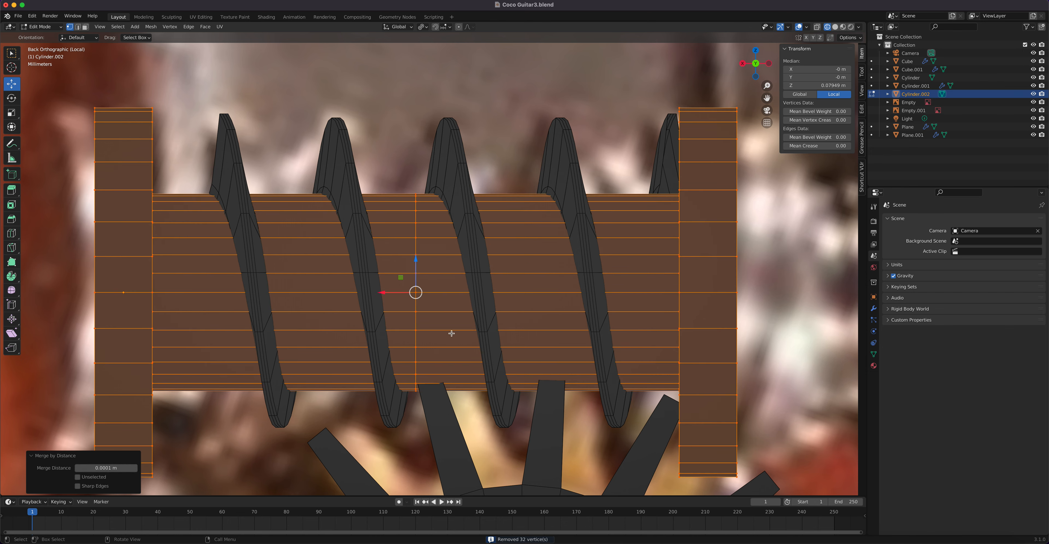
{"action": "key", "text": "Tab"}
Step: Set the joined spool's origin to its geometry
{"action": "scroll", "coordinate": [466, 296], "scroll_direction": "down", "scroll_amount": 4}
{"action": "scroll", "coordinate": [485, 298], "scroll_direction": "up", "scroll_amount": 1}
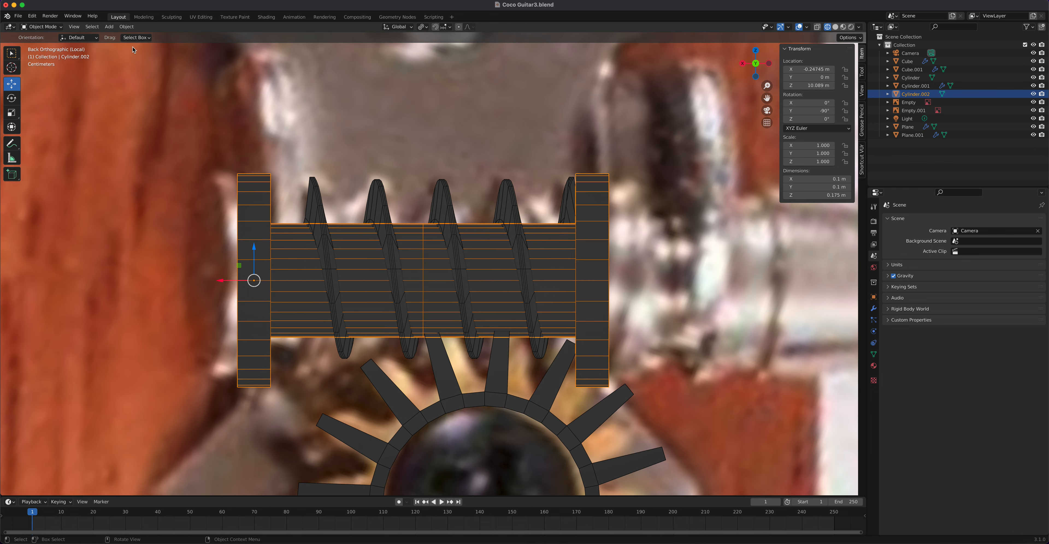
{"action": "left_click", "coordinate": [126, 27]}
{"action": "mouse_move", "coordinate": [158, 44]}
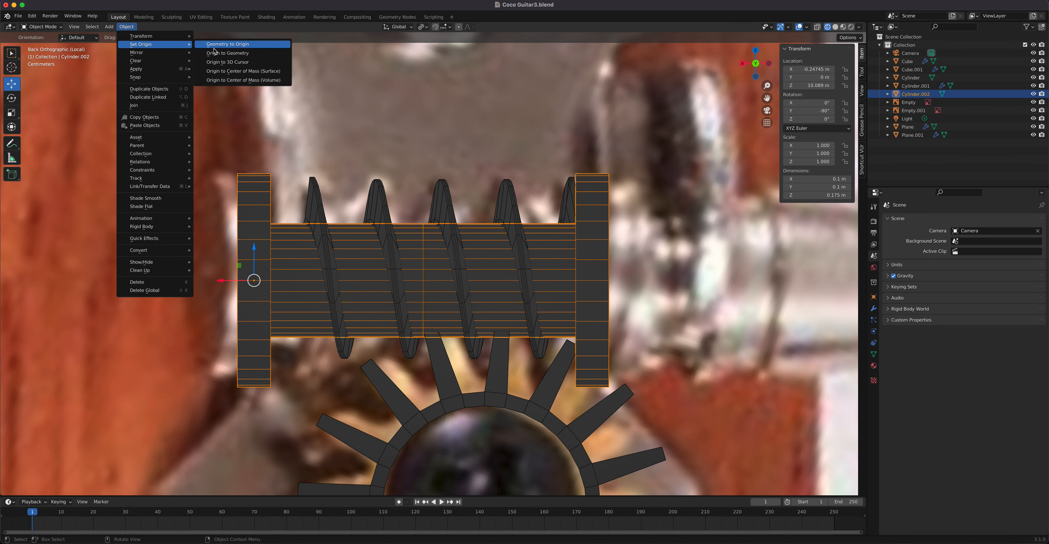
{"action": "left_click", "coordinate": [228, 57]}
Step: Move the spool about -0.013 m along global X to align it around the worm thread
{"action": "key", "text": "g"}
{"action": "key", "text": "x"}
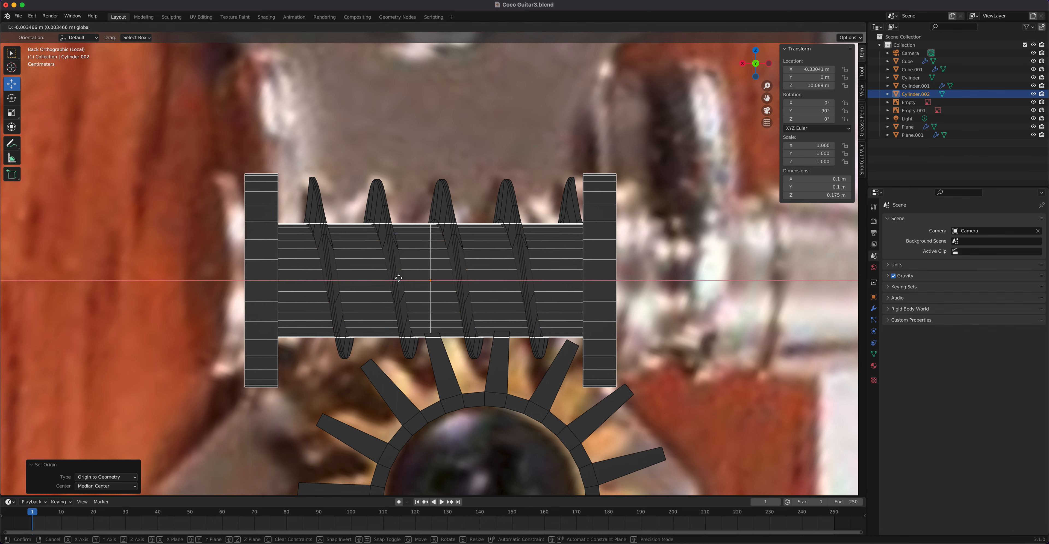
{"action": "left_click_drag", "start_coordinate": [424, 278], "coordinate": [419, 278]}
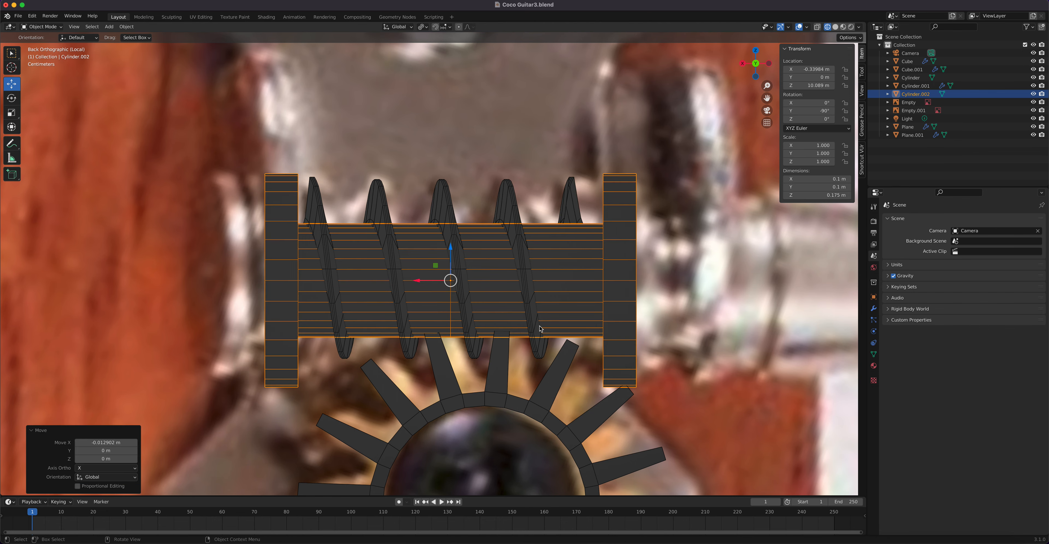
Step: Select the spool's knob-side disc vertices in X-ray and slide them outward along X toward the tuning knob
{"action": "scroll", "coordinate": [540, 329], "scroll_direction": "down", "scroll_amount": 4}
{"action": "scroll", "coordinate": [539, 327], "scroll_direction": "down", "scroll_amount": 4}
{"action": "scroll", "coordinate": [535, 335], "scroll_direction": "up", "scroll_amount": 4}
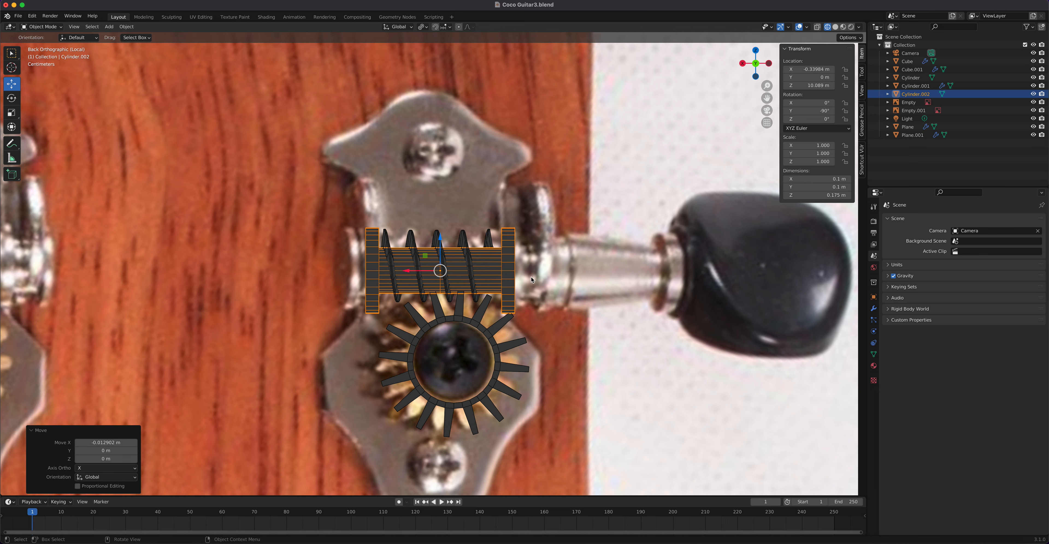
{"action": "scroll", "coordinate": [531, 279], "scroll_direction": "up", "scroll_amount": 1}
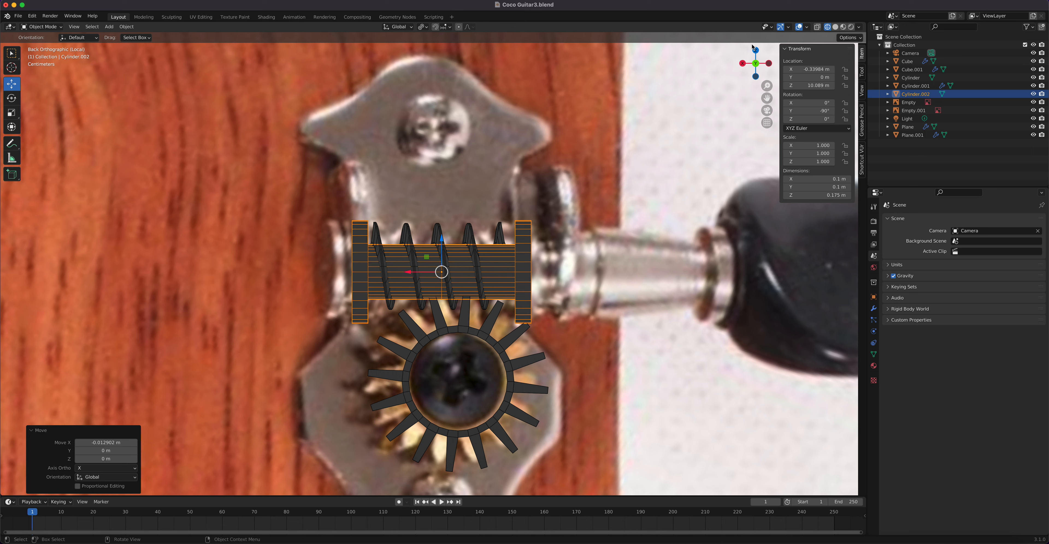
{"action": "key", "text": "Tab"}
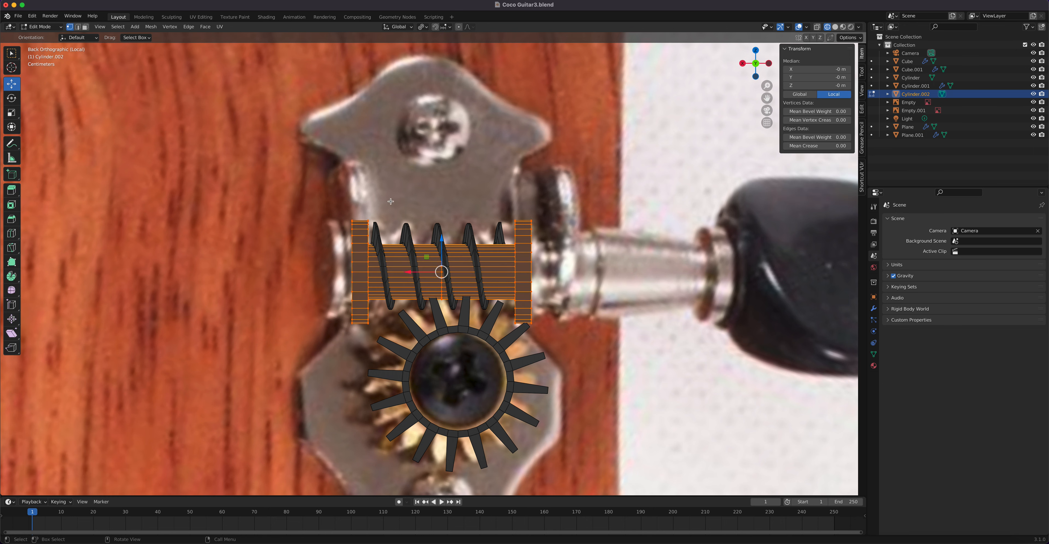
{"action": "left_click", "coordinate": [816, 27]}
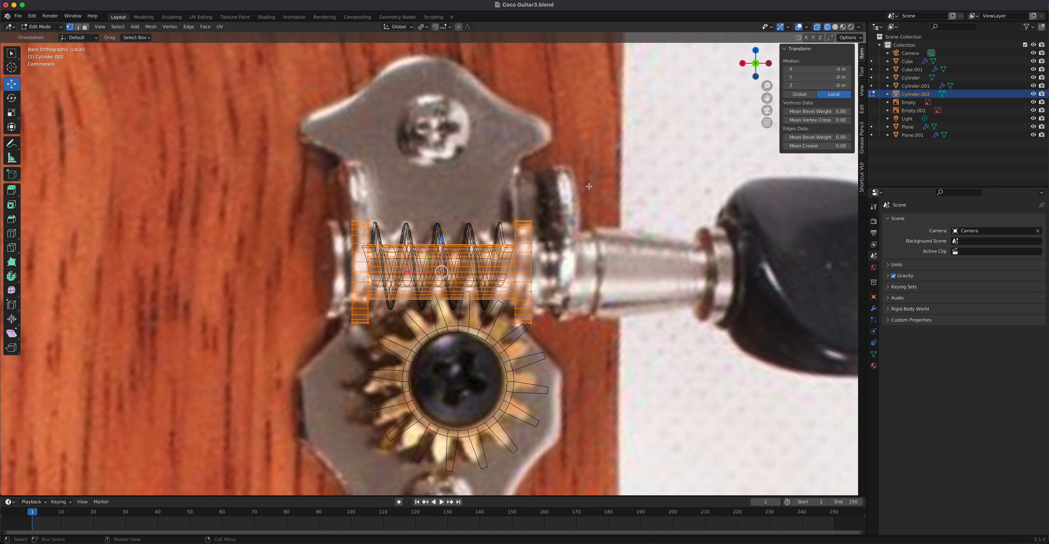
{"action": "left_click_drag", "start_coordinate": [510, 202], "coordinate": [561, 379]}
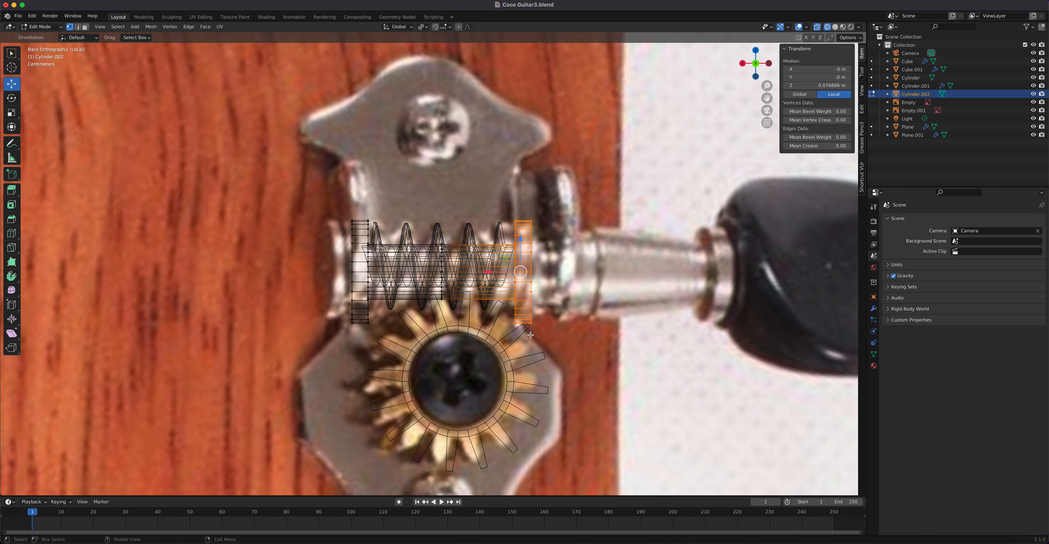
{"action": "left_click_drag", "start_coordinate": [488, 272], "coordinate": [507, 273]}
Step: Move the spool's inner-end disc about 0.005 m and its knob-side disc about -0.014 m along global X
{"action": "left_click_drag", "start_coordinate": [317, 188], "coordinate": [374, 370]}
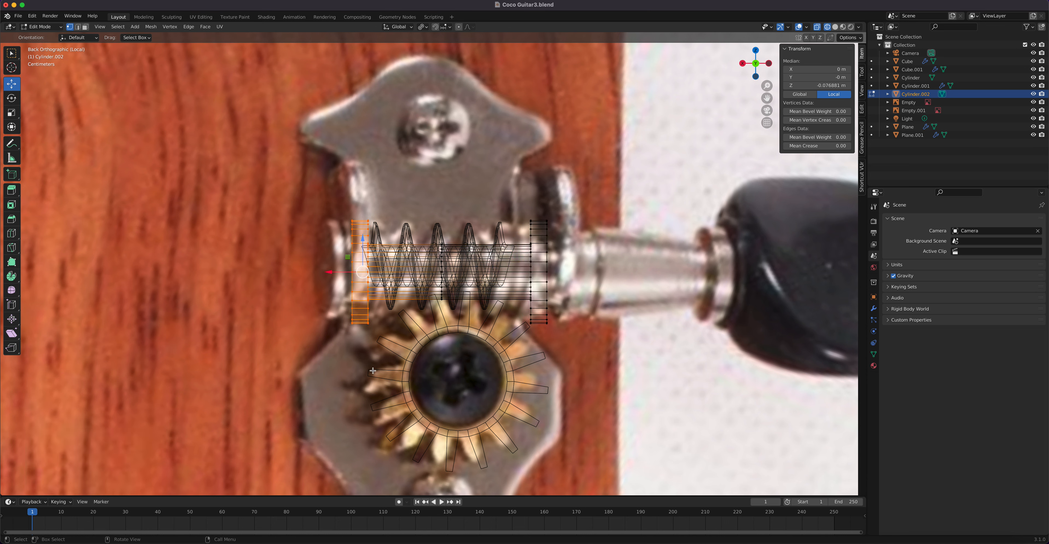
{"action": "mouse_move", "coordinate": [333, 272]}
{"action": "left_mouse_down"}
{"action": "mouse_move", "coordinate": [314, 272]}
{"action": "mouse_move", "coordinate": [328, 278]}
{"action": "left_mouse_up"}
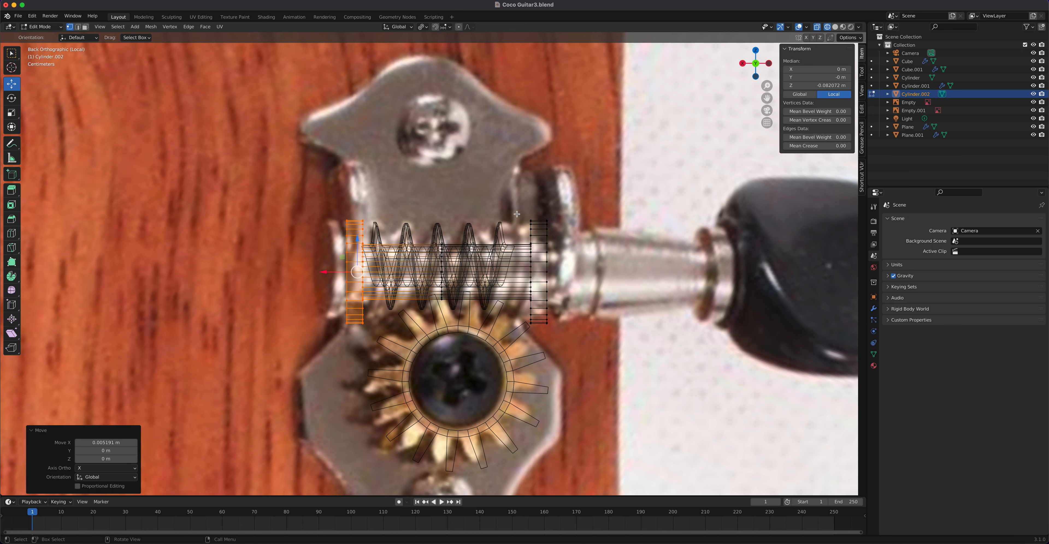
{"action": "left_click_drag", "start_coordinate": [517, 214], "coordinate": [572, 354]}
{"action": "left_click_drag", "start_coordinate": [504, 272], "coordinate": [519, 272]}
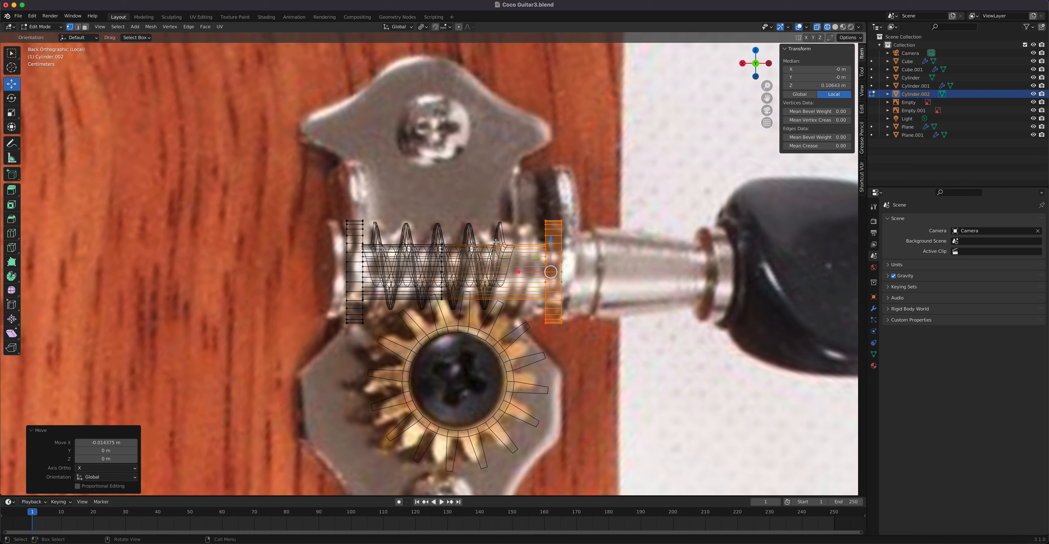
Step: Move the worm thread about -0.022 m along global X to center it between the spool's two discs
{"action": "key", "text": "Tab"}
{"action": "left_click", "coordinate": [500, 240]}
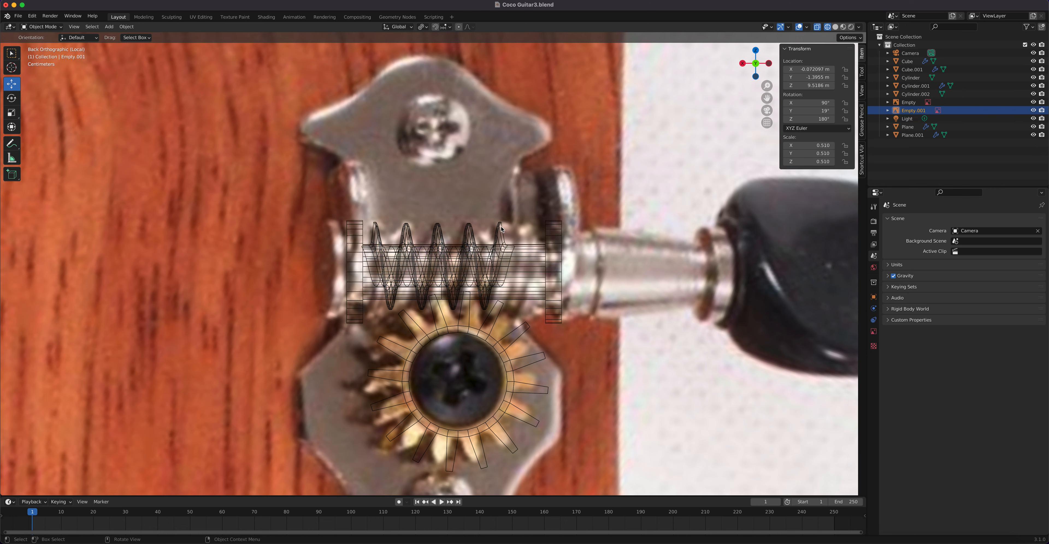
{"action": "left_click", "coordinate": [501, 231]}
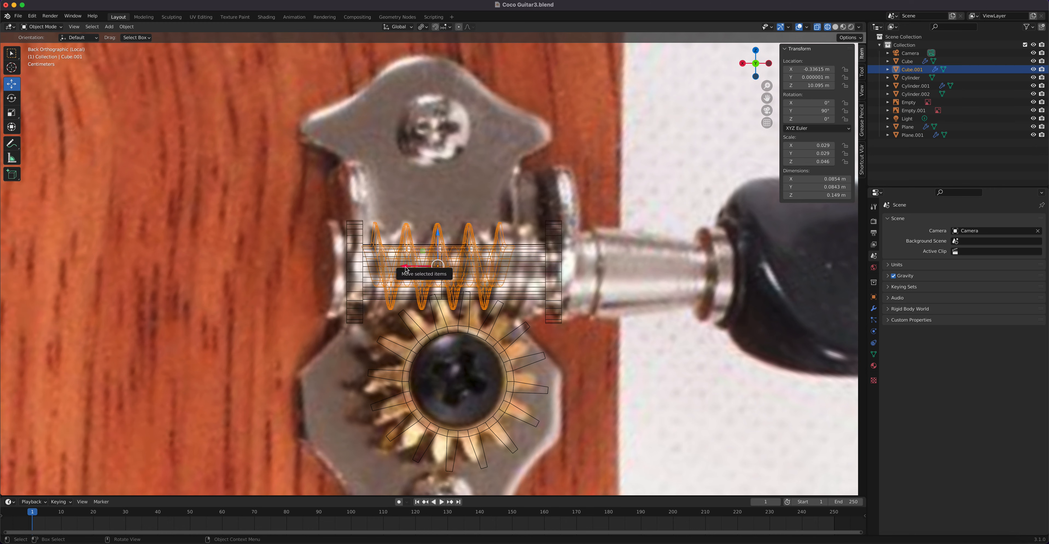
{"action": "key", "text": "g"}
{"action": "key", "text": "x"}
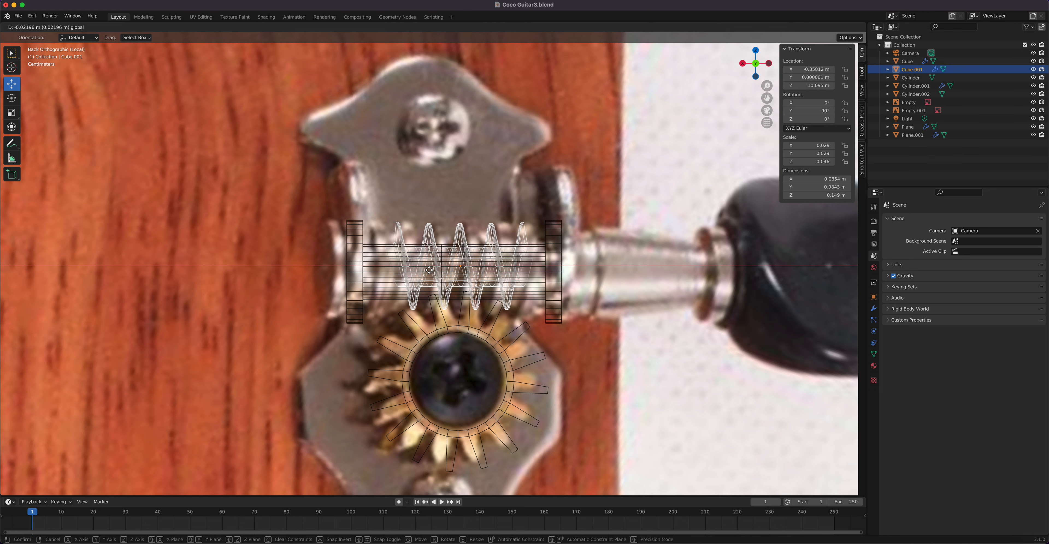
{"action": "left_click", "coordinate": [429, 269]}
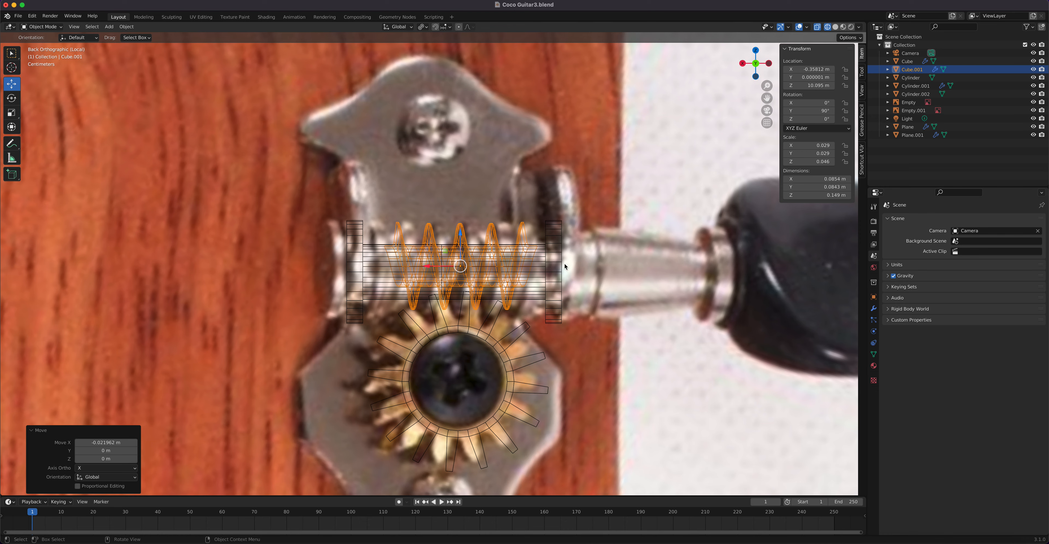
Step: Turn off X-ray and select the flat outer face of the spool's knob-side disc in Edit Mode
{"action": "left_click", "coordinate": [562, 267]}
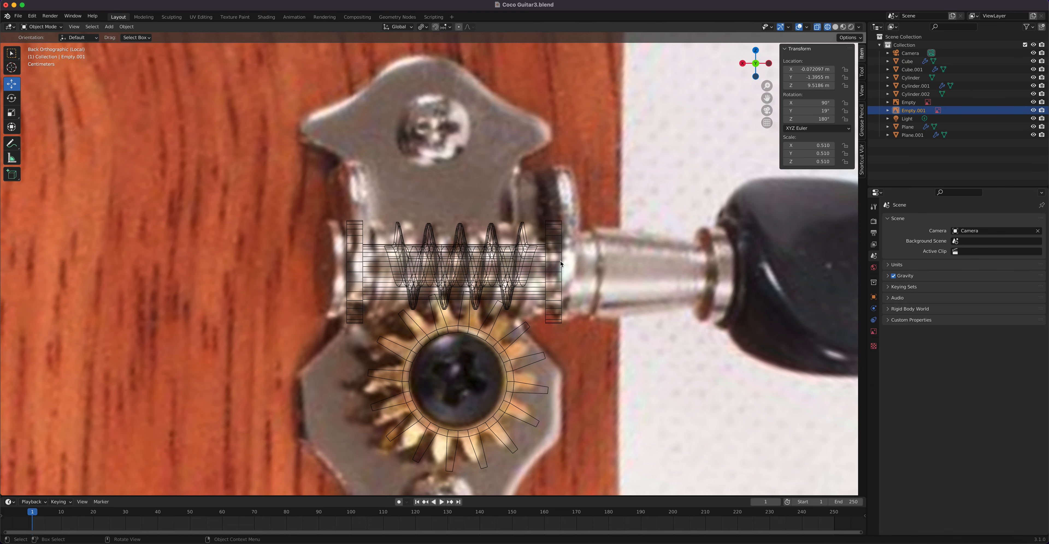
{"action": "scroll", "coordinate": [560, 264], "scroll_direction": "down", "scroll_amount": 5}
{"action": "middle_click_drag", "start_coordinate": [574, 278], "coordinate": [557, 265]}
{"action": "left_click", "coordinate": [558, 264]}
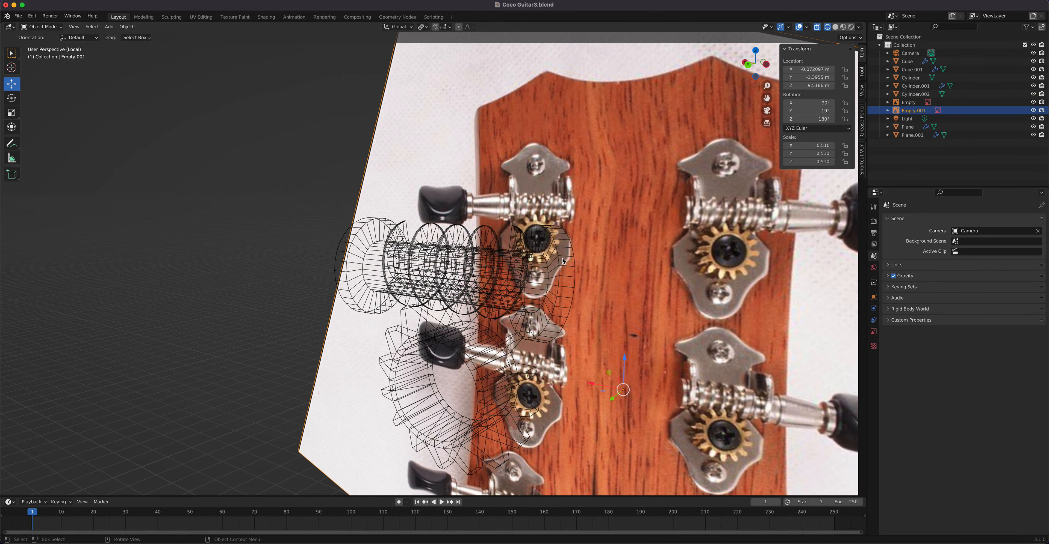
{"action": "left_click", "coordinate": [568, 258]}
{"action": "key", "text": "Tab"}
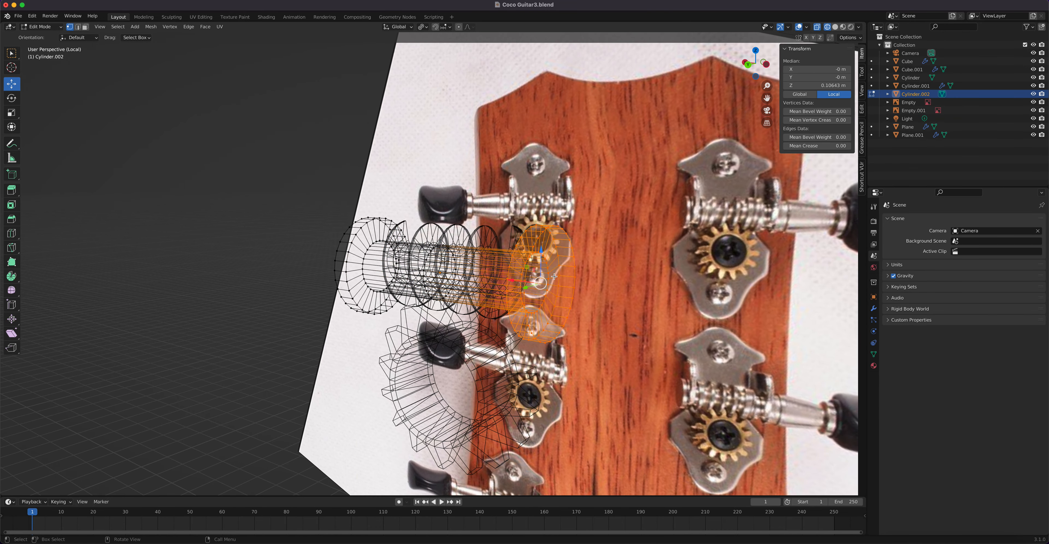
{"action": "key", "text": "3"}
{"action": "left_click", "coordinate": [551, 280]}
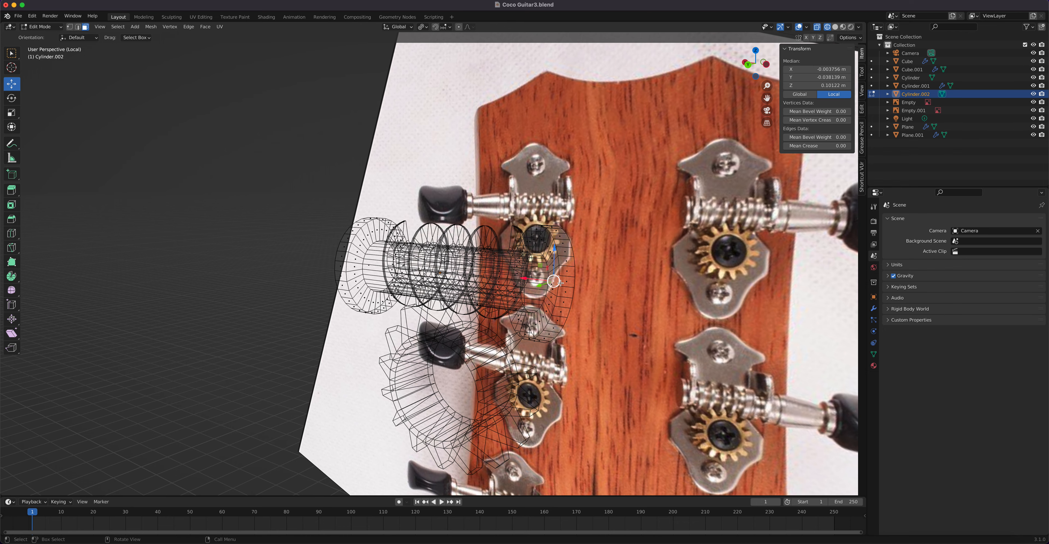
{"action": "left_click", "coordinate": [816, 26]}
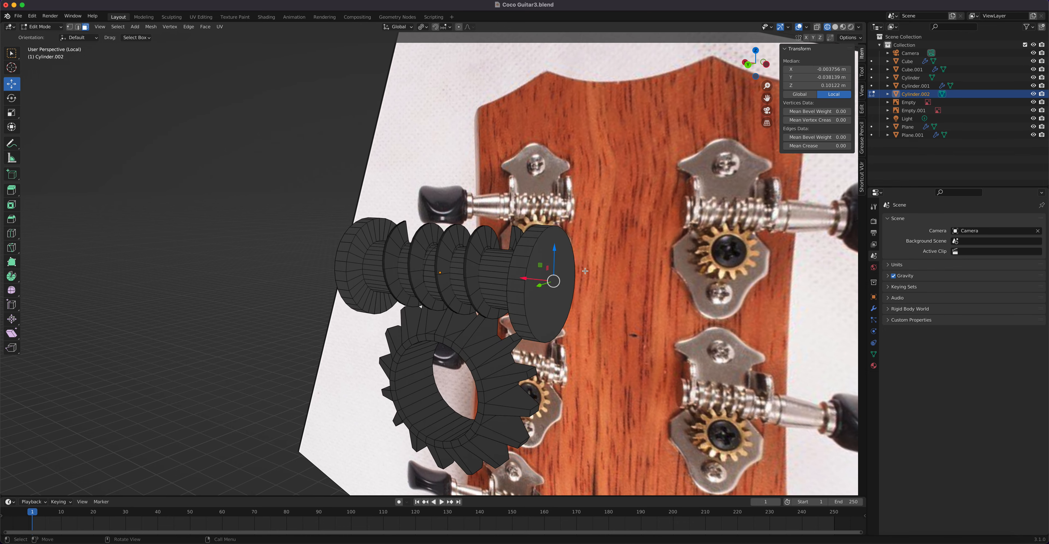
{"action": "left_click", "coordinate": [533, 299]}
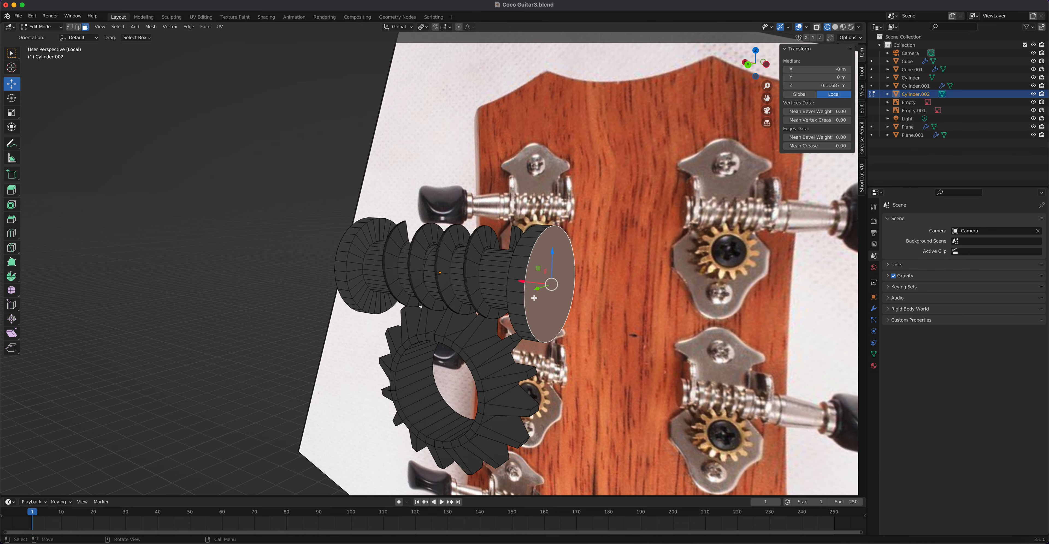
Step: Inset the knob-side disc's outer face about 0.015 m and extrude it about 0.026 m toward the tuning knob
{"action": "key", "text": "ctrl+KP_1"}
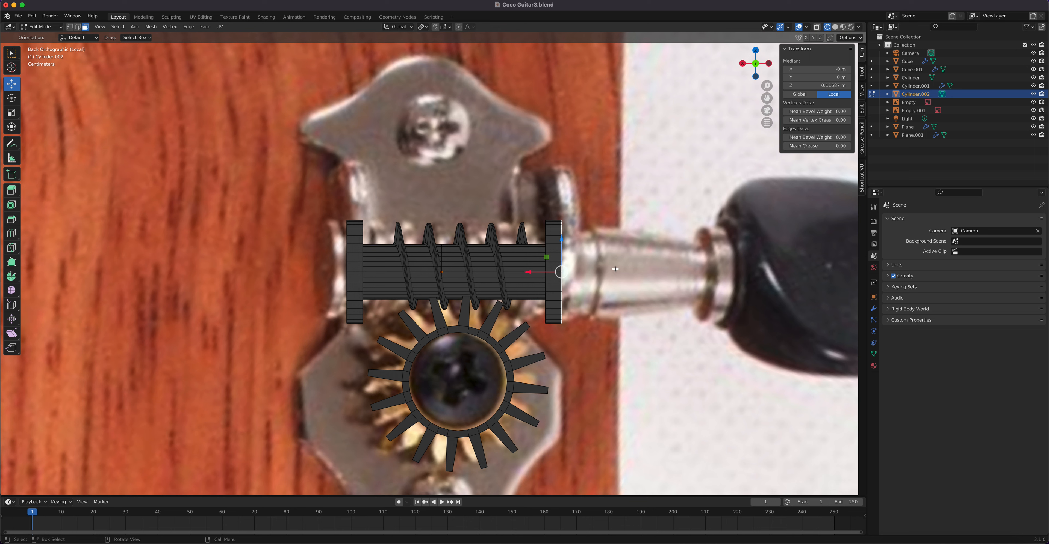
{"action": "key", "text": "i"}
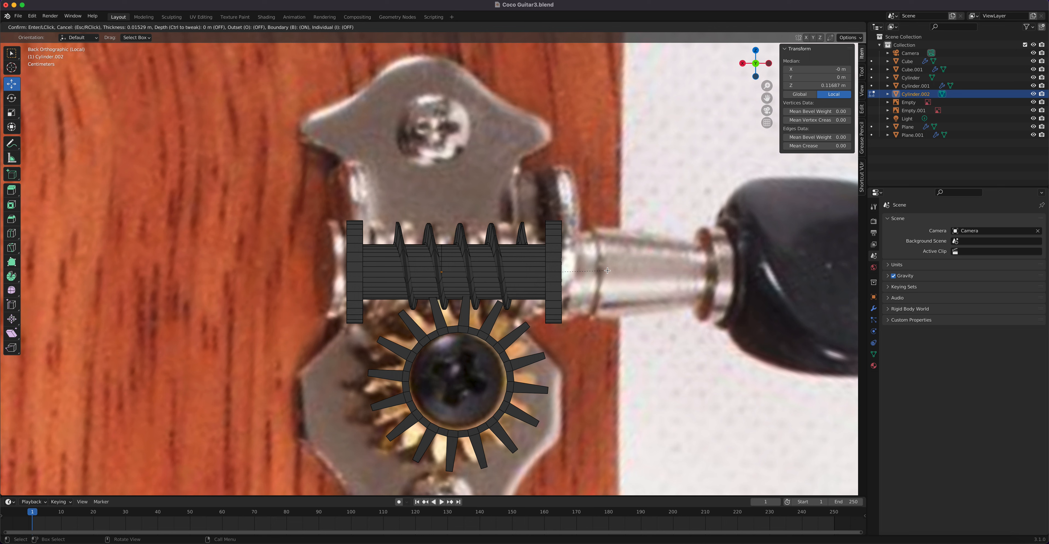
{"action": "left_click", "coordinate": [607, 270]}
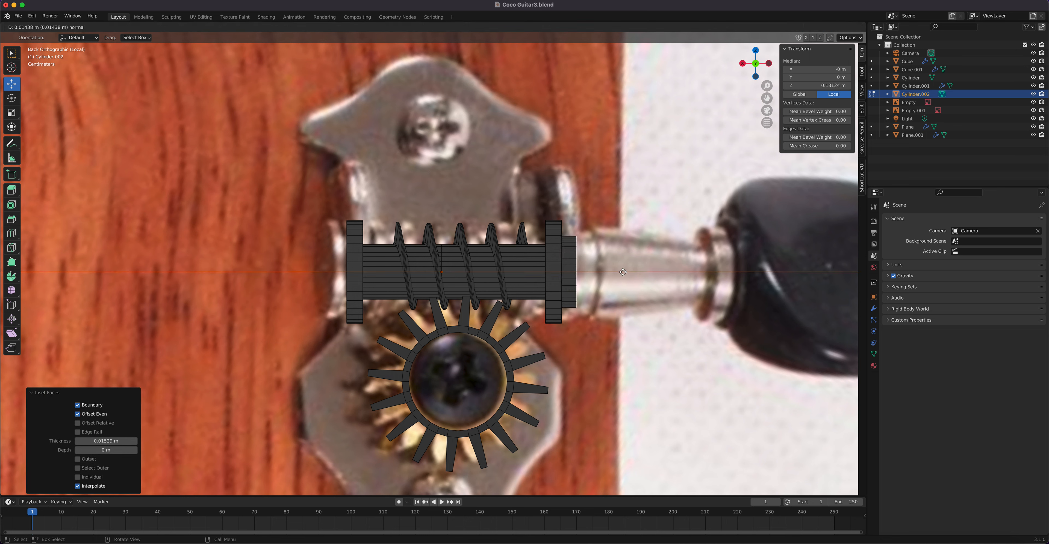
{"action": "left_click", "coordinate": [634, 272]}
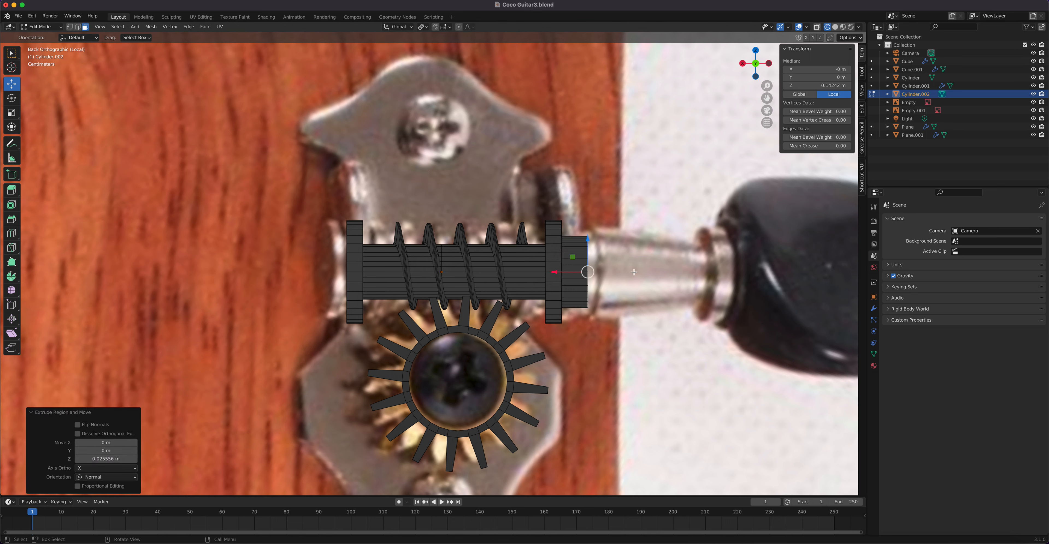
Step: Widen the collar's end with an extrusion scaled about 1.31, and extrude it about 0.115 m with the tip tapered to about 0.5
{"action": "key", "text": "s"}
{"action": "left_click", "coordinate": [648, 278]}
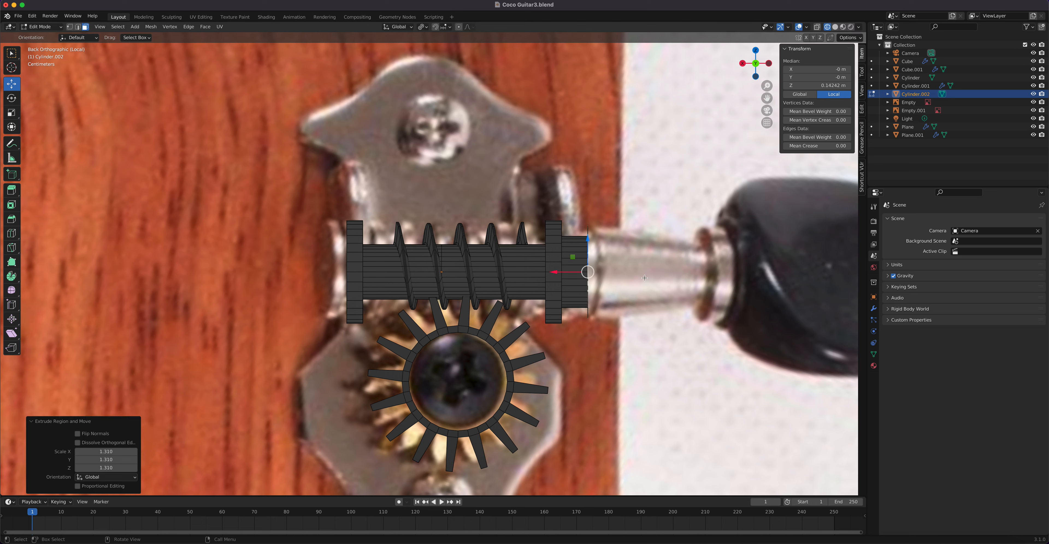
{"action": "key", "text": "e"}
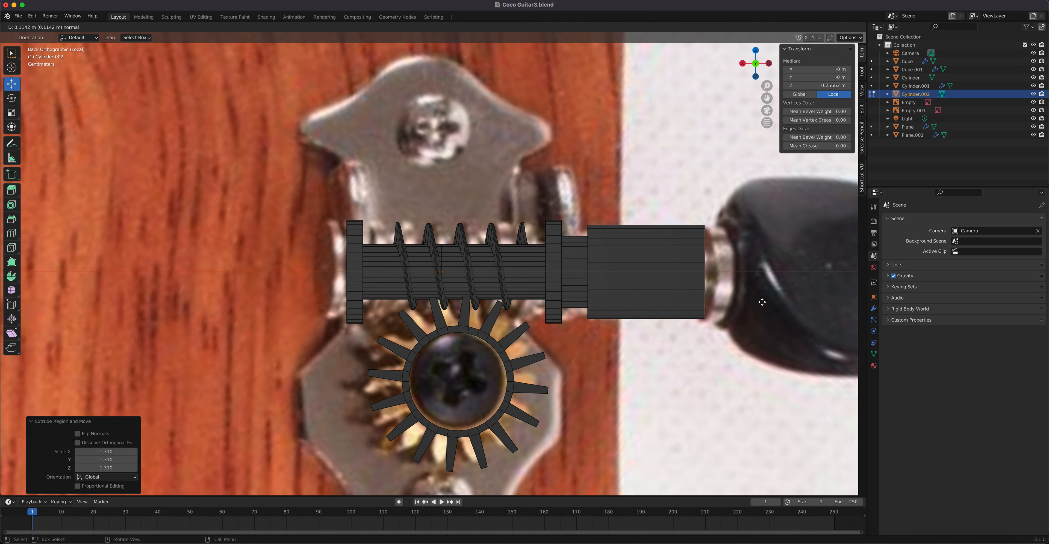
{"action": "left_click", "coordinate": [762, 303]}
{"action": "key", "text": "s"}
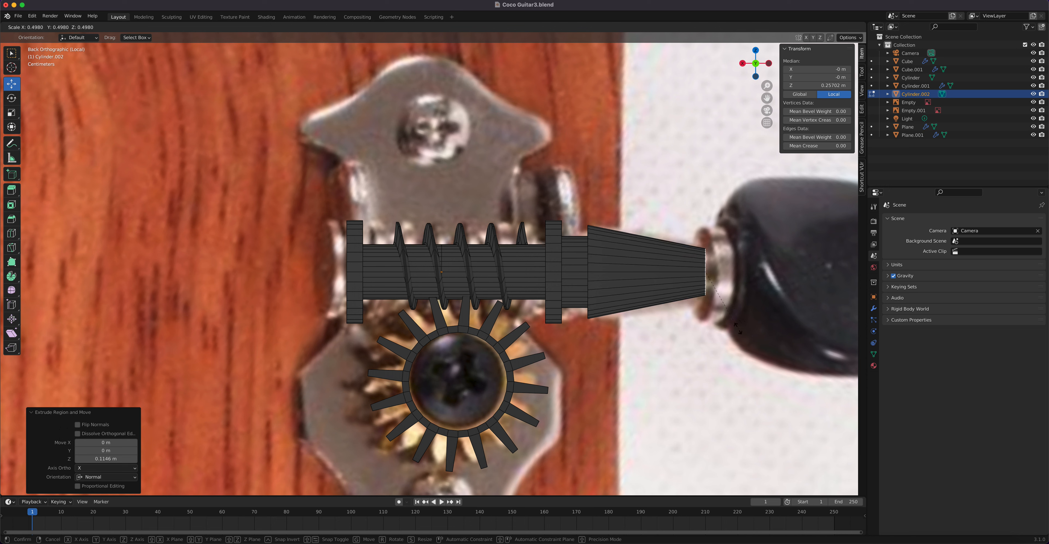
{"action": "left_click", "coordinate": [640, 262]}
Step: Add two loop cuts around the tapered section and scale them to about 1.074 to give it a slight bulge
{"action": "key", "text": "ctrl+r"}
{"action": "scroll", "coordinate": [641, 245], "scroll_direction": "up", "scroll_amount": 1}
{"action": "left_click", "coordinate": [641, 246]}
{"action": "right_click", "coordinate": [641, 246]}
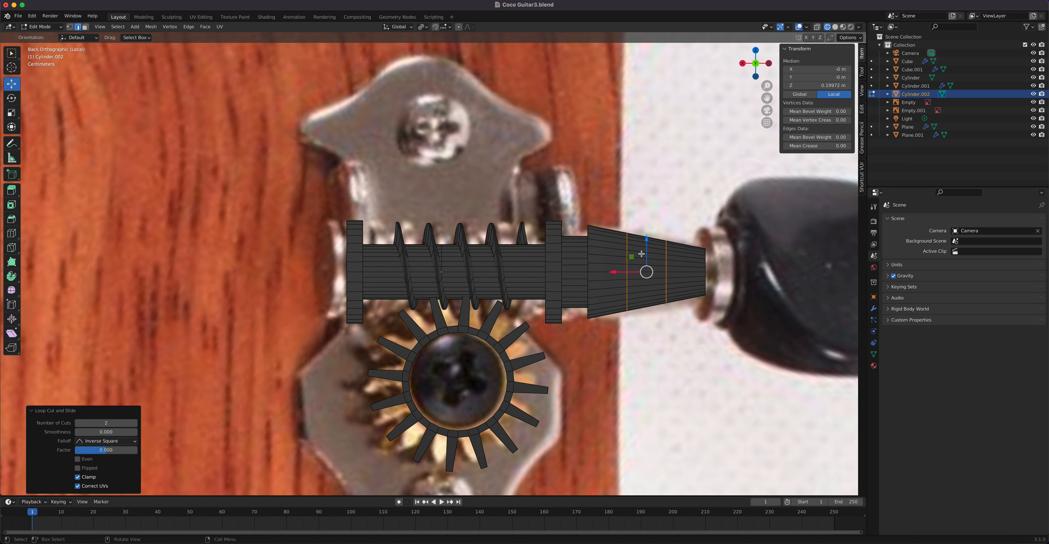
{"action": "key", "text": "s"}
{"action": "left_click", "coordinate": [661, 282]}
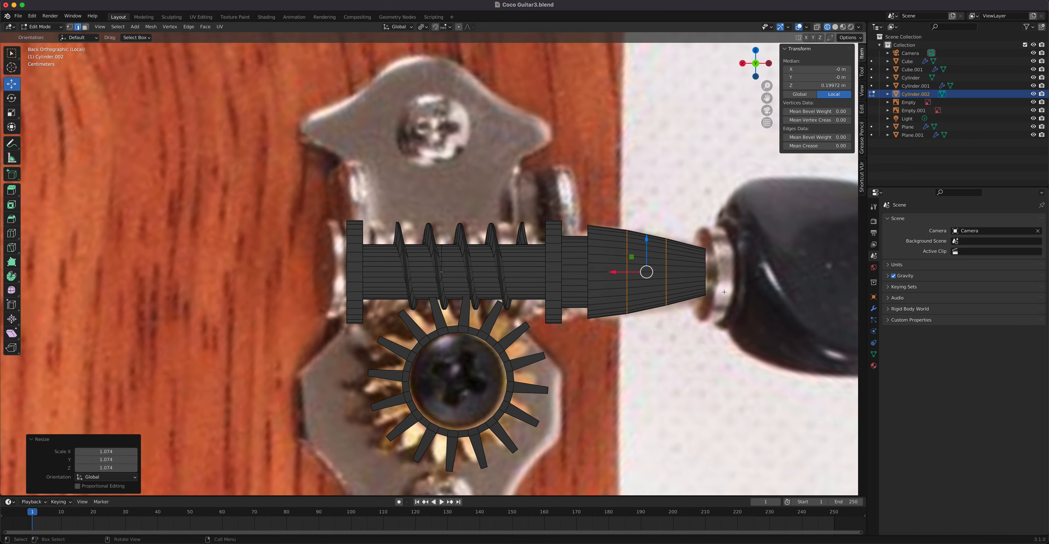
Step: Extrude the tapered section's end face into a flange scaled about 2.16 and about 0.021 m thick
{"action": "key", "text": "Tab"}
{"action": "mouse_move", "coordinate": [716, 285]}
{"action": "middle_mouse_down"}
{"action": "mouse_move", "coordinate": [663, 288]}
{"action": "mouse_move", "coordinate": [701, 288]}
{"action": "middle_mouse_up"}
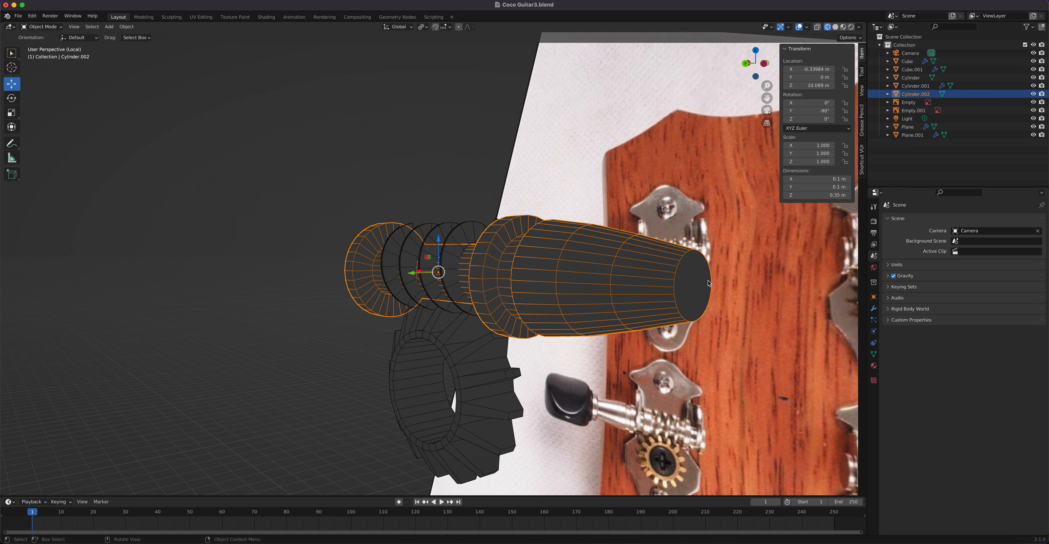
{"action": "key", "text": "grave"}
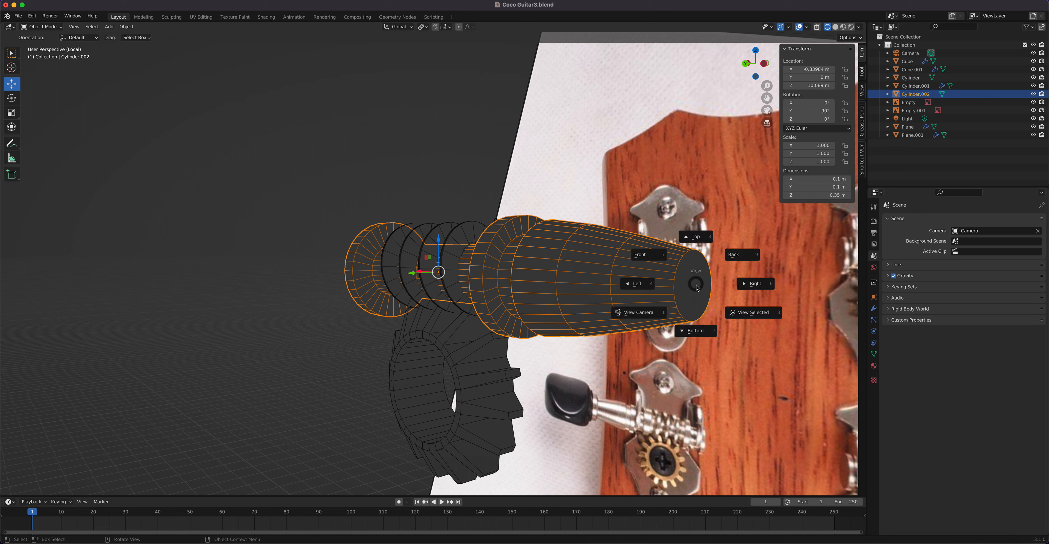
{"action": "key", "text": "Escape"}
{"action": "key", "text": "Tab"}
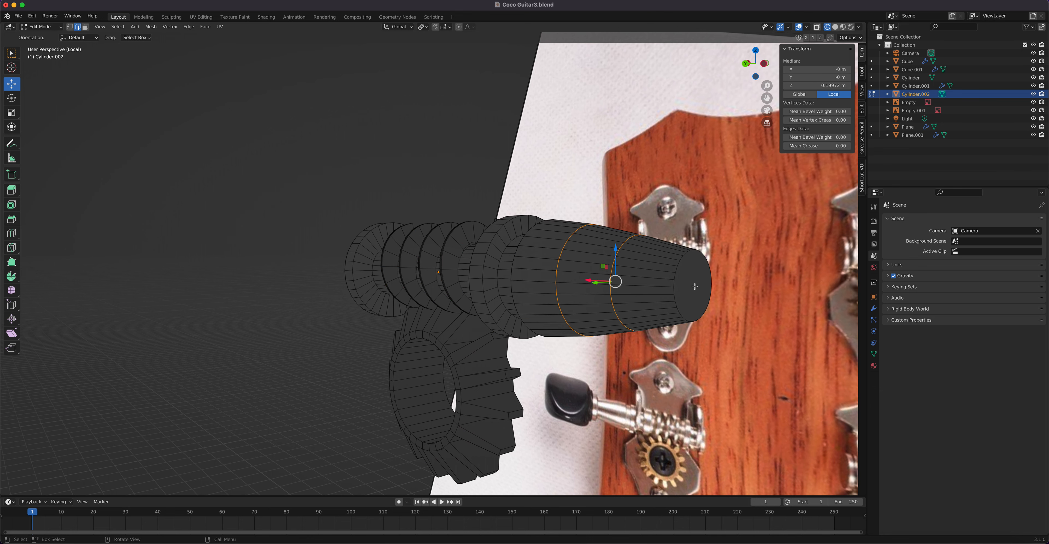
{"action": "key", "text": "3"}
{"action": "left_click", "coordinate": [695, 286]}
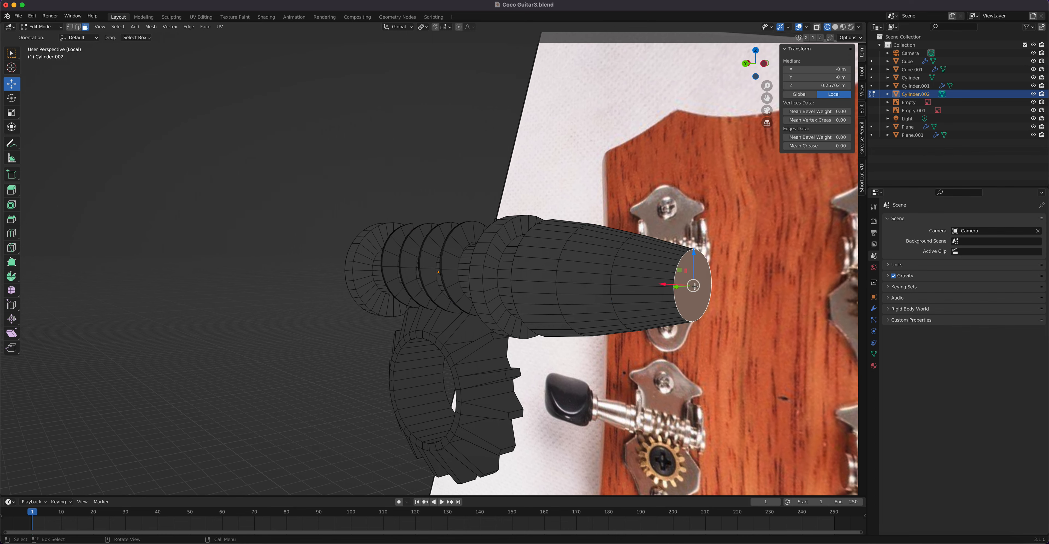
{"action": "key", "text": "ctrl+KP_1"}
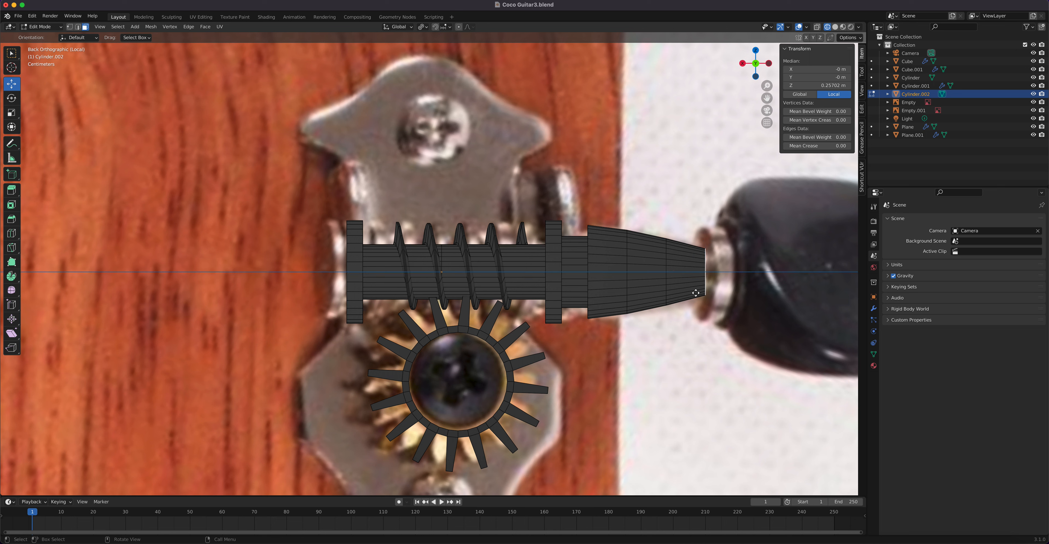
{"action": "key", "text": "s"}
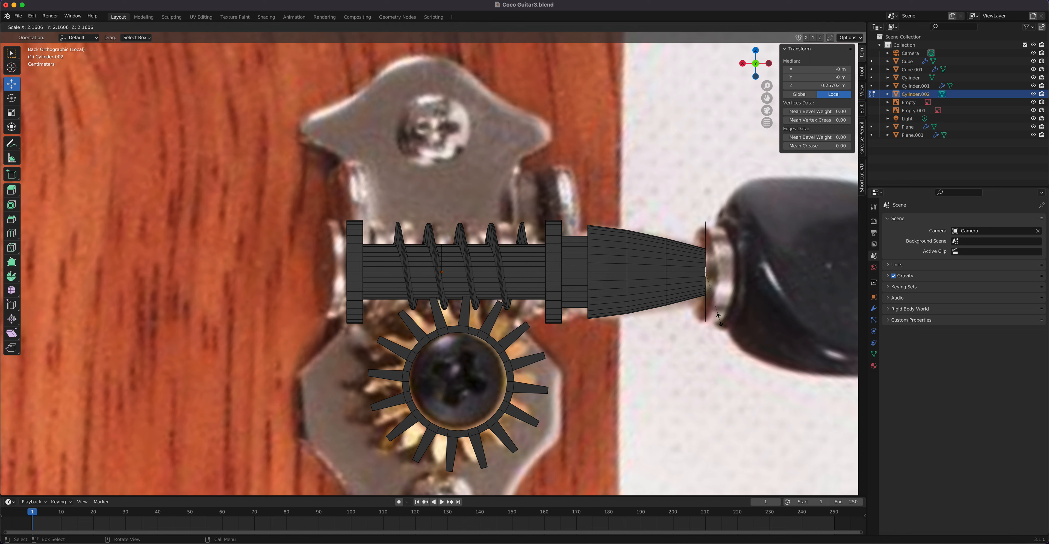
{"action": "left_click", "coordinate": [719, 319]}
{"action": "key", "text": "e"}
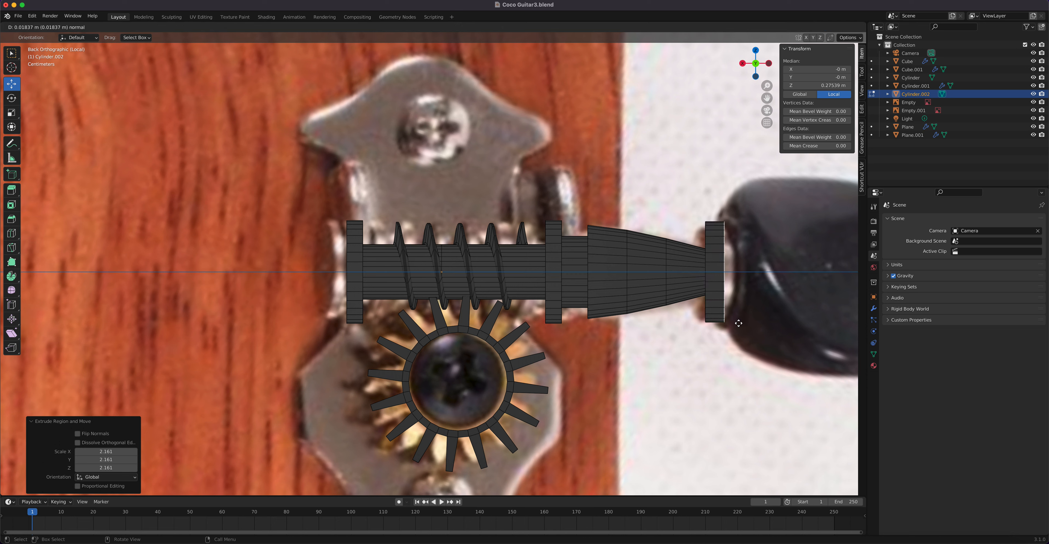
{"action": "left_click", "coordinate": [742, 322]}
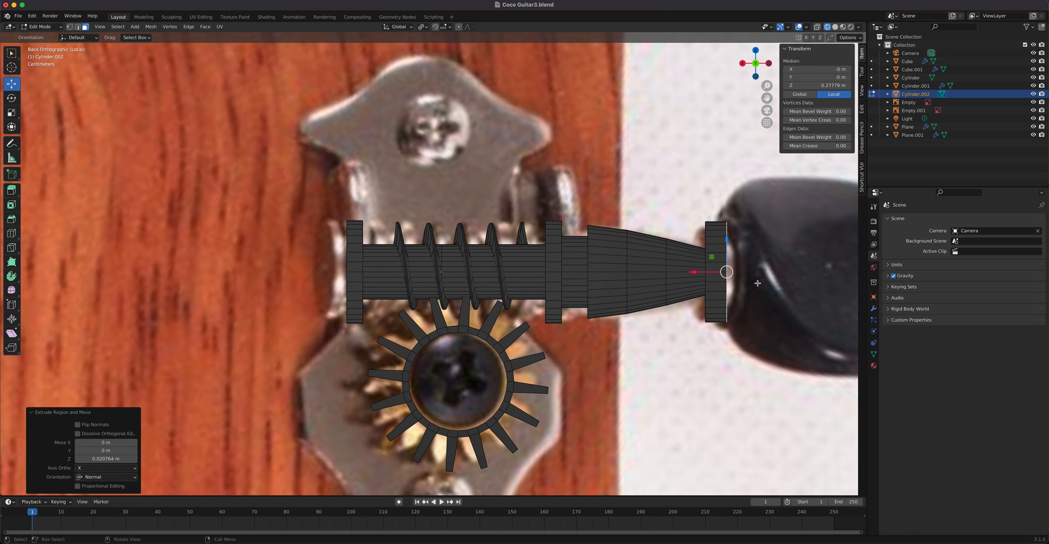
{"action": "middle_click_drag", "start_coordinate": [758, 285], "coordinate": [734, 291]}
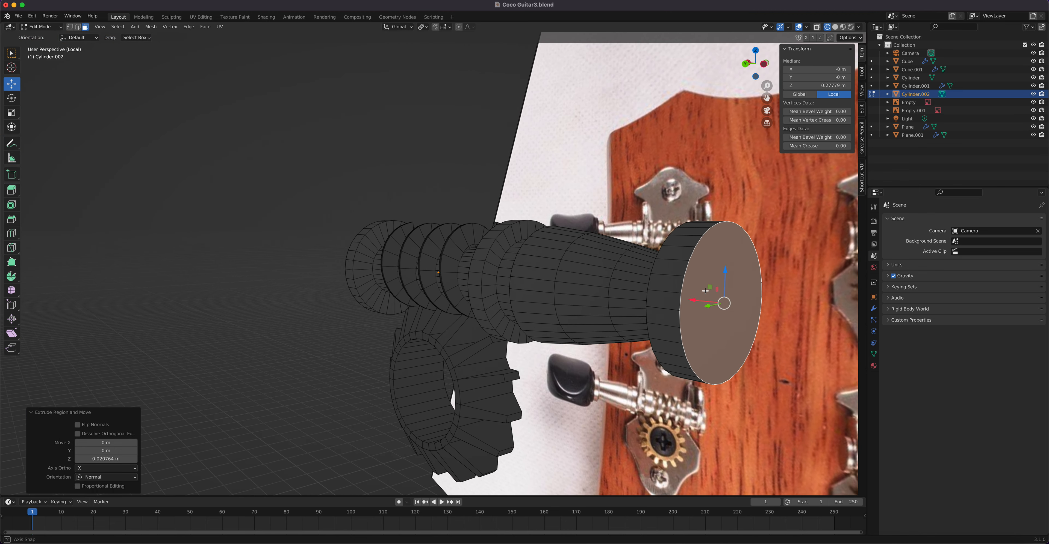
{"action": "key", "text": "e"}
{"action": "right_click", "coordinate": [734, 294]}
{"action": "key", "text": "ctrl+z"}
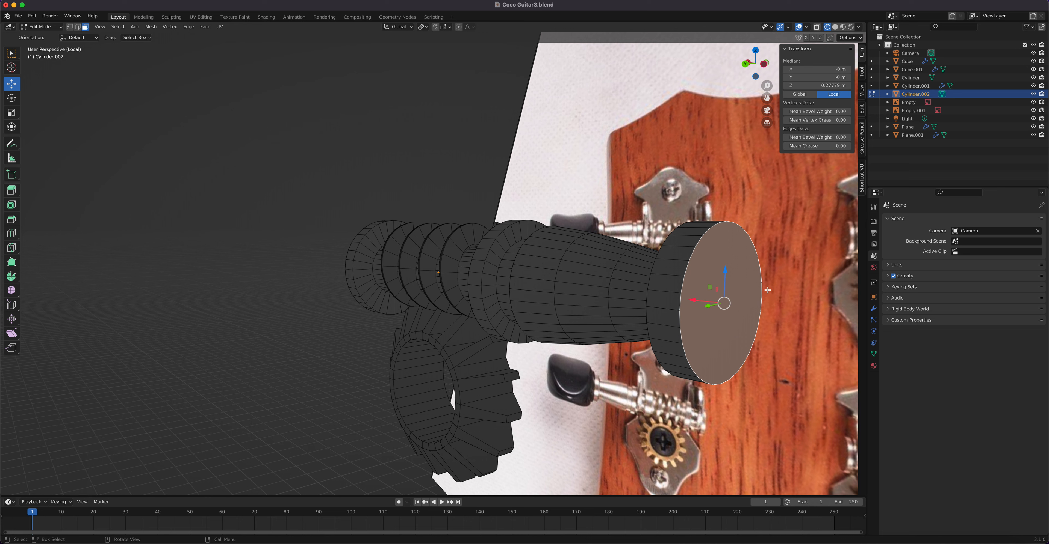
Step: Inset the new flange's outer face about 0.027 m and extrude it about 0.014 m into a short stub
{"action": "key", "text": "i"}
{"action": "left_click", "coordinate": [747, 299]}
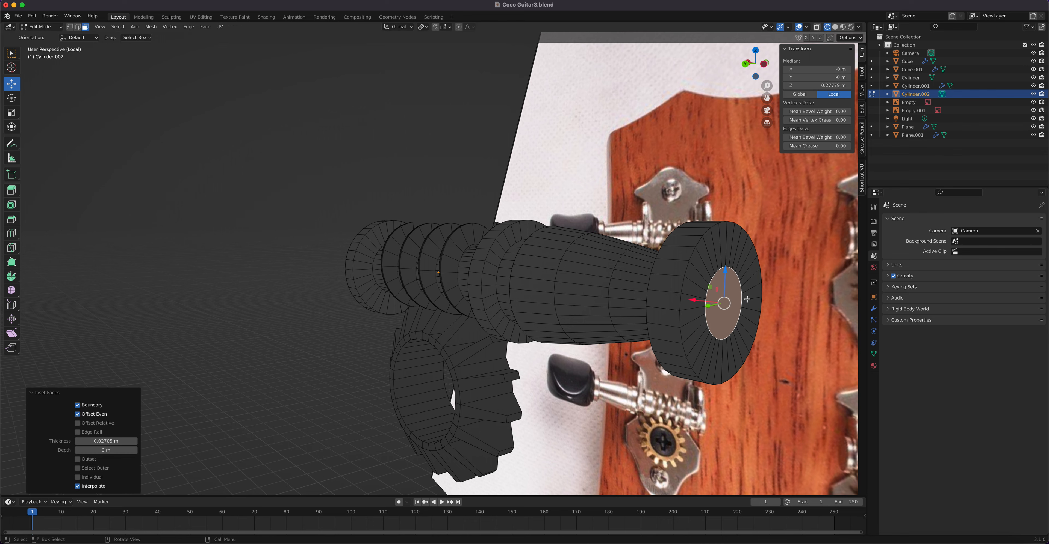
{"action": "key", "text": "e"}
{"action": "left_click", "coordinate": [766, 302]}
{"action": "scroll", "coordinate": [733, 293], "scroll_direction": "down", "scroll_amount": 6}
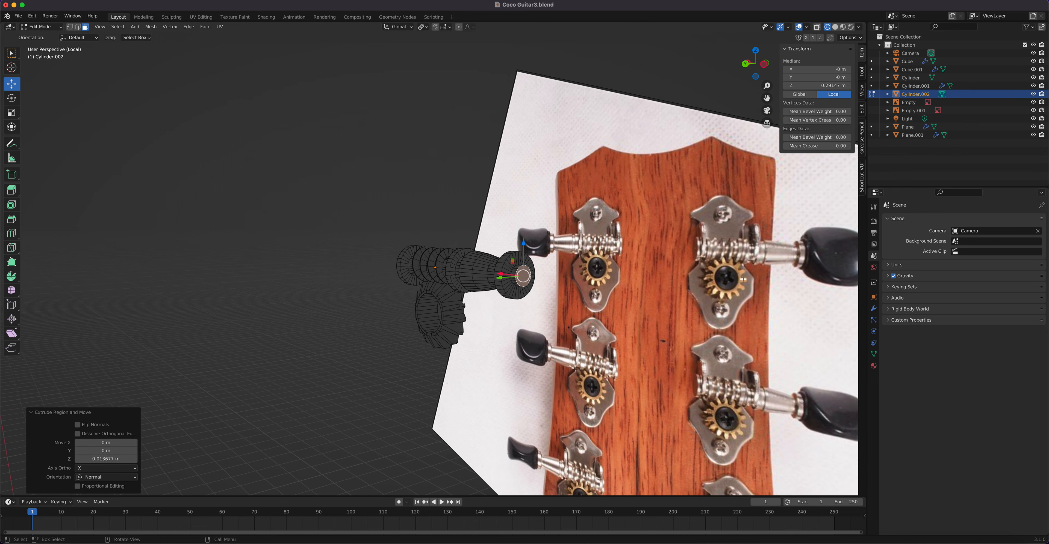
{"action": "key", "text": "Tab"}
{"action": "middle_click_drag", "start_coordinate": [725, 288], "coordinate": [708, 244]}
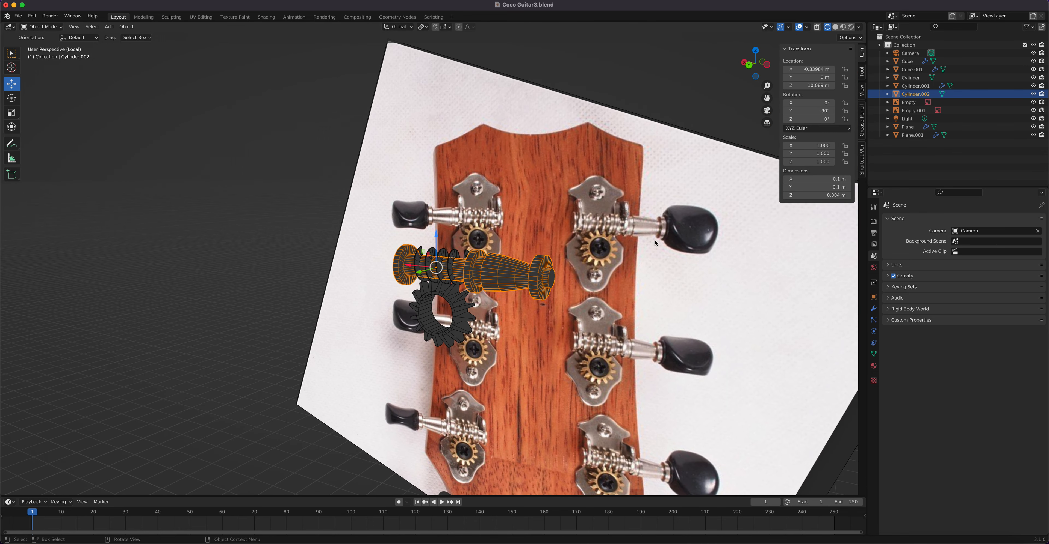
{"action": "scroll", "coordinate": [529, 265], "scroll_direction": "up", "scroll_amount": 7}
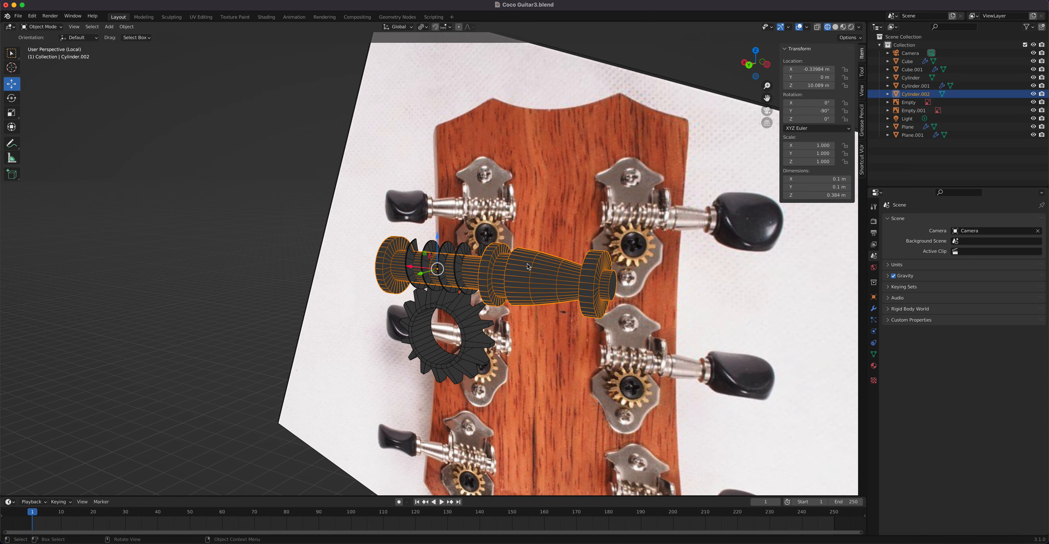
{"action": "scroll", "coordinate": [530, 265], "scroll_direction": "down", "scroll_amount": 4}
{"action": "key", "text": "ctrl+KP_1"}
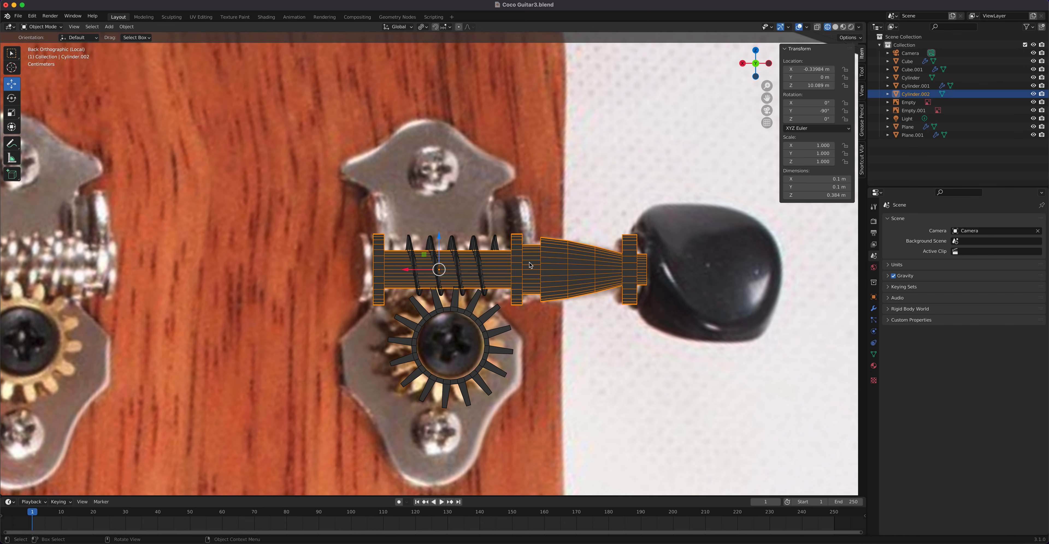
{"action": "scroll", "coordinate": [525, 336], "scroll_direction": "down", "scroll_amount": 10}
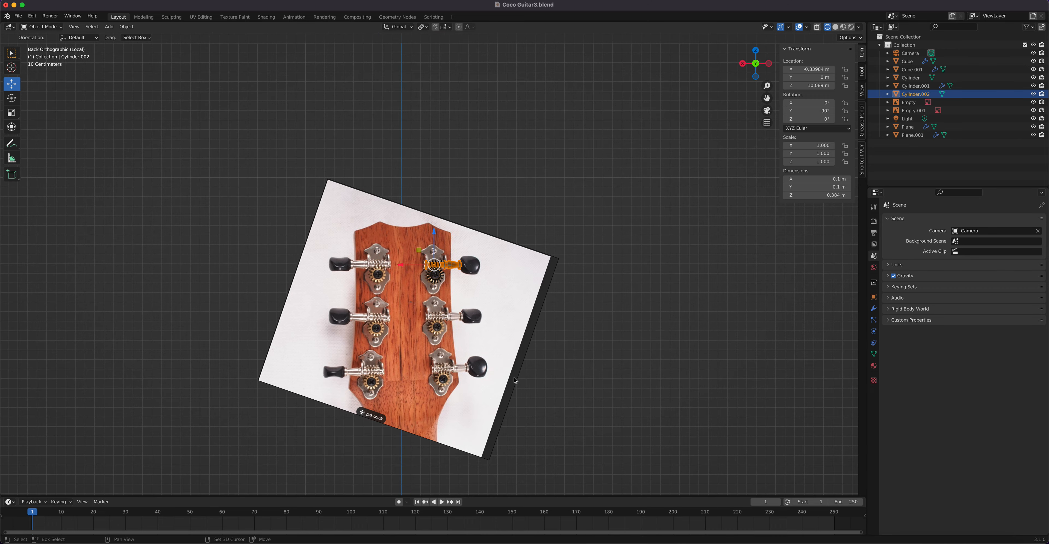
Step: Add a 2 m plane and rotate it 90° about the X axis to stand upright
{"action": "key", "text": "shift+a"}
{"action": "left_click", "coordinate": [545, 380]}
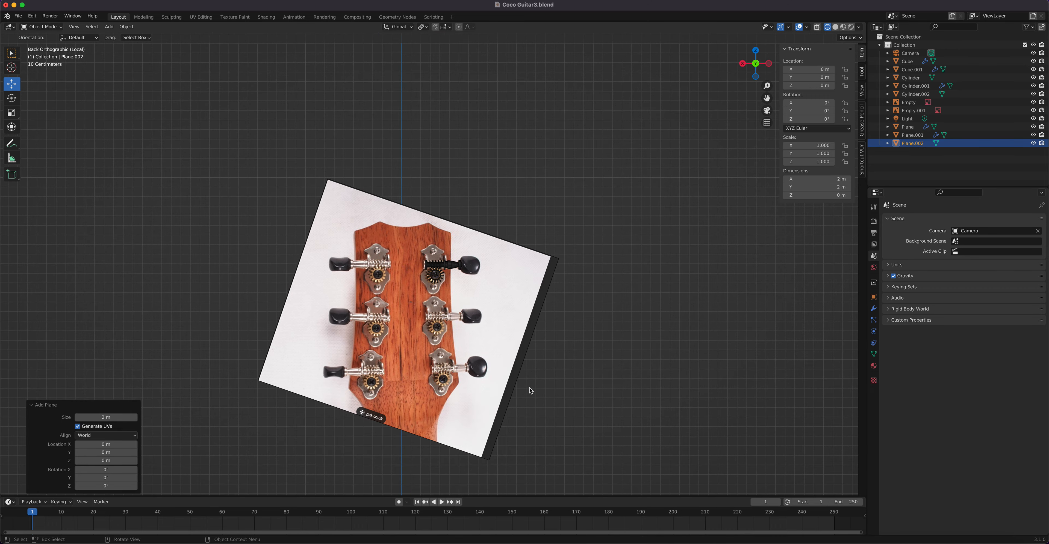
{"action": "scroll", "coordinate": [529, 390], "scroll_direction": "down", "scroll_amount": 9}
{"action": "scroll", "coordinate": [515, 395], "scroll_direction": "down", "scroll_amount": 2}
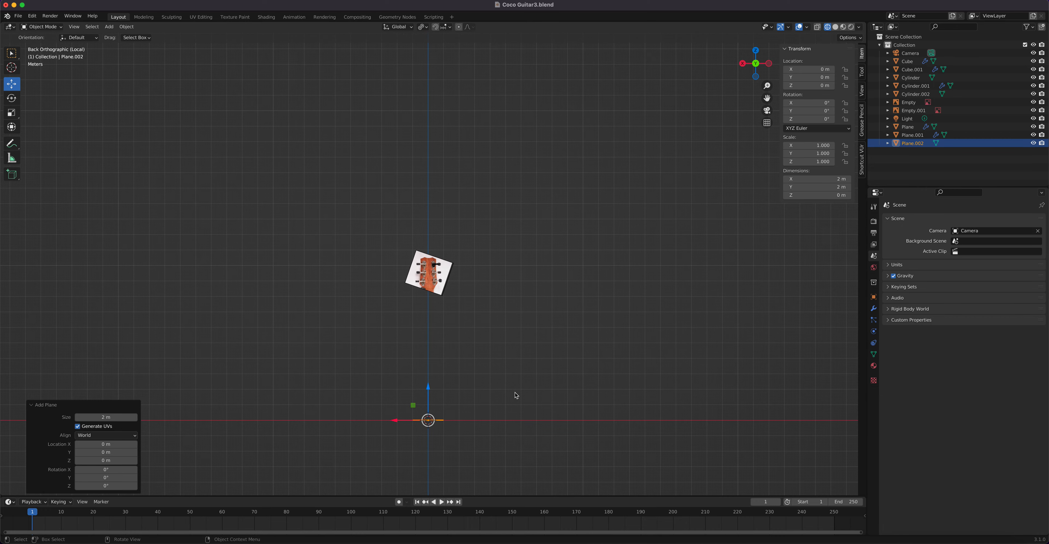
{"action": "type", "text": "rx90"}
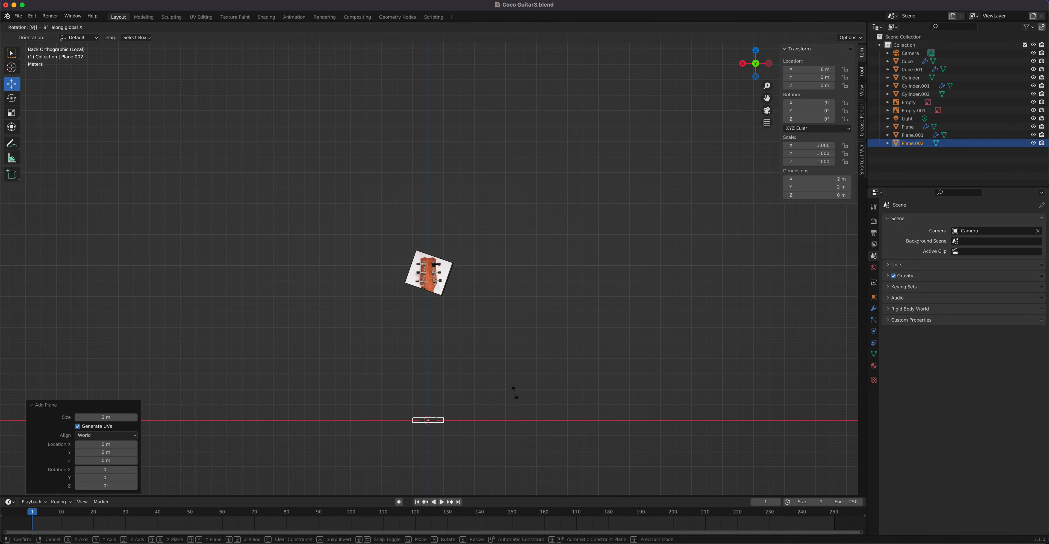
{"action": "key", "text": "Return"}
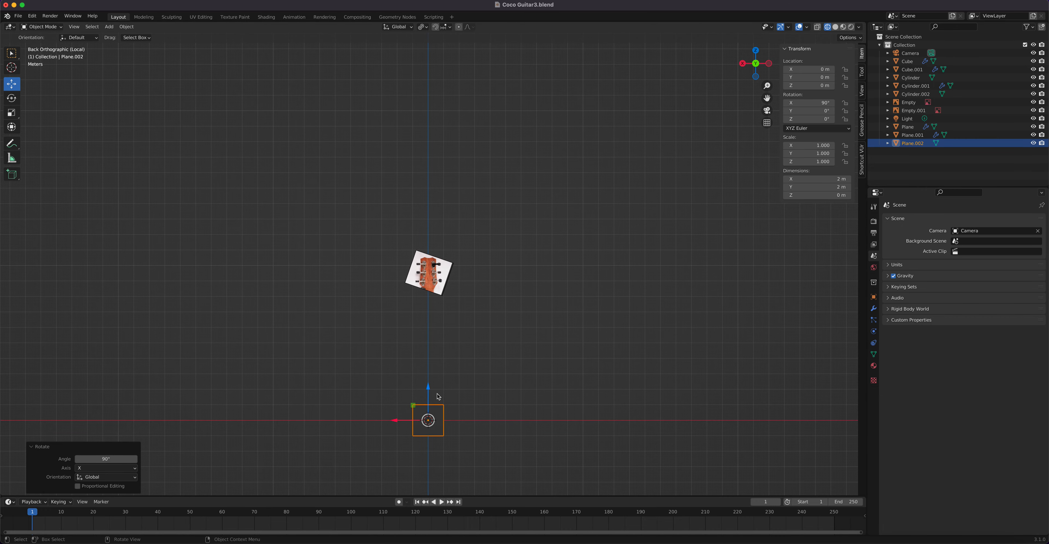
Step: Raise the plane about 10.925 m along Z to the headstock photo and make the wireframe display see-through
{"action": "left_click_drag", "start_coordinate": [429, 392], "coordinate": [430, 221]}
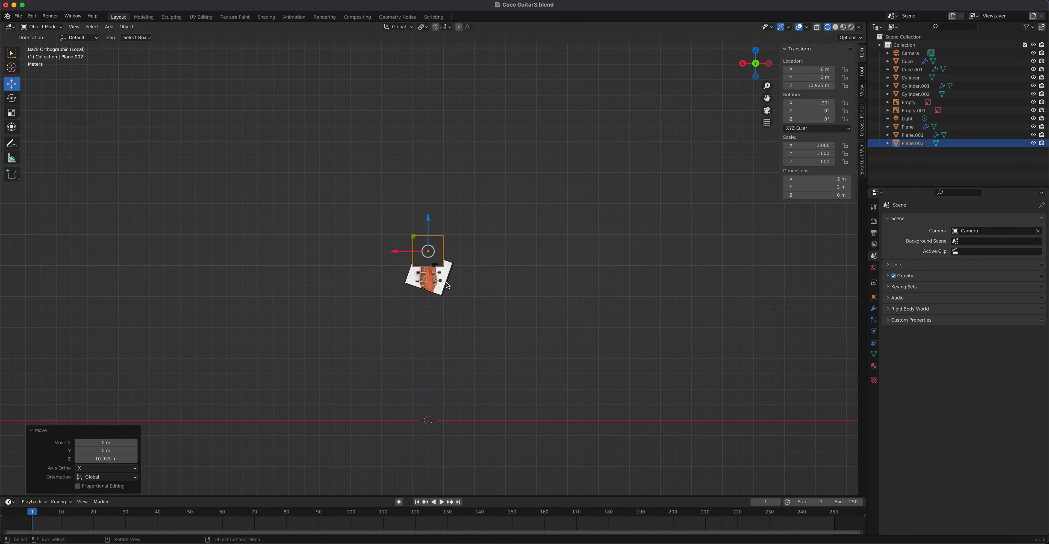
{"action": "scroll", "coordinate": [450, 292], "scroll_direction": "up", "scroll_amount": 6}
{"action": "scroll", "coordinate": [451, 292], "scroll_direction": "up", "scroll_amount": 7}
{"action": "scroll", "coordinate": [457, 260], "scroll_direction": "down", "scroll_amount": 2}
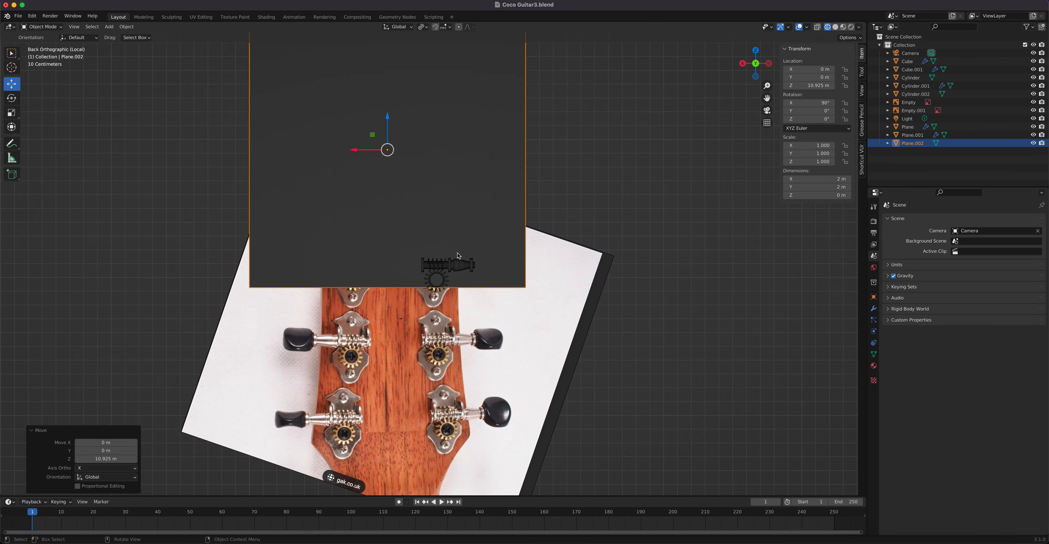
{"action": "scroll", "coordinate": [455, 249], "scroll_direction": "up", "scroll_amount": 1, "text": "shift"}
{"action": "middle_click_drag", "start_coordinate": [454, 249], "coordinate": [456, 299], "text": "shift"}
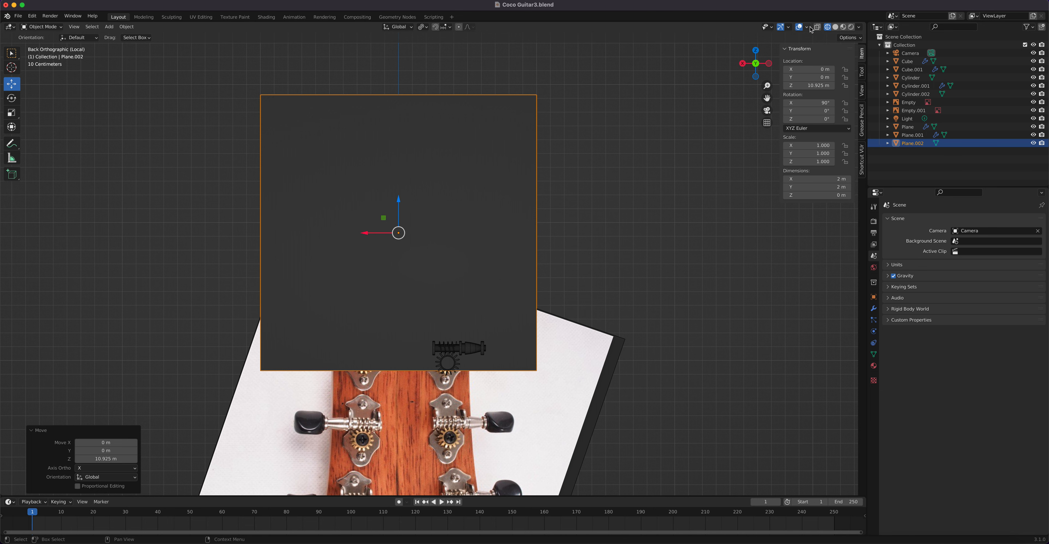
{"action": "left_click", "coordinate": [827, 27]}
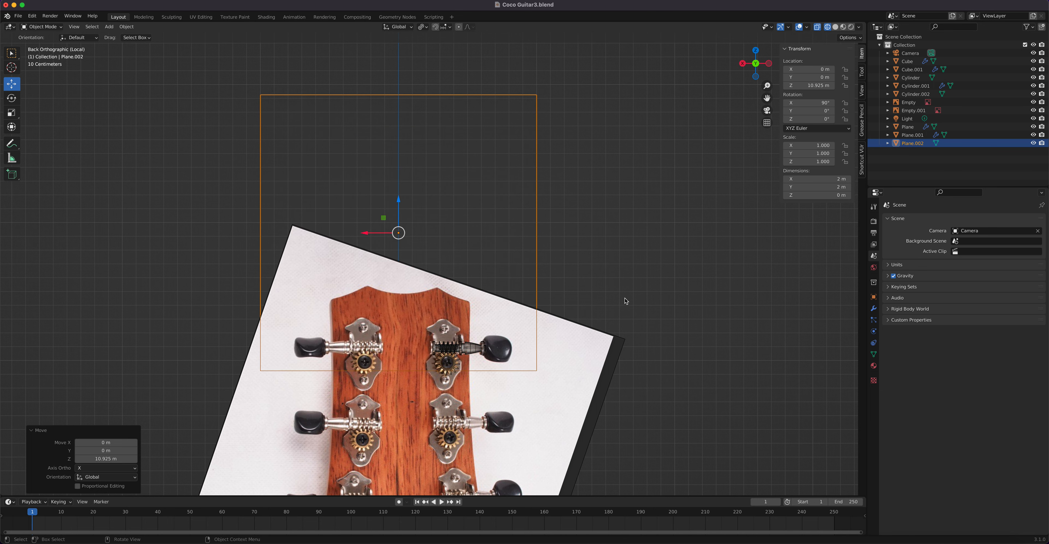
Step: Scale the plane to about 0.386 and move it about -0.353 m in X and -0.866 m in Z onto the modelled tuner
{"action": "key", "text": "s"}
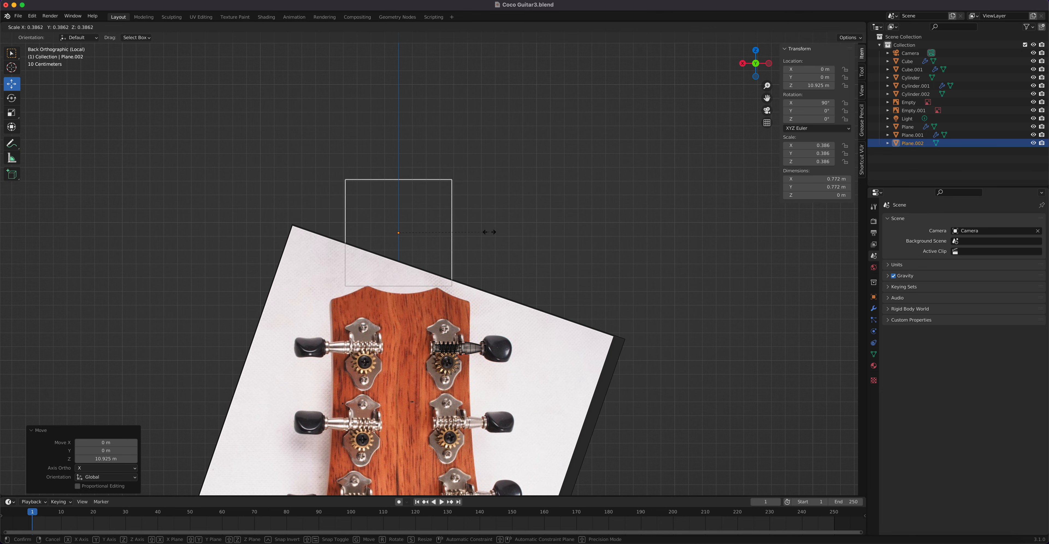
{"action": "left_click", "coordinate": [489, 231]}
{"action": "key", "text": "g"}
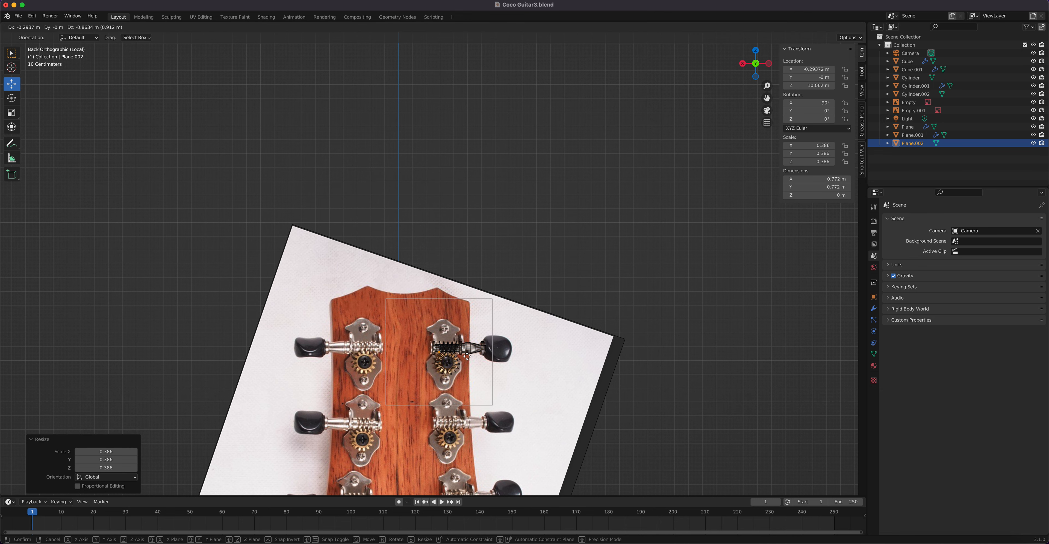
{"action": "left_click", "coordinate": [473, 359]}
Step: Narrow the plane along X to about 0.266 and nudge it about 0.0006 m in X over the gear
{"action": "scroll", "coordinate": [473, 359], "scroll_direction": "up", "scroll_amount": 8}
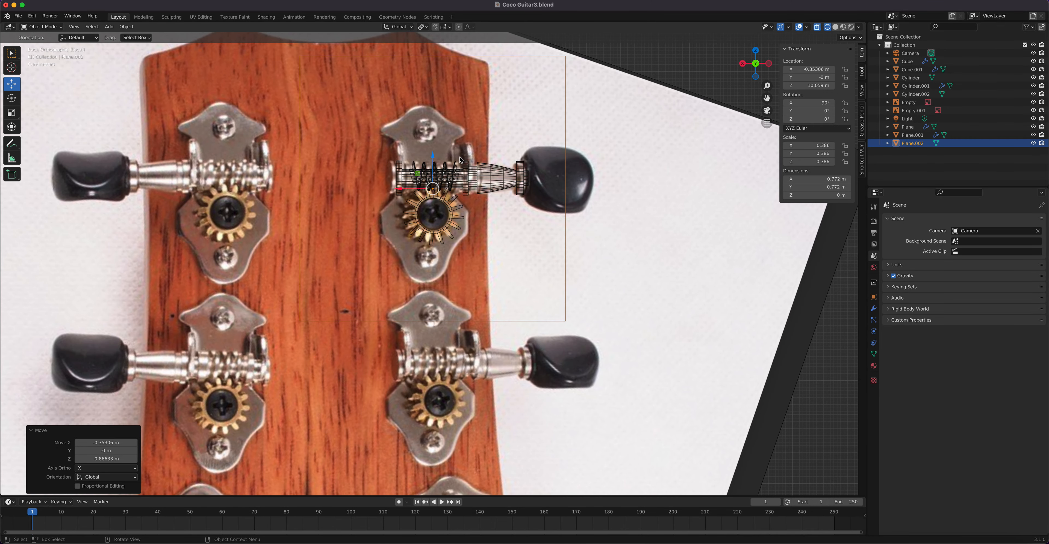
{"action": "middle_click_drag", "start_coordinate": [460, 159], "coordinate": [499, 218], "text": "shift"}
{"action": "key", "text": "s"}
{"action": "key", "text": "x"}
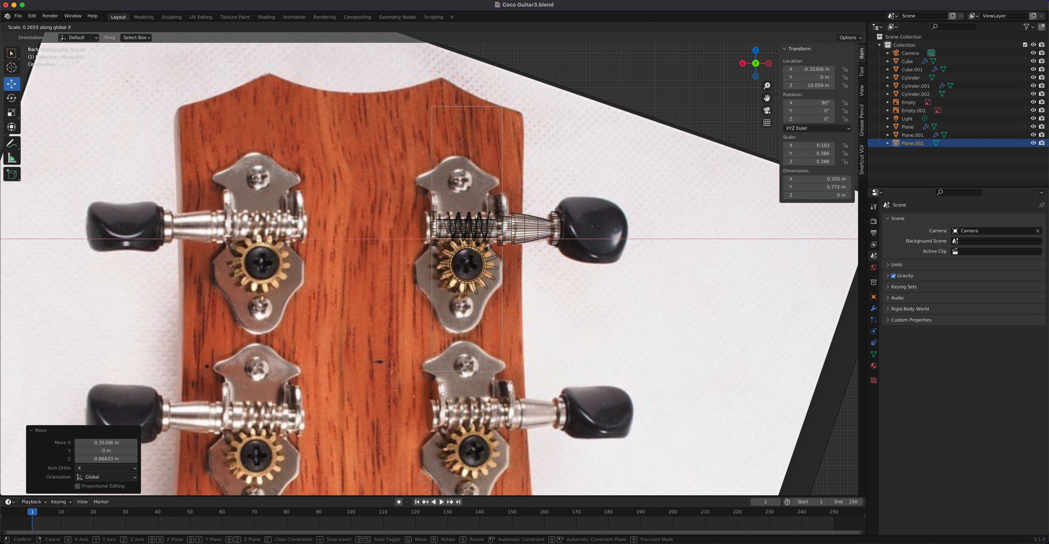
{"action": "left_click", "coordinate": [487, 246]}
{"action": "scroll", "coordinate": [575, 206], "scroll_direction": "up", "scroll_amount": 4}
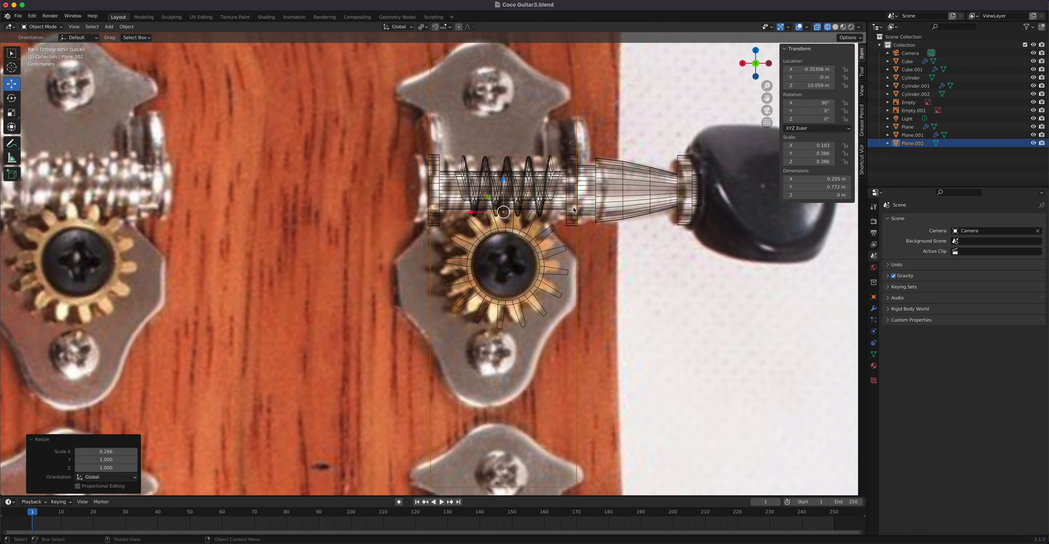
{"action": "middle_click_drag", "start_coordinate": [573, 210], "coordinate": [565, 264], "text": "shift"}
{"action": "left_click_drag", "start_coordinate": [466, 269], "coordinate": [460, 268]}
Step: Fit the plane to the plate's width with uniform scales of about 0.655 and 1.307, and shorten it along Z to about 0.3
{"action": "key", "text": "s"}
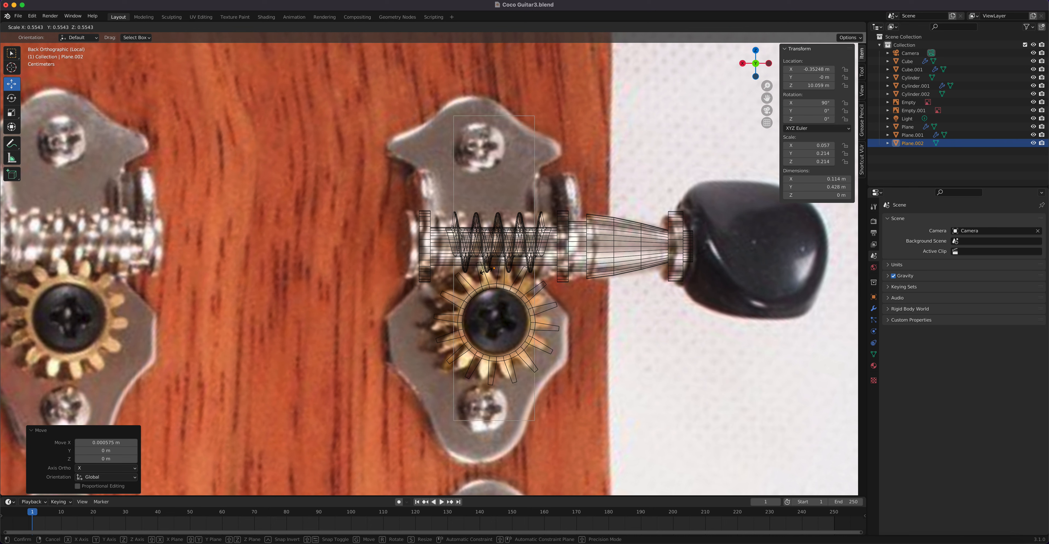
{"action": "left_click", "coordinate": [485, 270]}
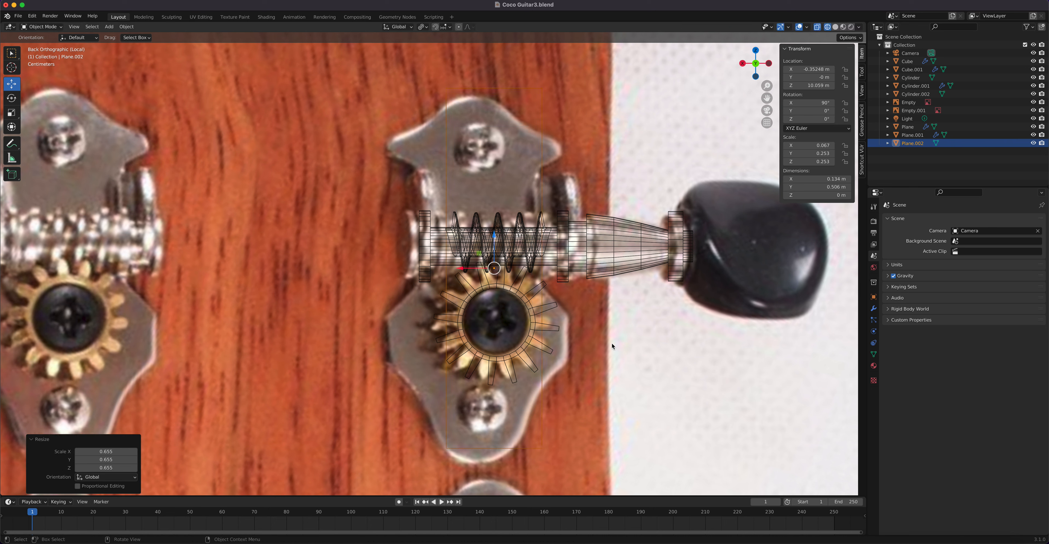
{"action": "key", "text": "s"}
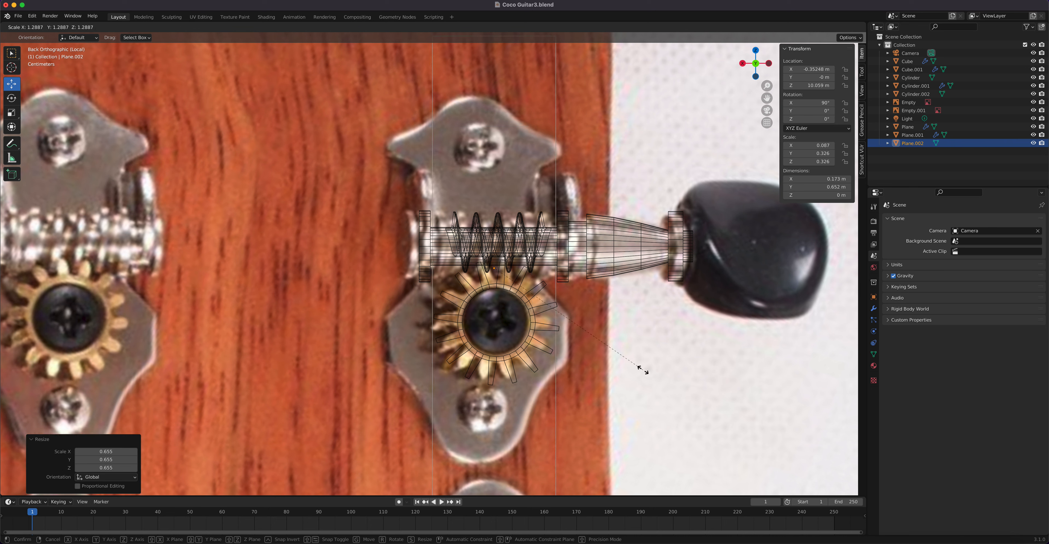
{"action": "left_click", "coordinate": [644, 372]}
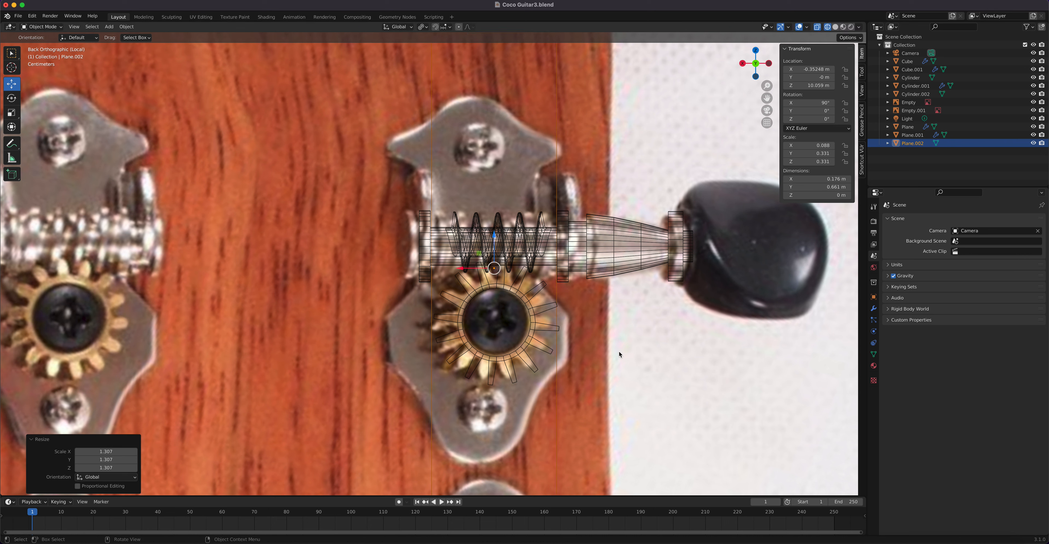
{"action": "key", "text": "s"}
{"action": "key", "text": "z"}
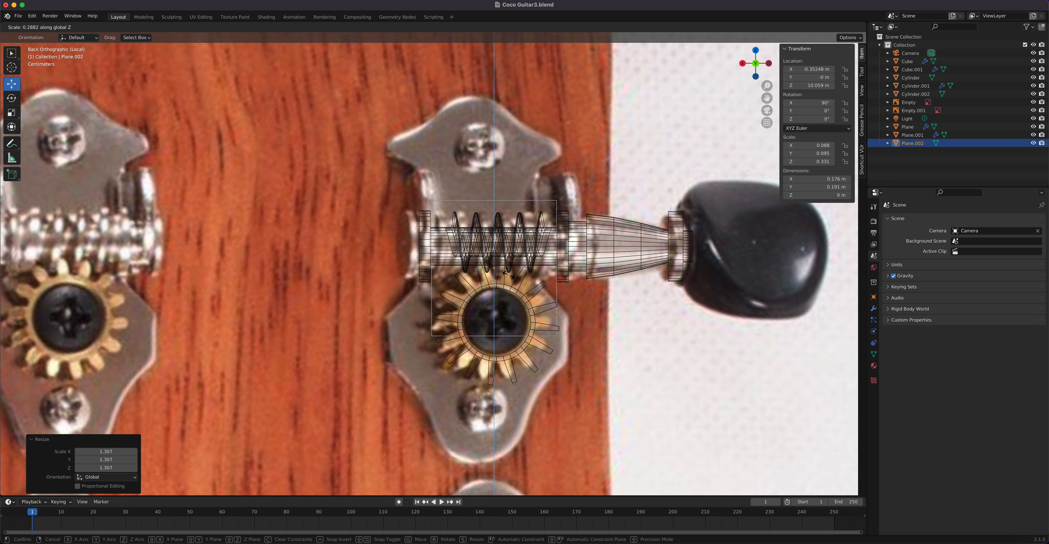
{"action": "left_click", "coordinate": [522, 272]}
Step: Raise the plane's bottom vertices about 0.093 m and its top vertices about 0.037 m along Z in Edit Mode
{"action": "key", "text": "Tab"}
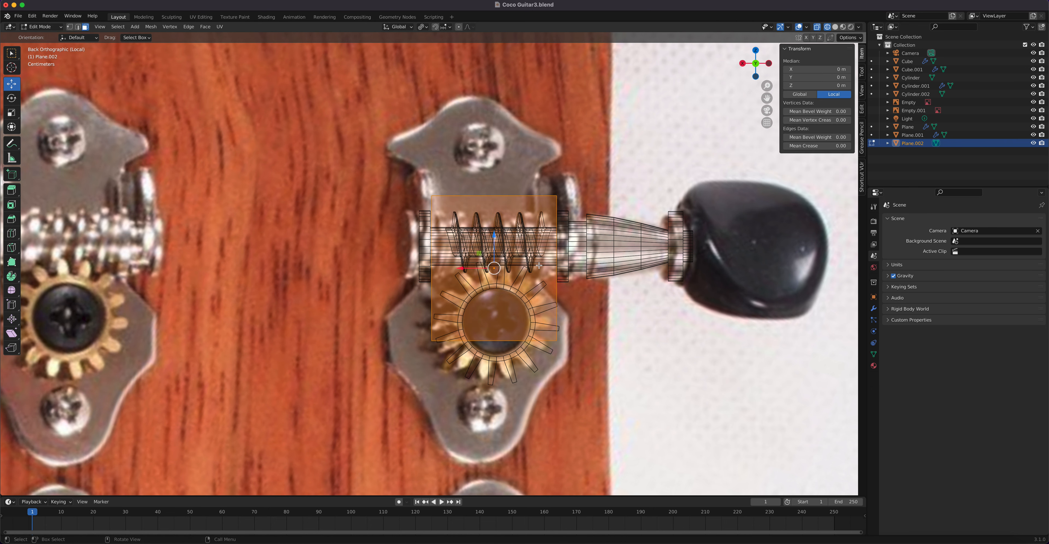
{"action": "left_click", "coordinate": [69, 26]}
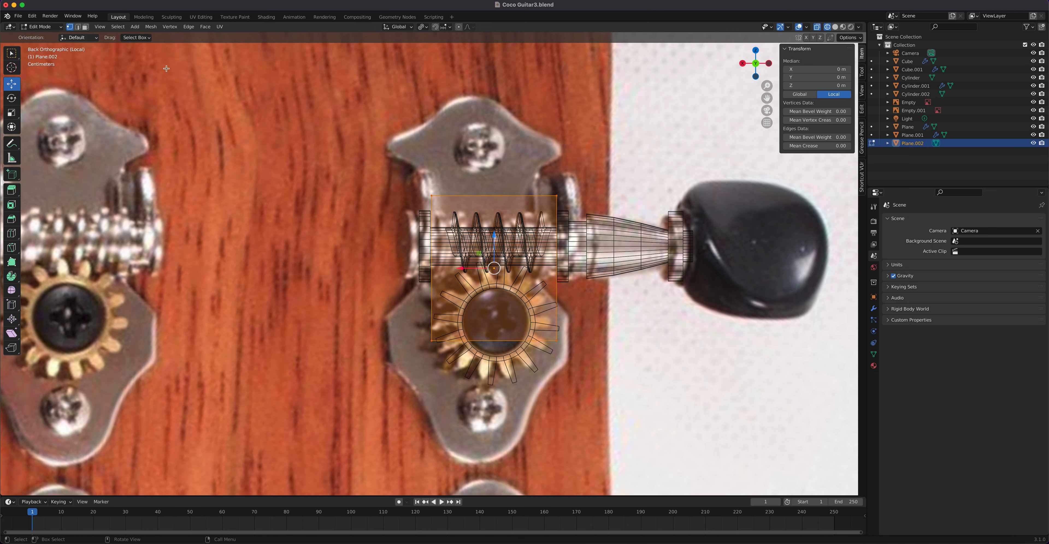
{"action": "left_click_drag", "start_coordinate": [616, 380], "coordinate": [366, 313]}
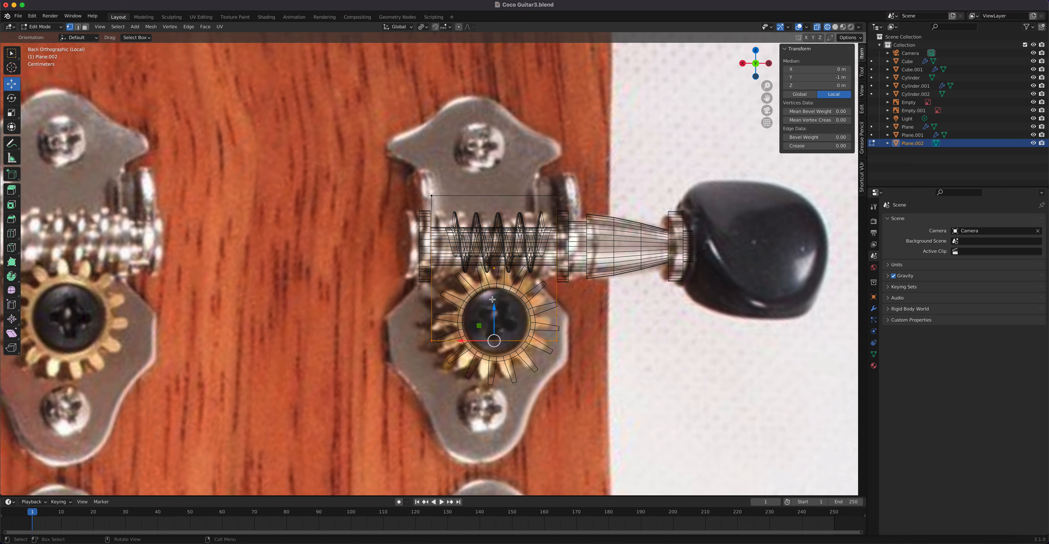
{"action": "key", "text": "g"}
{"action": "key", "text": "z"}
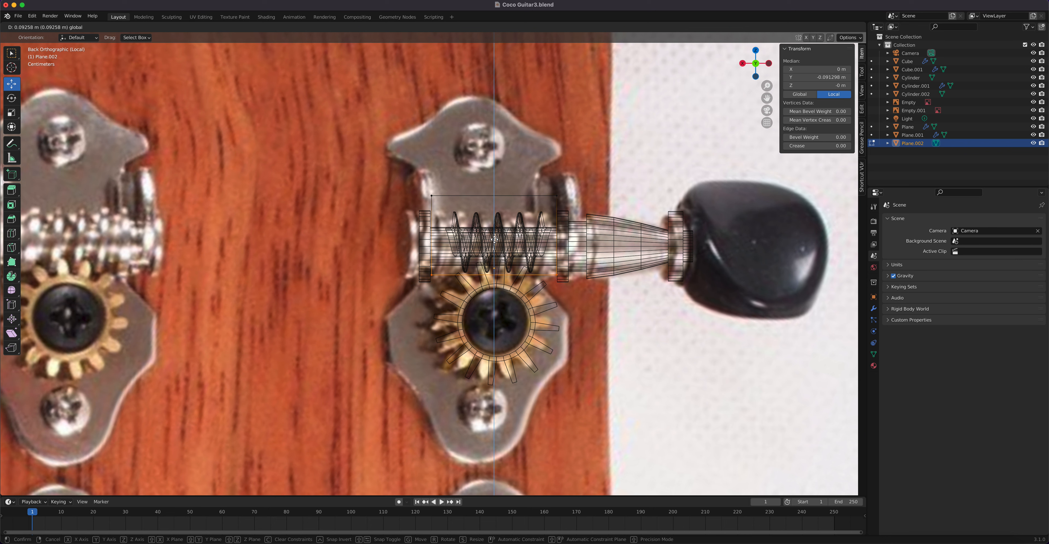
{"action": "left_click_drag", "start_coordinate": [494, 240], "coordinate": [493, 240]}
{"action": "left_click_drag", "start_coordinate": [410, 174], "coordinate": [576, 216]}
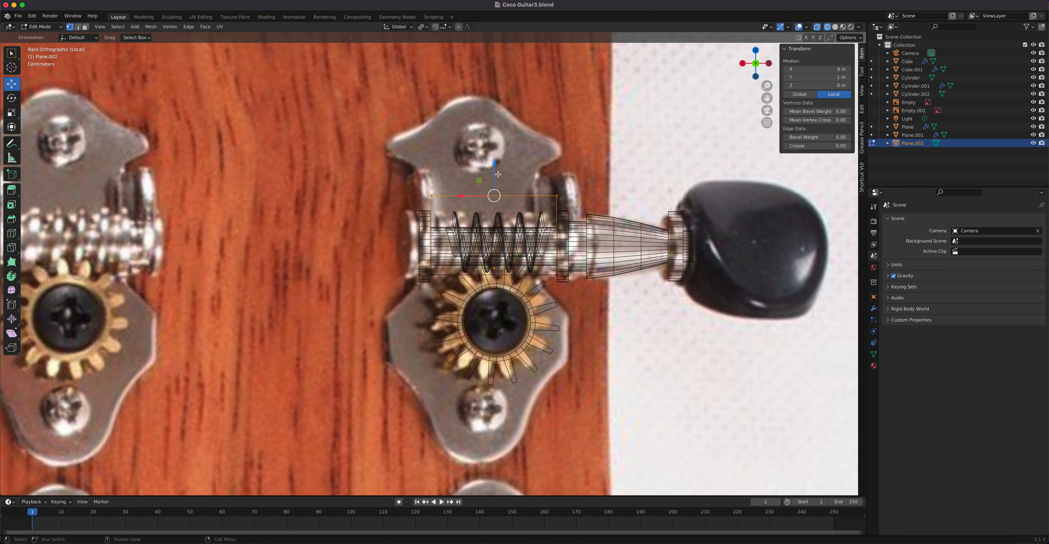
{"action": "left_click_drag", "start_coordinate": [493, 164], "coordinate": [495, 138]}
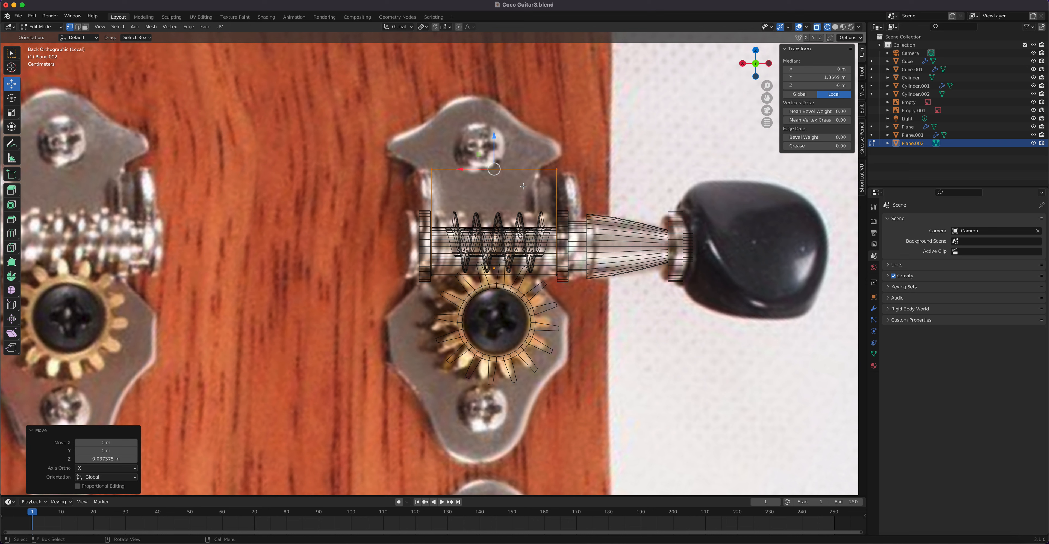
Step: Extrude the plane's top edge upward past the photo's upper screw and add one centred vertical loop cut
{"action": "key", "text": "2"}
{"action": "left_click", "coordinate": [509, 168]}
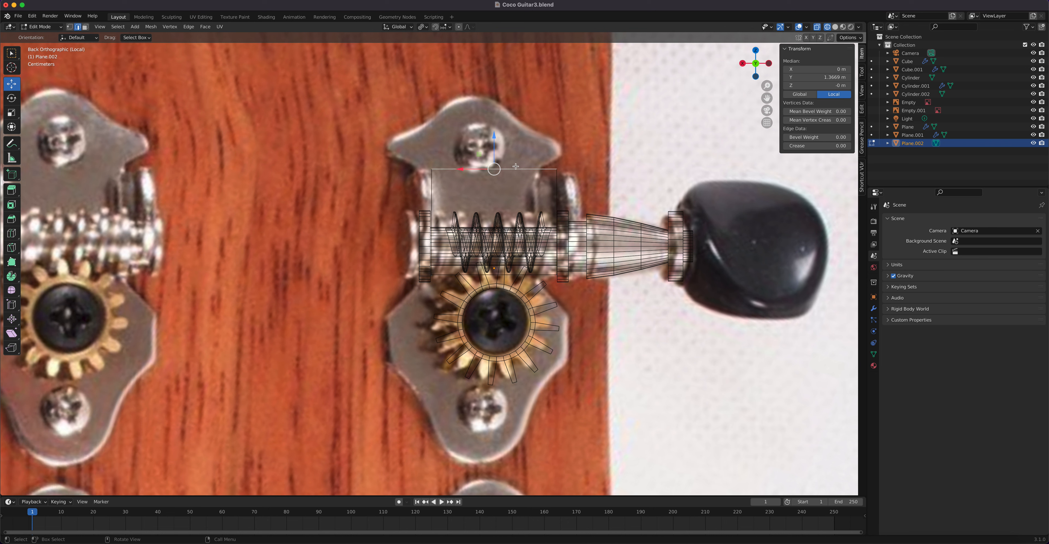
{"action": "key", "text": "e"}
{"action": "key", "text": "Escape"}
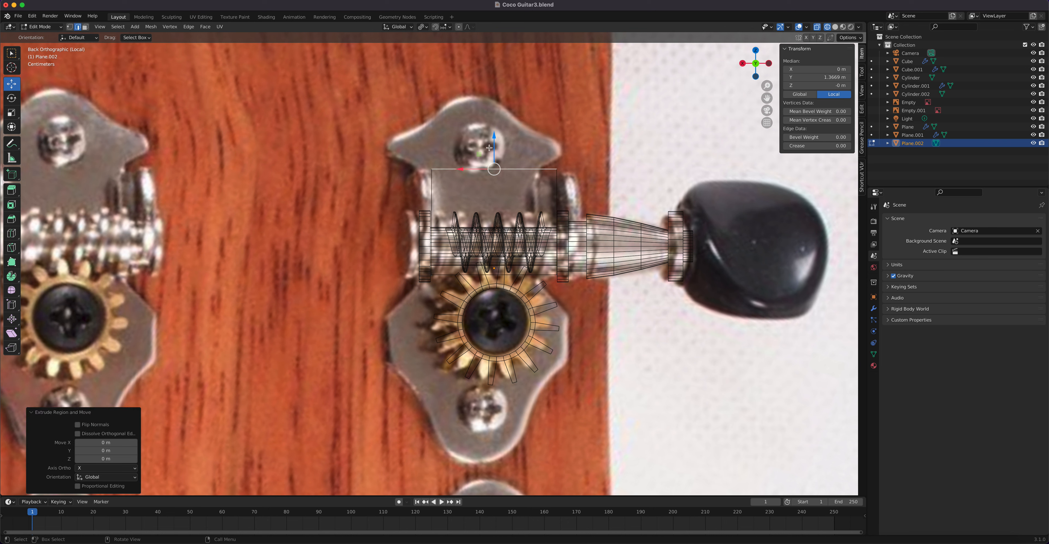
{"action": "left_click_drag", "start_coordinate": [494, 137], "coordinate": [496, 94]}
{"action": "left_click", "coordinate": [559, 151]}
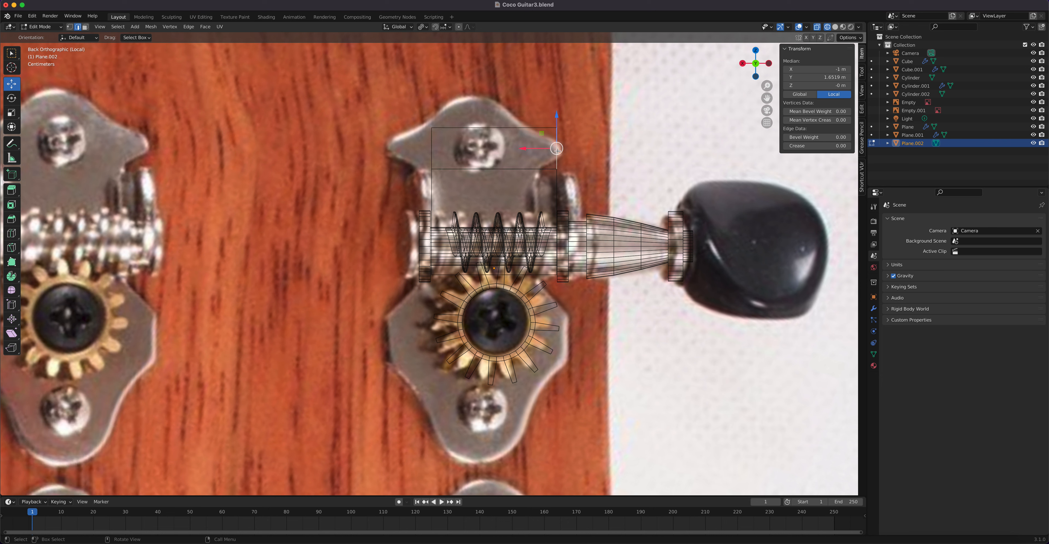
{"action": "key", "text": "ctrl+r"}
{"action": "left_click", "coordinate": [493, 130]}
{"action": "right_click", "coordinate": [493, 130]}
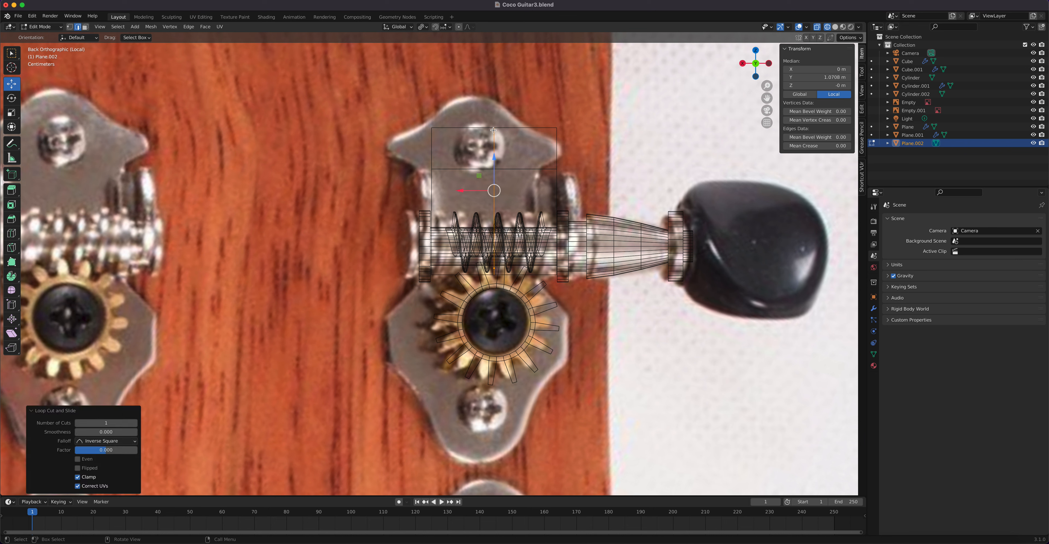
Step: Extrude the upper section's knob-side edge about 0.046 m outward and taper its end to about 0.42
{"action": "left_click", "coordinate": [556, 147]}
{"action": "key", "text": "g"}
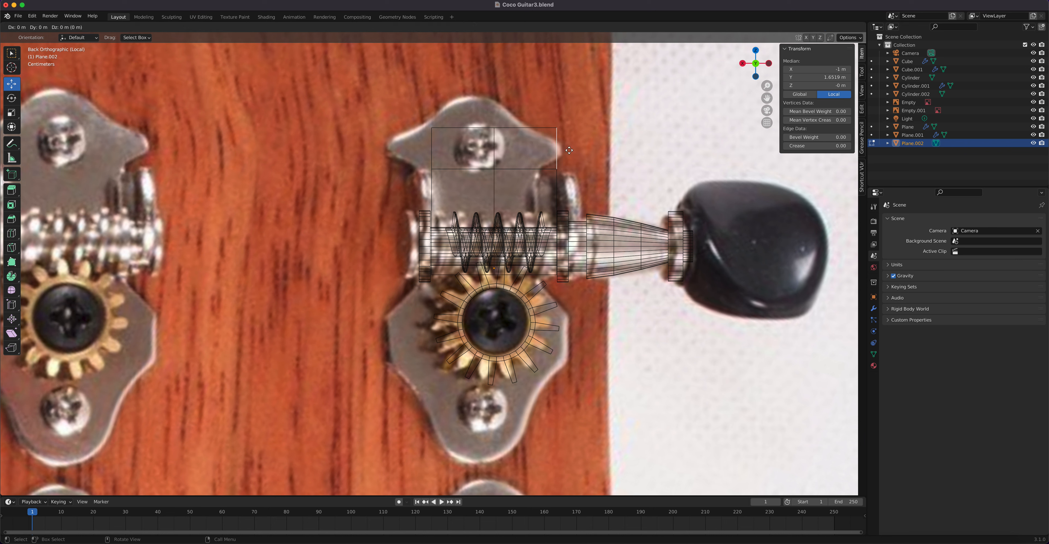
{"action": "right_click", "coordinate": [594, 151]}
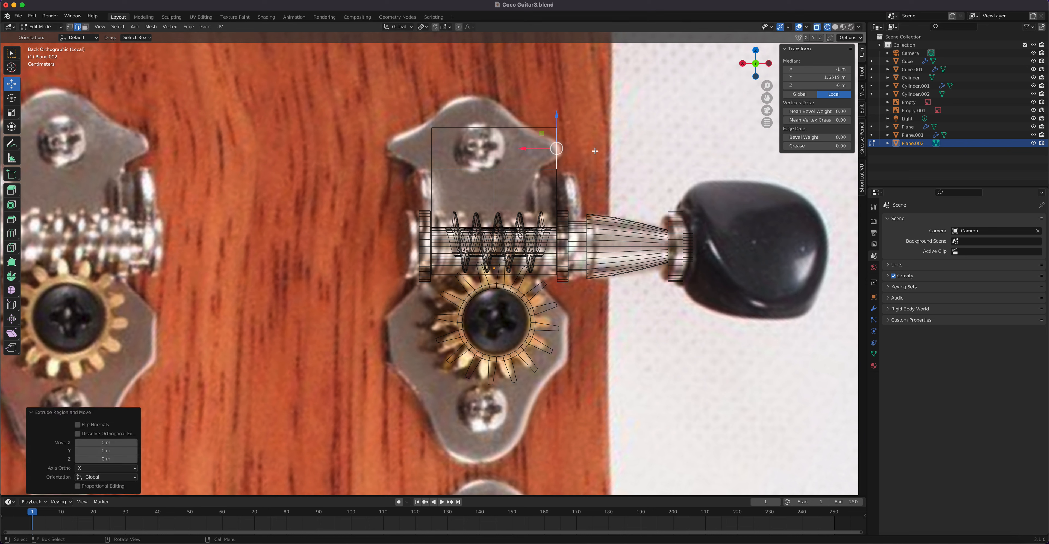
{"action": "left_click_drag", "start_coordinate": [522, 150], "coordinate": [558, 149]}
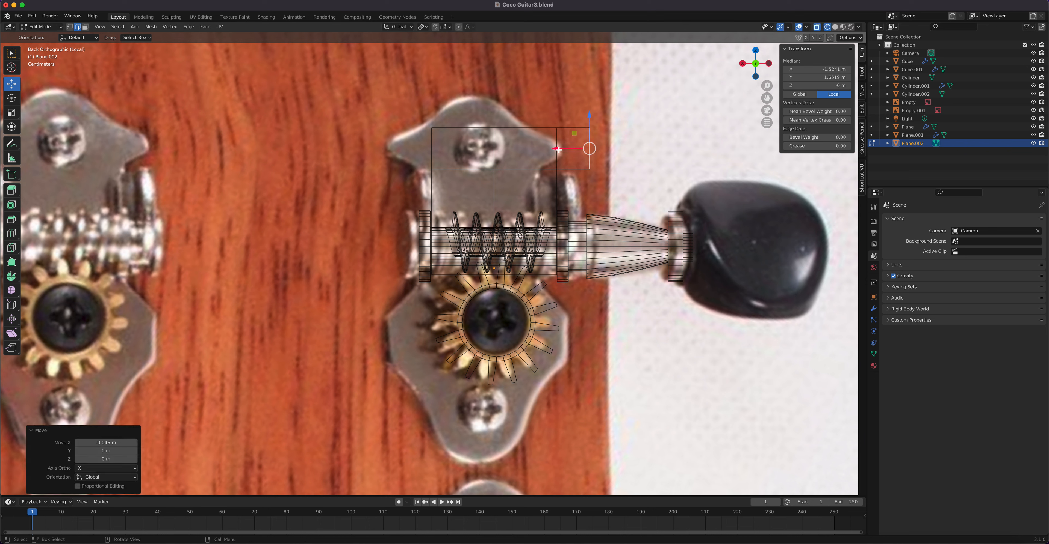
{"action": "key", "text": "s"}
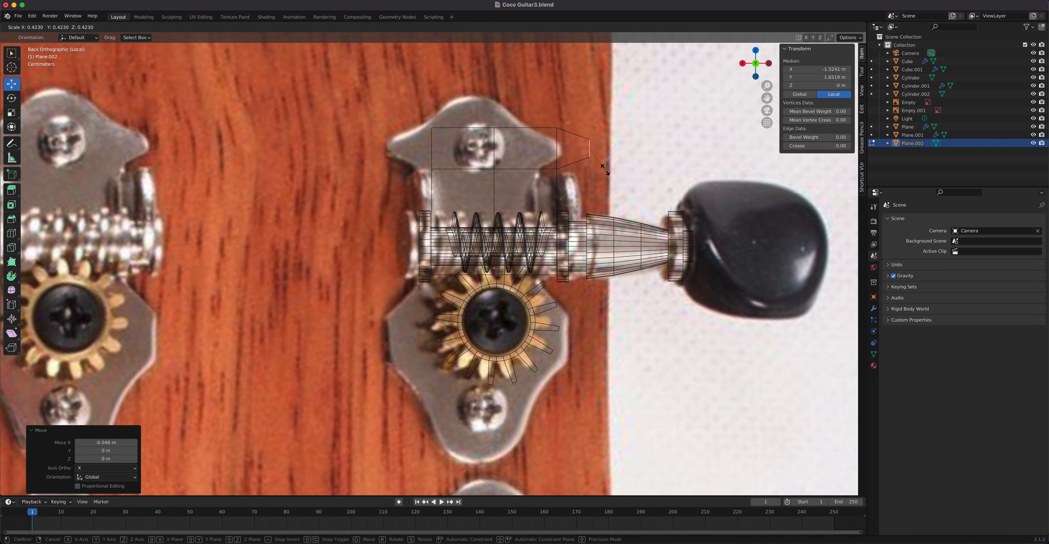
{"action": "left_click", "coordinate": [604, 169]}
Step: Extrude the two top edges about 0.038 m upward and scale them to about 0.653 to narrow the plate's top
{"action": "left_click", "coordinate": [524, 130]}
{"action": "left_click", "coordinate": [487, 130], "text": "shift"}
{"action": "key", "text": "e"}
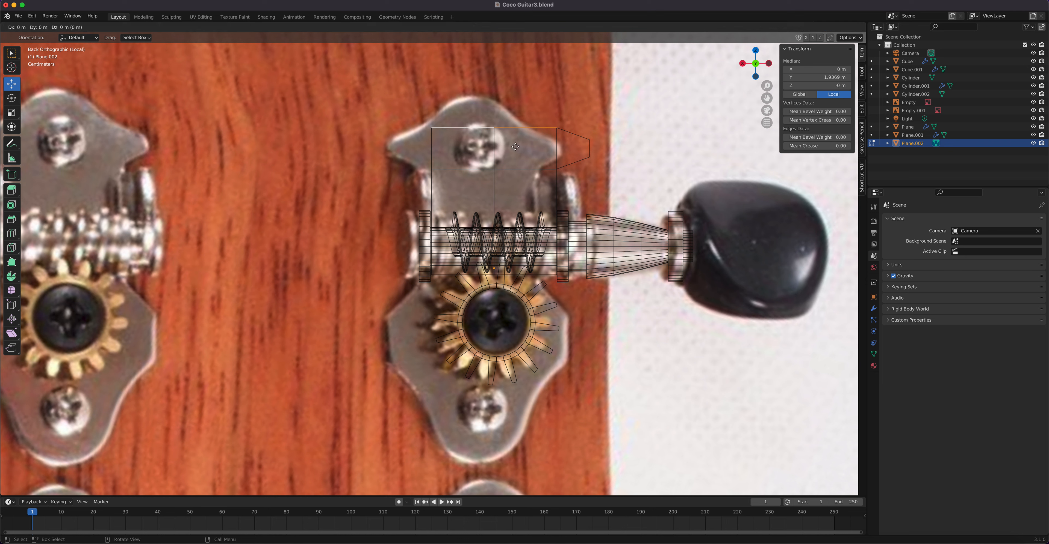
{"action": "left_click", "coordinate": [514, 147]}
{"action": "left_click_drag", "start_coordinate": [494, 94], "coordinate": [494, 67]}
{"action": "key", "text": "s"}
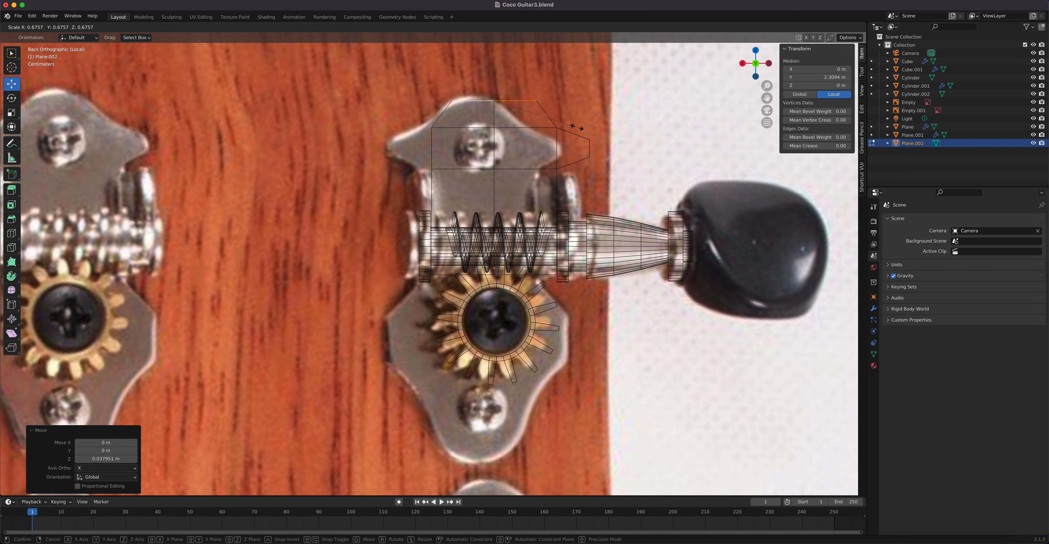
{"action": "left_click", "coordinate": [574, 128]}
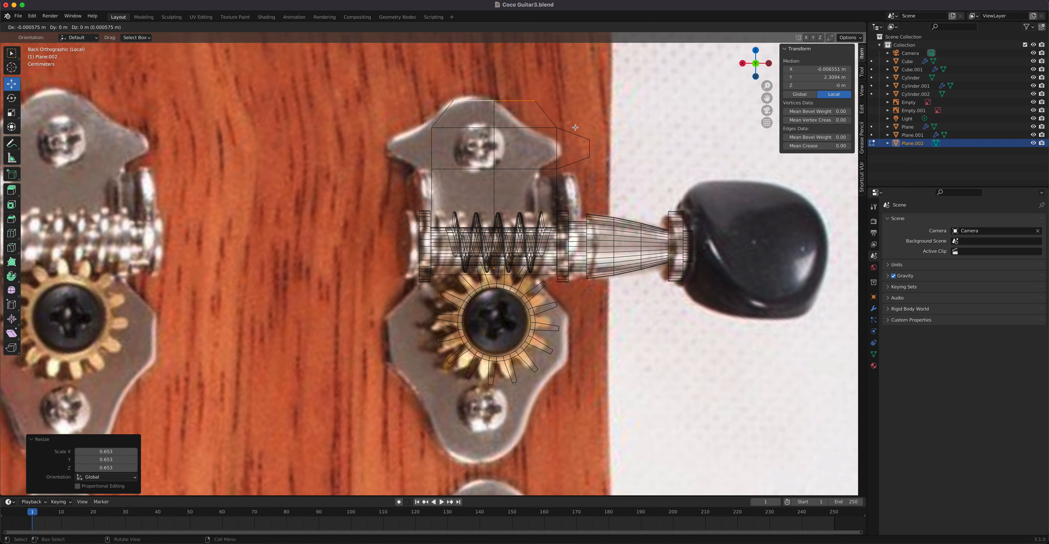
Step: Extrude the plane's top edges about 0.029 m upward, scale them to about 0.387 and lower them about 0.005 m
{"action": "left_click", "coordinate": [574, 128]}
{"action": "left_click_drag", "start_coordinate": [493, 74], "coordinate": [491, 41]}
{"action": "key", "text": "s"}
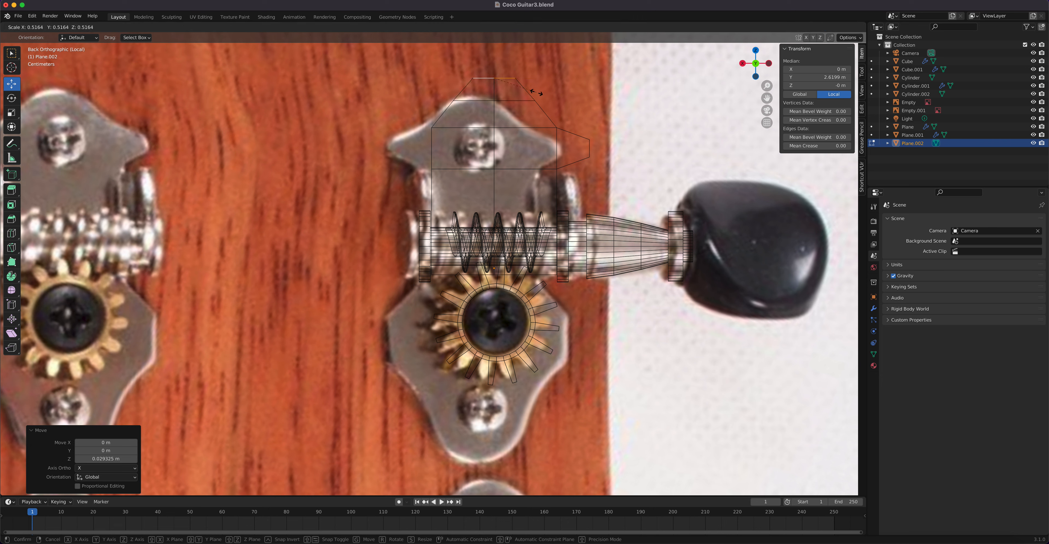
{"action": "left_click", "coordinate": [522, 88]}
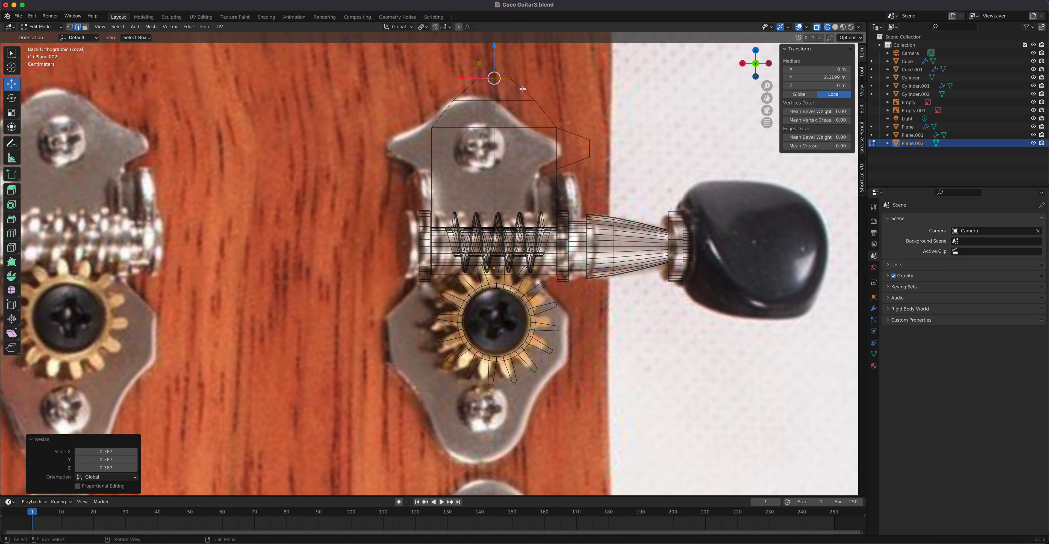
{"action": "left_click_drag", "start_coordinate": [492, 45], "coordinate": [496, 51]}
Step: Extrude the knob-side half of the plane's bottom edge downward twice behind the gear, about 0.050 m and about 0.079 m
{"action": "middle_click_drag", "start_coordinate": [544, 283], "coordinate": [524, 210], "text": "shift"}
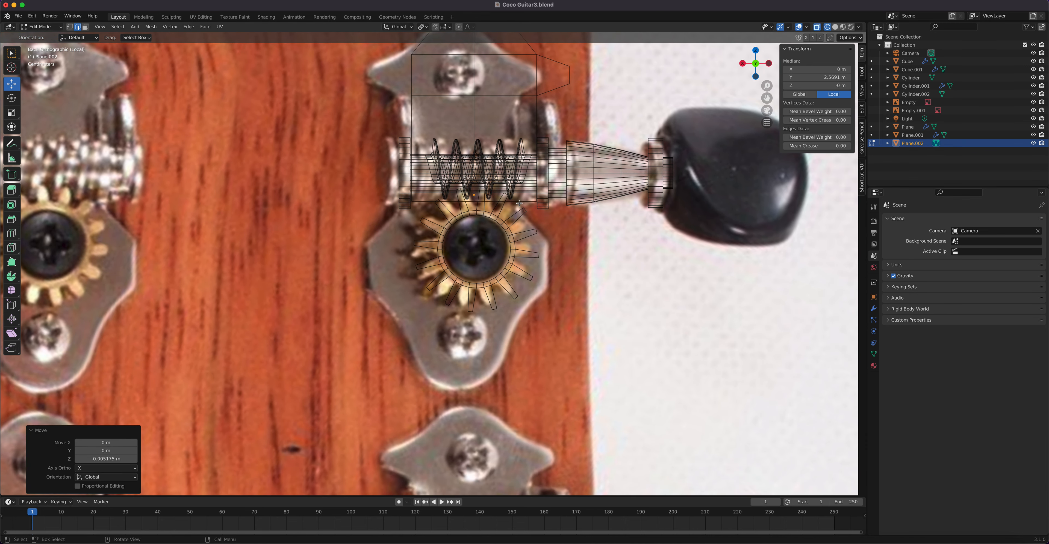
{"action": "left_click", "coordinate": [520, 203]}
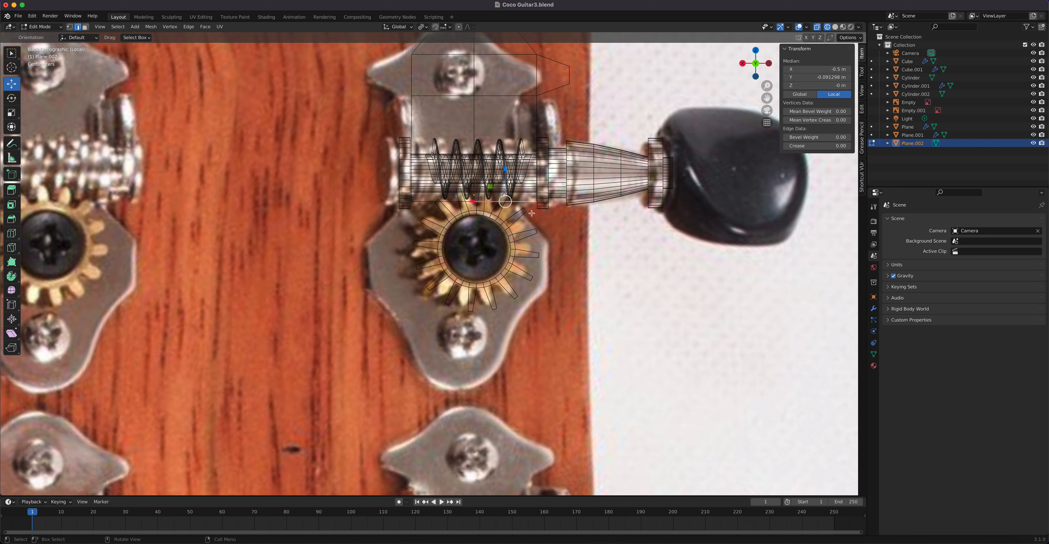
{"action": "key", "text": "e"}
{"action": "key", "text": "Escape"}
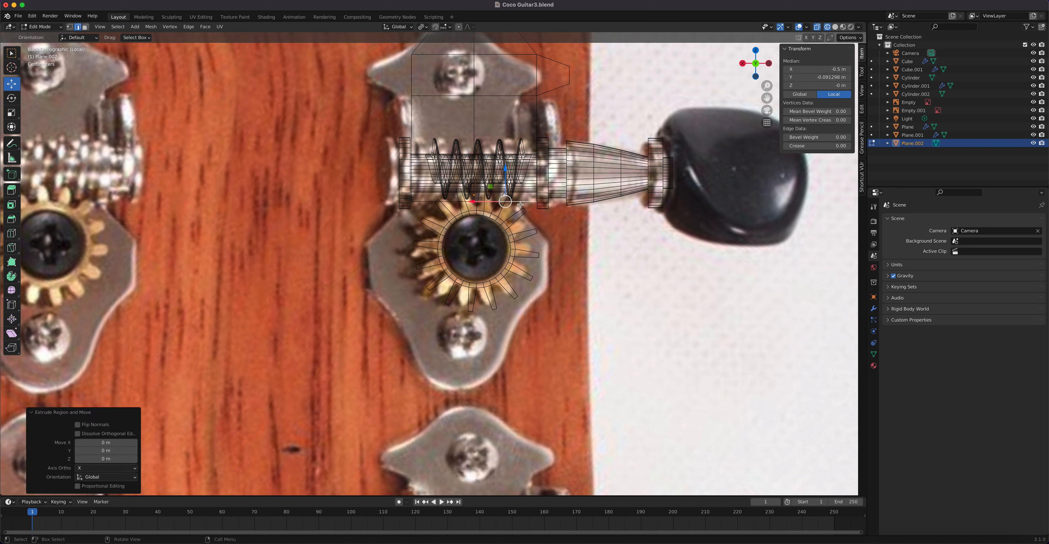
{"action": "left_click_drag", "start_coordinate": [506, 171], "coordinate": [501, 208]}
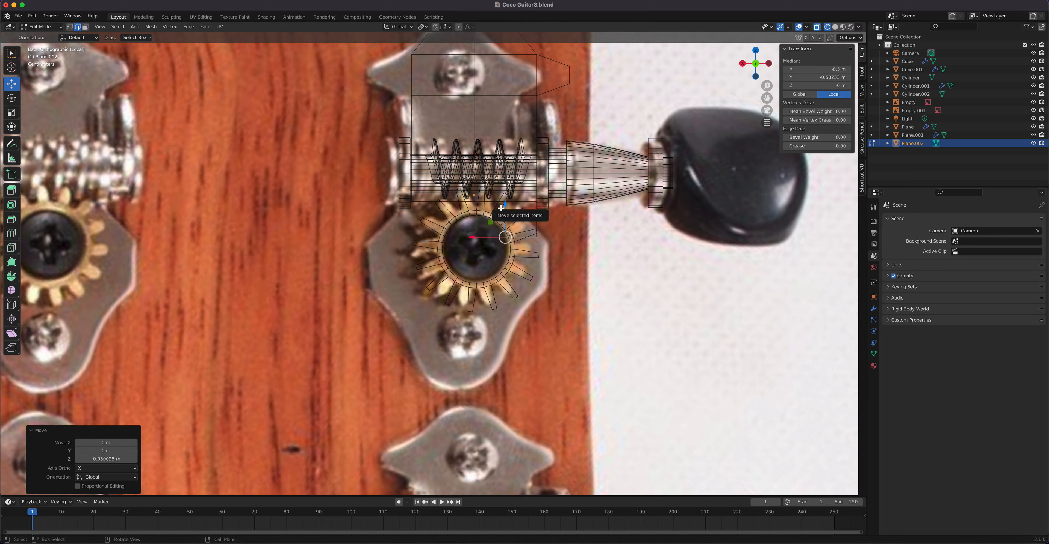
{"action": "key", "text": "e"}
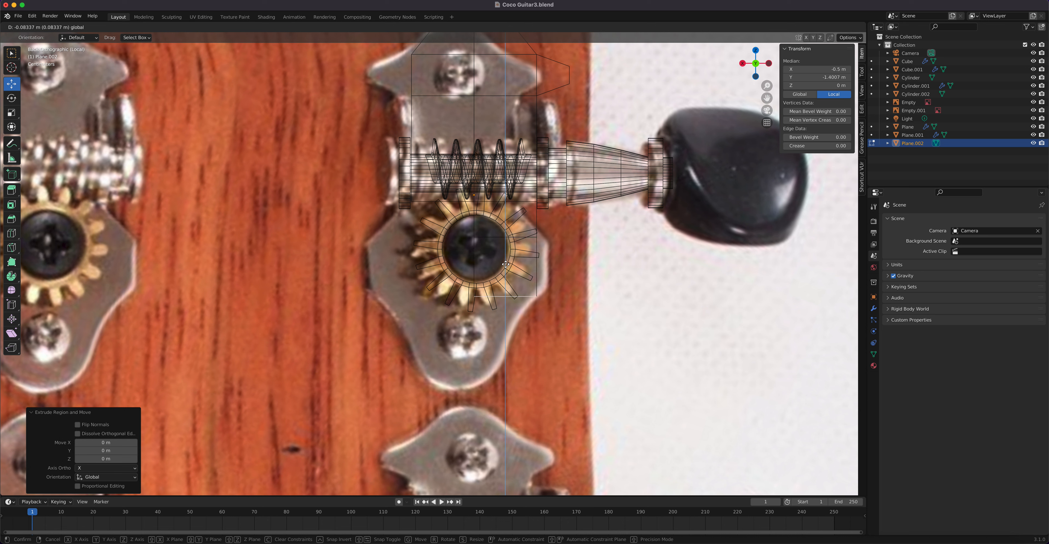
{"action": "left_click_drag", "start_coordinate": [506, 263], "coordinate": [506, 264]}
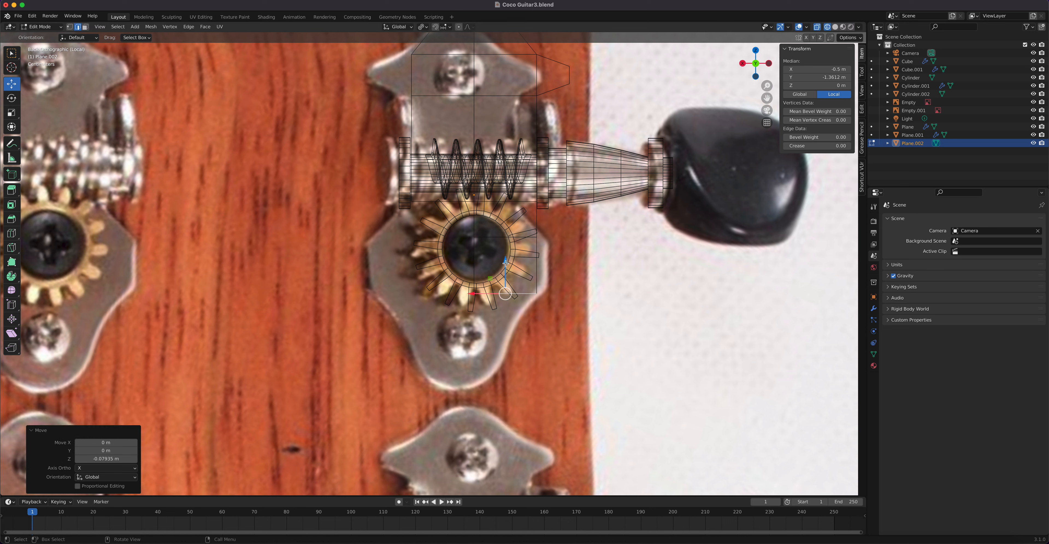
Step: Extrude the lowest knob-side edge about 0.132 m further down to the lower tip of the photo's backing plate
{"action": "left_click", "coordinate": [512, 295]}
{"action": "key", "text": "e"}
{"action": "key", "text": "Escape"}
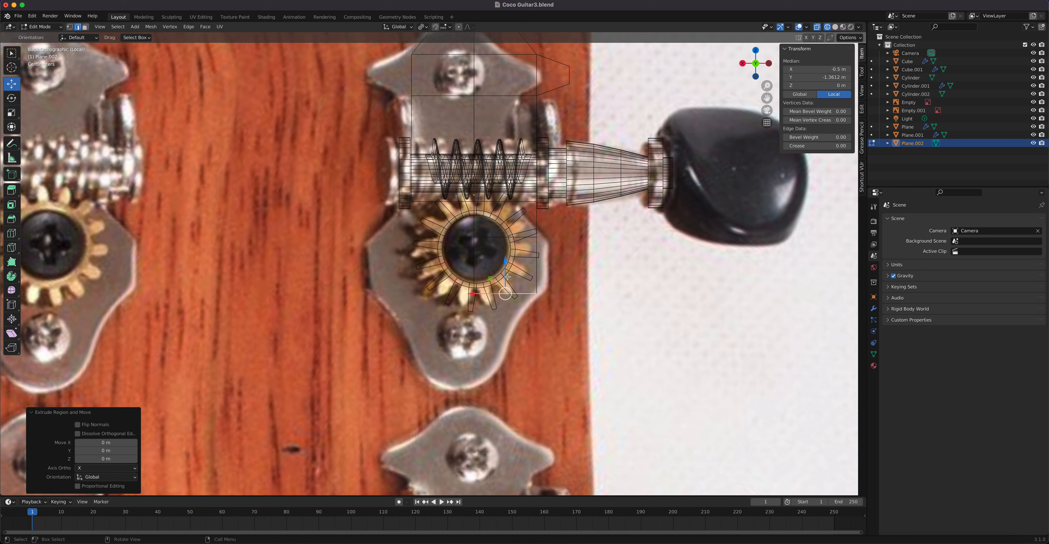
{"action": "left_click_drag", "start_coordinate": [505, 263], "coordinate": [505, 343]}
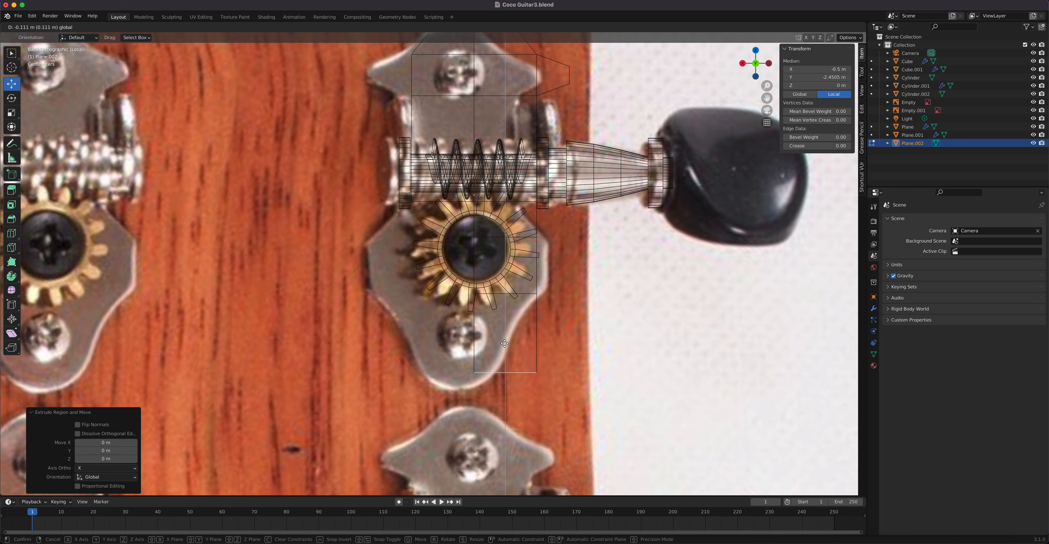
{"action": "left_click", "coordinate": [503, 358]}
{"action": "scroll", "coordinate": [526, 282], "scroll_direction": "down", "scroll_amount": 1}
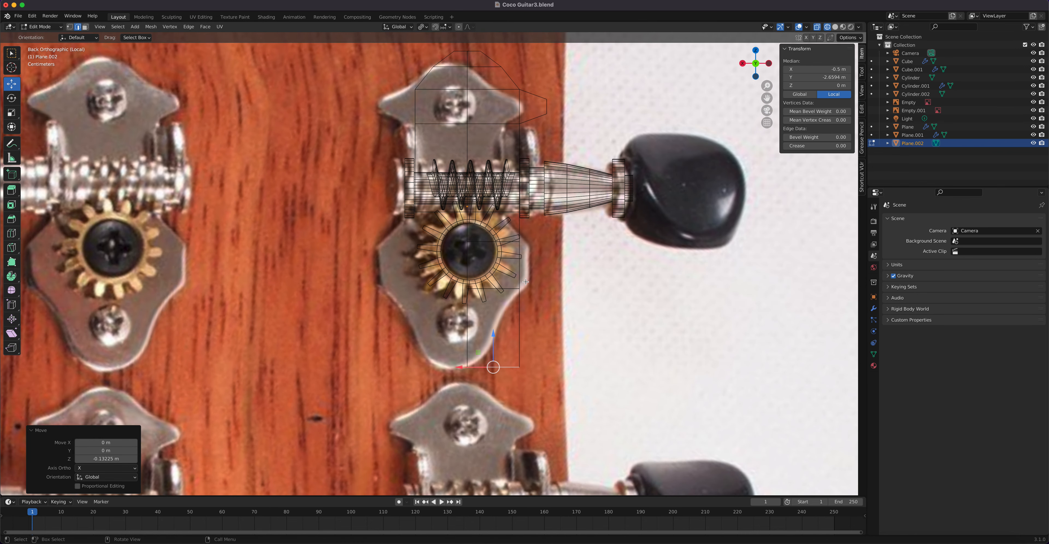
Step: Add a vertical loop cut through the knob-side half of the plane
{"action": "key", "text": "ctrl+r"}
{"action": "left_click", "coordinate": [494, 290]}
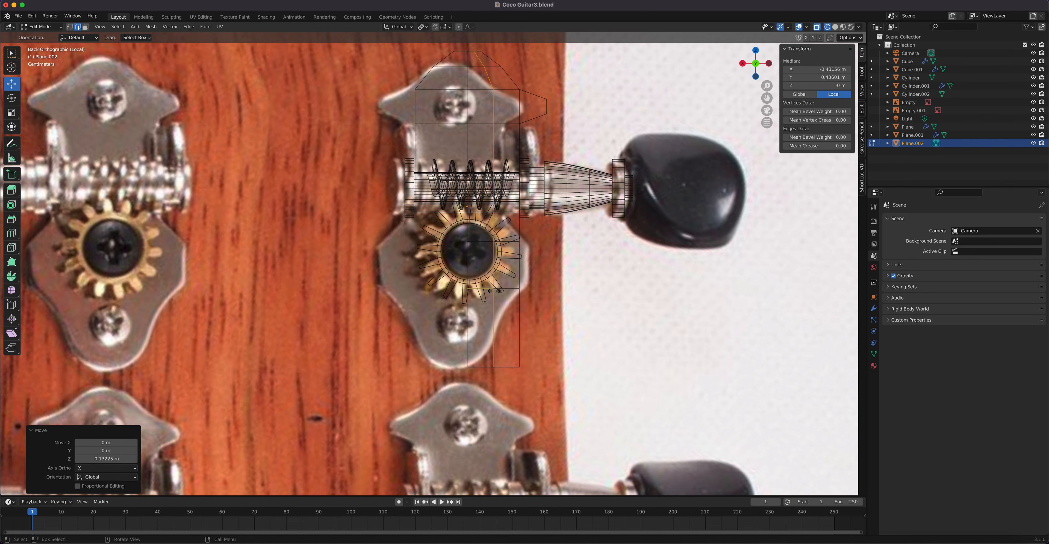
Step: Finish the unslid loop cut beside the gear and extrude the plate's outer edge there outward along X by about 0.045 m
{"action": "right_click", "coordinate": [497, 289]}
{"action": "scroll", "coordinate": [521, 254], "scroll_direction": "up", "scroll_amount": 1}
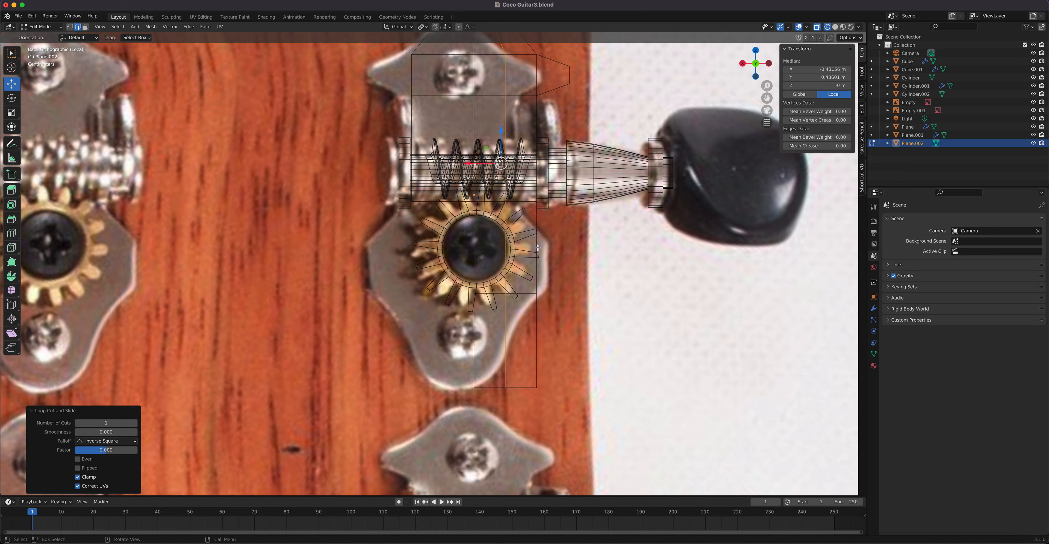
{"action": "left_click", "coordinate": [538, 248]}
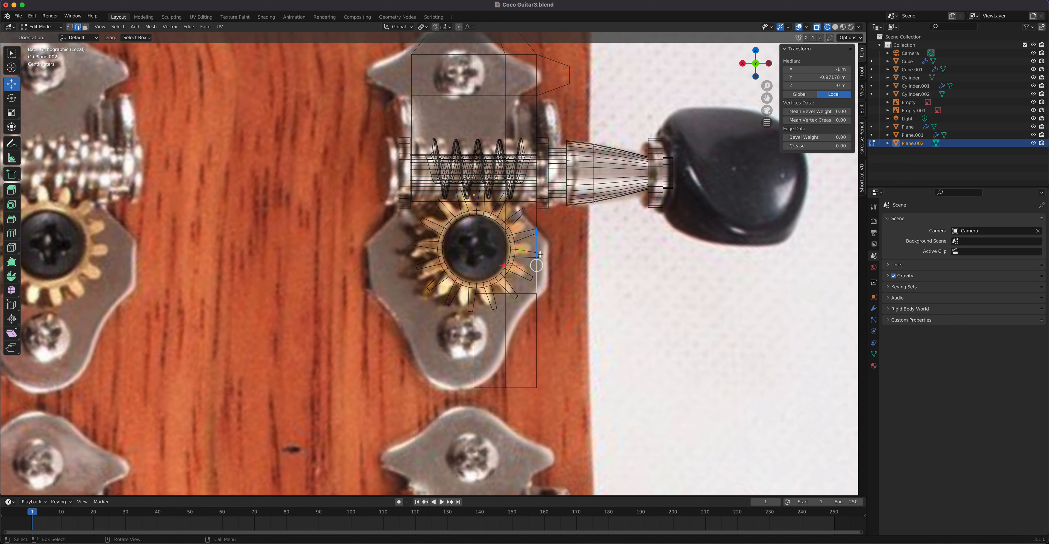
{"action": "key", "text": "e"}
{"action": "right_click", "coordinate": [555, 277]}
{"action": "left_click_drag", "start_coordinate": [507, 265], "coordinate": [535, 265]}
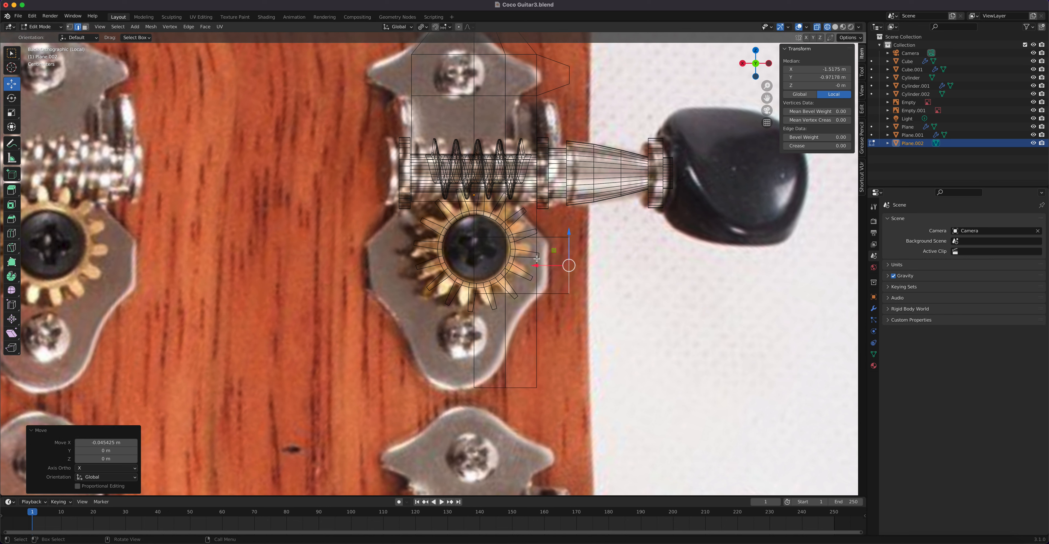
Step: Move the upper and lower base vertices of the extruded tab outward to slope its sides beside the gear
{"action": "key", "text": "1"}
{"action": "left_click", "coordinate": [536, 237]}
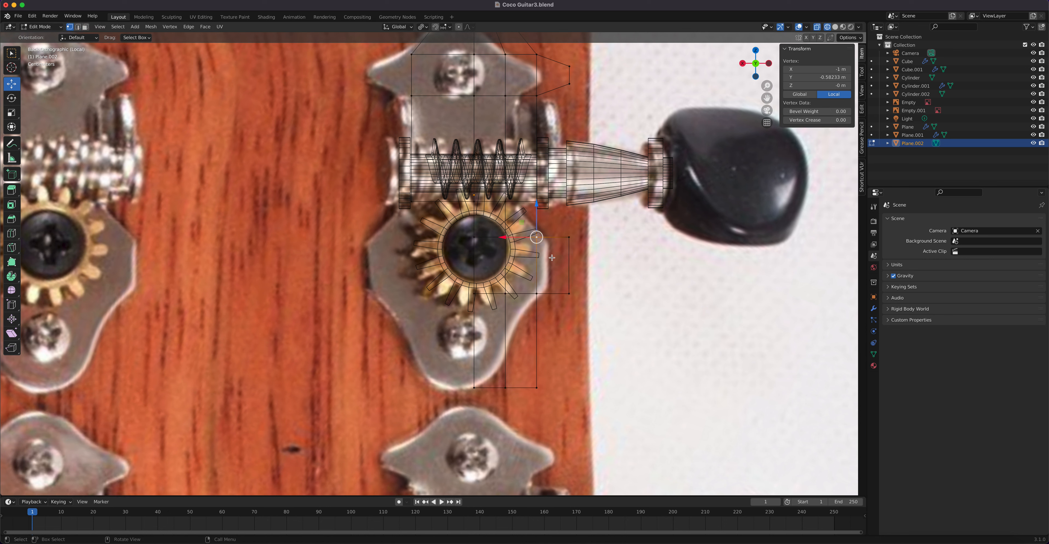
{"action": "key", "text": "g"}
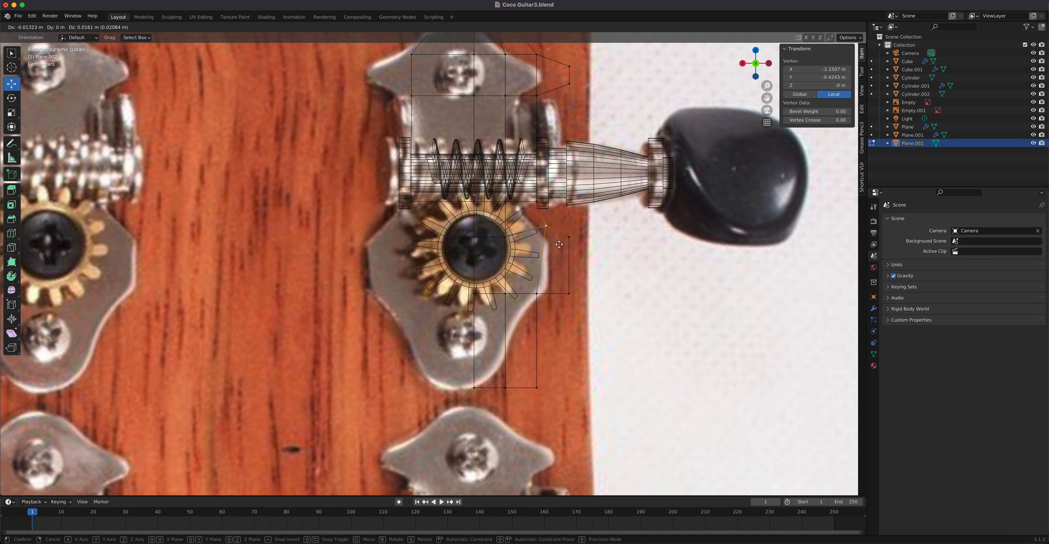
{"action": "left_click", "coordinate": [560, 242]}
{"action": "left_click", "coordinate": [537, 291]}
{"action": "key", "text": "g"}
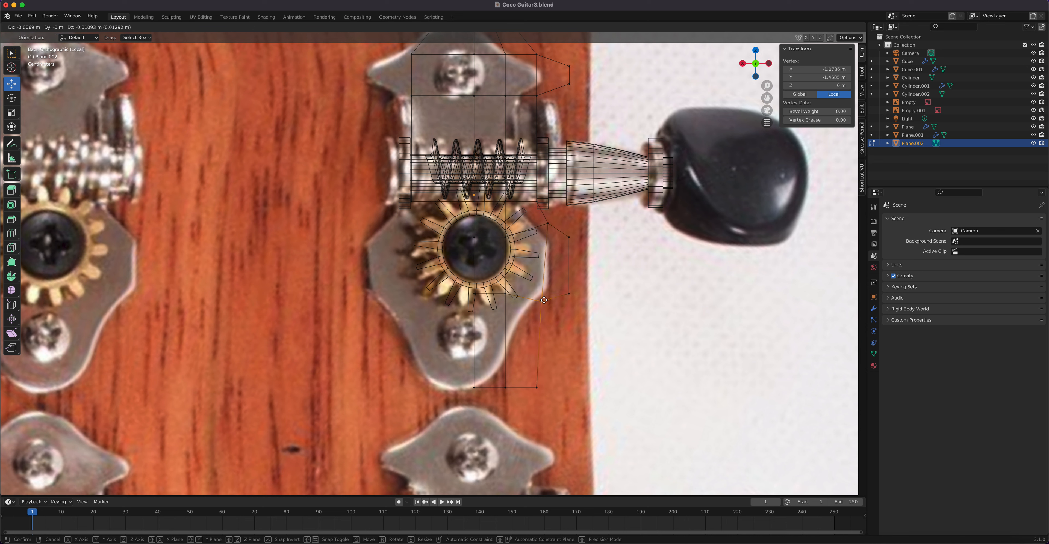
{"action": "left_click", "coordinate": [546, 306]}
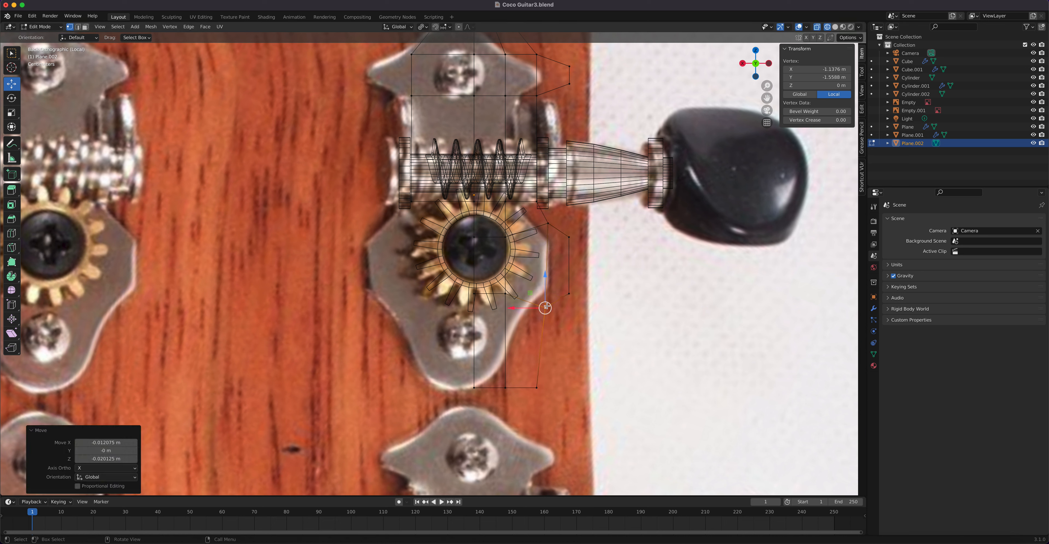
Step: Add two horizontal loop cuts across the lower part of the plate below the gear
{"action": "key", "text": "ctrl+r"}
{"action": "left_click", "coordinate": [540, 332]}
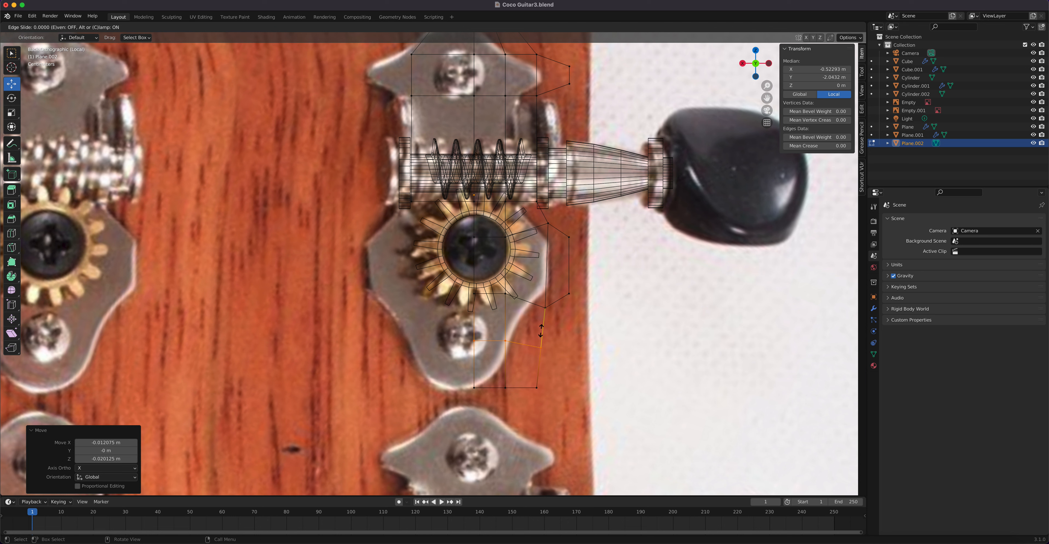
{"action": "left_click", "coordinate": [541, 332]}
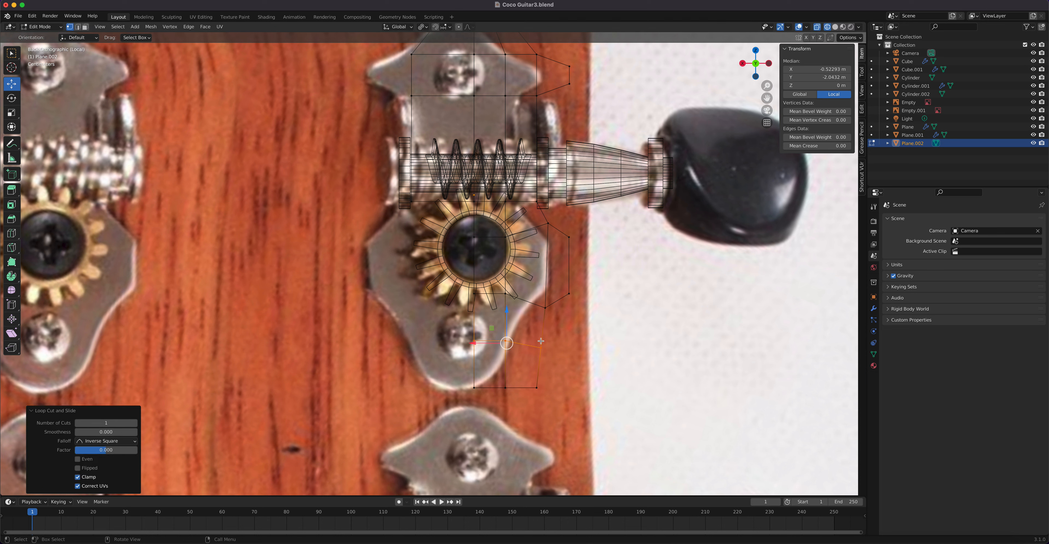
{"action": "key", "text": "ctrl+r"}
{"action": "left_click", "coordinate": [538, 371]}
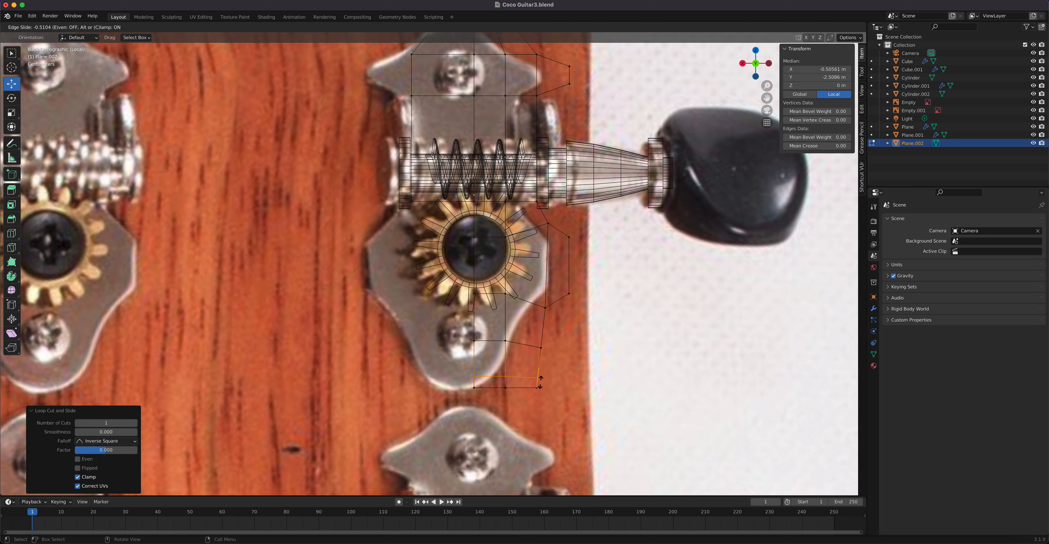
{"action": "left_click", "coordinate": [541, 371]}
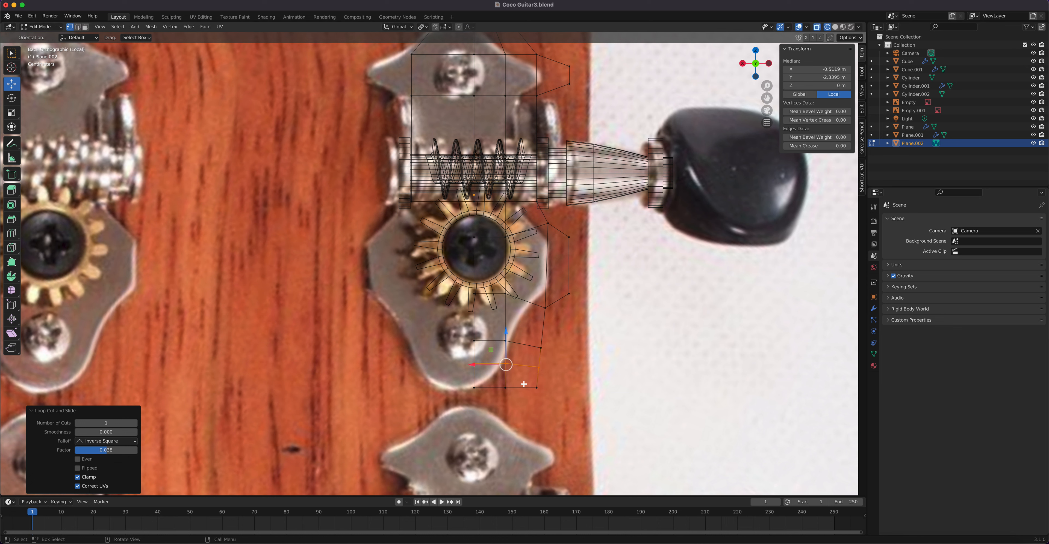
Step: Move the three outer vertices below the gear inward so the plate tapers toward its lower end
{"action": "left_click", "coordinate": [540, 350]}
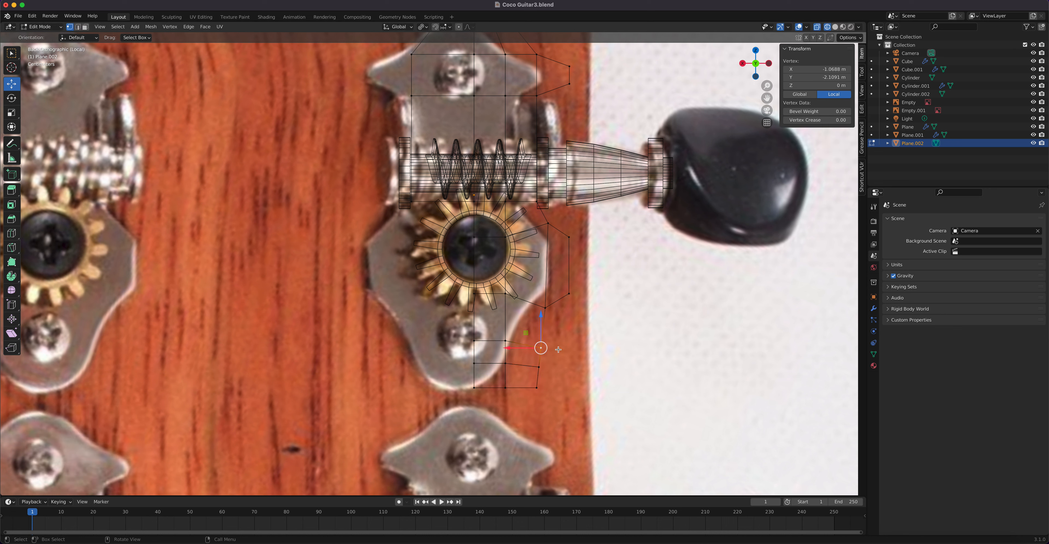
{"action": "key", "text": "g"}
{"action": "left_click", "coordinate": [546, 328]}
{"action": "key", "text": "g"}
{"action": "left_click", "coordinate": [529, 365]}
{"action": "key", "text": "g"}
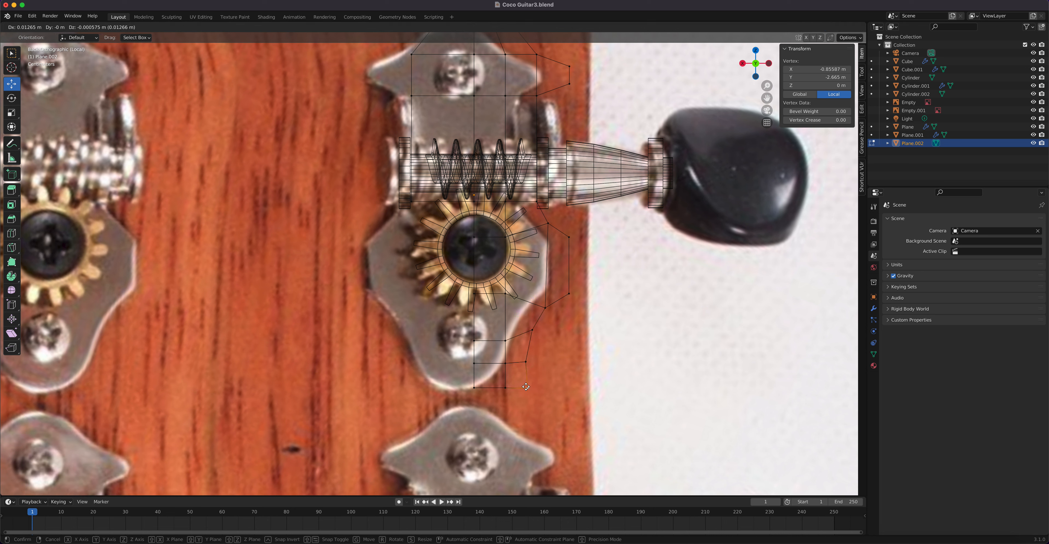
{"action": "left_click", "coordinate": [518, 380]}
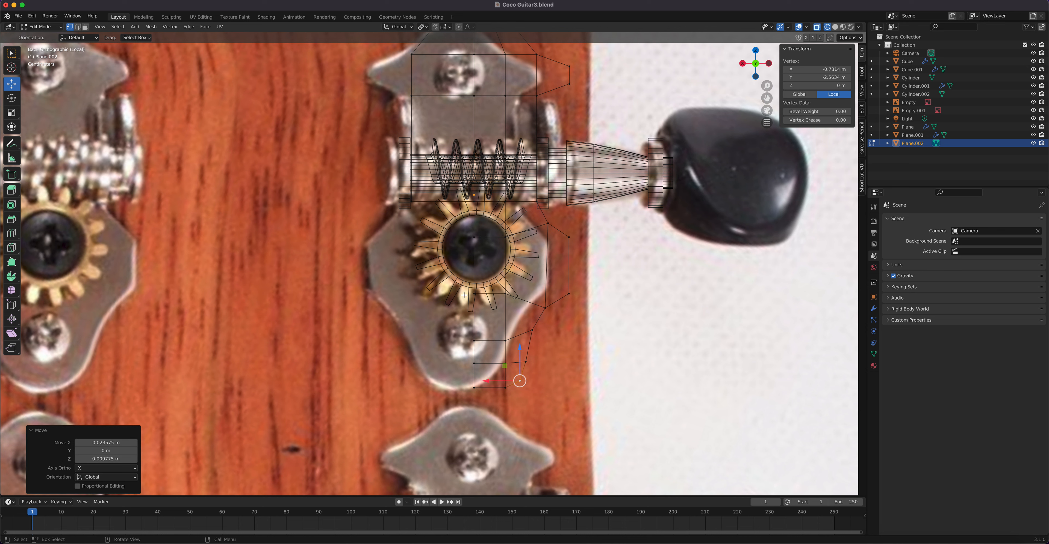
Step: Delete the four faces on the left side of the plate's centre line above the worm shaft
{"action": "scroll", "coordinate": [443, 186], "scroll_direction": "down", "scroll_amount": 1}
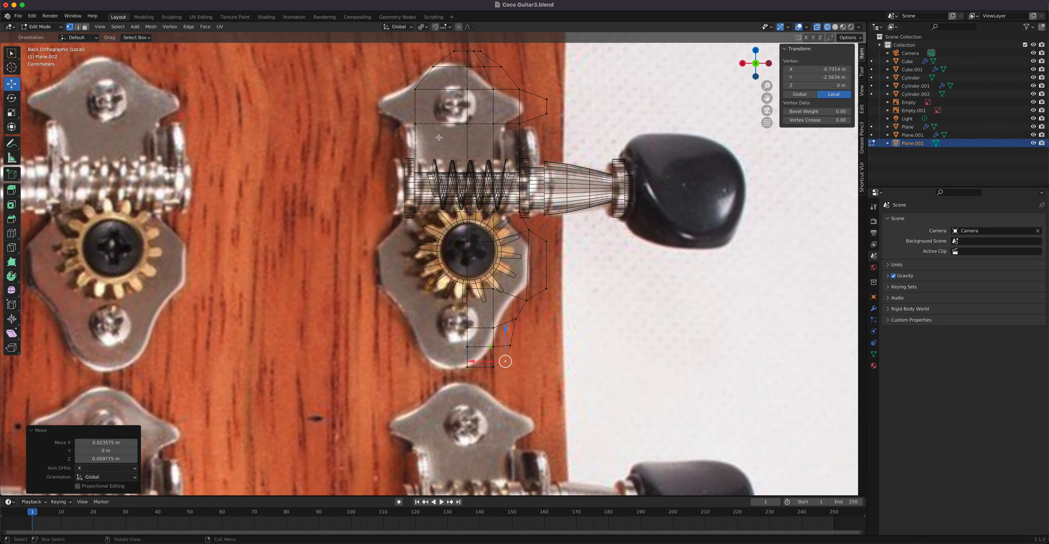
{"action": "key", "text": "3"}
{"action": "left_click", "coordinate": [455, 62]}
{"action": "left_click", "coordinate": [452, 77], "text": "shift"}
{"action": "left_click", "coordinate": [446, 108], "text": "shift"}
{"action": "left_click", "coordinate": [445, 149], "text": "shift"}
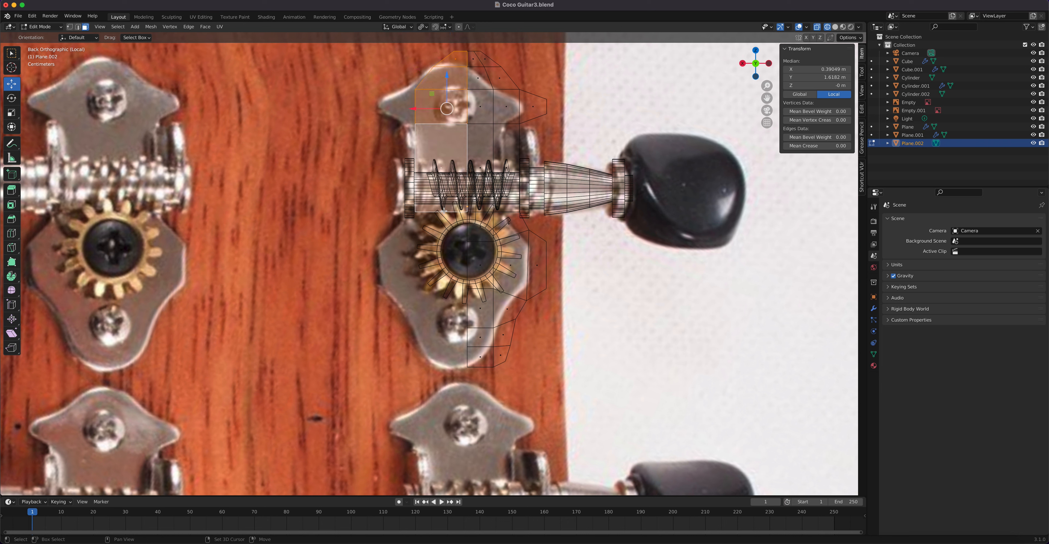
{"action": "key", "text": "x"}
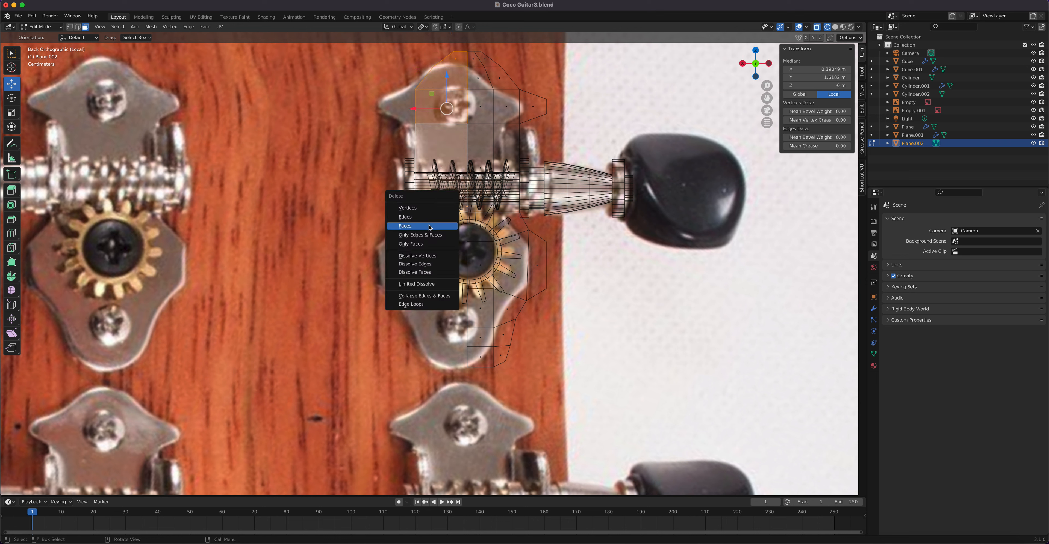
{"action": "left_click", "coordinate": [444, 225]}
Step: Add one centred horizontal loop cut across the plate's long section behind the worm shaft
{"action": "scroll", "coordinate": [521, 218], "scroll_direction": "up", "scroll_amount": 2}
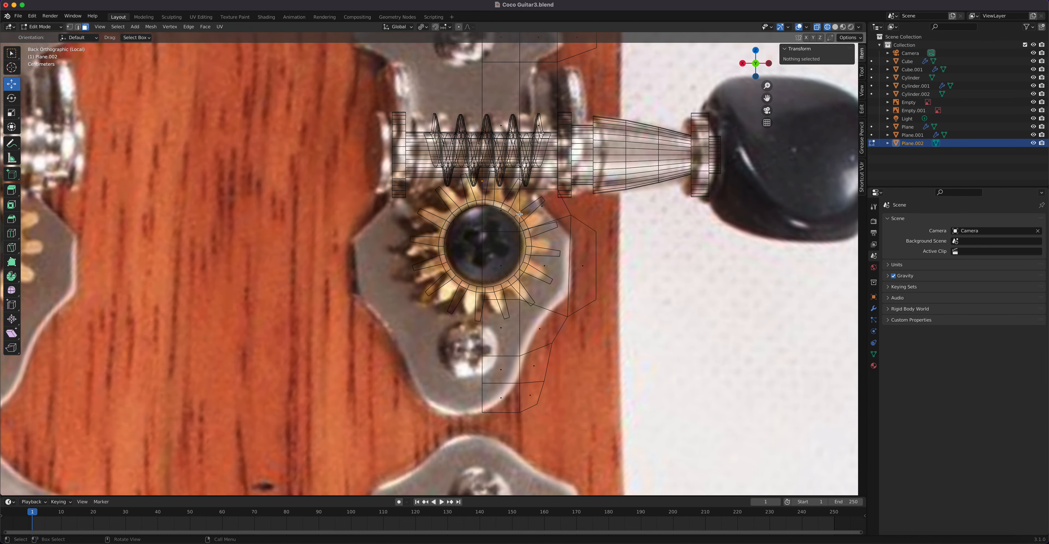
{"action": "middle_click_drag", "start_coordinate": [535, 192], "coordinate": [511, 245], "text": "shift"}
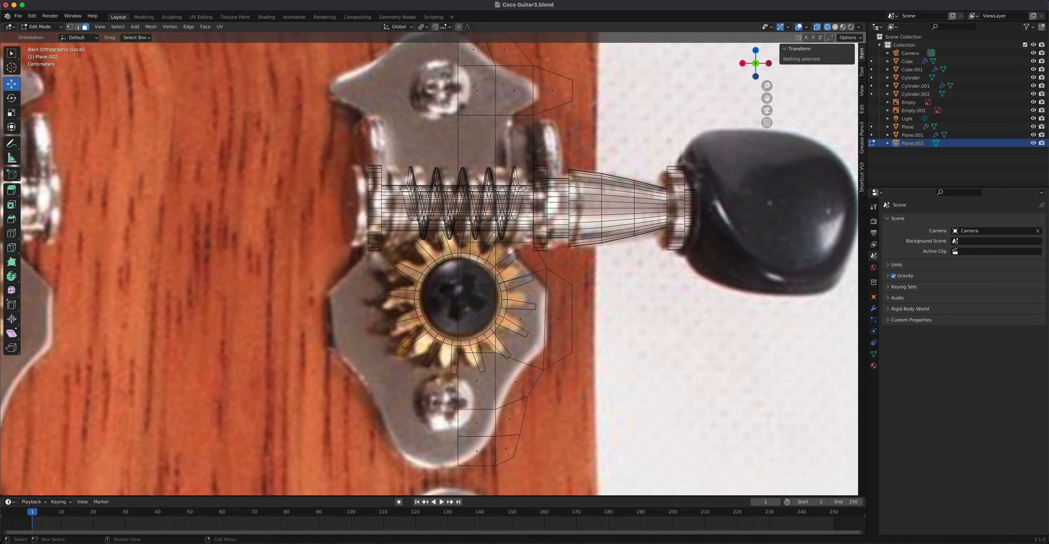
{"action": "key", "text": "ctrl+r"}
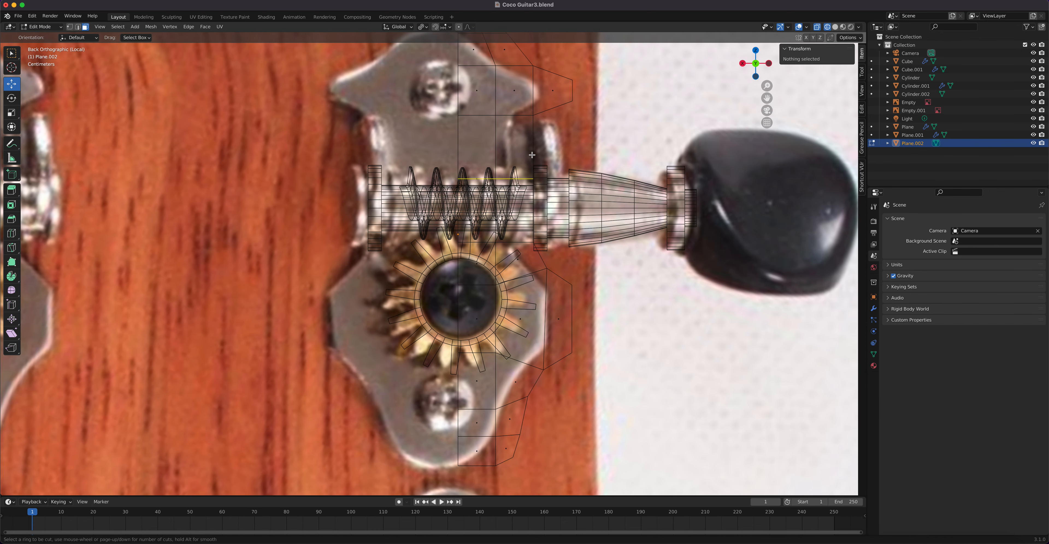
{"action": "left_click", "coordinate": [532, 154]}
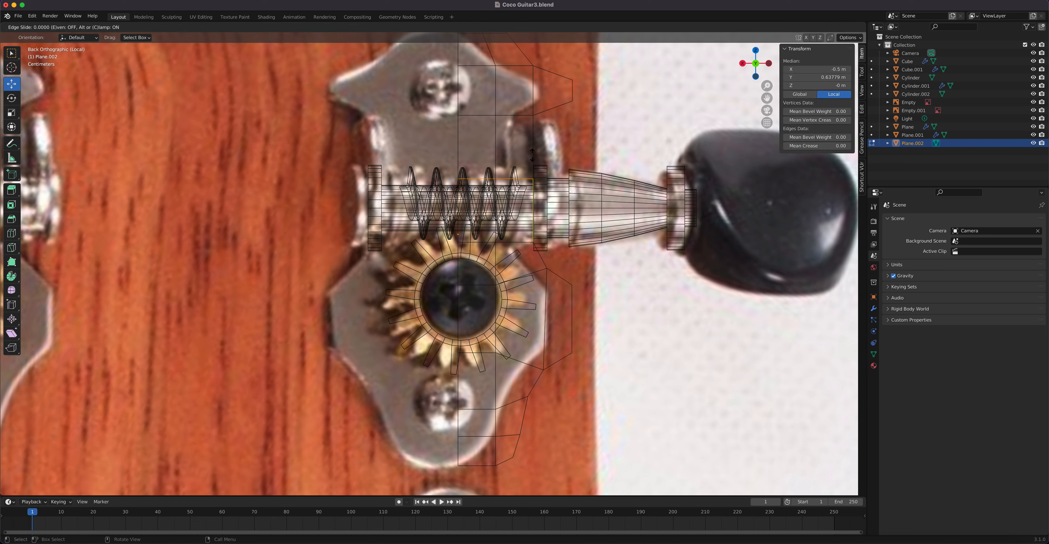
{"action": "right_click", "coordinate": [532, 154]}
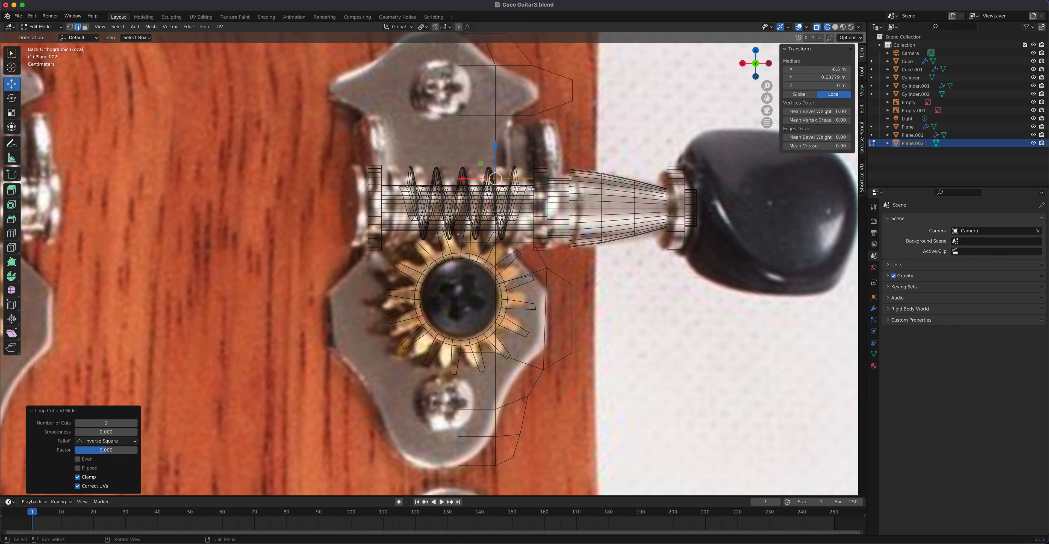
Step: Leave Edit Mode and move the plate along Y by about -0.038 m, away from the worm gear
{"action": "key", "text": "Tab"}
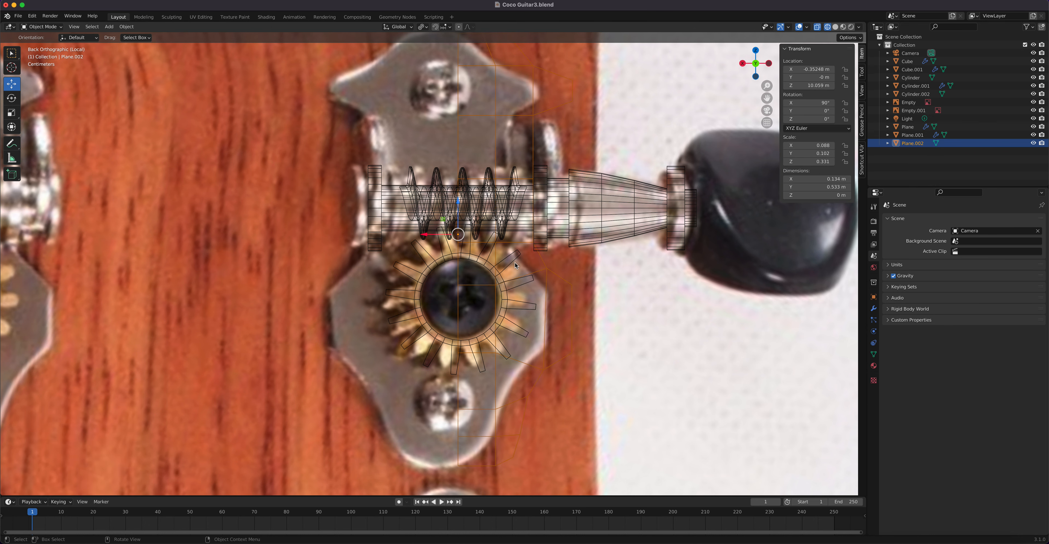
{"action": "left_click", "coordinate": [541, 265]}
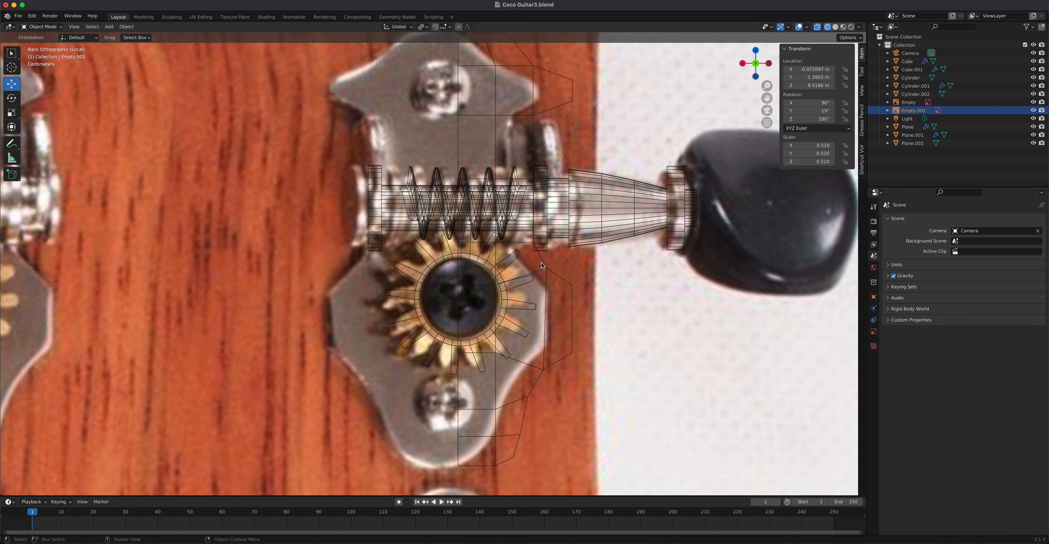
{"action": "left_click_drag", "start_coordinate": [550, 269], "coordinate": [570, 297]}
{"action": "scroll", "coordinate": [550, 281], "scroll_direction": "down", "scroll_amount": 10}
{"action": "middle_click_drag", "start_coordinate": [549, 283], "coordinate": [450, 278]}
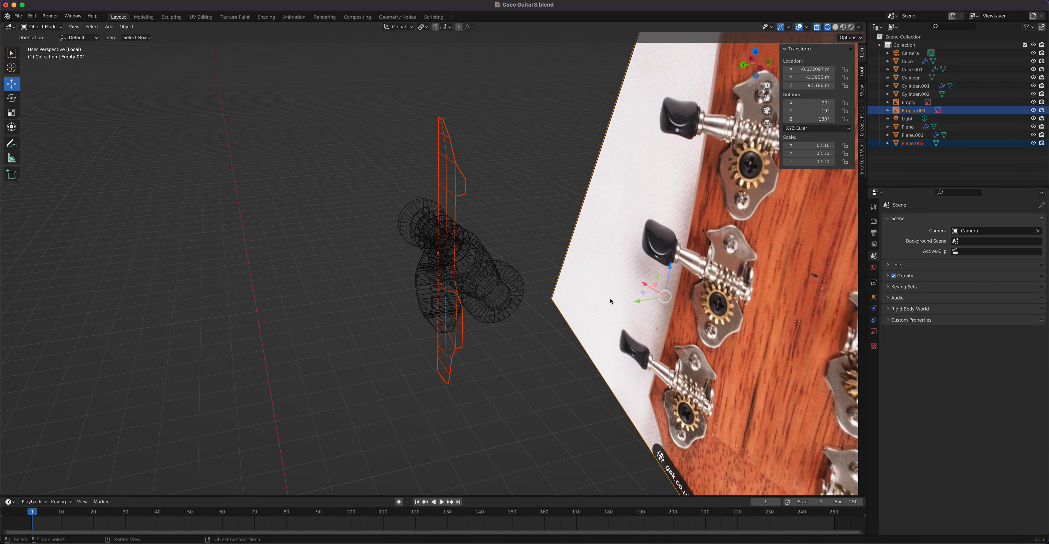
{"action": "left_click", "coordinate": [466, 183]}
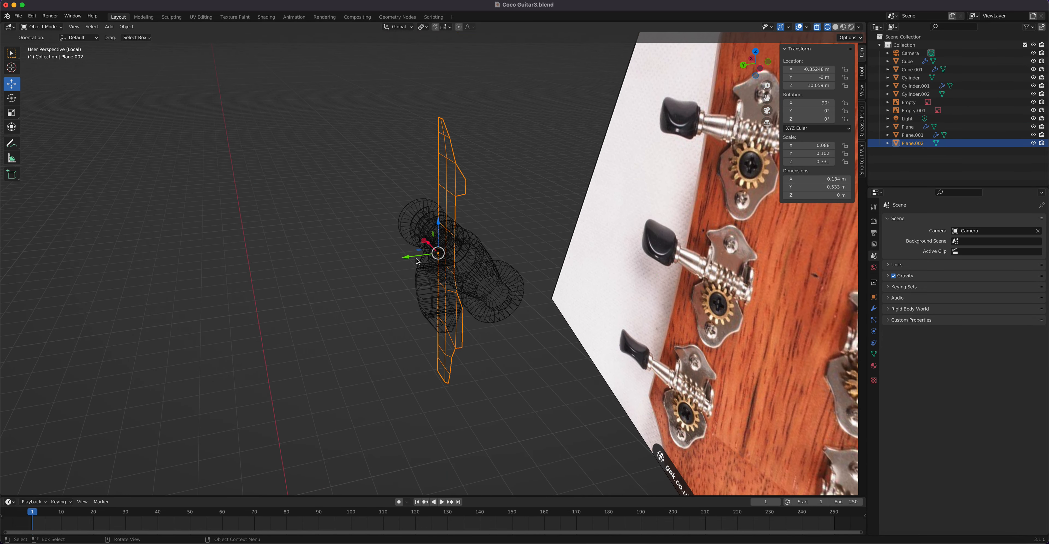
{"action": "left_click_drag", "start_coordinate": [406, 259], "coordinate": [424, 257]}
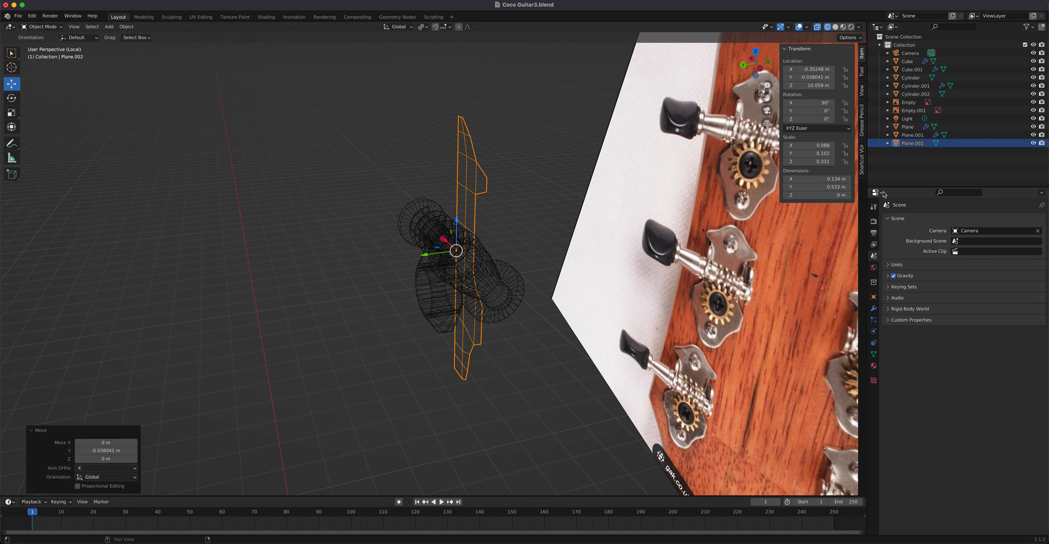
Step: Add a Solidify modifier to the plate and enable Even Thickness
{"action": "left_click", "coordinate": [873, 309]}
{"action": "left_click", "coordinate": [914, 220]}
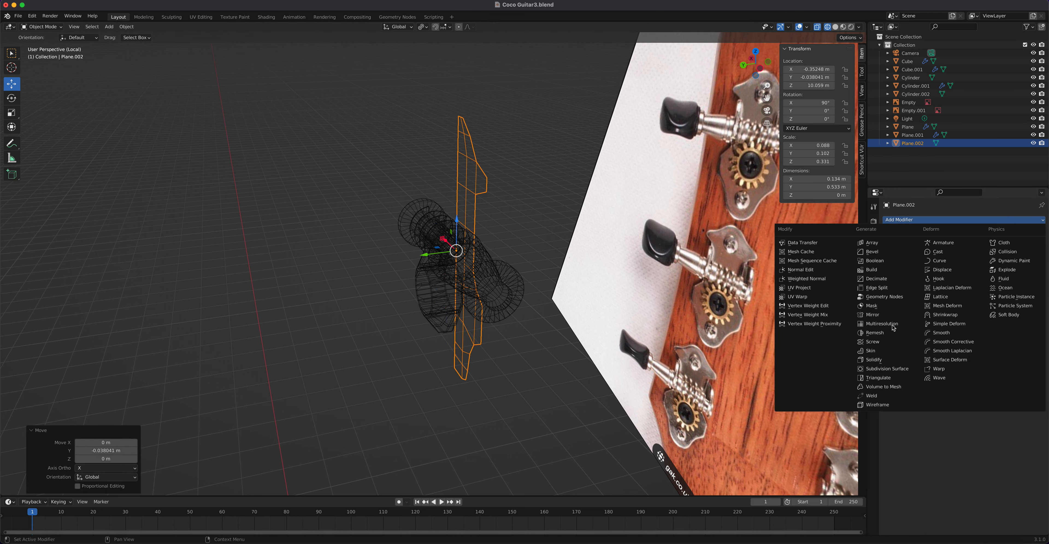
{"action": "left_click", "coordinate": [887, 362]}
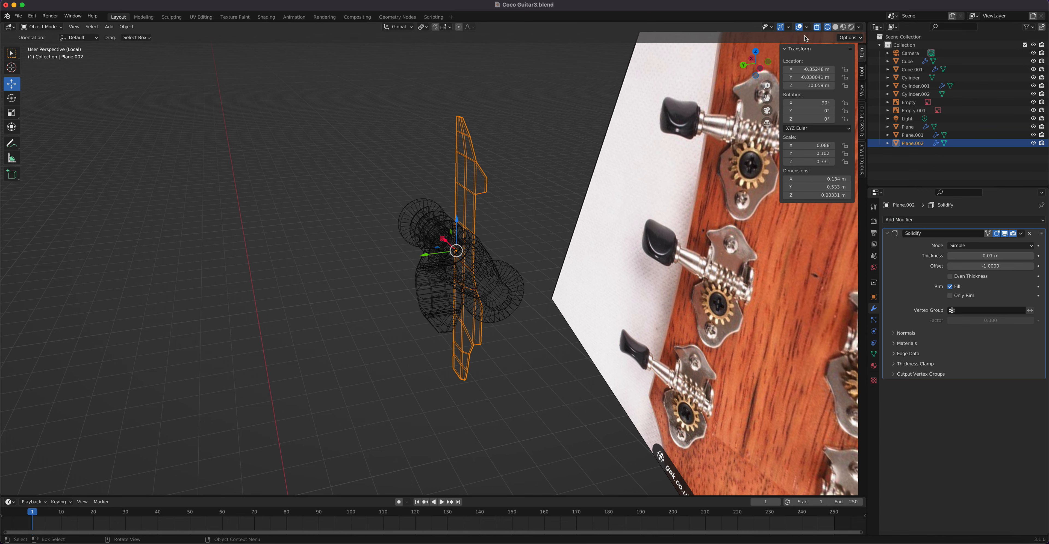
{"action": "left_click", "coordinate": [950, 277]}
Step: Toggle X-ray and display the model in solid shading
{"action": "left_click", "coordinate": [817, 28]}
{"action": "middle_click_drag", "start_coordinate": [562, 144], "coordinate": [534, 159]}
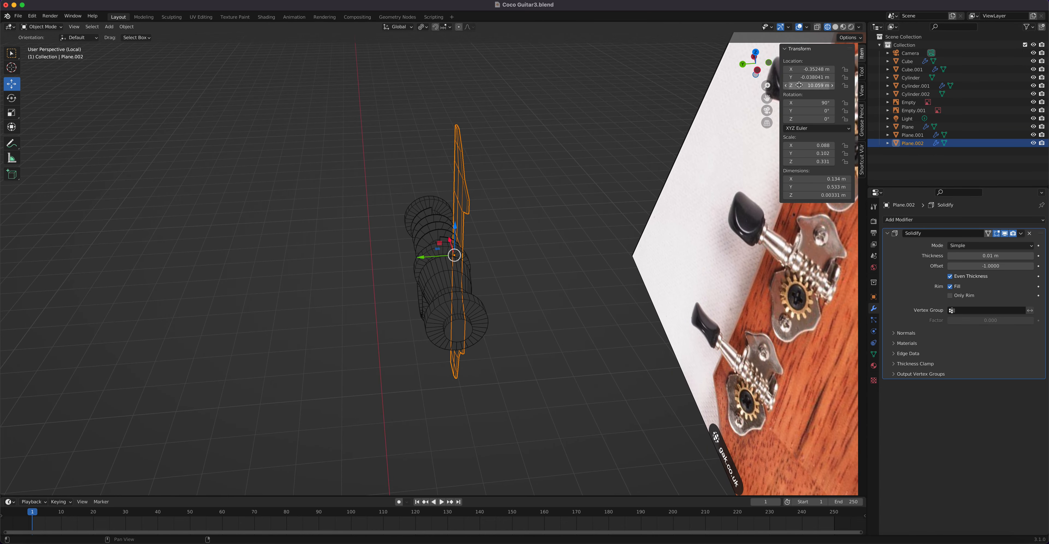
{"action": "left_click", "coordinate": [835, 27]}
{"action": "middle_click_drag", "start_coordinate": [589, 181], "coordinate": [557, 232]}
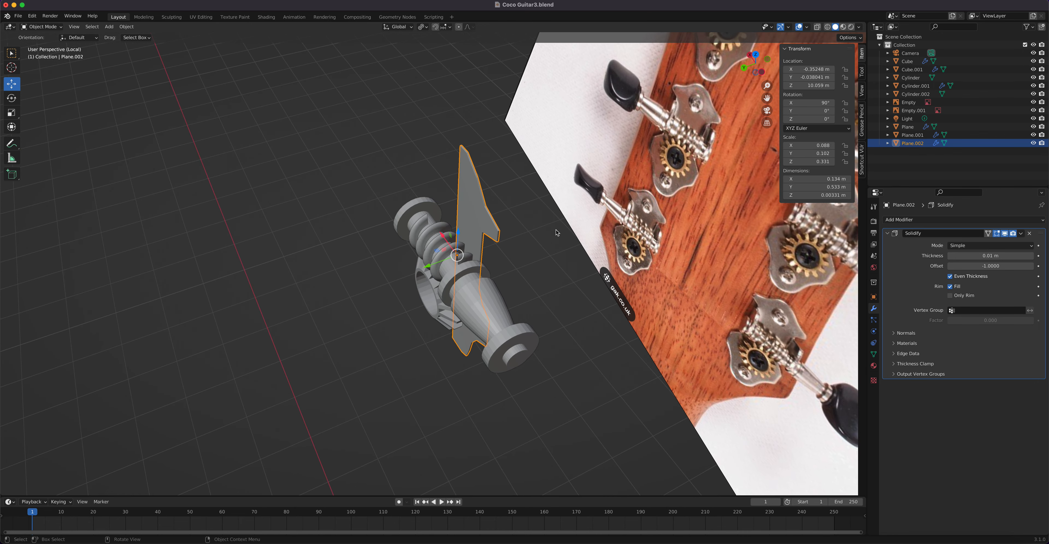
Step: Try a Solidify thickness of 0.1 m on the plate
{"action": "scroll", "coordinate": [554, 235], "scroll_direction": "up", "scroll_amount": 4}
{"action": "left_click", "coordinate": [1031, 257]}
{"action": "left_click_drag", "start_coordinate": [1033, 259], "coordinate": [1022, 256]}
{"action": "left_click", "coordinate": [1022, 257]}
{"action": "left_click", "coordinate": [982, 257]}
{"action": "key", "text": "Left"}
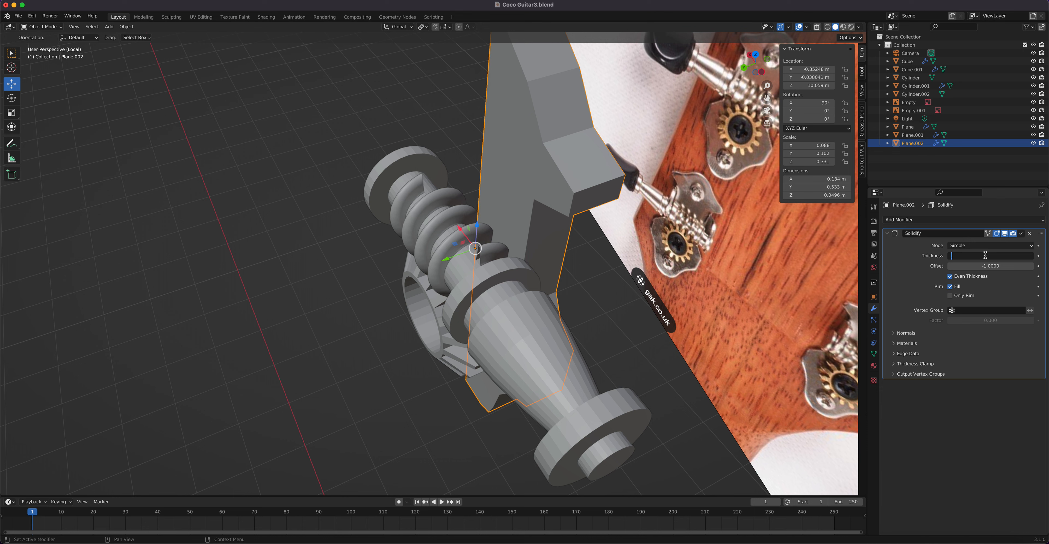
{"action": "type", "text": ".1"}
{"action": "key", "text": "Return"}
Step: Set the plate's Solidify thickness to 0.05 m
{"action": "middle_click_drag", "start_coordinate": [596, 256], "coordinate": [520, 227]}
{"action": "left_click", "coordinate": [977, 256]}
{"action": "type", "text": "."}
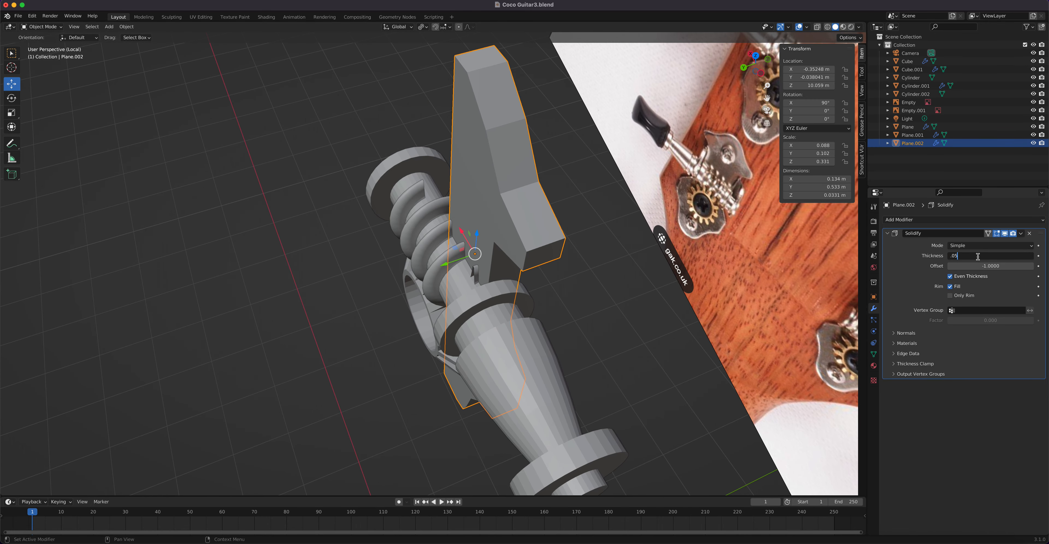
{"action": "type", "text": "05"}
{"action": "key", "text": "Return"}
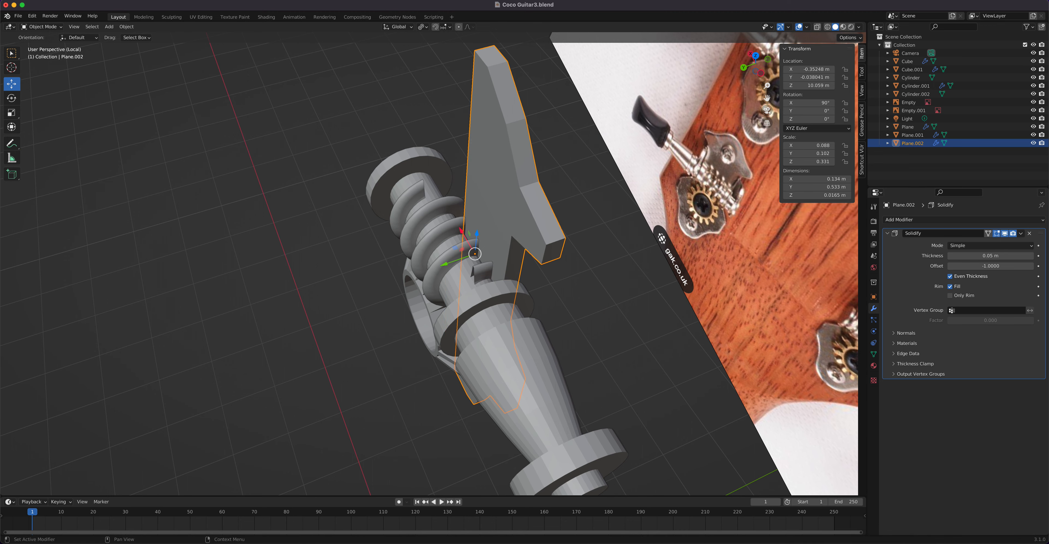
Step: Move the plate farther along Y behind the worm gear and enter Edit Mode on it
{"action": "mouse_move", "coordinate": [452, 234]}
{"action": "middle_mouse_down"}
{"action": "mouse_move", "coordinate": [423, 229]}
{"action": "mouse_move", "coordinate": [450, 250]}
{"action": "middle_mouse_up"}
{"action": "left_click_drag", "start_coordinate": [443, 265], "coordinate": [472, 262]}
{"action": "middle_click_drag", "start_coordinate": [472, 262], "coordinate": [532, 254]}
{"action": "key", "text": "Tab"}
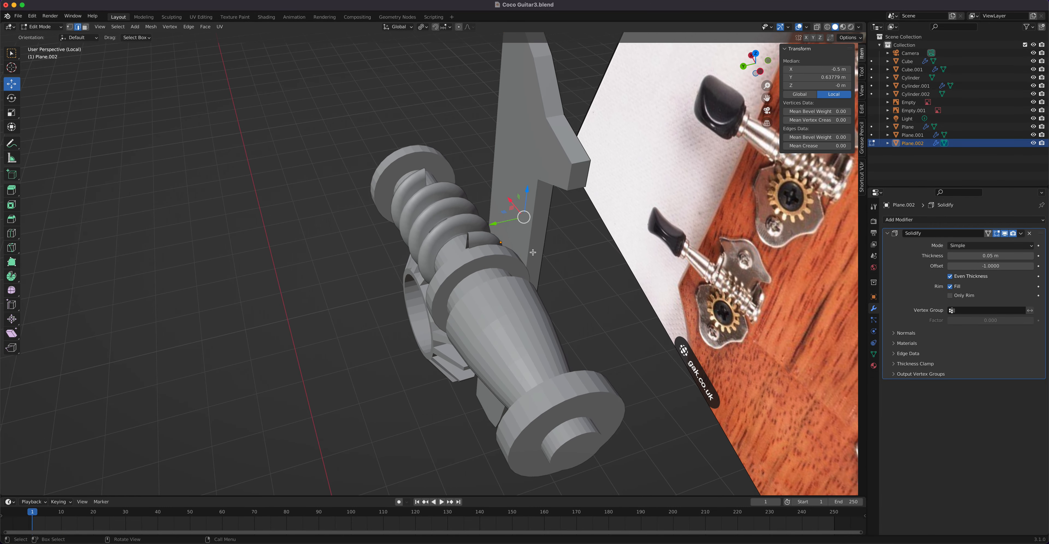
Step: Apply the plate's Solidify modifier in Object Mode and return to Edit Mode
{"action": "key", "text": "Tab"}
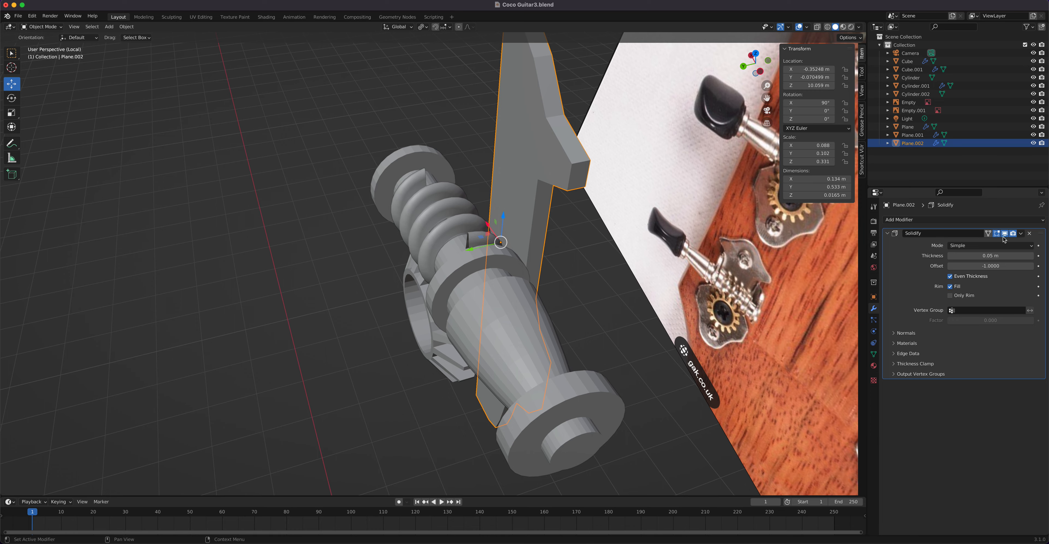
{"action": "left_click", "coordinate": [1020, 233]}
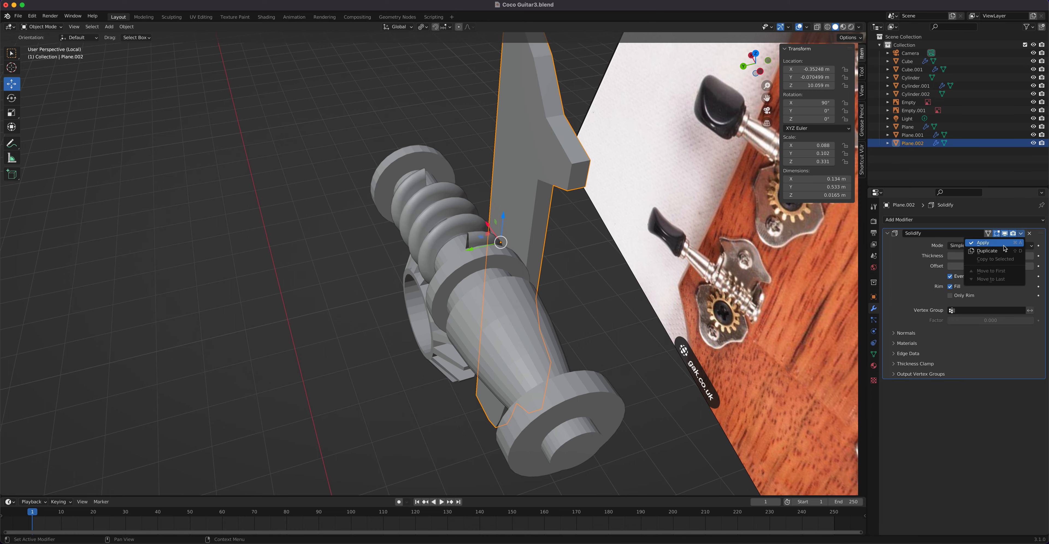
{"action": "left_click", "coordinate": [982, 243]}
{"action": "key", "text": "Tab"}
Step: Add a lengthwise loop cut to the plate and slide it close to the outer edge
{"action": "middle_click_drag", "start_coordinate": [540, 235], "coordinate": [524, 362]}
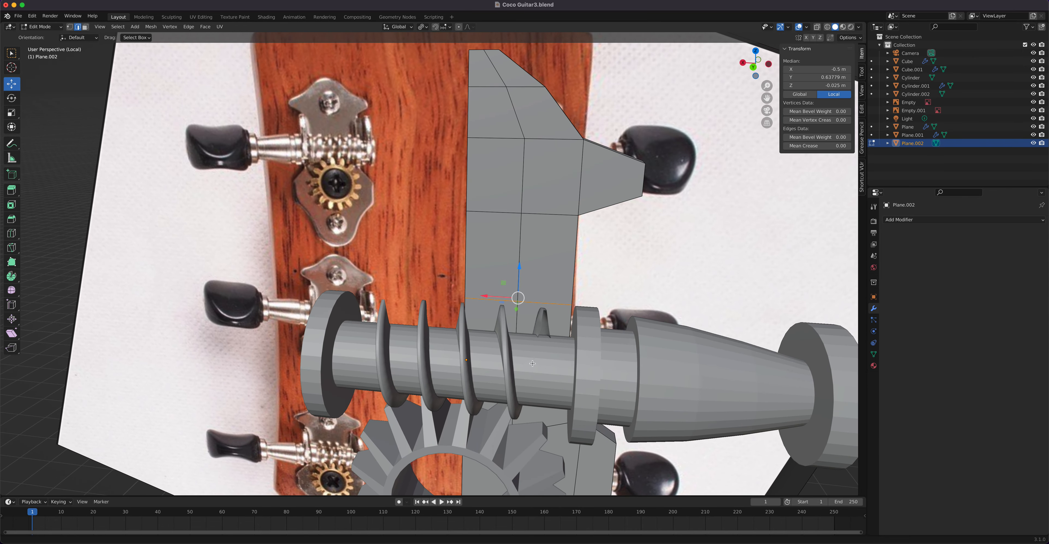
{"action": "key", "text": "ctrl+r"}
{"action": "left_click", "coordinate": [561, 141]}
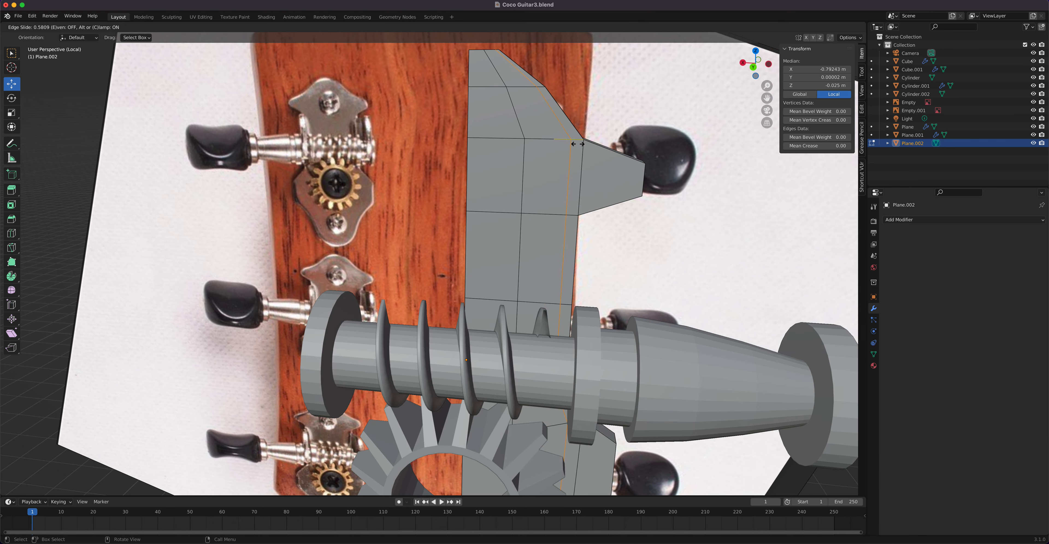
{"action": "left_click", "coordinate": [573, 145]}
Step: Extrude the small narrow face beside the worm shaft's collar about 0.103 m outward past the shaft
{"action": "middle_click_drag", "start_coordinate": [573, 144], "coordinate": [571, 259]}
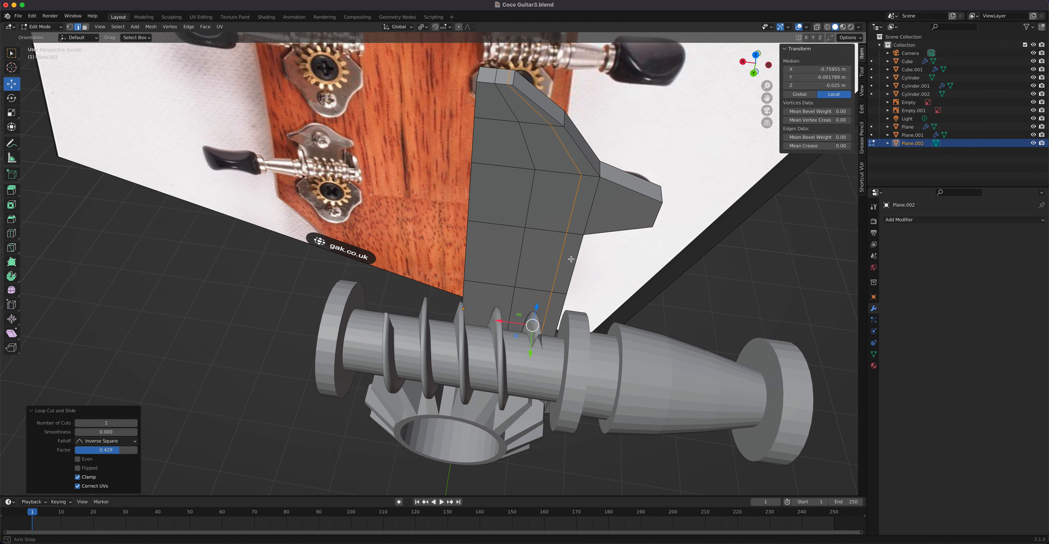
{"action": "key", "text": "3"}
{"action": "left_click", "coordinate": [559, 312]}
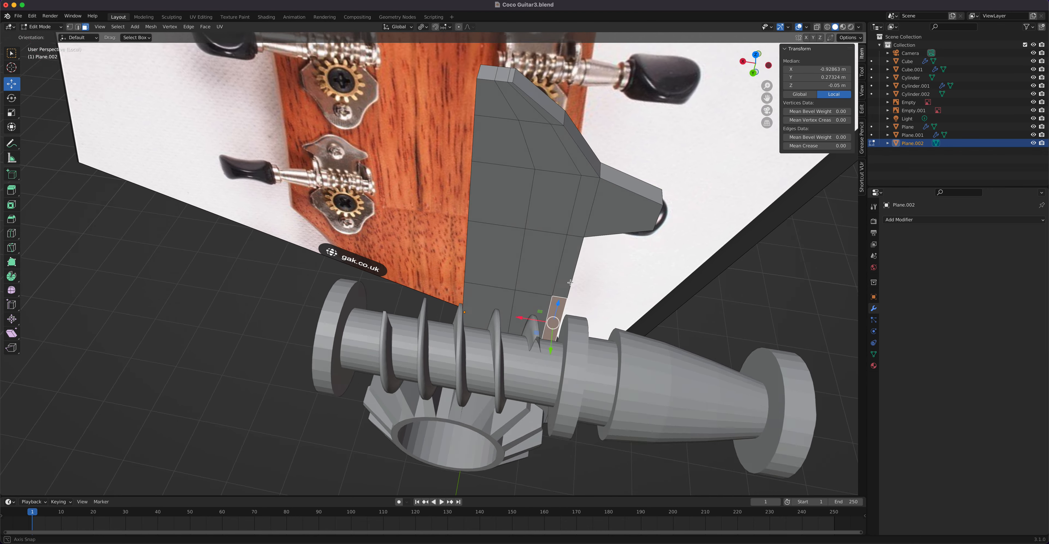
{"action": "middle_click_drag", "start_coordinate": [559, 312], "coordinate": [545, 289]}
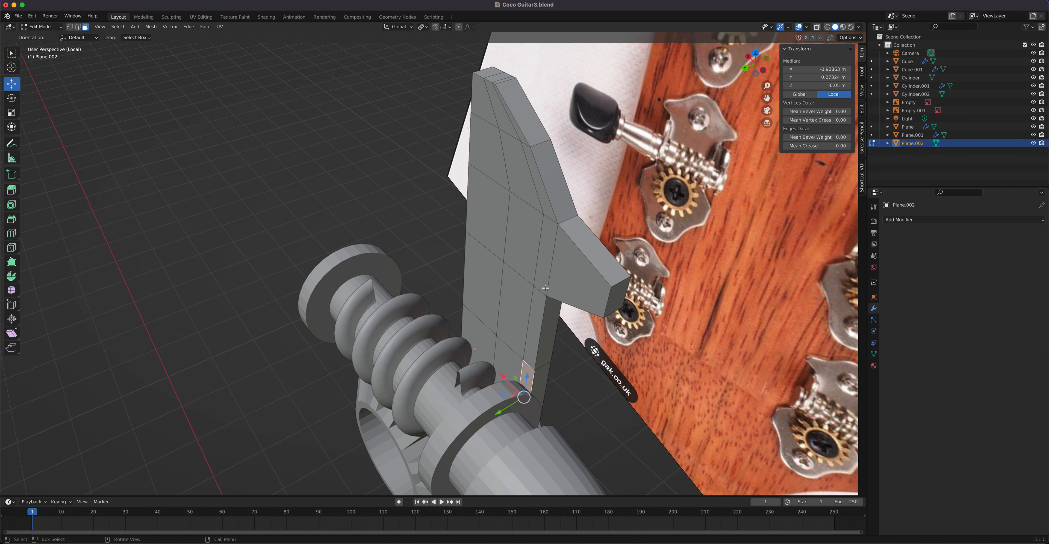
{"action": "key", "text": "e"}
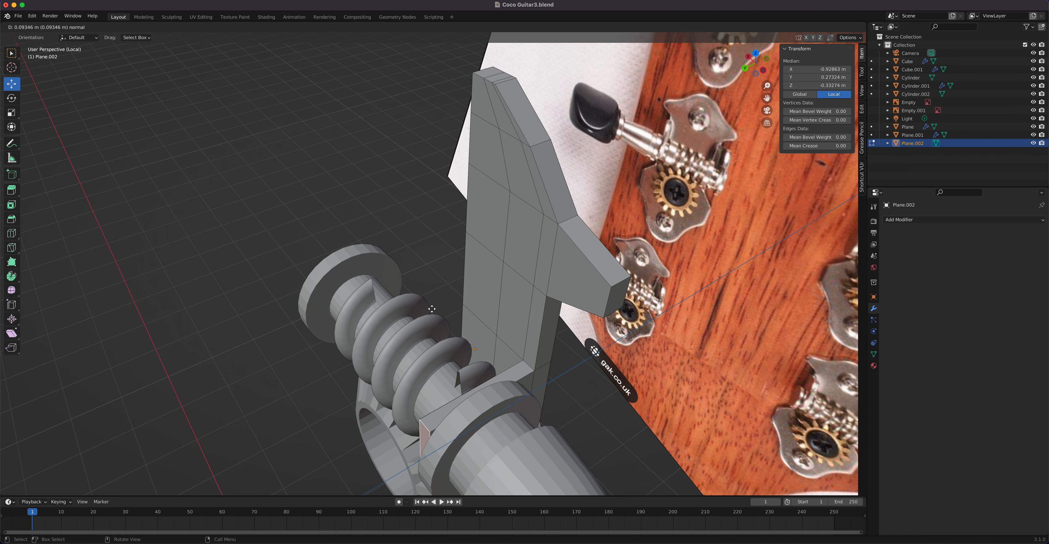
{"action": "left_click", "coordinate": [418, 311]}
Step: Add a loop cut near the free end of the extruded arm and select the end face's two short edges
{"action": "middle_click_drag", "start_coordinate": [483, 306], "coordinate": [501, 287]}
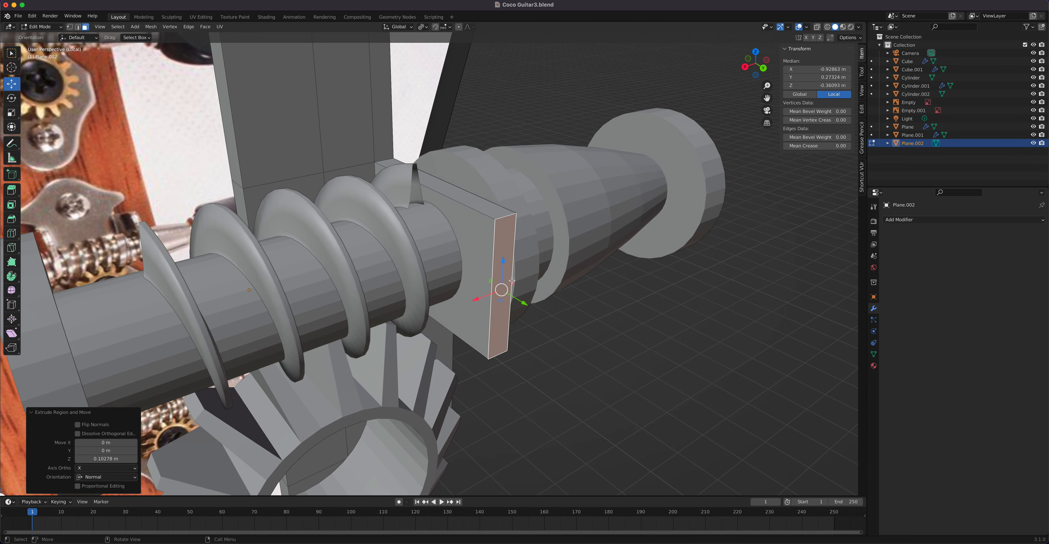
{"action": "key", "text": "ctrl+r"}
{"action": "left_click", "coordinate": [473, 212]}
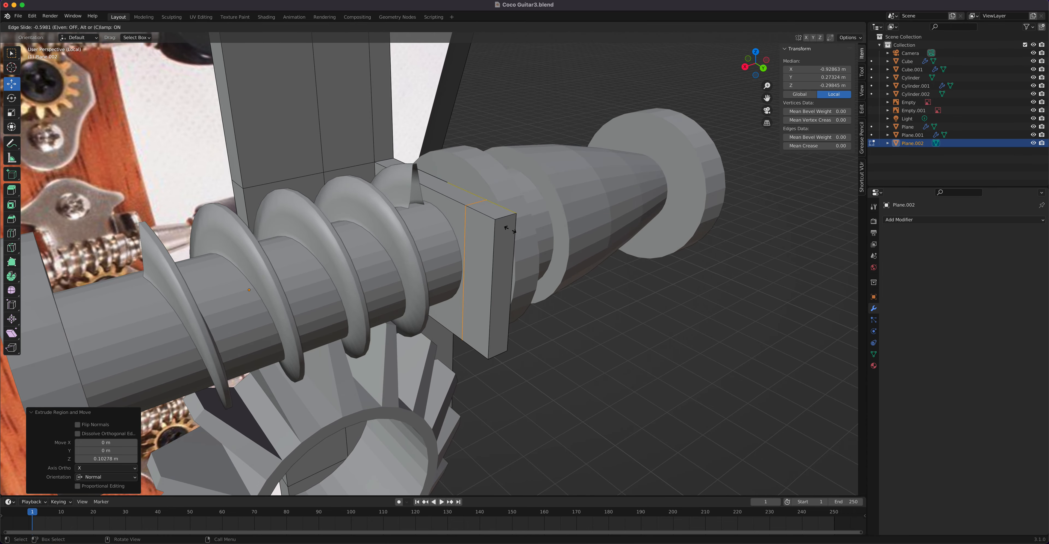
{"action": "left_click", "coordinate": [510, 228]}
{"action": "left_click", "coordinate": [507, 217]}
{"action": "left_click", "coordinate": [500, 355], "text": "shift"}
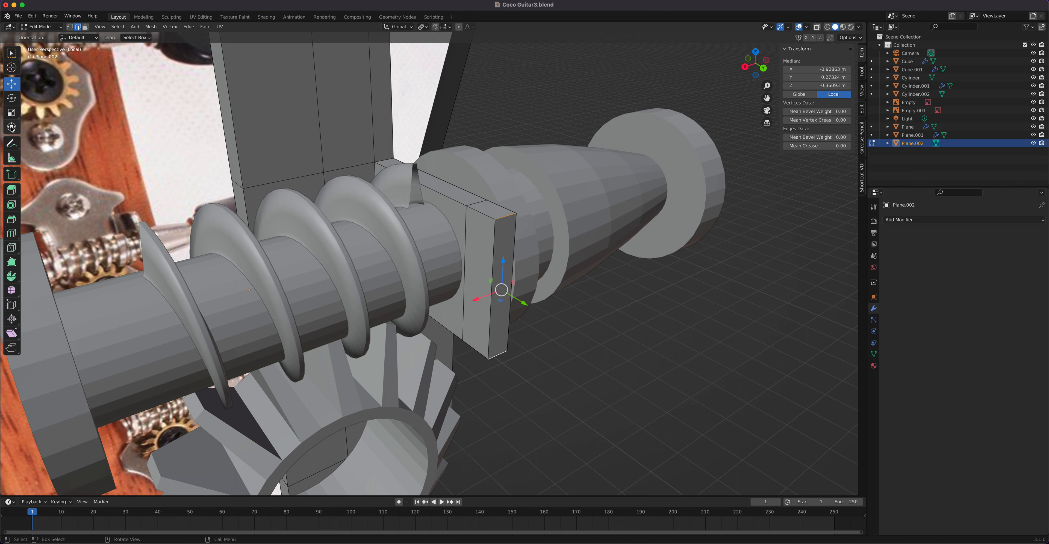
Step: Try to scale the arm's two end edges along Z using individual origins
{"action": "left_click", "coordinate": [13, 115]}
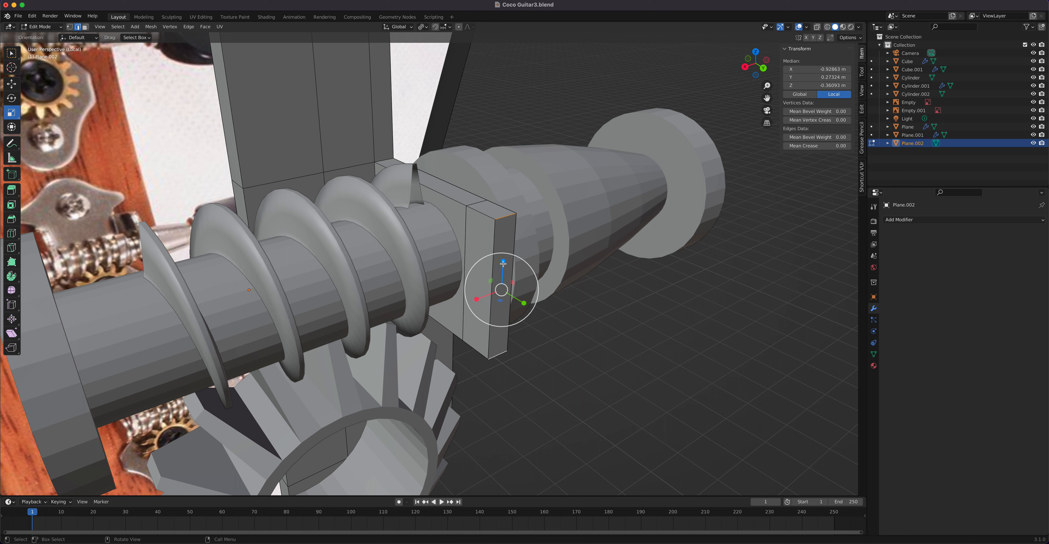
{"action": "left_click", "coordinate": [505, 274]}
{"action": "left_click_drag", "start_coordinate": [506, 275], "coordinate": [504, 285]}
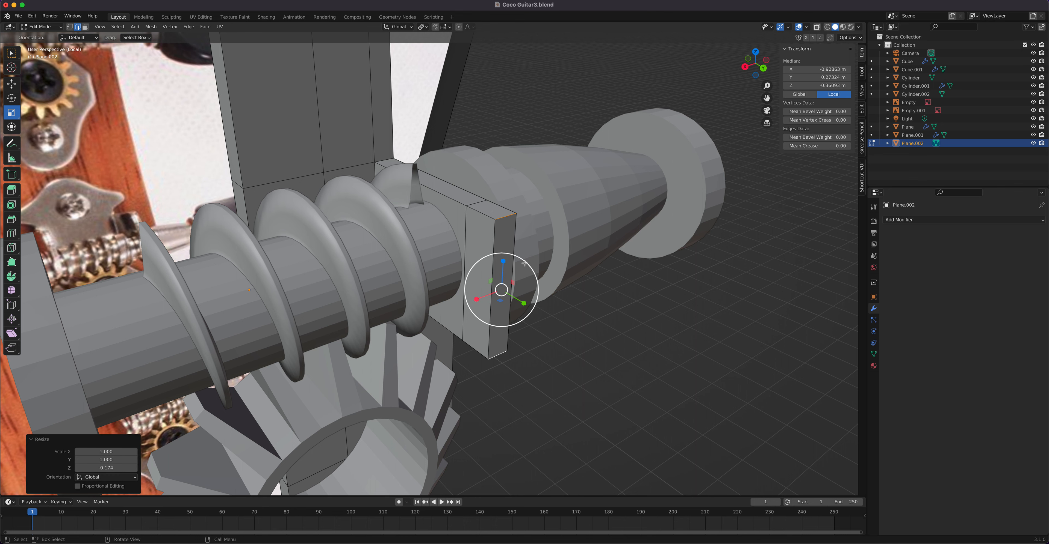
{"action": "key", "text": "s"}
{"action": "key", "text": "z"}
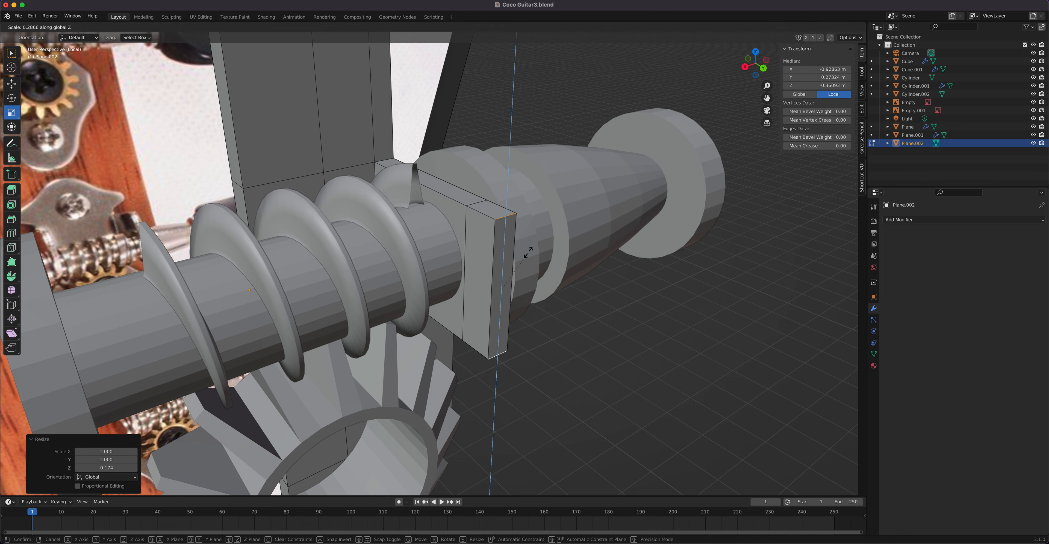
{"action": "key", "text": "Escape"}
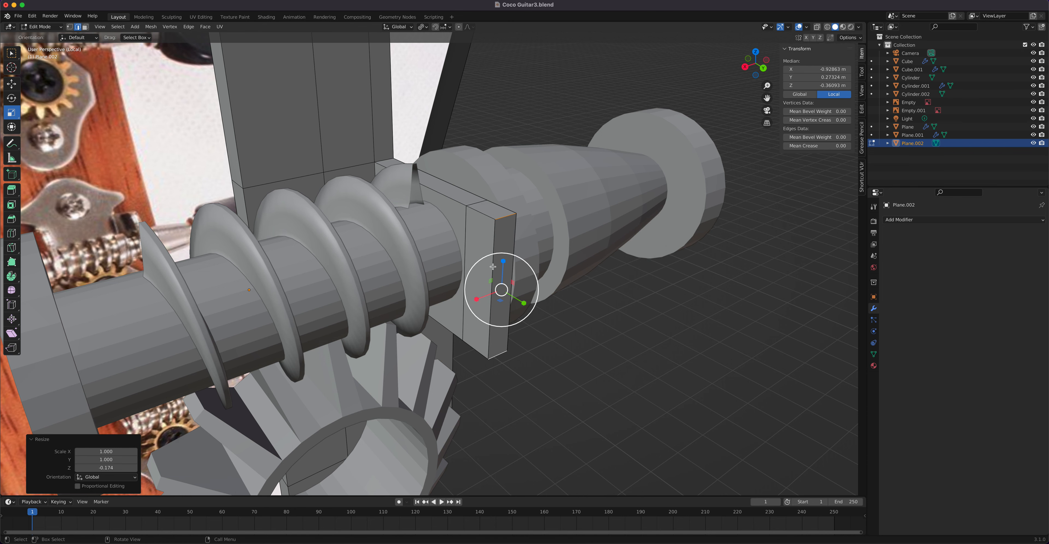
Step: Set the transform pivot to Median Point and scale the arm's two end edges along Z by about 0.592
{"action": "left_click", "coordinate": [423, 26]}
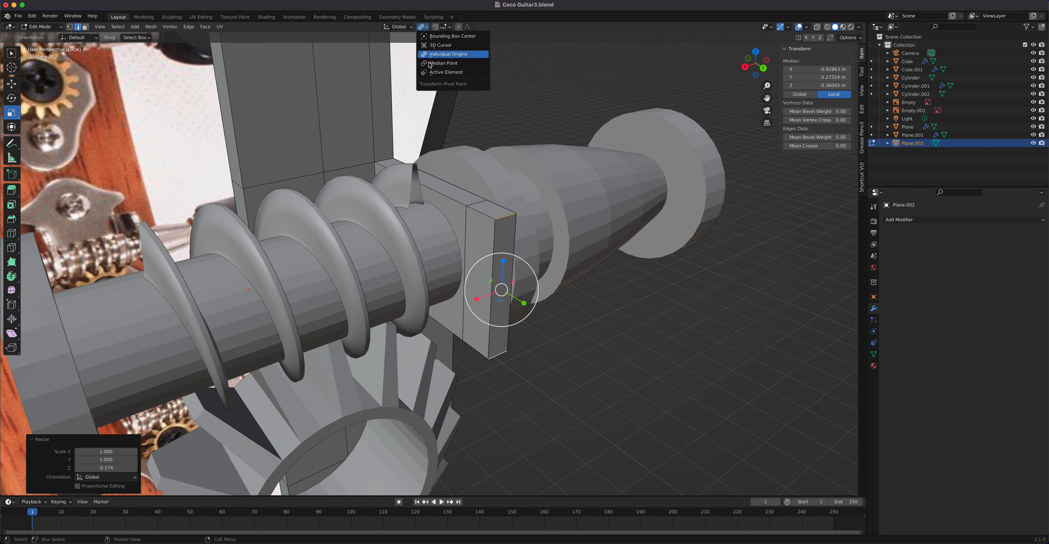
{"action": "left_click", "coordinate": [447, 69]}
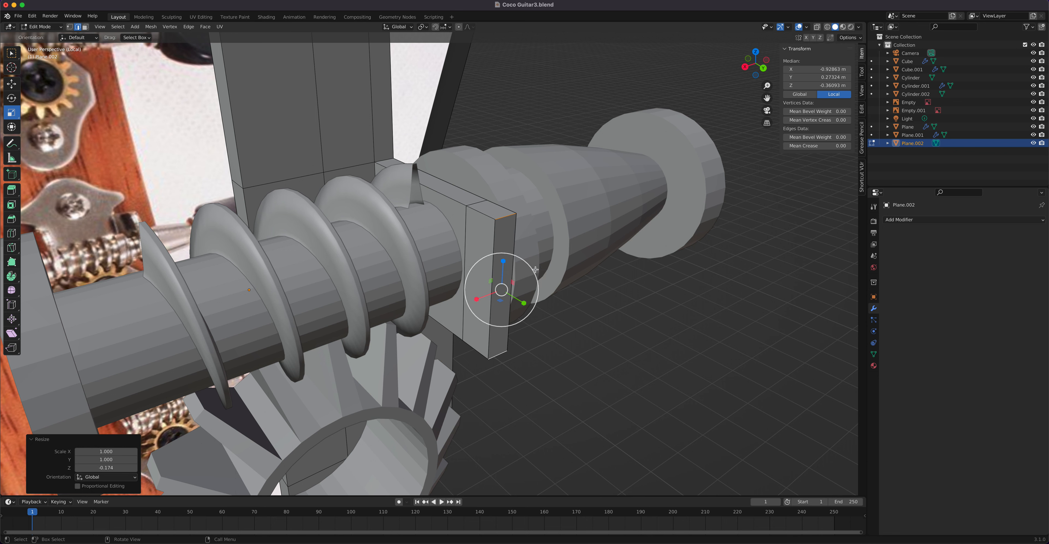
{"action": "left_click_drag", "start_coordinate": [502, 268], "coordinate": [498, 275]}
Step: Bevel the arm's two end edges about 0.119 m wide with 3 segments to round its tip
{"action": "right_click", "coordinate": [502, 263]}
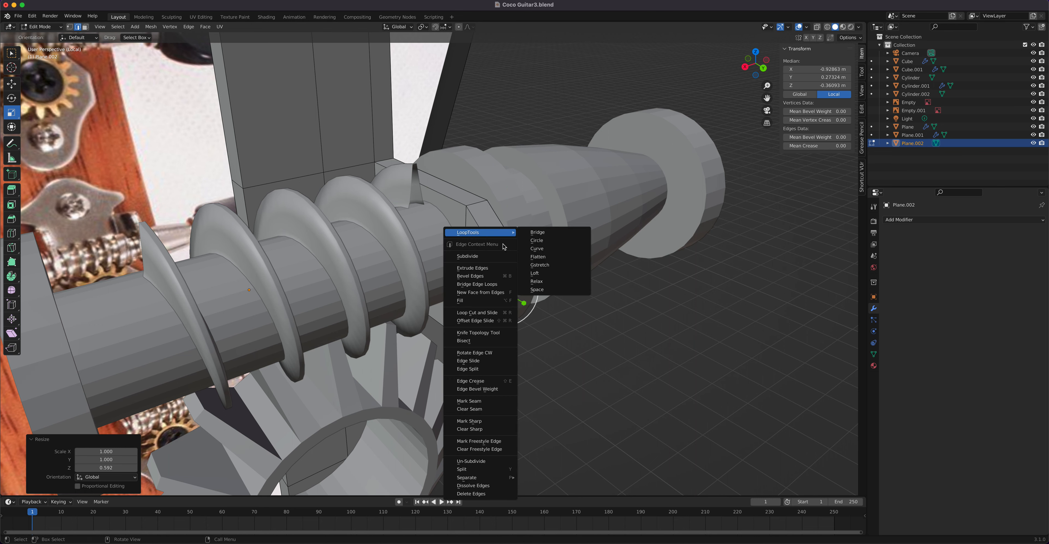
{"action": "left_click", "coordinate": [481, 276]}
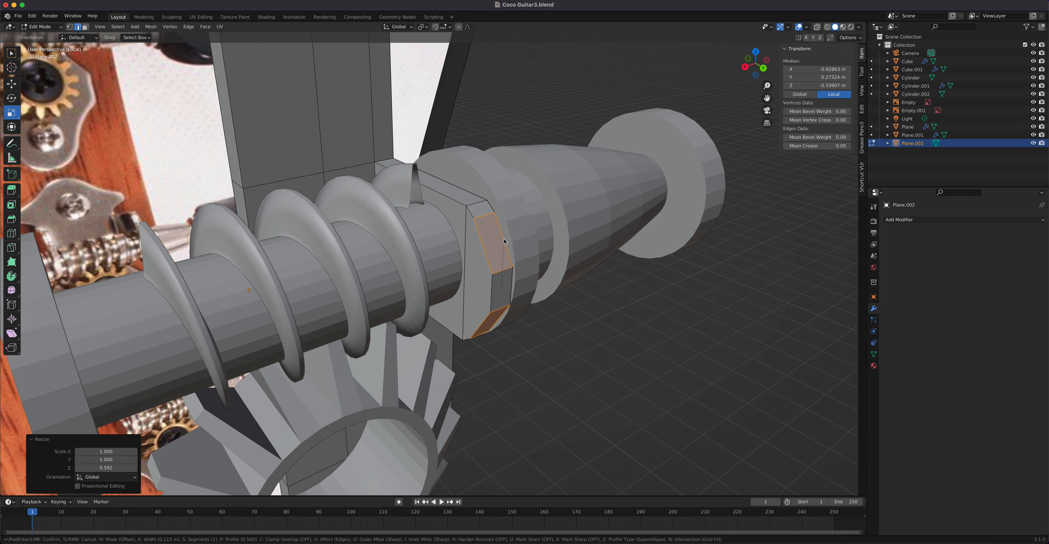
{"action": "left_click", "coordinate": [503, 241]}
{"action": "left_click", "coordinate": [135, 371]}
{"action": "left_click", "coordinate": [134, 371]}
Step: Select the flat side faces of the rounded arm on both the worm side and the collar side
{"action": "middle_click_drag", "start_coordinate": [475, 292], "coordinate": [493, 263]}
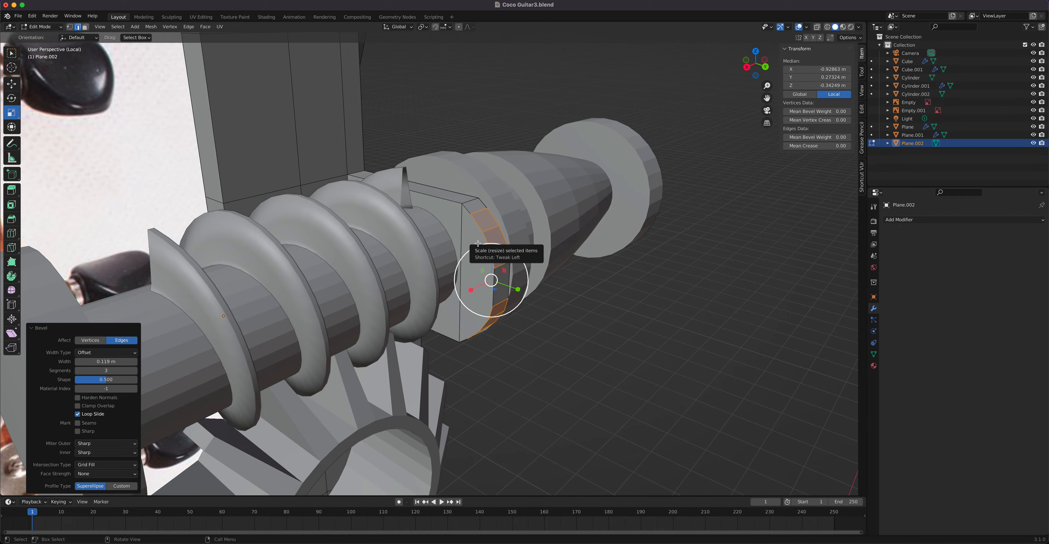
{"action": "key", "text": "3"}
{"action": "left_click", "coordinate": [468, 240]}
{"action": "left_click", "coordinate": [456, 228], "text": "shift"}
{"action": "middle_click_drag", "start_coordinate": [456, 229], "coordinate": [493, 251]}
{"action": "left_click", "coordinate": [608, 269], "text": "shift"}
{"action": "middle_click_drag", "start_coordinate": [570, 265], "coordinate": [635, 207]}
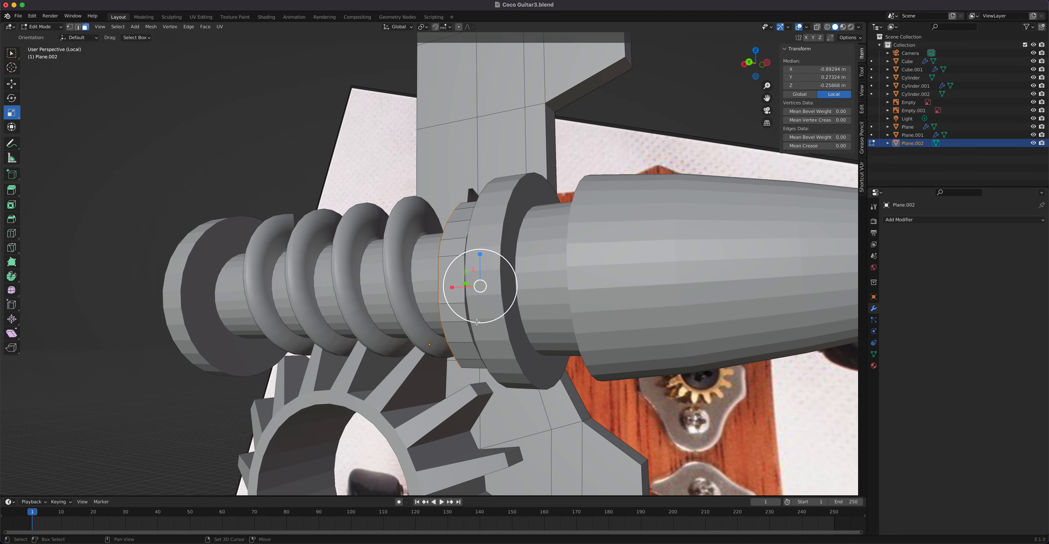
{"action": "middle_click_drag", "start_coordinate": [470, 326], "coordinate": [590, 325]}
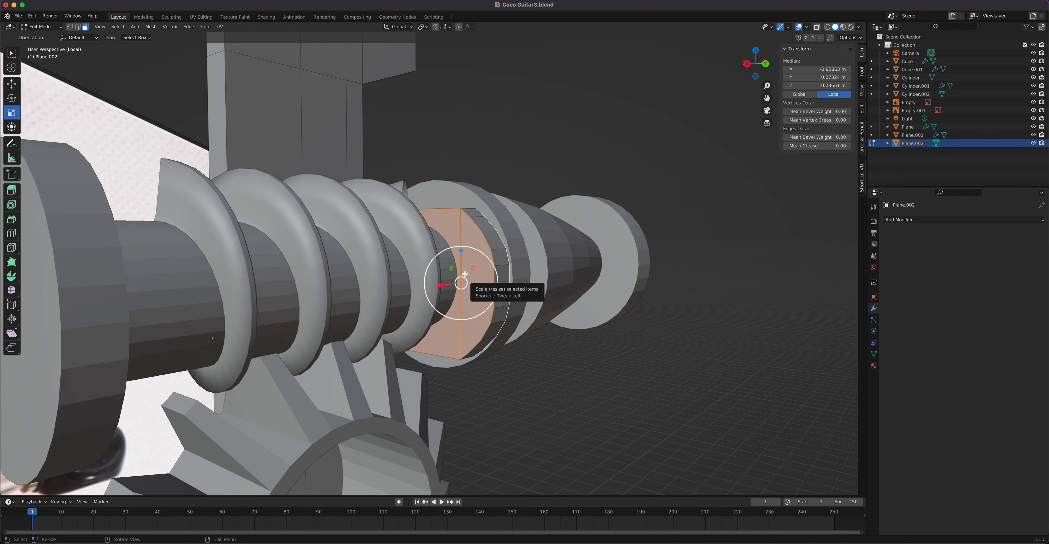
Step: Try insetting the arm's side faces about 0.046 m and bridging them, then undo the bridge and inset
{"action": "key", "text": "i"}
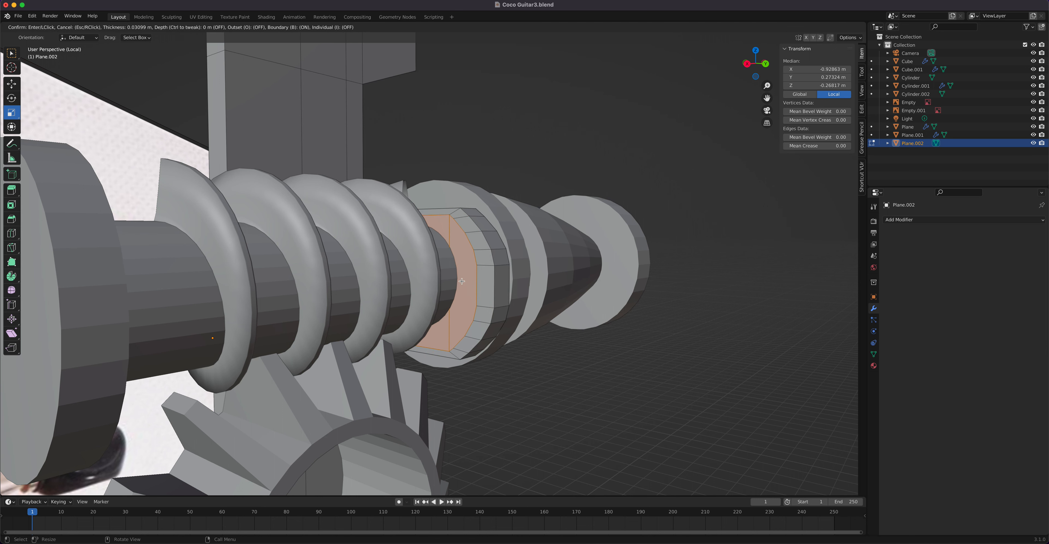
{"action": "left_click", "coordinate": [592, 306]}
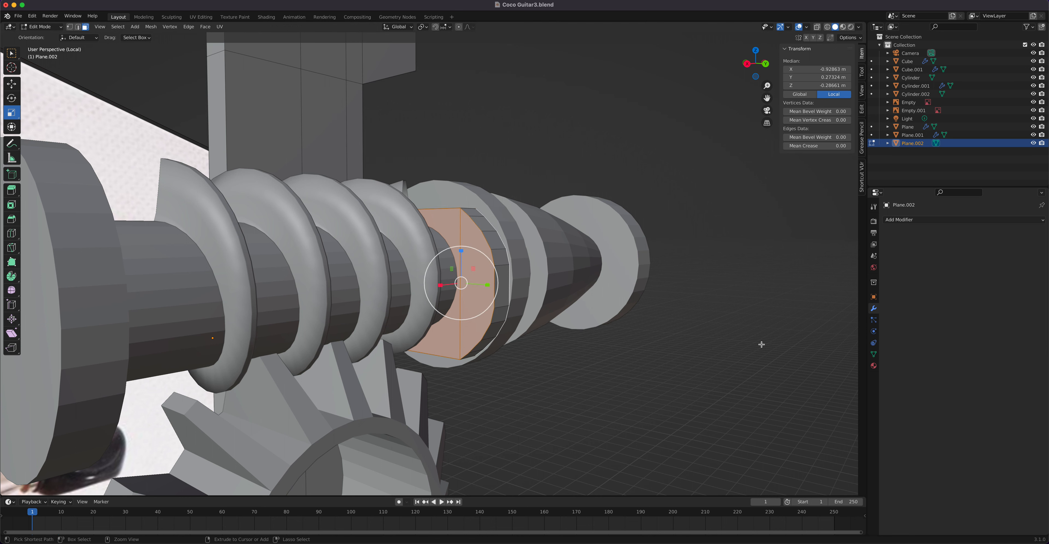
{"action": "key", "text": "i"}
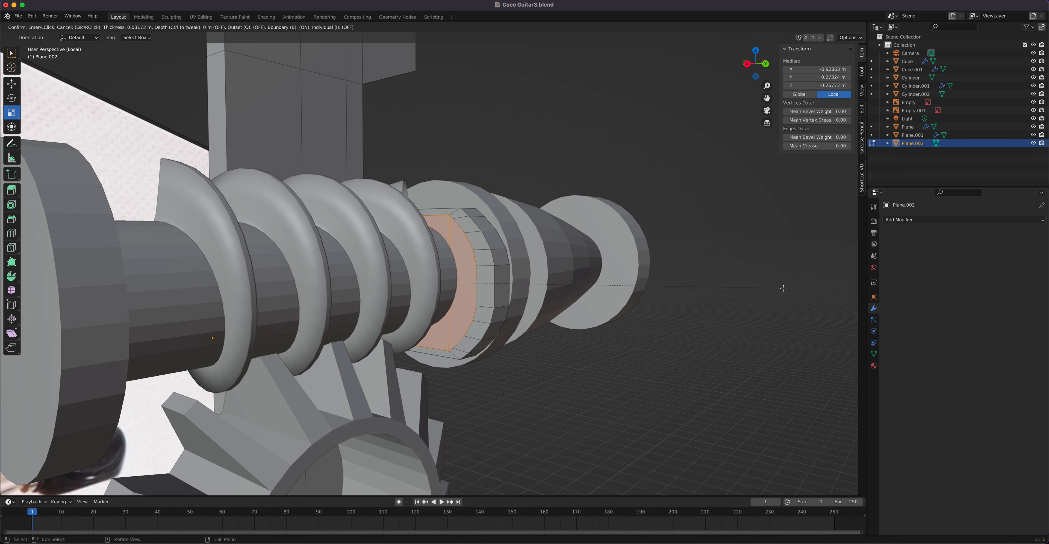
{"action": "left_click", "coordinate": [774, 291]}
{"action": "right_click", "coordinate": [425, 240]}
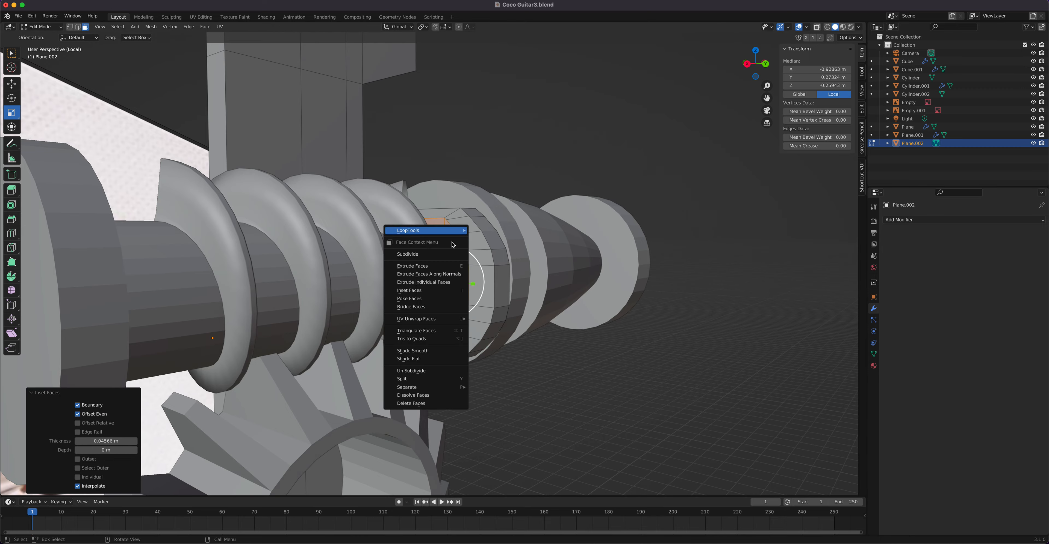
{"action": "left_click", "coordinate": [432, 306]}
{"action": "middle_click_drag", "start_coordinate": [432, 307], "coordinate": [526, 281]}
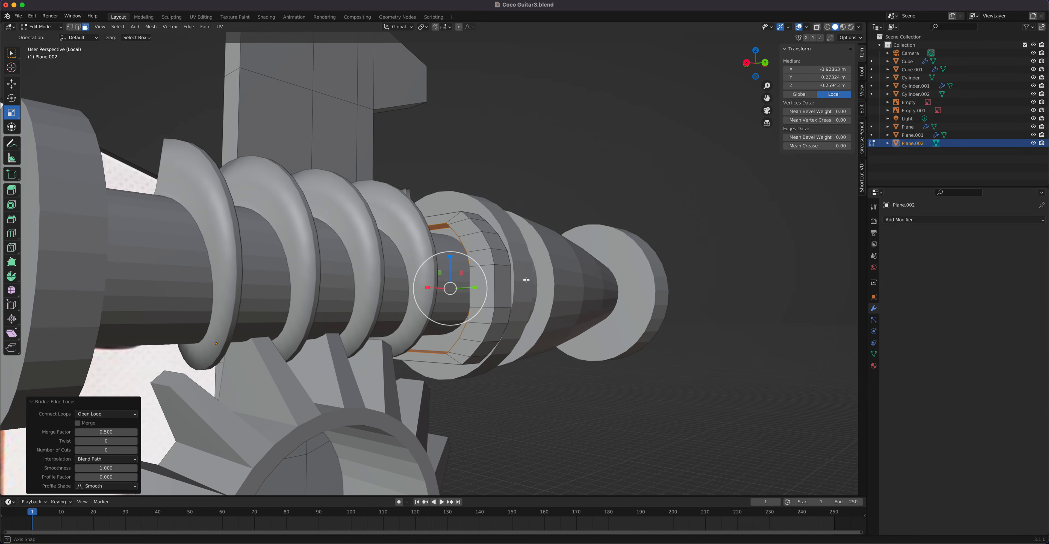
{"action": "key", "text": "ctrl+z"}
{"action": "key", "text": "ctrl+z"}
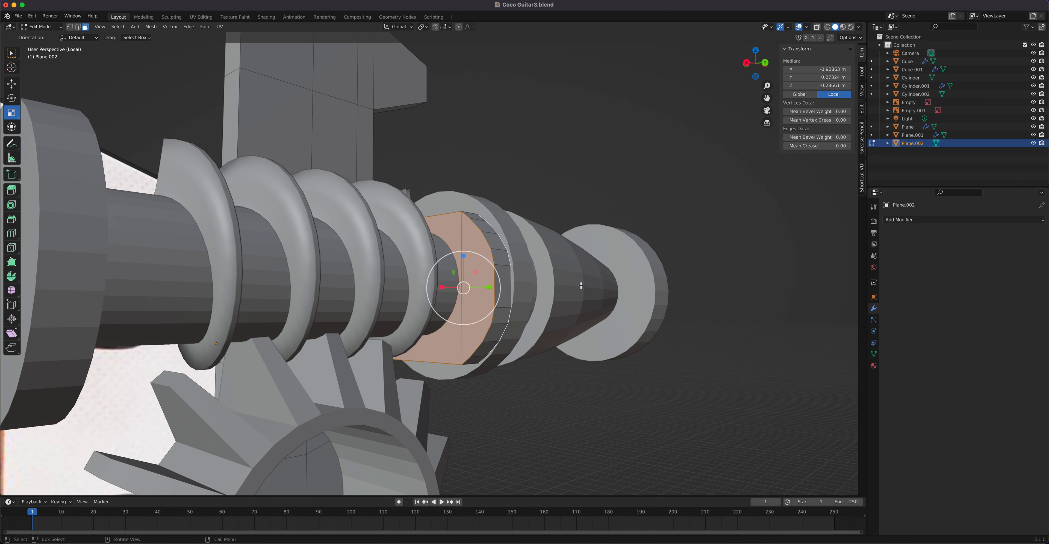
Step: Inset the arm's side faces about 0.063 m and bridge them to open a hole around the shaft
{"action": "key", "text": "i"}
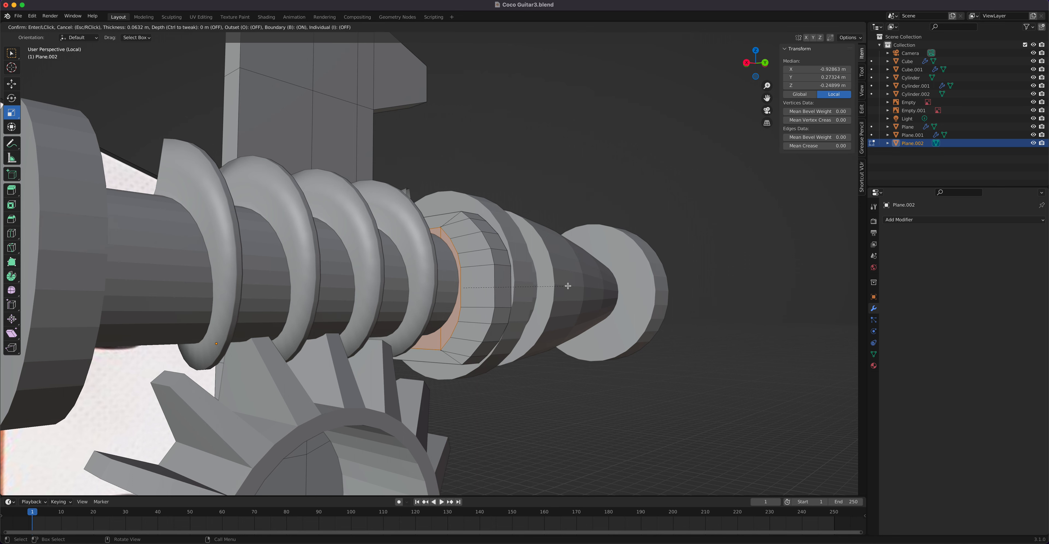
{"action": "left_click", "coordinate": [569, 286]}
{"action": "right_click", "coordinate": [450, 330]}
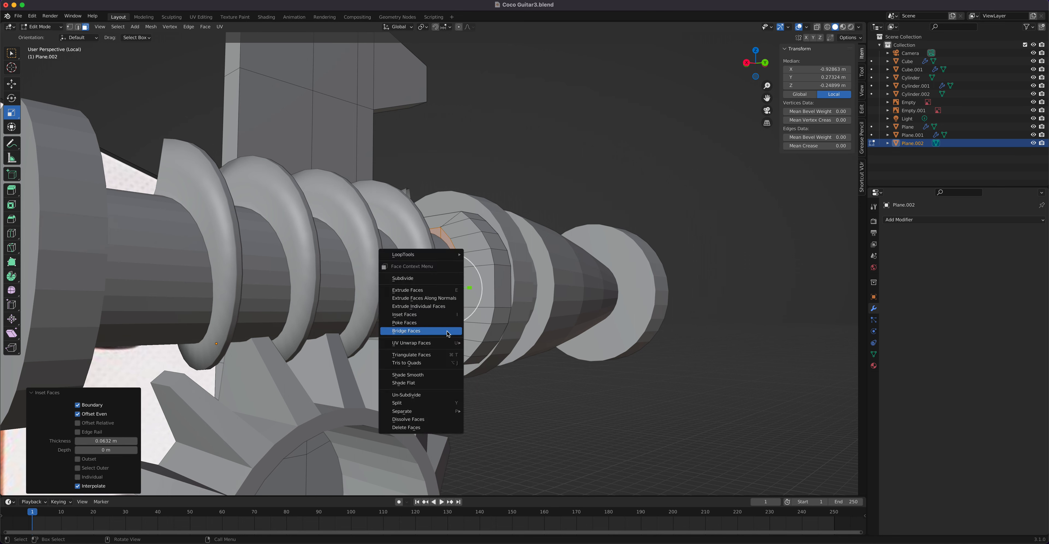
{"action": "left_click", "coordinate": [450, 331]}
Step: Return to Object Mode and shade the plate smooth
{"action": "mouse_move", "coordinate": [503, 317]}
{"action": "middle_mouse_down"}
{"action": "mouse_move", "coordinate": [485, 332]}
{"action": "mouse_move", "coordinate": [495, 308]}
{"action": "middle_mouse_up"}
{"action": "key", "text": "Tab"}
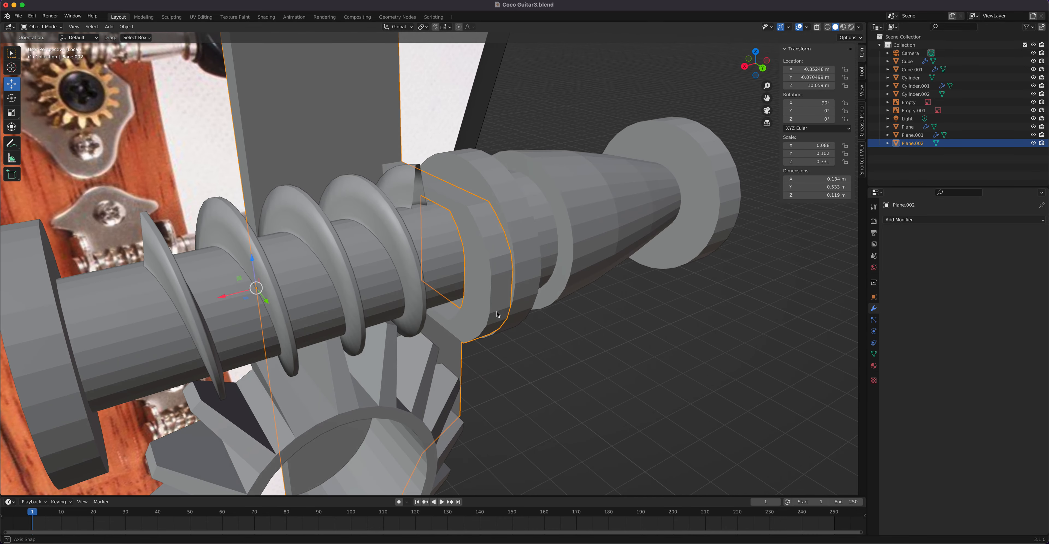
{"action": "right_click", "coordinate": [495, 308]}
{"action": "left_click", "coordinate": [482, 310]}
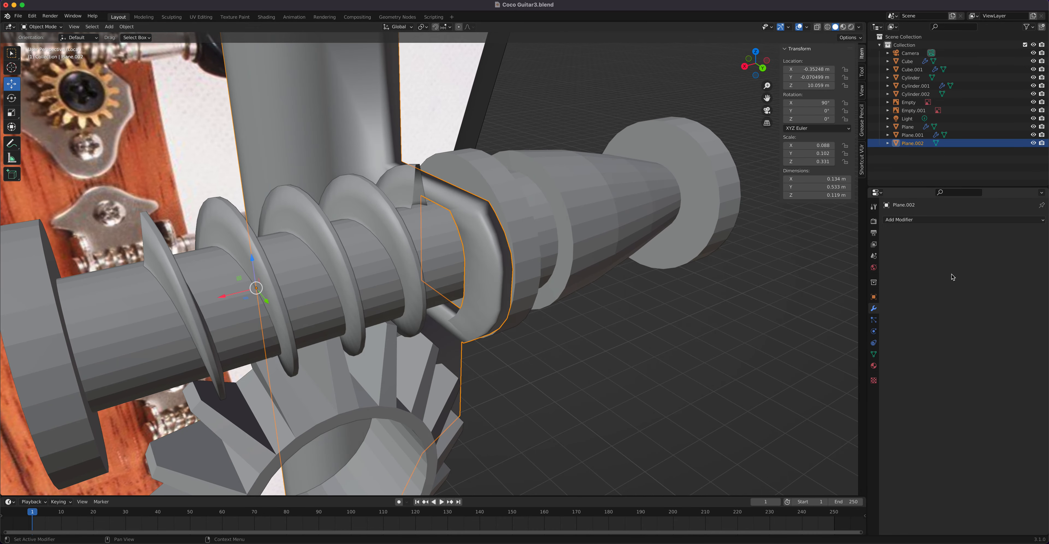
Step: Add a Subdivision Surface modifier to the plate with viewport level 2 and enter Edit Mode
{"action": "left_click", "coordinate": [908, 221]}
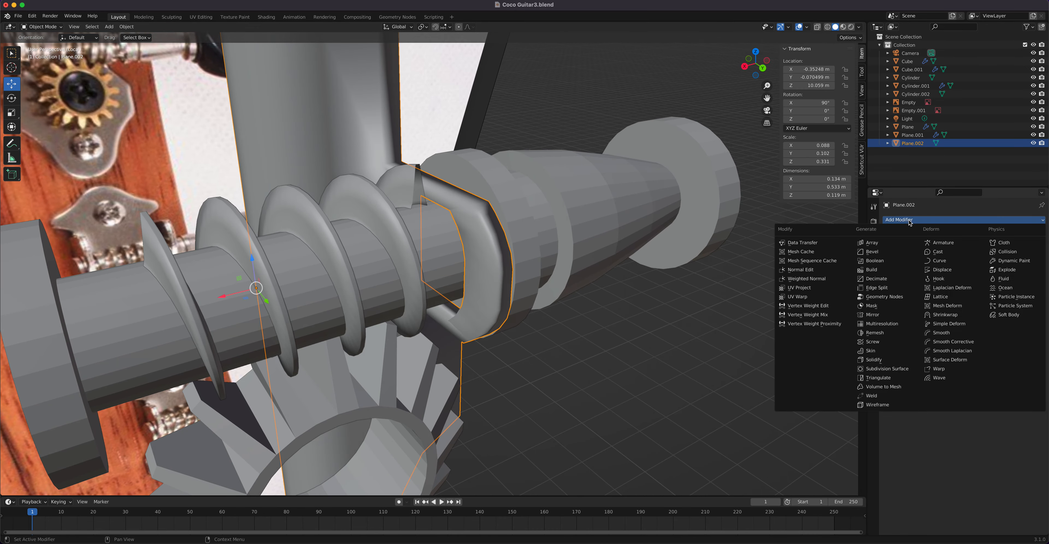
{"action": "left_click", "coordinate": [888, 369]}
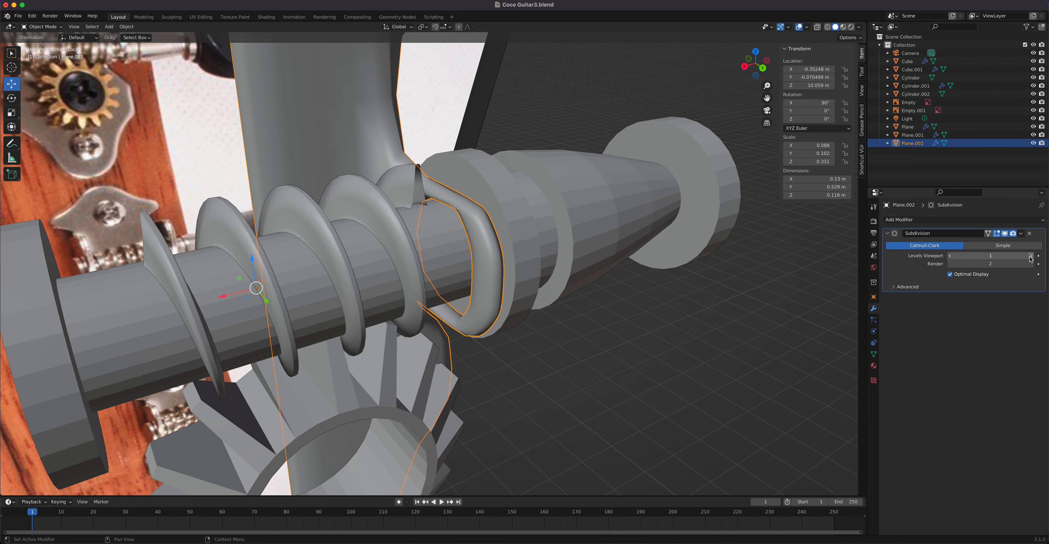
{"action": "middle_click_drag", "start_coordinate": [796, 267], "coordinate": [491, 212]}
{"action": "key", "text": "Tab"}
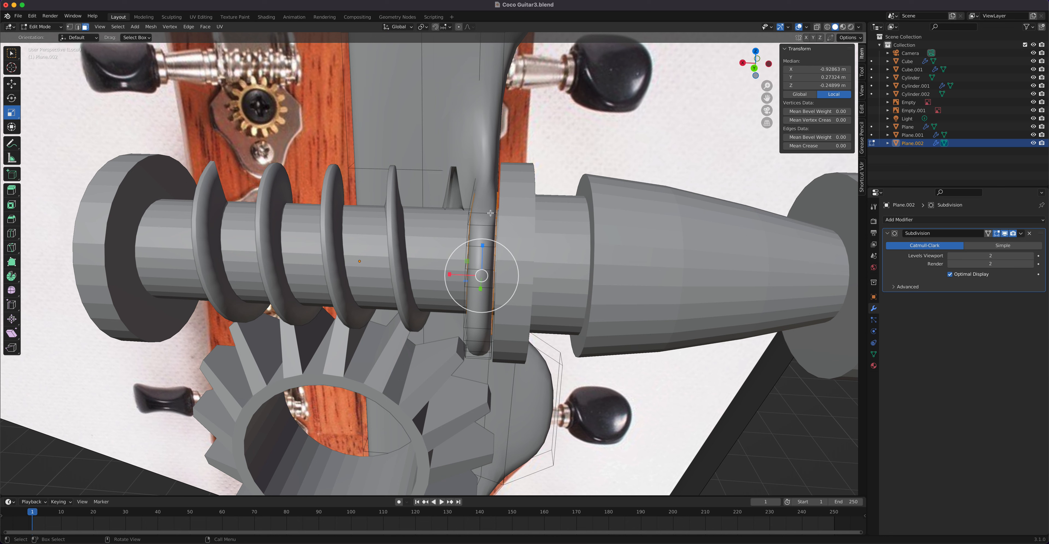
Step: Add two edge loops around the shaft bracket arm, one close to each side face, the first at slide factor 0.784
{"action": "key", "text": "ctrl+r"}
{"action": "left_click", "coordinate": [489, 214]}
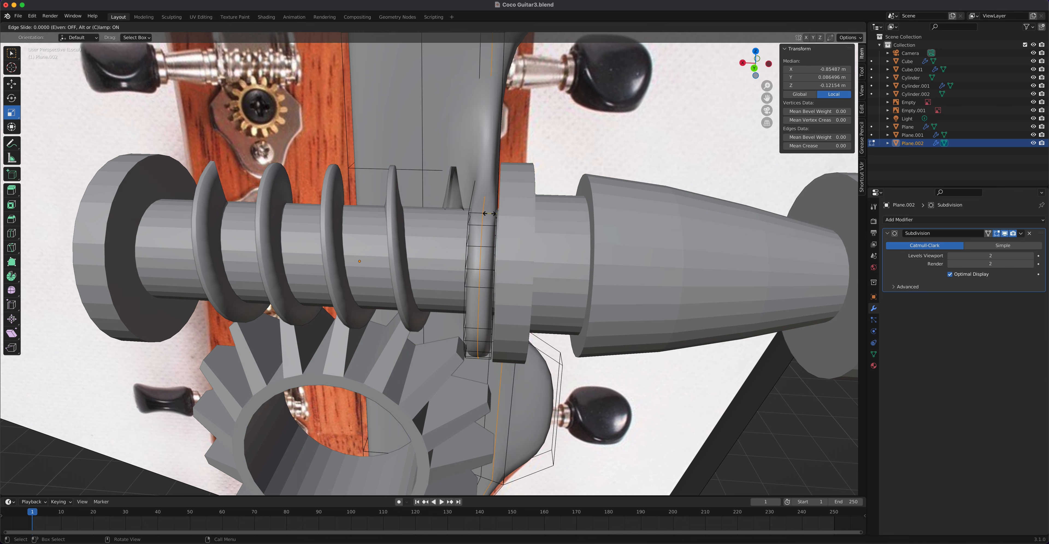
{"action": "left_click", "coordinate": [488, 215]}
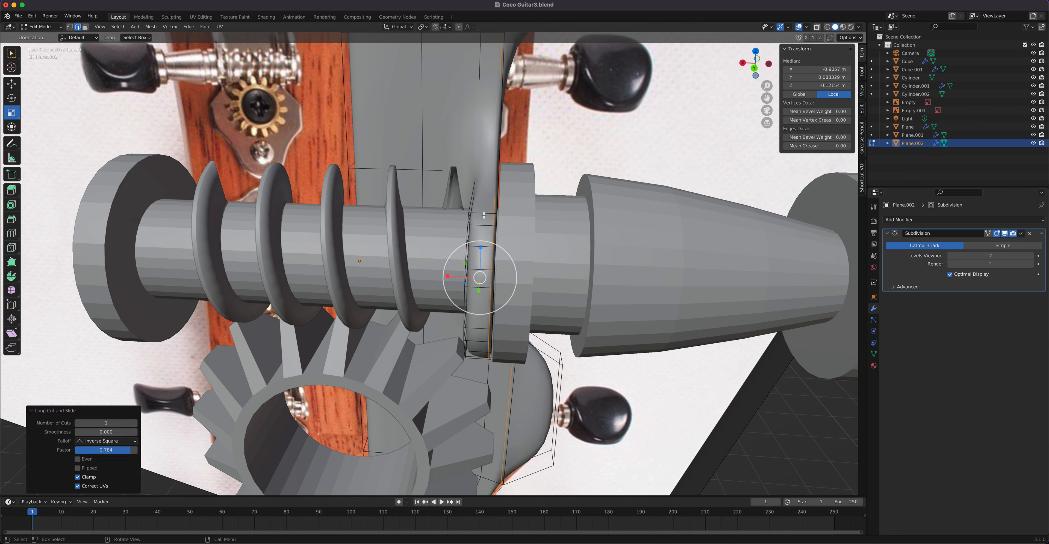
{"action": "left_click", "coordinate": [482, 214]}
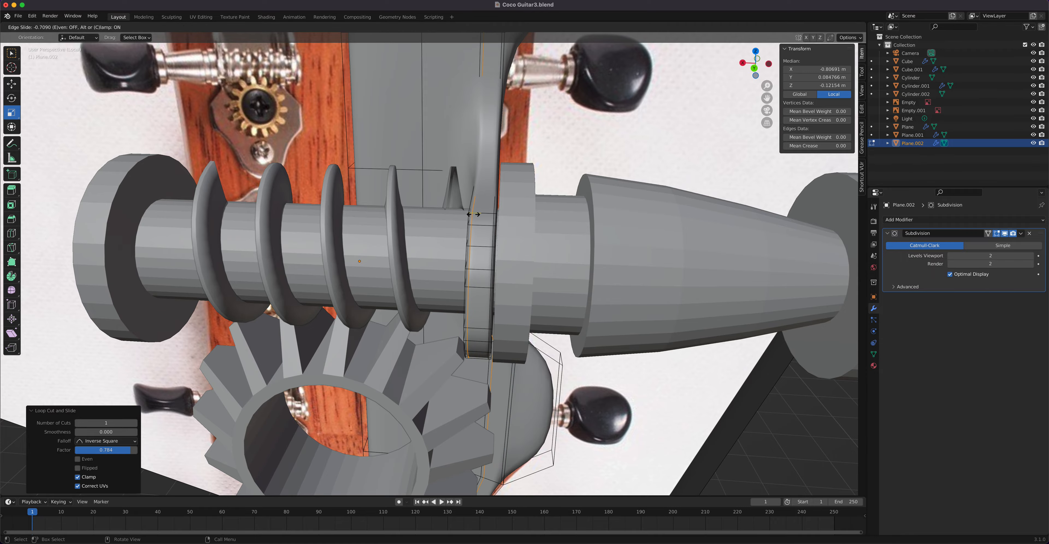
{"action": "left_click", "coordinate": [475, 215]}
{"action": "mouse_move", "coordinate": [474, 214]}
{"action": "middle_mouse_down"}
{"action": "mouse_move", "coordinate": [515, 183]}
{"action": "mouse_move", "coordinate": [543, 183]}
{"action": "mouse_move", "coordinate": [474, 207]}
{"action": "mouse_move", "coordinate": [490, 158]}
{"action": "mouse_move", "coordinate": [461, 176]}
{"action": "mouse_move", "coordinate": [409, 310]}
{"action": "mouse_move", "coordinate": [477, 215]}
{"action": "middle_mouse_up"}
{"action": "key", "text": "Tab"}
{"action": "key", "text": "Tab"}
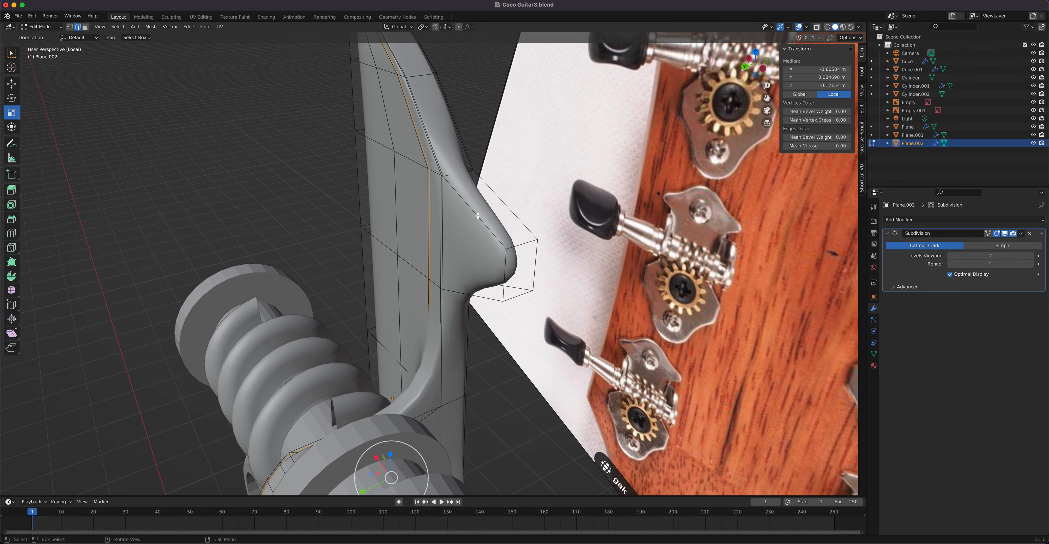
Step: Add two edge loops around the plate's outer rim, near its front and back faces, at slide factors 0.938 and -0.826
{"action": "left_click", "coordinate": [525, 243], "text": "alt"}
{"action": "key", "text": "g"}
{"action": "key", "text": "g"}
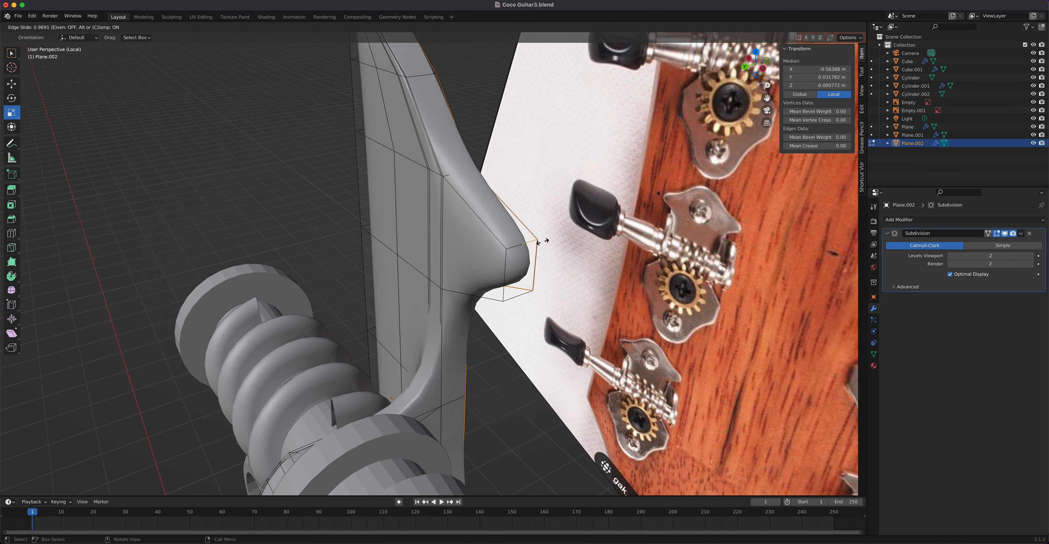
{"action": "left_click", "coordinate": [542, 242]}
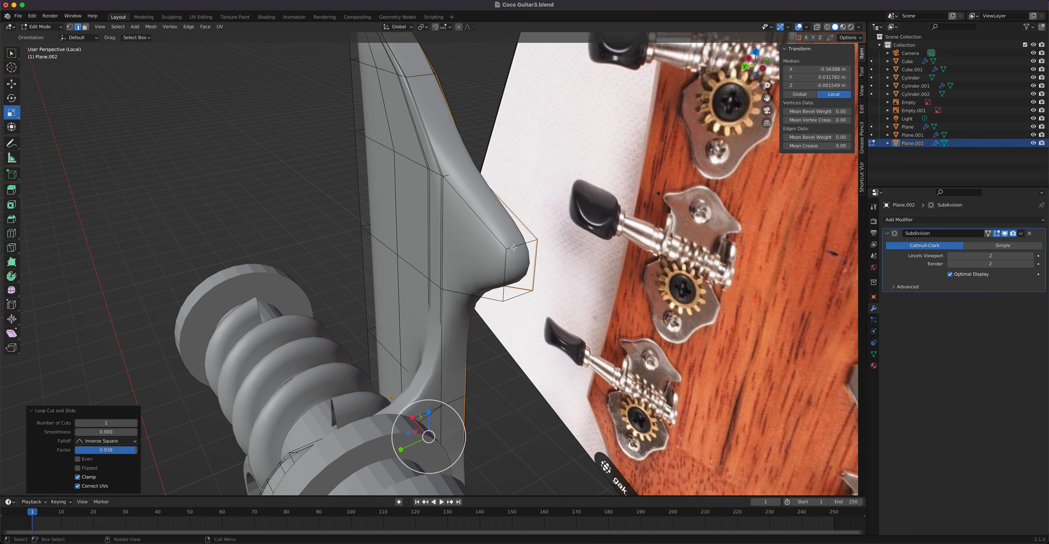
{"action": "left_click", "coordinate": [515, 247], "text": "alt"}
{"action": "key", "text": "g"}
{"action": "key", "text": "g"}
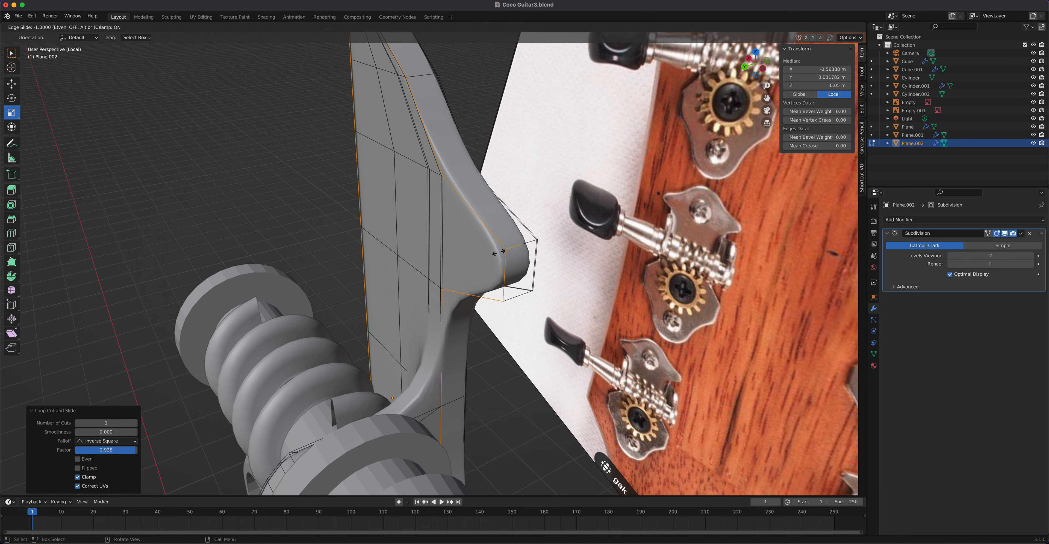
{"action": "left_click", "coordinate": [505, 253]}
{"action": "middle_click_drag", "start_coordinate": [506, 253], "coordinate": [465, 247]}
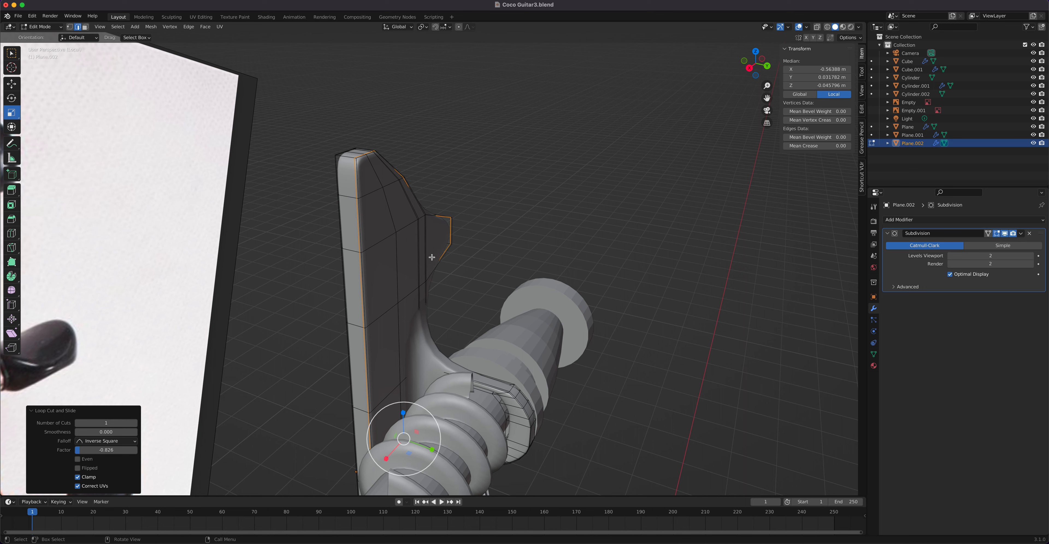
Step: Delete all faces along the plate's flat centre side, from its upper end to its lower end, and return to Object Mode
{"action": "key", "text": "alt+a"}
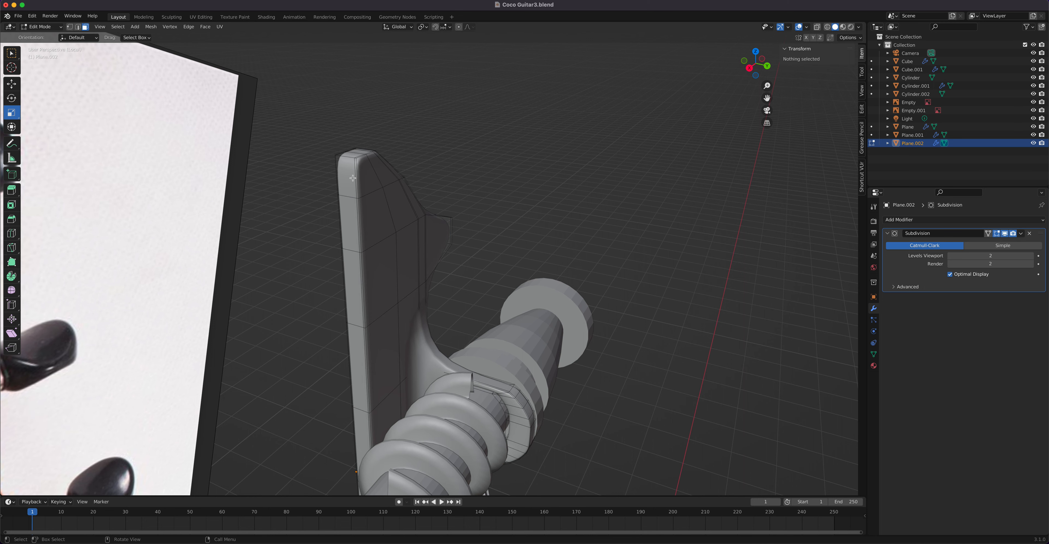
{"action": "left_click", "coordinate": [350, 177]}
{"action": "left_click", "coordinate": [356, 174], "text": "shift"}
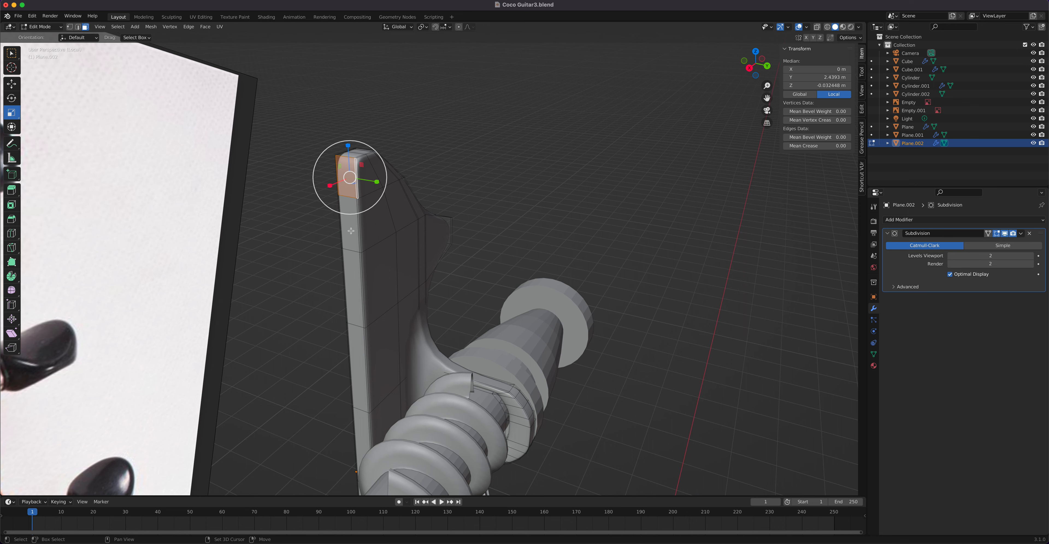
{"action": "left_click", "coordinate": [360, 231], "text": "shift"}
{"action": "left_click", "coordinate": [364, 230], "text": "shift"}
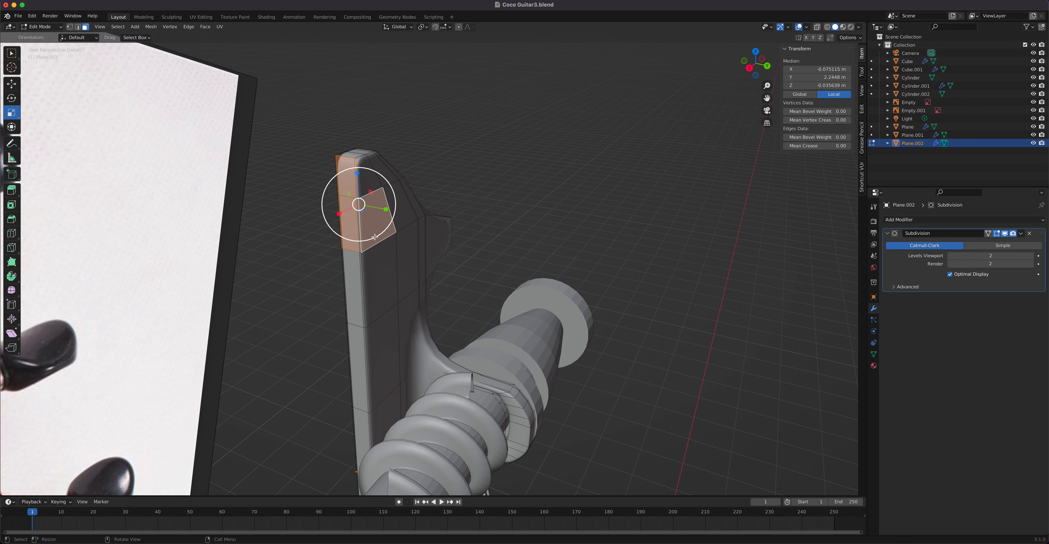
{"action": "scroll", "coordinate": [374, 230], "scroll_direction": "up", "scroll_amount": 3}
{"action": "left_click", "coordinate": [287, 211], "text": "shift"}
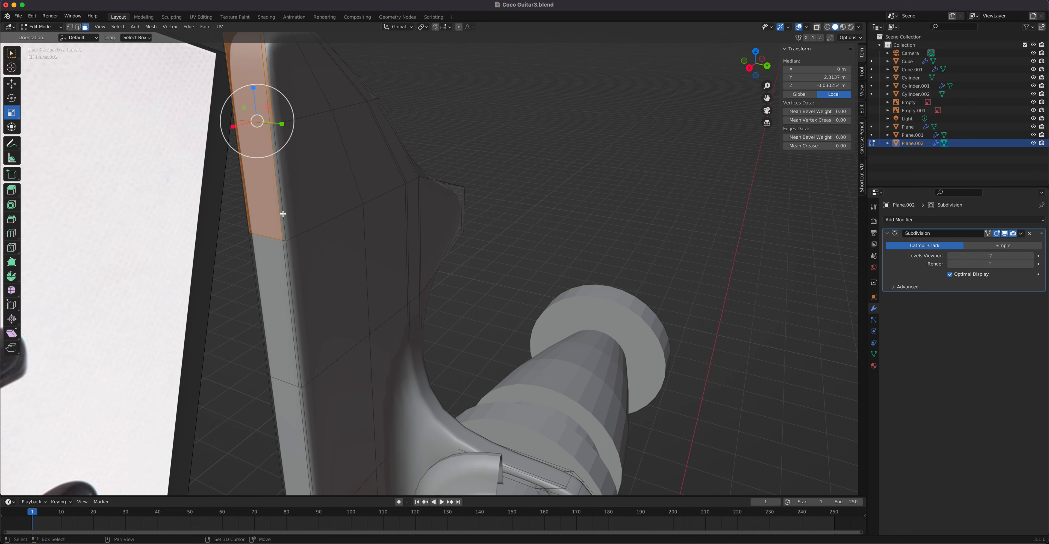
{"action": "left_click", "coordinate": [286, 255], "text": "shift"}
{"action": "left_click", "coordinate": [274, 272], "text": "shift"}
{"action": "middle_click_drag", "start_coordinate": [410, 293], "coordinate": [476, 131], "text": "shift"}
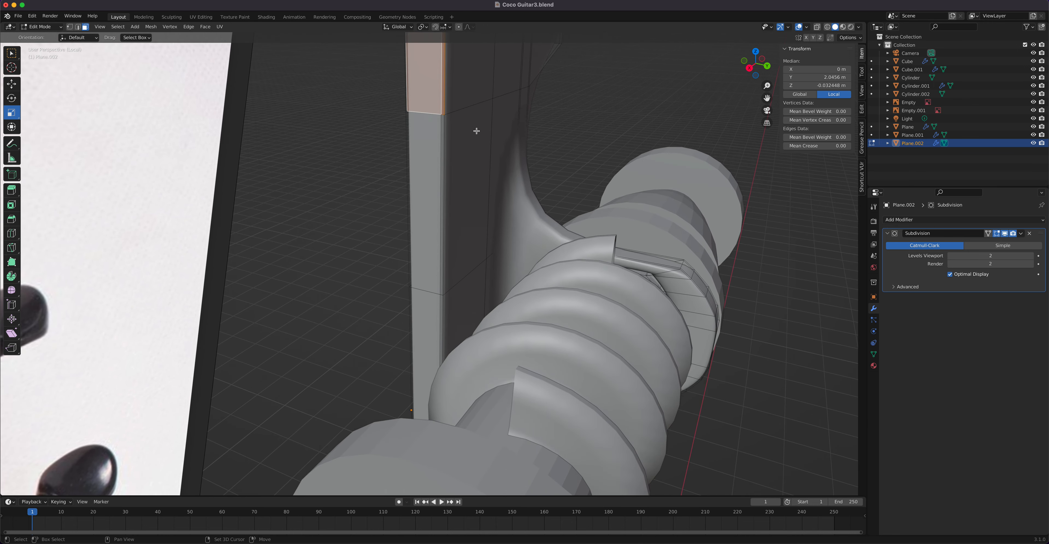
{"action": "left_click", "coordinate": [441, 152], "text": "shift"}
{"action": "scroll", "coordinate": [448, 205], "scroll_direction": "up", "scroll_amount": 2}
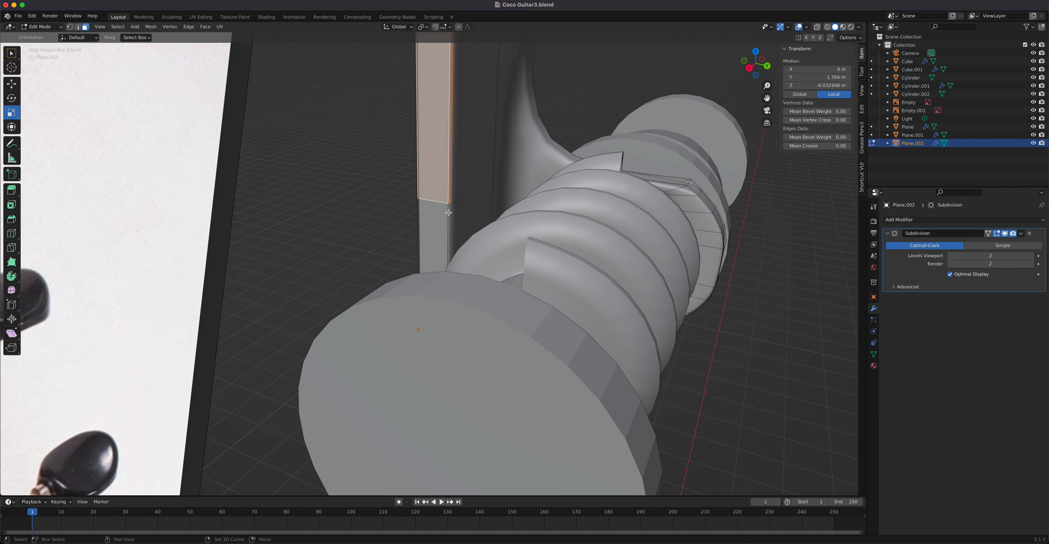
{"action": "left_click", "coordinate": [449, 216], "text": "shift"}
{"action": "middle_click_drag", "start_coordinate": [449, 215], "coordinate": [463, 246]}
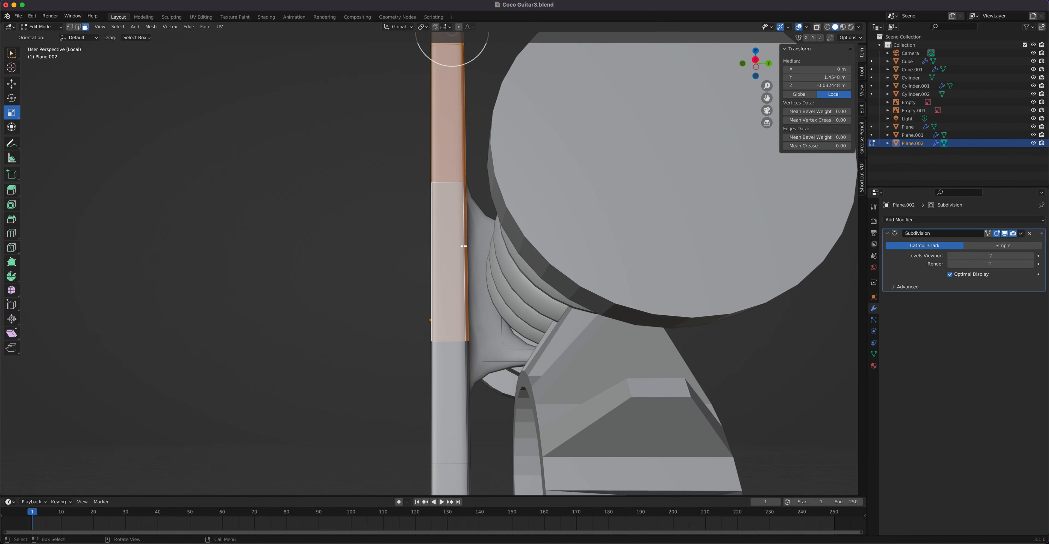
{"action": "left_click", "coordinate": [466, 350], "text": "shift"}
{"action": "middle_click_drag", "start_coordinate": [466, 350], "coordinate": [474, 178]}
{"action": "left_click", "coordinate": [452, 230], "text": "shift"}
{"action": "left_click", "coordinate": [466, 403], "text": "shift"}
{"action": "middle_click_drag", "start_coordinate": [466, 402], "coordinate": [507, 127]}
{"action": "left_click", "coordinate": [490, 240], "text": "shift"}
{"action": "left_click", "coordinate": [486, 346], "text": "shift"}
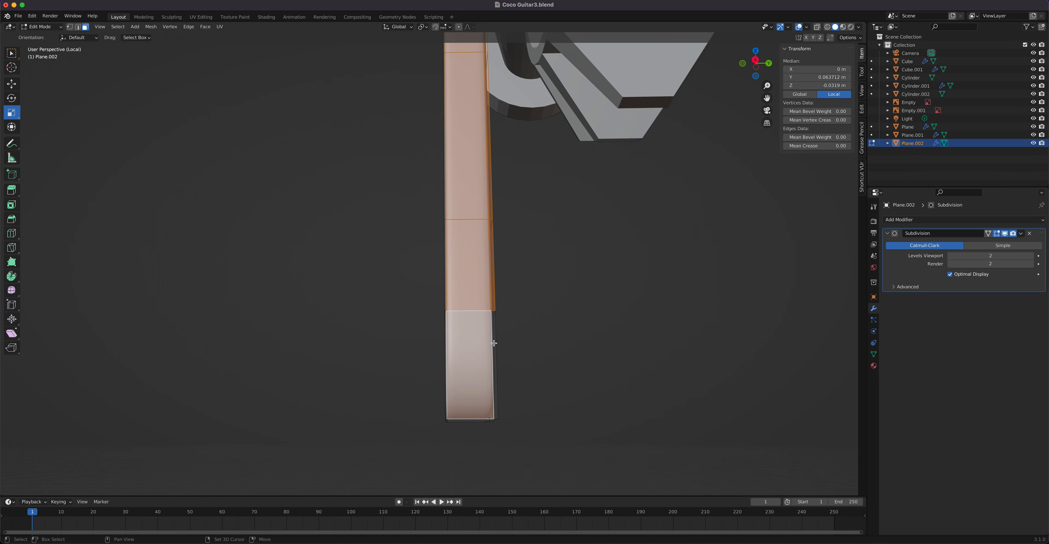
{"action": "left_click", "coordinate": [493, 344], "text": "shift"}
{"action": "key", "text": "x"}
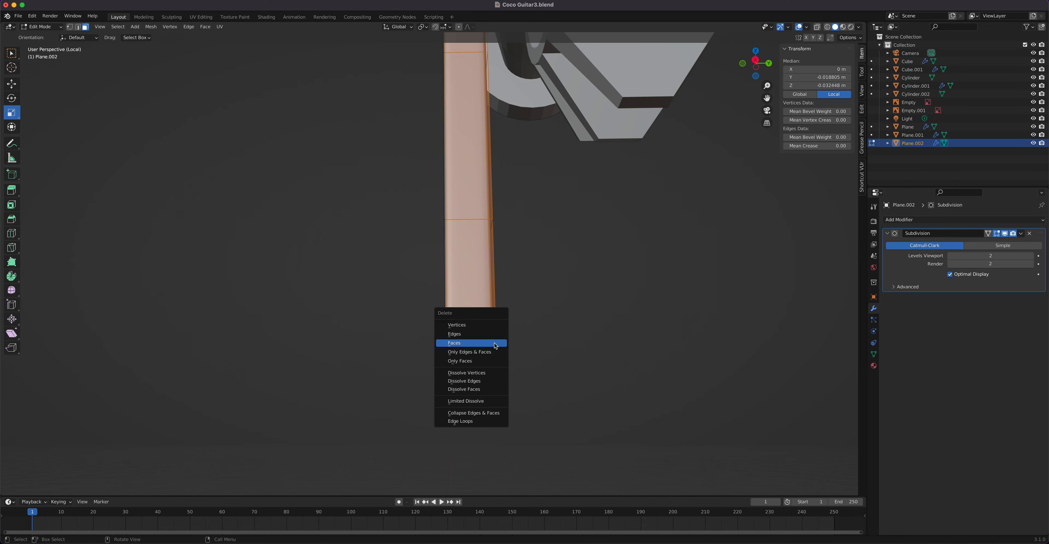
{"action": "left_click", "coordinate": [495, 346]}
{"action": "middle_click_drag", "start_coordinate": [471, 348], "coordinate": [429, 216]}
{"action": "key", "text": "Tab"}
Step: In back orthographic view, dissolve the edge loop crossing the plate just below its upper end
{"action": "key", "text": "KP_1"}
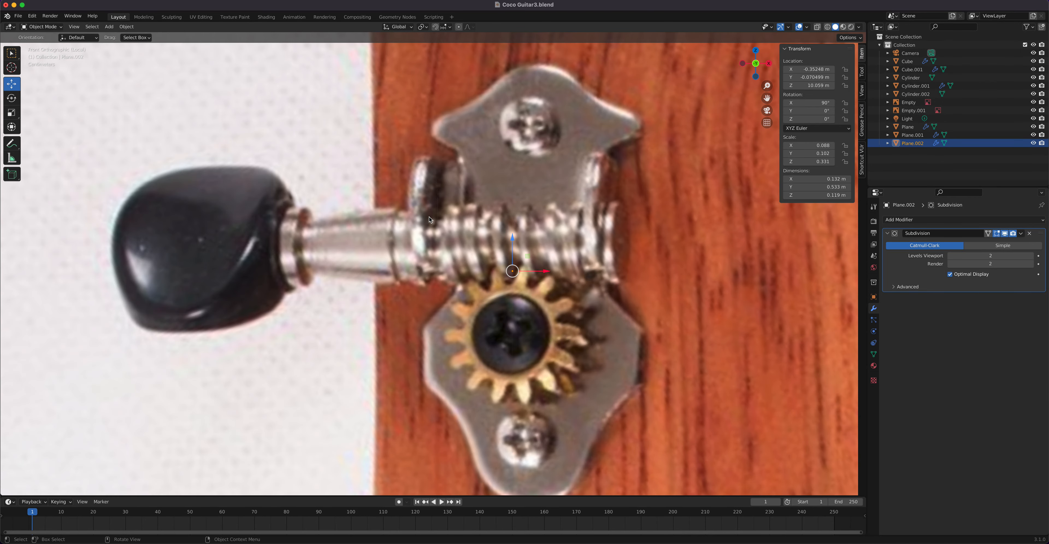
{"action": "key", "text": "ctrl+KP_1"}
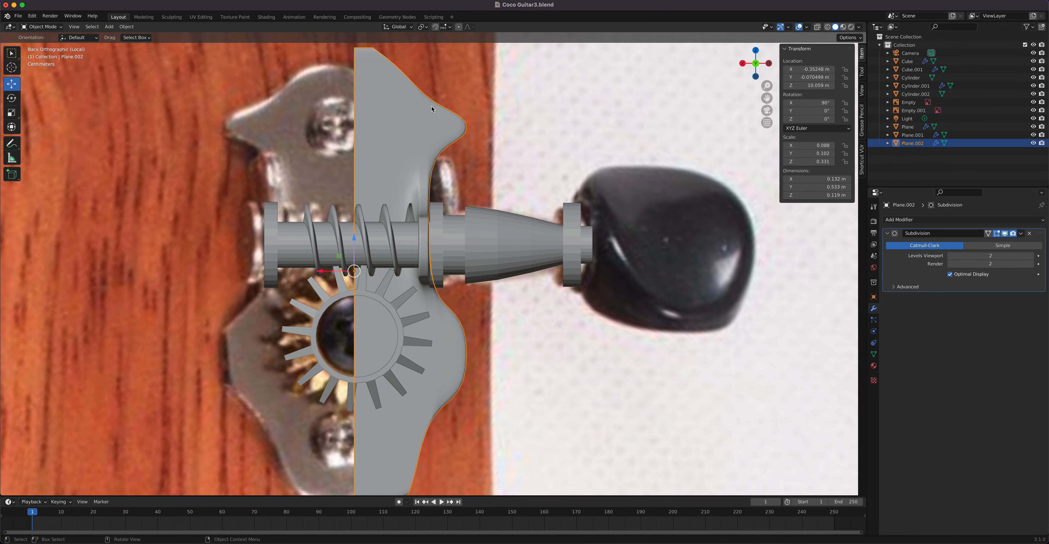
{"action": "key", "text": "Tab"}
{"action": "middle_click_drag", "start_coordinate": [428, 108], "coordinate": [409, 193], "text": "shift"}
{"action": "scroll", "coordinate": [409, 177], "scroll_direction": "up", "scroll_amount": 1}
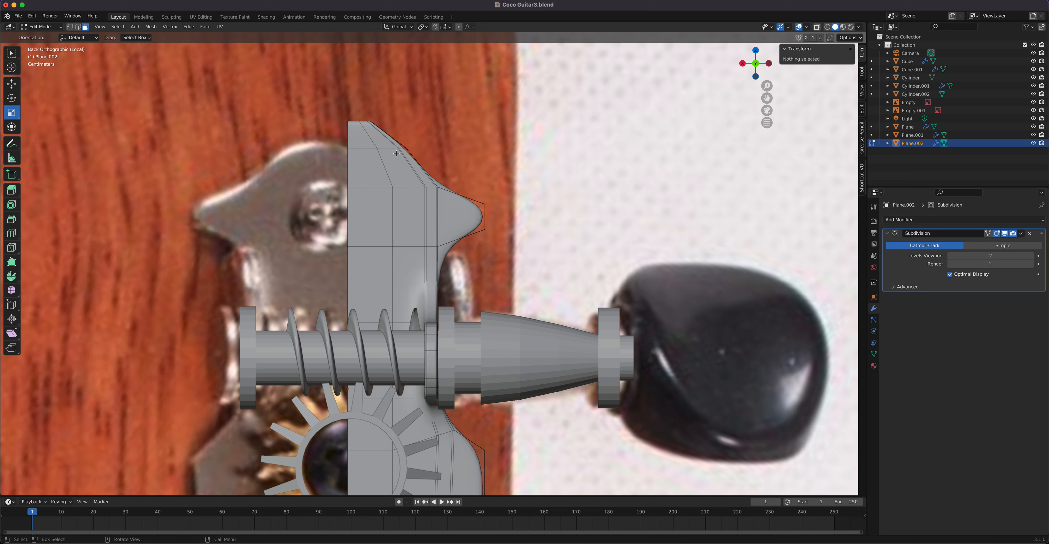
{"action": "key", "text": "2"}
{"action": "left_click", "coordinate": [387, 148]}
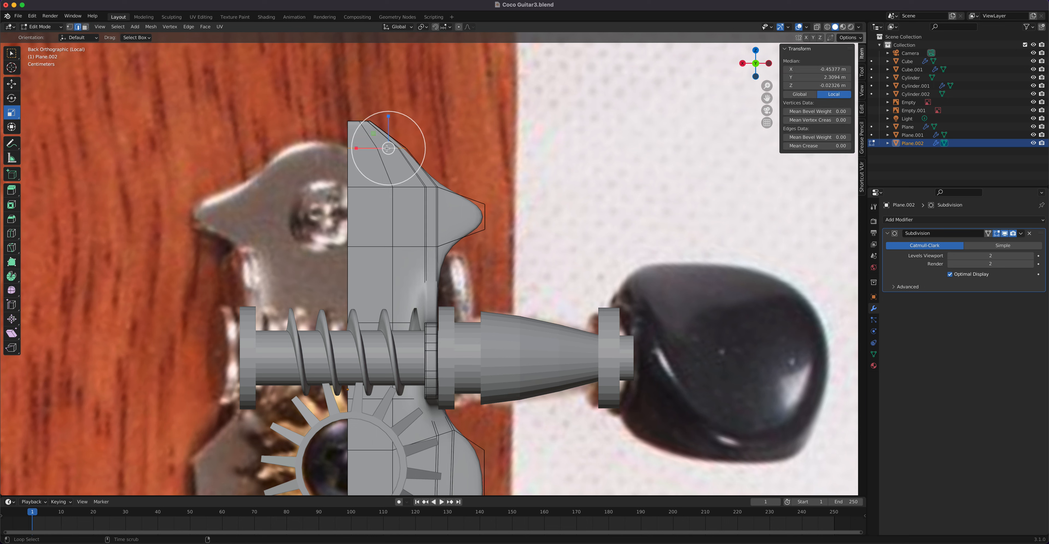
{"action": "key", "text": "x"}
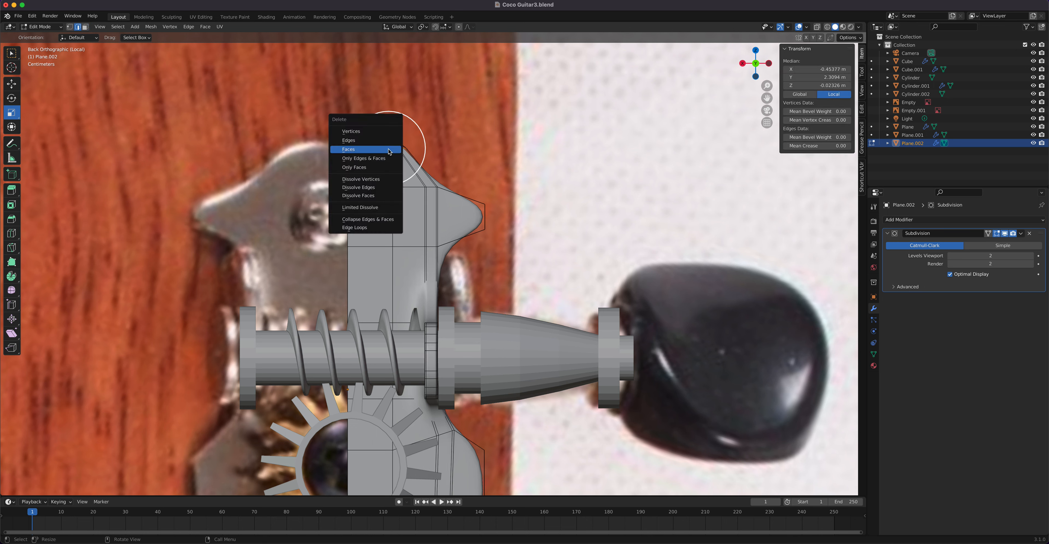
{"action": "left_click", "coordinate": [385, 187]}
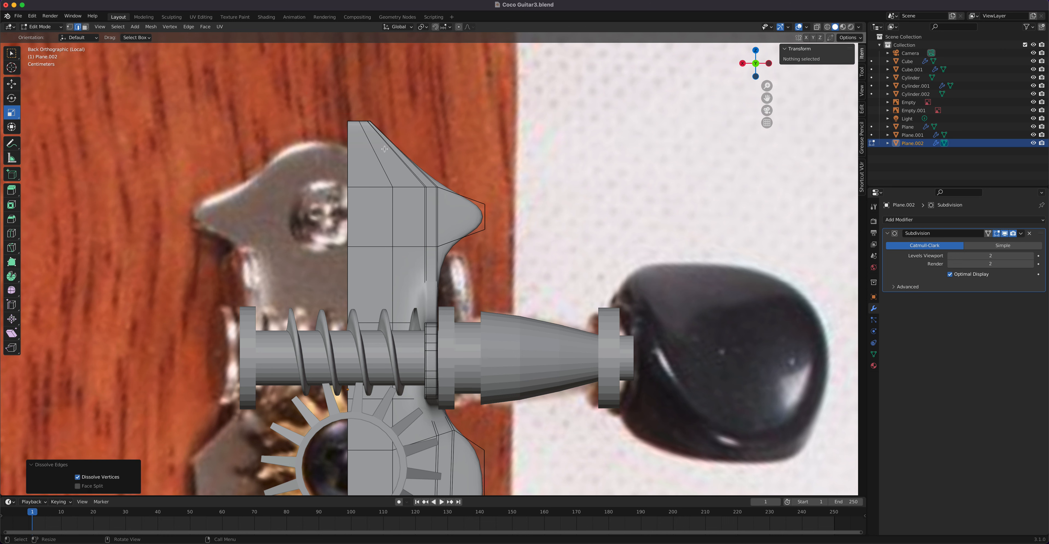
Step: Turn on X-ray and lower the plate's uppermost vertices along Z to match the reference photo
{"action": "key", "text": "1"}
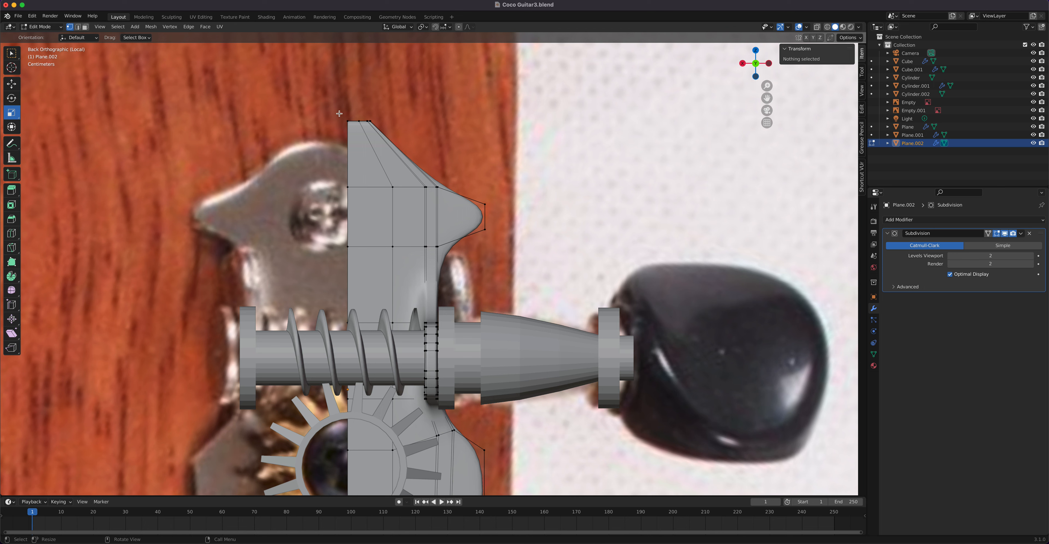
{"action": "left_click_drag", "start_coordinate": [330, 106], "coordinate": [393, 127]}
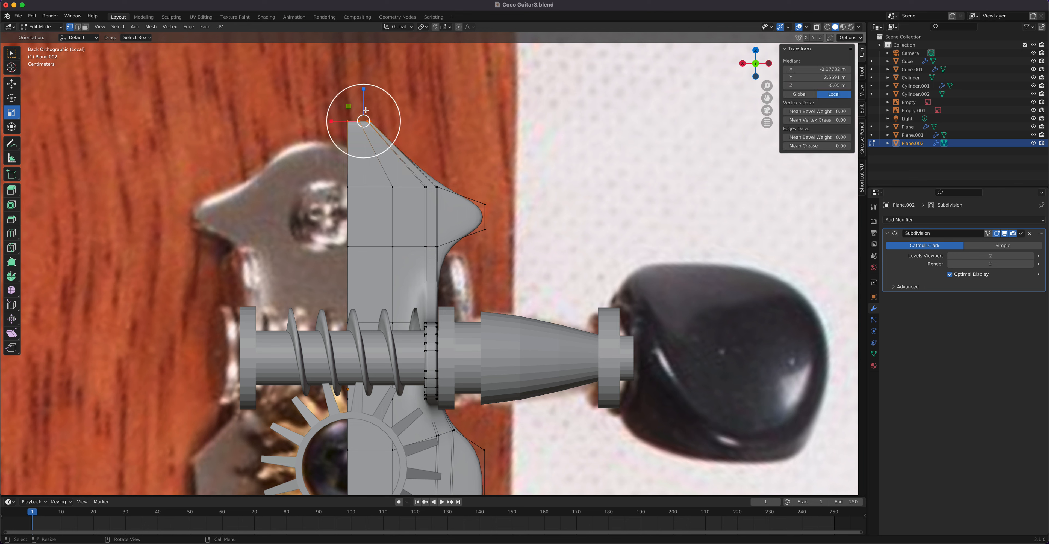
{"action": "key", "text": "alt+z"}
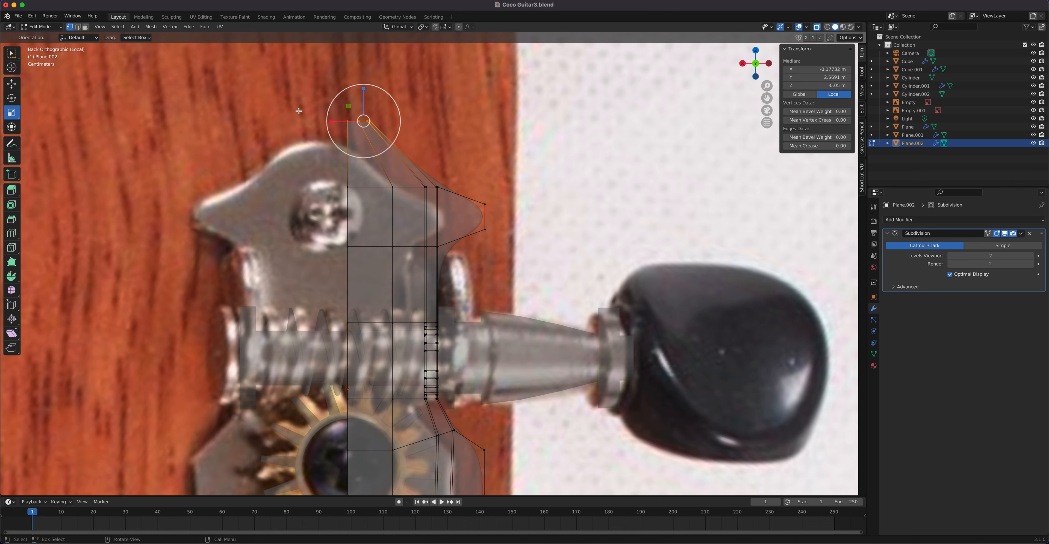
{"action": "left_click", "coordinate": [11, 84]}
{"action": "left_click_drag", "start_coordinate": [366, 88], "coordinate": [365, 109]}
Step: Add an edge loop at slide factor 0 between the plate's upper edge and the next vertex row, and adjust its vertices to the contour
{"action": "left_click_drag", "start_coordinate": [458, 201], "coordinate": [376, 174]}
{"action": "key", "text": "ctrl+r"}
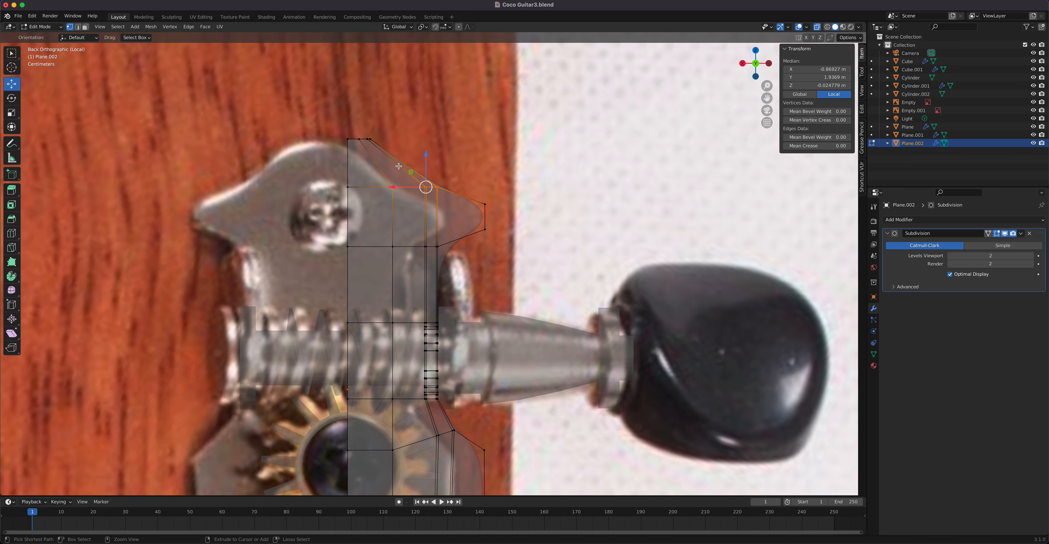
{"action": "left_click", "coordinate": [420, 174]}
{"action": "right_click", "coordinate": [421, 174]}
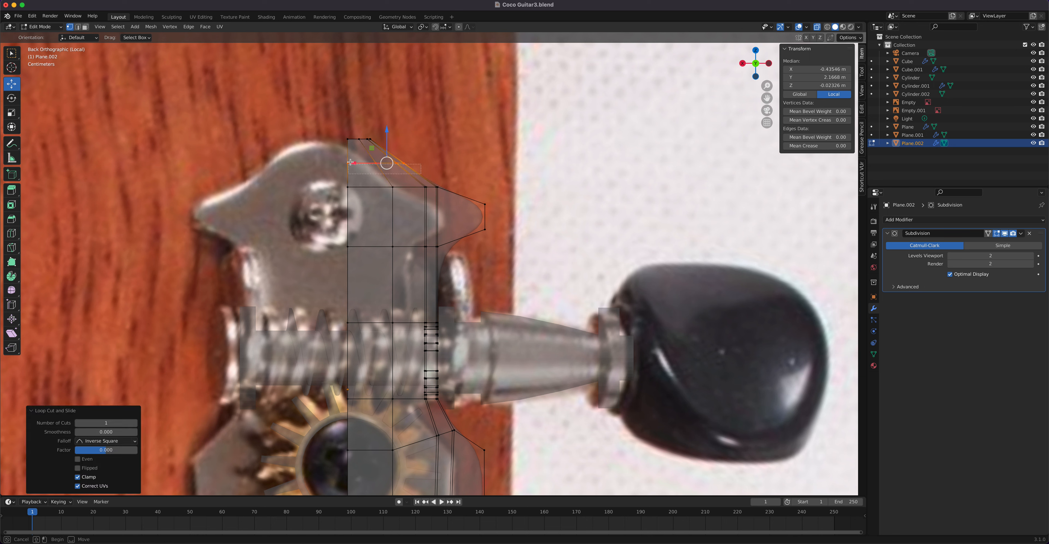
{"action": "left_click_drag", "start_coordinate": [369, 168], "coordinate": [403, 168]}
Step: Move the vertex row above the pointed side tip about 0.009 m in X and -0.004 m in Z
{"action": "left_click_drag", "start_coordinate": [454, 204], "coordinate": [372, 171]}
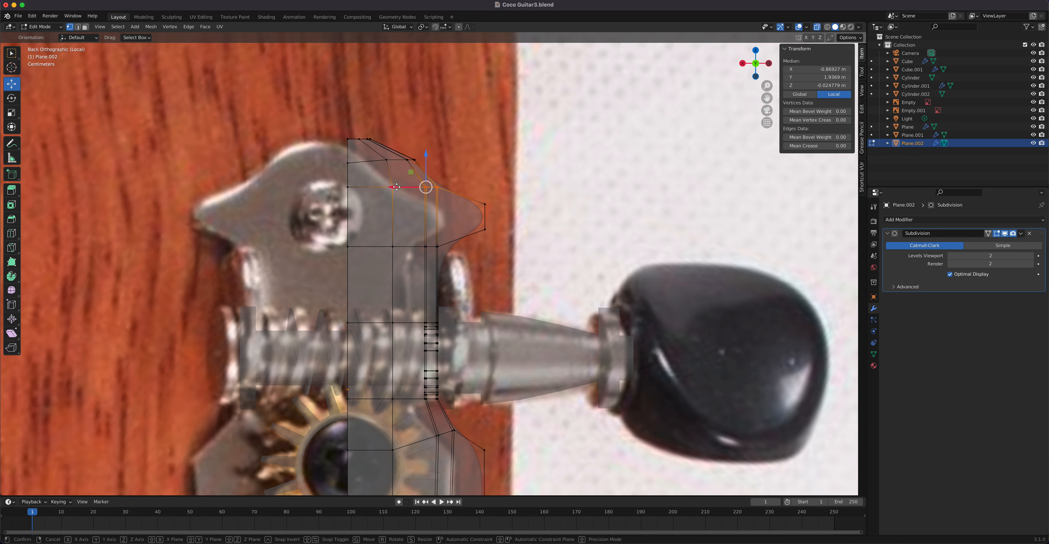
{"action": "key", "text": "g"}
{"action": "left_click", "coordinate": [387, 191]}
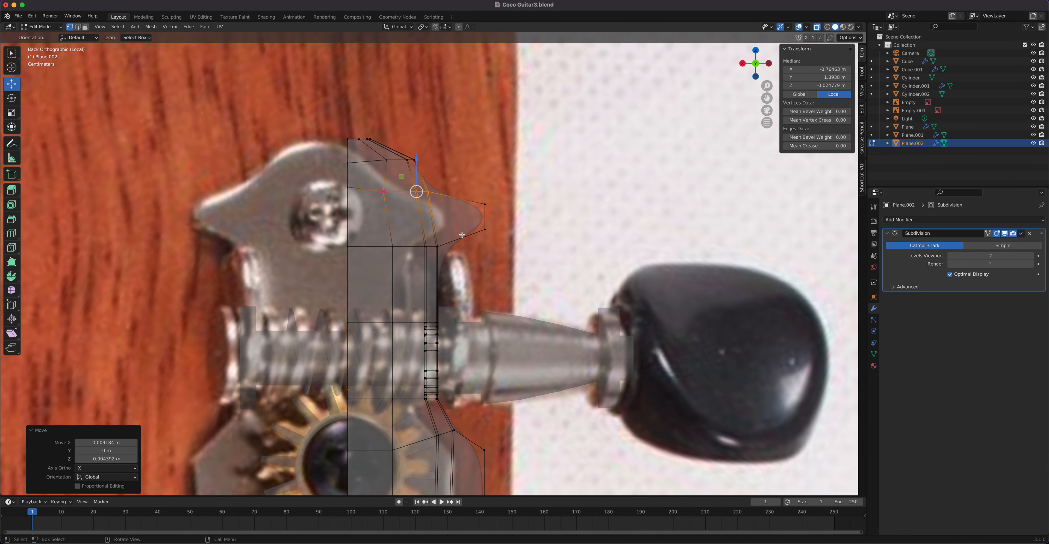
Step: Add a Mirror modifier on the X axis to the half plate, apply it and reopen the mesh in Edit Mode
{"action": "key", "text": "Tab"}
{"action": "scroll", "coordinate": [456, 234], "scroll_direction": "down", "scroll_amount": 3}
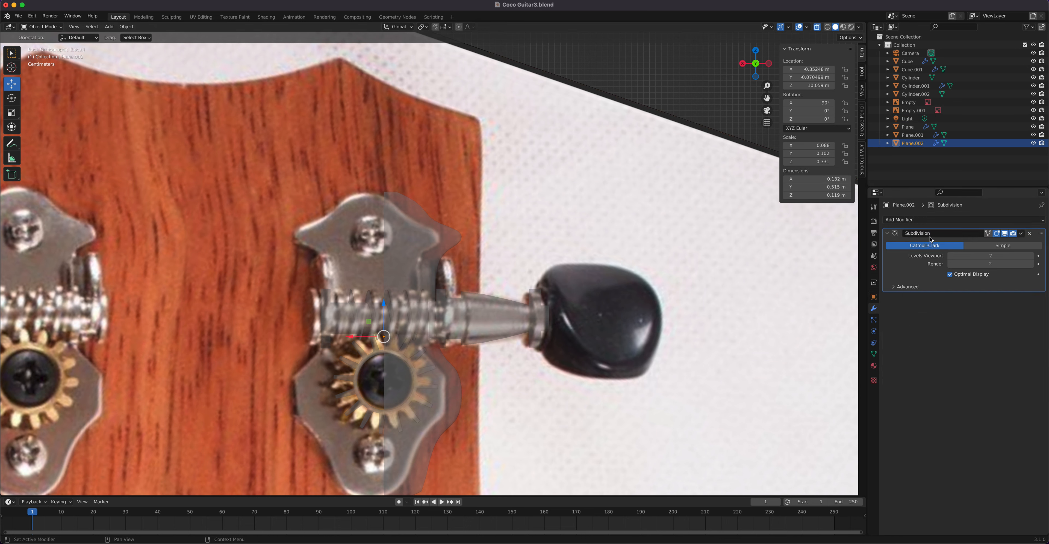
{"action": "left_click", "coordinate": [958, 220]}
{"action": "left_click", "coordinate": [891, 319]}
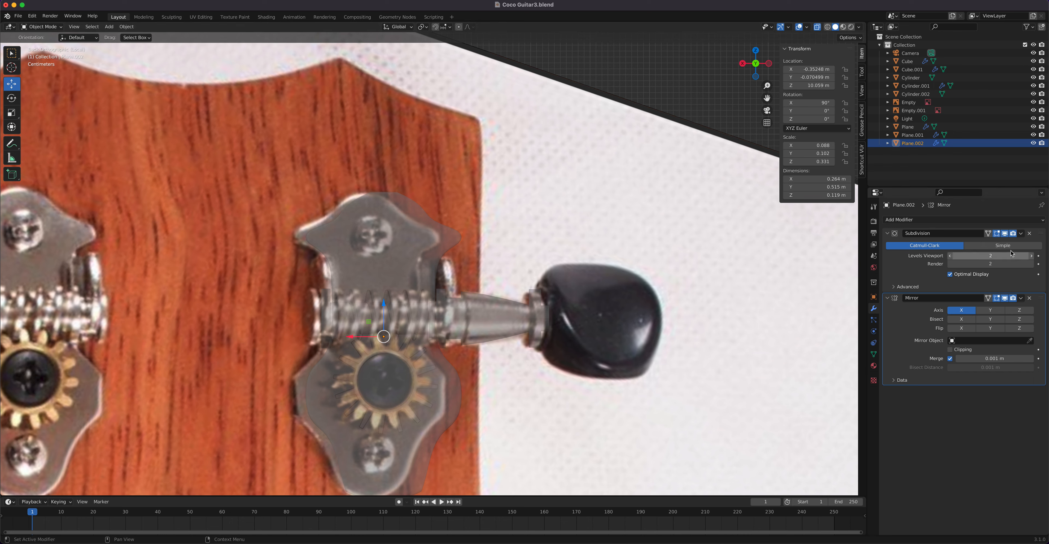
{"action": "left_click", "coordinate": [1020, 299]}
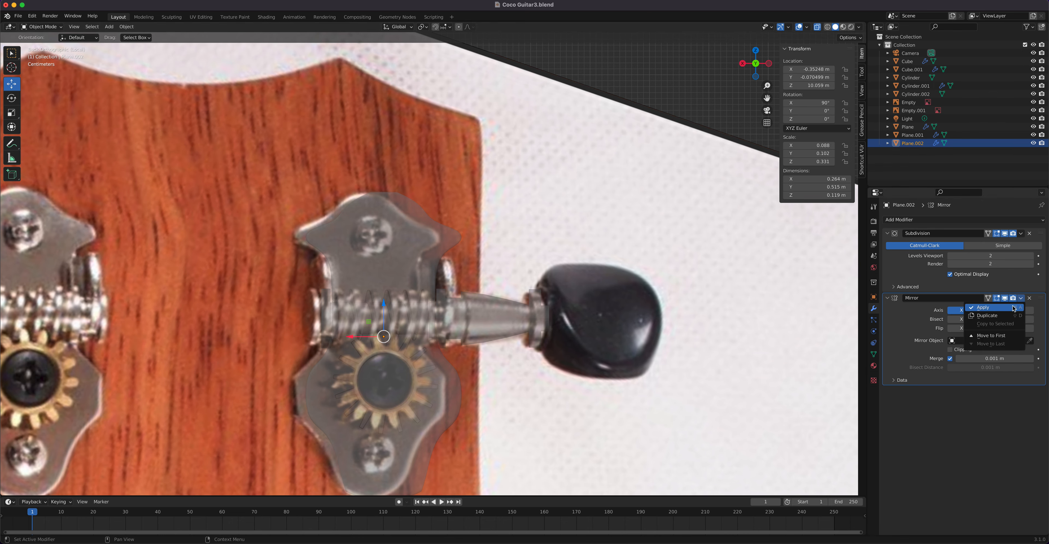
{"action": "left_click", "coordinate": [1012, 310]}
{"action": "key", "text": "Tab"}
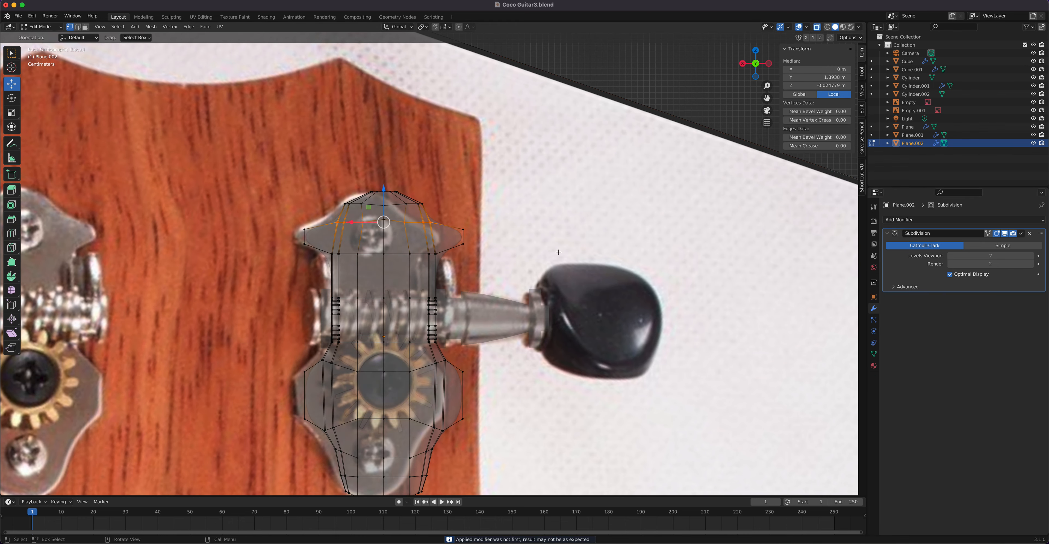
{"action": "middle_click_drag", "start_coordinate": [678, 232], "coordinate": [691, 291]}
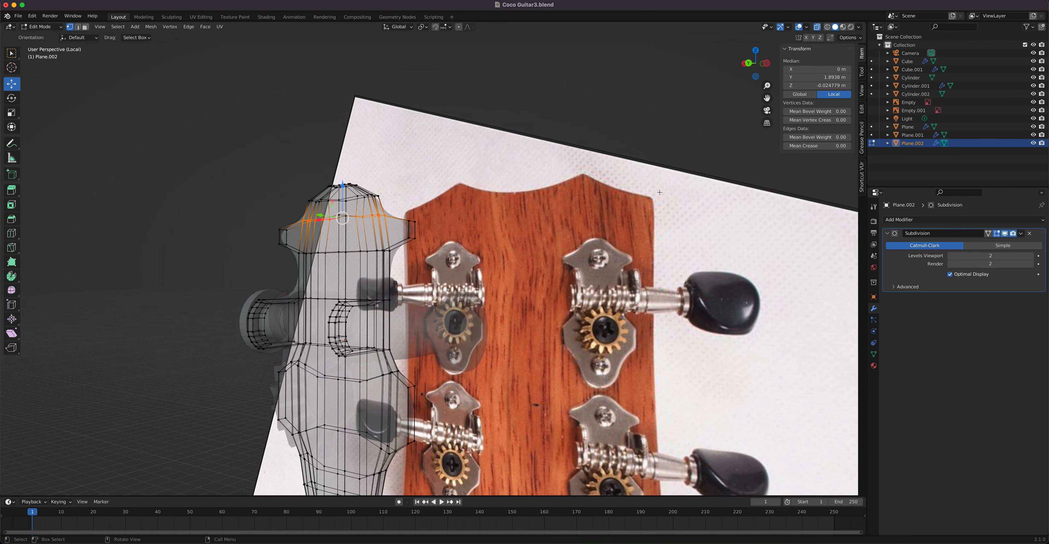
Step: Exit local view, hide both reference image empties, and leave the plate's Edit Mode with nothing selected
{"action": "key", "text": "KP_Divide"}
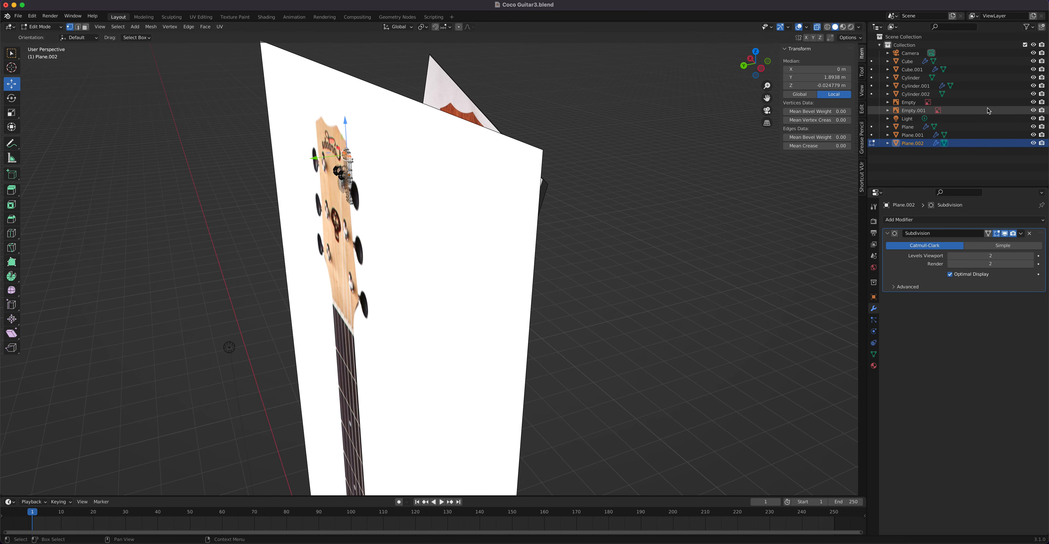
{"action": "left_click", "coordinate": [1033, 102]}
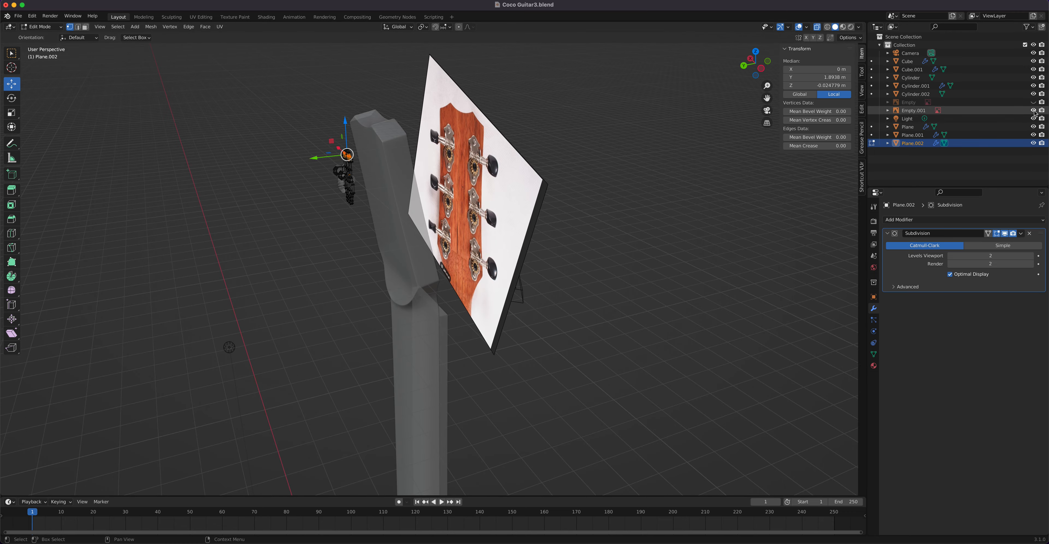
{"action": "left_click", "coordinate": [1034, 111]}
{"action": "middle_click_drag", "start_coordinate": [502, 195], "coordinate": [446, 324]}
{"action": "key", "text": "Tab"}
{"action": "scroll", "coordinate": [442, 185], "scroll_direction": "up", "scroll_amount": 5}
{"action": "left_click", "coordinate": [533, 324]}
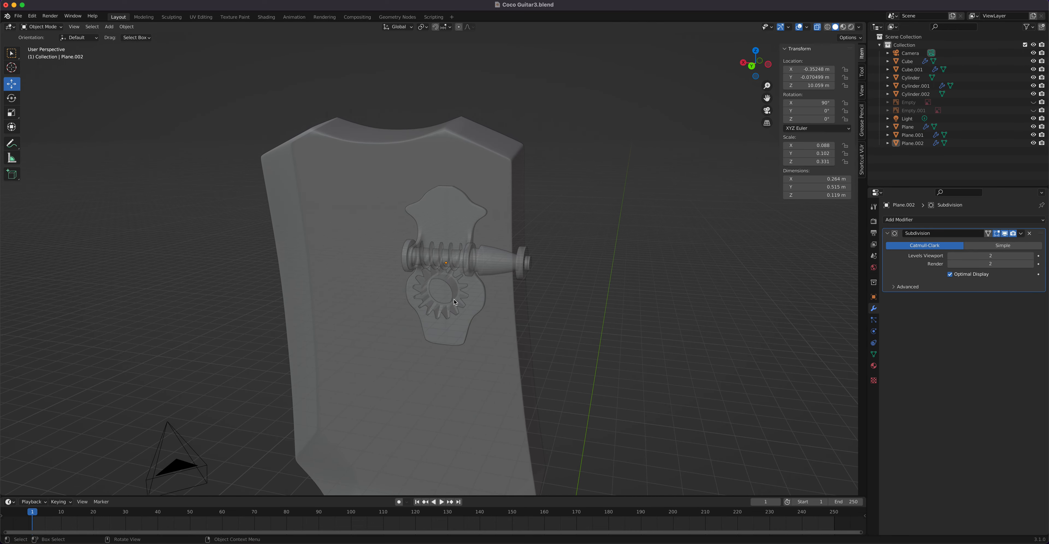
Step: Select the backing plate, worm shaft and gear parts together and isolate them in local view
{"action": "middle_click_drag", "start_coordinate": [492, 307], "coordinate": [431, 305]}
{"action": "left_click_drag", "start_coordinate": [141, 198], "coordinate": [212, 296]}
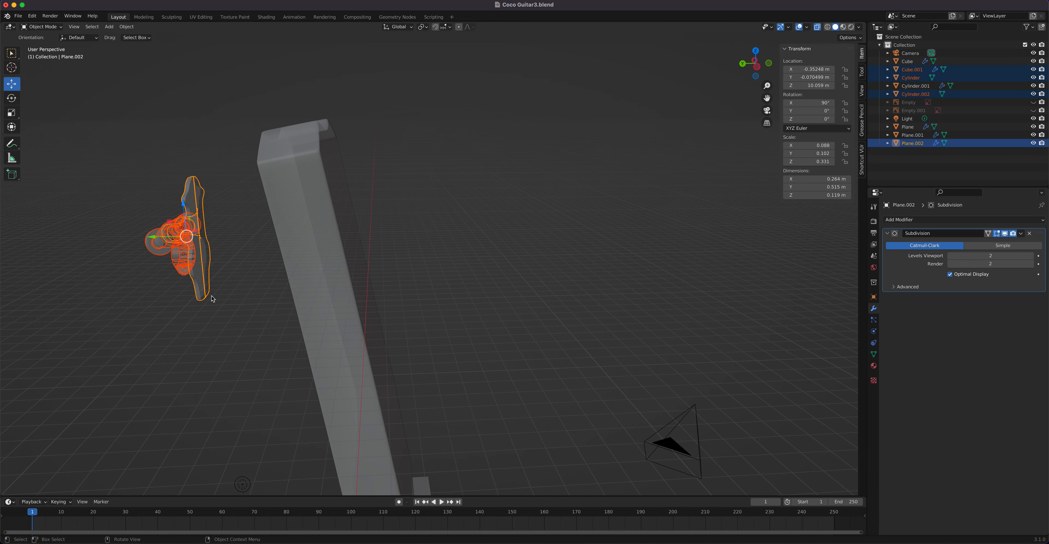
{"action": "key", "text": "KP_Divide"}
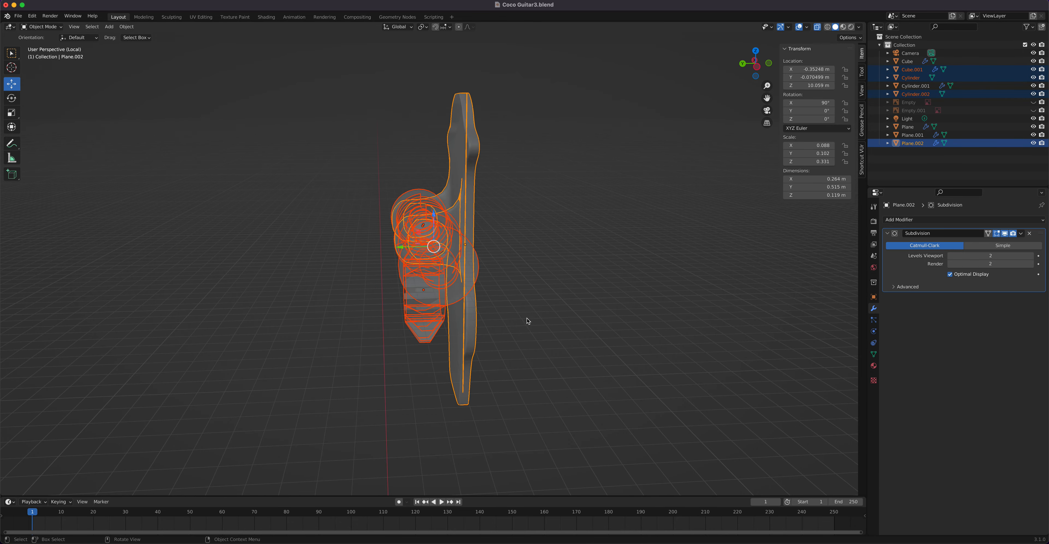
{"action": "middle_click_drag", "start_coordinate": [540, 309], "coordinate": [633, 281]}
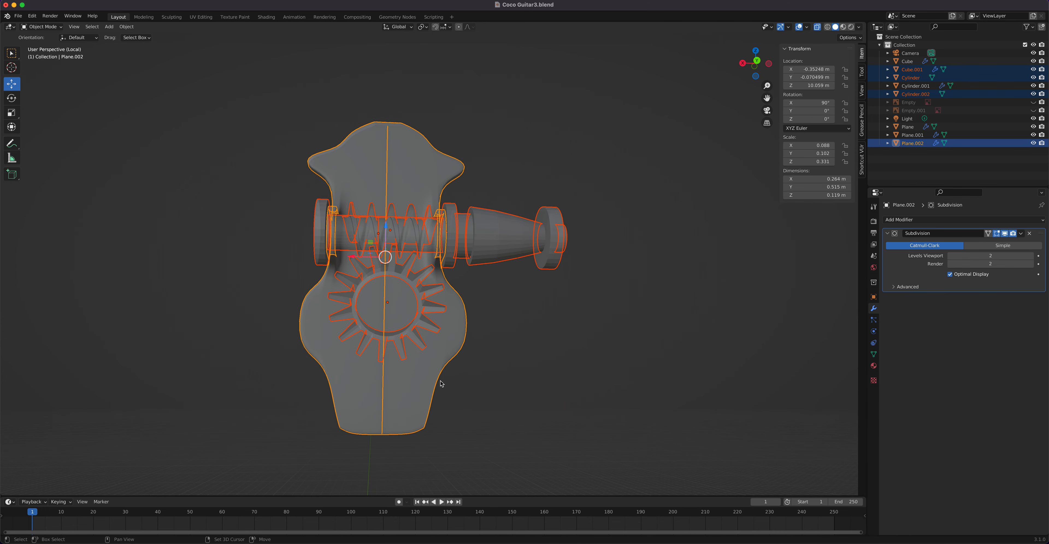
Step: Add a UV sphere with 32 segments, 16 rings and 1 m radius, and raise it about 9.76 m in Z
{"action": "key", "text": "shift+a"}
{"action": "mouse_move", "coordinate": [442, 380]}
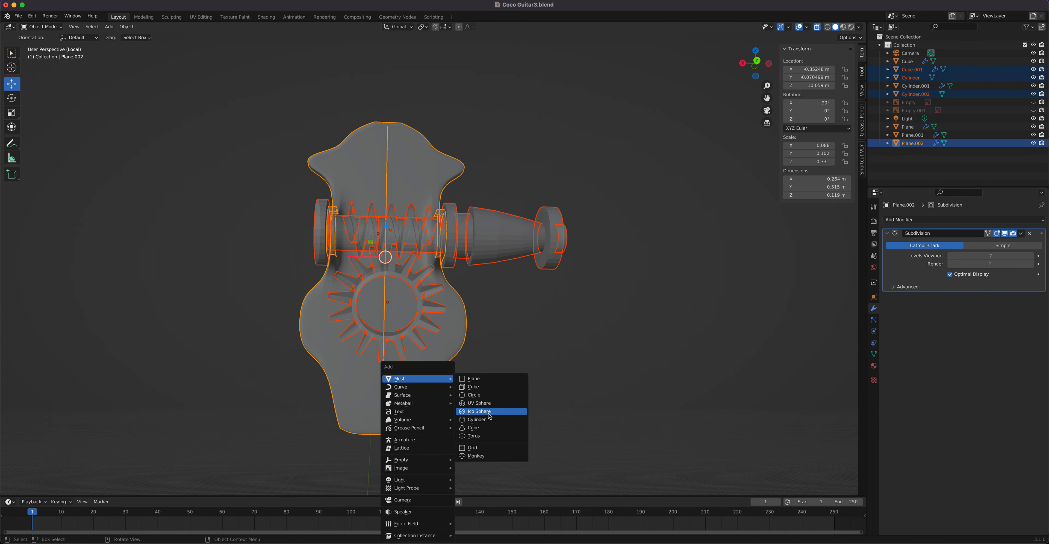
{"action": "left_click", "coordinate": [491, 404]}
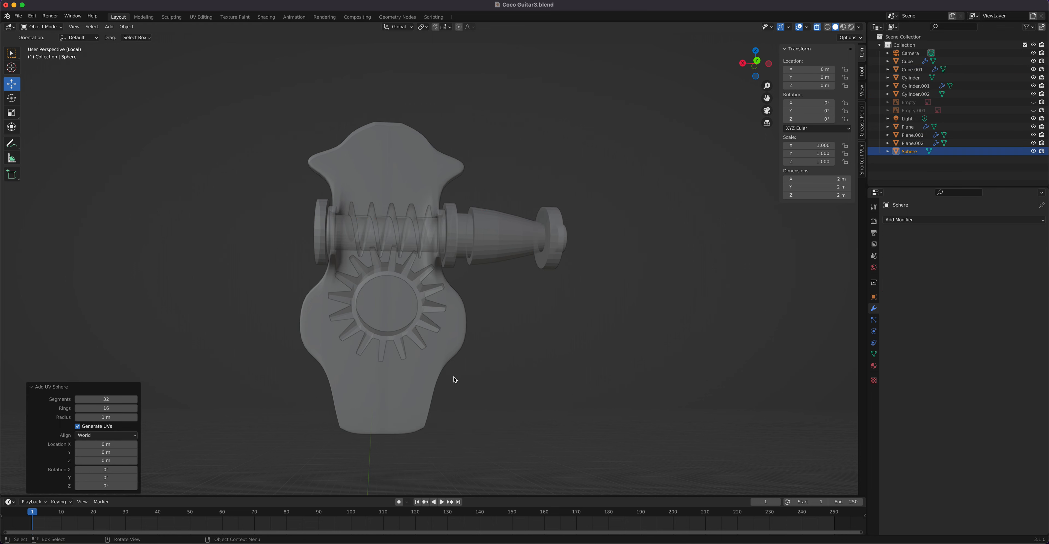
{"action": "scroll", "coordinate": [455, 379], "scroll_direction": "down", "scroll_amount": 10}
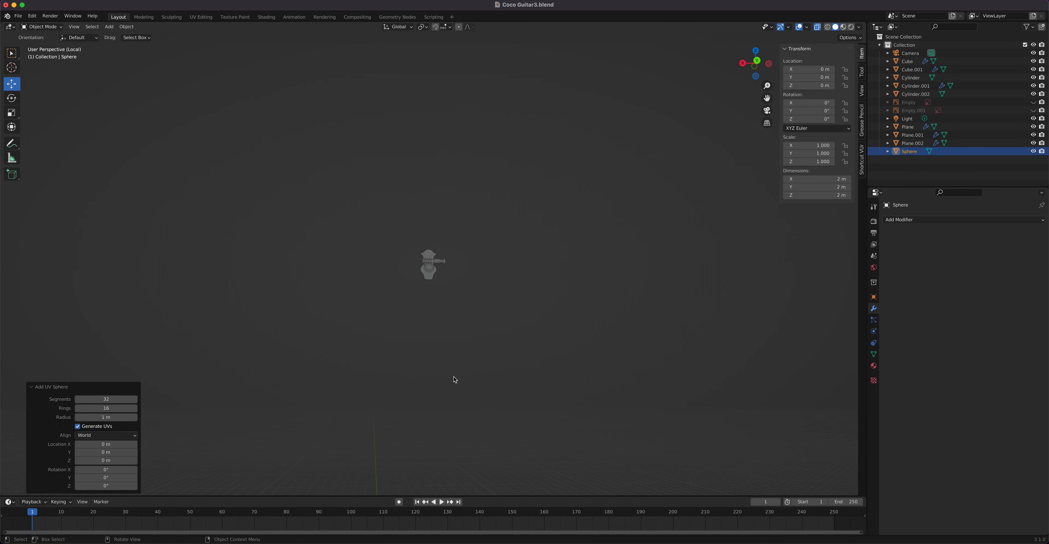
{"action": "key", "text": "KP_1"}
{"action": "key", "text": "ctrl+KP_1"}
{"action": "scroll", "coordinate": [457, 378], "scroll_direction": "down", "scroll_amount": 3}
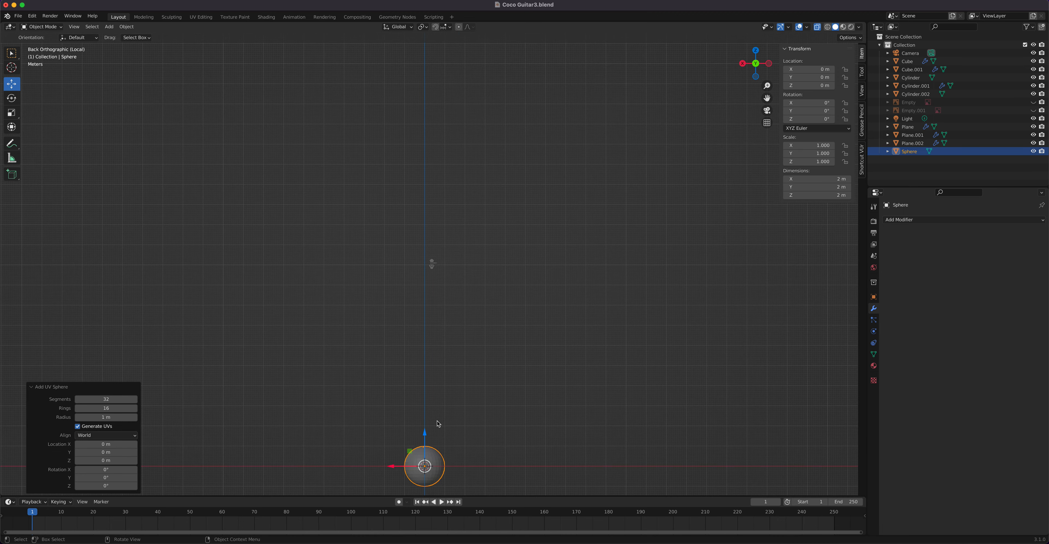
{"action": "left_click_drag", "start_coordinate": [426, 435], "coordinate": [445, 253]}
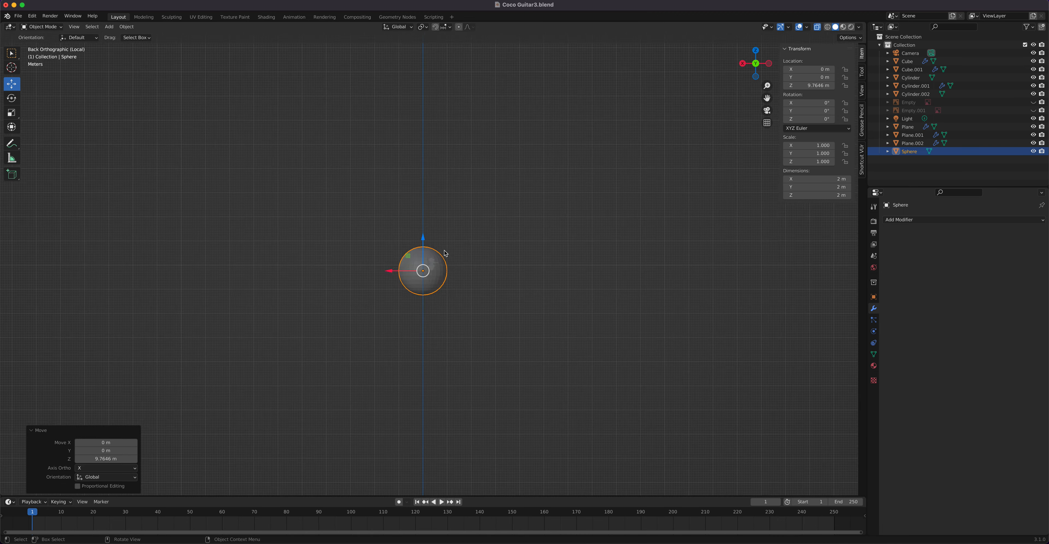
Step: Rotate the sphere 90° about the X axis and scale it down uniformly to about 0.191
{"action": "scroll", "coordinate": [445, 253], "scroll_direction": "up", "scroll_amount": 4}
{"action": "scroll", "coordinate": [445, 253], "scroll_direction": "up", "scroll_amount": 3}
{"action": "key", "text": "r"}
{"action": "type", "text": "x"}
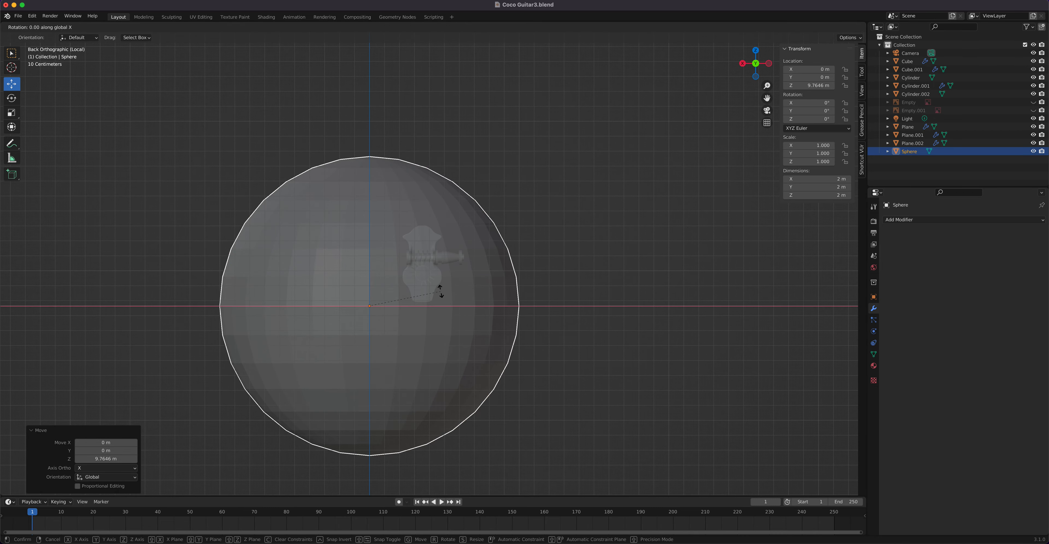
{"action": "type", "text": "90"}
{"action": "key", "text": "Return"}
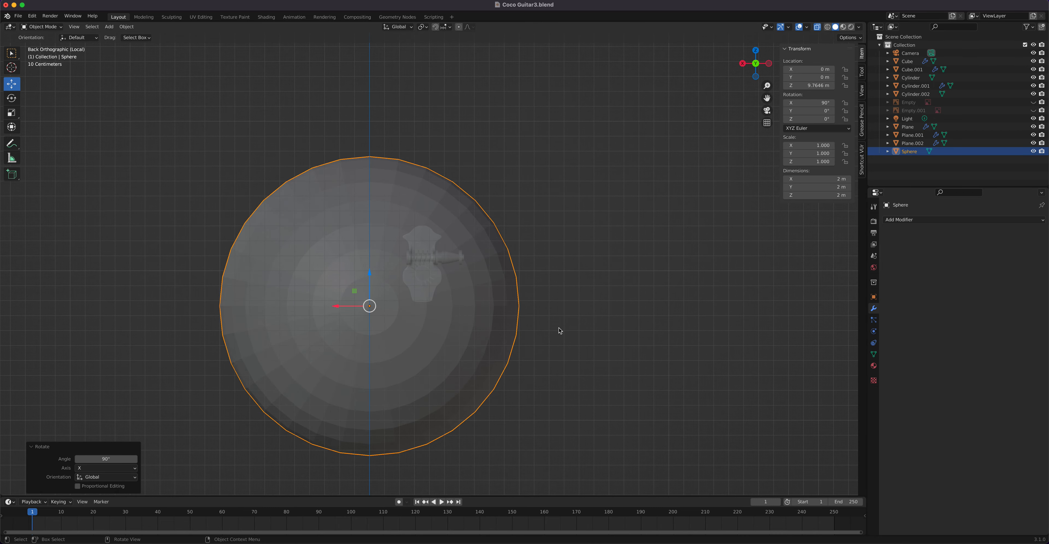
{"action": "key", "text": "s"}
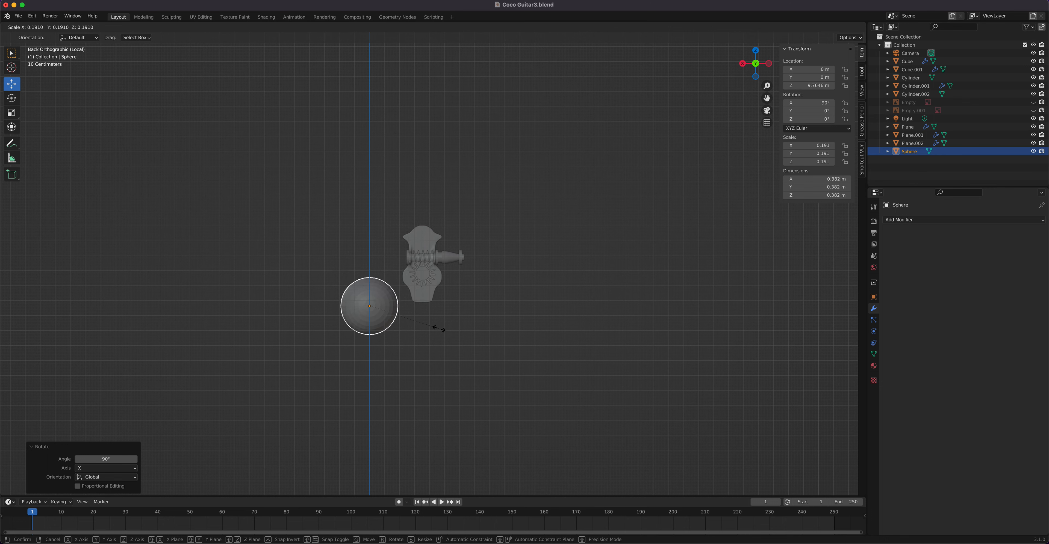
{"action": "left_click", "coordinate": [432, 330]}
Step: Move the sphere over the gear, about -0.355 m in X and 0.224 m in Z, and shrink it to about 0.132 m diameter
{"action": "scroll", "coordinate": [433, 329], "scroll_direction": "up", "scroll_amount": 4}
{"action": "key", "text": "g"}
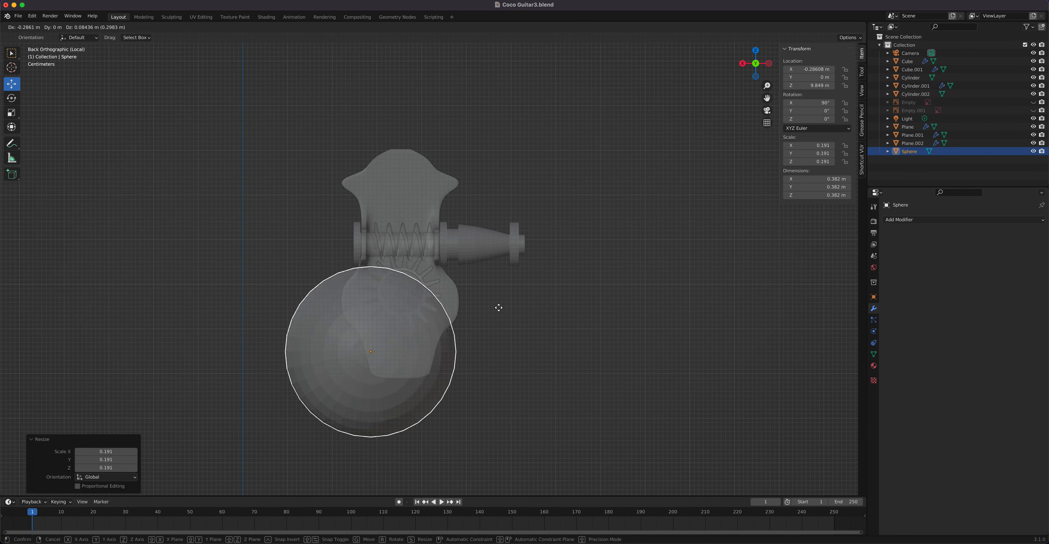
{"action": "left_click", "coordinate": [536, 273]}
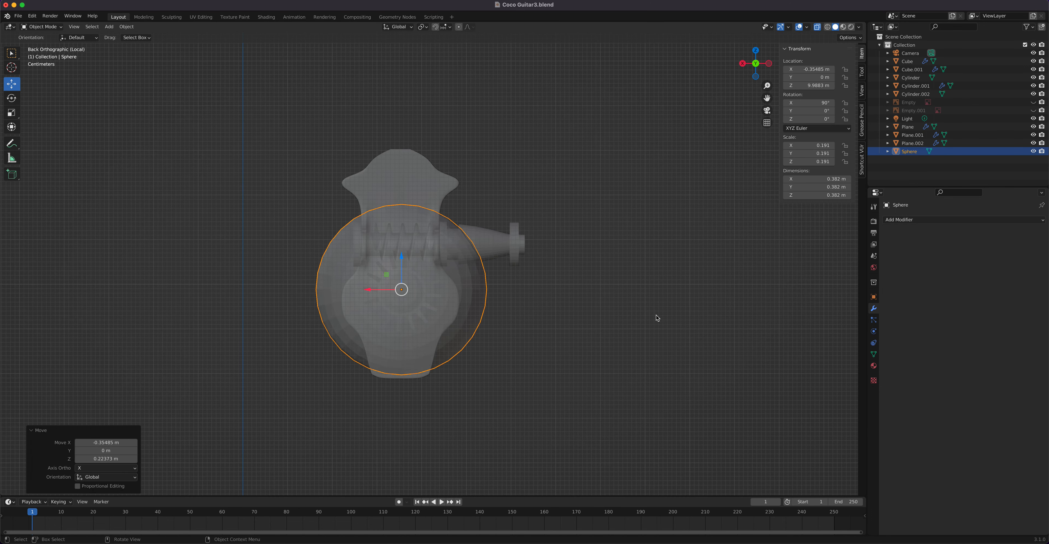
{"action": "key", "text": "s"}
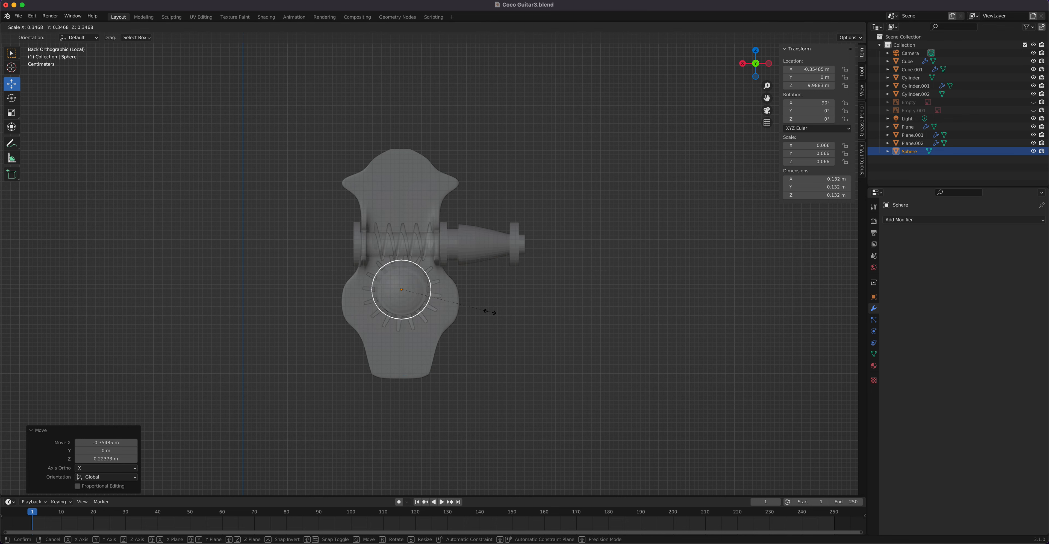
{"action": "left_click", "coordinate": [490, 312]}
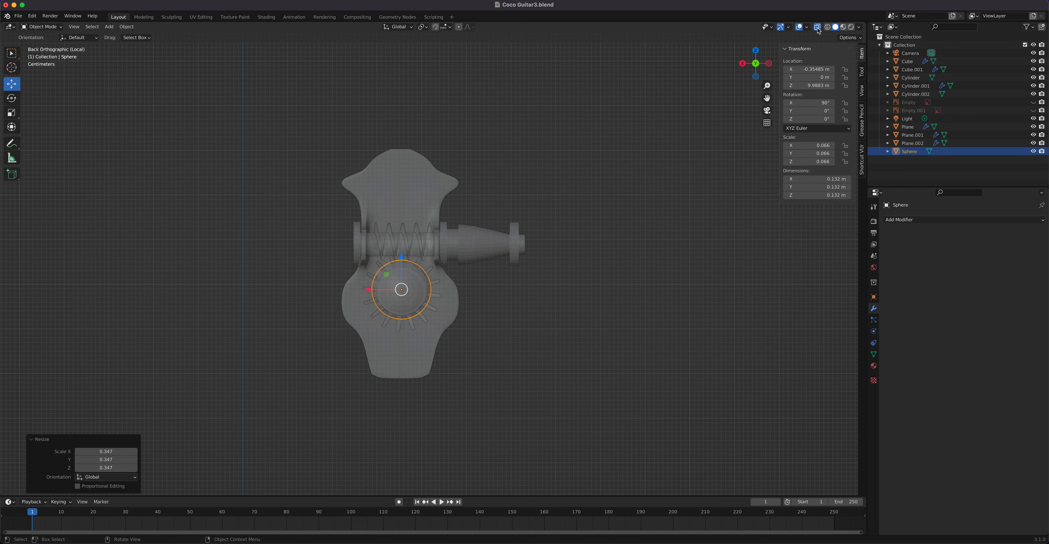
Step: Turn off X-ray and scale the sphere down to about 0.092 m diameter so it fits inside the gear hub
{"action": "scroll", "coordinate": [511, 253], "scroll_direction": "up", "scroll_amount": 4}
{"action": "key", "text": "s"}
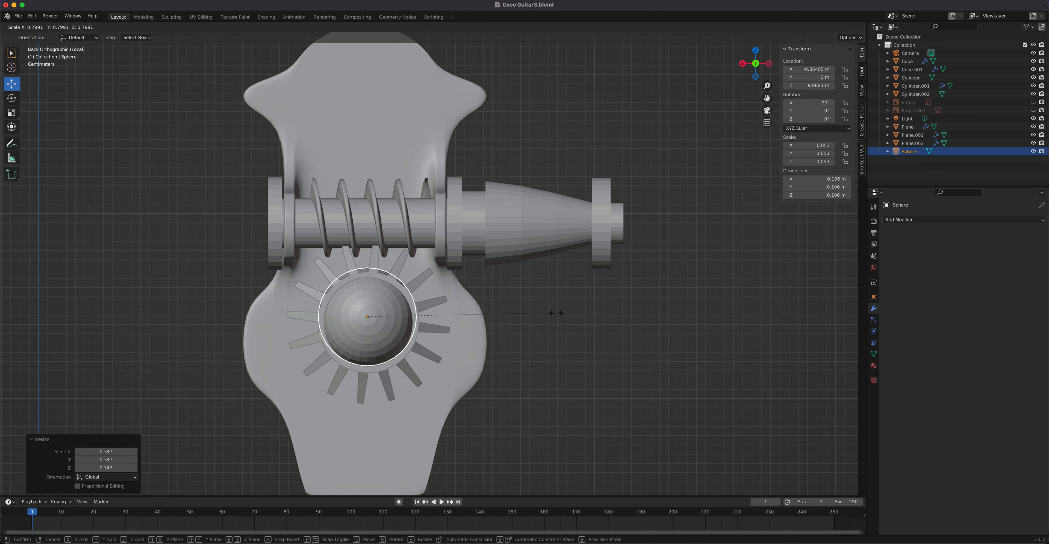
{"action": "left_click", "coordinate": [496, 312]}
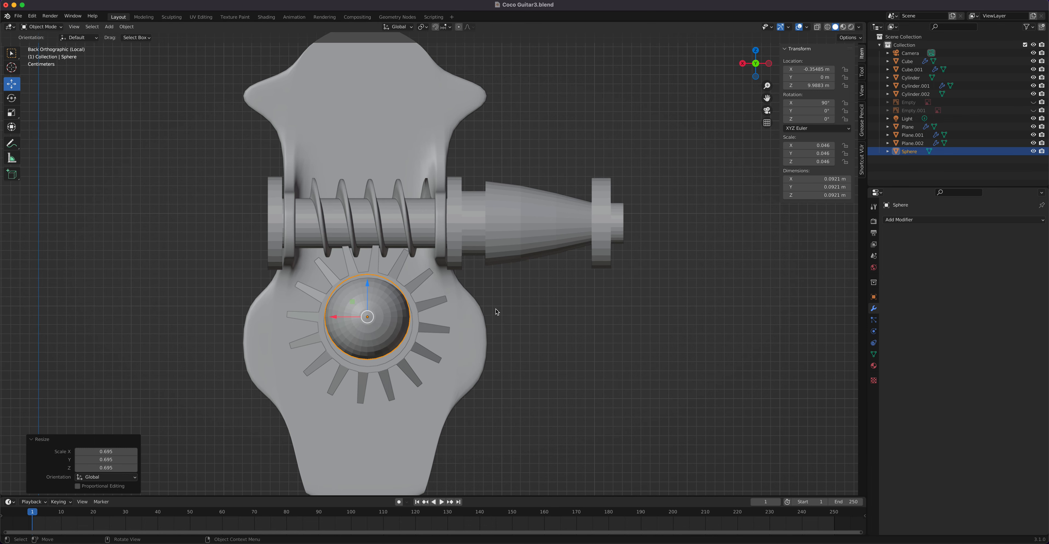
Step: Centre the sphere on the gear hub at about X -0.356 m, Z 9.983 m, and enlarge it by about 1.024
{"action": "middle_click_drag", "start_coordinate": [432, 310], "coordinate": [485, 213], "text": "shift"}
{"action": "scroll", "coordinate": [435, 149], "scroll_direction": "up", "scroll_amount": 2}
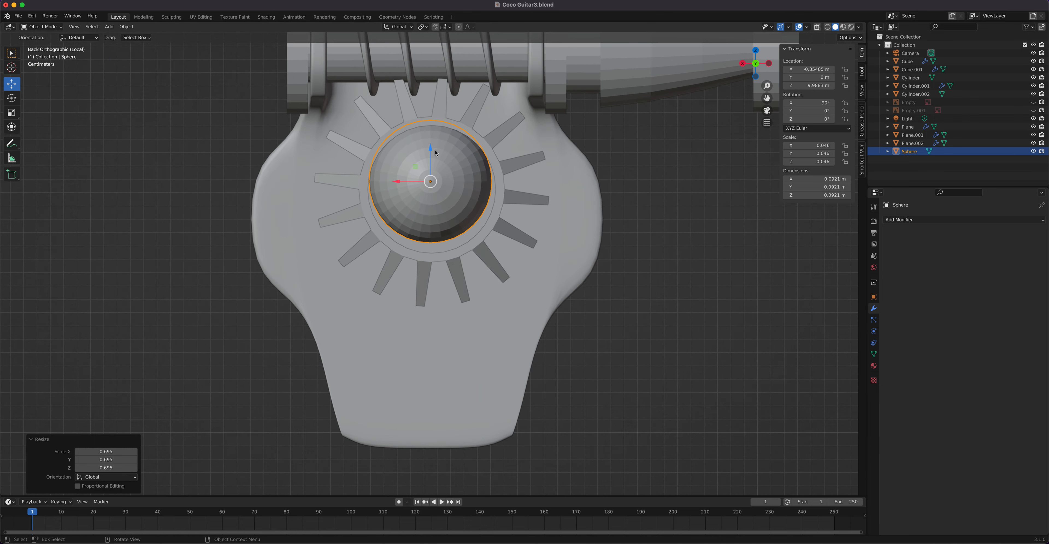
{"action": "left_click_drag", "start_coordinate": [434, 151], "coordinate": [433, 162]}
{"action": "left_click_drag", "start_coordinate": [397, 193], "coordinate": [413, 186]}
{"action": "key", "text": "g"}
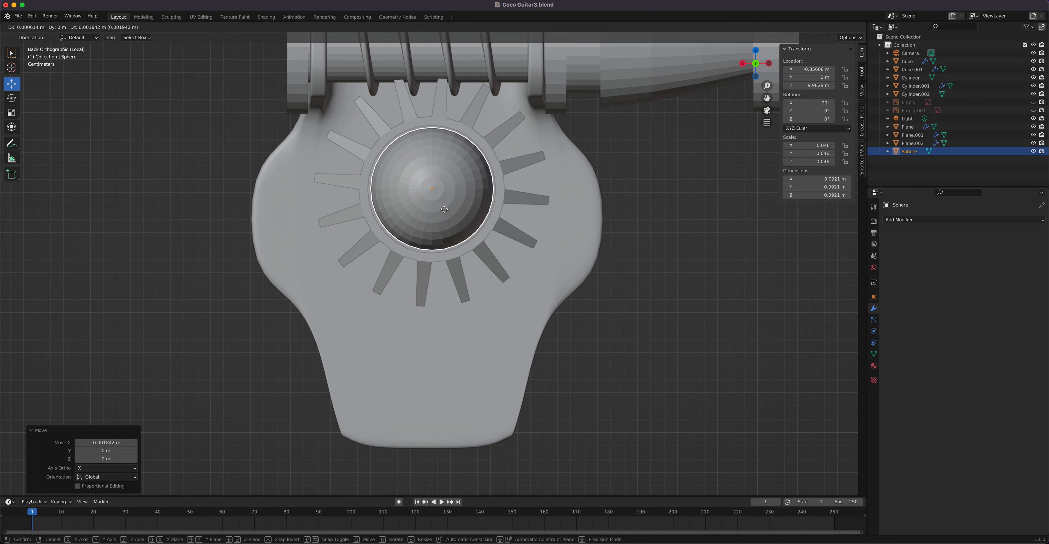
{"action": "left_click", "coordinate": [444, 209]}
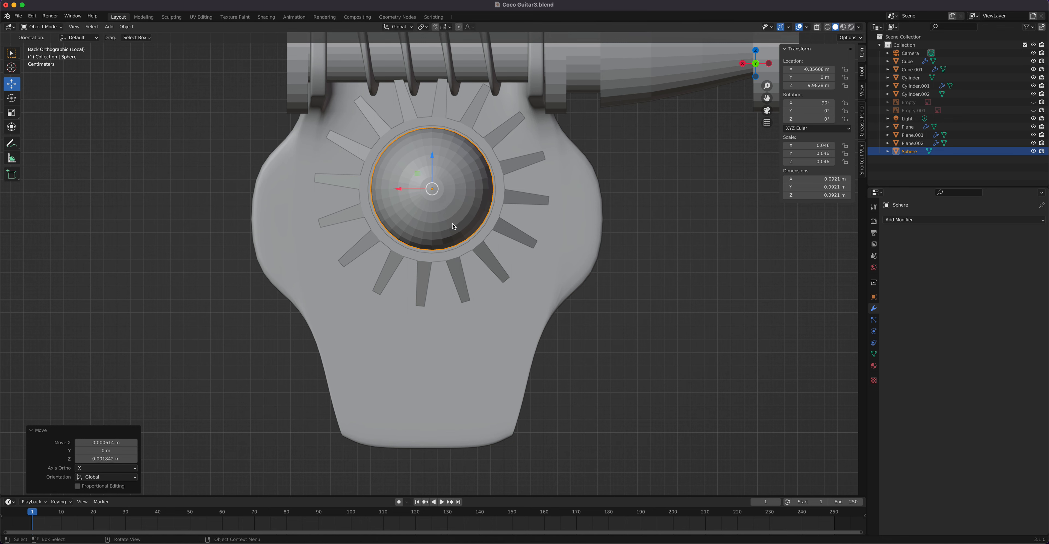
{"action": "key", "text": "s"}
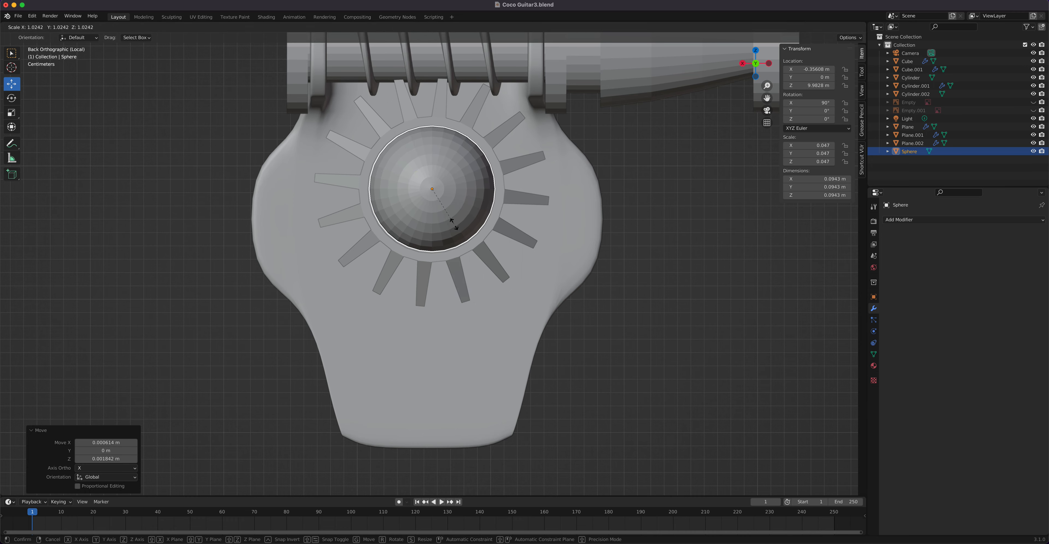
{"action": "left_click", "coordinate": [453, 225]}
Step: Move the sphere about 0.033 m in Y out of the gear hub and flatten it to about 0.055 m deep
{"action": "middle_click_drag", "start_coordinate": [488, 230], "coordinate": [492, 255]}
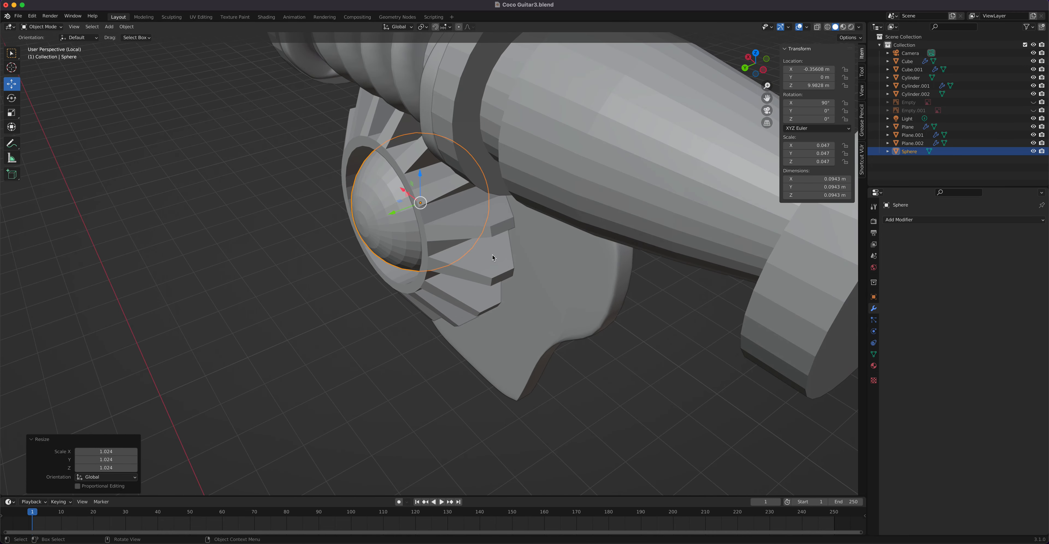
{"action": "left_click_drag", "start_coordinate": [390, 212], "coordinate": [349, 220]}
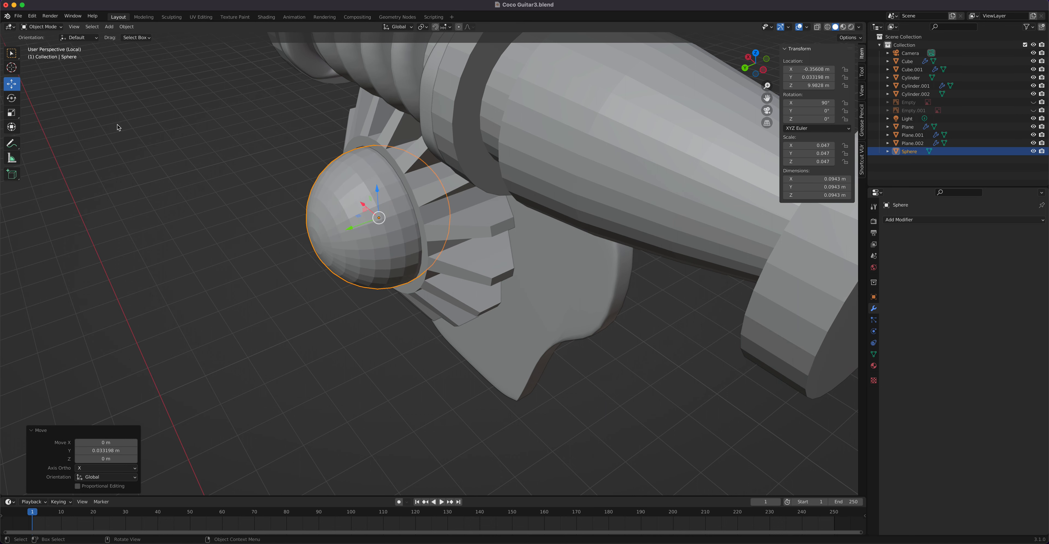
{"action": "left_click", "coordinate": [16, 117]}
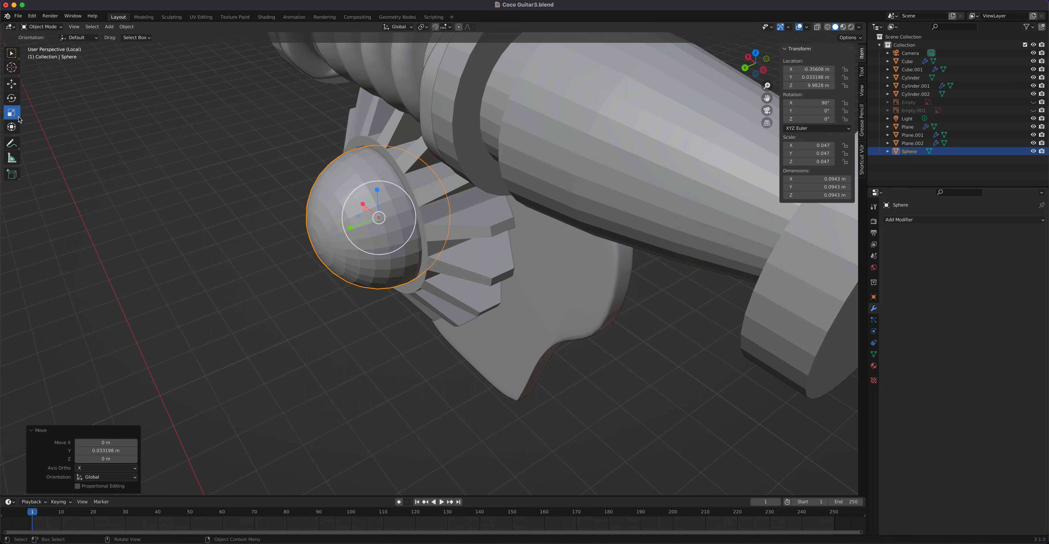
{"action": "left_click_drag", "start_coordinate": [355, 226], "coordinate": [365, 226]}
{"action": "middle_click_drag", "start_coordinate": [415, 205], "coordinate": [490, 178]}
{"action": "key", "text": "Tab"}
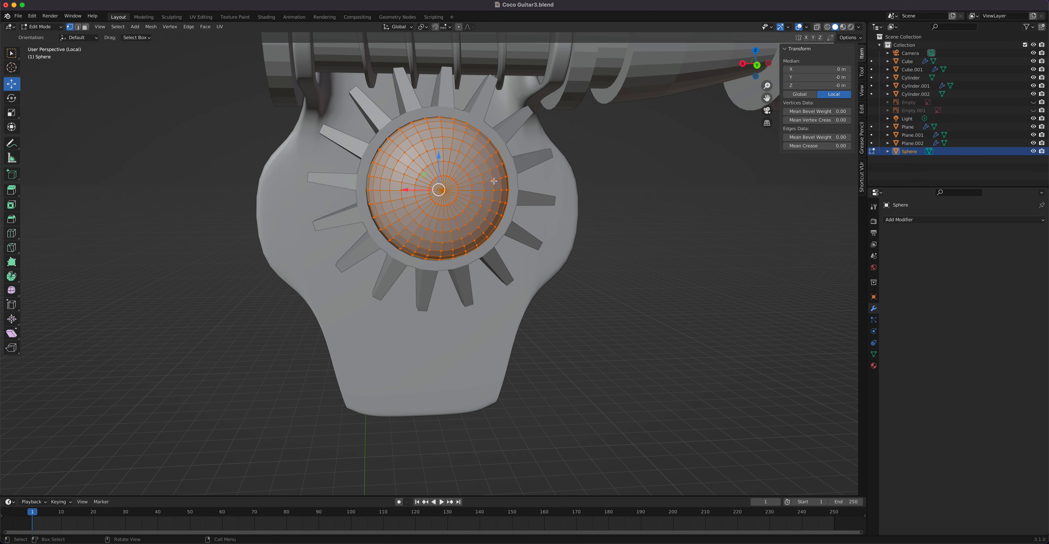
{"action": "key", "text": "Tab"}
Step: Add a 2 m cube and move it to the tuning machine at about X -0.39 m, Z 9.84 m
{"action": "scroll", "coordinate": [453, 290], "scroll_direction": "down", "scroll_amount": 5}
{"action": "middle_click_drag", "start_coordinate": [471, 346], "coordinate": [477, 226], "text": "shift"}
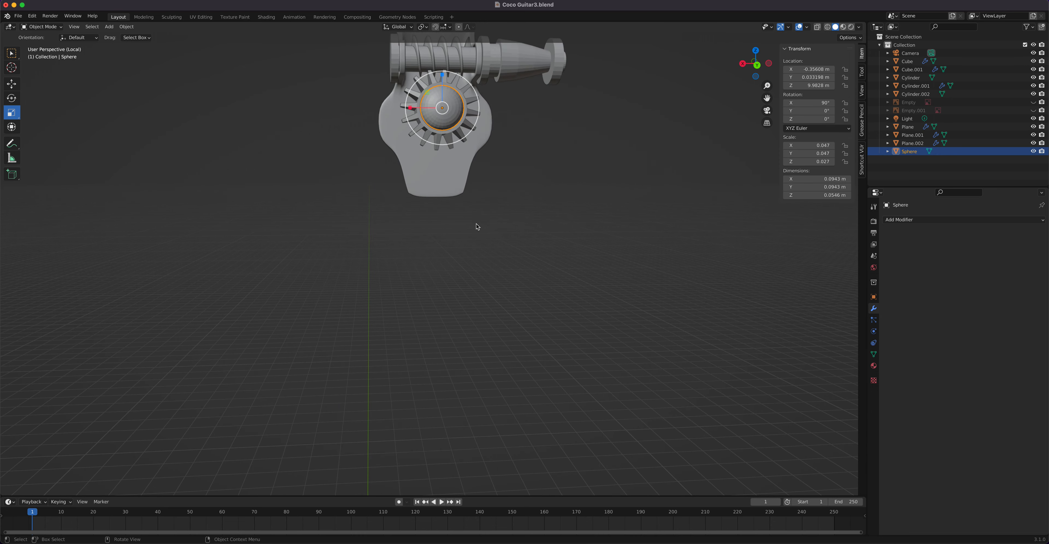
{"action": "key", "text": "ctrl+KP_1"}
{"action": "scroll", "coordinate": [459, 257], "scroll_direction": "down", "scroll_amount": 6}
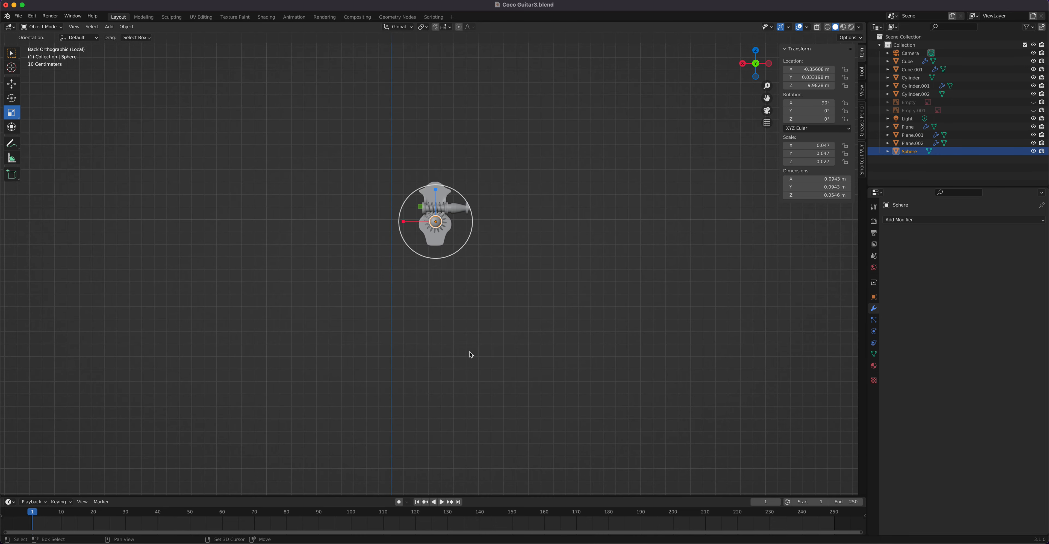
{"action": "key", "text": "shift+a"}
{"action": "mouse_move", "coordinate": [470, 355]}
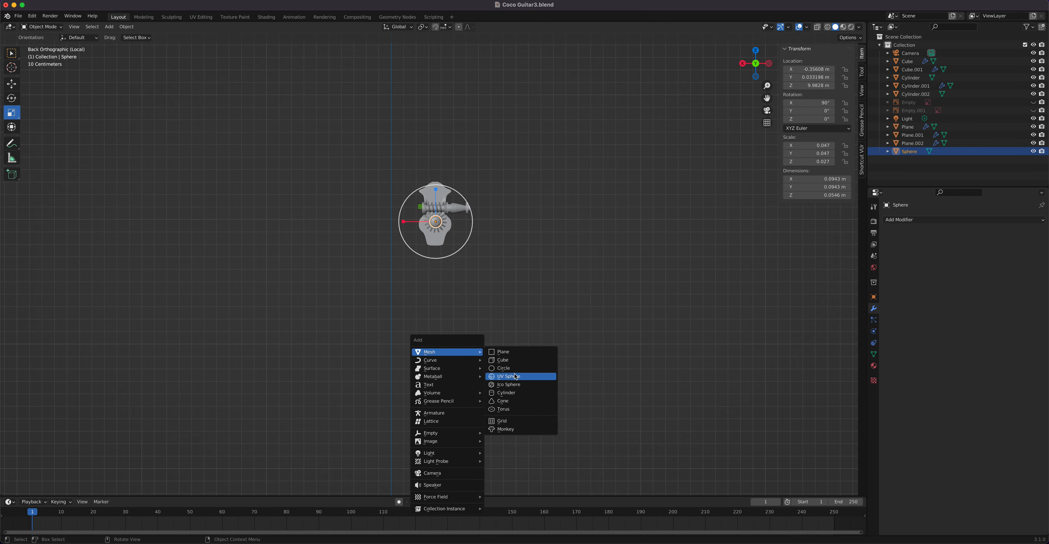
{"action": "left_click", "coordinate": [515, 361]}
{"action": "scroll", "coordinate": [467, 348], "scroll_direction": "down", "scroll_amount": 5}
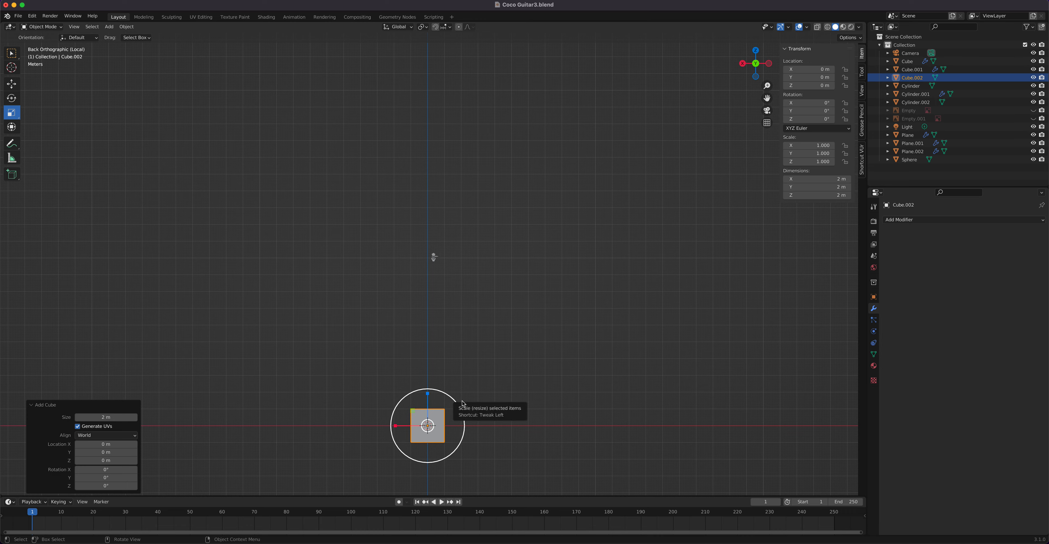
{"action": "key", "text": "g"}
{"action": "left_click", "coordinate": [466, 242]}
{"action": "key", "text": "KP_Decimal"}
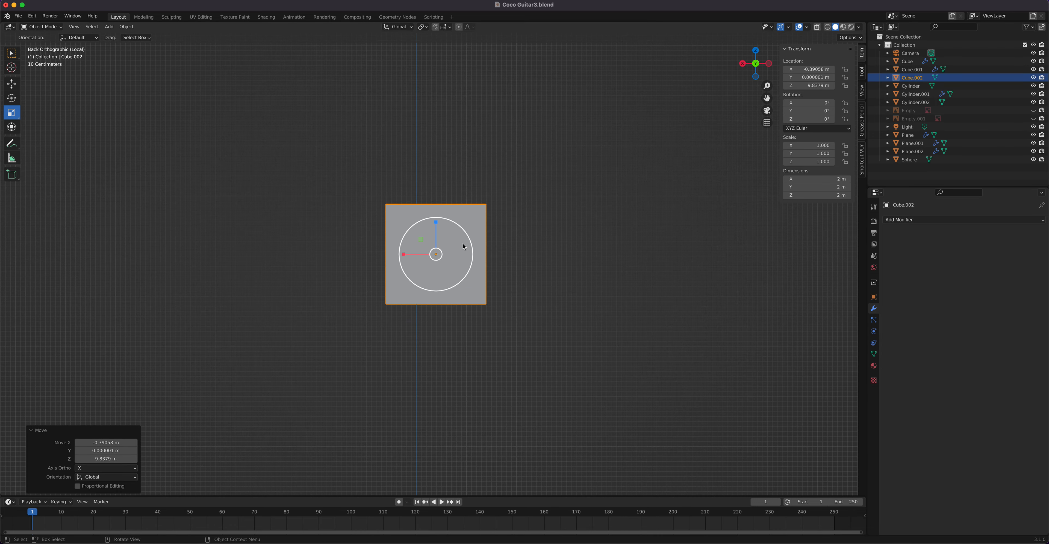
Step: Scale the cube down uniformly to about 0.186 m per side over the plate's lower end
{"action": "key", "text": "s"}
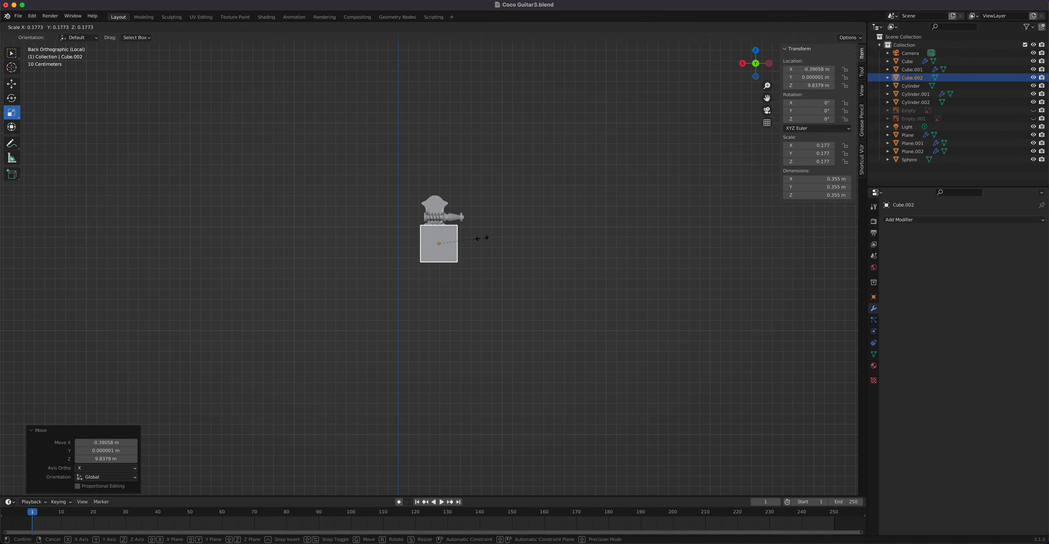
{"action": "left_click", "coordinate": [464, 239]}
{"action": "scroll", "coordinate": [464, 244], "scroll_direction": "up", "scroll_amount": 6}
{"action": "scroll", "coordinate": [464, 243], "scroll_direction": "up", "scroll_amount": 2}
{"action": "middle_click_drag", "start_coordinate": [490, 220], "coordinate": [506, 365], "text": "shift"}
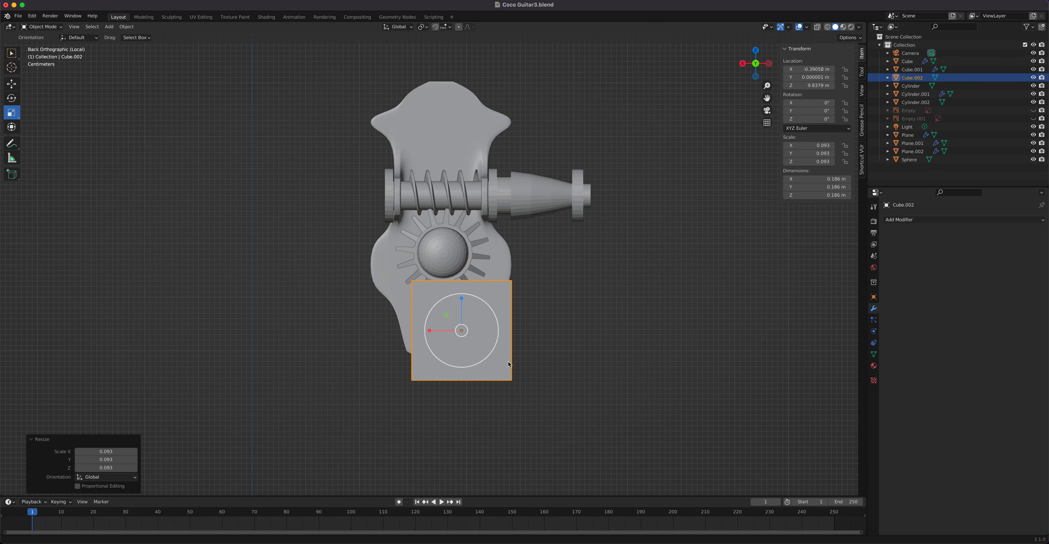
Step: Shrink the cube to about 0.019 m per side and centre it on the dome at about X -0.356 m, Z 9.983 m
{"action": "scroll", "coordinate": [549, 315], "scroll_direction": "up", "scroll_amount": 5}
{"action": "key", "text": "s"}
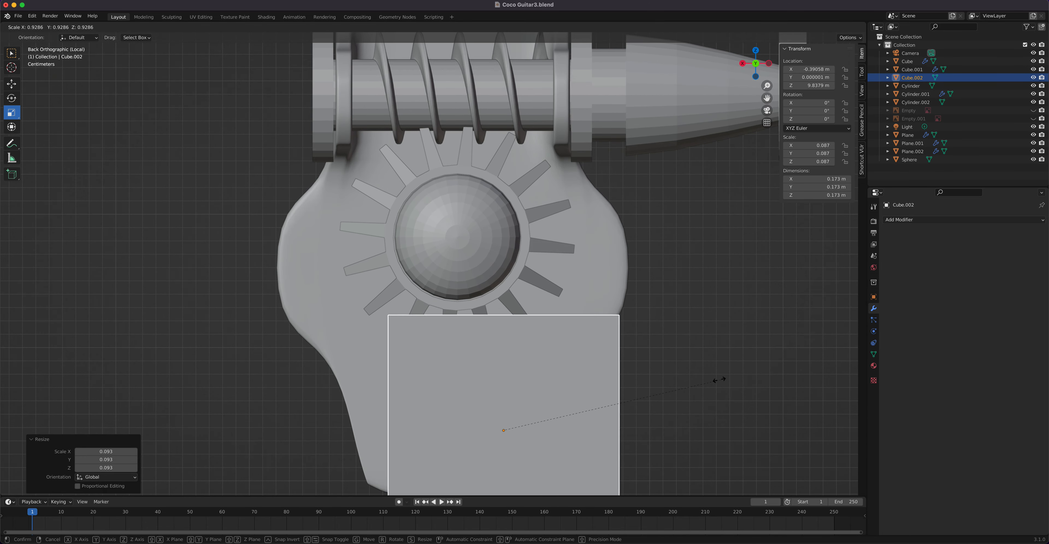
{"action": "left_click", "coordinate": [557, 418]}
{"action": "key", "text": "g"}
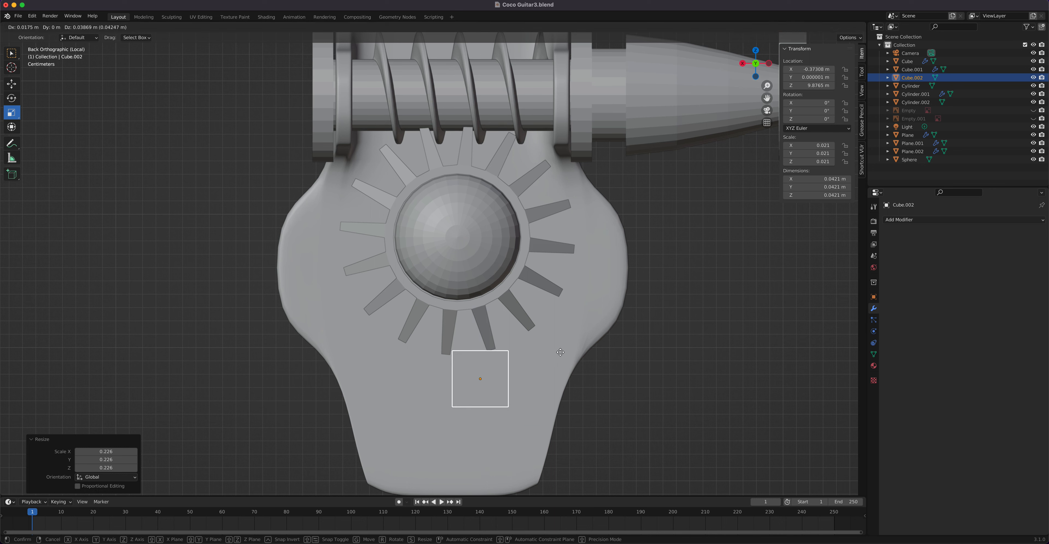
{"action": "left_click", "coordinate": [543, 225]}
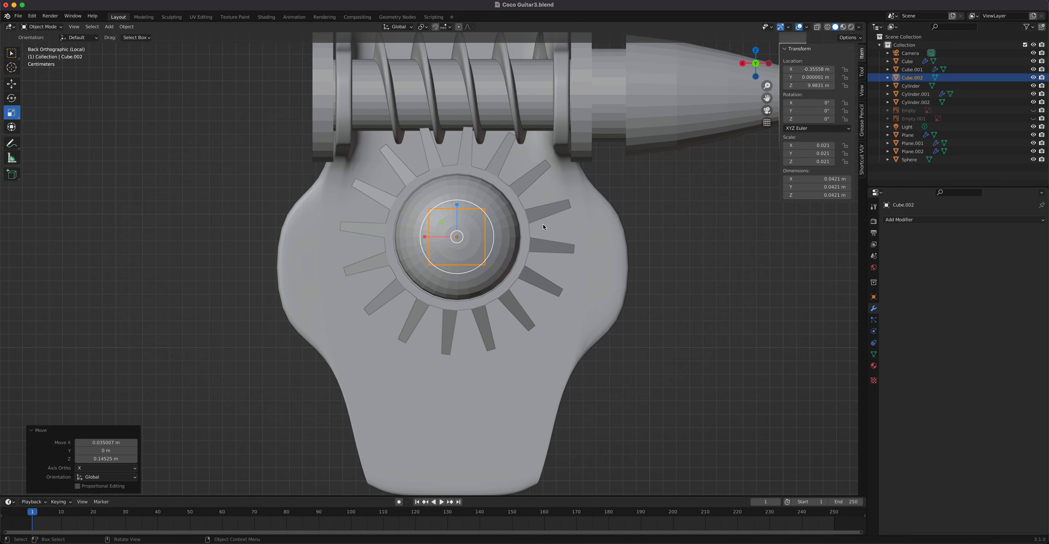
{"action": "key", "text": "s"}
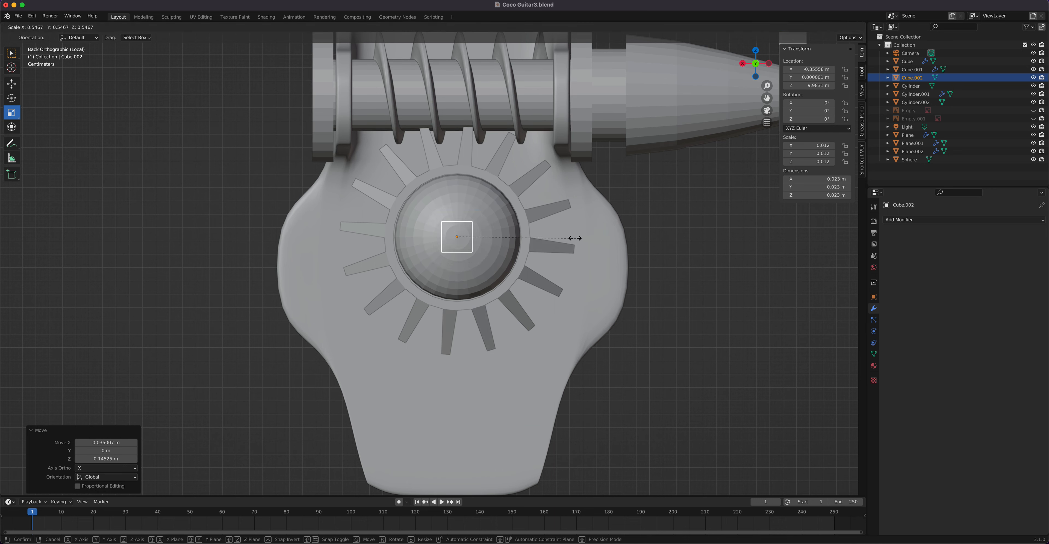
{"action": "left_click", "coordinate": [554, 234]}
Step: Move the small cube about 0.08 m along Y so it sits in front of the dome
{"action": "scroll", "coordinate": [511, 231], "scroll_direction": "up", "scroll_amount": 5}
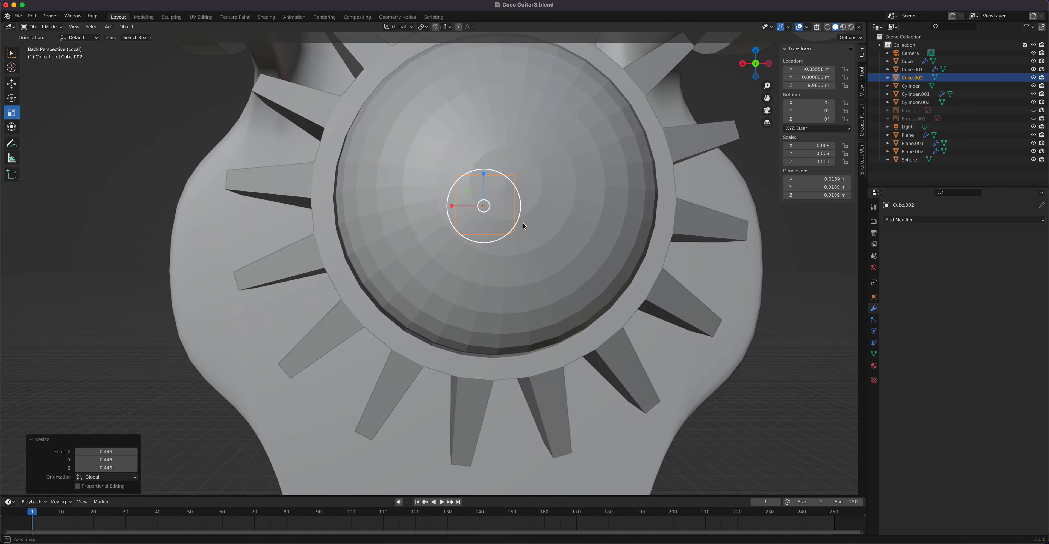
{"action": "middle_click_drag", "start_coordinate": [523, 223], "coordinate": [437, 227]}
{"action": "left_click", "coordinate": [13, 85]}
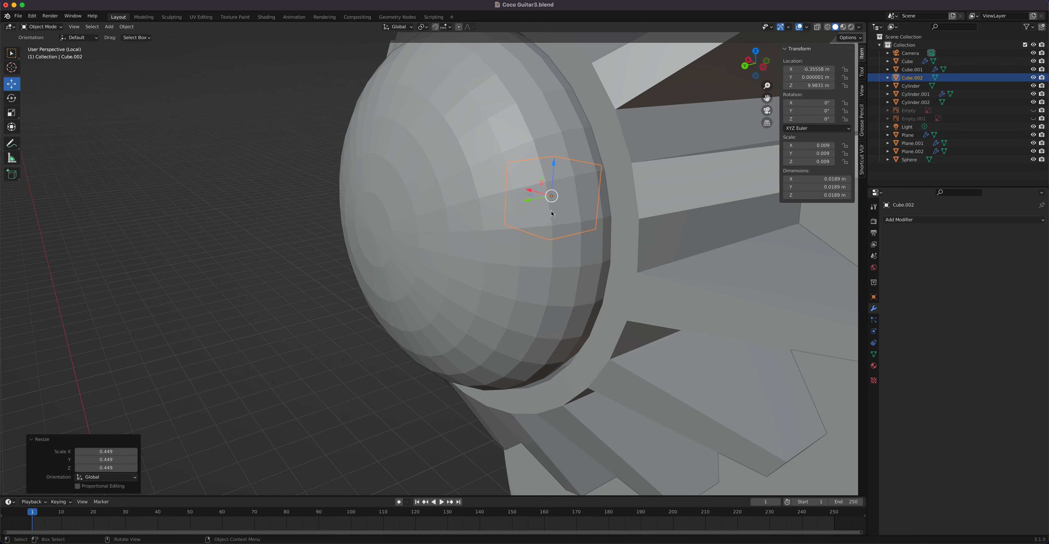
{"action": "left_click_drag", "start_coordinate": [525, 201], "coordinate": [282, 248]}
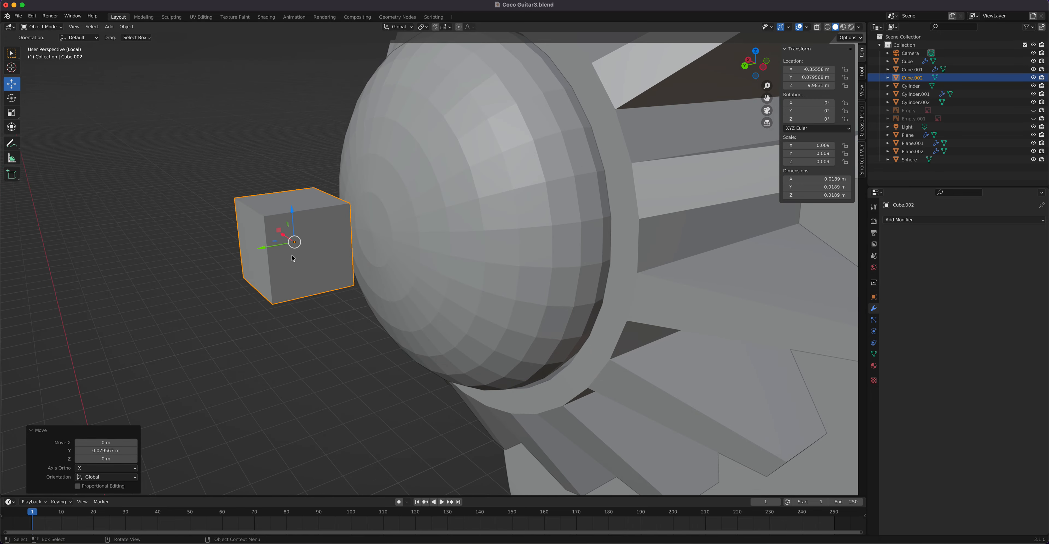
Step: Select the cube's four side faces in Edit Mode, leaving out front and back, and activate Extrude Individual
{"action": "key", "text": "Tab"}
{"action": "key", "text": "3"}
{"action": "left_click", "coordinate": [314, 254]}
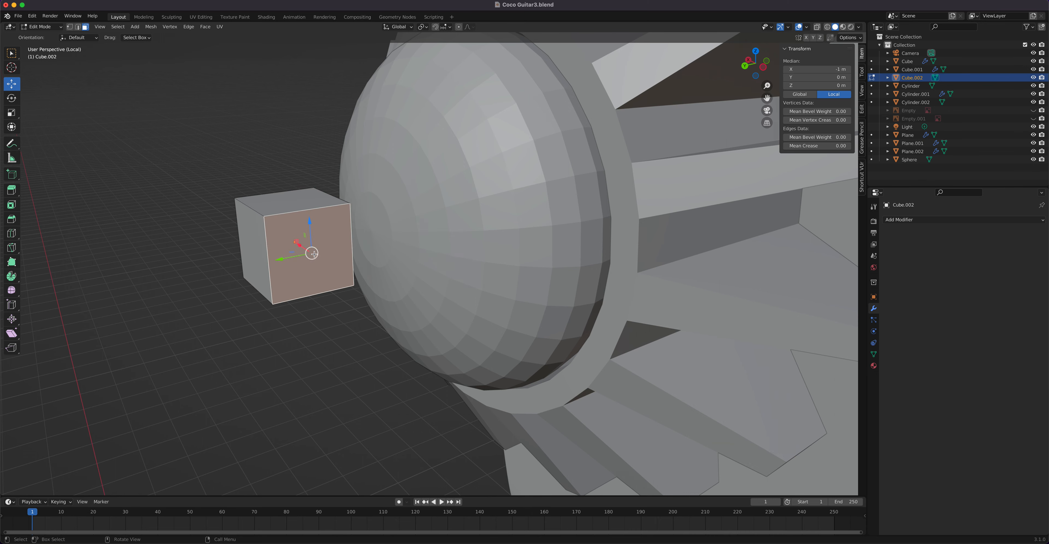
{"action": "left_click", "coordinate": [301, 206]}
{"action": "middle_click_drag", "start_coordinate": [300, 206], "coordinate": [553, 242]}
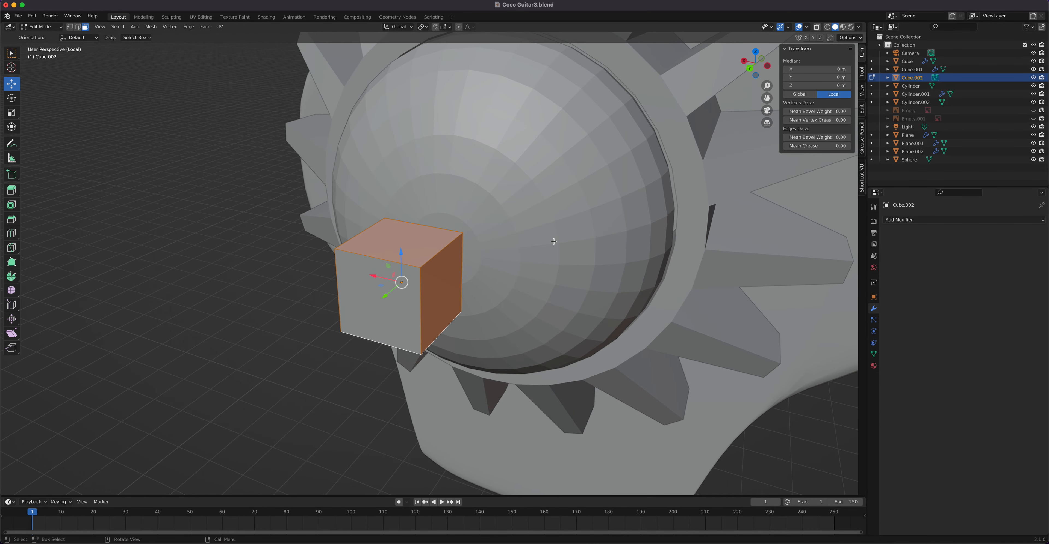
{"action": "left_click", "coordinate": [12, 190]}
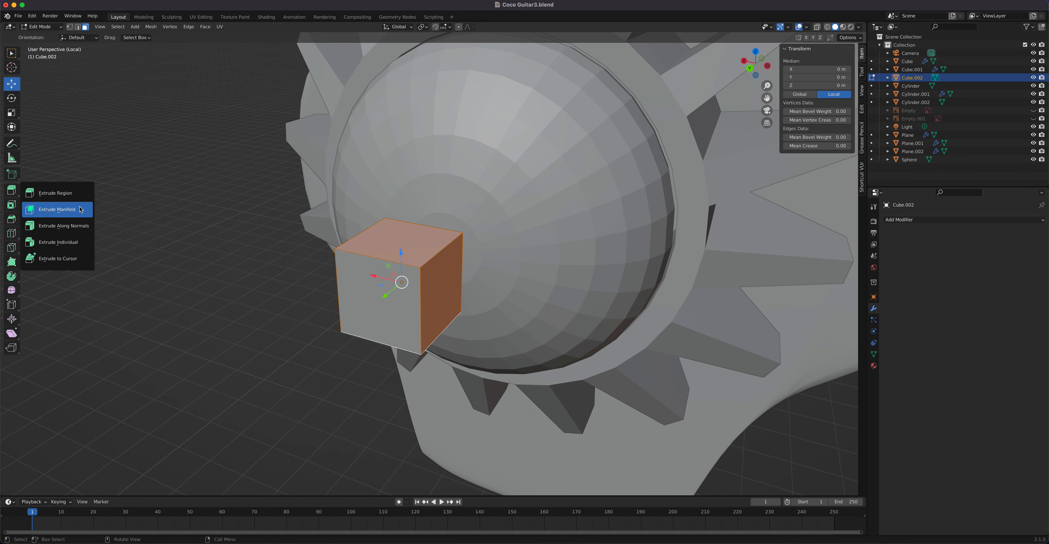
{"action": "left_click", "coordinate": [77, 242]}
{"action": "left_click", "coordinate": [77, 241]}
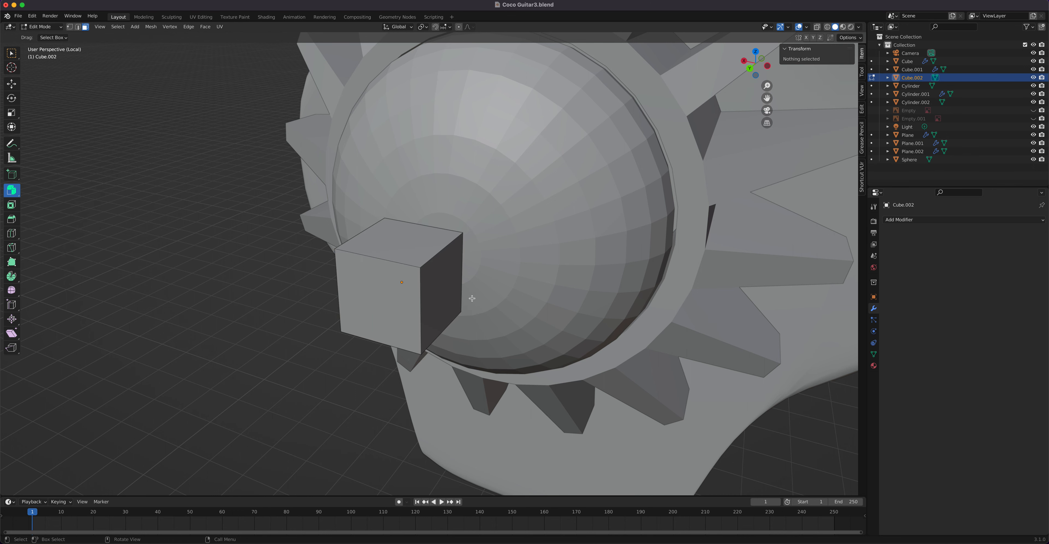
{"action": "scroll", "coordinate": [472, 299], "scroll_direction": "down", "scroll_amount": 15}
{"action": "scroll", "coordinate": [470, 296], "scroll_direction": "down", "scroll_amount": 3}
{"action": "scroll", "coordinate": [466, 284], "scroll_direction": "up", "scroll_amount": 18}
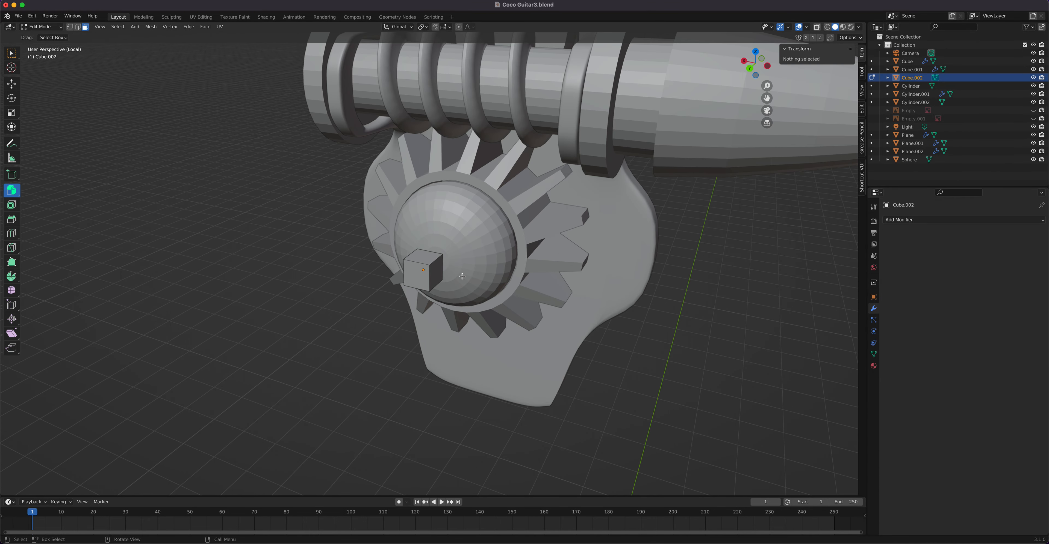
{"action": "scroll", "coordinate": [463, 277], "scroll_direction": "up", "scroll_amount": 8}
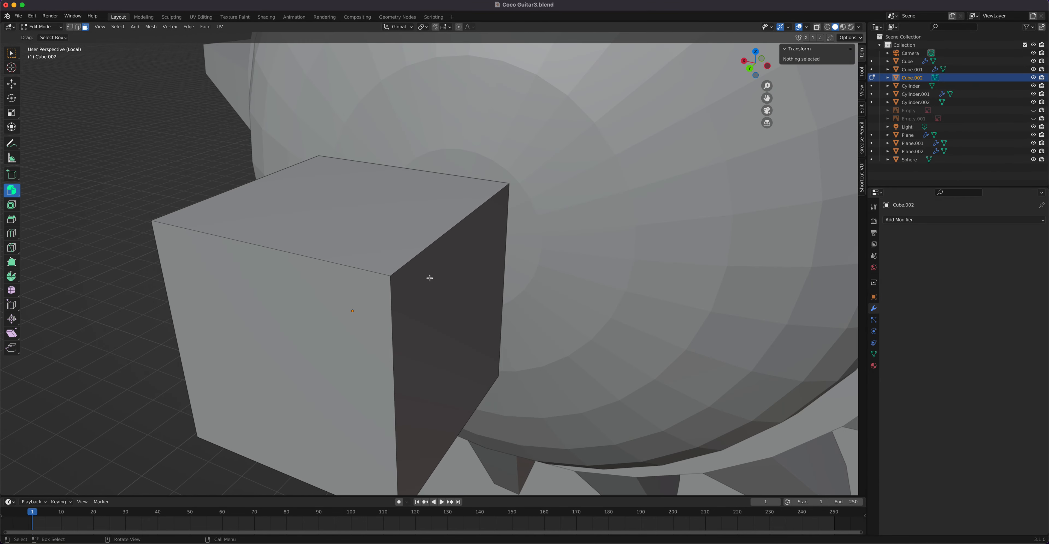
{"action": "key", "text": "a"}
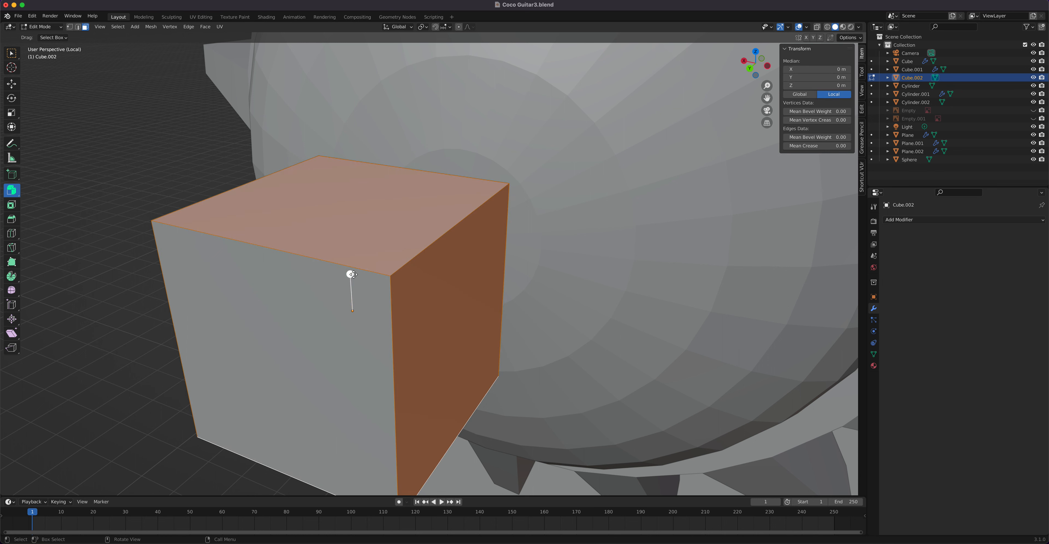
Step: Extrude the four side faces individually with an offset of 1.51 m to form a cross
{"action": "left_click_drag", "start_coordinate": [349, 274], "coordinate": [351, 262]}
{"action": "left_click_drag", "start_coordinate": [459, 250], "coordinate": [405, 509]}
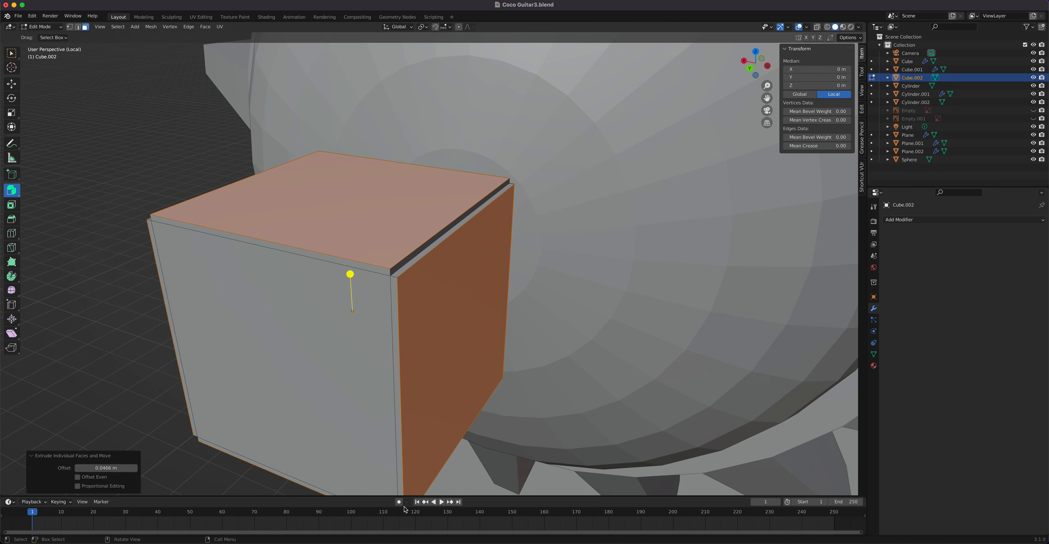
{"action": "left_click_drag", "start_coordinate": [105, 468], "coordinate": [195, 469]}
{"action": "scroll", "coordinate": [356, 398], "scroll_direction": "down", "scroll_amount": 6}
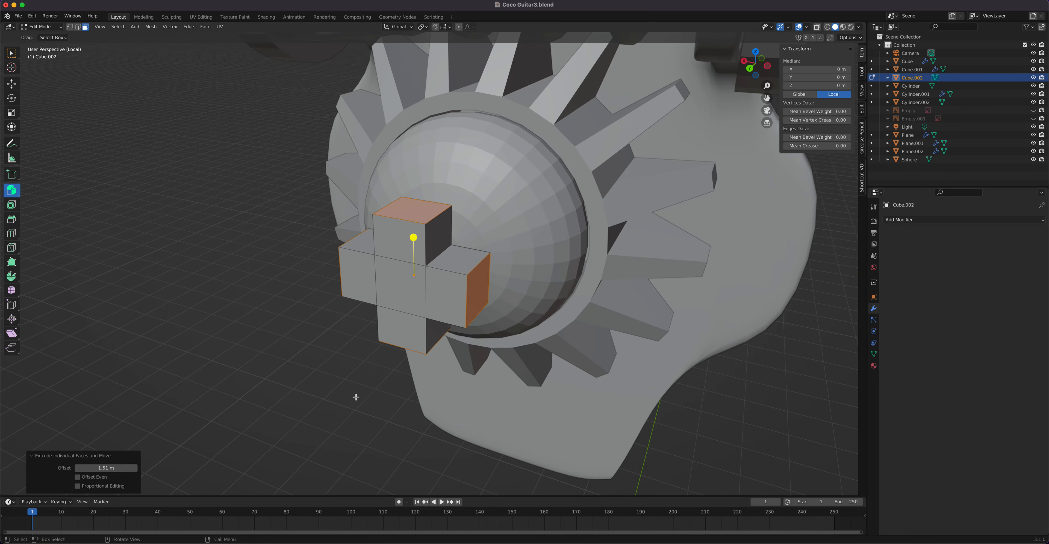
Step: Lengthen the extruded arms until the cross spans about 0.078 m within the dome's outline, and return to Object Mode
{"action": "key", "text": "ctrl+KP_1"}
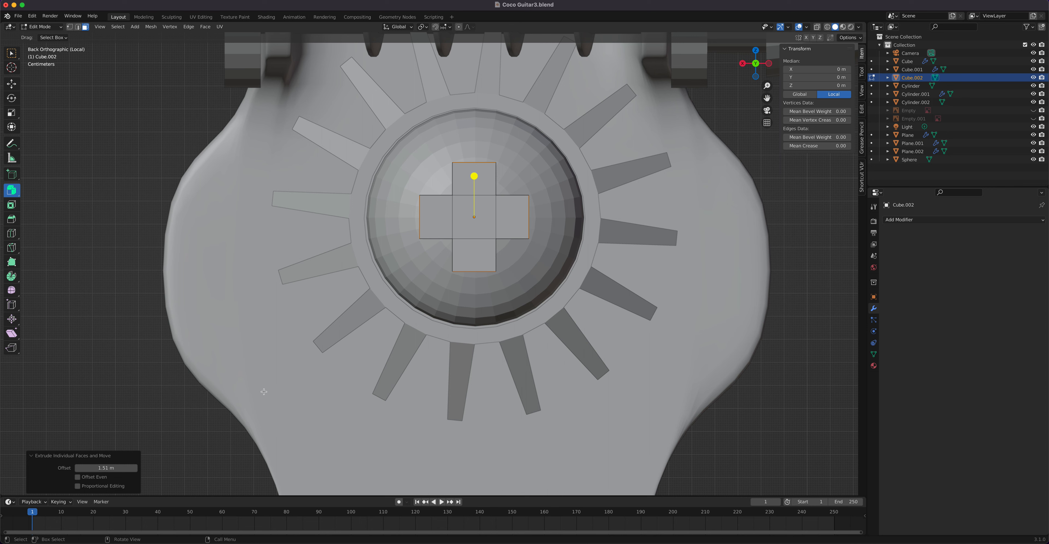
{"action": "left_click_drag", "start_coordinate": [106, 468], "coordinate": [207, 469]}
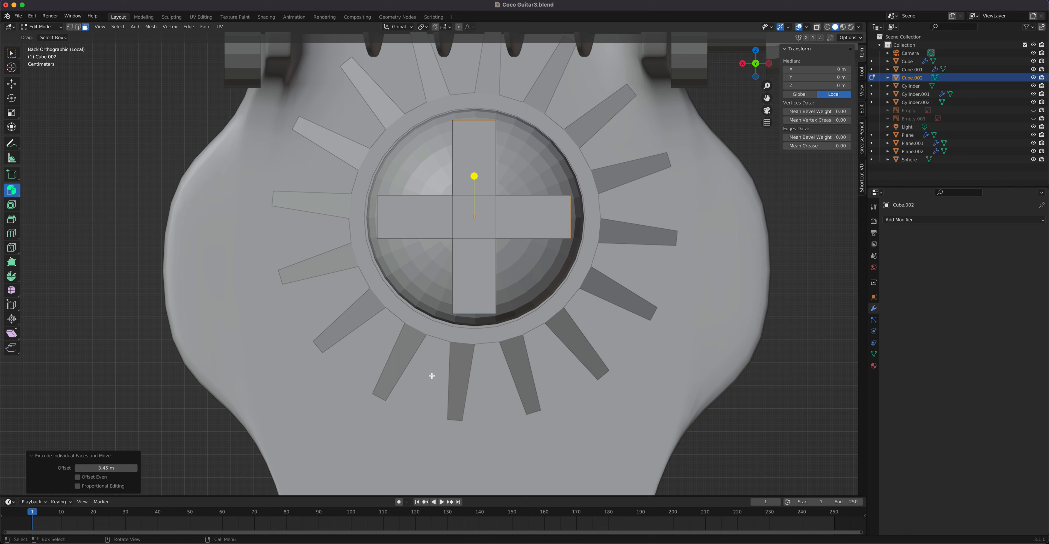
{"action": "left_click_drag", "start_coordinate": [106, 469], "coordinate": [90, 469]}
{"action": "key", "text": "Tab"}
Step: Move the cross about -0.028 m along Y so it sinks into the front of the dome
{"action": "middle_click_drag", "start_coordinate": [582, 372], "coordinate": [314, 197]}
{"action": "left_click_drag", "start_coordinate": [321, 181], "coordinate": [385, 197]}
{"action": "middle_click_drag", "start_coordinate": [384, 196], "coordinate": [367, 255]}
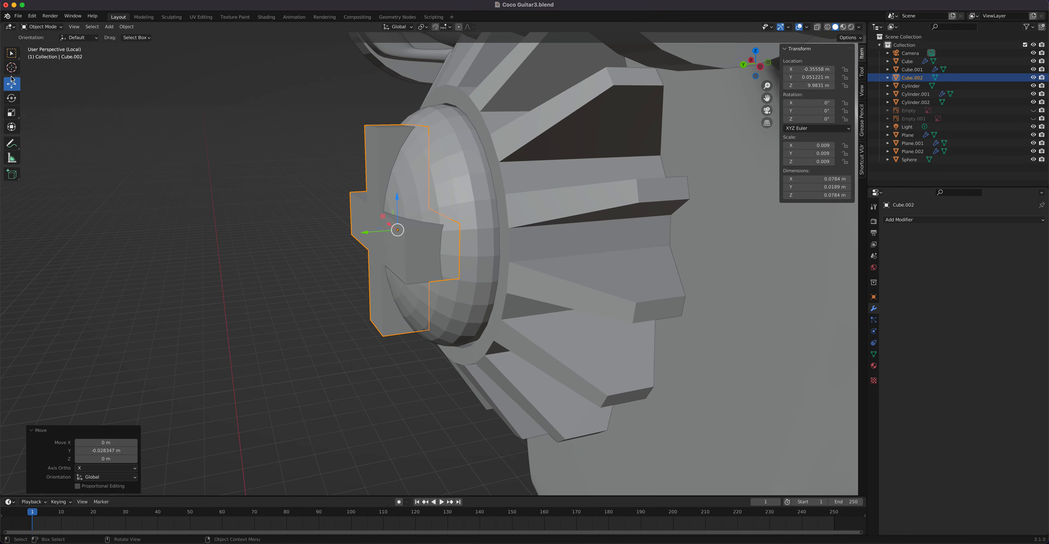
Step: Stretch the cross along Y to about 0.035 m deep and push it about 0.008 m further into the dome
{"action": "left_click", "coordinate": [14, 112]}
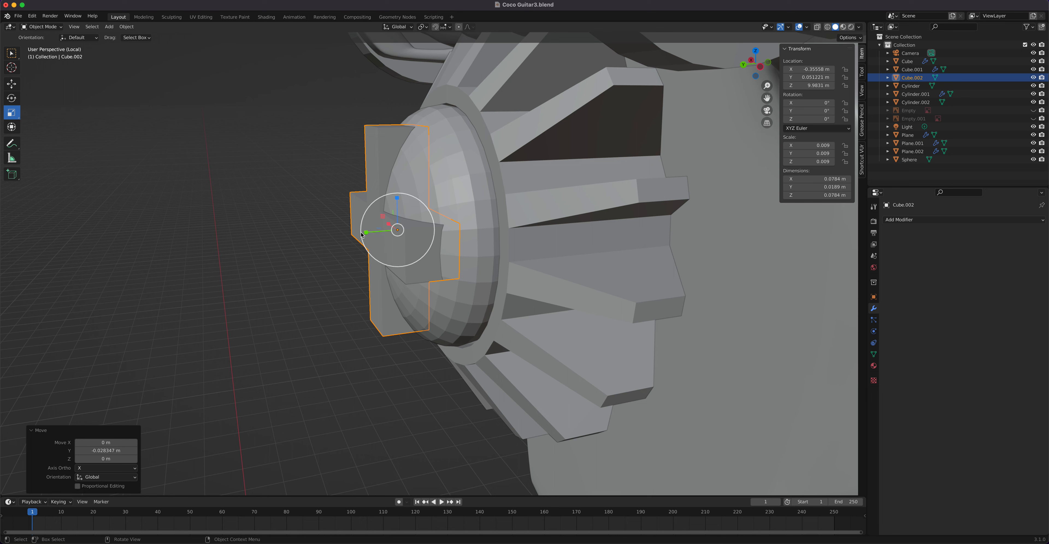
{"action": "mouse_move", "coordinate": [366, 232]}
{"action": "left_mouse_down"}
{"action": "mouse_move", "coordinate": [329, 238]}
{"action": "mouse_move", "coordinate": [386, 229]}
{"action": "left_mouse_up"}
{"action": "left_click", "coordinate": [12, 84]}
{"action": "middle_click_drag", "start_coordinate": [385, 229], "coordinate": [438, 229]}
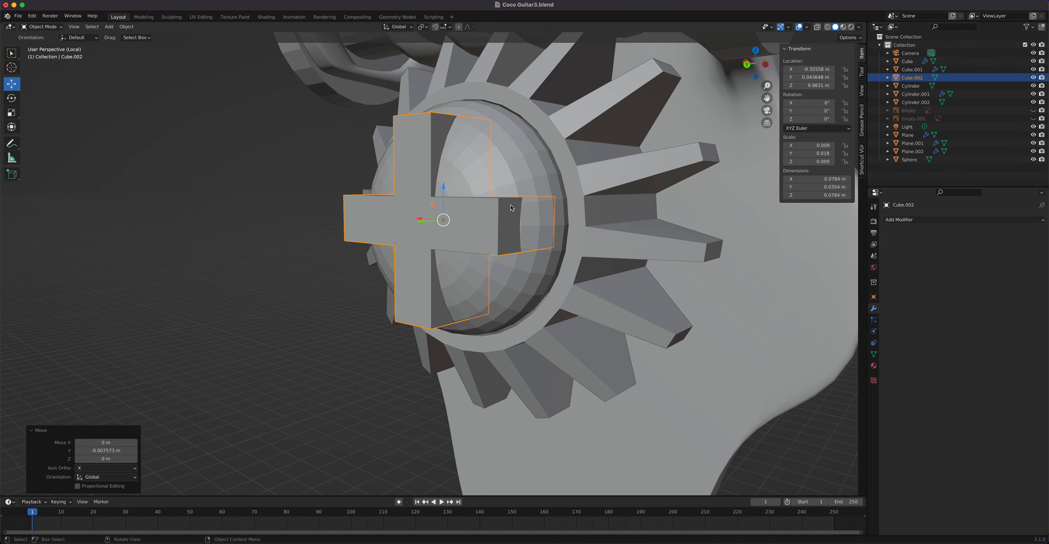
Step: Apply all transforms to the cross
{"action": "left_click", "coordinate": [120, 27]}
{"action": "mouse_move", "coordinate": [150, 70]}
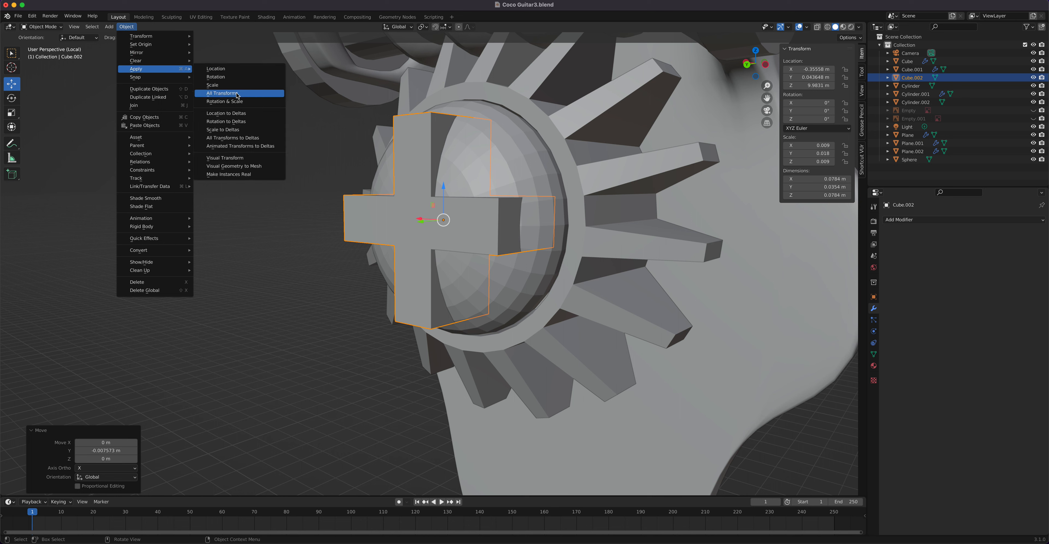
{"action": "left_click", "coordinate": [237, 93]}
Step: Add a Boolean Difference modifier to the dome with the cross as cutter object, and apply it
{"action": "left_click", "coordinate": [533, 169]}
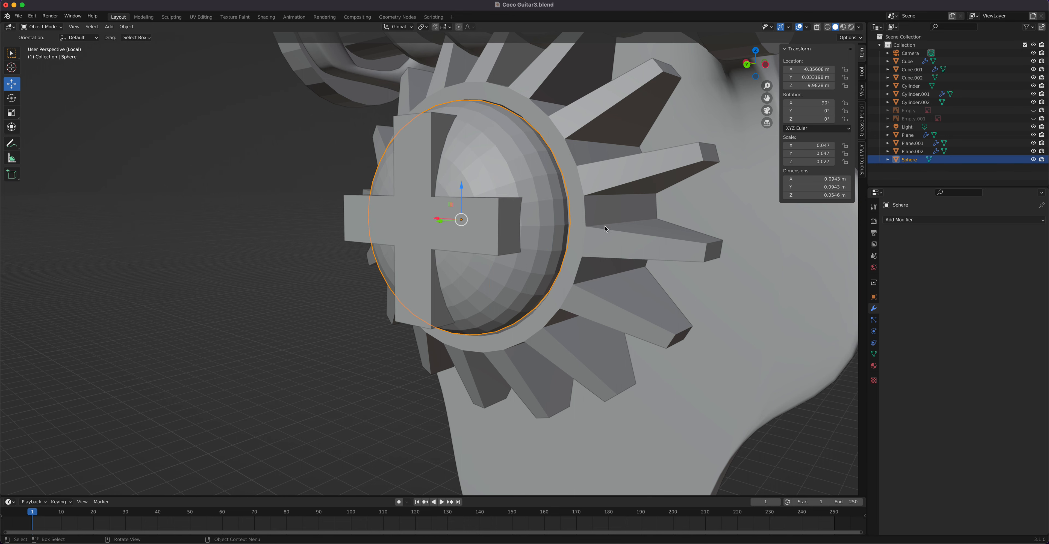
{"action": "left_click", "coordinate": [933, 220]}
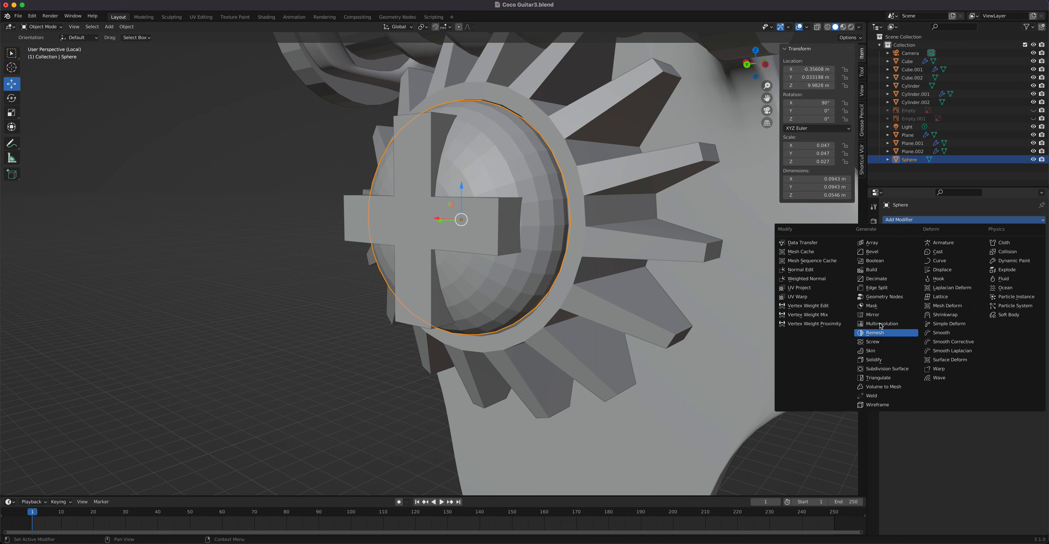
{"action": "left_click", "coordinate": [879, 261]}
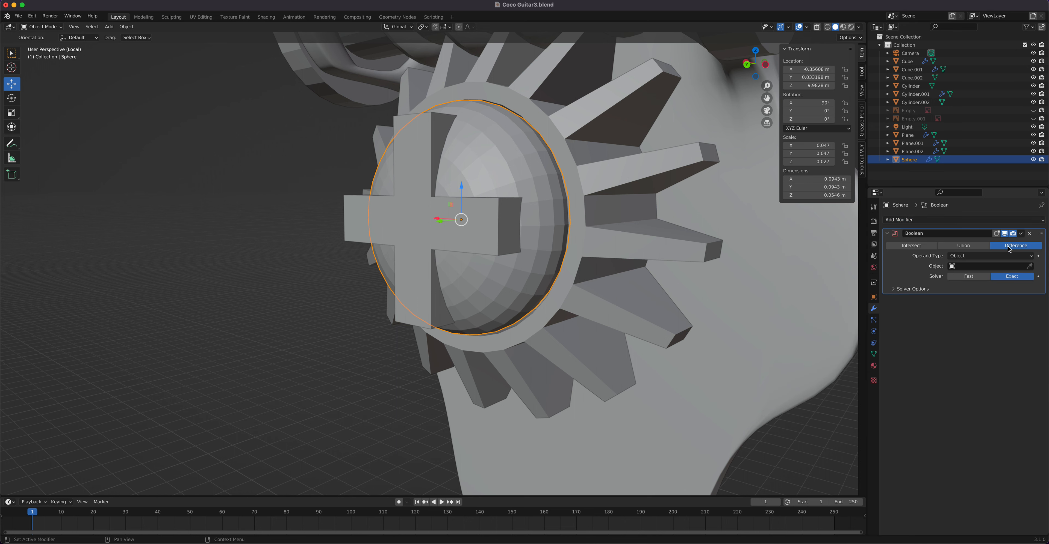
{"action": "left_click", "coordinate": [1030, 266]}
{"action": "left_click", "coordinate": [517, 236]}
{"action": "left_click", "coordinate": [1022, 234]}
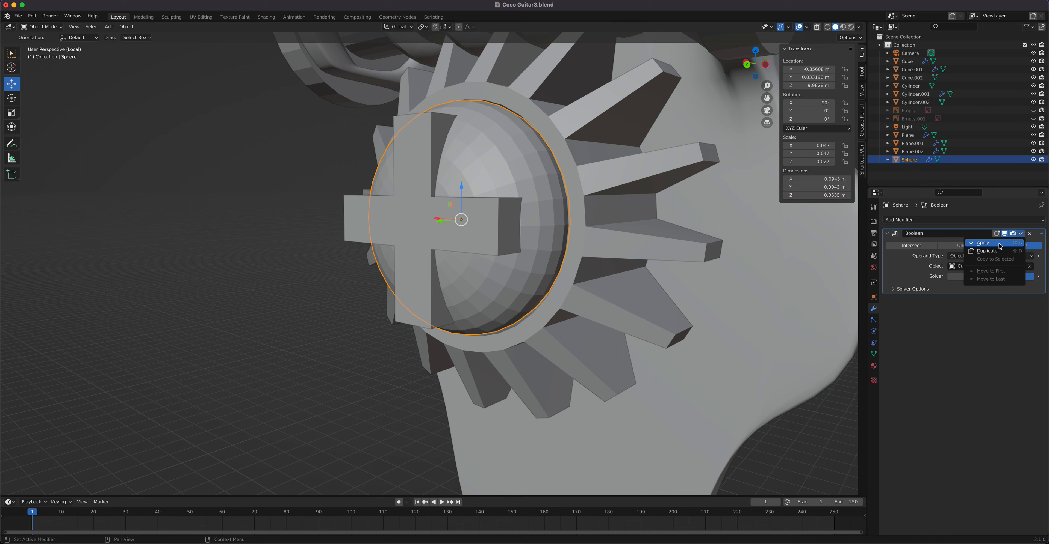
{"action": "left_click", "coordinate": [993, 248]}
Step: Delete the cross cutter object from the dome's front
{"action": "left_click", "coordinate": [479, 242]}
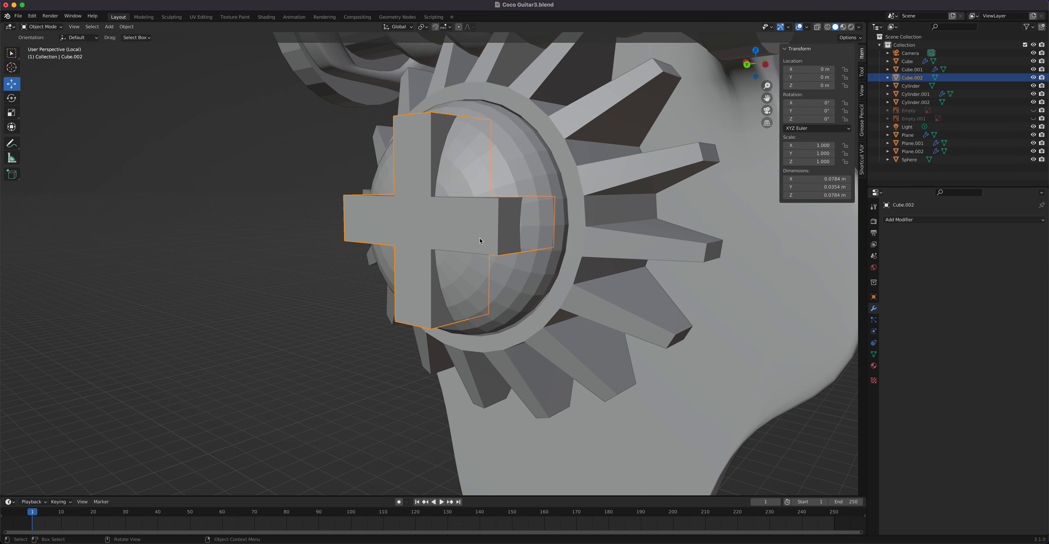
{"action": "key", "text": "Delete"}
{"action": "middle_click_drag", "start_coordinate": [479, 238], "coordinate": [504, 249]}
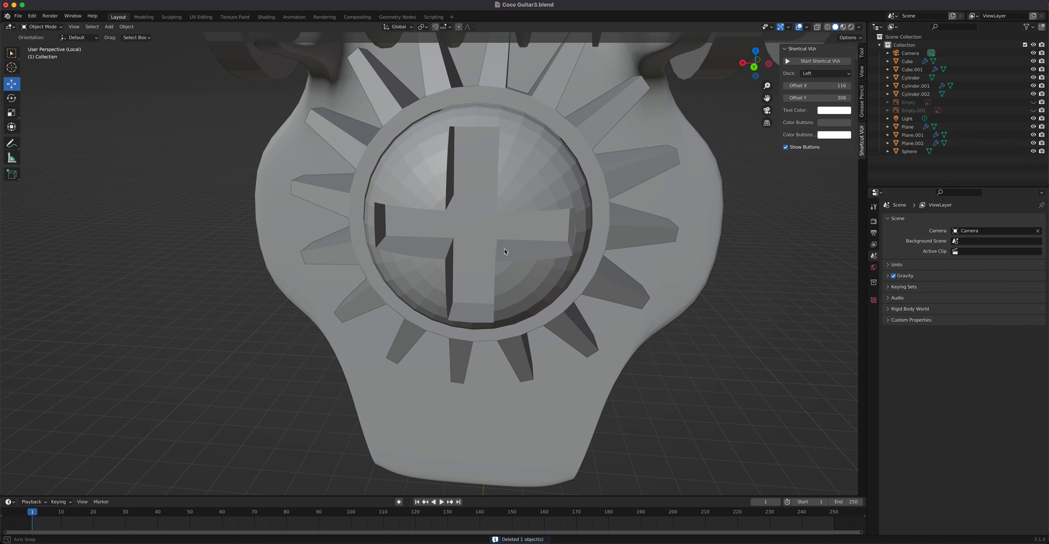
Step: Shade the slotted dome smooth and enable Auto Smooth at 30°
{"action": "left_click", "coordinate": [523, 200]}
{"action": "right_click", "coordinate": [524, 200]}
{"action": "left_click", "coordinate": [525, 201]}
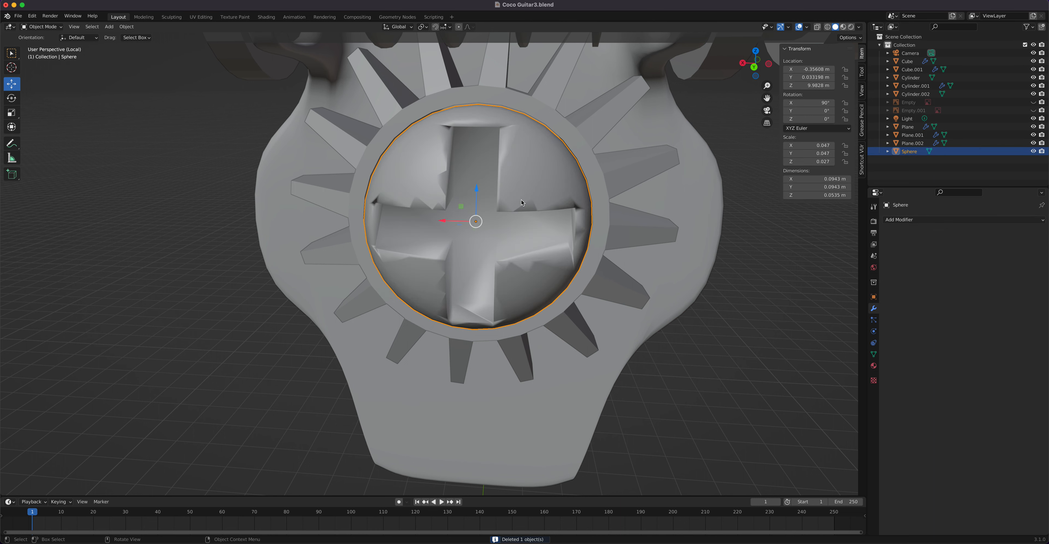
{"action": "left_click", "coordinate": [873, 354]}
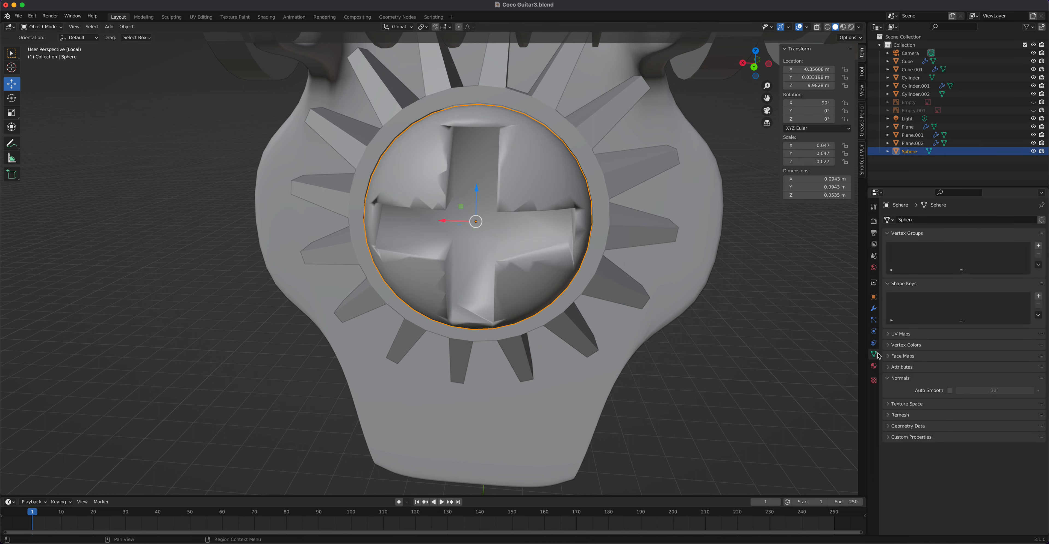
{"action": "left_click", "coordinate": [949, 391]}
{"action": "mouse_move", "coordinate": [554, 246]}
{"action": "middle_mouse_down"}
{"action": "mouse_move", "coordinate": [521, 214]}
{"action": "mouse_move", "coordinate": [514, 258]}
{"action": "middle_mouse_up"}
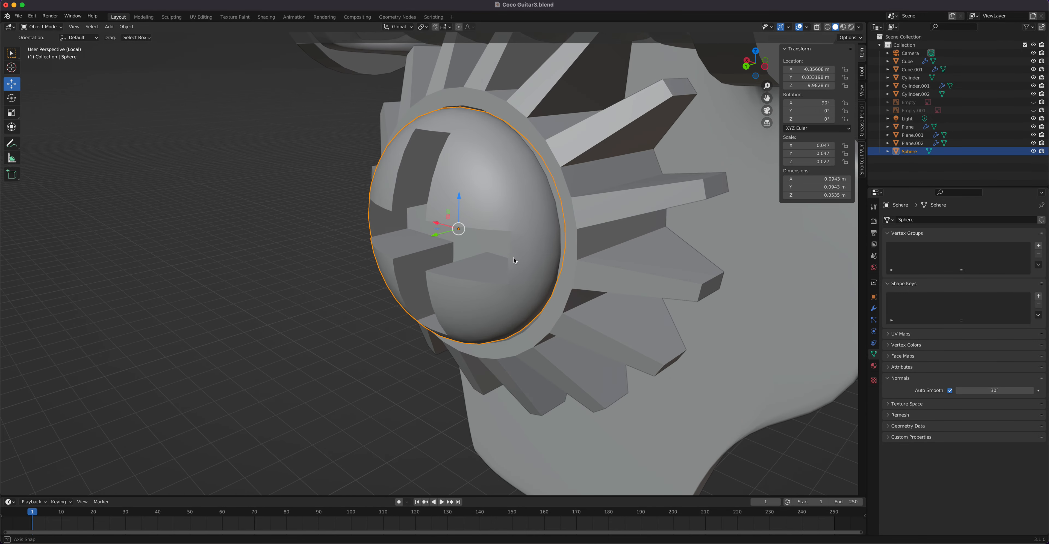
Step: Add a Bevel modifier to the slotted dome with an edge offset amount of 0.58 m
{"action": "left_click", "coordinate": [873, 312]}
{"action": "left_click", "coordinate": [941, 220]}
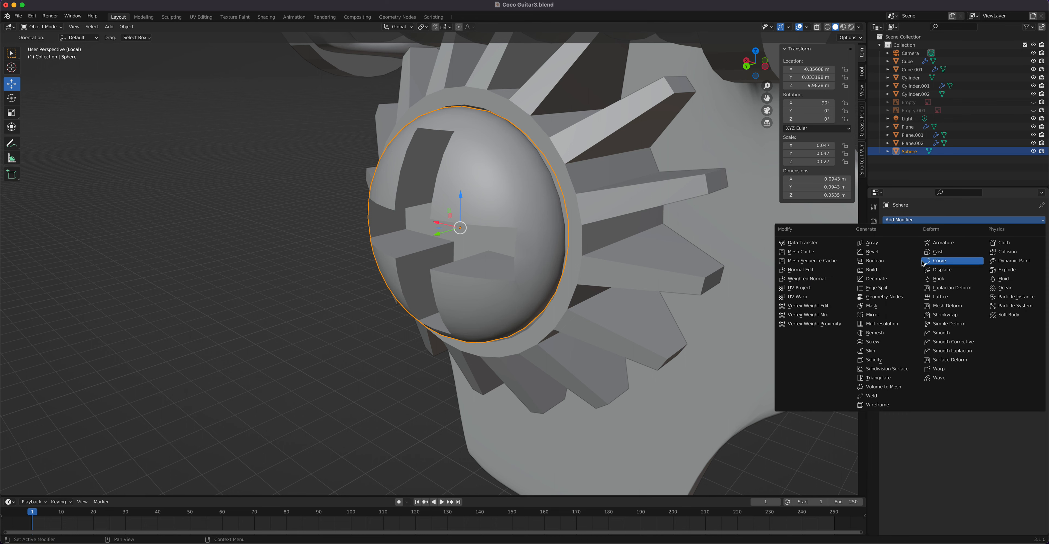
{"action": "left_click", "coordinate": [873, 252]}
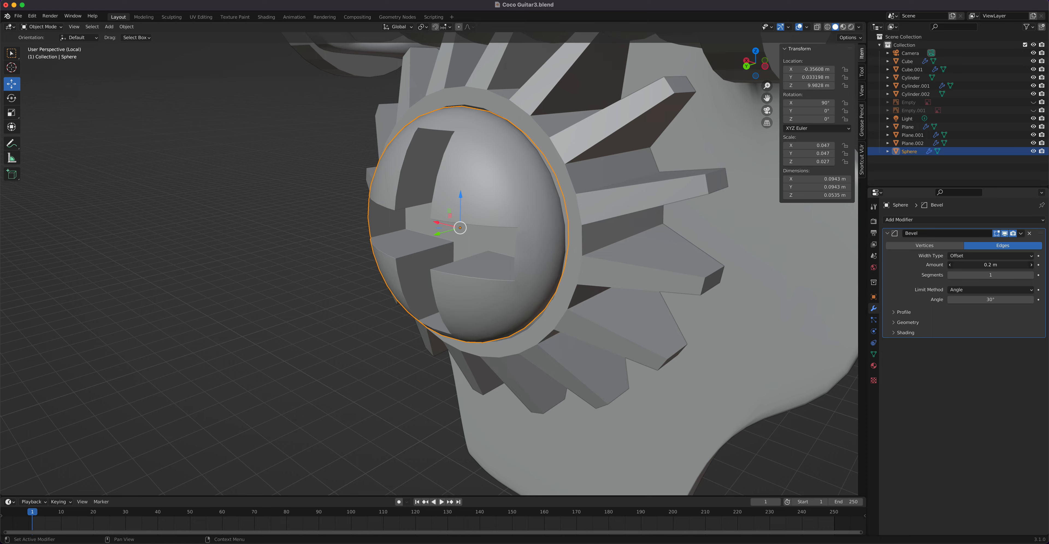
{"action": "middle_click_drag", "start_coordinate": [523, 266], "coordinate": [539, 247]}
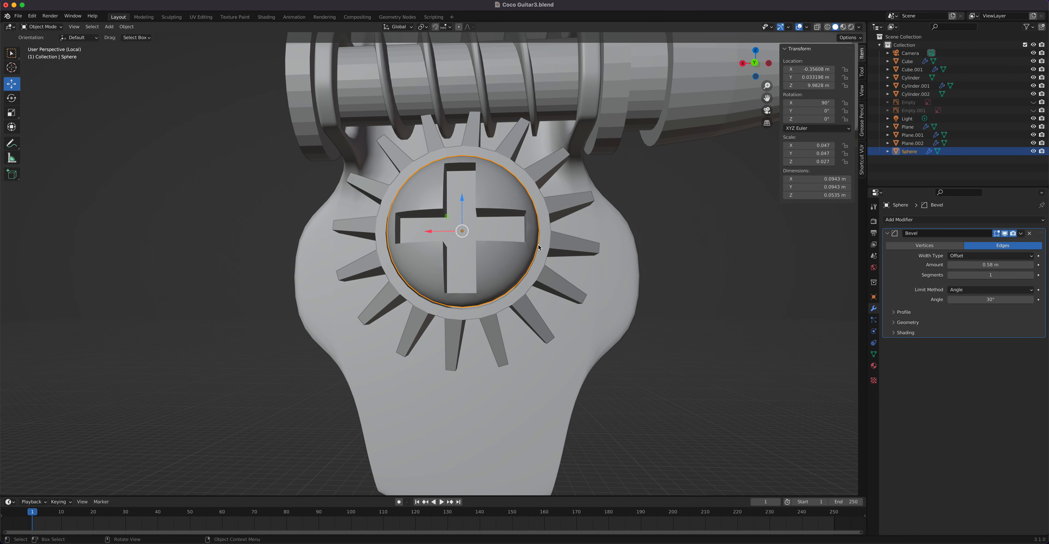
{"action": "key", "text": "ctrl+KP_1"}
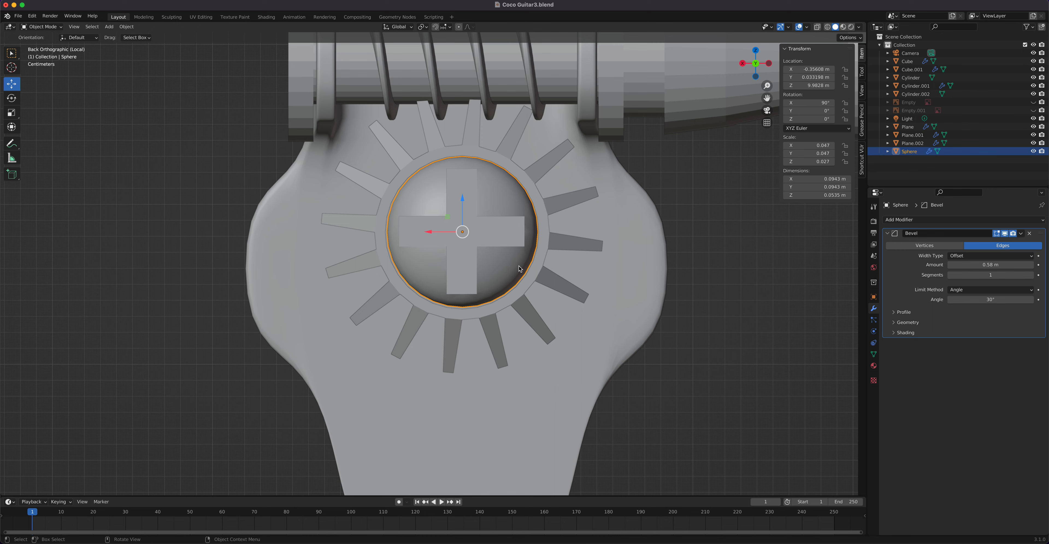
Step: Rotate the slotted screw head by about -27.8° and place a duplicate of it near the plate's lower end
{"action": "key", "text": "r"}
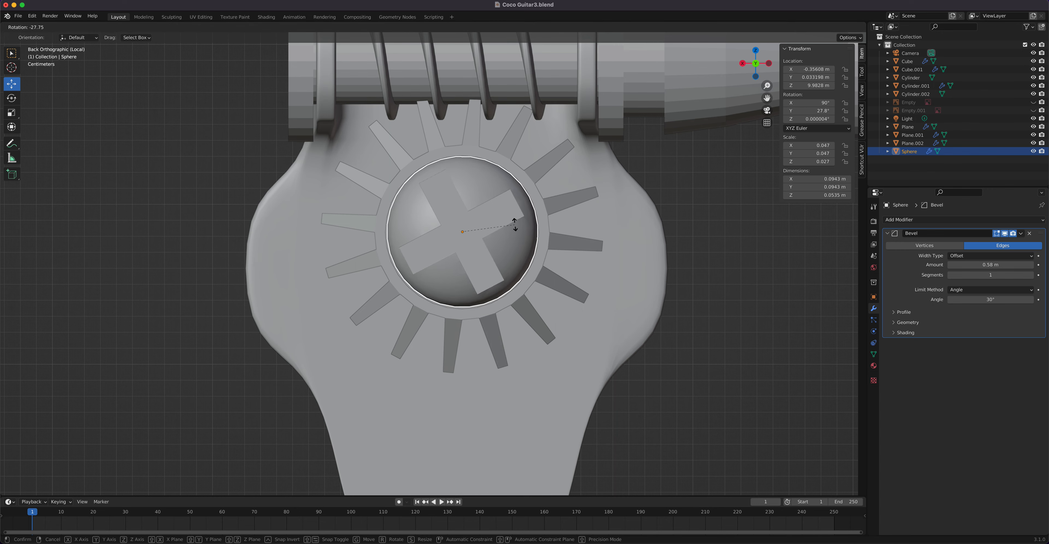
{"action": "left_click", "coordinate": [519, 253]}
{"action": "scroll", "coordinate": [495, 293], "scroll_direction": "down", "scroll_amount": 4}
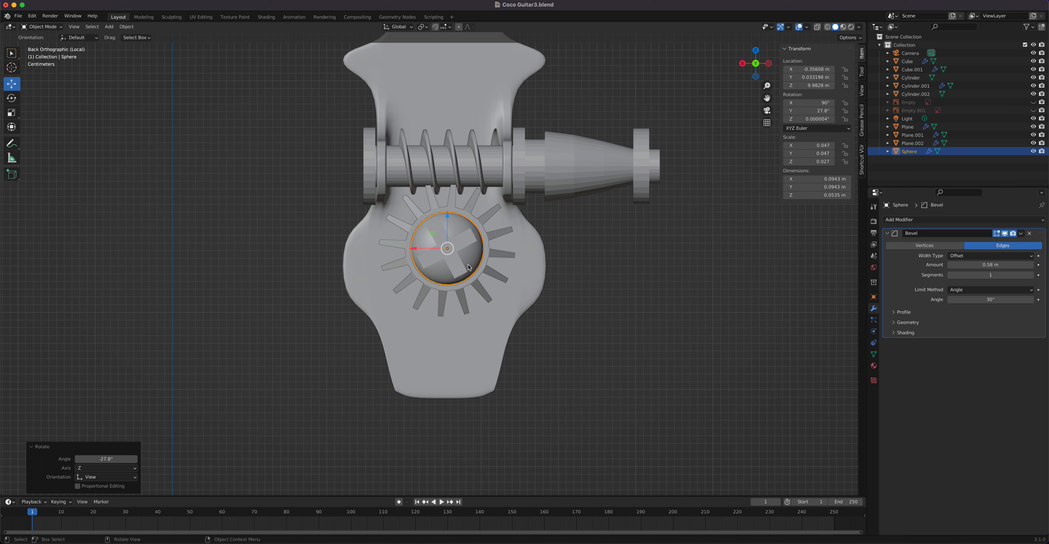
{"action": "key", "text": "shift+d"}
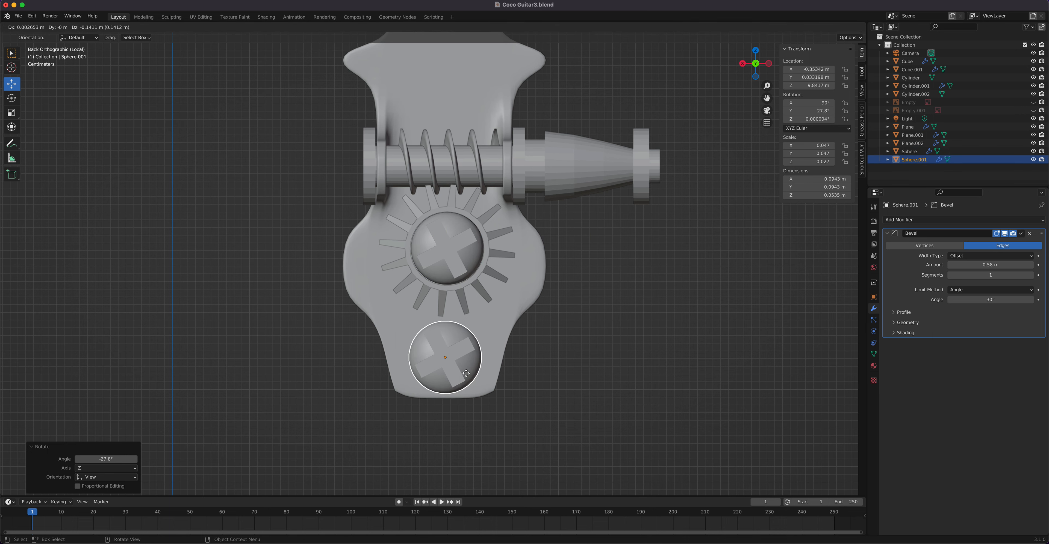
{"action": "left_click", "coordinate": [468, 376]}
Step: Rotate the duplicated screw head by about 40.4° and scale it down uniformly by about 0.528
{"action": "key", "text": "r"}
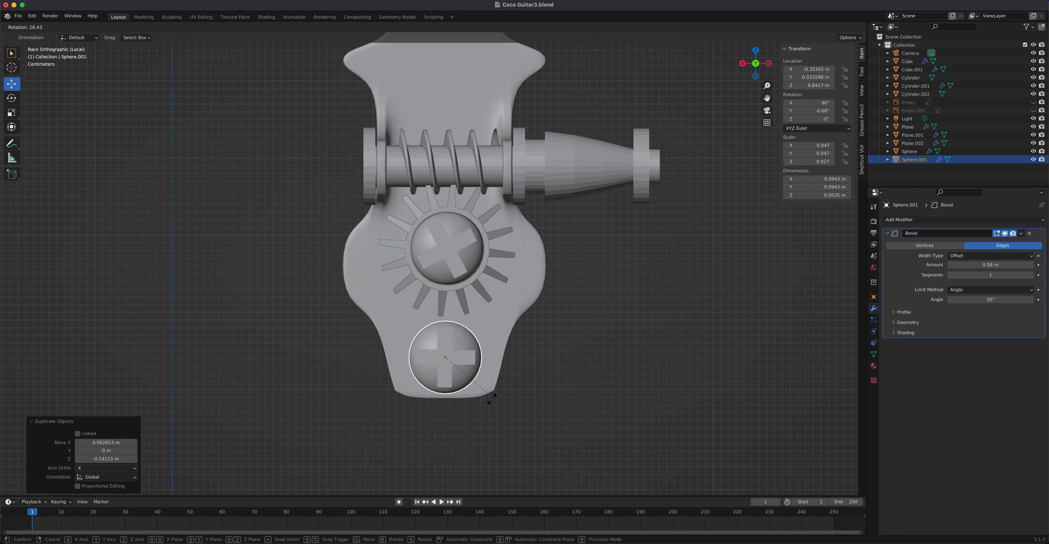
{"action": "left_click", "coordinate": [491, 400]}
{"action": "key", "text": "s"}
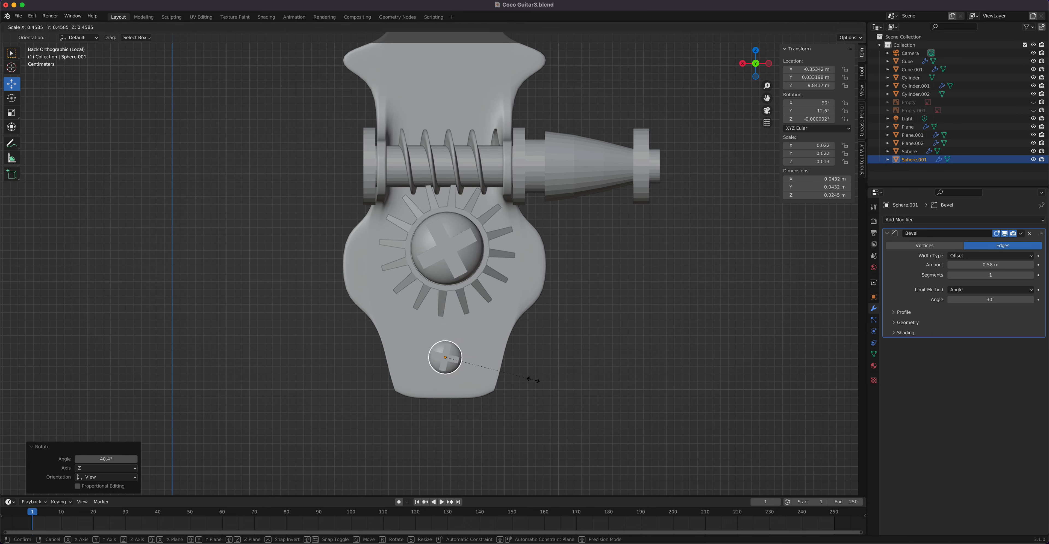
{"action": "left_click", "coordinate": [544, 383]}
Step: Move the small screw head along Y to about -0.053 m, so it sits in the backing plate
{"action": "middle_click_drag", "start_coordinate": [549, 385], "coordinate": [411, 361]}
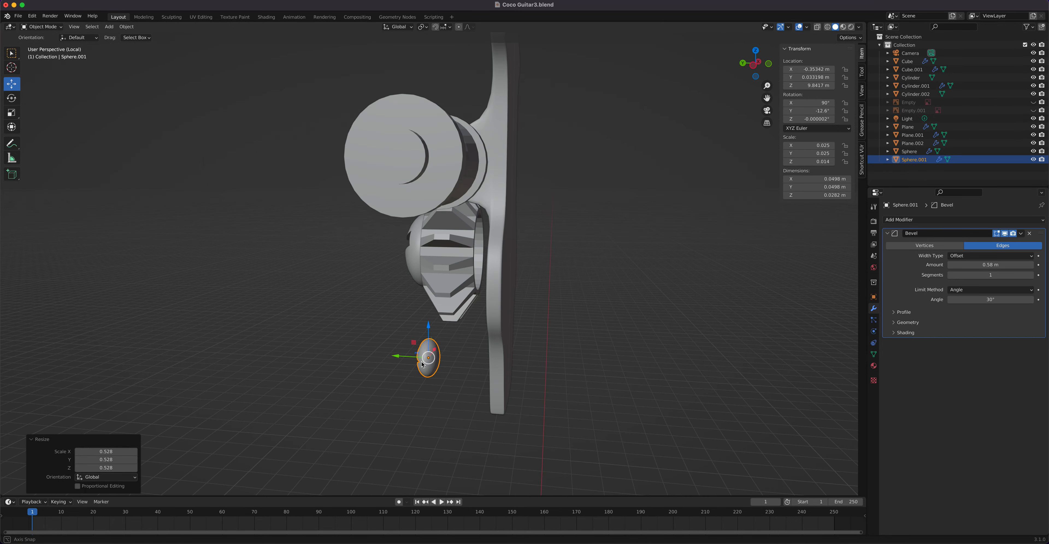
{"action": "mouse_move", "coordinate": [397, 360]}
{"action": "left_mouse_down"}
{"action": "mouse_move", "coordinate": [435, 362]}
{"action": "mouse_move", "coordinate": [402, 357]}
{"action": "left_mouse_up"}
{"action": "key", "text": "KP_3"}
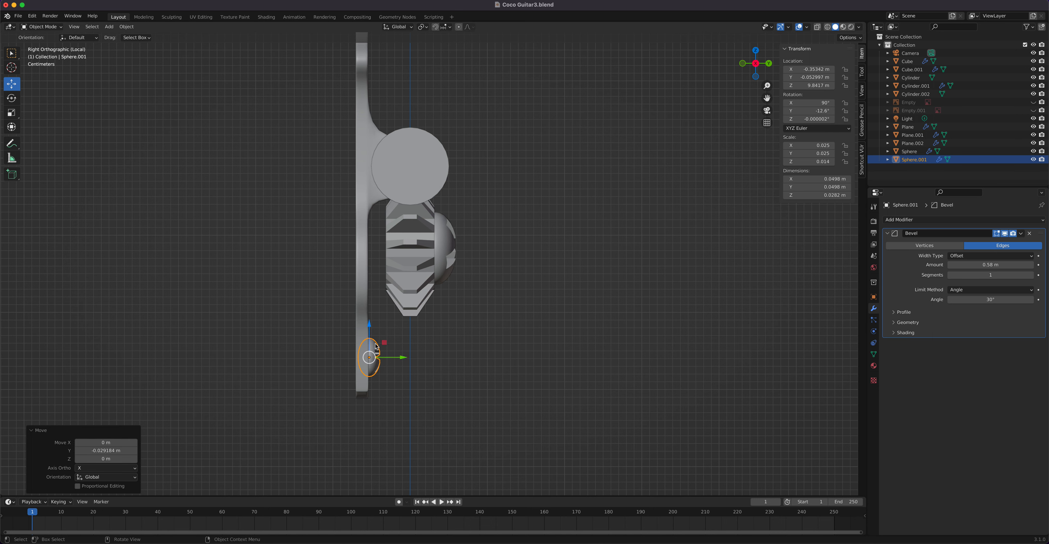
Step: Duplicate the small screw head and move the copy about 0.39 m up along Z to the plate's upper end
{"action": "key", "text": "shift+d"}
{"action": "key", "text": "Escape"}
{"action": "left_click_drag", "start_coordinate": [369, 325], "coordinate": [351, 486]}
{"action": "key", "text": "ctrl+KP_1"}
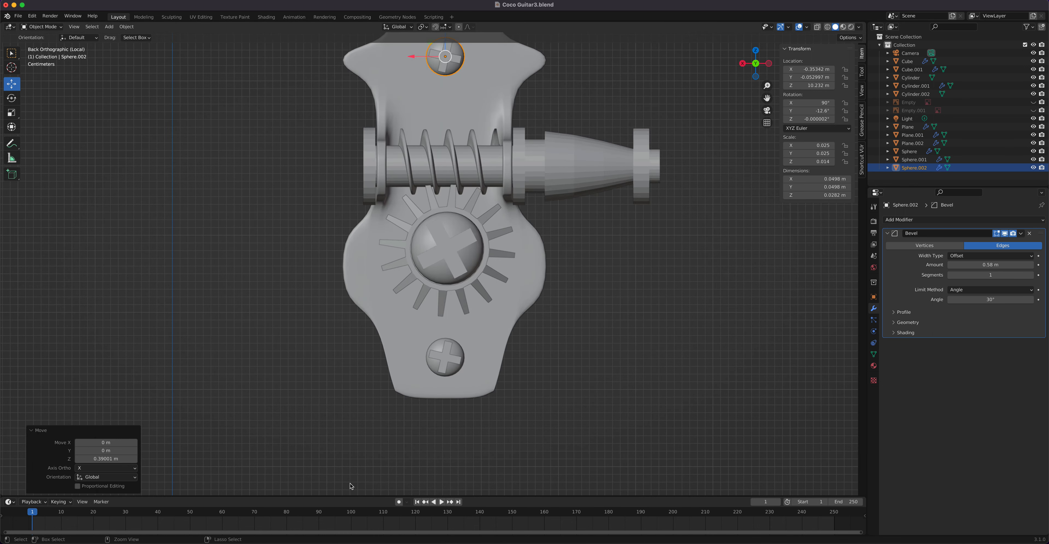
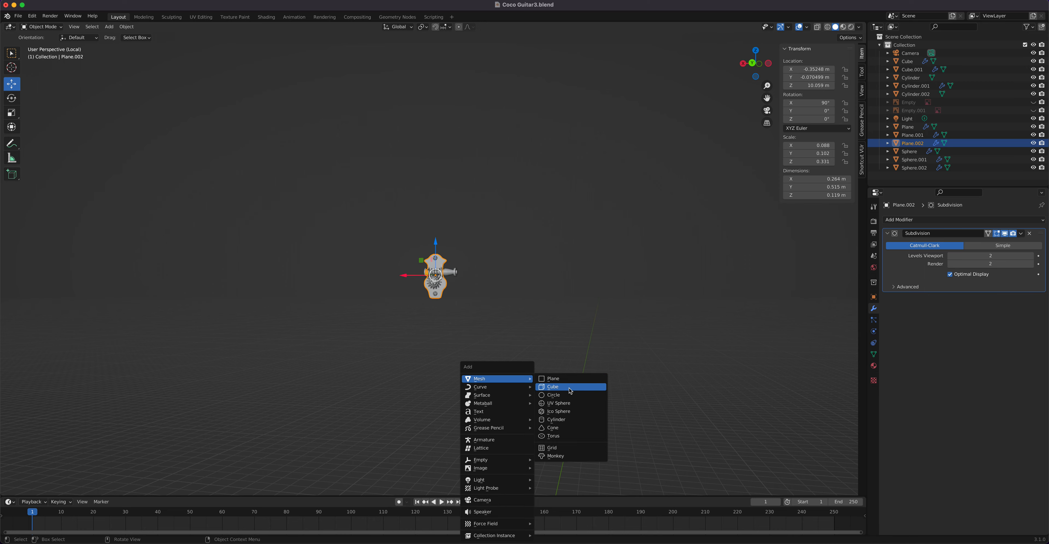
Step: Add a cube and move it beside the tuning machine, to about X -1.494 m and Z 10.106 m
{"action": "key", "text": "ctrl+KP_1"}
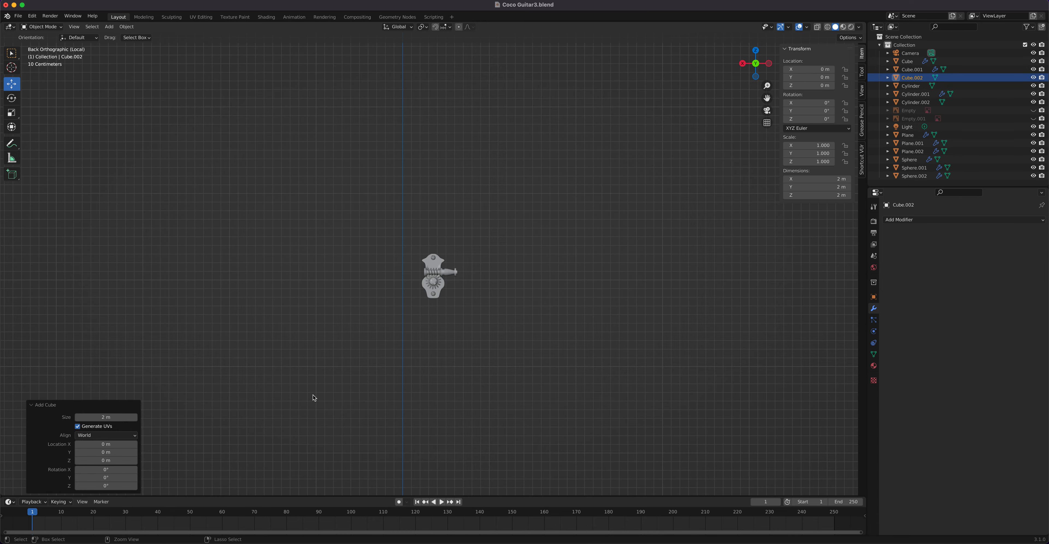
{"action": "scroll", "coordinate": [533, 361], "scroll_direction": "up", "scroll_amount": 3}
{"action": "scroll", "coordinate": [507, 360], "scroll_direction": "down", "scroll_amount": 12}
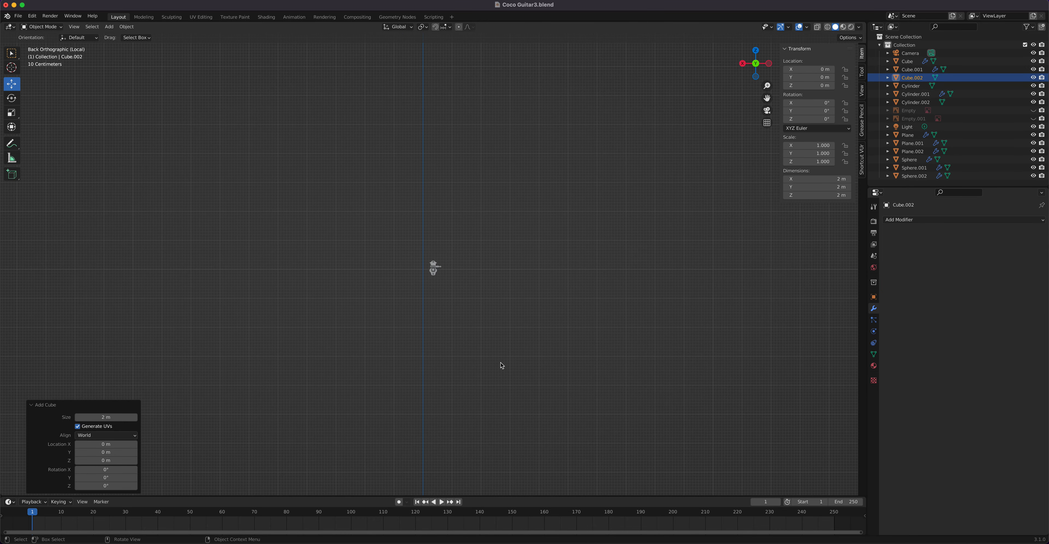
{"action": "key", "text": "g"}
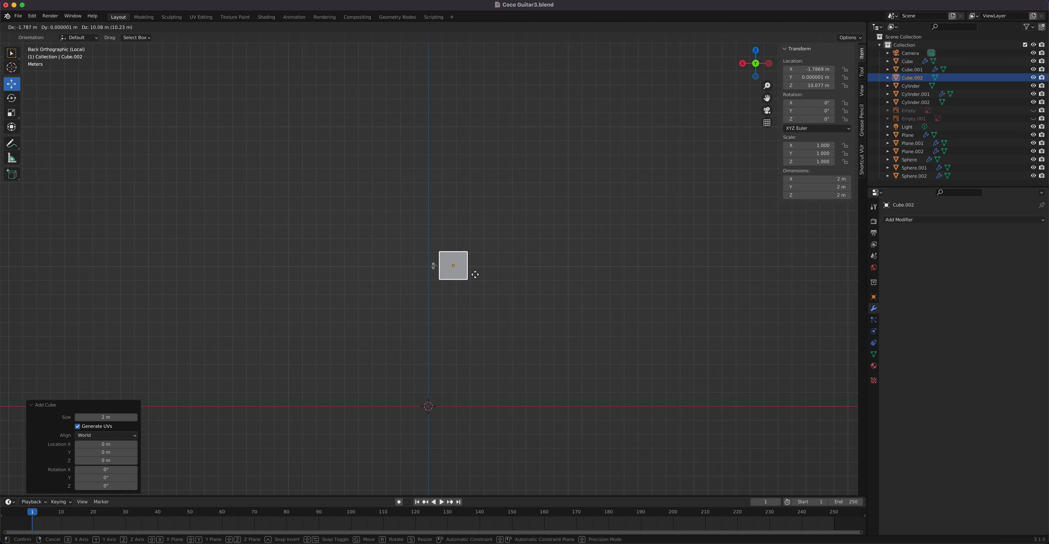
{"action": "left_click", "coordinate": [474, 276]}
{"action": "scroll", "coordinate": [473, 275], "scroll_direction": "up", "scroll_amount": 6}
{"action": "scroll", "coordinate": [472, 275], "scroll_direction": "up", "scroll_amount": 5}
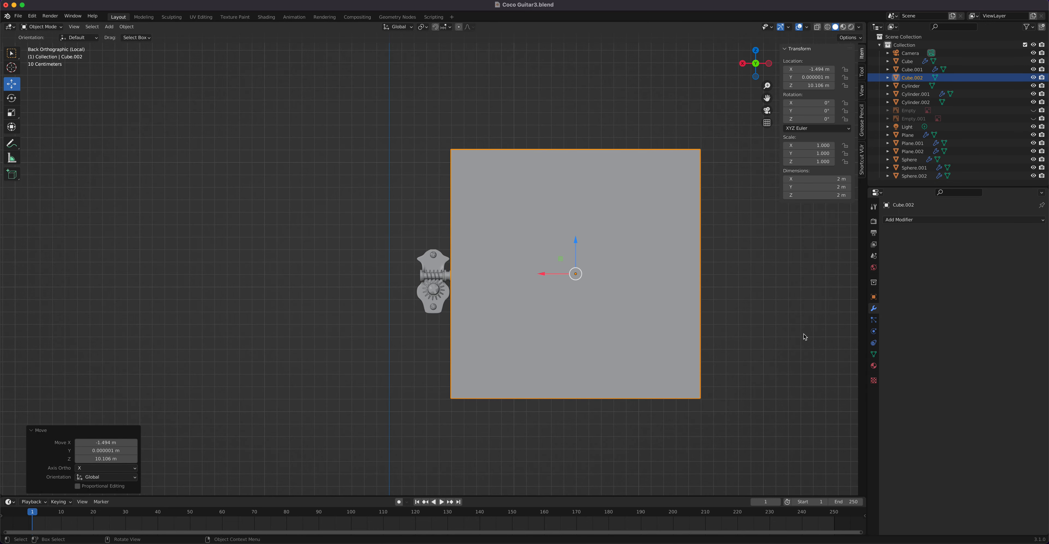
Step: Scale the cube to about 0.154 and move it to the shaft's outer end, about X -0.778 m and Z 10.083 m
{"action": "key", "text": "s"}
{"action": "left_click", "coordinate": [613, 284]}
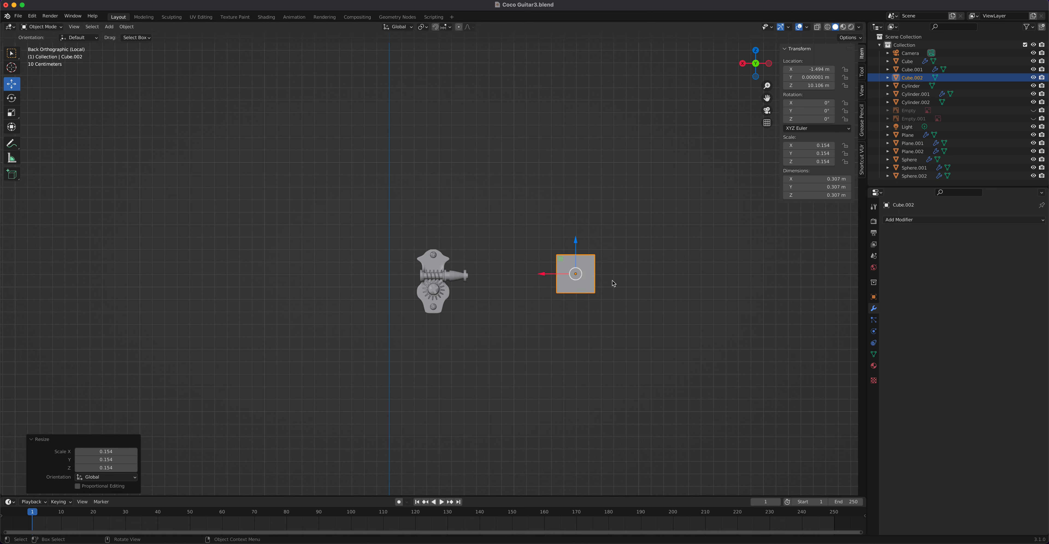
{"action": "key", "text": "g"}
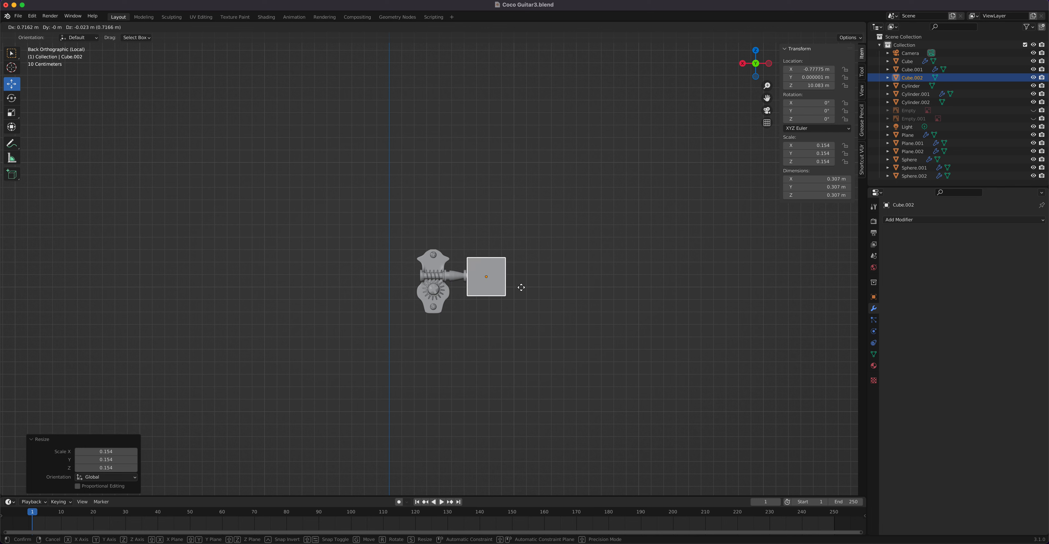
{"action": "left_click", "coordinate": [524, 290]}
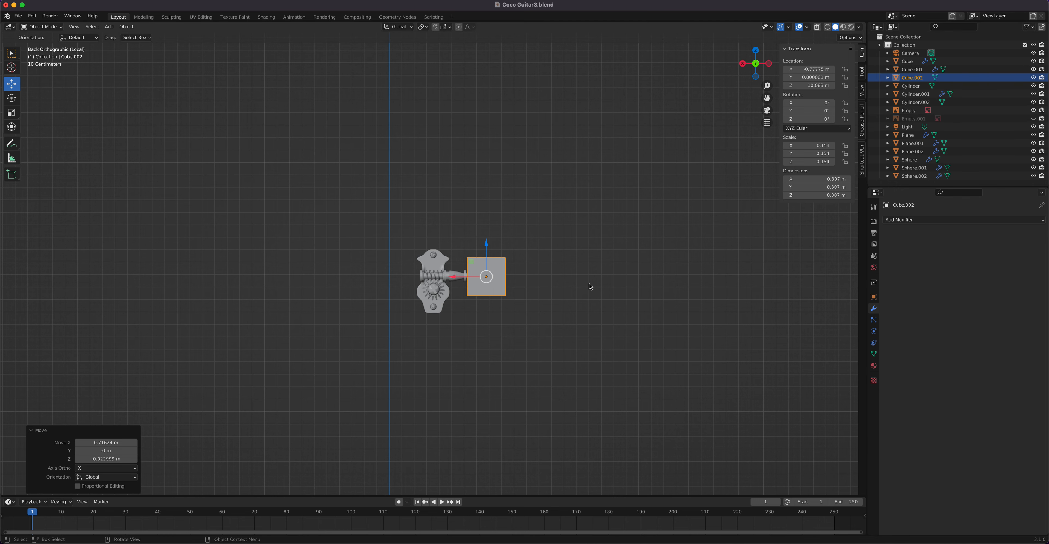
Step: Try isolating the cube with the front-view guitar reference image, and hide that image again
{"action": "key", "text": "KP_Divide"}
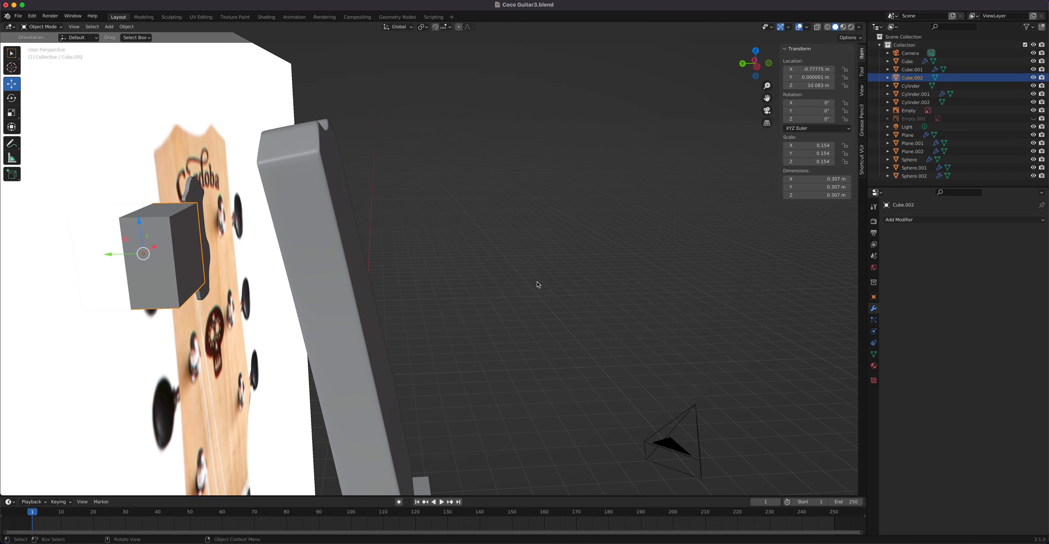
{"action": "left_click", "coordinate": [255, 83], "text": "shift"}
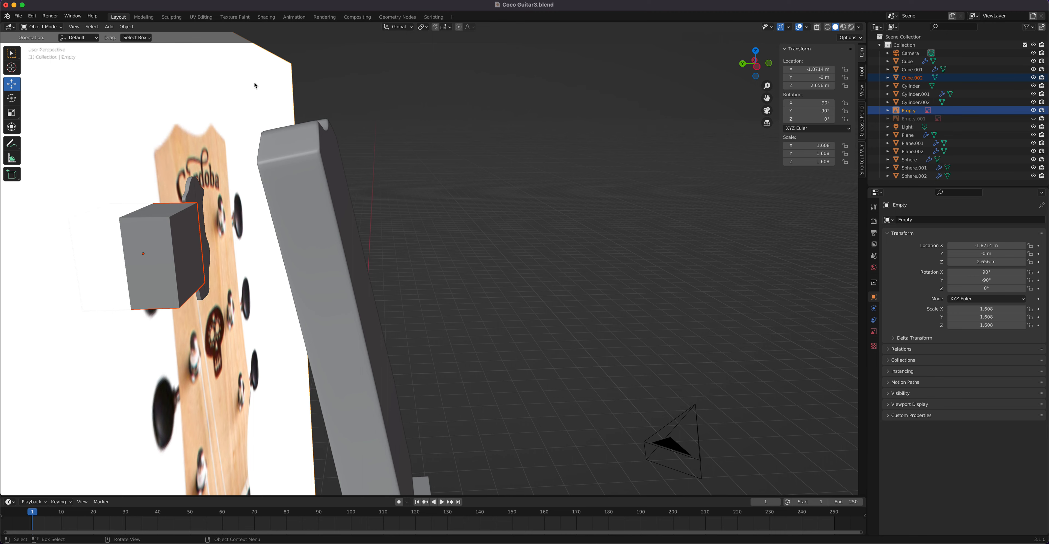
{"action": "key", "text": "slash"}
{"action": "key", "text": "ctrl+KP_1"}
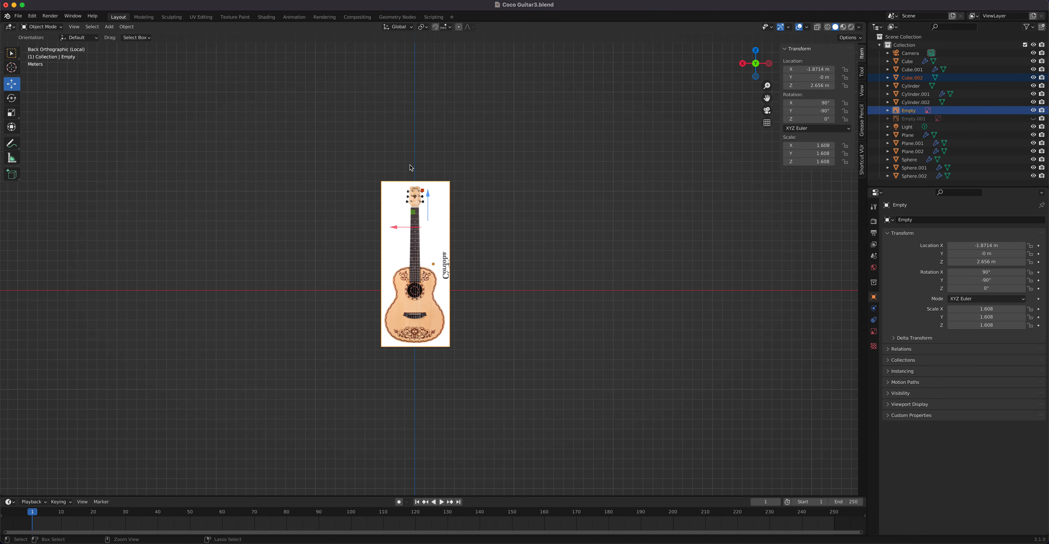
{"action": "scroll", "coordinate": [429, 150], "scroll_direction": "up", "scroll_amount": 8}
{"action": "middle_click_drag", "start_coordinate": [432, 137], "coordinate": [470, 400], "text": "shift"}
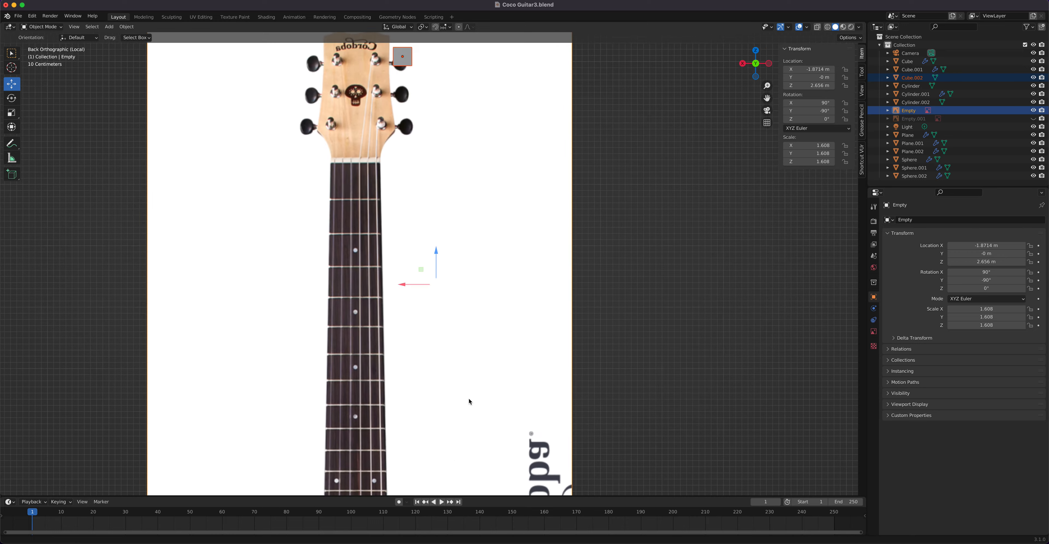
{"action": "middle_click_drag", "start_coordinate": [430, 171], "coordinate": [459, 348], "text": "shift"}
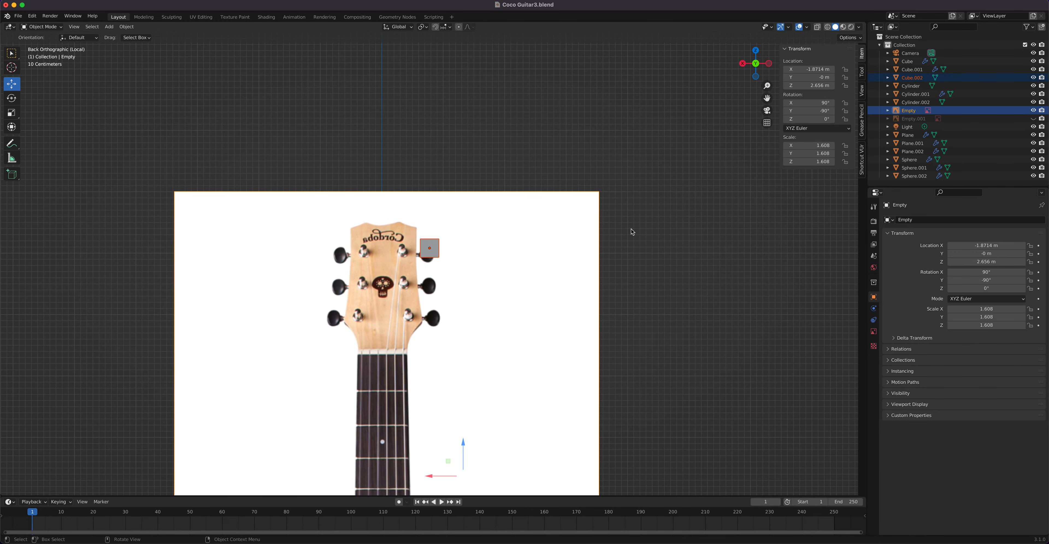
{"action": "left_click", "coordinate": [1032, 111]}
Step: Show the headstock's rear reference image and isolate it together with the cube in back view
{"action": "left_click", "coordinate": [1033, 119]}
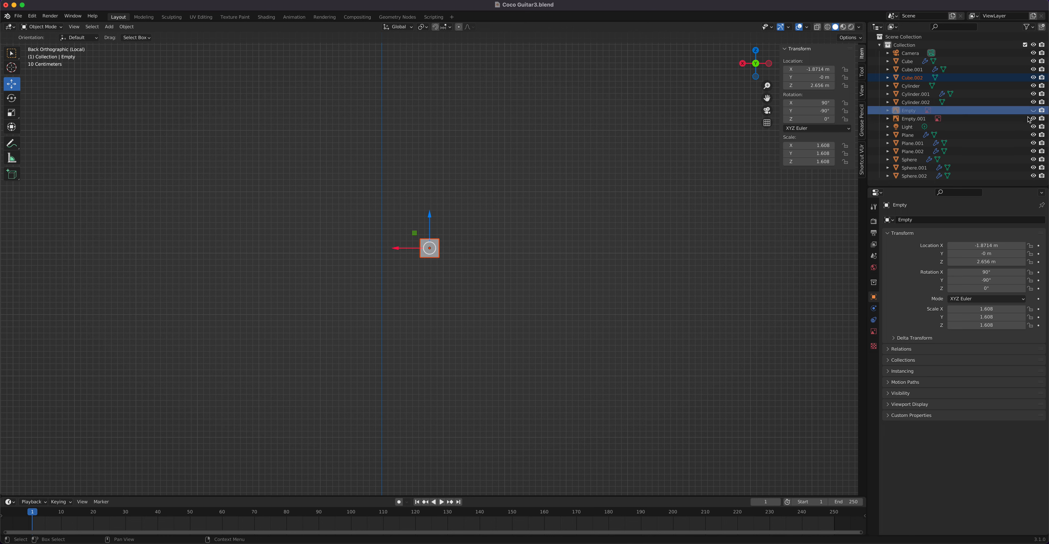
{"action": "left_click", "coordinate": [970, 121]}
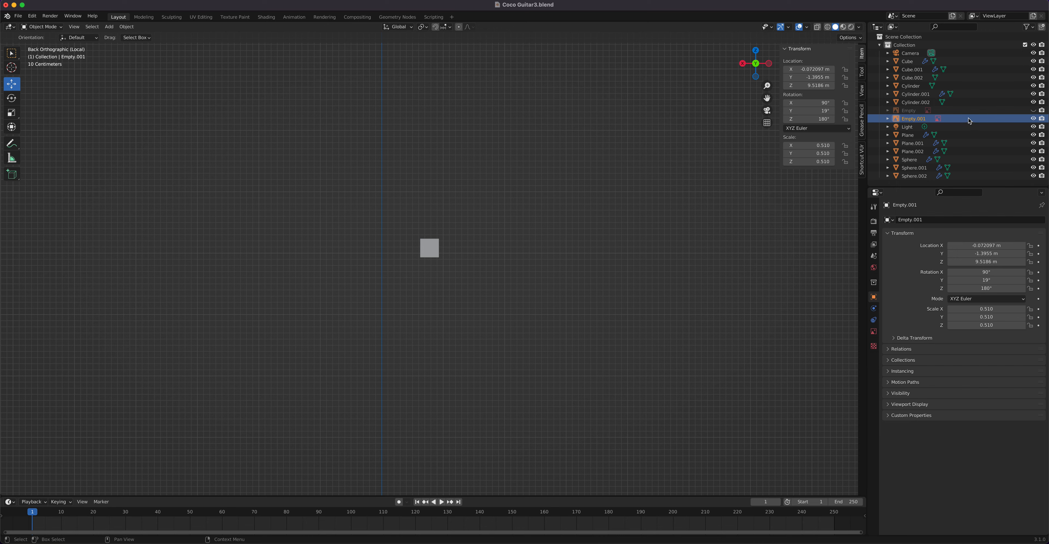
{"action": "key", "text": "slash"}
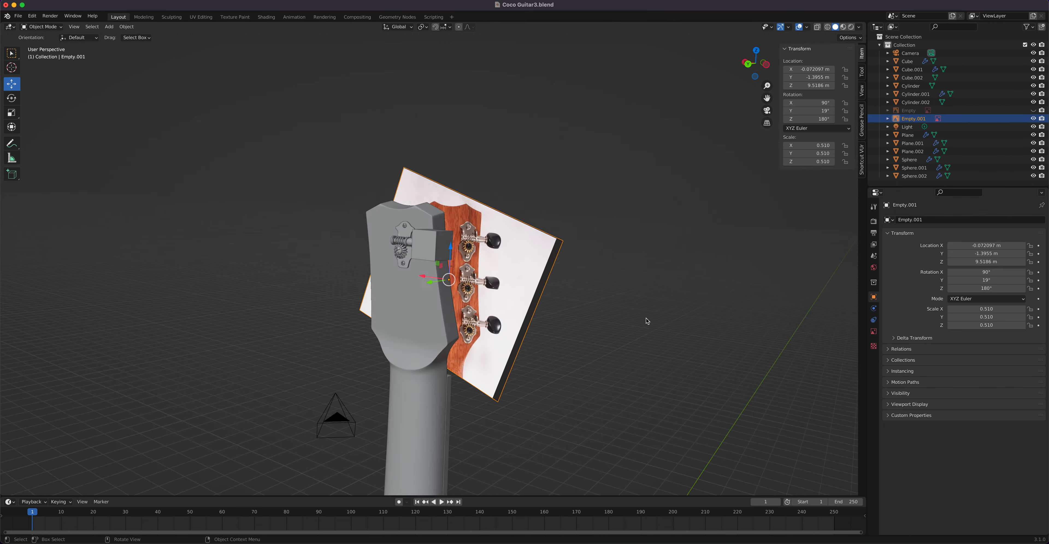
{"action": "left_click", "coordinate": [148, 252]}
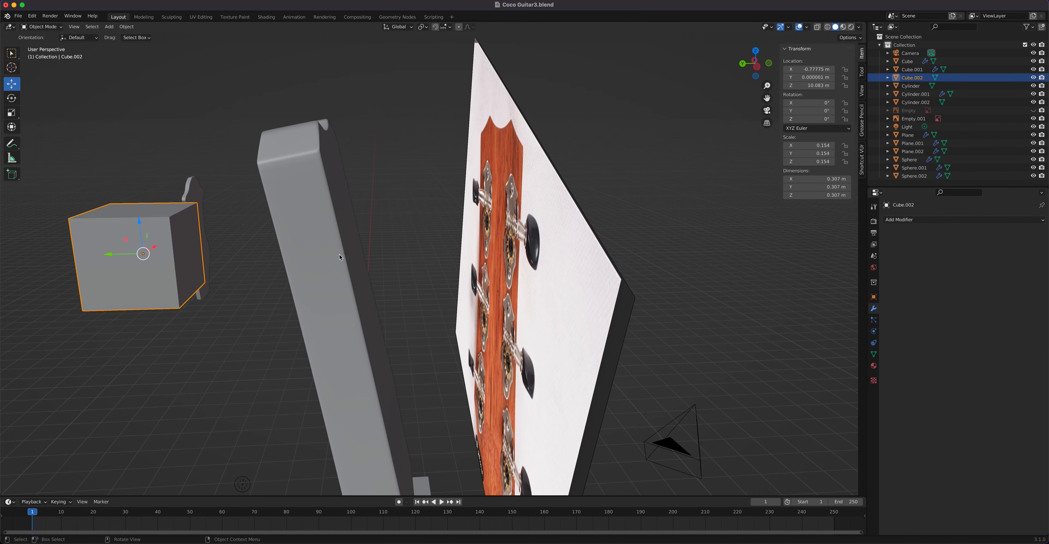
{"action": "left_click", "coordinate": [553, 257], "text": "shift"}
{"action": "key", "text": "slash"}
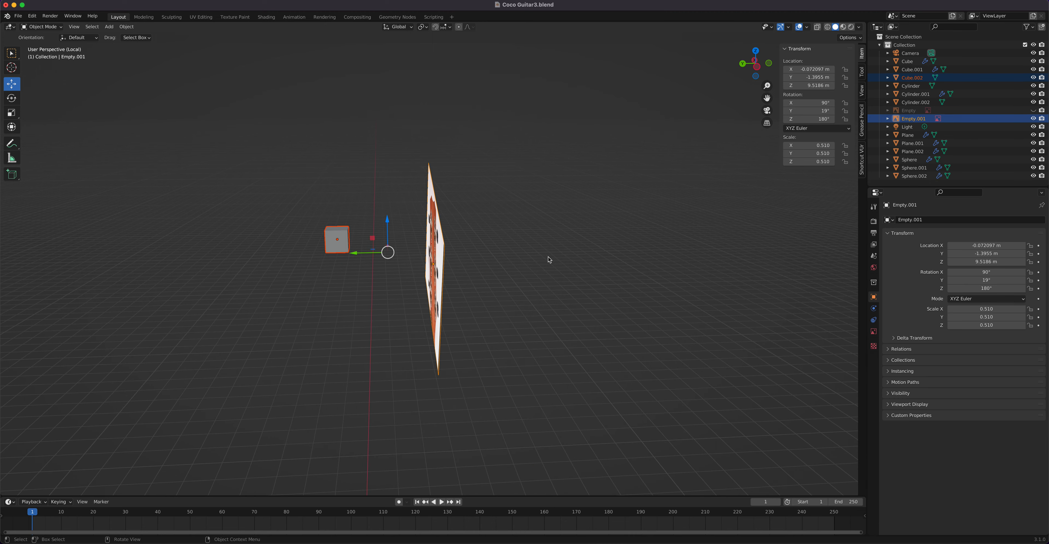
{"action": "key", "text": "ctrl+KP_1"}
{"action": "scroll", "coordinate": [497, 235], "scroll_direction": "up", "scroll_amount": 6}
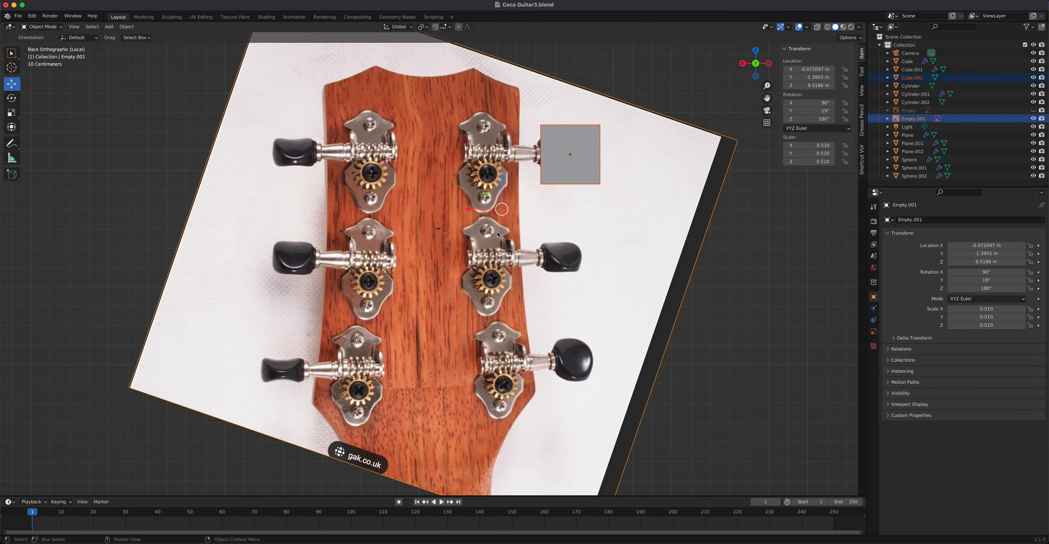
Step: With X-ray on, scale the cube to about 0.102 and move it to about X -0.715 m over the upper tuner's knob
{"action": "left_click", "coordinate": [818, 27]}
{"action": "middle_click_drag", "start_coordinate": [535, 205], "coordinate": [456, 256], "text": "shift"}
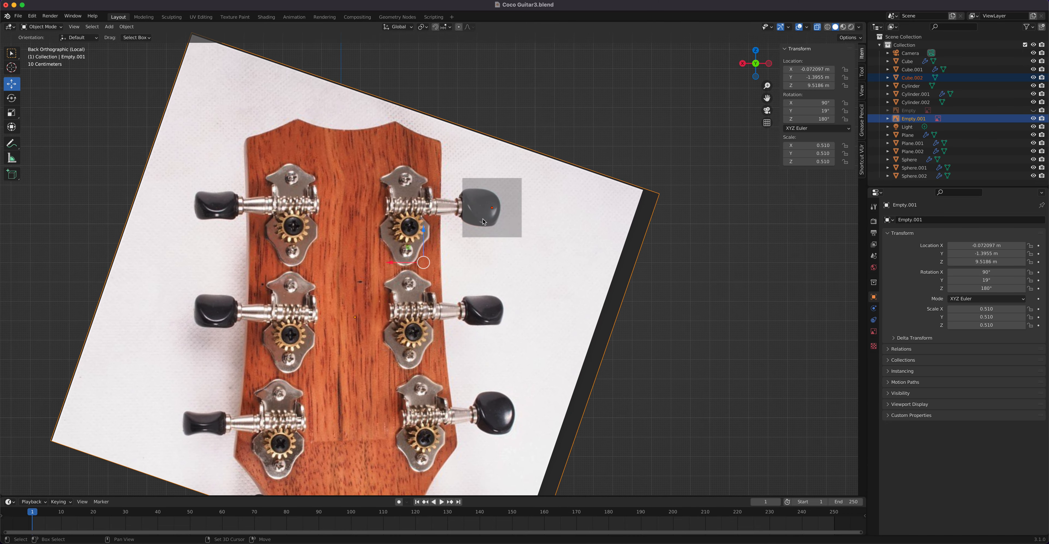
{"action": "scroll", "coordinate": [485, 211], "scroll_direction": "up", "scroll_amount": 2}
{"action": "left_click", "coordinate": [521, 223]}
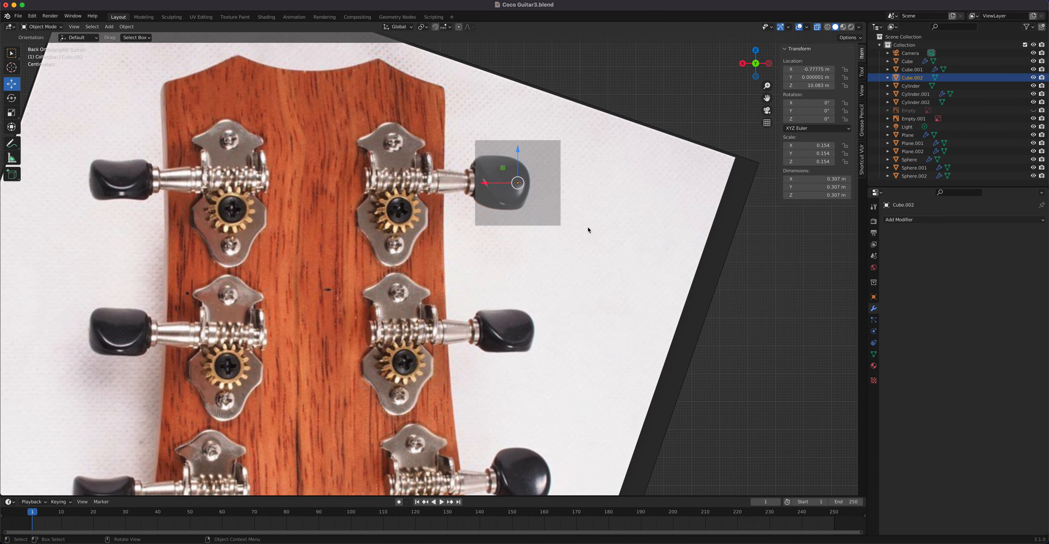
{"action": "key", "text": "s"}
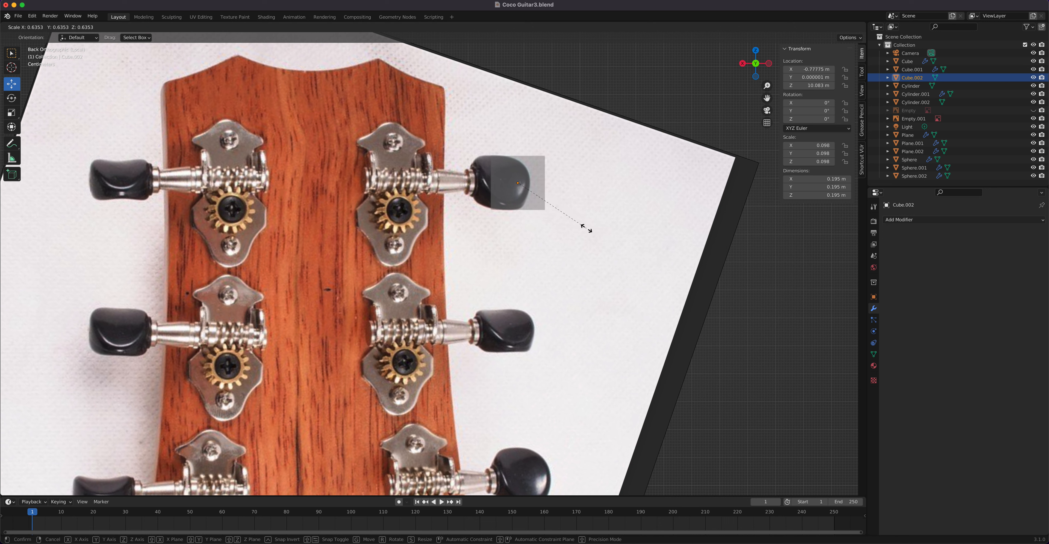
{"action": "left_click", "coordinate": [590, 227]}
{"action": "left_click_drag", "start_coordinate": [484, 187], "coordinate": [464, 185]}
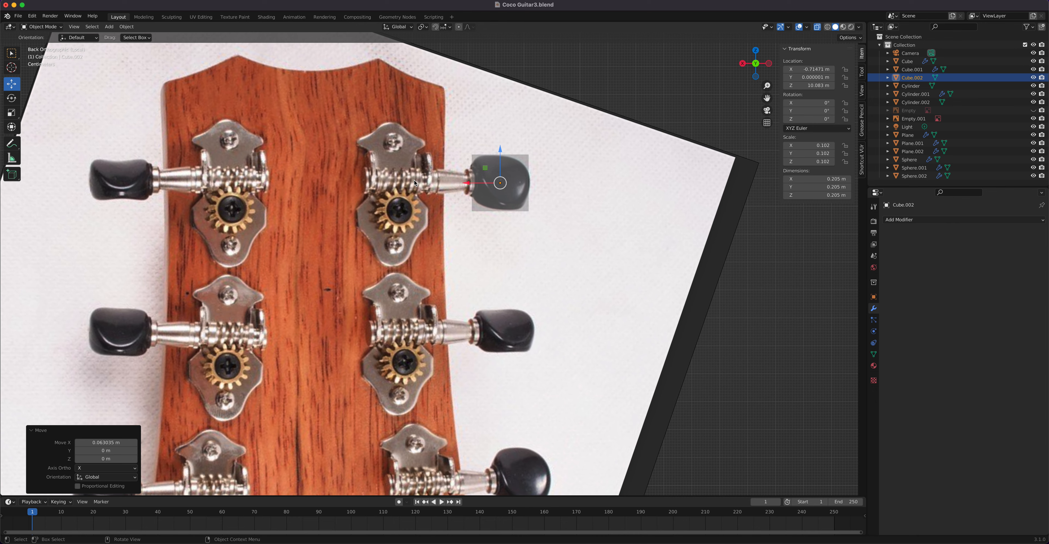
Step: Scale the knob cube by about 1.526 along Z and about 0.455 along Y
{"action": "left_click", "coordinate": [12, 112]}
{"action": "left_click_drag", "start_coordinate": [501, 145], "coordinate": [500, 127]}
{"action": "middle_click_drag", "start_coordinate": [500, 127], "coordinate": [477, 219]}
{"action": "scroll", "coordinate": [477, 219], "scroll_direction": "down", "scroll_amount": 5}
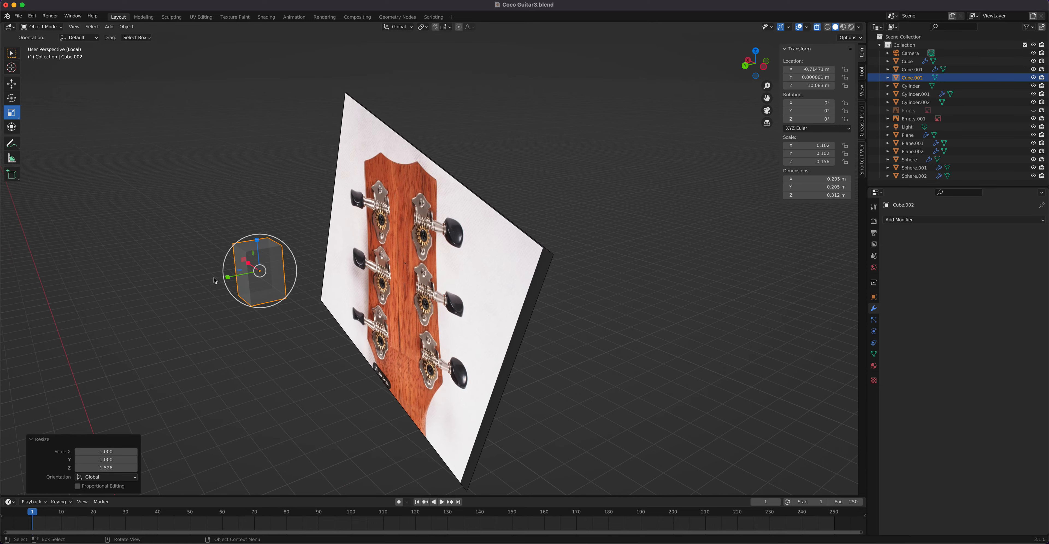
{"action": "left_click_drag", "start_coordinate": [233, 279], "coordinate": [286, 258]}
{"action": "key", "text": "KP_1"}
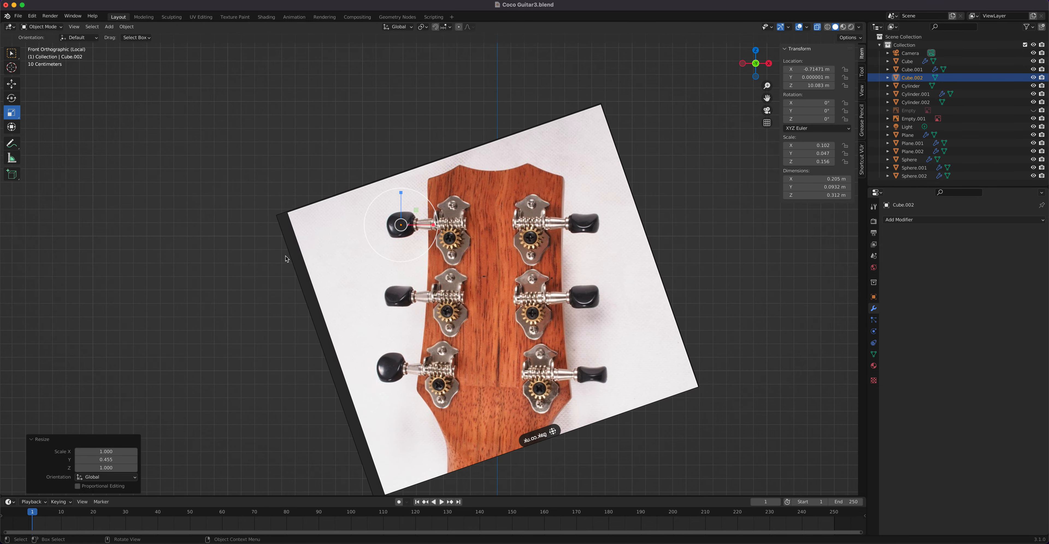
{"action": "key", "text": "ctrl+KP_1"}
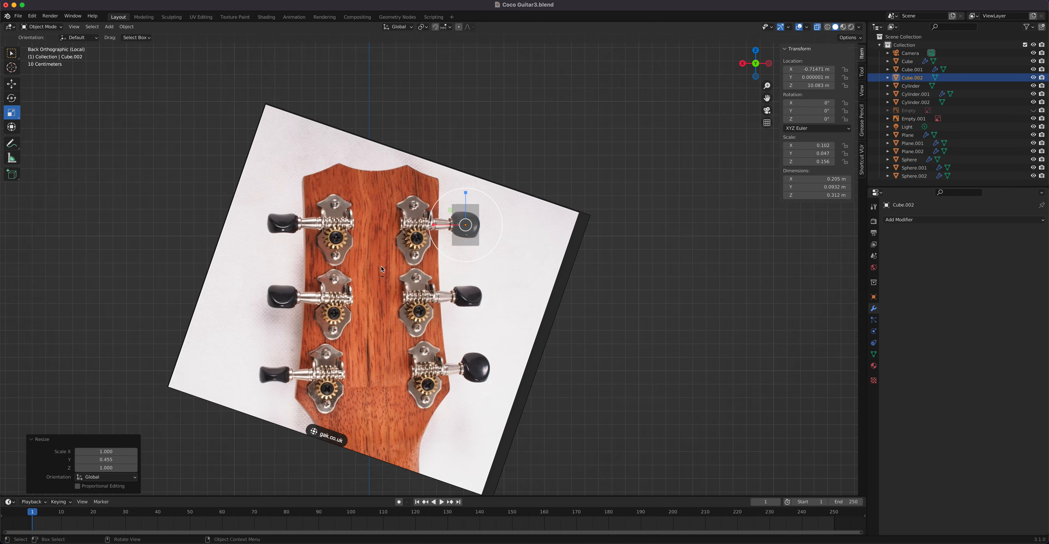
{"action": "scroll", "coordinate": [502, 226], "scroll_direction": "up", "scroll_amount": 5}
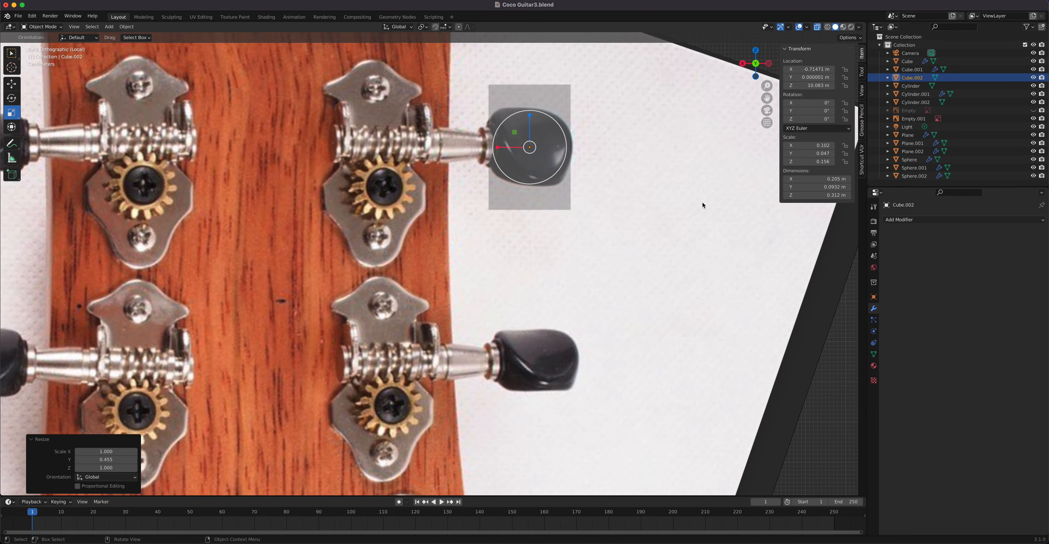
Step: Add a Subdivision Surface modifier to the knob cube with viewport level 2
{"action": "left_click", "coordinate": [900, 220]}
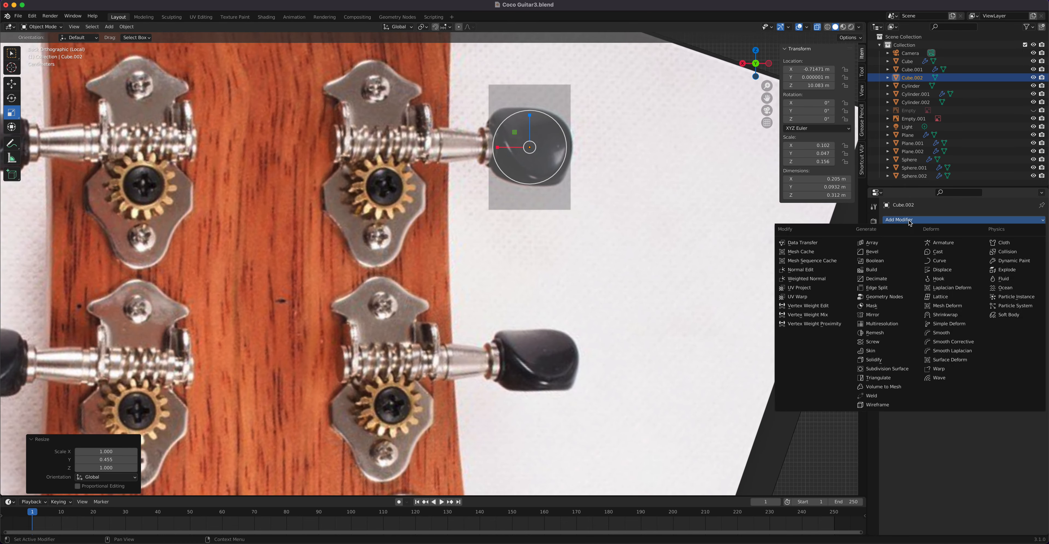
{"action": "left_click", "coordinate": [900, 370]}
{"action": "left_click", "coordinate": [1030, 256]}
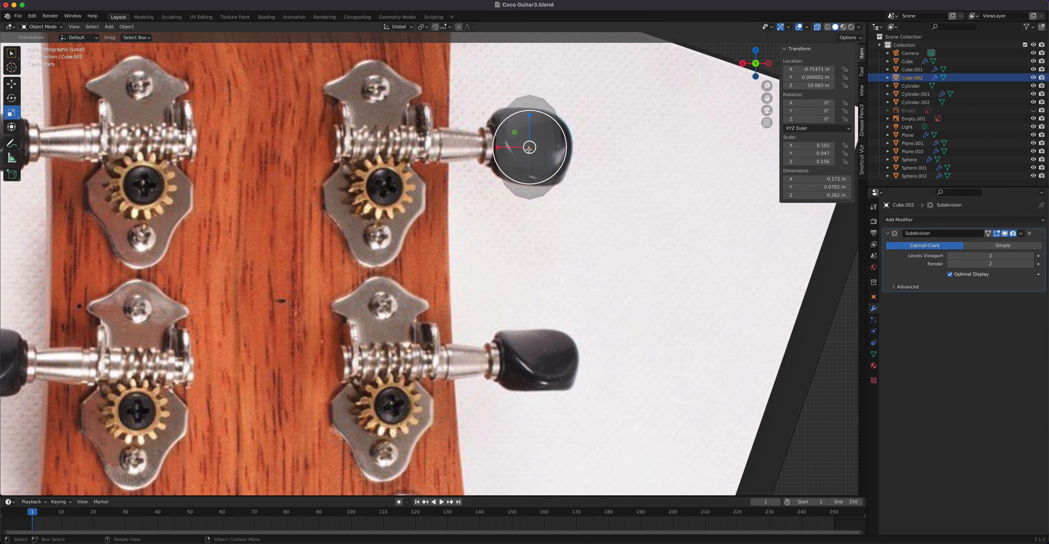
Step: Enter Edit Mode on the knob cube and hide the headstock's rear reference image
{"action": "key", "text": "Tab"}
{"action": "middle_click_drag", "start_coordinate": [541, 170], "coordinate": [543, 246], "text": "shift"}
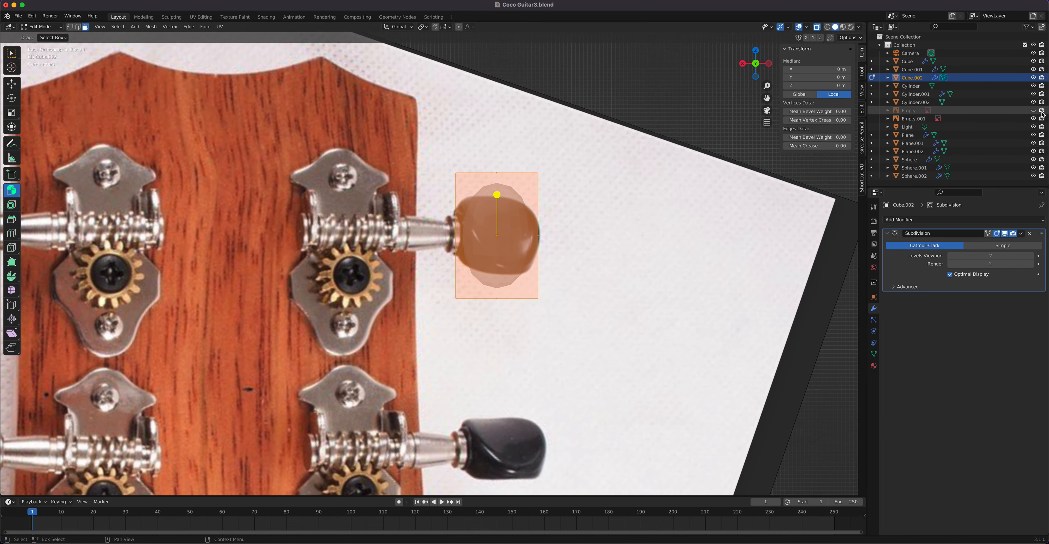
{"action": "left_click", "coordinate": [1032, 118]}
{"action": "scroll", "coordinate": [490, 190], "scroll_direction": "up", "scroll_amount": 2}
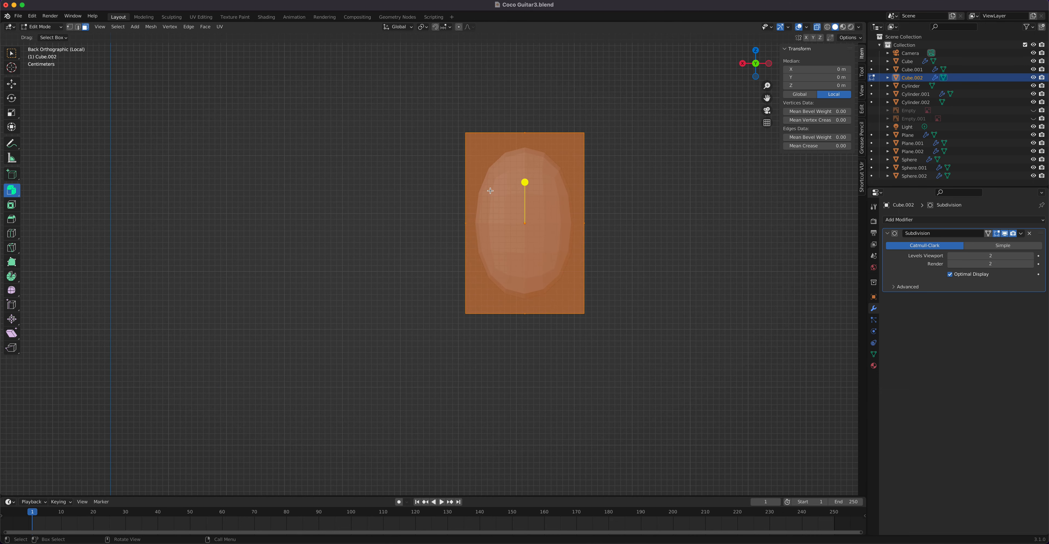
Step: Cut the cube with one centred vertical edge loop and three evenly spaced horizontal edge loops
{"action": "left_click", "coordinate": [515, 143]}
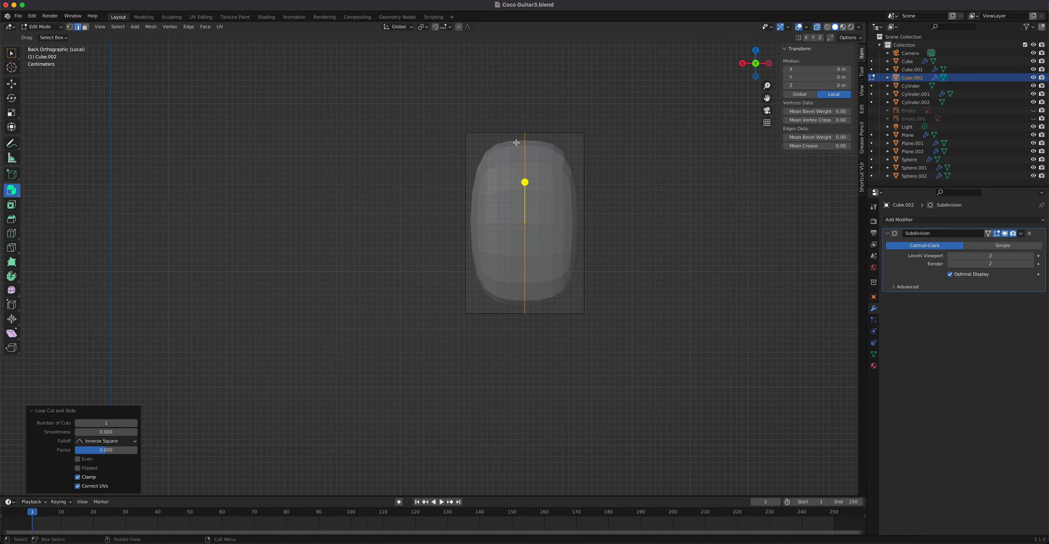
{"action": "key", "text": "ctrl+r"}
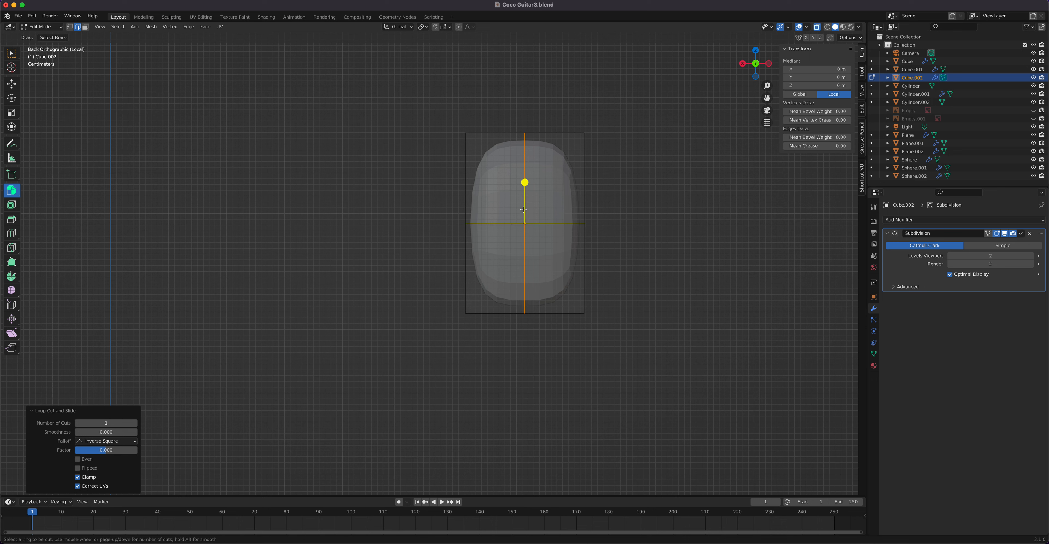
{"action": "scroll", "coordinate": [523, 209], "scroll_direction": "up", "scroll_amount": 3}
{"action": "scroll", "coordinate": [523, 209], "scroll_direction": "down", "scroll_amount": 1}
{"action": "left_click", "coordinate": [523, 209]}
{"action": "right_click", "coordinate": [523, 210]}
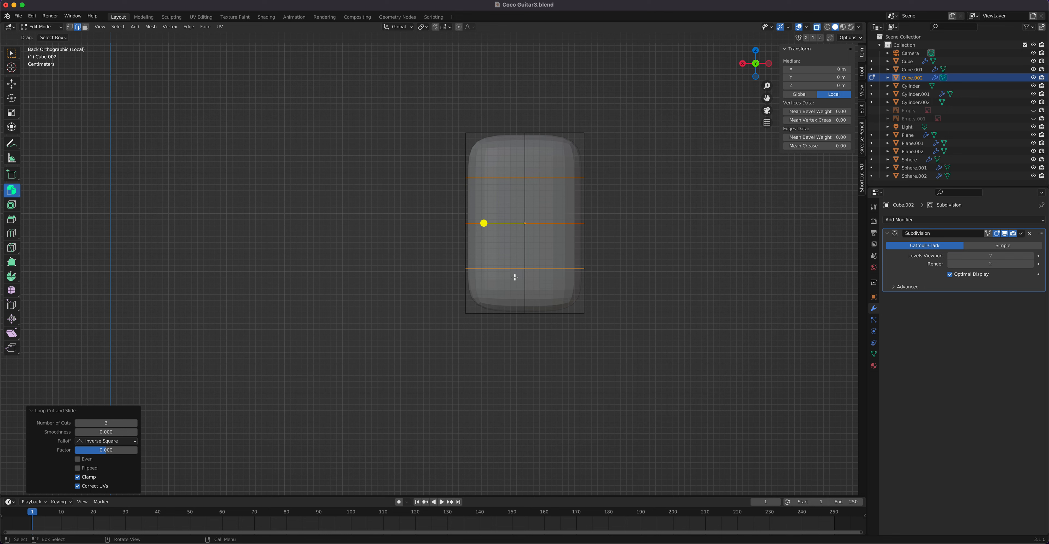
{"action": "key", "text": "Tab"}
{"action": "key", "text": "Tab"}
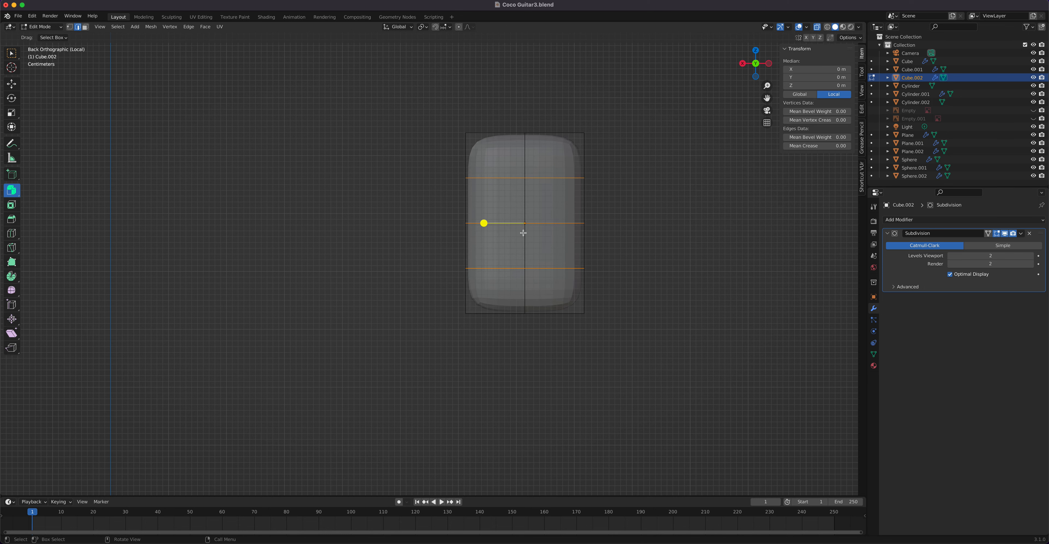
Step: Select the vertices at all four corners of the cube through the mesh and scale them by about 0.864
{"action": "key", "text": "1"}
{"action": "left_click_drag", "start_coordinate": [452, 105], "coordinate": [489, 153]}
{"action": "left_click_drag", "start_coordinate": [567, 118], "coordinate": [619, 165], "text": "shift"}
{"action": "left_click_drag", "start_coordinate": [573, 300], "coordinate": [610, 336], "text": "shift"}
{"action": "left_click_drag", "start_coordinate": [441, 299], "coordinate": [510, 336], "text": "shift"}
{"action": "left_click_drag", "start_coordinate": [17, 193], "coordinate": [49, 191]}
{"action": "left_click", "coordinate": [11, 56]}
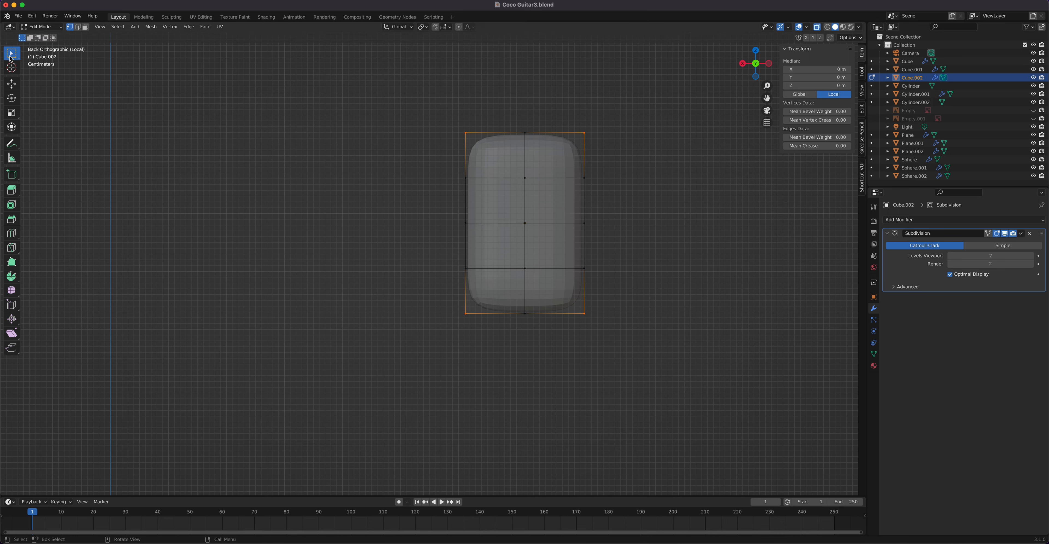
{"action": "key", "text": "s"}
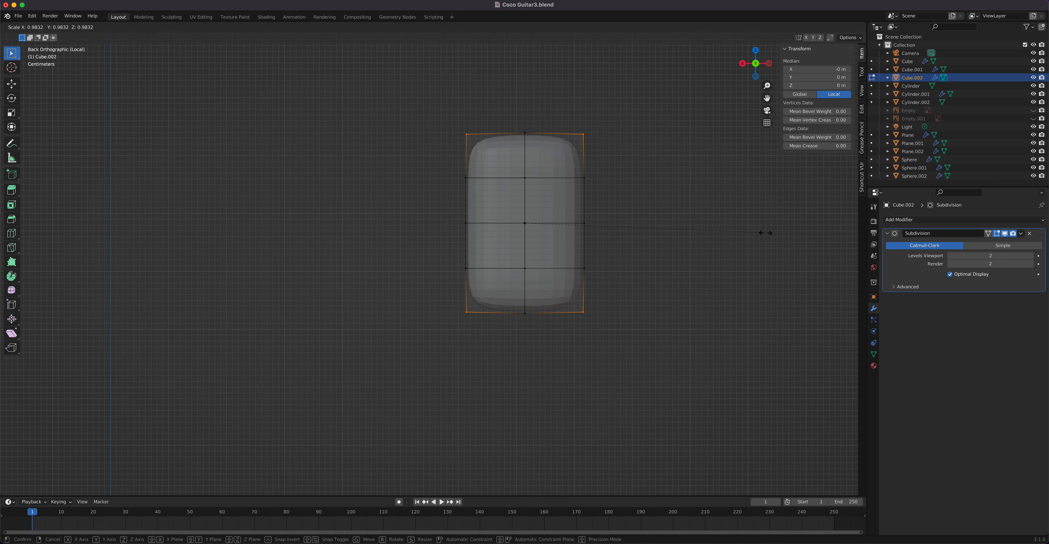
{"action": "left_click", "coordinate": [737, 229]}
Step: Turn off X-ray and scale the centre vertices of both broad faces by about 0.129 along Y
{"action": "middle_click_drag", "start_coordinate": [623, 224], "coordinate": [575, 229]}
{"action": "middle_click_drag", "start_coordinate": [498, 242], "coordinate": [500, 192]}
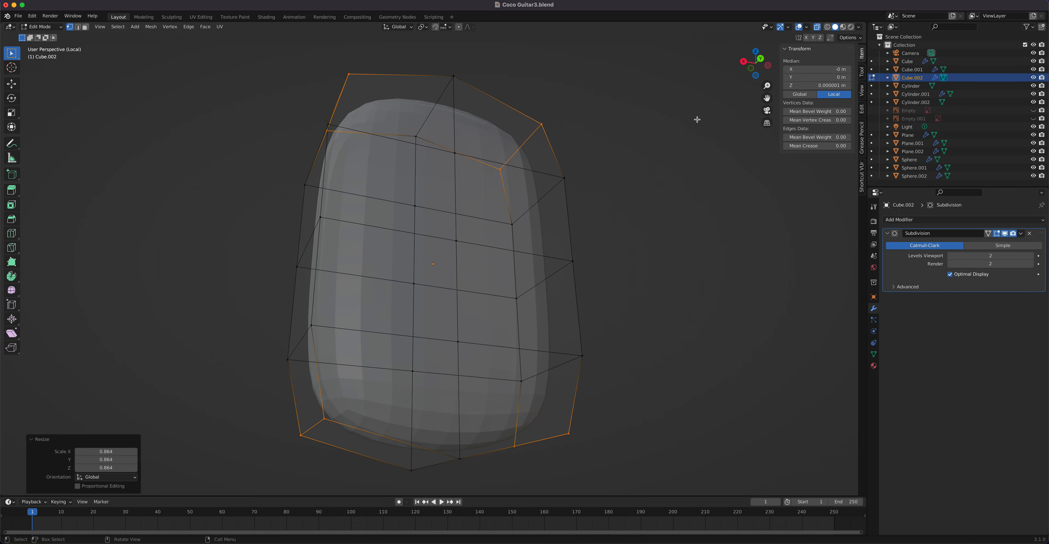
{"action": "left_click", "coordinate": [817, 27]}
{"action": "scroll", "coordinate": [486, 308], "scroll_direction": "down", "scroll_amount": 2}
{"action": "middle_click_drag", "start_coordinate": [485, 308], "coordinate": [456, 282]}
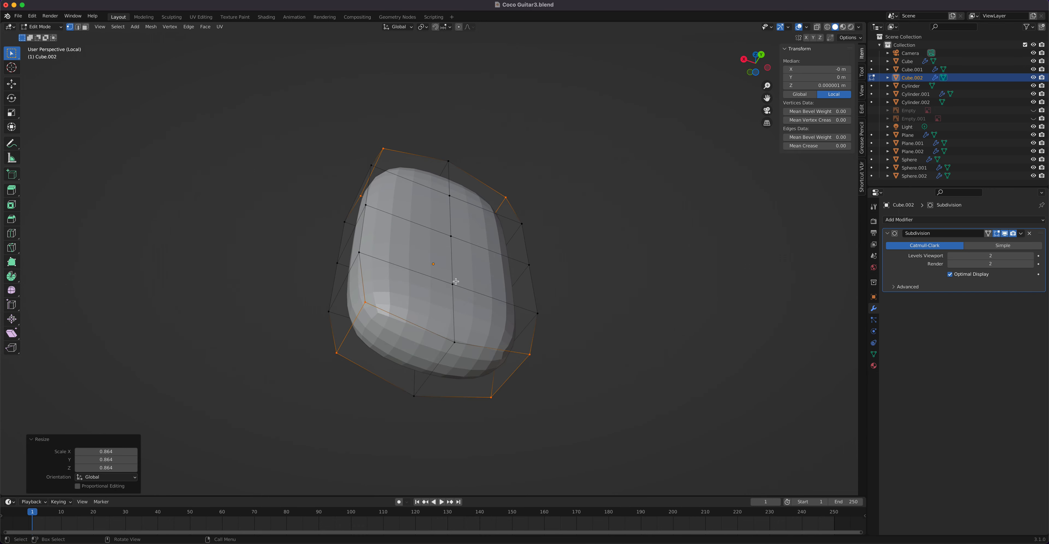
{"action": "middle_click_drag", "start_coordinate": [452, 287], "coordinate": [456, 225]}
{"action": "left_click_drag", "start_coordinate": [395, 204], "coordinate": [470, 358]}
{"action": "middle_click_drag", "start_coordinate": [473, 275], "coordinate": [643, 264]}
{"action": "left_click_drag", "start_coordinate": [402, 259], "coordinate": [437, 336], "text": "shift"}
{"action": "mouse_move", "coordinate": [456, 288]}
{"action": "middle_mouse_down"}
{"action": "mouse_move", "coordinate": [454, 306]}
{"action": "mouse_move", "coordinate": [467, 299]}
{"action": "middle_mouse_up"}
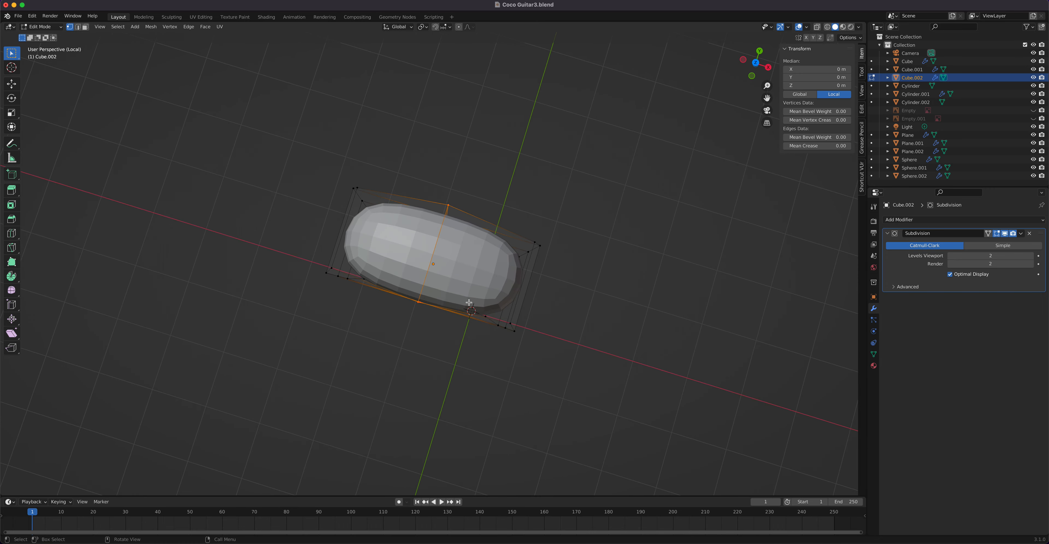
{"action": "key", "text": "s"}
{"action": "key", "text": "y"}
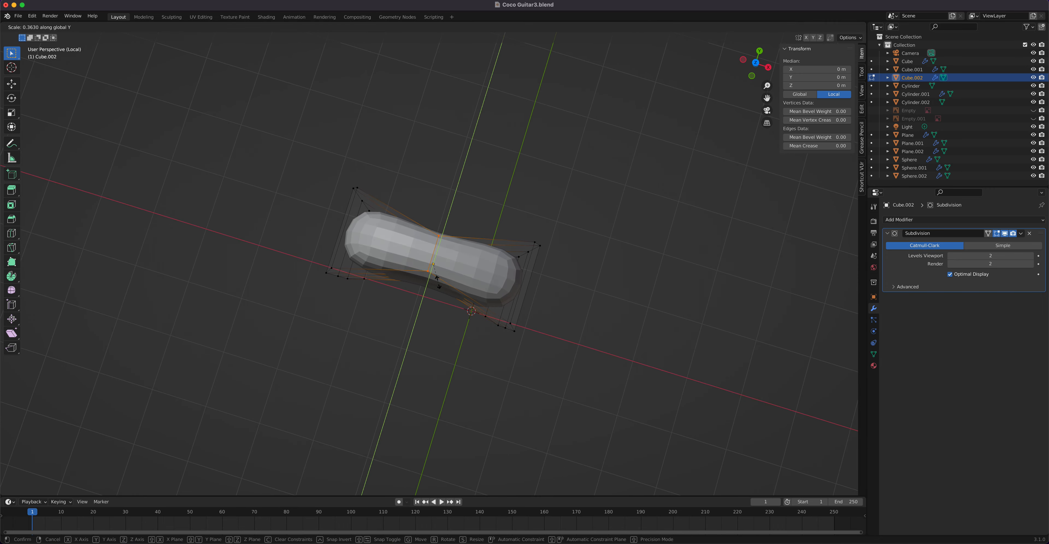
{"action": "left_click", "coordinate": [438, 268]}
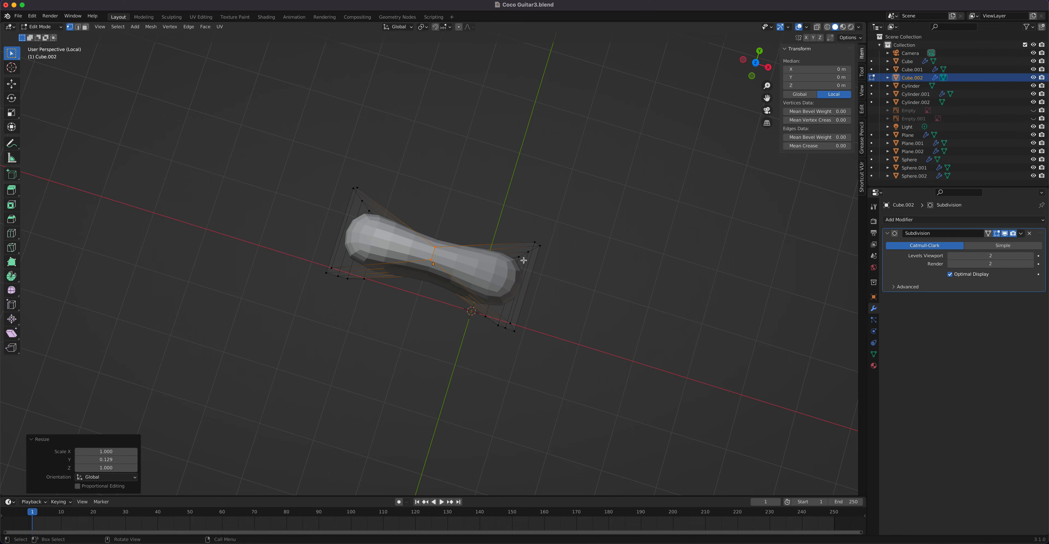
Step: Select the vertex pairs at the knob's four corners and scale them by about 0.170 along Y
{"action": "middle_click_drag", "start_coordinate": [518, 280], "coordinate": [515, 215]}
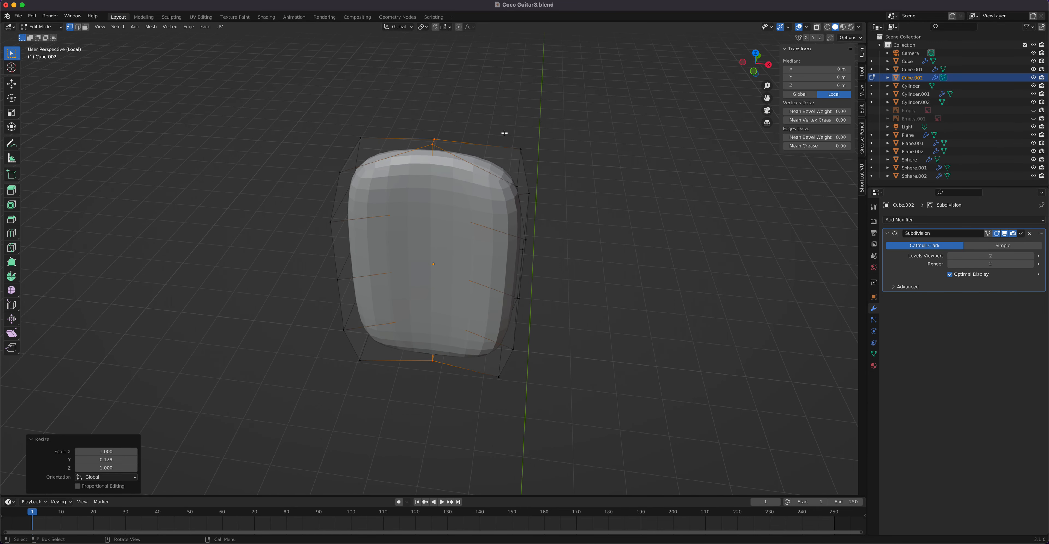
{"action": "left_click", "coordinate": [523, 197]}
{"action": "left_click_drag", "start_coordinate": [333, 130], "coordinate": [372, 175]}
{"action": "middle_click_drag", "start_coordinate": [372, 175], "coordinate": [426, 208]}
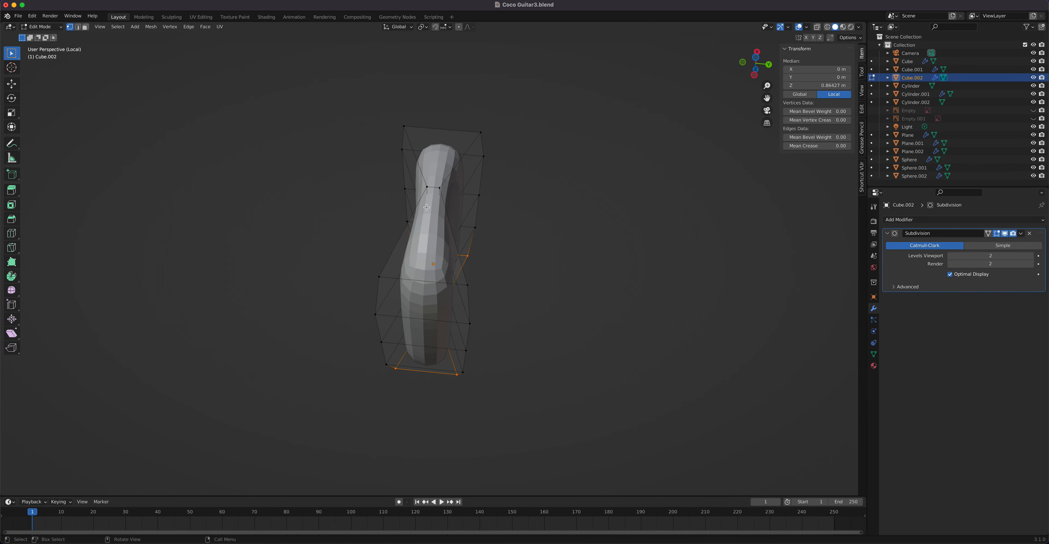
{"action": "left_click_drag", "start_coordinate": [382, 109], "coordinate": [502, 145], "text": "shift"}
{"action": "middle_click_drag", "start_coordinate": [484, 237], "coordinate": [411, 211]}
{"action": "left_click_drag", "start_coordinate": [335, 143], "coordinate": [374, 186], "text": "shift"}
{"action": "middle_click_drag", "start_coordinate": [372, 197], "coordinate": [451, 261]}
{"action": "key", "text": "s"}
{"action": "key", "text": "x"}
{"action": "right_click", "coordinate": [450, 282]}
{"action": "key", "text": "s"}
{"action": "key", "text": "y"}
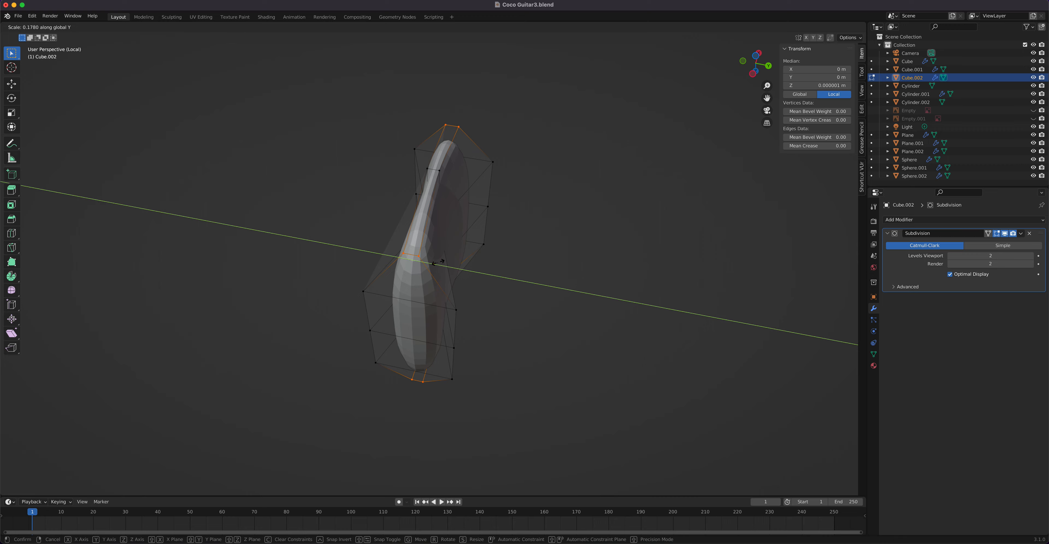
{"action": "left_click", "coordinate": [438, 264]}
Step: Return to Object Mode and shade the knob smooth
{"action": "middle_click_drag", "start_coordinate": [440, 269], "coordinate": [371, 200]}
{"action": "middle_click_drag", "start_coordinate": [430, 273], "coordinate": [451, 240]}
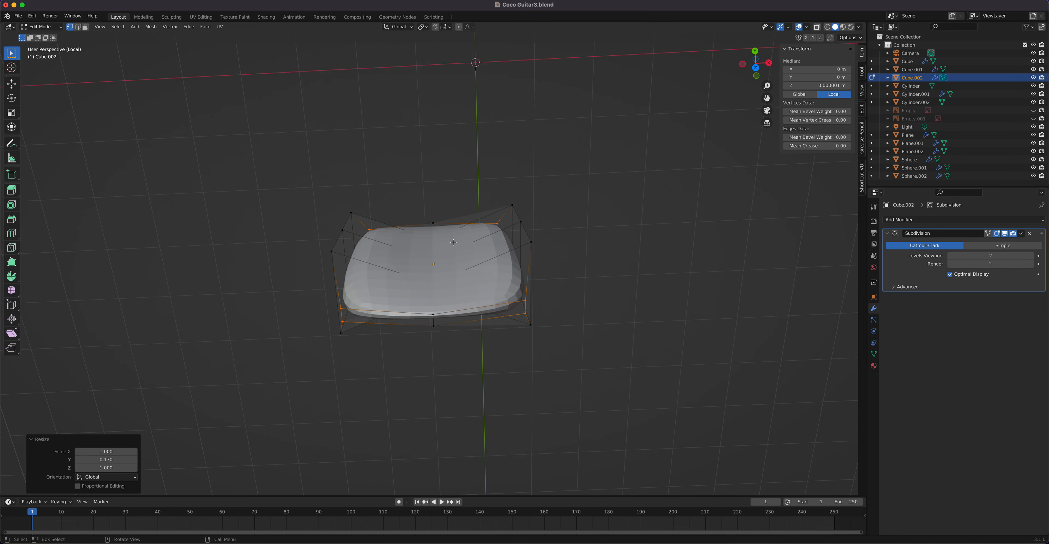
{"action": "key", "text": "Tab"}
{"action": "right_click", "coordinate": [455, 246]}
{"action": "left_click", "coordinate": [452, 241]}
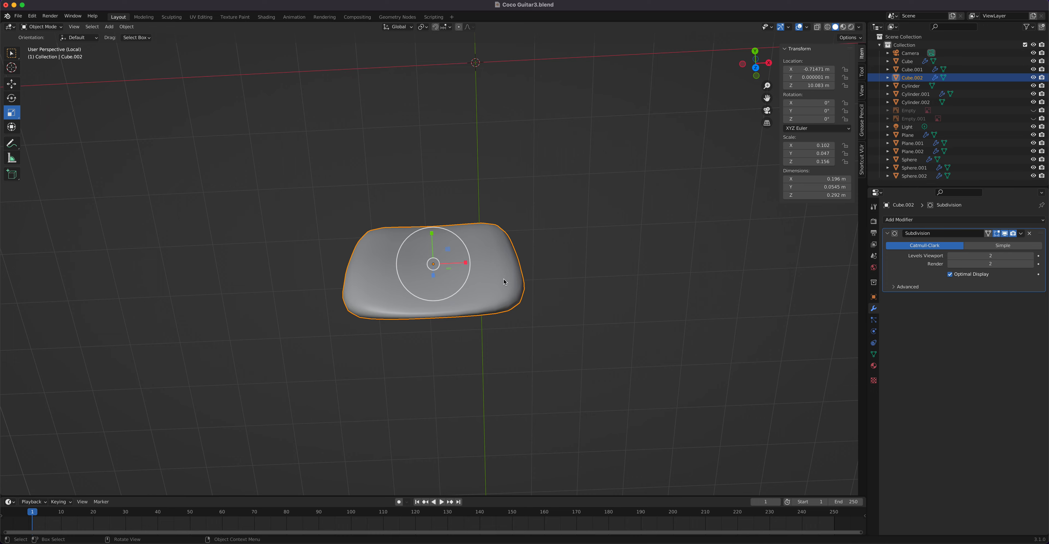
Step: Add two edge loops around the knob's rim, slid by about 0.728 and -0.819 toward the opposite broad faces
{"action": "key", "text": "Tab"}
{"action": "mouse_move", "coordinate": [500, 280]}
{"action": "middle_mouse_down"}
{"action": "mouse_move", "coordinate": [466, 312]}
{"action": "mouse_move", "coordinate": [487, 309]}
{"action": "middle_mouse_up"}
{"action": "key", "text": "ctrl+r"}
{"action": "left_click", "coordinate": [499, 275]}
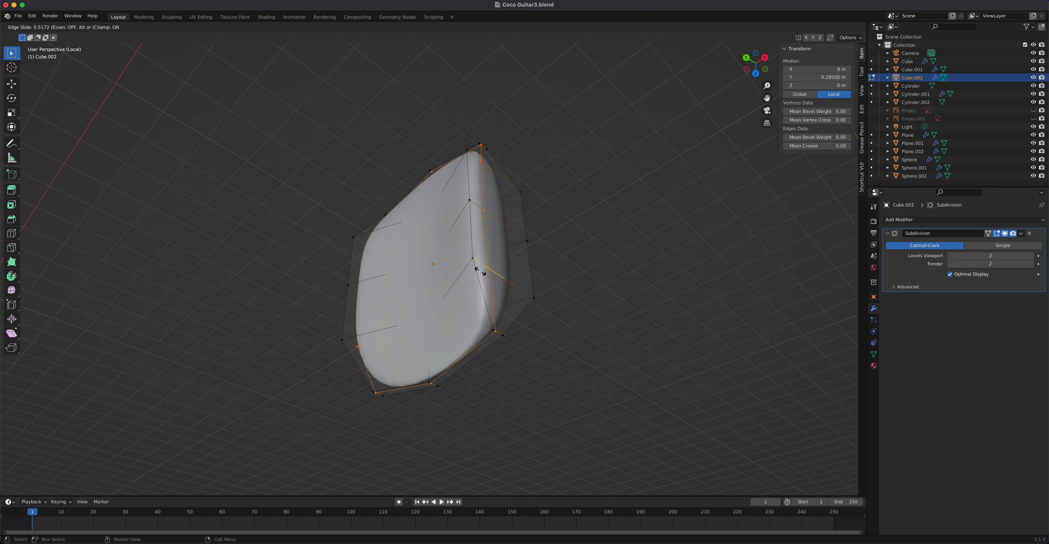
{"action": "left_click", "coordinate": [471, 272]}
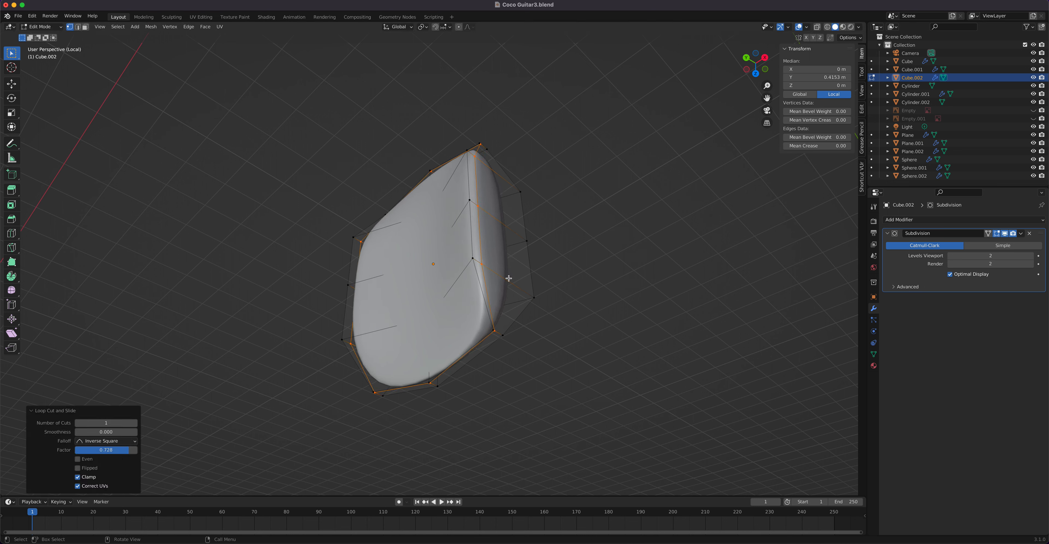
{"action": "key", "text": "ctrl+r"}
{"action": "left_click", "coordinate": [515, 287]}
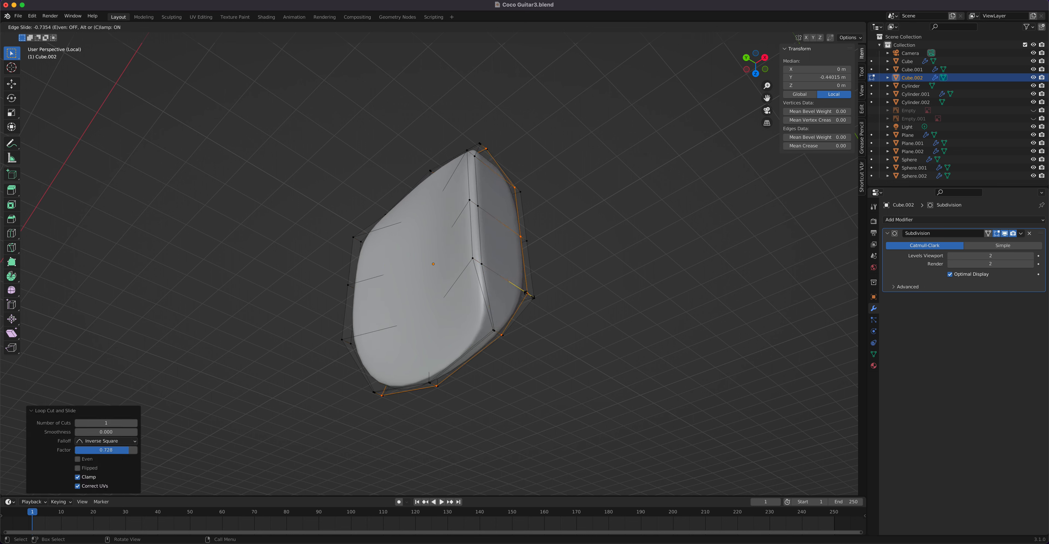
{"action": "left_click", "coordinate": [530, 297]}
Step: Add a centred edge loop around the knob's rim between the two holding loops and scale it by about 1.020
{"action": "middle_click_drag", "start_coordinate": [531, 297], "coordinate": [418, 218]}
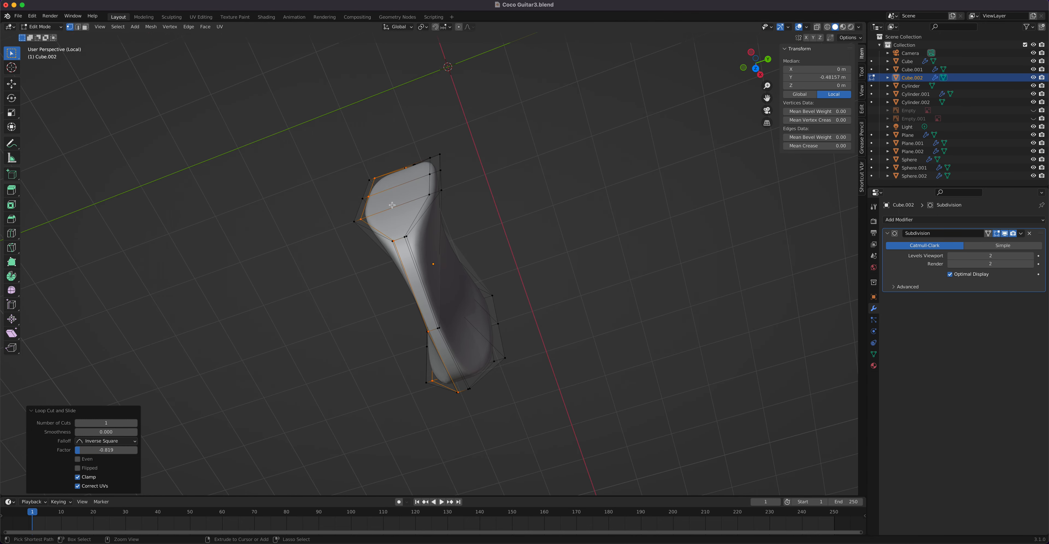
{"action": "key", "text": "ctrl+e"}
{"action": "key", "text": "ctrl+r"}
{"action": "left_click", "coordinate": [399, 206]}
{"action": "right_click", "coordinate": [403, 209]}
{"action": "middle_click_drag", "start_coordinate": [421, 249], "coordinate": [425, 261]}
{"action": "key", "text": "s"}
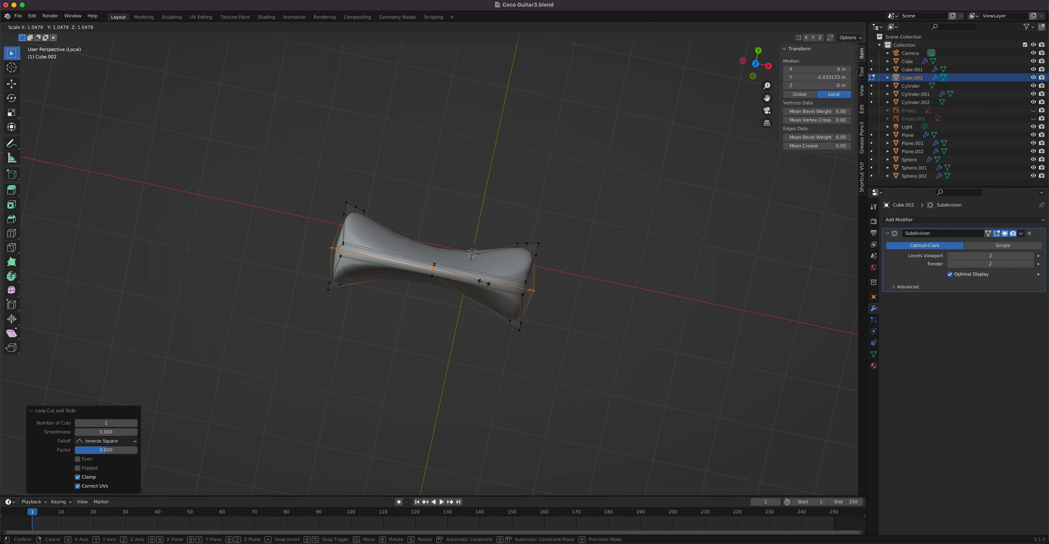
{"action": "left_click", "coordinate": [482, 282]}
Step: Scale the rim's centre edge loop by about 1.064 along X
{"action": "middle_click_drag", "start_coordinate": [482, 282], "coordinate": [466, 314]}
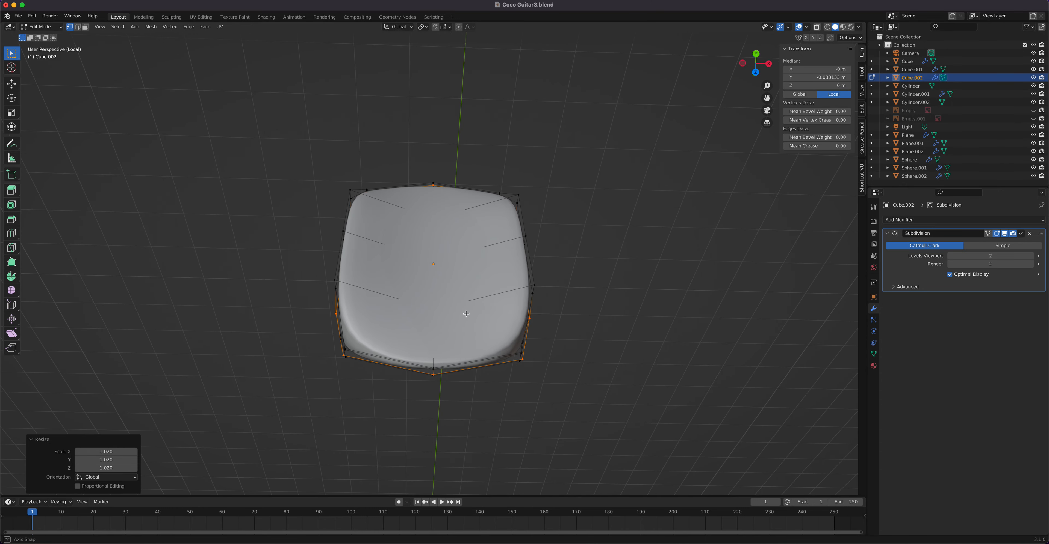
{"action": "key", "text": "s"}
{"action": "key", "text": "x"}
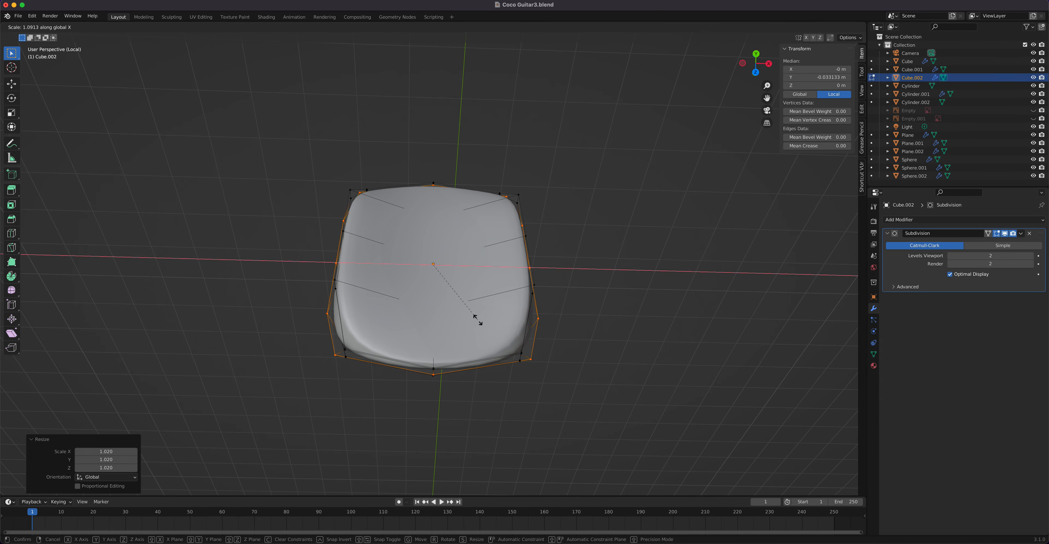
{"action": "left_click", "coordinate": [475, 320]}
Step: Select the two edge loops bordering the knob's front and back broad faces
{"action": "middle_click_drag", "start_coordinate": [474, 320], "coordinate": [478, 246]}
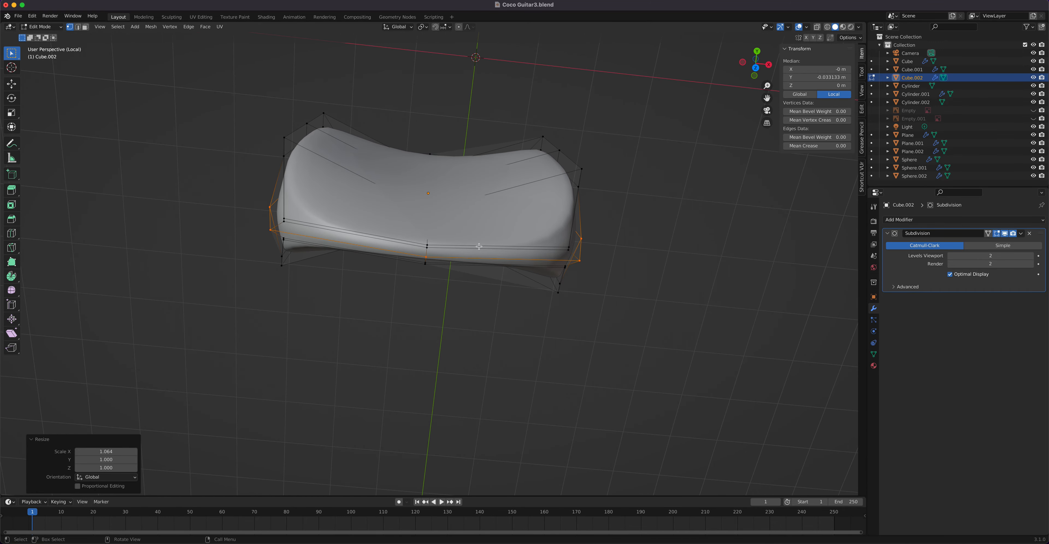
{"action": "key", "text": "2"}
{"action": "left_click", "coordinate": [478, 247], "text": "alt"}
{"action": "left_click", "coordinate": [465, 267], "text": "alt+shift"}
{"action": "middle_click_drag", "start_coordinate": [465, 268], "coordinate": [507, 226]}
{"action": "scroll", "coordinate": [338, 191], "scroll_direction": "down", "scroll_amount": 20, "text": "alt"}
{"action": "scroll", "coordinate": [507, 227], "scroll_direction": "up", "scroll_amount": 5}
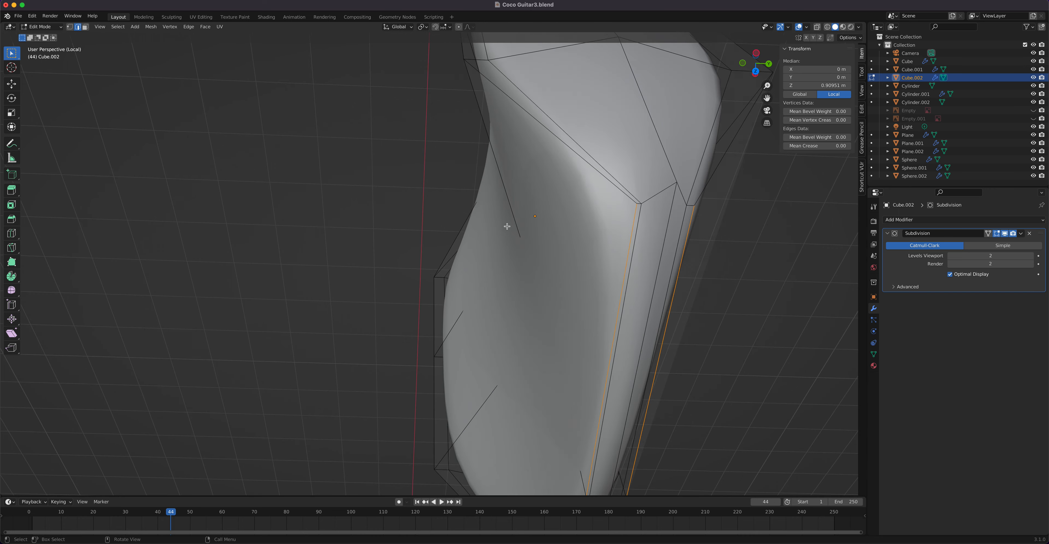
{"action": "left_click", "coordinate": [627, 197], "text": "alt+shift"}
{"action": "left_click", "coordinate": [705, 194], "text": "alt"}
{"action": "middle_click_drag", "start_coordinate": [702, 187], "coordinate": [457, 283]}
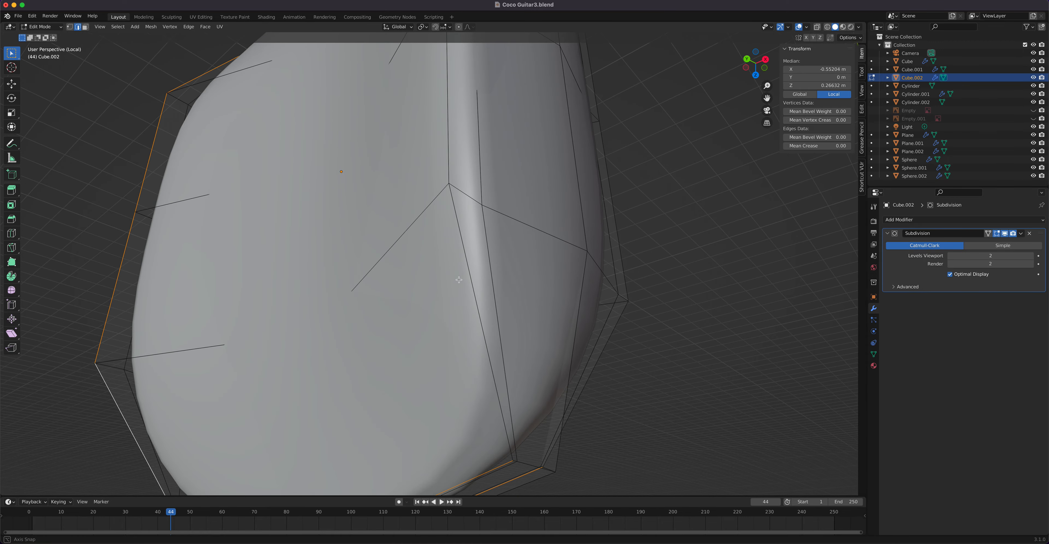
{"action": "left_click", "coordinate": [470, 283], "text": "alt+shift"}
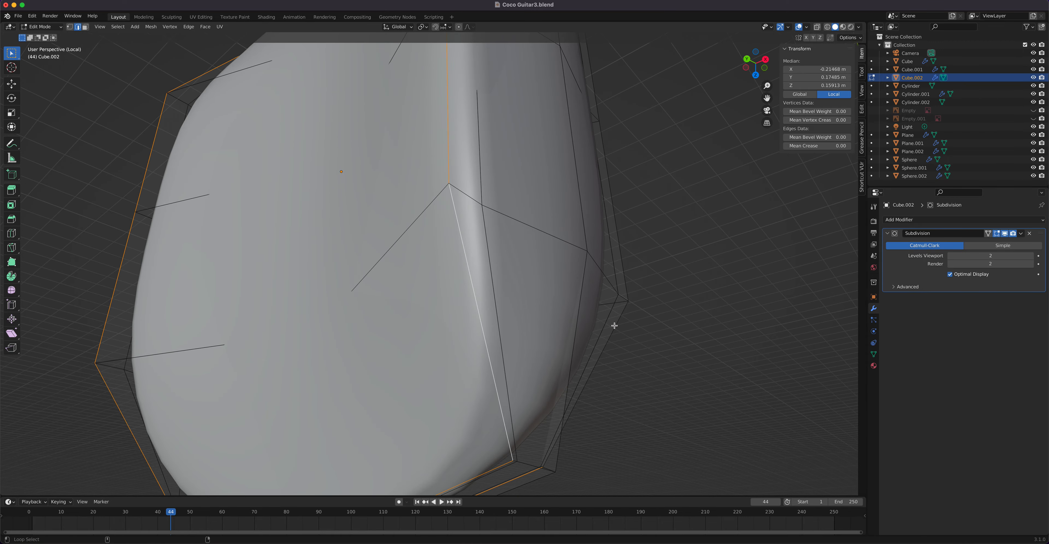
{"action": "middle_click_drag", "start_coordinate": [561, 295], "coordinate": [478, 262]}
{"action": "middle_click_drag", "start_coordinate": [404, 233], "coordinate": [427, 243]}
{"action": "scroll", "coordinate": [426, 243], "scroll_direction": "down", "scroll_amount": 3}
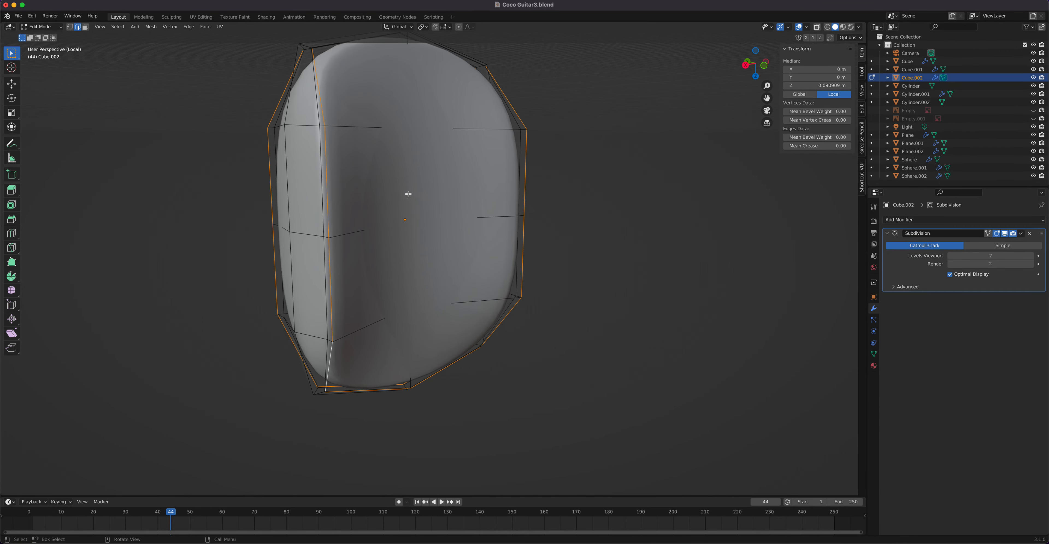
{"action": "middle_click_drag", "start_coordinate": [377, 145], "coordinate": [382, 201]}
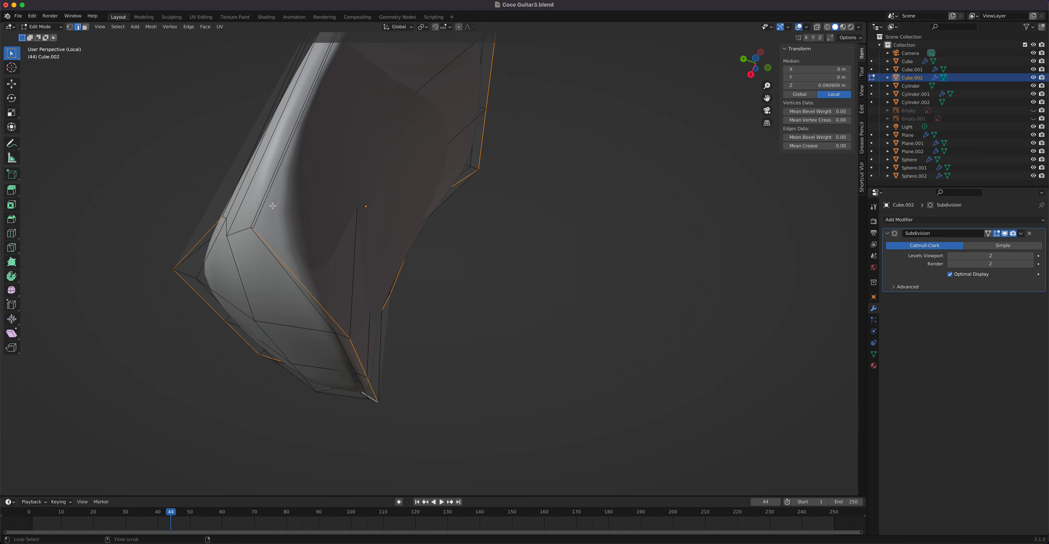
{"action": "left_click", "coordinate": [261, 210], "text": "alt"}
{"action": "left_click", "coordinate": [232, 203], "text": "alt"}
{"action": "middle_click_drag", "start_coordinate": [232, 203], "coordinate": [339, 201]}
{"action": "middle_click_drag", "start_coordinate": [546, 259], "coordinate": [565, 217]}
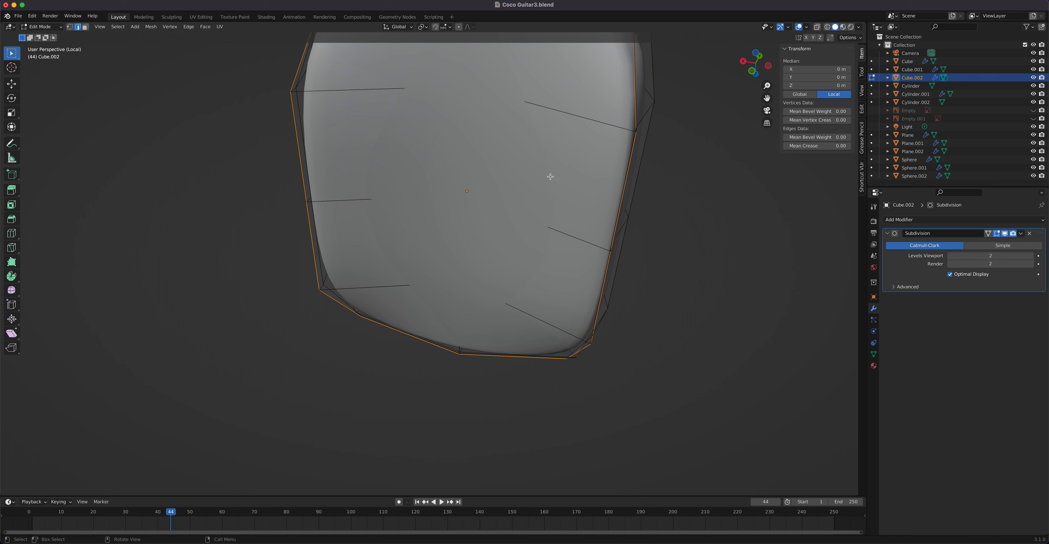
Step: Scale the selected broad-face loops by about 0.853 overall and by about 1.194 along Y
{"action": "key", "text": "s"}
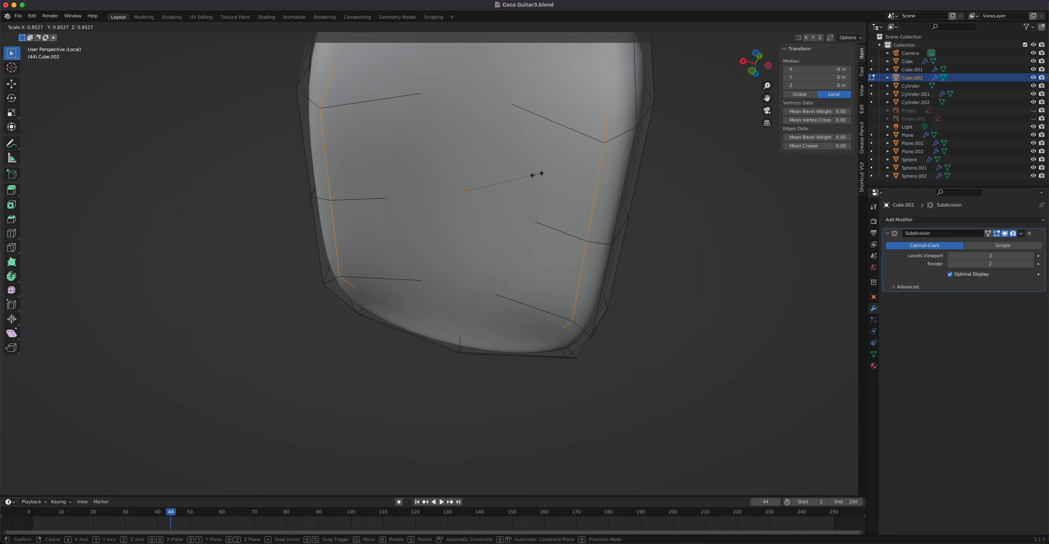
{"action": "left_click", "coordinate": [537, 175]}
{"action": "middle_click_drag", "start_coordinate": [536, 175], "coordinate": [523, 273]}
{"action": "key", "text": "s"}
{"action": "key", "text": "y"}
{"action": "left_click", "coordinate": [551, 284]}
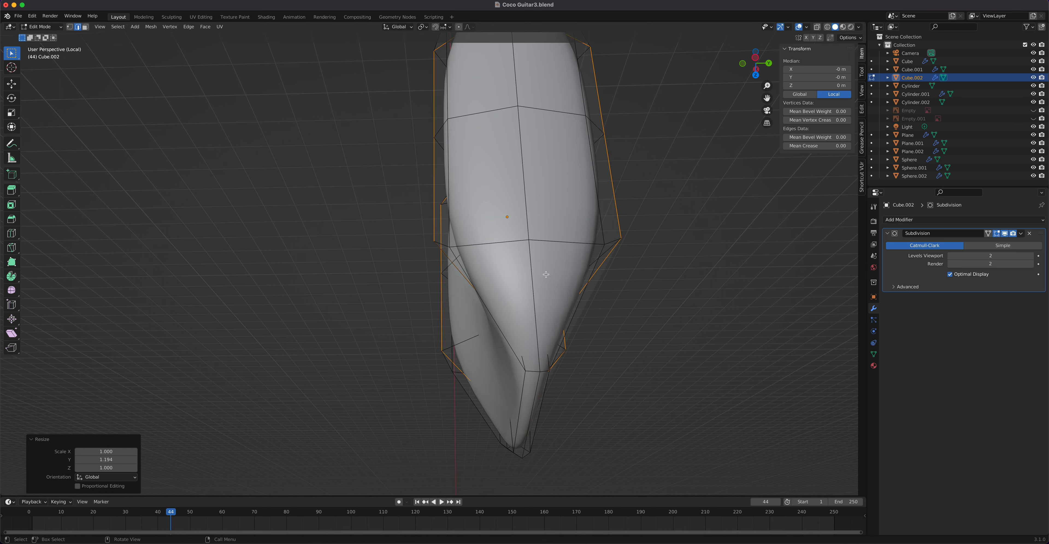
Step: Turn off the Subdivision modifier's Edit Mode display and select the loop edges along one short end of the knob
{"action": "scroll", "coordinate": [545, 275], "scroll_direction": "down", "scroll_amount": 3}
{"action": "middle_click_drag", "start_coordinate": [515, 256], "coordinate": [454, 375]}
{"action": "key", "text": "Tab"}
{"action": "key", "text": "Tab"}
{"action": "left_click", "coordinate": [407, 347]}
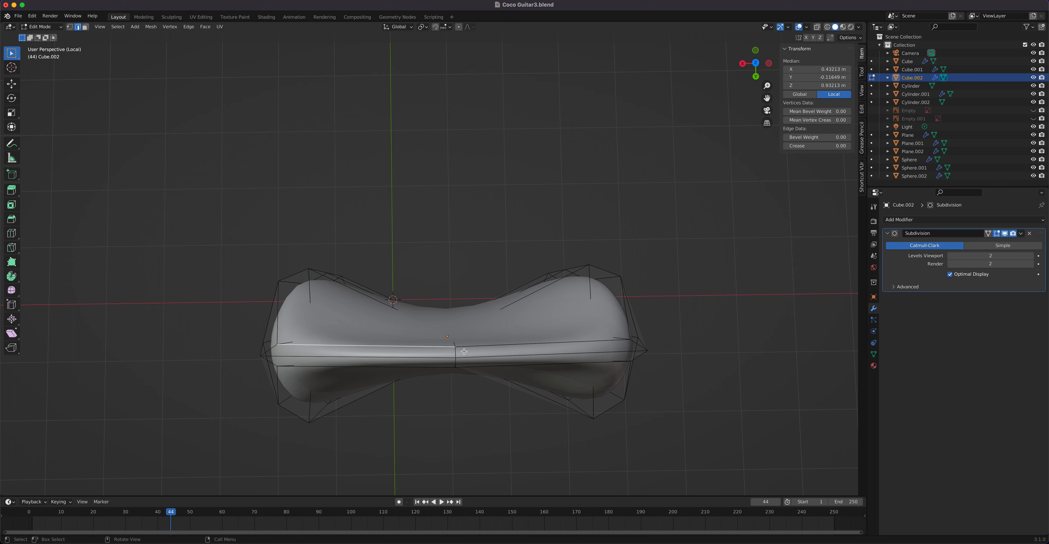
{"action": "left_click", "coordinate": [539, 343], "text": "shift"}
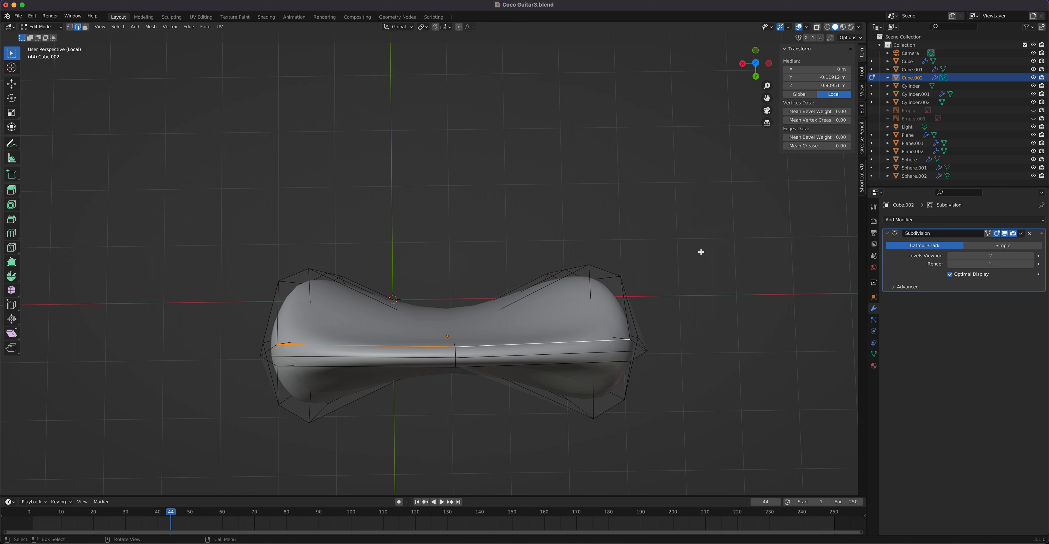
{"action": "left_click", "coordinate": [1004, 233]}
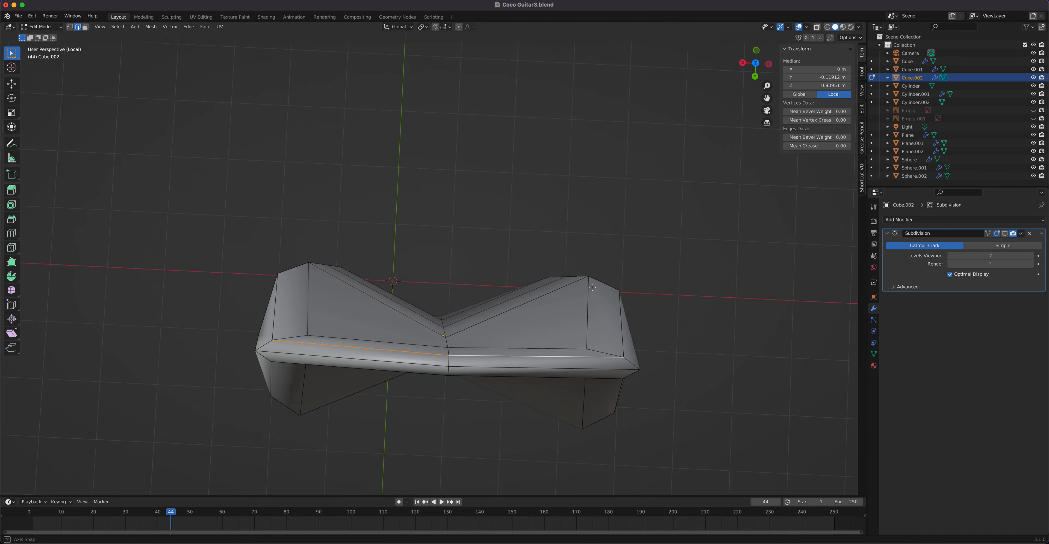
{"action": "middle_click_drag", "start_coordinate": [585, 284], "coordinate": [555, 346]}
{"action": "left_click", "coordinate": [447, 392], "text": "shift"}
{"action": "left_click", "coordinate": [374, 371], "text": "shift"}
Step: Add the remaining edges of the knob's loops along both short ends to the selection
{"action": "middle_click_drag", "start_coordinate": [374, 371], "coordinate": [471, 288]}
{"action": "left_click", "coordinate": [485, 280], "text": "shift"}
{"action": "left_click", "coordinate": [491, 300], "text": "shift"}
{"action": "left_click", "coordinate": [402, 298], "text": "shift"}
{"action": "left_click", "coordinate": [386, 272], "text": "shift"}
{"action": "middle_click_drag", "start_coordinate": [386, 272], "coordinate": [522, 384]}
{"action": "left_click", "coordinate": [489, 334], "text": "shift"}
{"action": "left_click", "coordinate": [485, 327], "text": "shift"}
{"action": "left_click", "coordinate": [379, 335], "text": "shift"}
{"action": "middle_click_drag", "start_coordinate": [393, 342], "coordinate": [489, 416]}
{"action": "left_click", "coordinate": [508, 434], "text": "shift"}
{"action": "left_click", "coordinate": [492, 412], "text": "shift"}
{"action": "left_click", "coordinate": [375, 429], "text": "shift"}
{"action": "left_click", "coordinate": [371, 455], "text": "shift"}
{"action": "middle_click_drag", "start_coordinate": [431, 416], "coordinate": [345, 296]}
Step: Try to flatten the selected end edges by scaling them to 0 along Z
{"action": "key", "text": "s"}
{"action": "key", "text": "z"}
{"action": "key", "text": "0"}
{"action": "key", "text": "Return"}
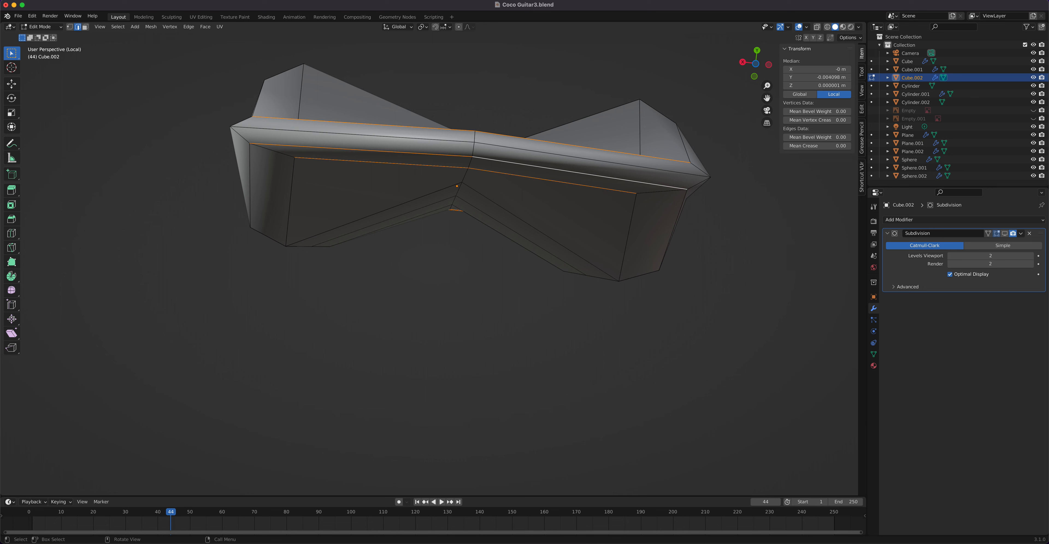
Step: Scale the selected end edges by about 2.319 along Y and turn the Subdivision's Edit Mode display back on
{"action": "key", "text": "s"}
{"action": "key", "text": "y"}
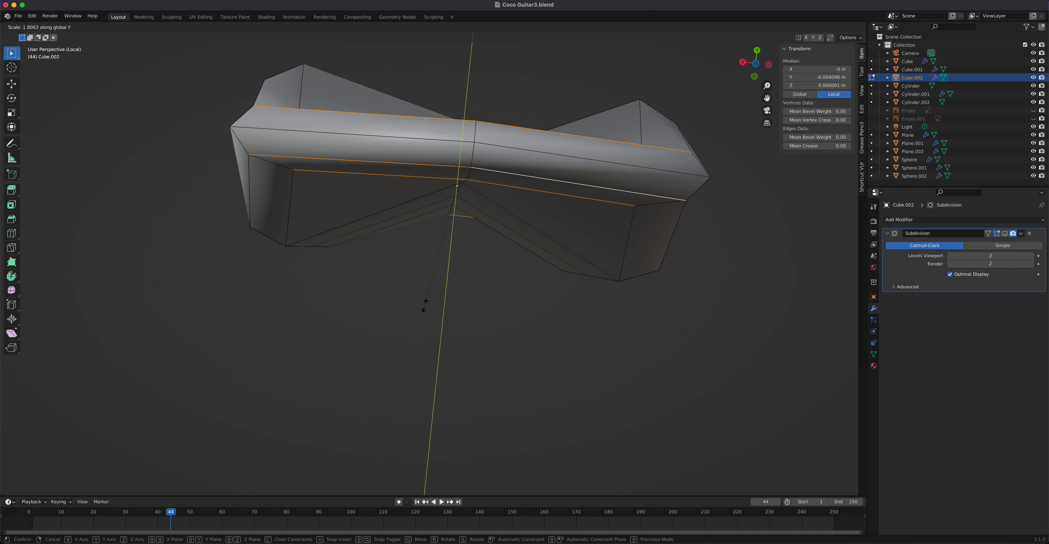
{"action": "left_click", "coordinate": [432, 337]}
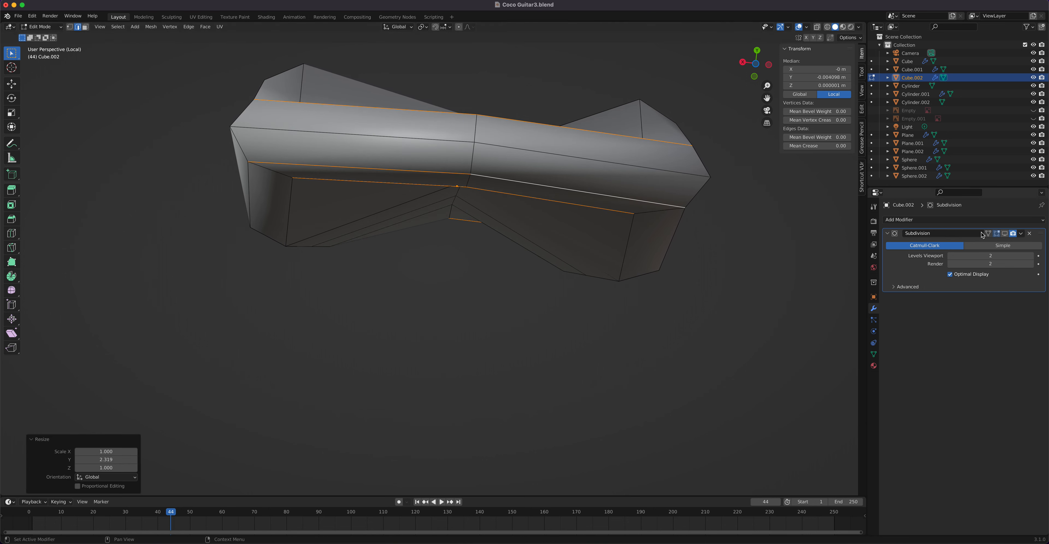
{"action": "left_click", "coordinate": [1005, 234]}
Step: Scale the knob by about 0.851 along Z in Object Mode and leave local view
{"action": "middle_click_drag", "start_coordinate": [468, 240], "coordinate": [606, 240]}
{"action": "key", "text": "Tab"}
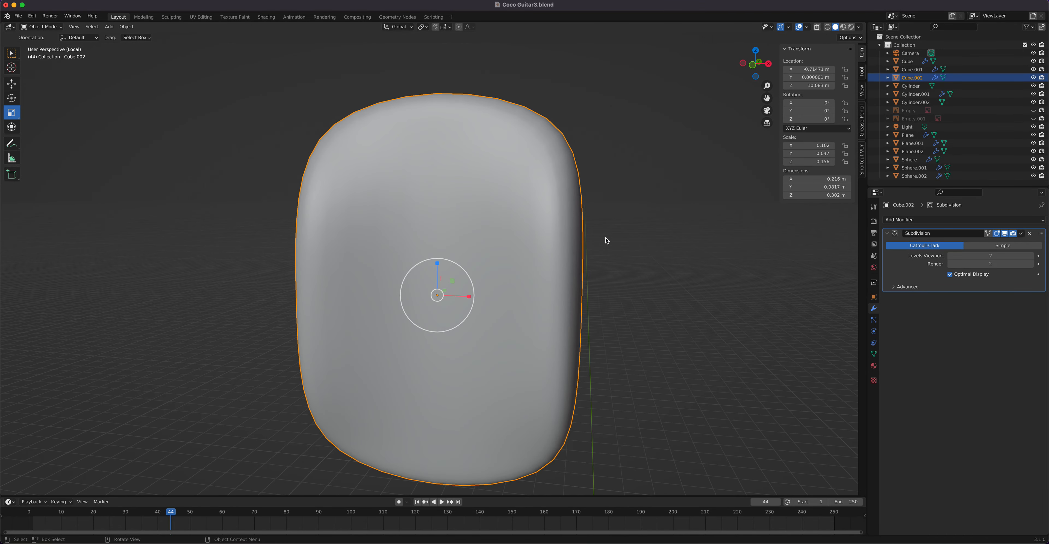
{"action": "key", "text": "KP_1"}
{"action": "scroll", "coordinate": [605, 241], "scroll_direction": "down", "scroll_amount": 4}
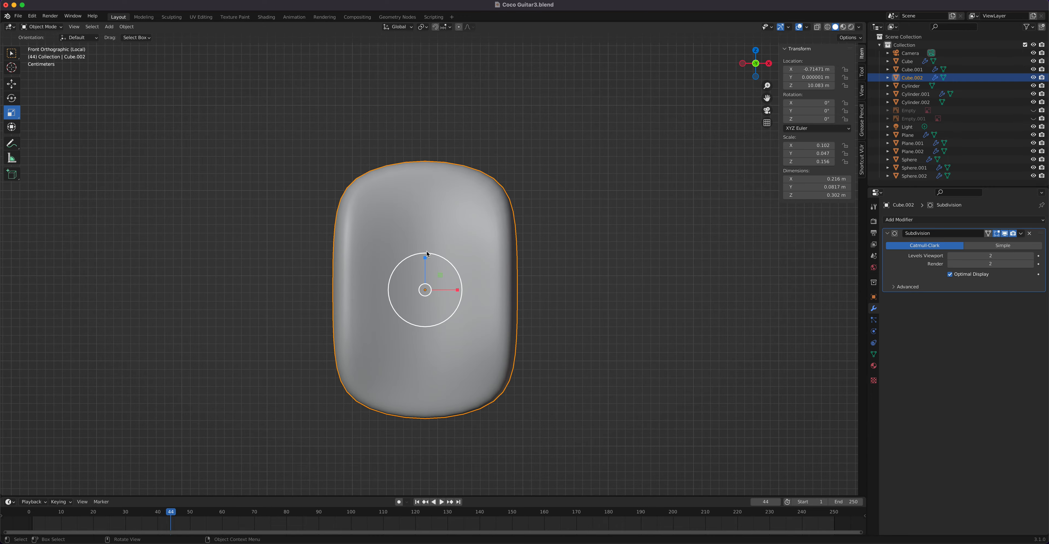
{"action": "left_click_drag", "start_coordinate": [424, 257], "coordinate": [424, 264]}
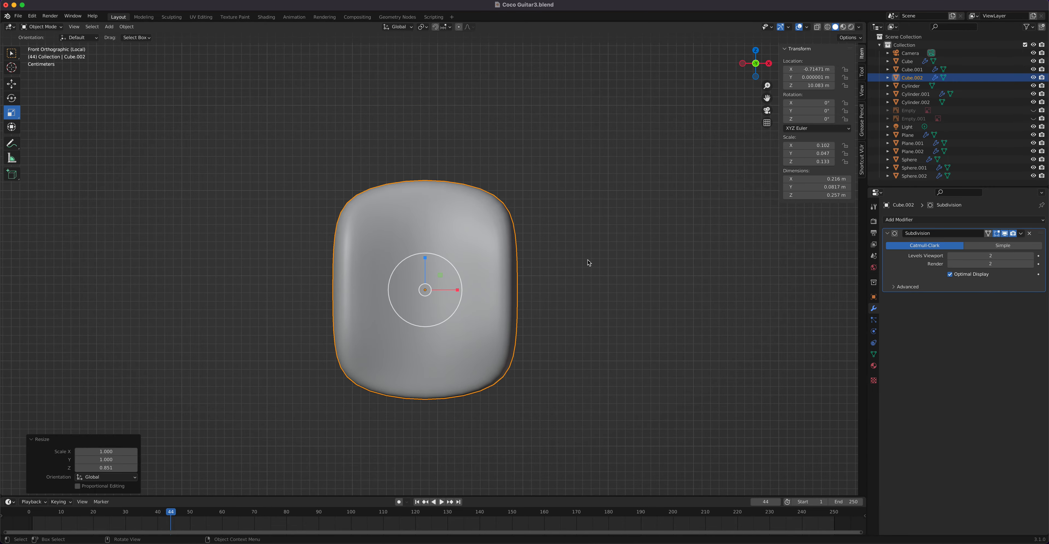
{"action": "key", "text": "KP_Divide"}
Step: Enter Edit Mode with X-ray enabled and select the vertices at the knob's four corners from the back view
{"action": "middle_click_drag", "start_coordinate": [233, 224], "coordinate": [292, 219]}
{"action": "key", "text": "ctrl+KP_1"}
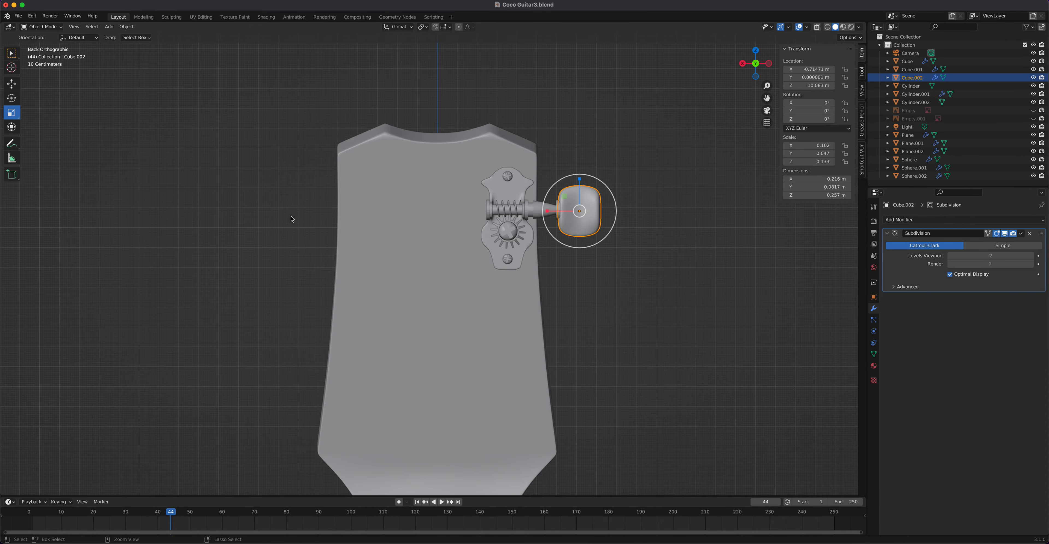
{"action": "scroll", "coordinate": [475, 227], "scroll_direction": "up", "scroll_amount": 4}
{"action": "scroll", "coordinate": [506, 229], "scroll_direction": "up", "scroll_amount": 3}
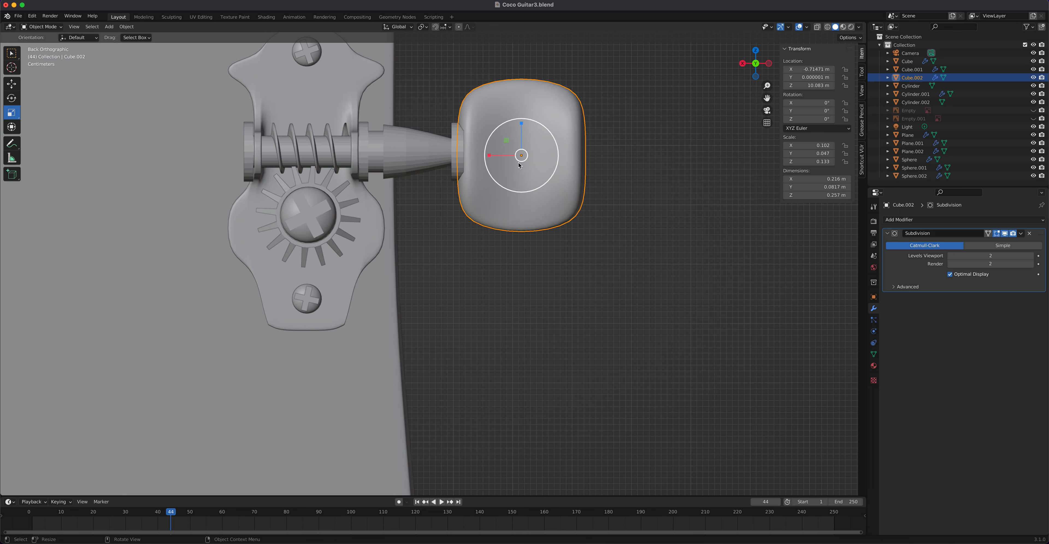
{"action": "key", "text": "Tab"}
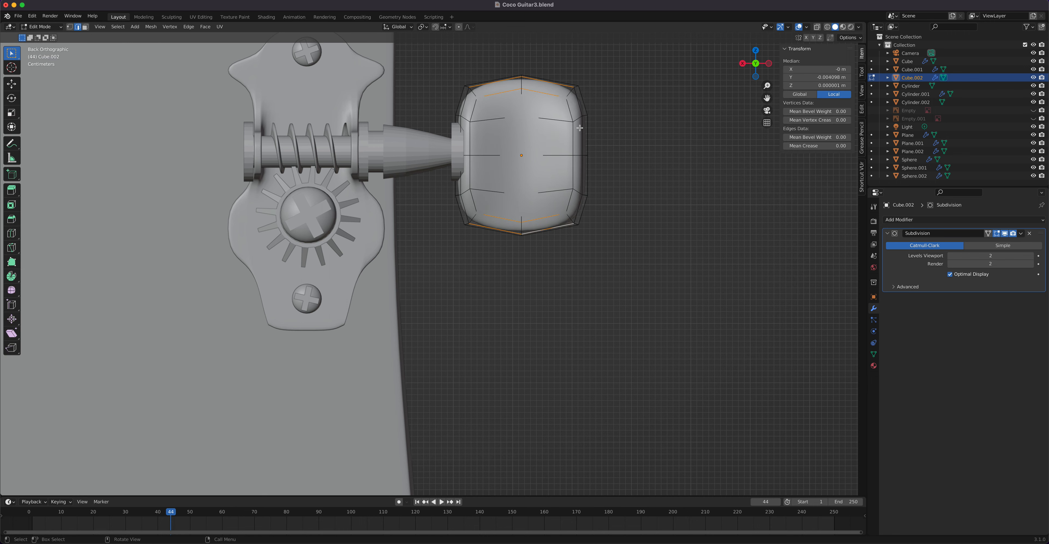
{"action": "scroll", "coordinate": [578, 127], "scroll_direction": "up", "scroll_amount": 1}
{"action": "middle_click_drag", "start_coordinate": [579, 127], "coordinate": [580, 228], "text": "shift"}
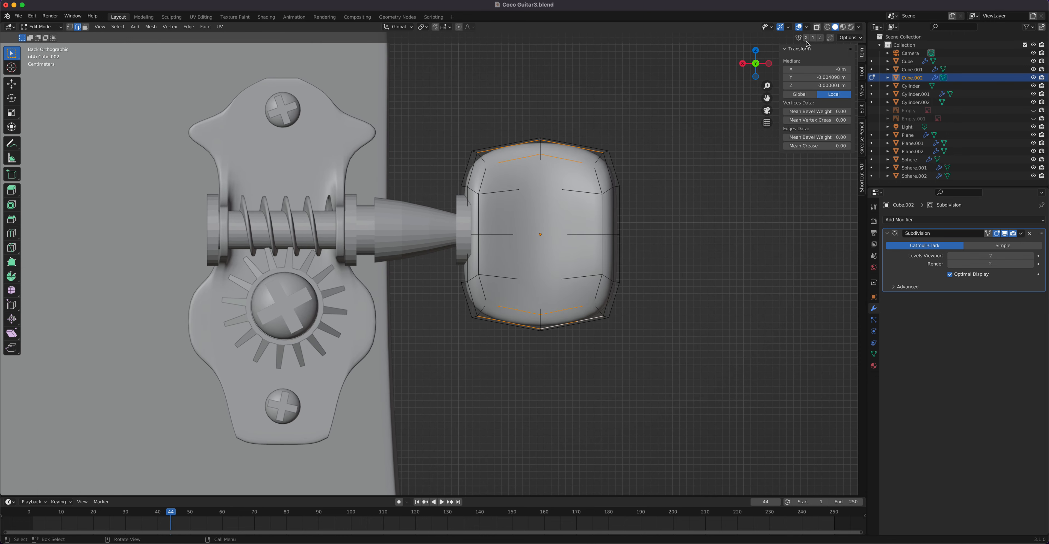
{"action": "left_click", "coordinate": [816, 27]}
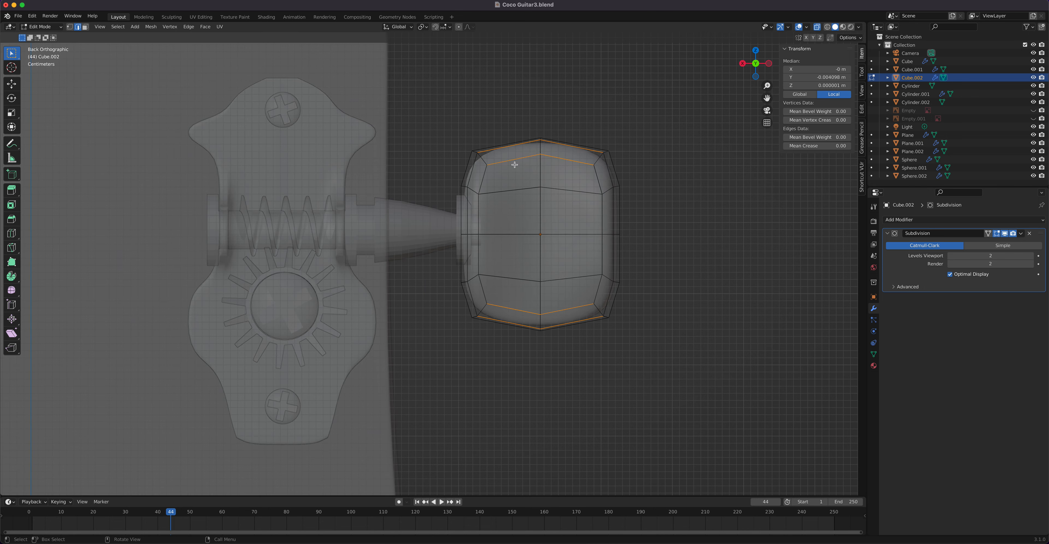
{"action": "key", "text": "1"}
{"action": "left_click_drag", "start_coordinate": [443, 136], "coordinate": [500, 167]}
{"action": "left_click_drag", "start_coordinate": [576, 130], "coordinate": [612, 169]}
{"action": "left_click_drag", "start_coordinate": [586, 294], "coordinate": [625, 332], "text": "shift"}
{"action": "left_click_drag", "start_coordinate": [459, 299], "coordinate": [505, 336], "text": "shift"}
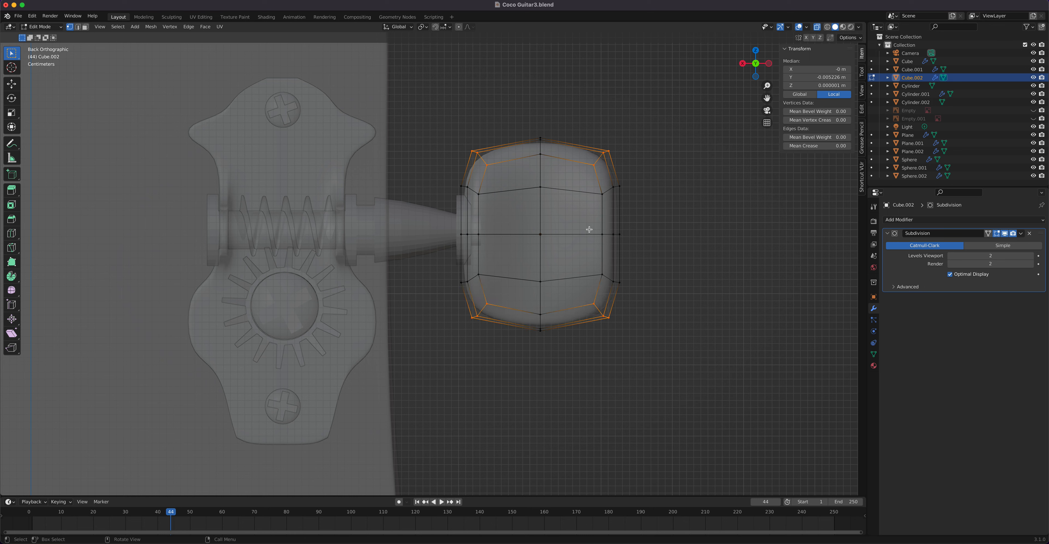
Step: Scale the knob's corner vertices by about 0.697 along X and 0.957 along Z, and return to Object Mode
{"action": "key", "text": "s"}
{"action": "key", "text": "x"}
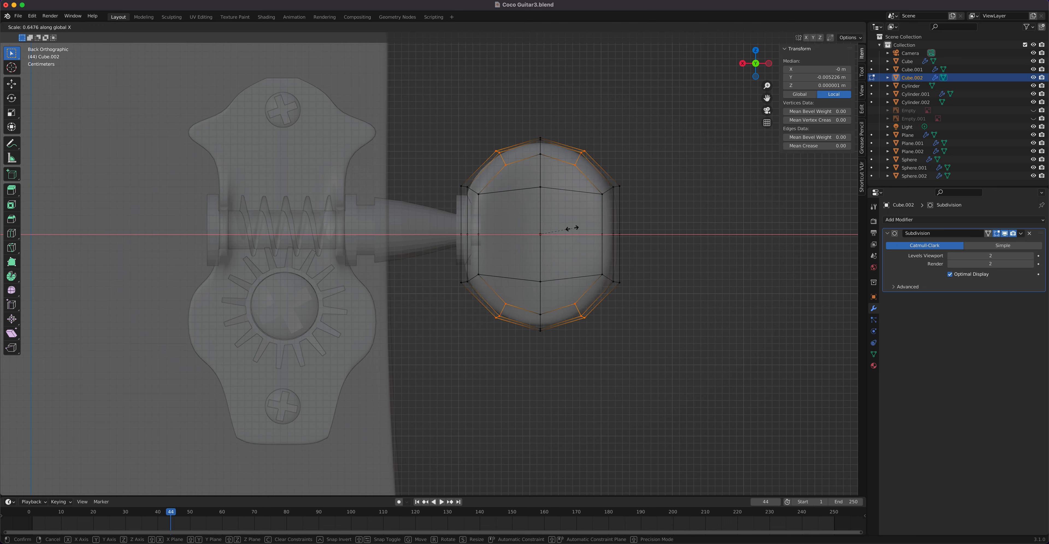
{"action": "left_click", "coordinate": [575, 228]}
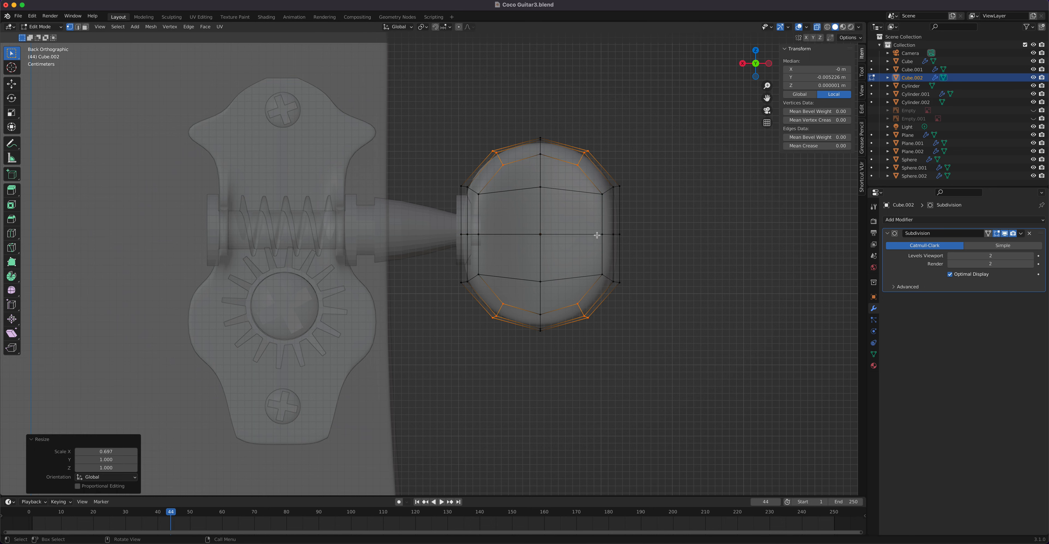
{"action": "key", "text": "s"}
{"action": "key", "text": "z"}
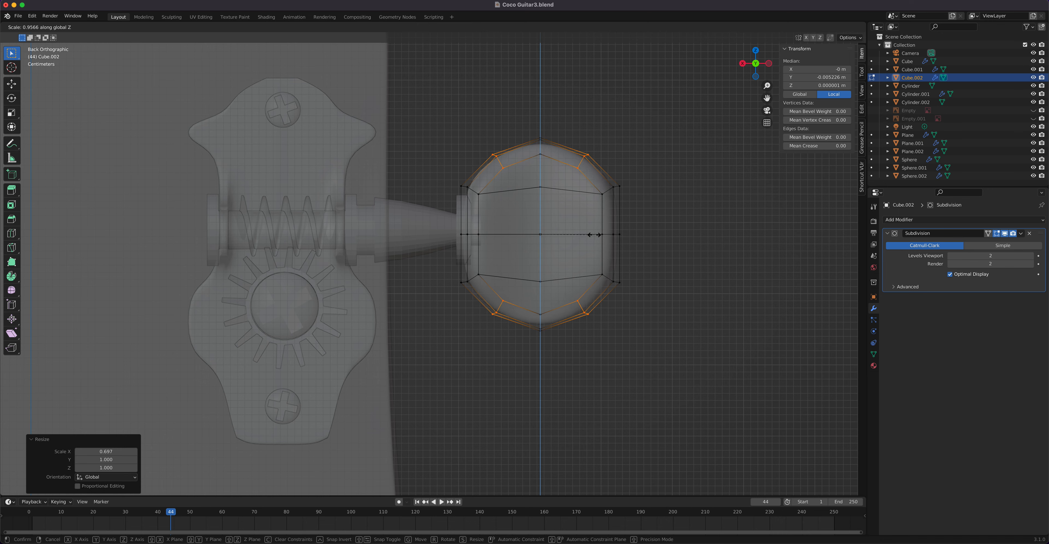
{"action": "left_click", "coordinate": [595, 244]}
{"action": "key", "text": "Tab"}
{"action": "mouse_move", "coordinate": [595, 244]}
{"action": "middle_mouse_down"}
{"action": "mouse_move", "coordinate": [589, 233]}
{"action": "mouse_move", "coordinate": [584, 257]}
{"action": "middle_mouse_up"}
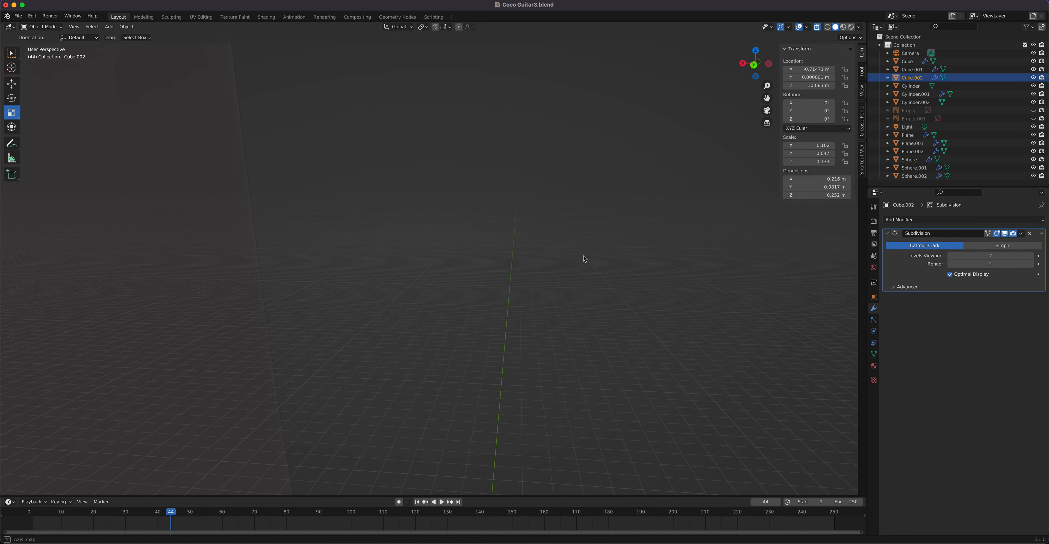
Step: Move the knob about -0.0155 m along X, away from the shaft's end collar
{"action": "key", "text": "ctrl+KP_1"}
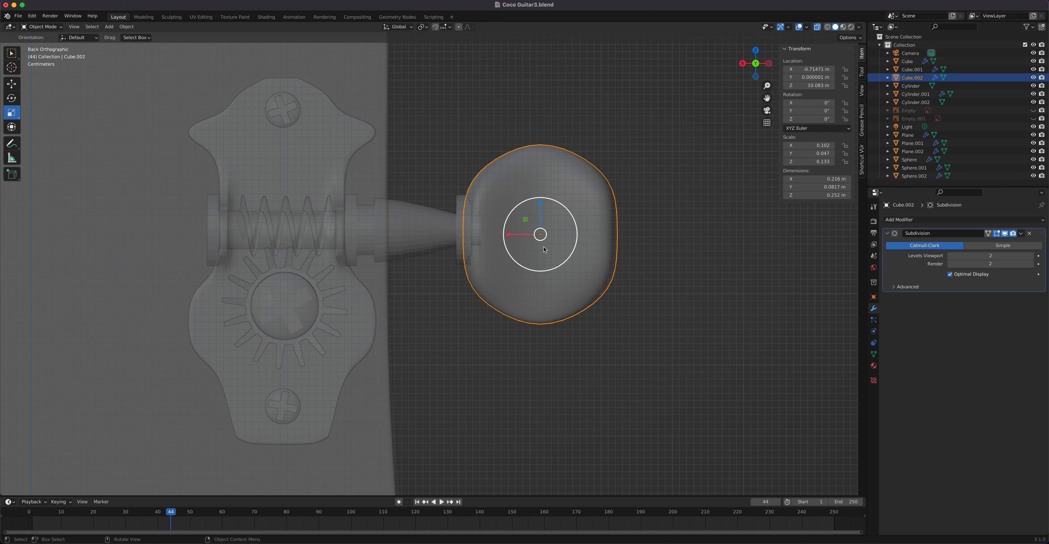
{"action": "key", "text": "g"}
{"action": "key", "text": "x"}
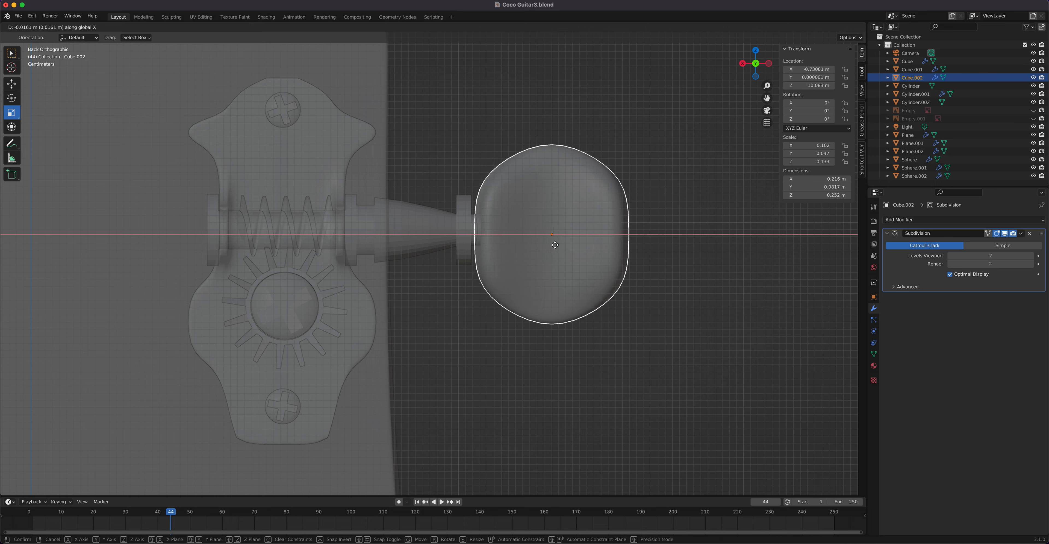
{"action": "left_click", "coordinate": [553, 245]}
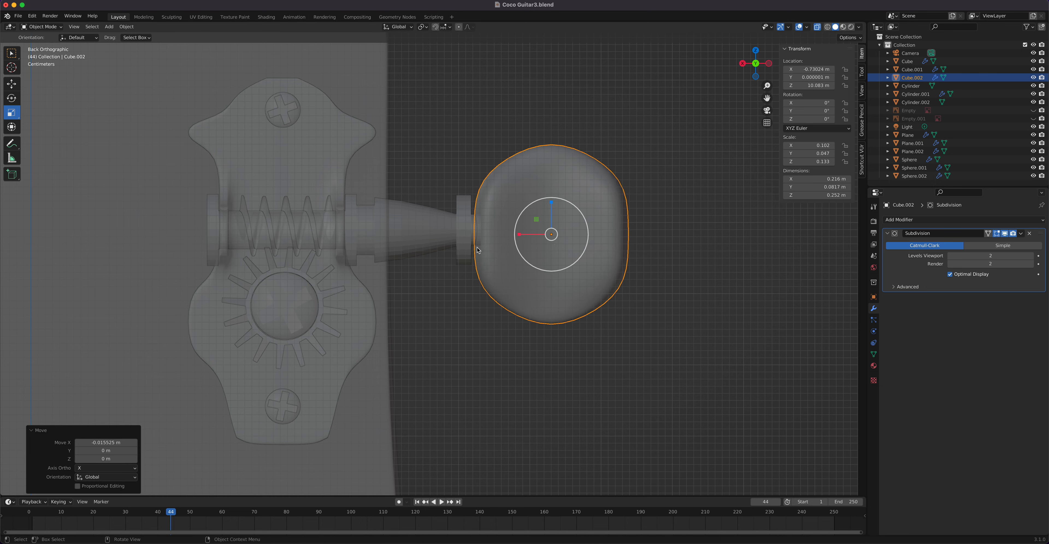
{"action": "key", "text": "Tab"}
{"action": "key", "text": "Tab"}
Step: Shade the worm shaft smooth and enable Auto Smooth on it with a 30° angle
{"action": "left_click", "coordinate": [284, 240]}
{"action": "right_click", "coordinate": [464, 242]}
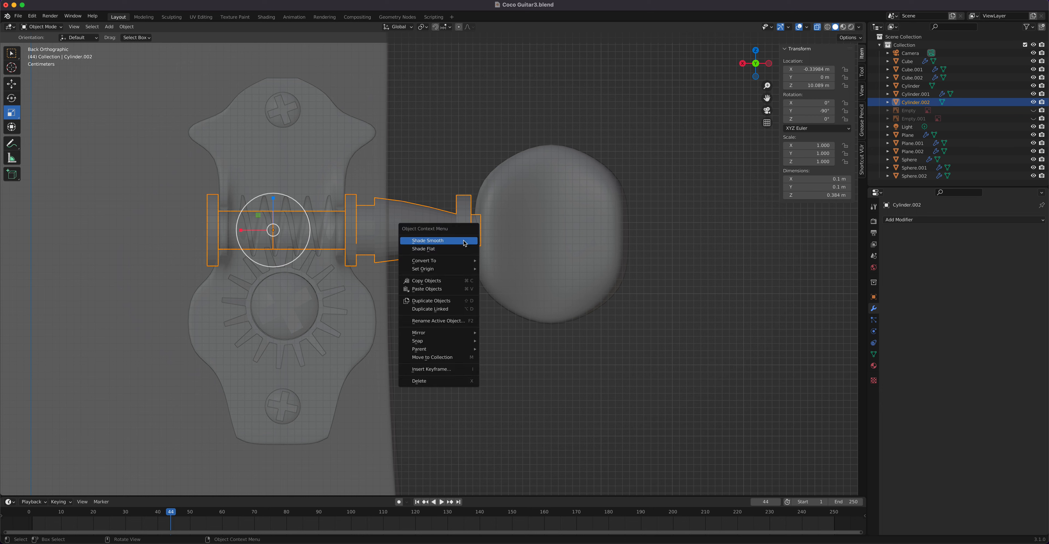
{"action": "left_click", "coordinate": [464, 241]}
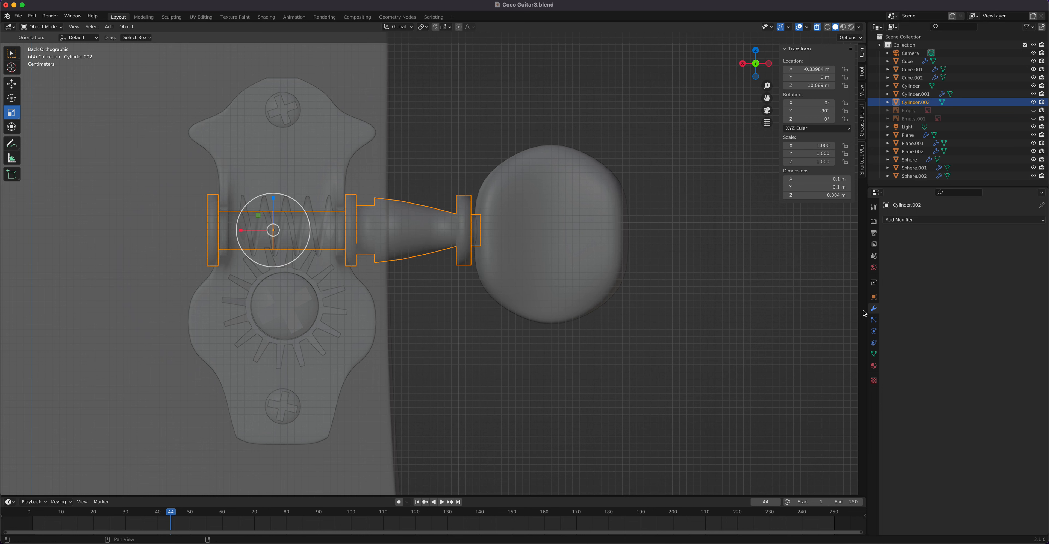
{"action": "left_click", "coordinate": [873, 355]}
{"action": "left_click", "coordinate": [948, 391]}
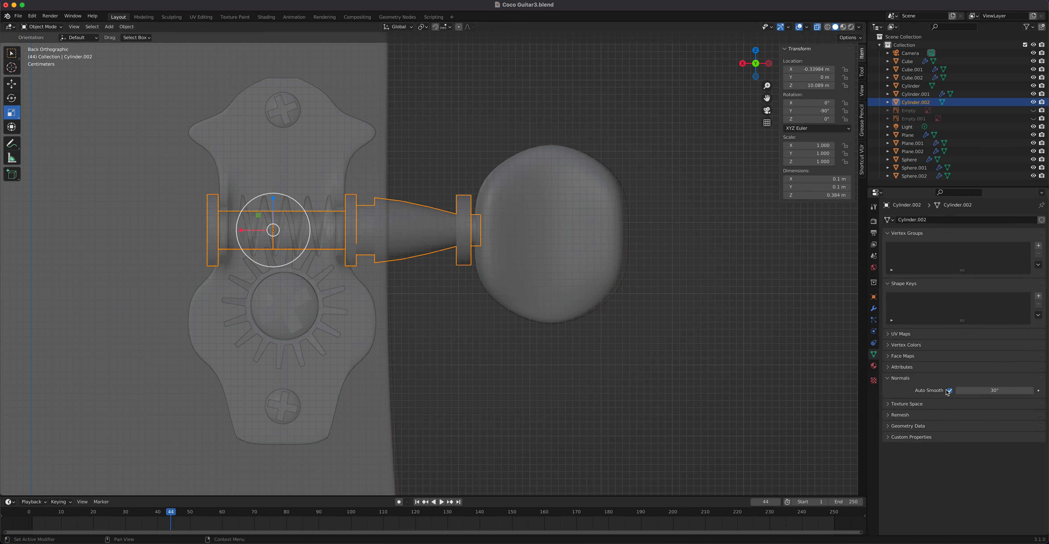
{"action": "scroll", "coordinate": [449, 272], "scroll_direction": "down", "scroll_amount": 3}
{"action": "scroll", "coordinate": [449, 272], "scroll_direction": "down", "scroll_amount": 1}
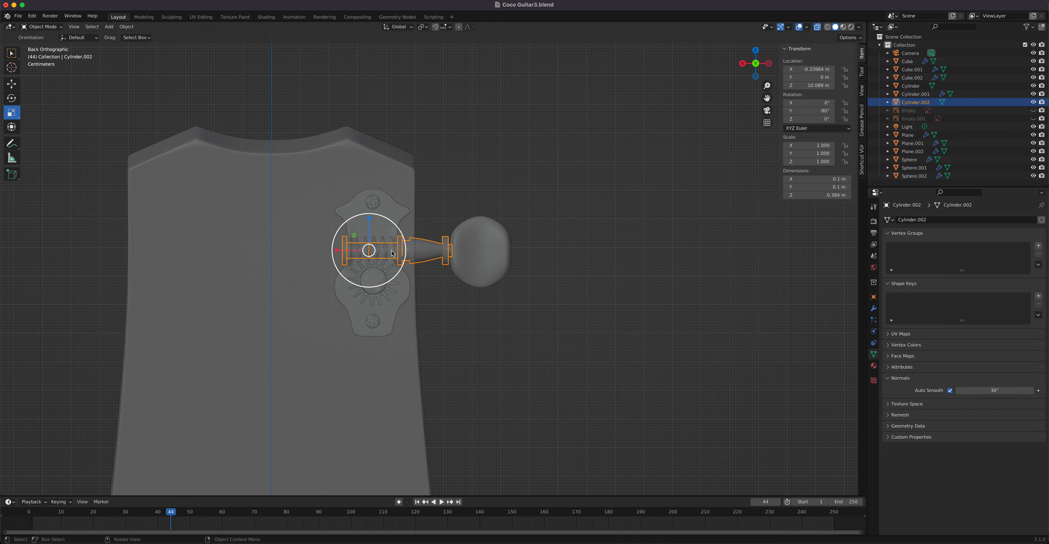
Step: Extend the worm shaft selection with the knob, the plate, the gear and the worm thread
{"action": "scroll", "coordinate": [406, 275], "scroll_direction": "up", "scroll_amount": 5}
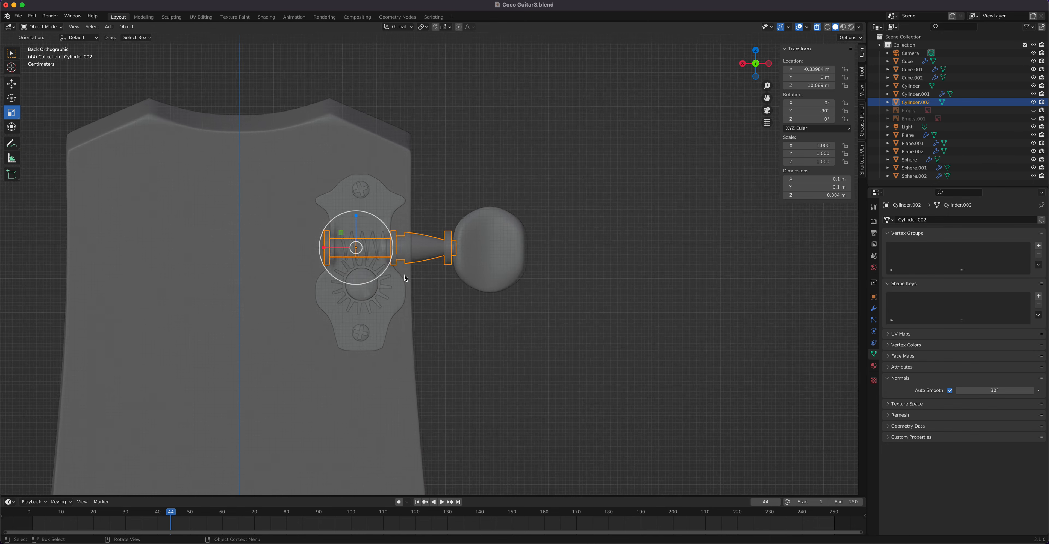
{"action": "scroll", "coordinate": [406, 278], "scroll_direction": "up", "scroll_amount": 1}
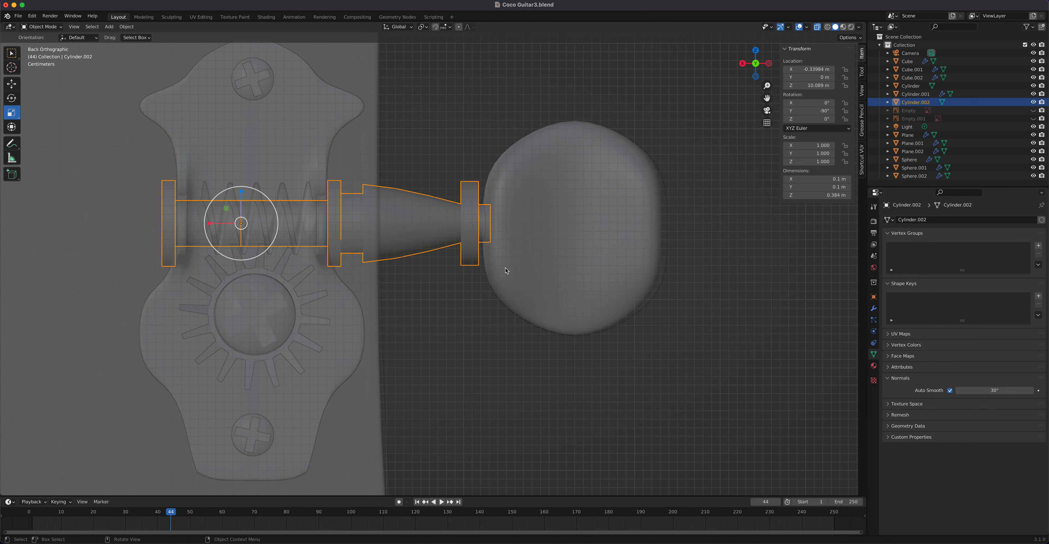
{"action": "left_click", "coordinate": [514, 270], "text": "shift"}
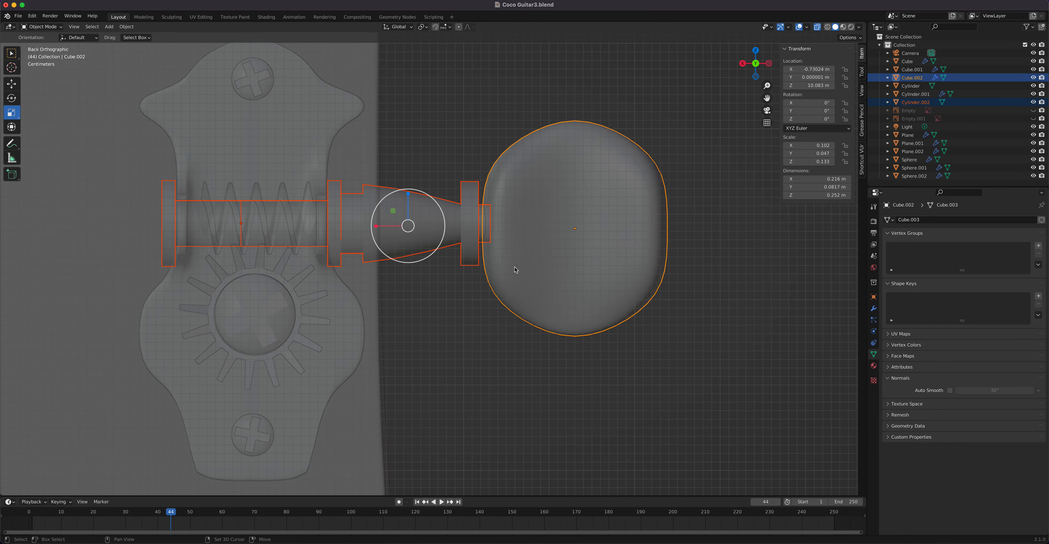
{"action": "left_click", "coordinate": [289, 325], "text": "shift"}
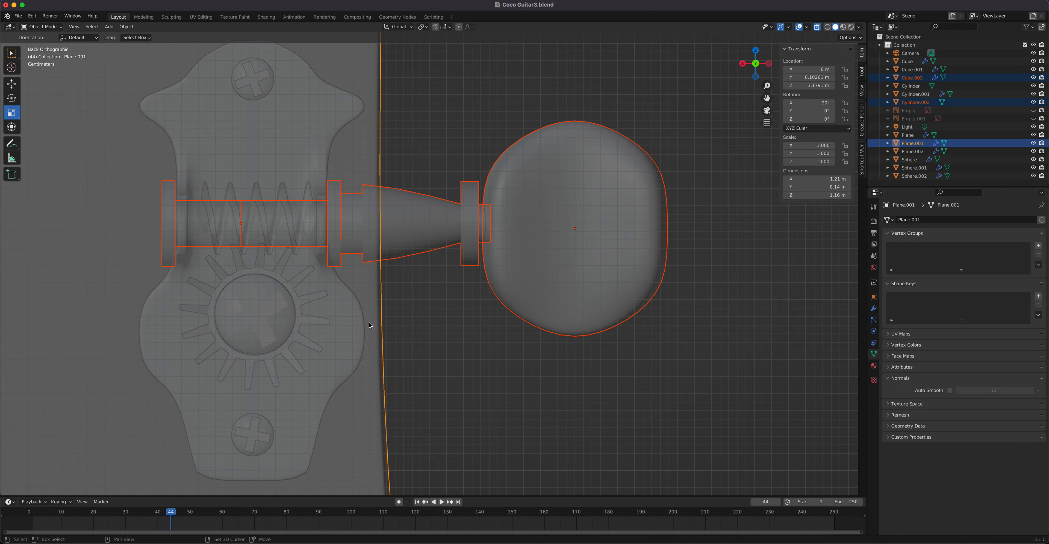
{"action": "left_click", "coordinate": [369, 322], "text": "shift"}
{"action": "left_click", "coordinate": [305, 326], "text": "shift"}
{"action": "left_click", "coordinate": [305, 324], "text": "shift"}
{"action": "left_click", "coordinate": [303, 320], "text": "shift"}
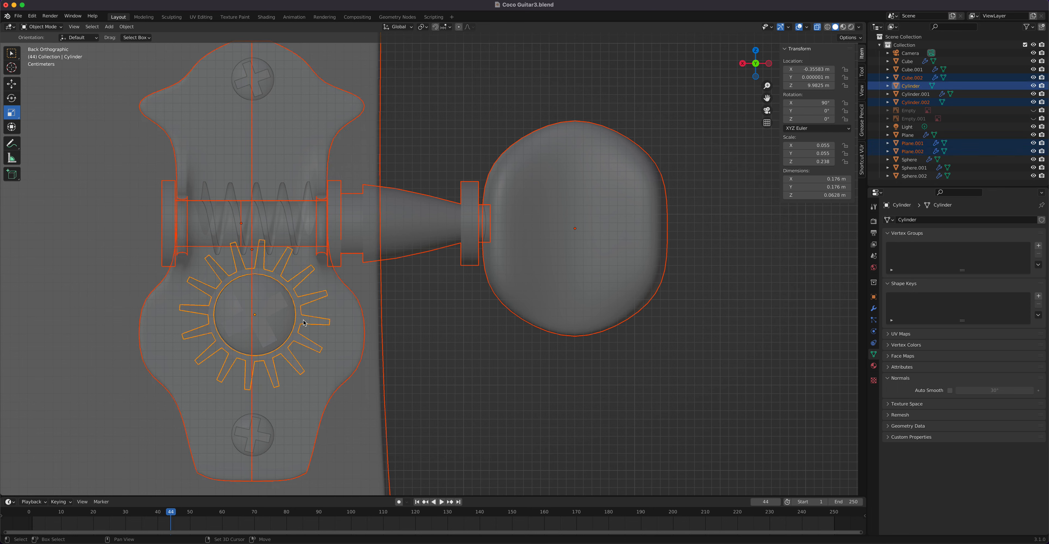
{"action": "left_click", "coordinate": [287, 195], "text": "shift"}
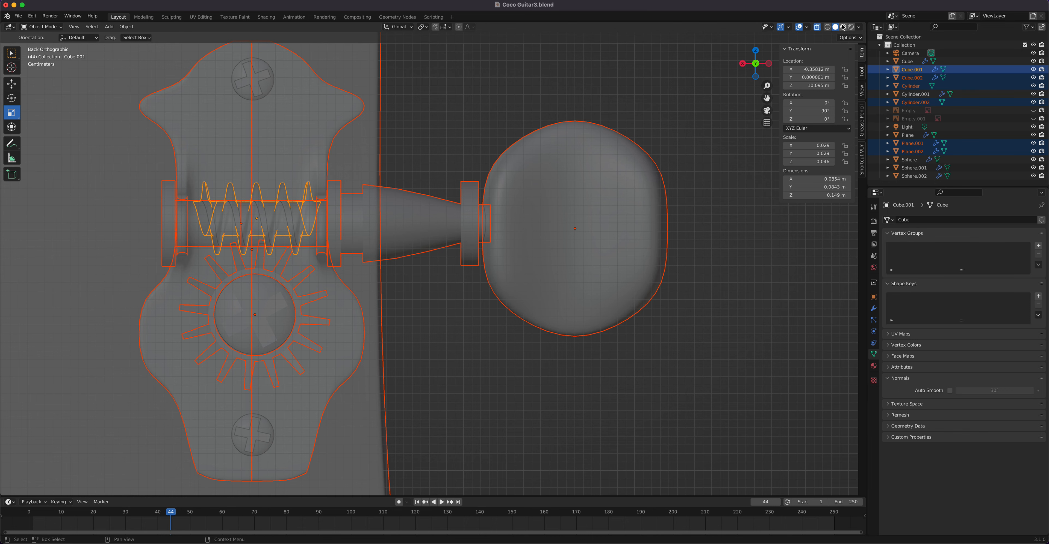
Step: With X-ray off, remove the headstock from the selection and add the plate's upper and lower screws
{"action": "left_click", "coordinate": [817, 27]}
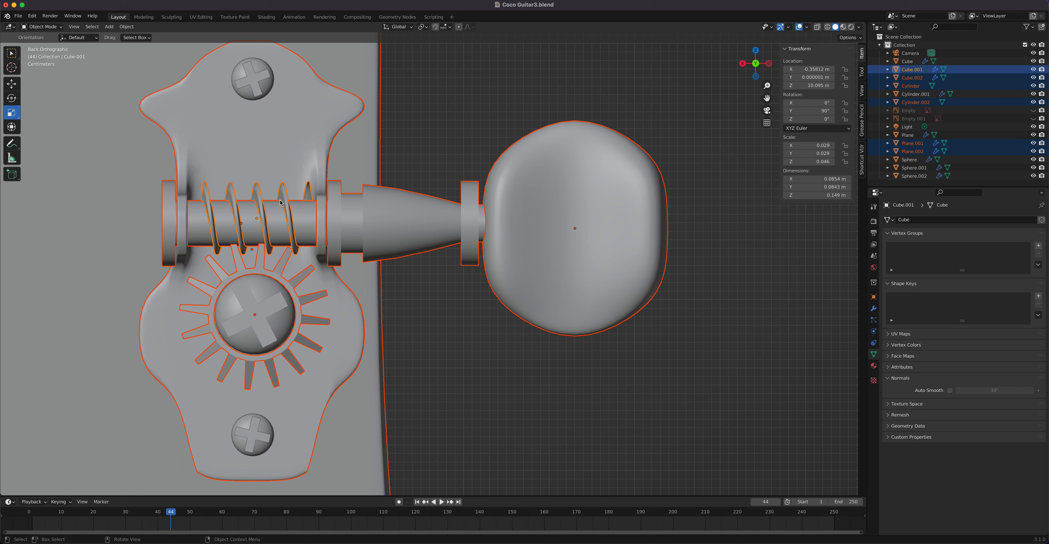
{"action": "left_click", "coordinate": [374, 162], "text": "shift"}
{"action": "left_click", "coordinate": [373, 163], "text": "shift"}
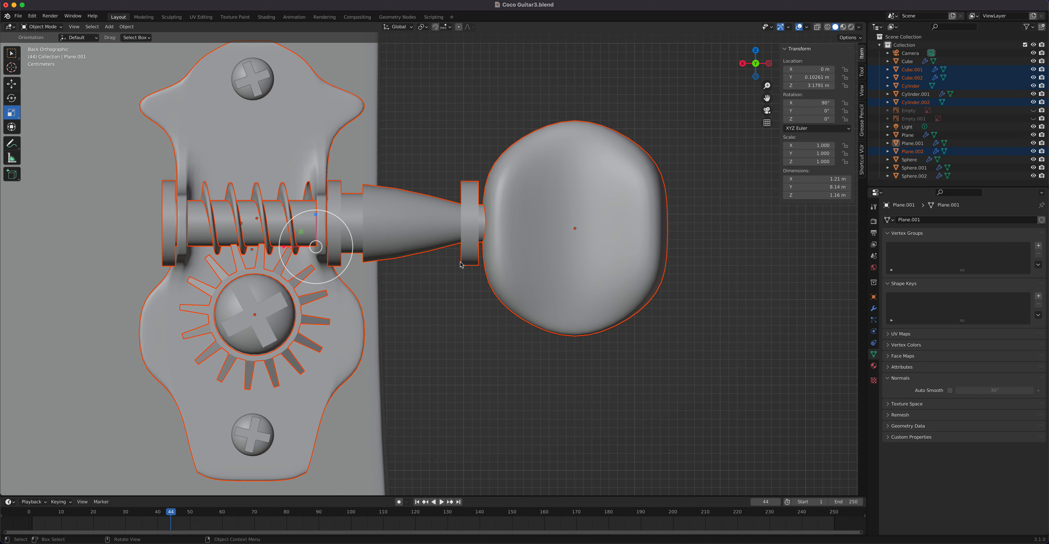
{"action": "left_click", "coordinate": [249, 432], "text": "shift"}
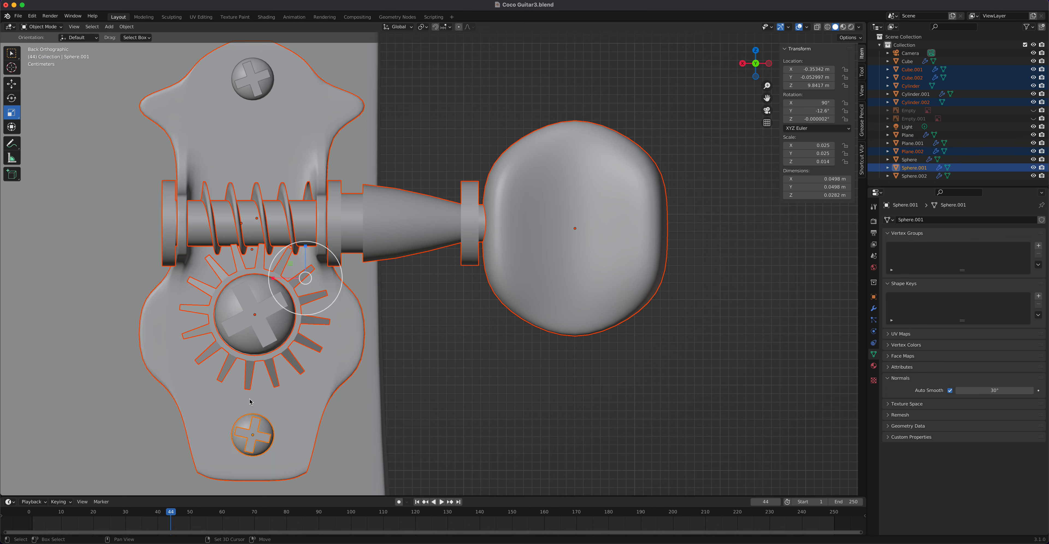
{"action": "left_click", "coordinate": [249, 80], "text": "shift"}
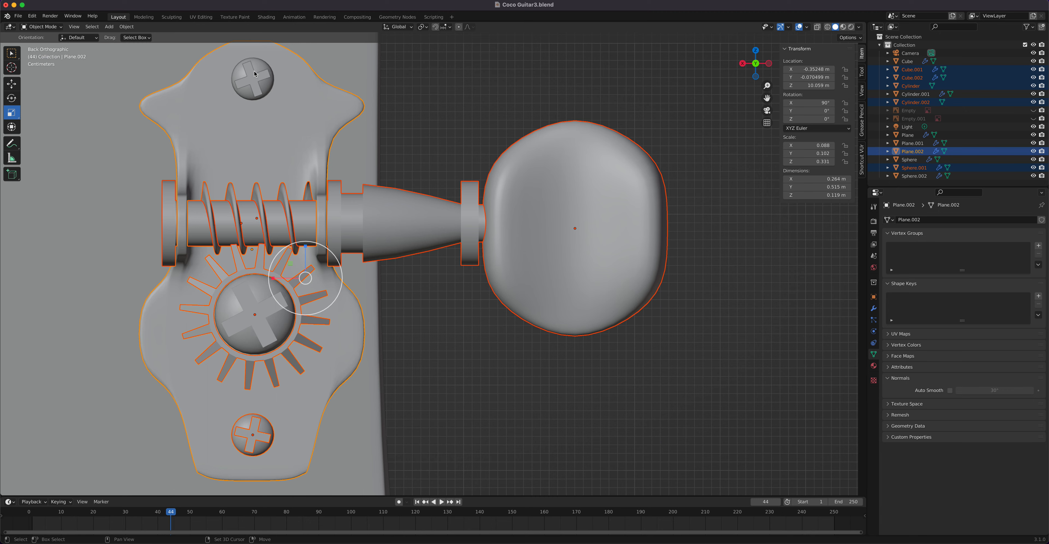
{"action": "left_click", "coordinate": [255, 74], "text": "shift"}
{"action": "scroll", "coordinate": [452, 231], "scroll_direction": "down", "scroll_amount": 10}
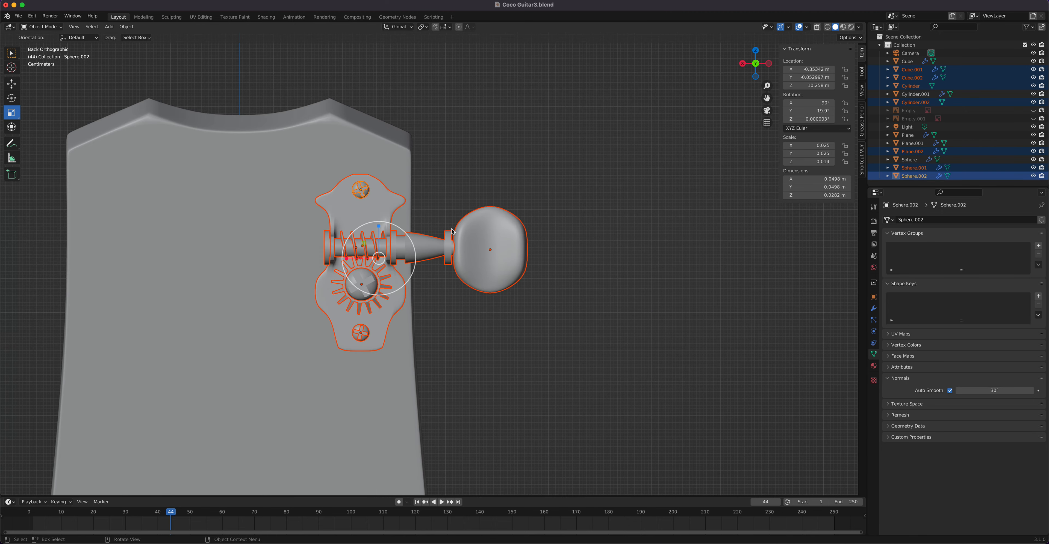
{"action": "scroll", "coordinate": [452, 233], "scroll_direction": "up", "scroll_amount": 7}
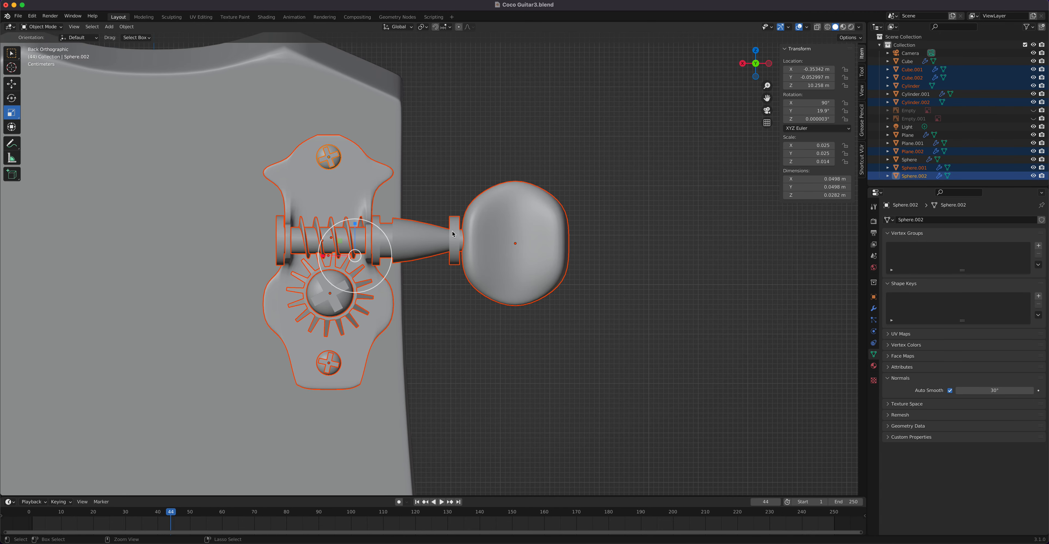
Step: Join the selected tuner parts into one object and try a Subdivision Surface modifier with viewport level 2
{"action": "key", "text": "ctrl+j"}
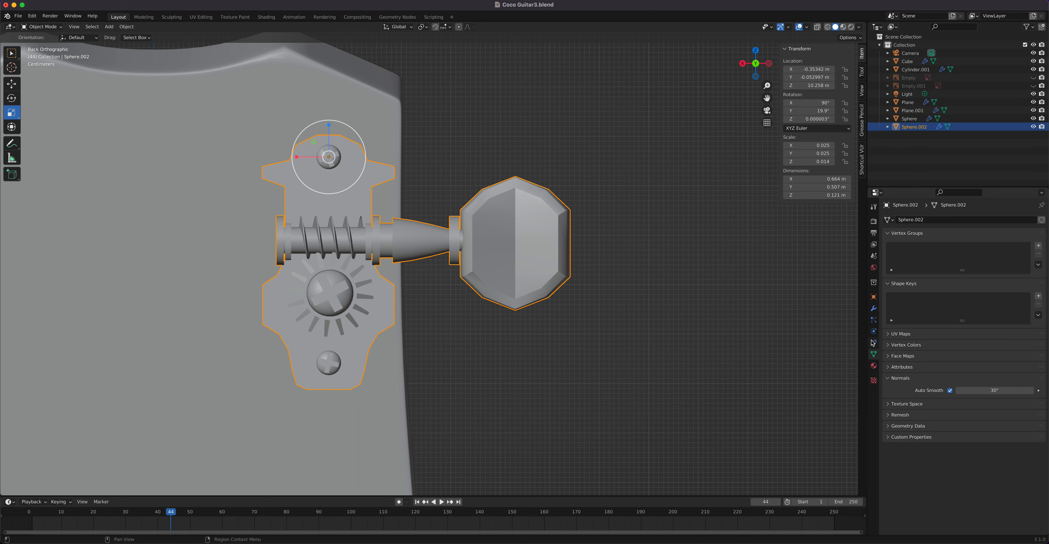
{"action": "left_click", "coordinate": [874, 310]}
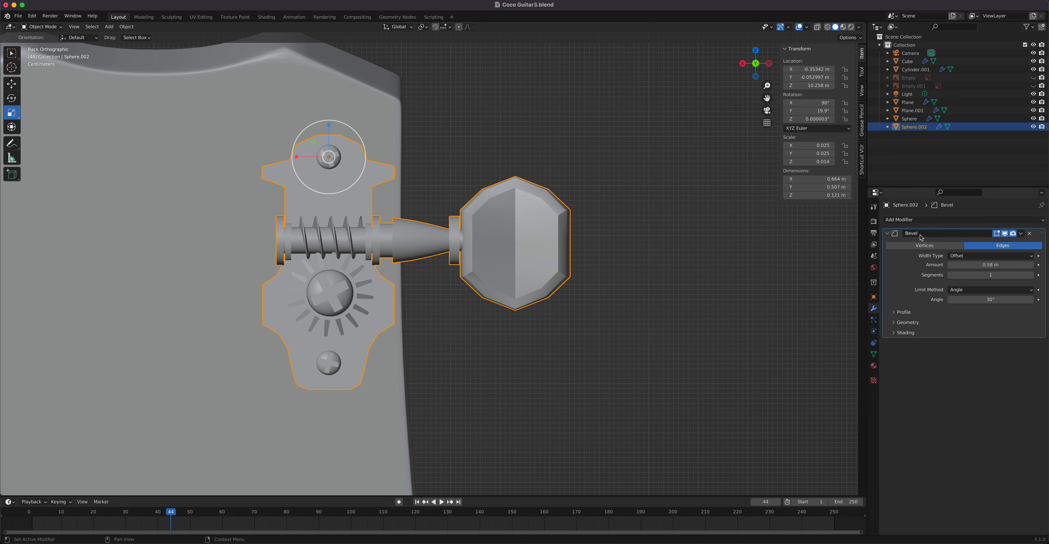
{"action": "left_click", "coordinate": [926, 221]}
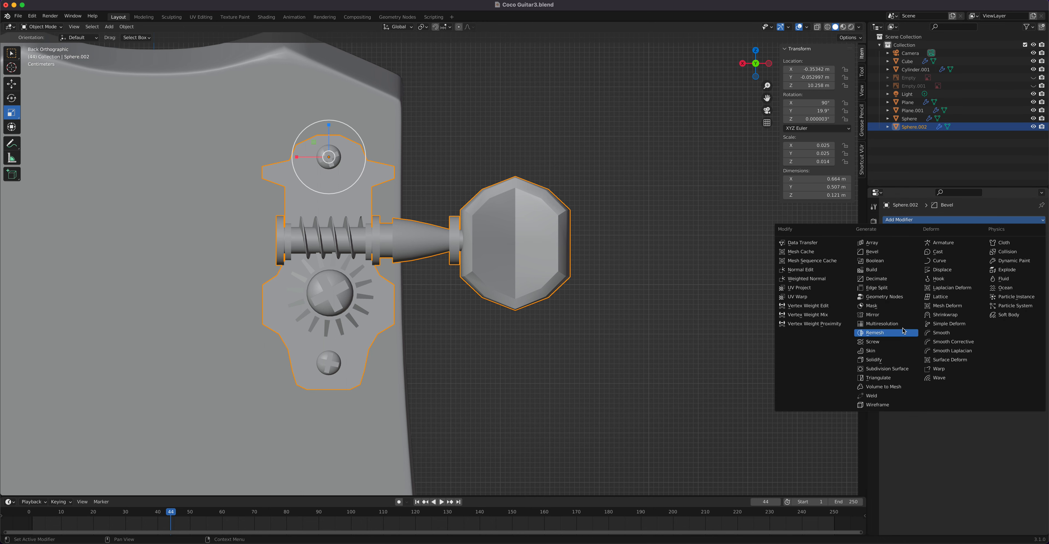
{"action": "left_click", "coordinate": [896, 369]}
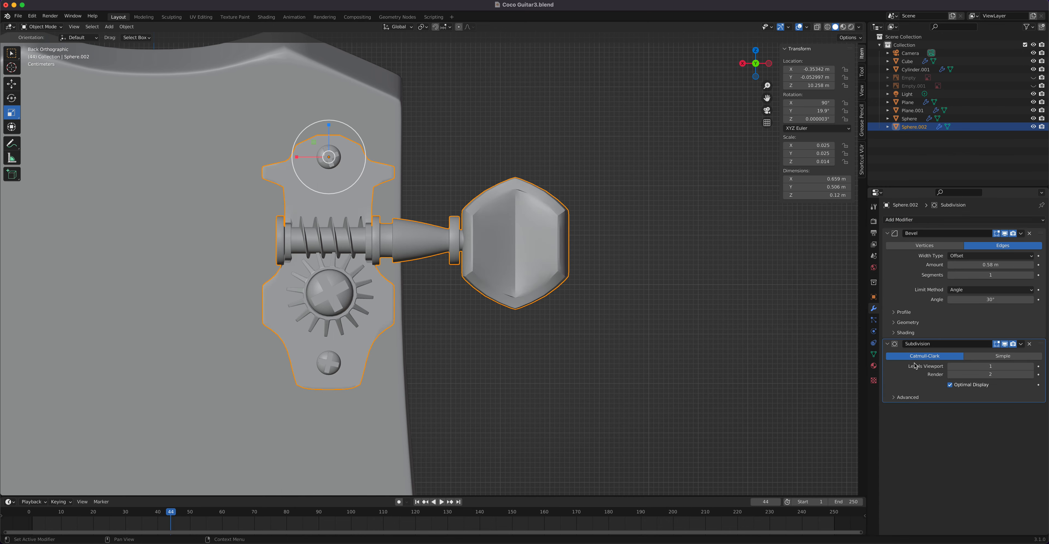
{"action": "left_click", "coordinate": [1031, 368]}
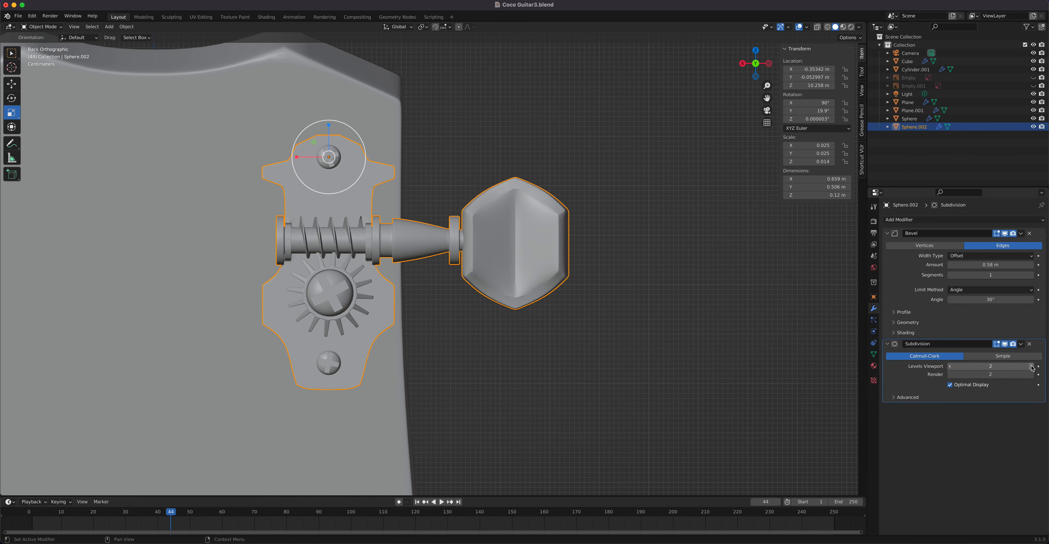
Step: Check the joined tuner's mesh in Edit Mode, remove its Bevel and Subdivision modifiers, and return to Object Mode
{"action": "middle_click_drag", "start_coordinate": [525, 201], "coordinate": [566, 202]}
{"action": "scroll", "coordinate": [568, 204], "scroll_direction": "down", "scroll_amount": 3}
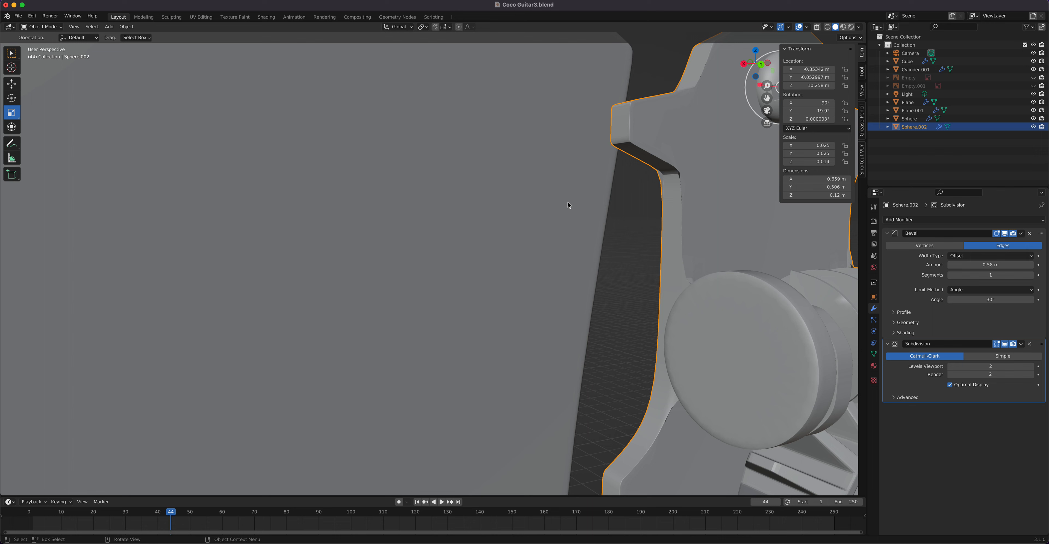
{"action": "scroll", "coordinate": [568, 205], "scroll_direction": "down", "scroll_amount": 5}
{"action": "key", "text": "Tab"}
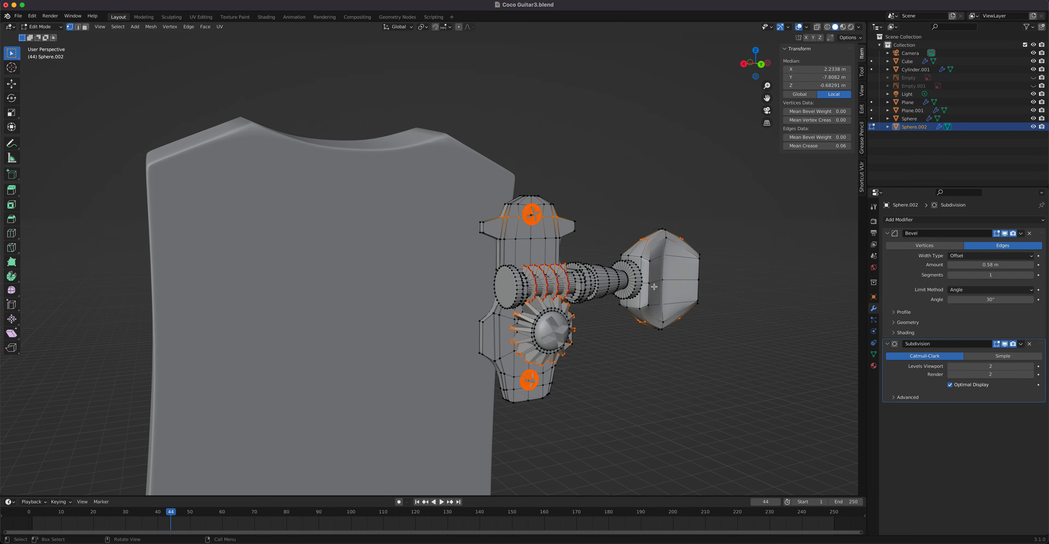
{"action": "scroll", "coordinate": [654, 285], "scroll_direction": "up", "scroll_amount": 4}
{"action": "scroll", "coordinate": [690, 279], "scroll_direction": "down", "scroll_amount": 4}
{"action": "middle_click_drag", "start_coordinate": [690, 278], "coordinate": [626, 204], "text": "shift"}
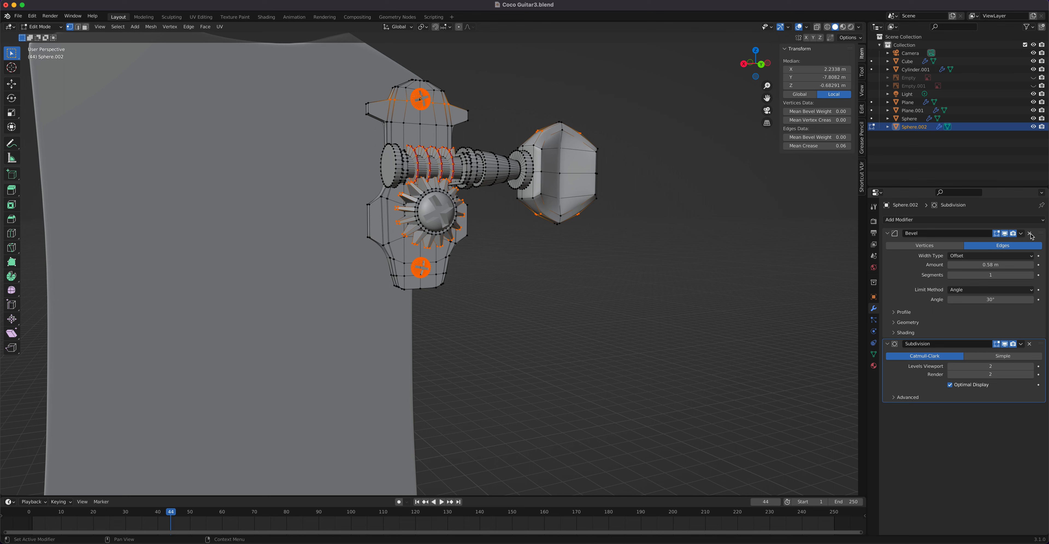
{"action": "left_click", "coordinate": [1031, 234]}
{"action": "left_click", "coordinate": [1030, 235]}
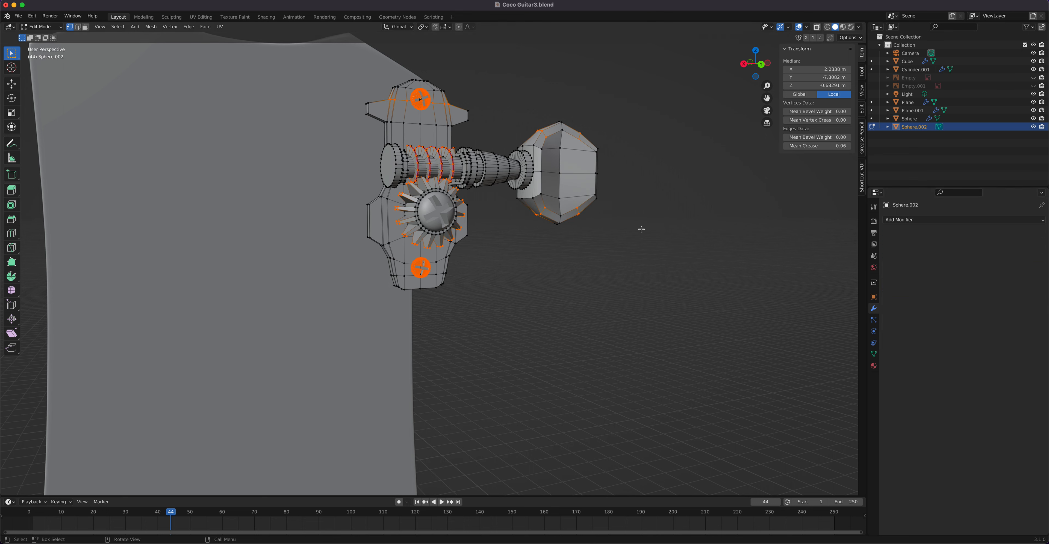
{"action": "key", "text": "Tab"}
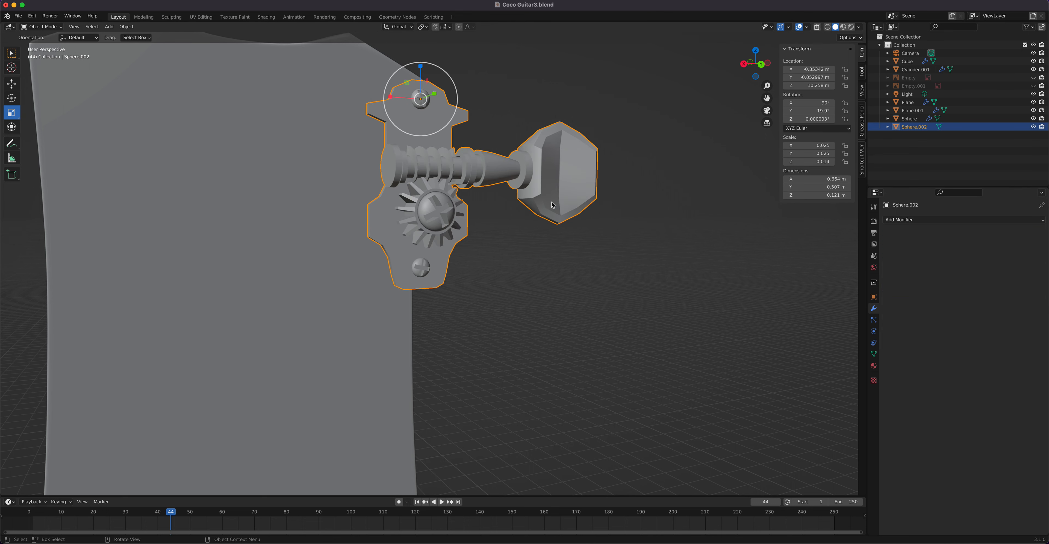
Step: Try a fresh Subdivision Surface modifier with viewport level 2 on the joined tuner and shade it smooth
{"action": "left_click", "coordinate": [921, 221]}
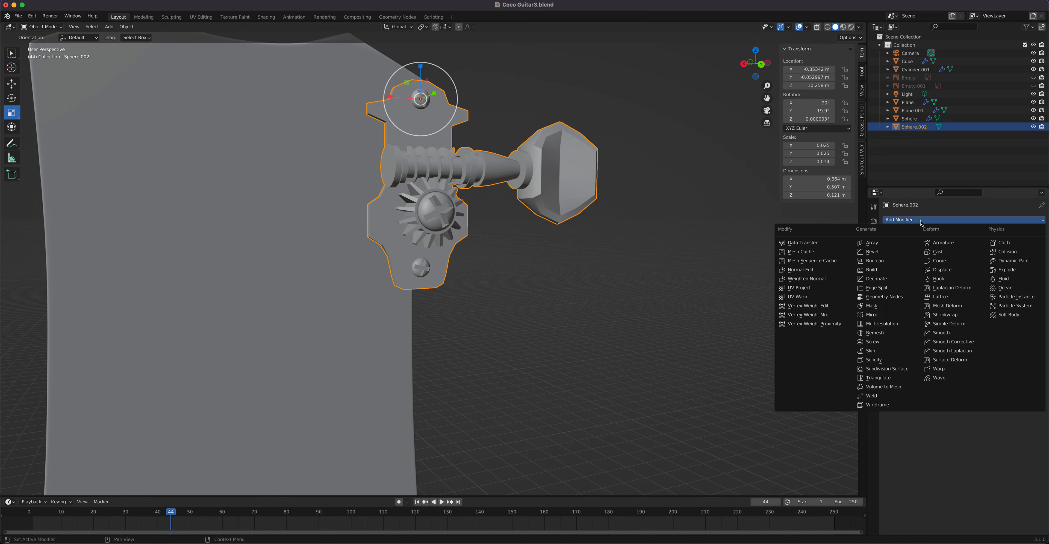
{"action": "left_click", "coordinate": [887, 369]}
{"action": "left_click_drag", "start_coordinate": [1006, 259], "coordinate": [1017, 259]}
{"action": "middle_click_drag", "start_coordinate": [594, 212], "coordinate": [578, 241]}
{"action": "right_click", "coordinate": [535, 244]}
{"action": "left_click", "coordinate": [536, 243]}
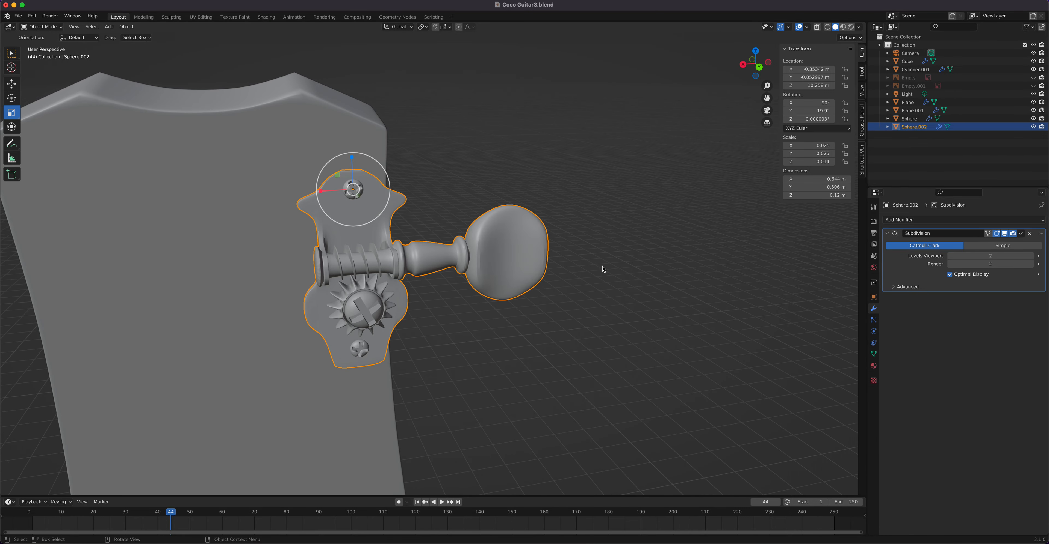
{"action": "left_click", "coordinate": [1031, 256]}
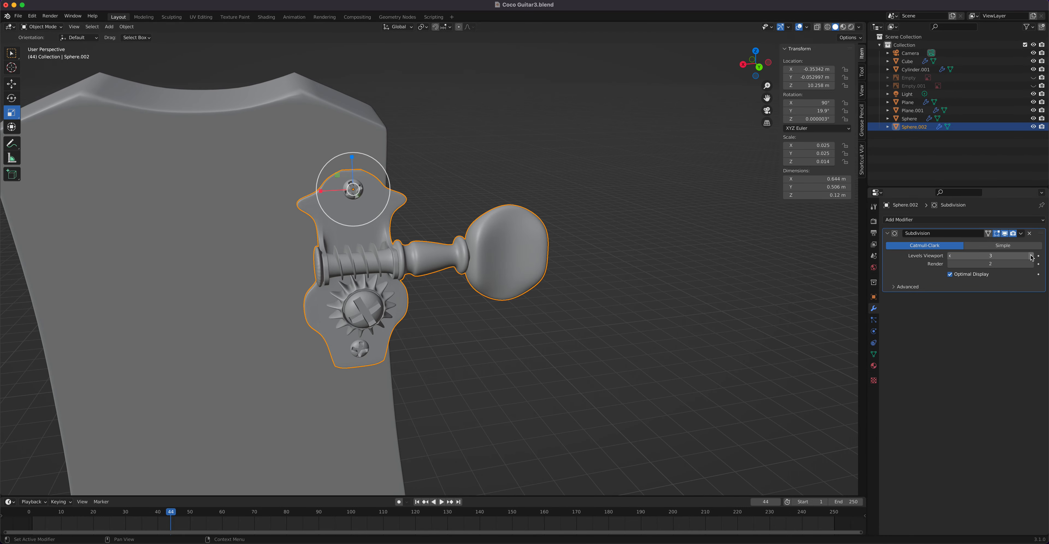
{"action": "left_click", "coordinate": [950, 256]}
Step: Examine how the subdivision affects the joined tuner's screws, gear, worm thread, plate and knob
{"action": "middle_click_drag", "start_coordinate": [624, 245], "coordinate": [606, 231]}
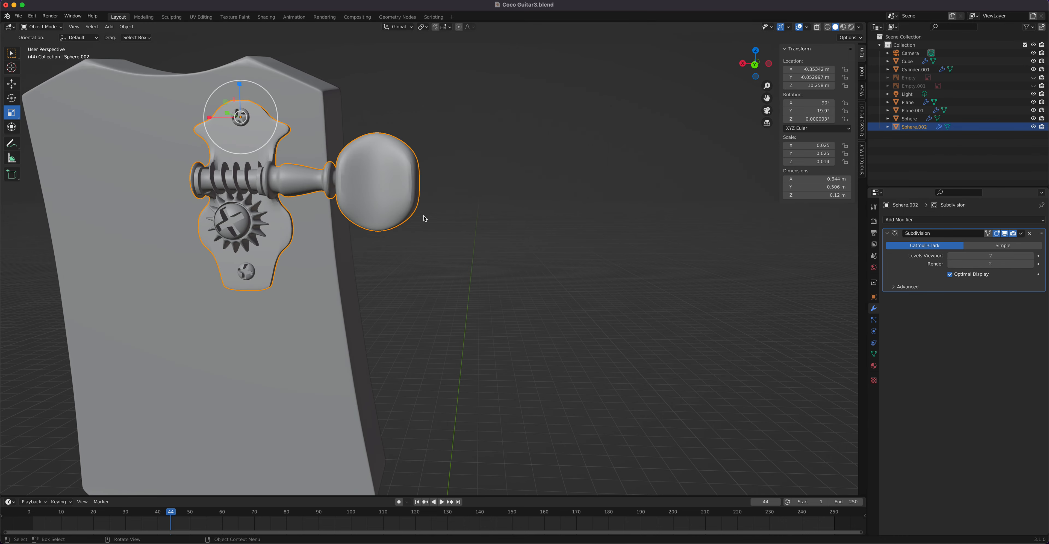
{"action": "scroll", "coordinate": [423, 218], "scroll_direction": "up", "scroll_amount": 4}
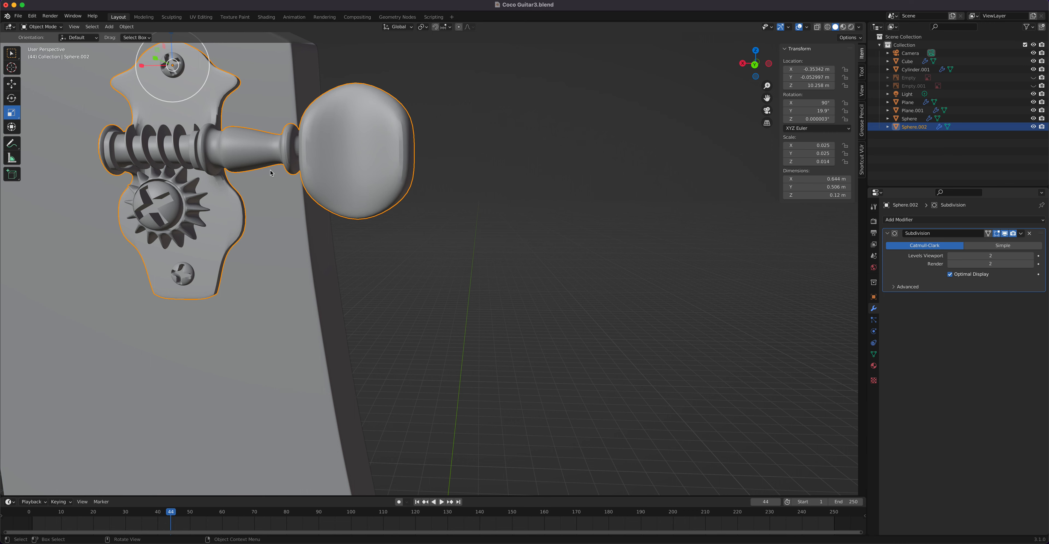
{"action": "middle_click_drag", "start_coordinate": [271, 172], "coordinate": [369, 216], "text": "shift"}
{"action": "scroll", "coordinate": [362, 228], "scroll_direction": "up", "scroll_amount": 4}
{"action": "middle_click_drag", "start_coordinate": [321, 175], "coordinate": [446, 230], "text": "shift"}
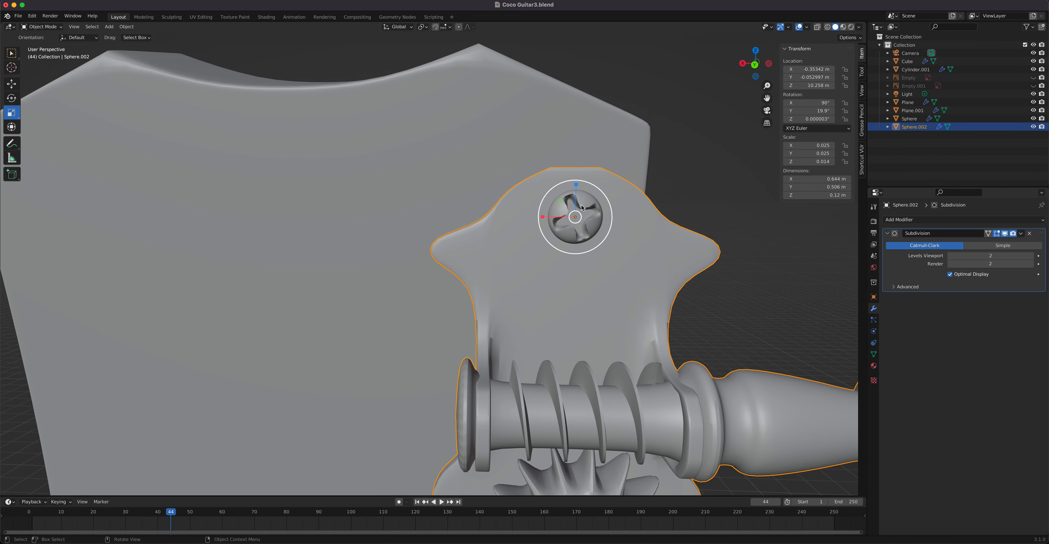
{"action": "scroll", "coordinate": [584, 241], "scroll_direction": "down", "scroll_amount": 4}
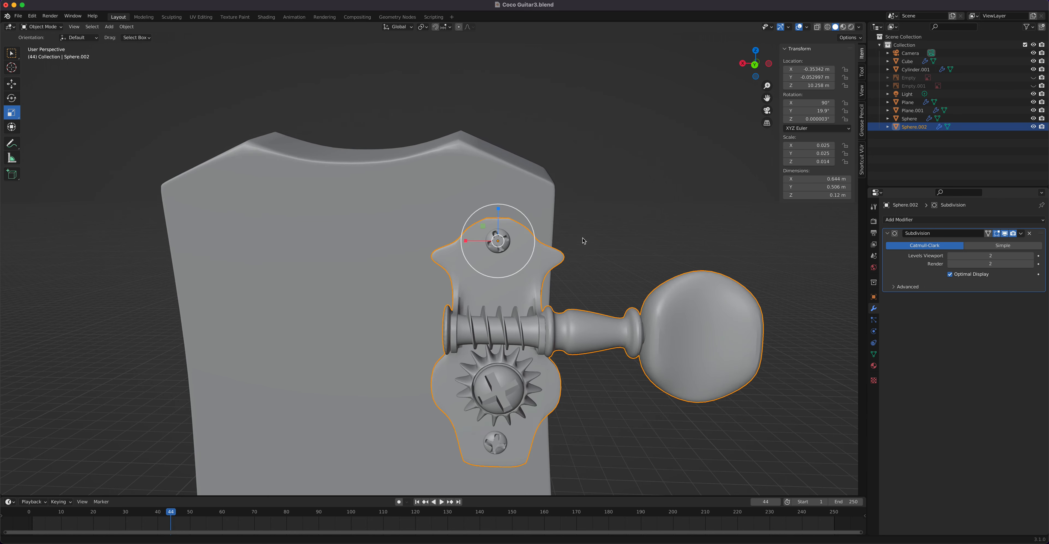
{"action": "middle_click_drag", "start_coordinate": [583, 241], "coordinate": [580, 85], "text": "shift"}
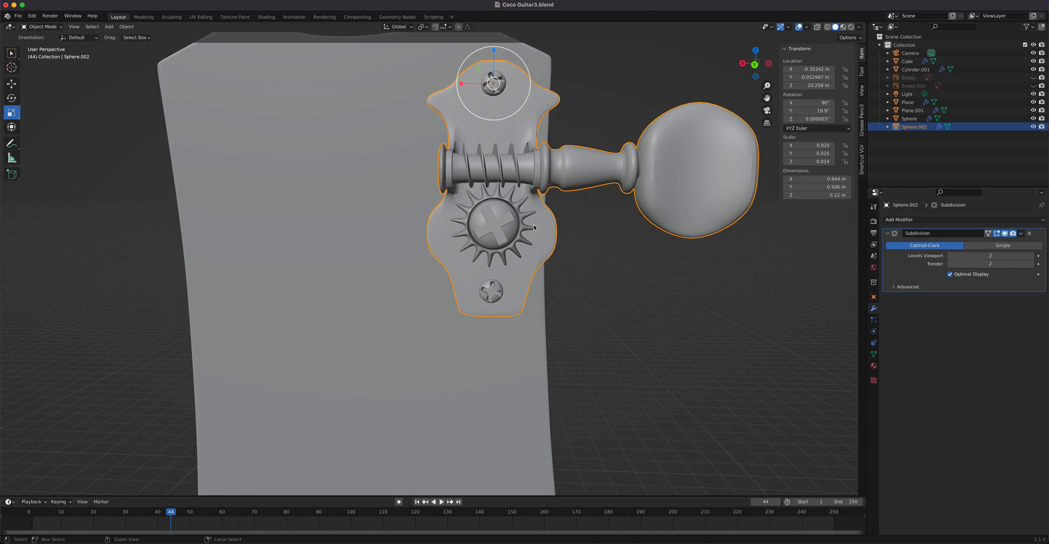
Step: Undo the modifier changes and the joining of the tuner parts
{"action": "key", "text": "ctrl+z"}
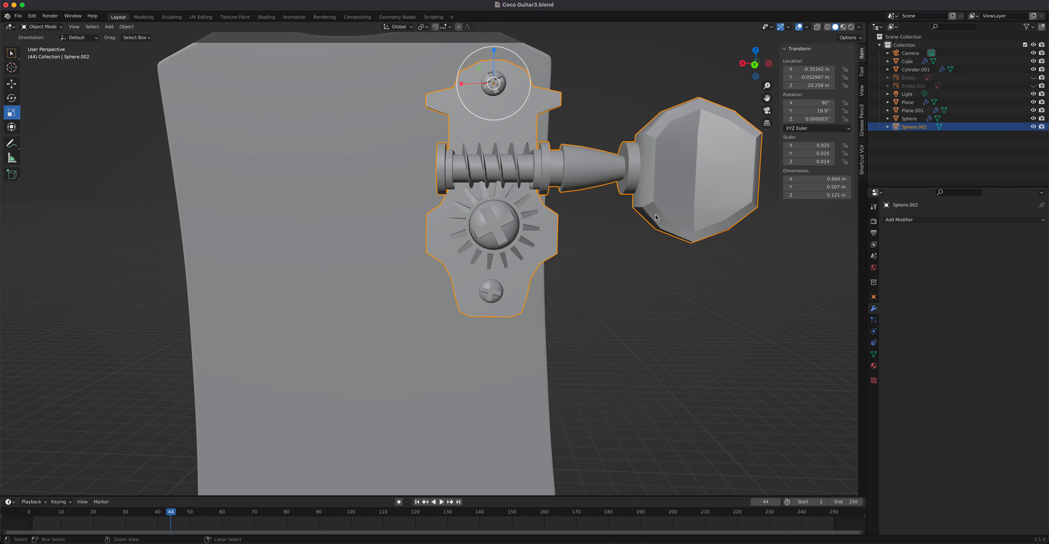
{"action": "key", "text": "ctrl+z"}
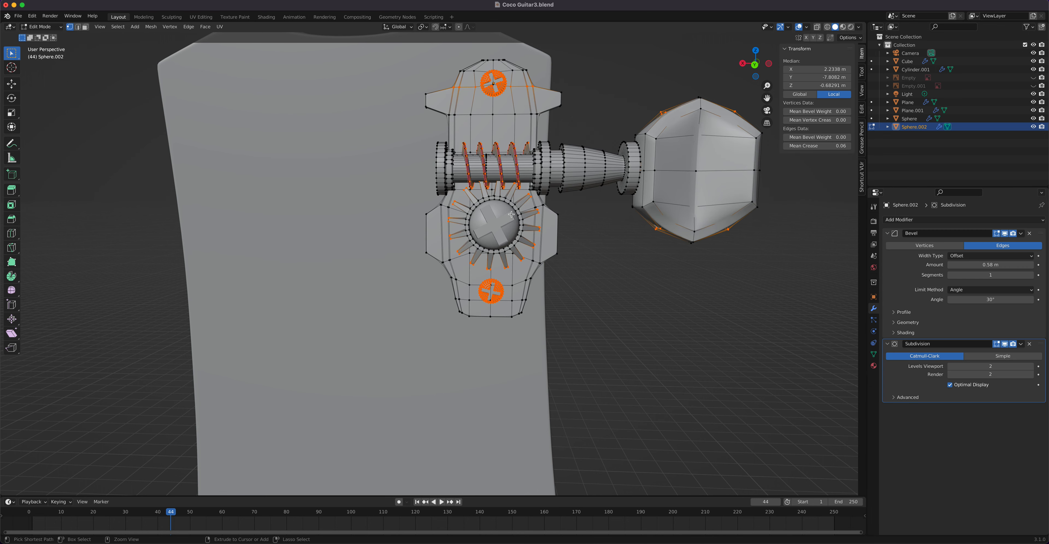
{"action": "key", "text": "Tab"}
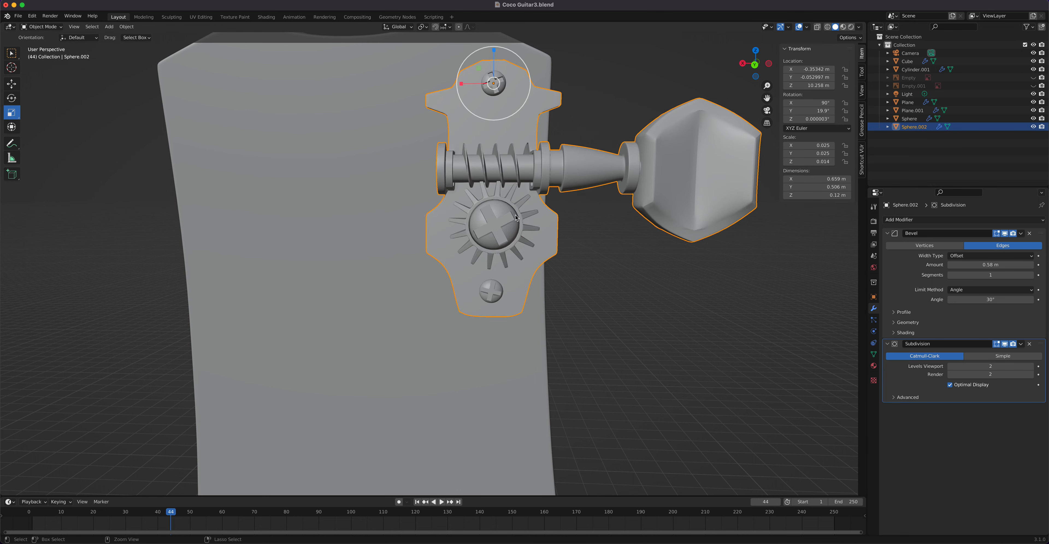
{"action": "key", "text": "ctrl+z"}
{"action": "key", "text": "ctrl+z"}
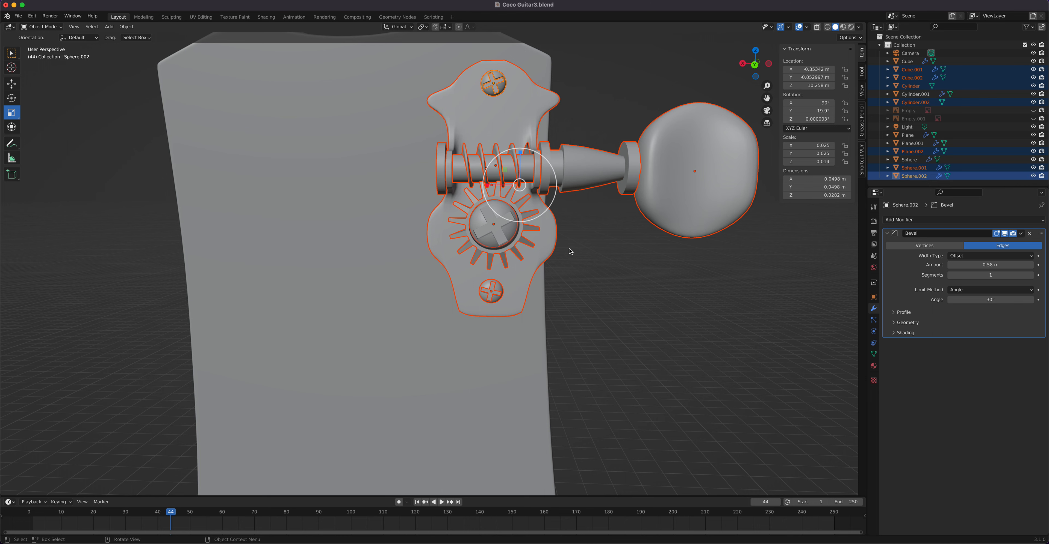
Step: Add the gear's central screw to the selected tuner parts and move them about -0.35 m along Y to the headstock's back
{"action": "key", "text": "KP_3"}
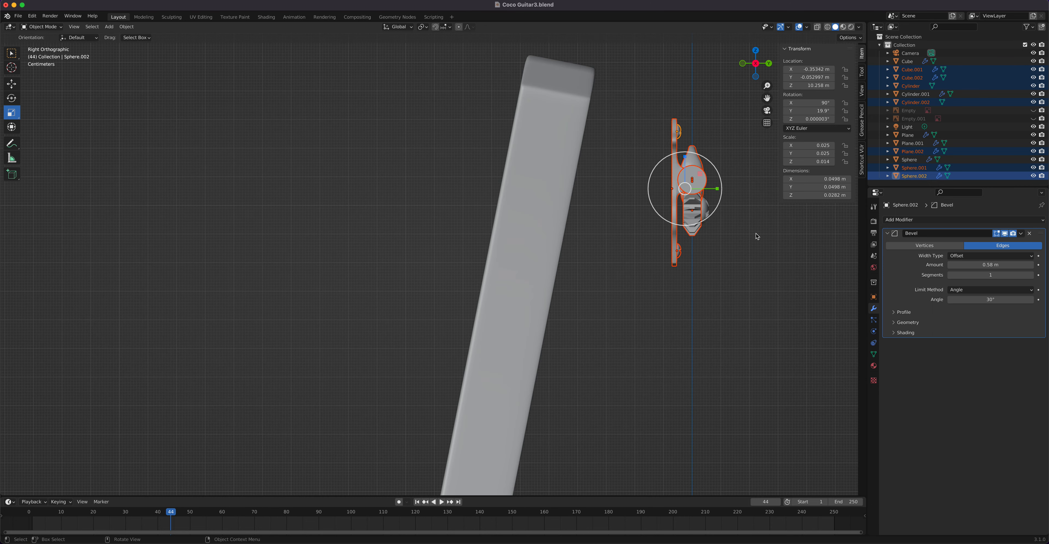
{"action": "key", "text": "r"}
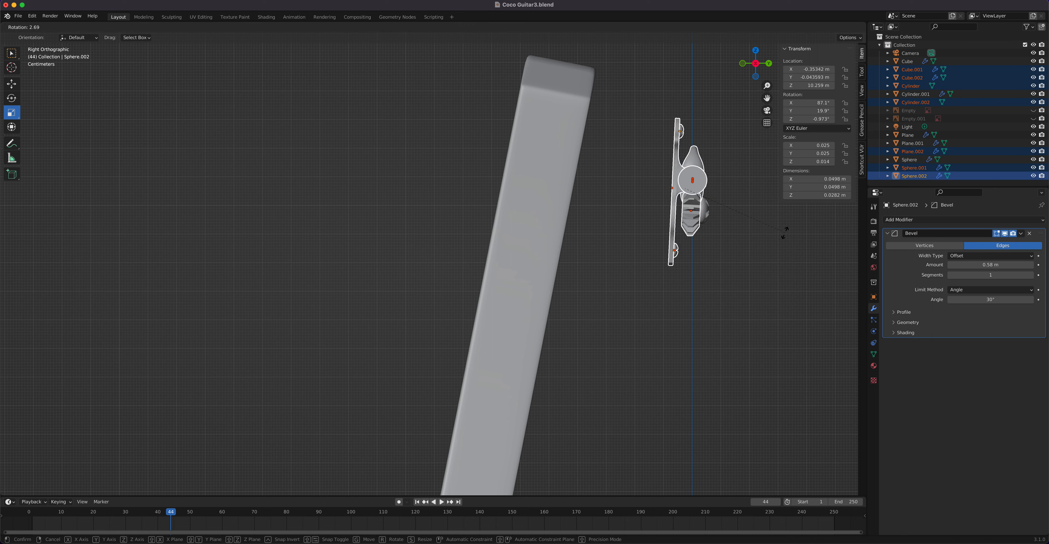
{"action": "key", "text": "Escape"}
{"action": "left_click", "coordinate": [705, 212], "text": "shift"}
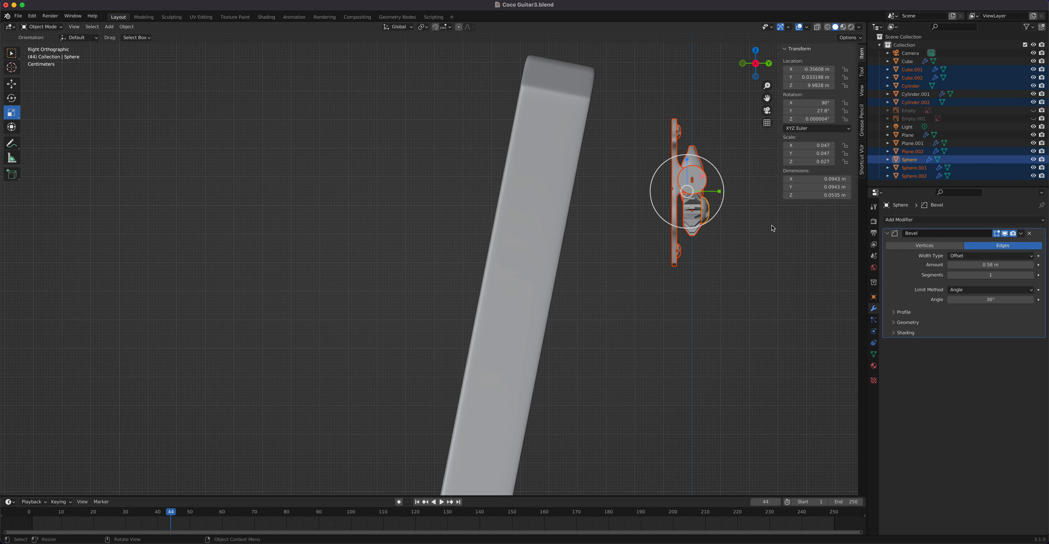
{"action": "key", "text": "g"}
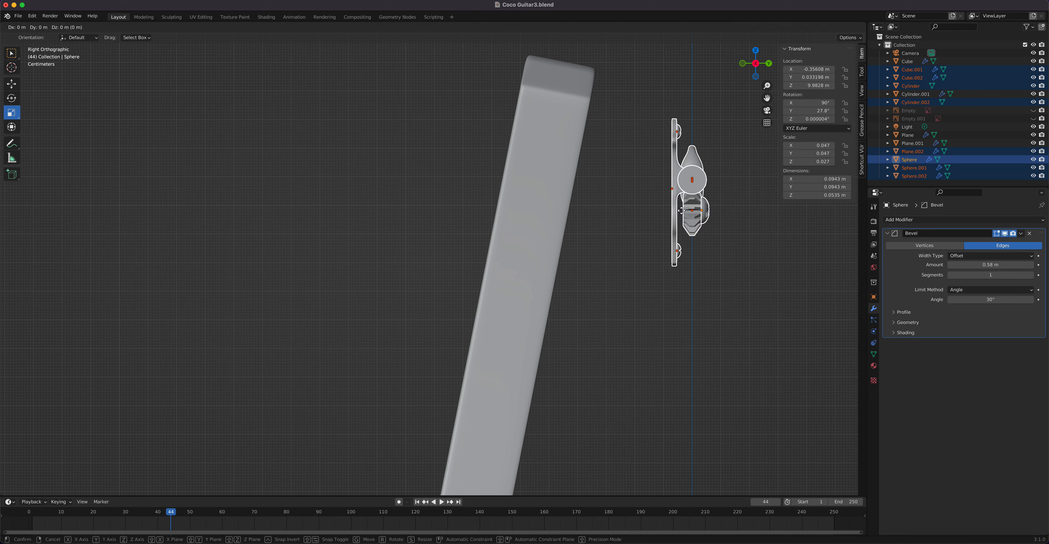
{"action": "key", "text": "y"}
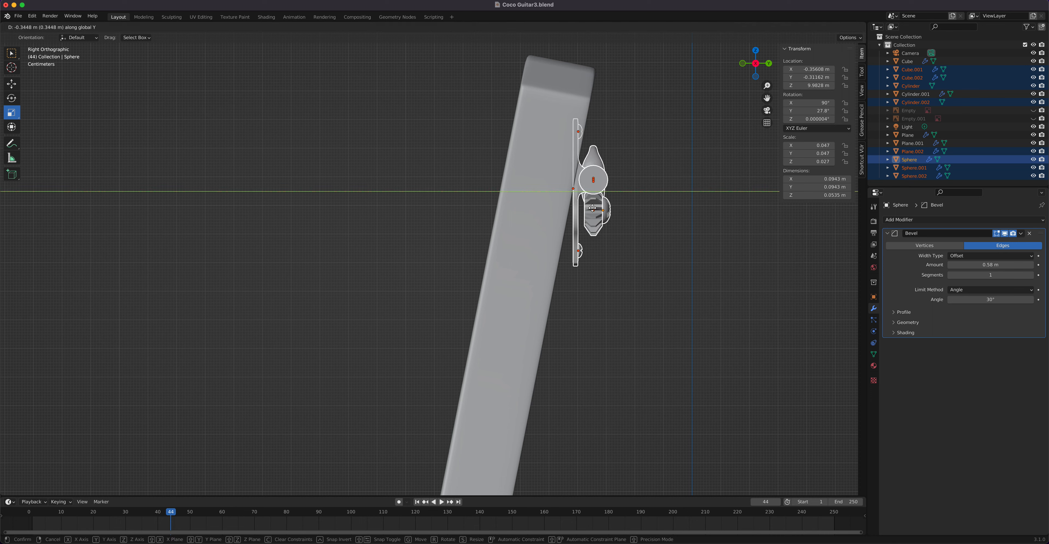
{"action": "left_click", "coordinate": [590, 208]}
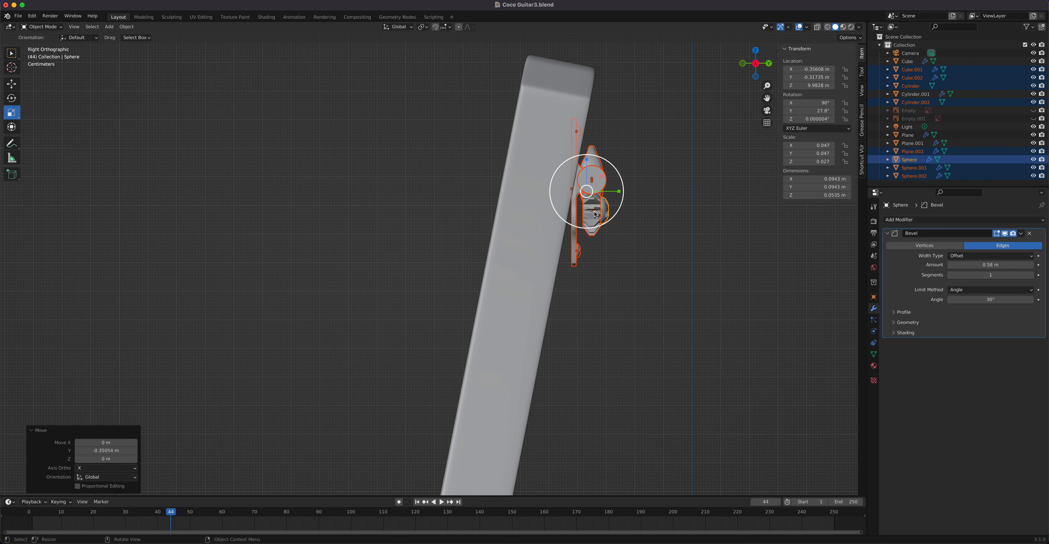
Step: Rotate the tuner parts about 11.2° in the side view to match the headstock's tilt and shift them about 0.004 m along Y
{"action": "scroll", "coordinate": [637, 251], "scroll_direction": "down", "scroll_amount": 4}
{"action": "scroll", "coordinate": [637, 252], "scroll_direction": "up", "scroll_amount": 3}
{"action": "scroll", "coordinate": [638, 251], "scroll_direction": "up", "scroll_amount": 1}
{"action": "key", "text": "r"}
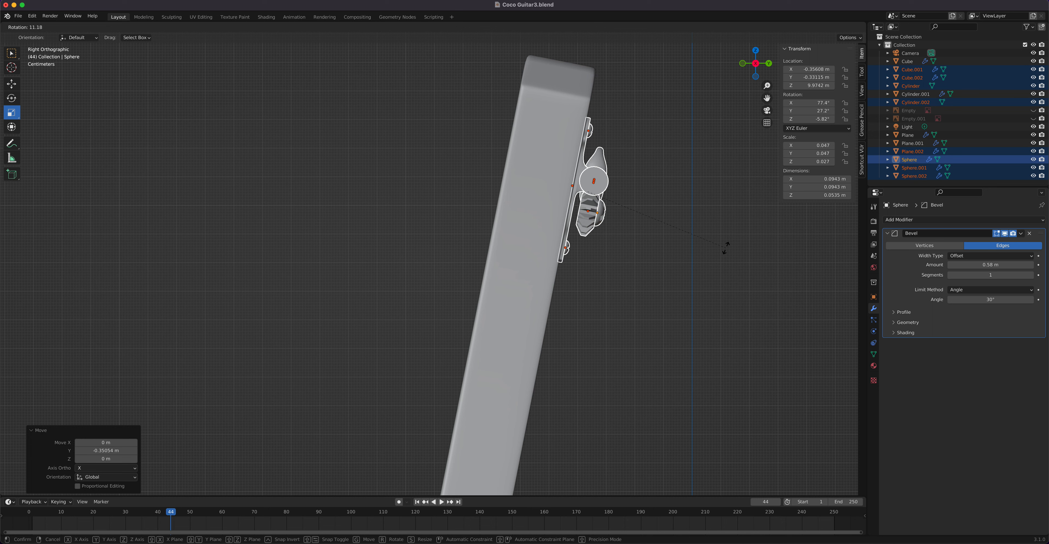
{"action": "left_click", "coordinate": [725, 249]}
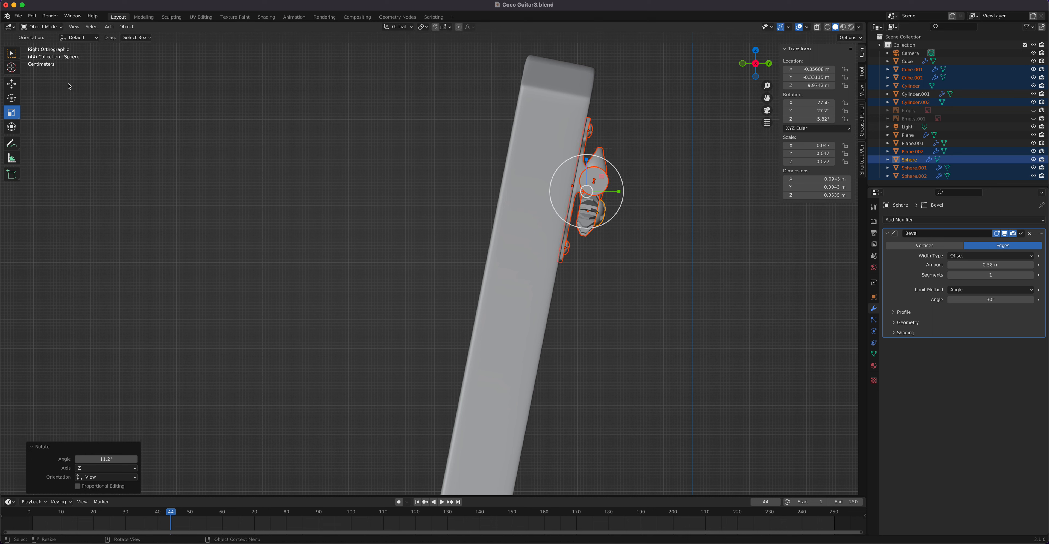
{"action": "left_click", "coordinate": [7, 85]}
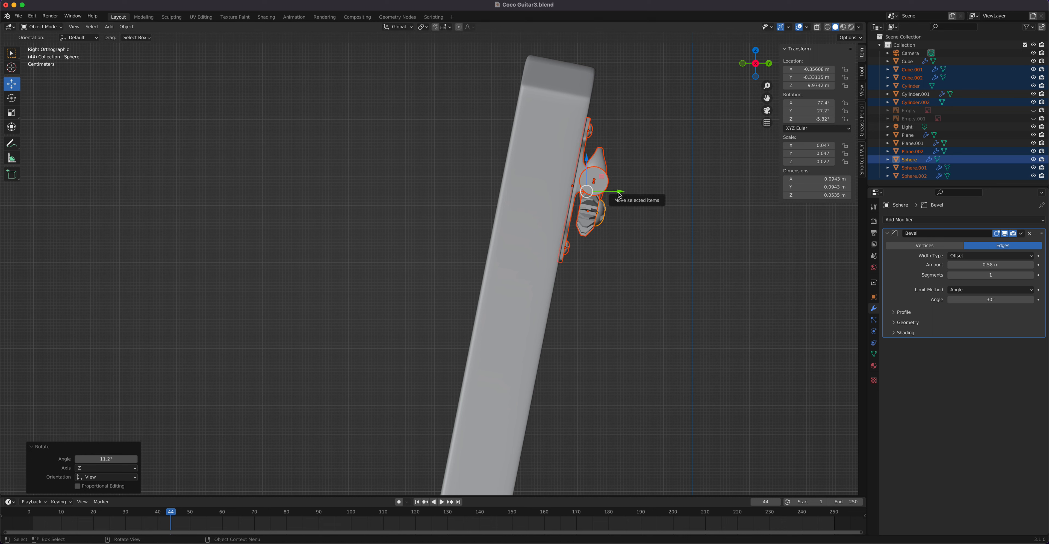
{"action": "left_click_drag", "start_coordinate": [619, 192], "coordinate": [621, 192]}
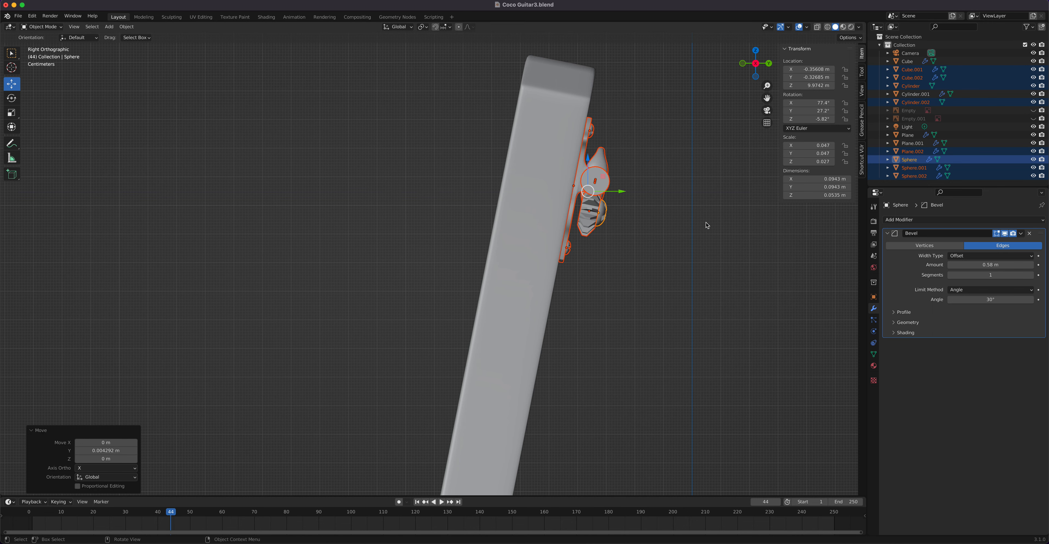
Step: Examine the tuner's placement and size on the headstock from the back and the front
{"action": "key", "text": "ctrl+KP_1"}
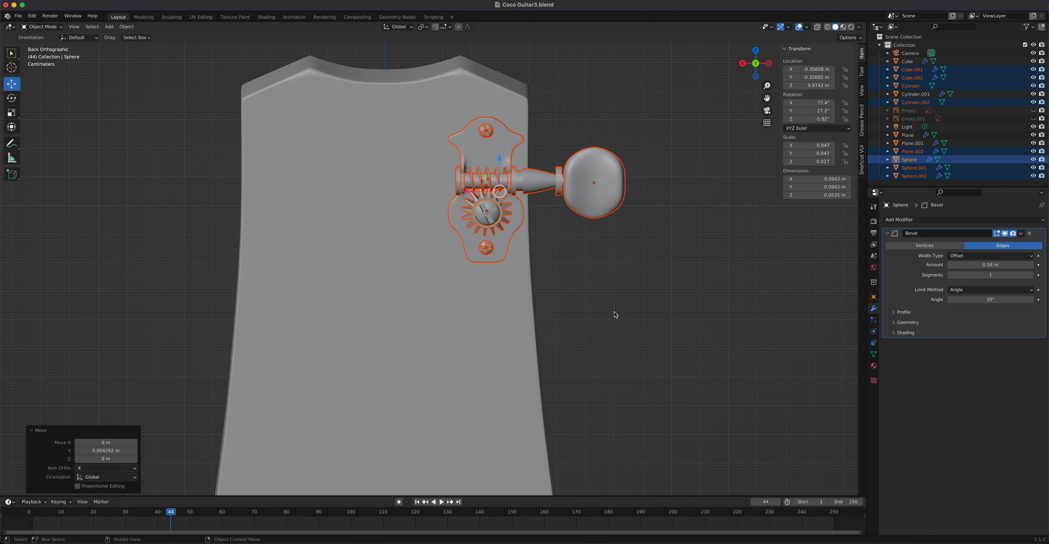
{"action": "scroll", "coordinate": [543, 283], "scroll_direction": "up", "scroll_amount": 2}
{"action": "scroll", "coordinate": [519, 258], "scroll_direction": "down", "scroll_amount": 4}
{"action": "scroll", "coordinate": [519, 258], "scroll_direction": "down", "scroll_amount": 1}
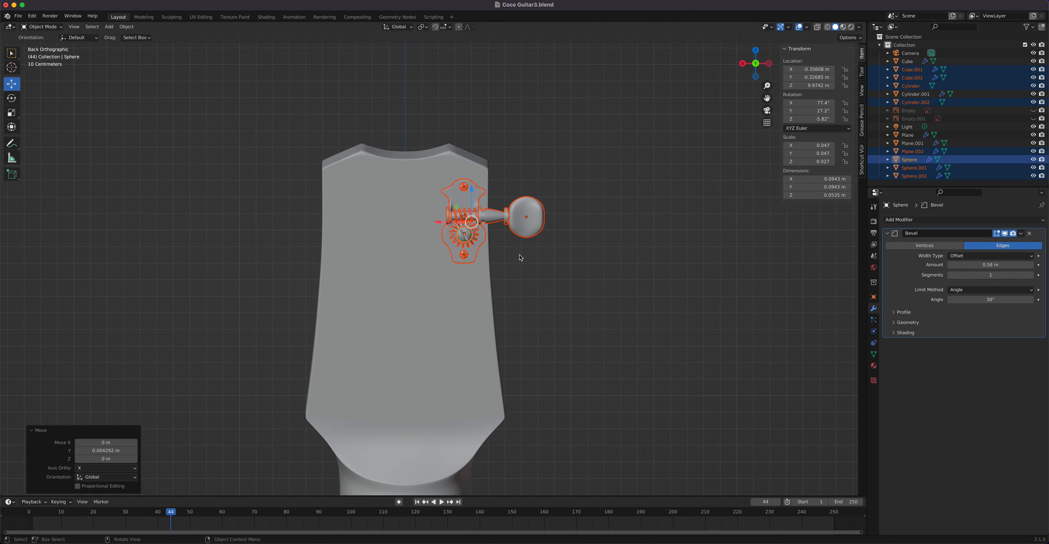
{"action": "middle_click_drag", "start_coordinate": [478, 302], "coordinate": [644, 314]}
{"action": "scroll", "coordinate": [627, 320], "scroll_direction": "up", "scroll_amount": 4}
{"action": "scroll", "coordinate": [627, 319], "scroll_direction": "down", "scroll_amount": 3}
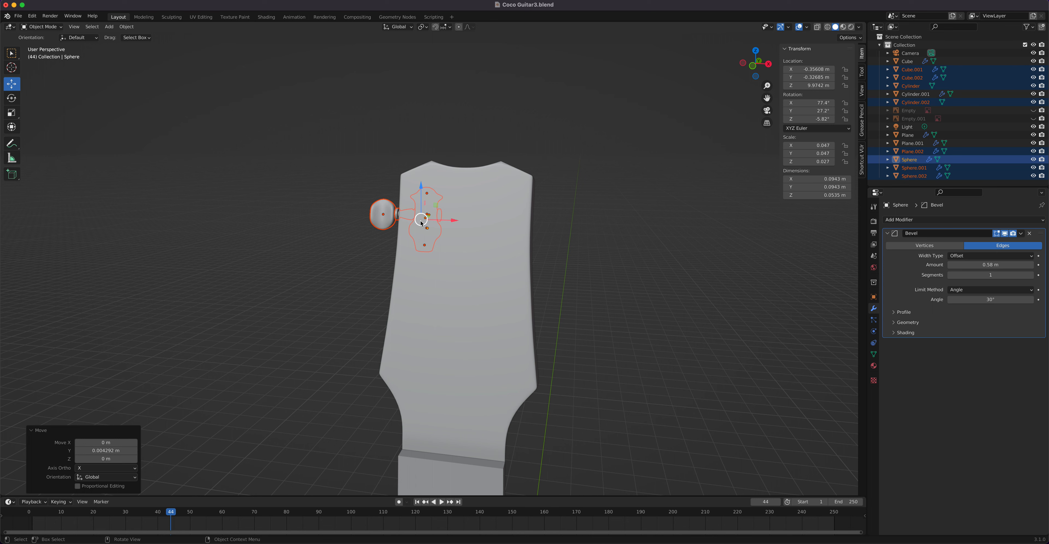
{"action": "middle_click_drag", "start_coordinate": [509, 293], "coordinate": [545, 200], "text": "shift"}
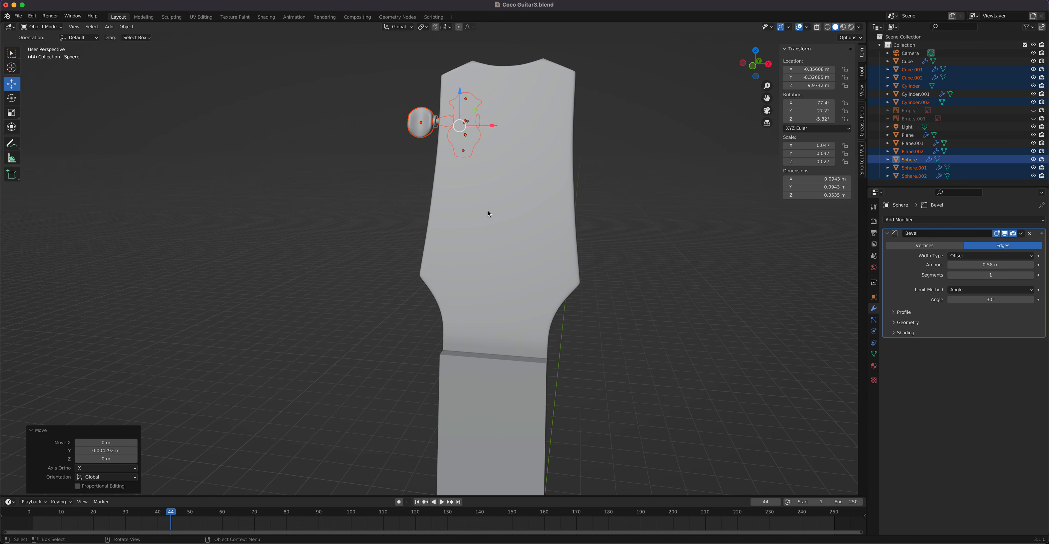
{"action": "scroll", "coordinate": [499, 229], "scroll_direction": "down", "scroll_amount": 3}
{"action": "middle_click_drag", "start_coordinate": [517, 247], "coordinate": [548, 193], "text": "shift"}
{"action": "middle_click_drag", "start_coordinate": [488, 125], "coordinate": [479, 197], "text": "shift"}
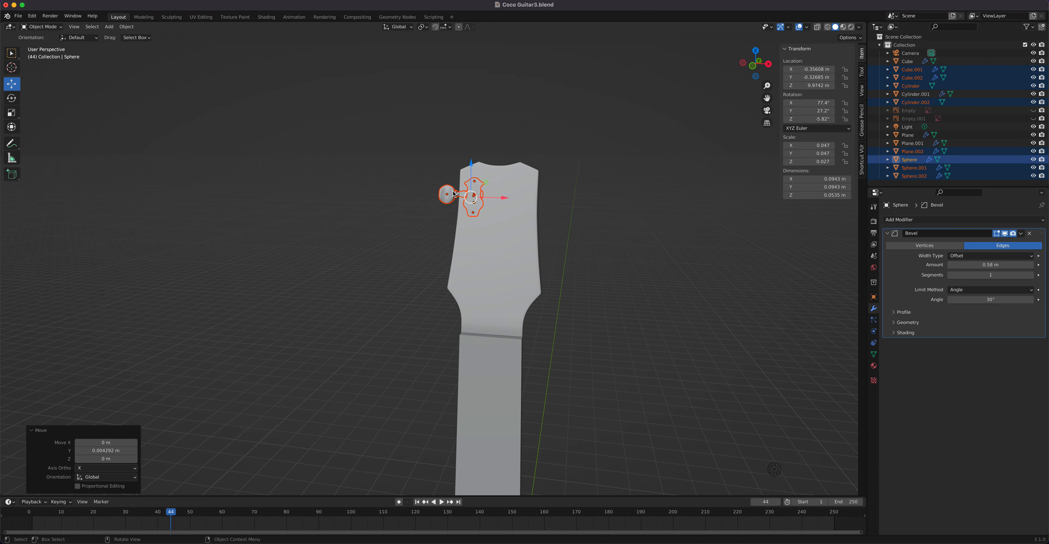